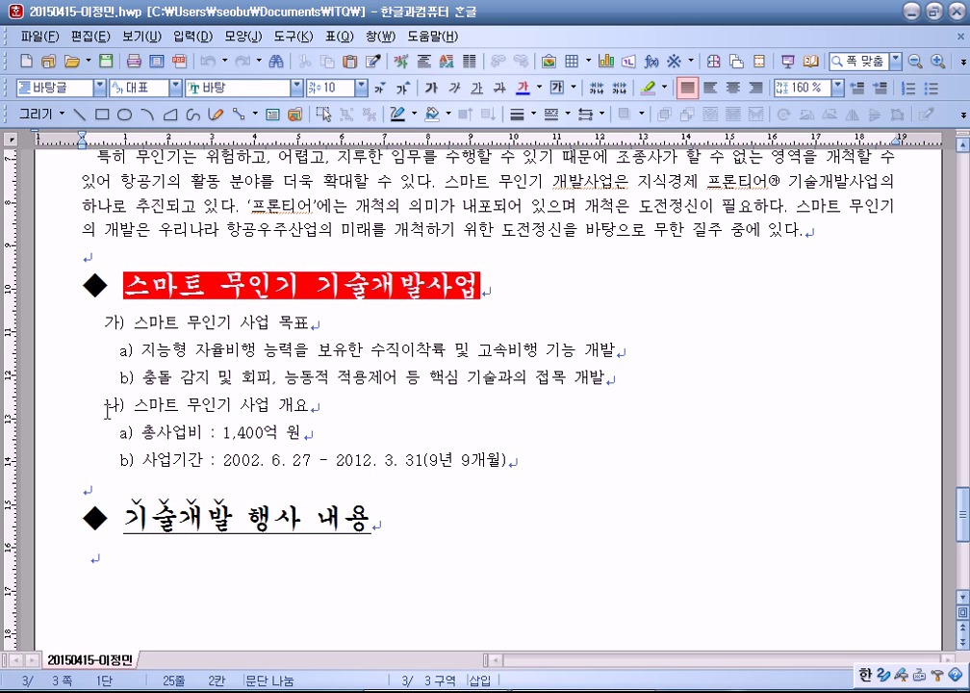
# Step: Inspect the fonts of the headings and outline items by selecting them
pyautogui.moveTo(79, 285); pyautogui.dragTo(511, 259)
pyautogui.moveTo(82, 520); pyautogui.dragTo(396, 520)
pyautogui.click(262, 570)
pyautogui.moveTo(112, 285); pyautogui.dragTo(253, 284)
pyautogui.click(404, 285)
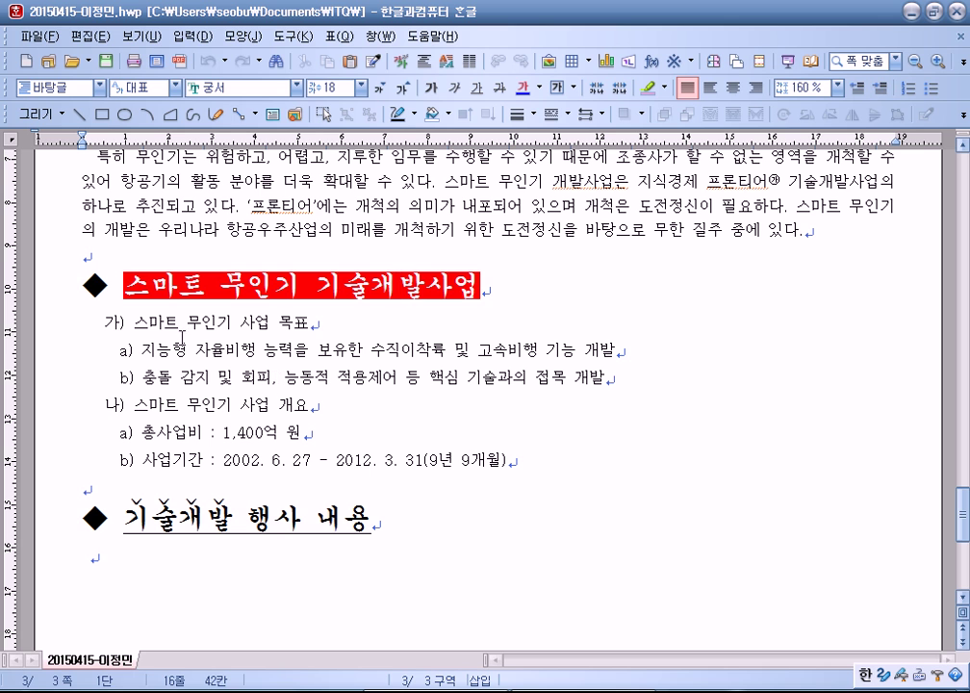
pyautogui.moveTo(158, 323); pyautogui.dragTo(180, 448)
pyautogui.press('Escape')
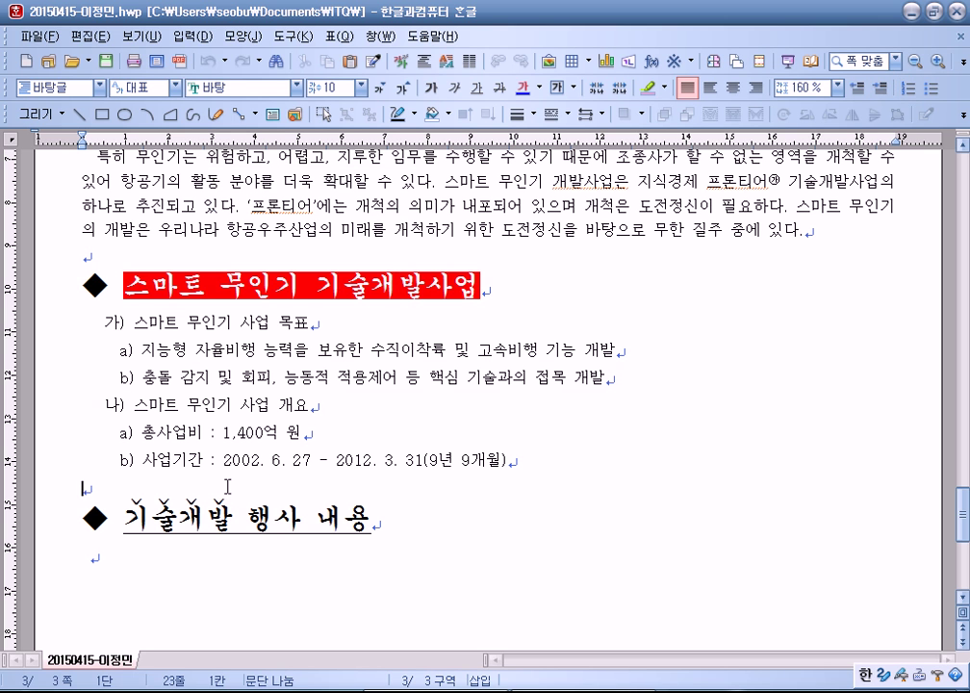
pyautogui.scroll(-3, 166, 347)
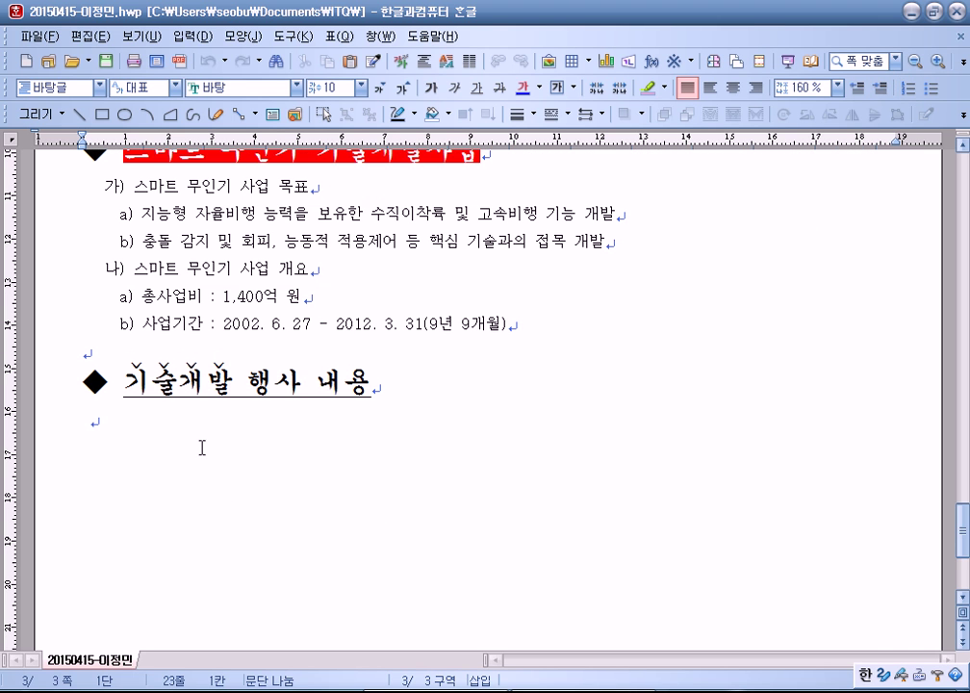
# Step: Try adding a paragraph after the 기술개발 행사 내용 heading, then undo the test edits
pyautogui.click(136, 435)
pyautogui.click(396, 387)
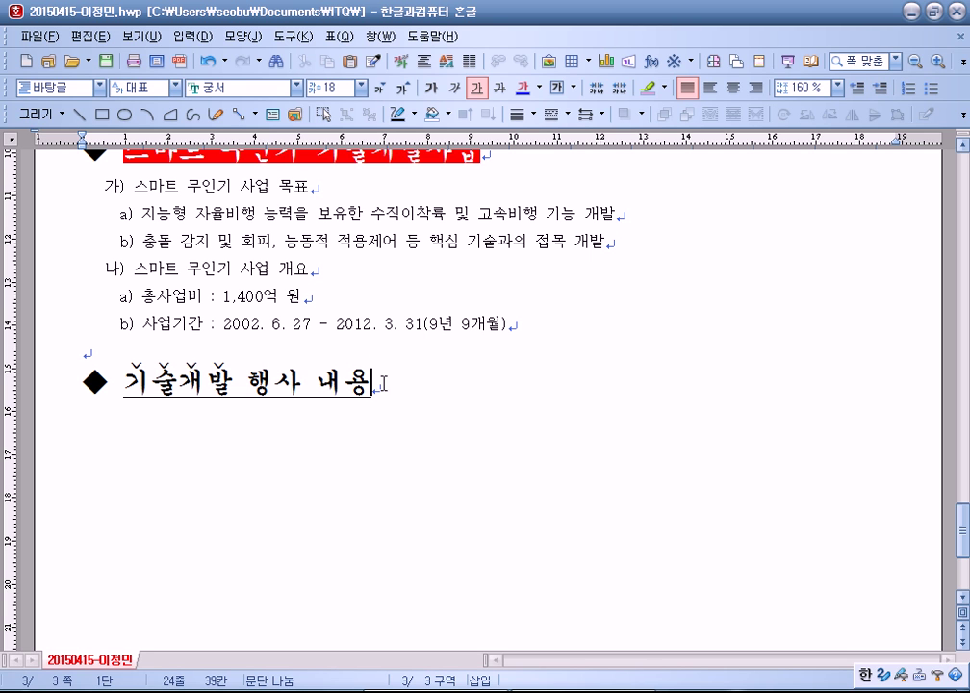
pyautogui.press('Return')
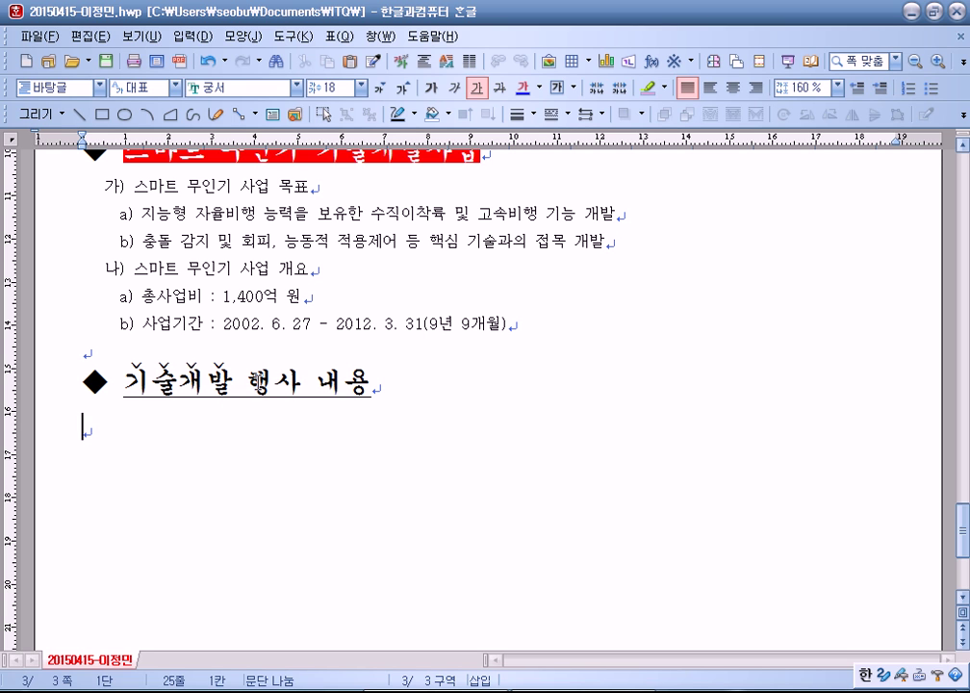
pyautogui.write('sdfsdf')
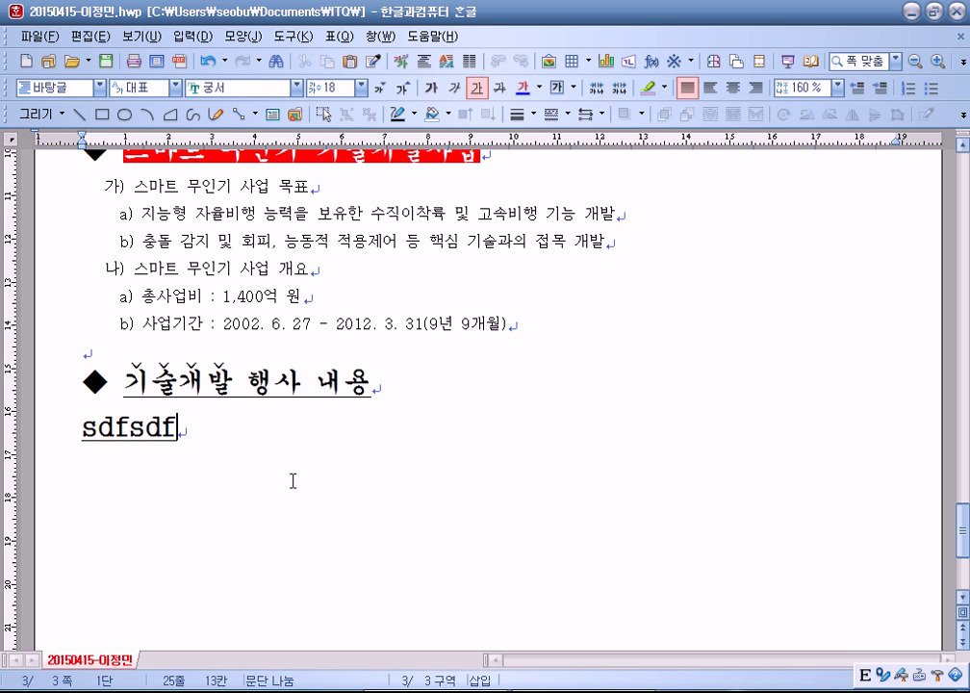
pyautogui.click(378, 385)
pyautogui.press('Delete')
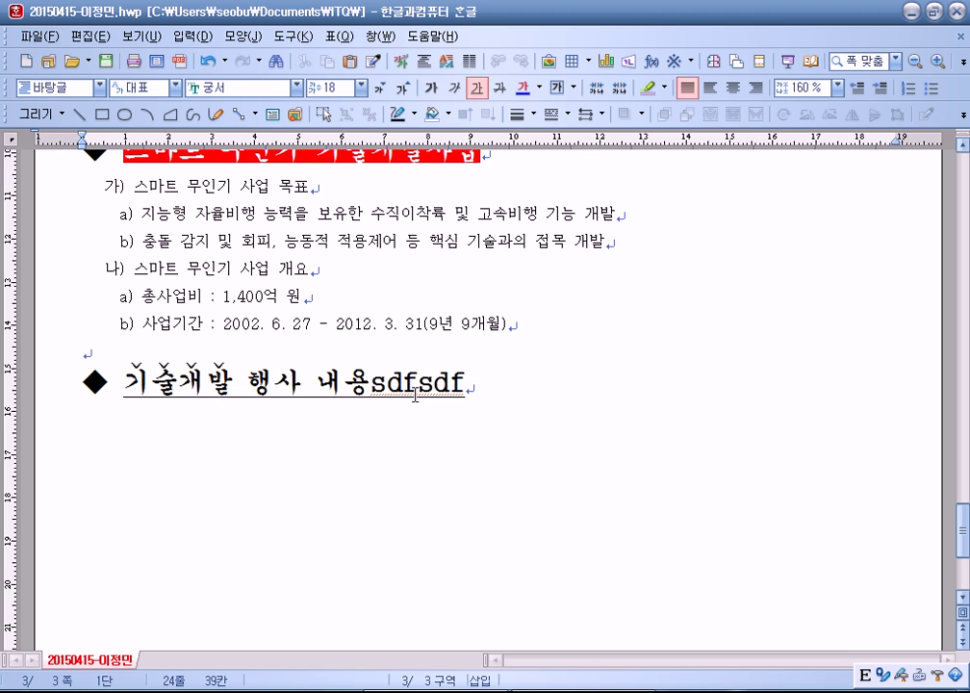
pyautogui.press('BackSpace')
pyautogui.press('BackSpace')
pyautogui.press('BackSpace')
pyautogui.press('BackSpace')
pyautogui.press('BackSpace')
pyautogui.press('BackSpace')
pyautogui.press('Return')
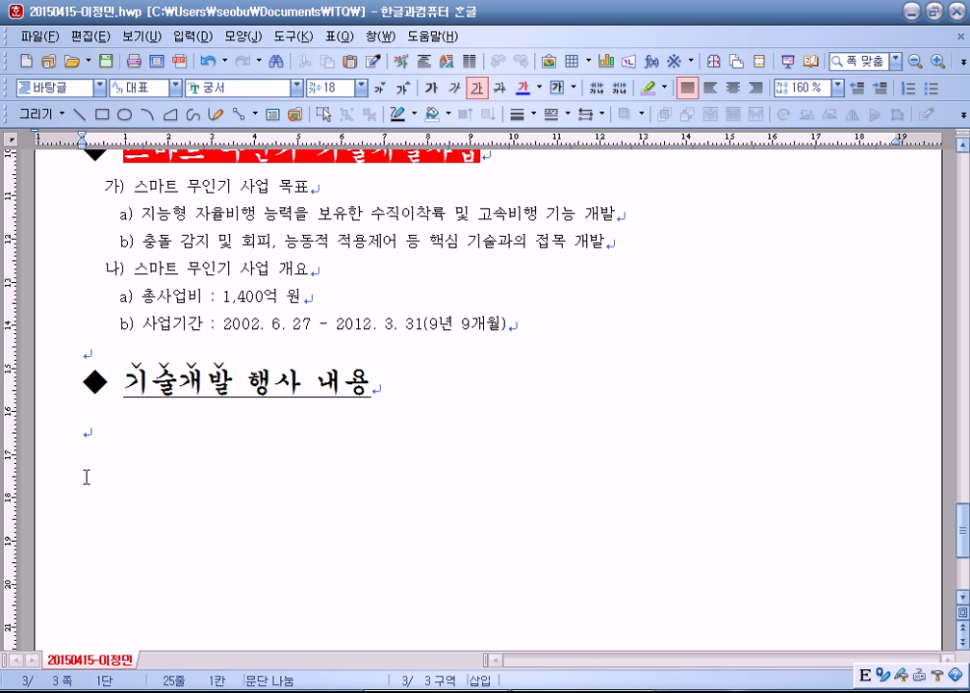
pyautogui.press('BackSpace')
pyautogui.hotkey('ctrl', 'z')
pyautogui.hotkey('ctrl', 'z')
pyautogui.hotkey('ctrl', 'z')
pyautogui.hotkey('ctrl', 'z')
pyautogui.hotkey('ctrl', 'z')
pyautogui.hotkey('ctrl', 'z')
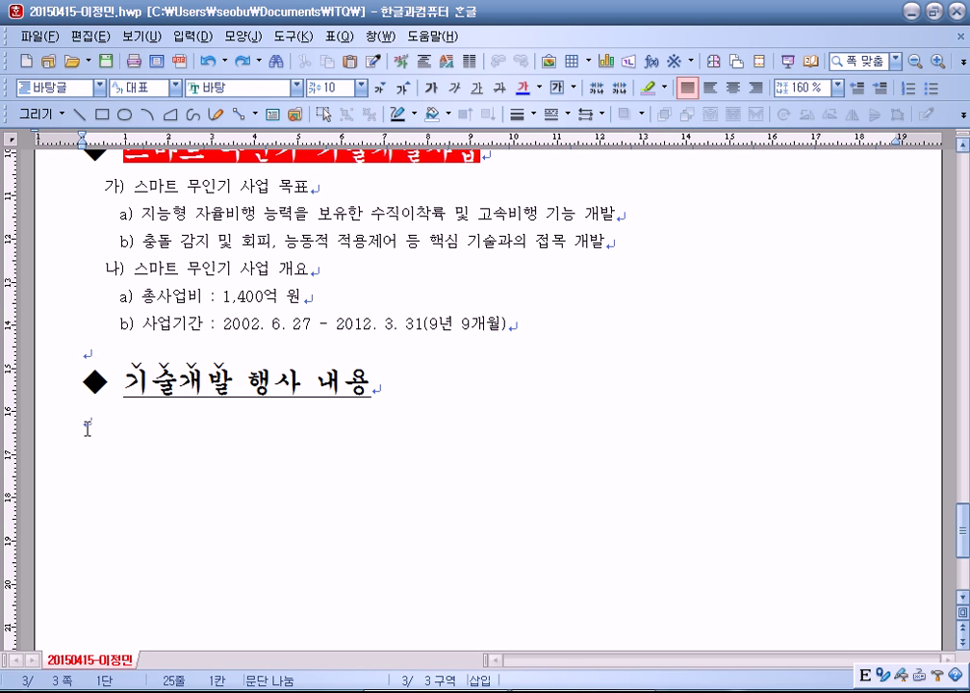
pyautogui.press('BackSpace')
# Step: Add a blank line under the heading and reset it from 궁서 18 to 바탕 10
pyautogui.press('Return')
pyautogui.write('f')
pyautogui.moveTo(259, 395); pyautogui.dragTo(365, 386)
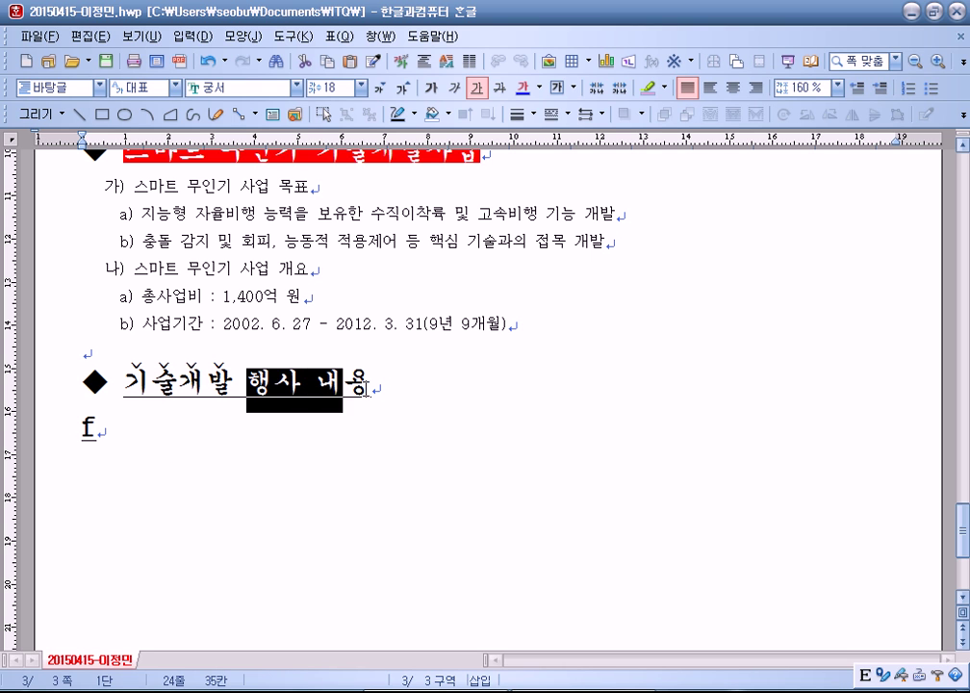
pyautogui.click(370, 384)
pyautogui.click(160, 428)
pyautogui.press('BackSpace')
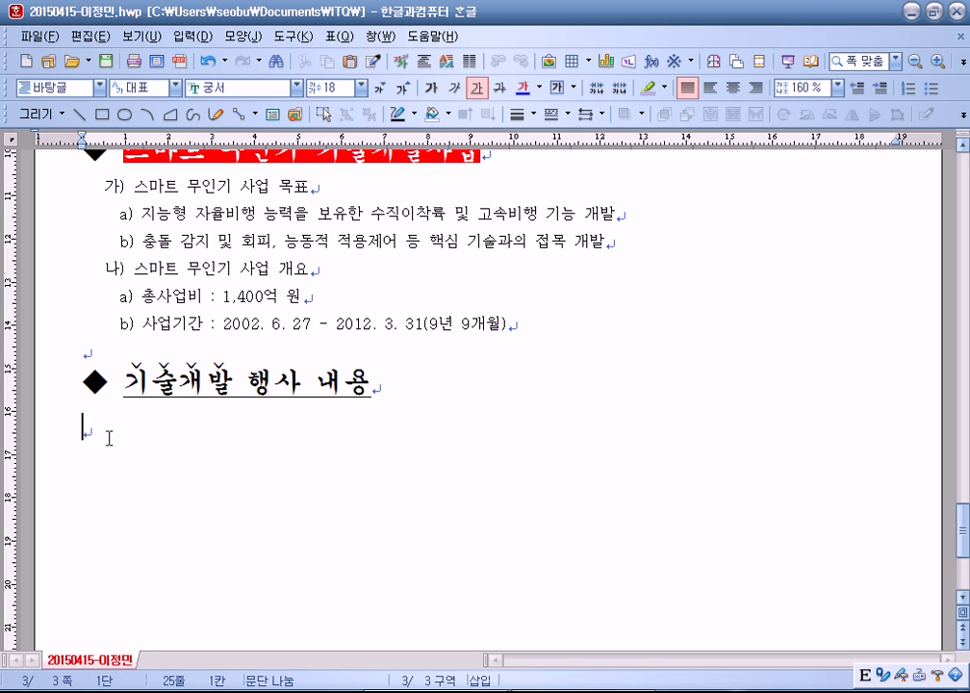
pyautogui.hotkey('ctrl', '1')
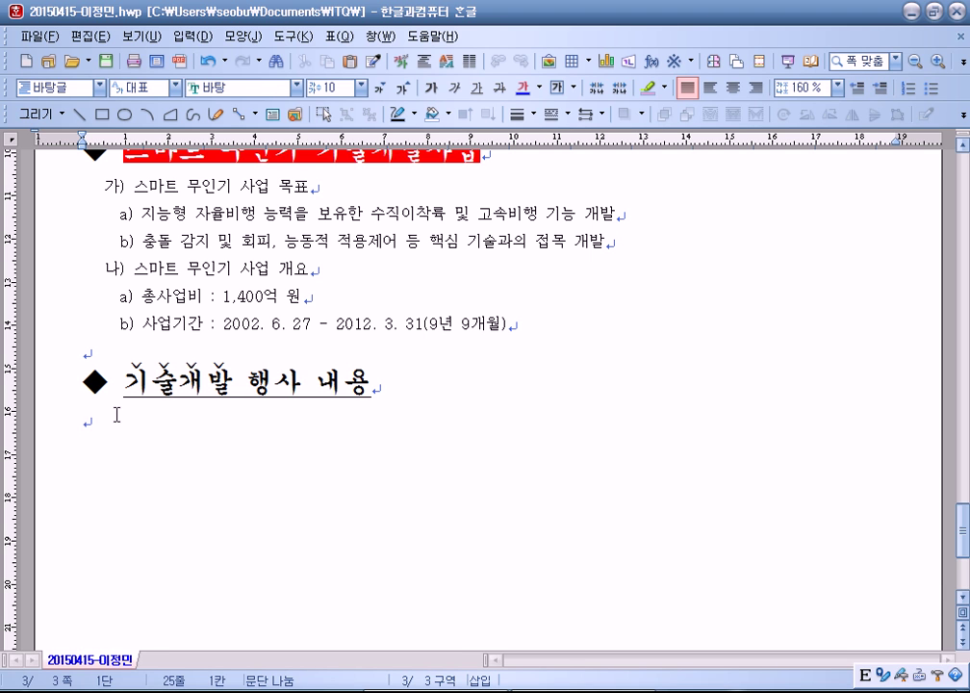
# Step: Apply the 바탕글 style from the Style dialog (F6) to the blank line under the heading
pyautogui.press('F6')
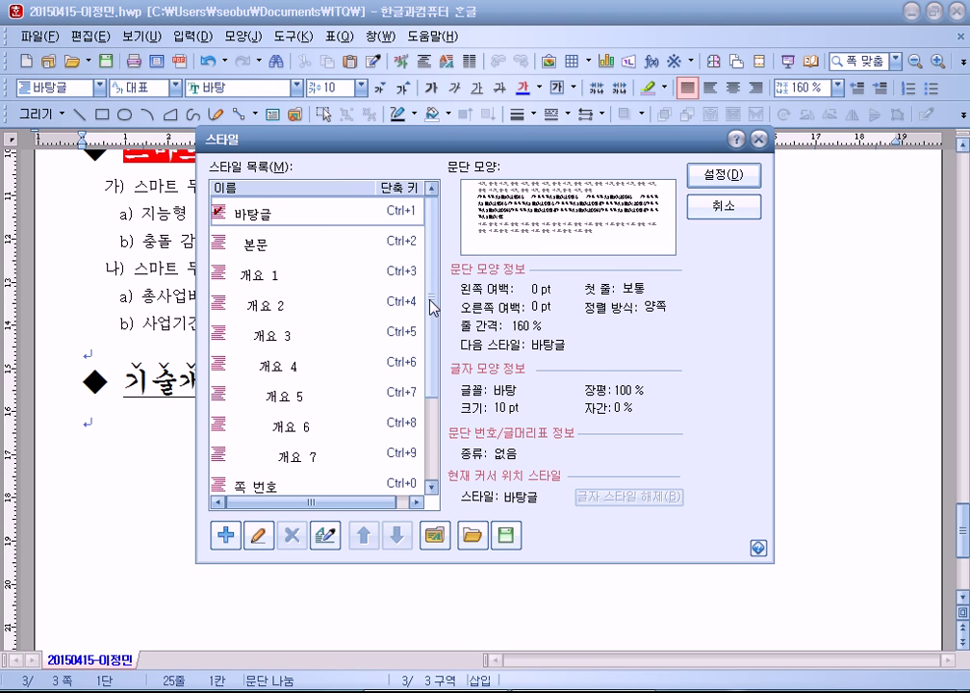
pyautogui.scroll(-2, 349, 228)
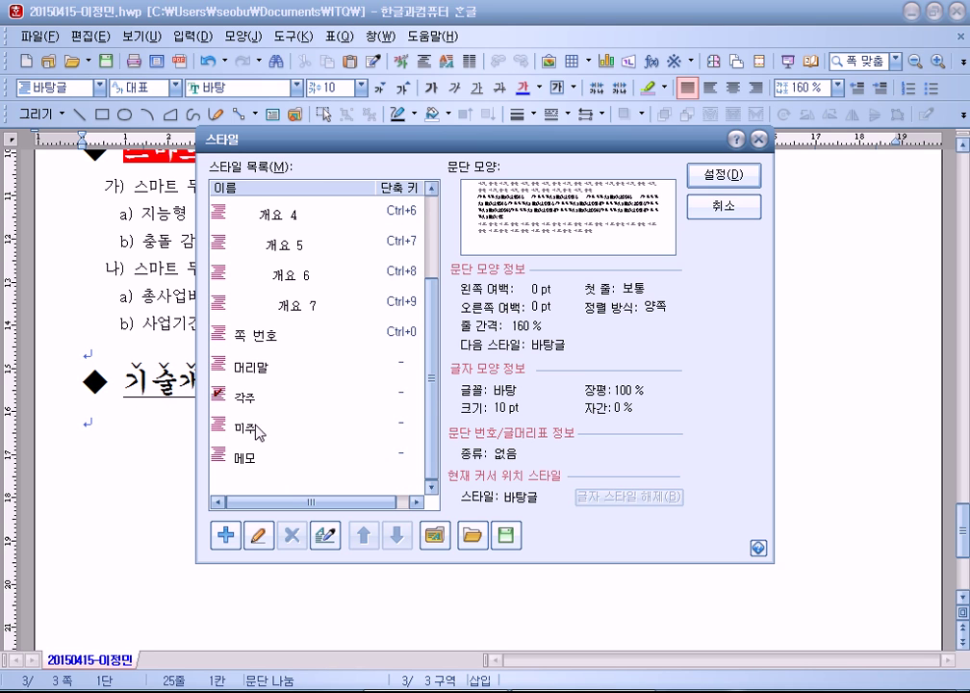
pyautogui.moveTo(432, 384); pyautogui.dragTo(439, 239)
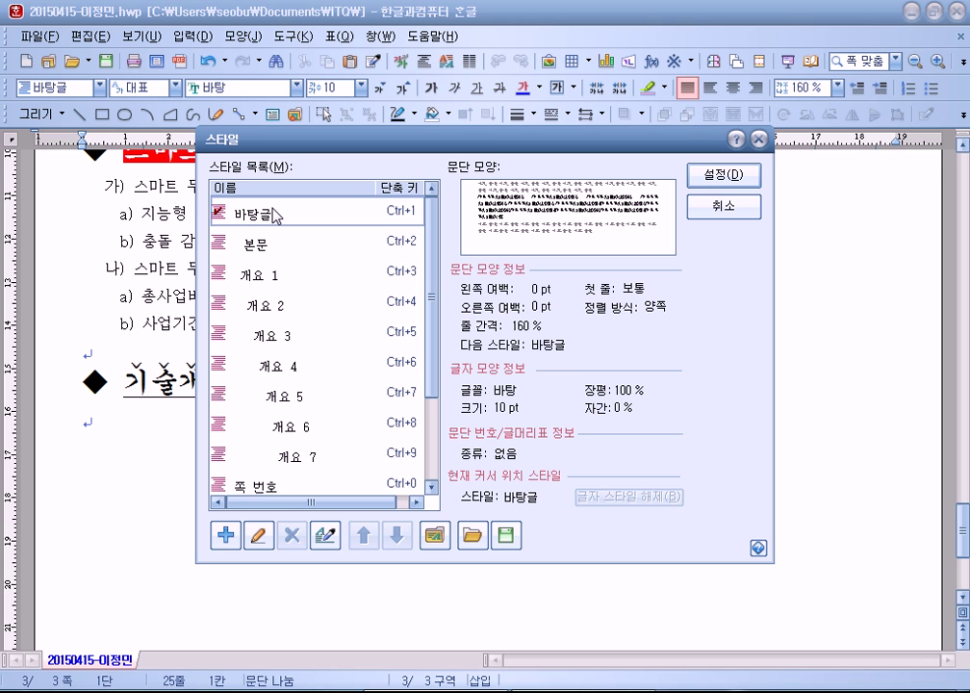
pyautogui.doubleClick(364, 227)
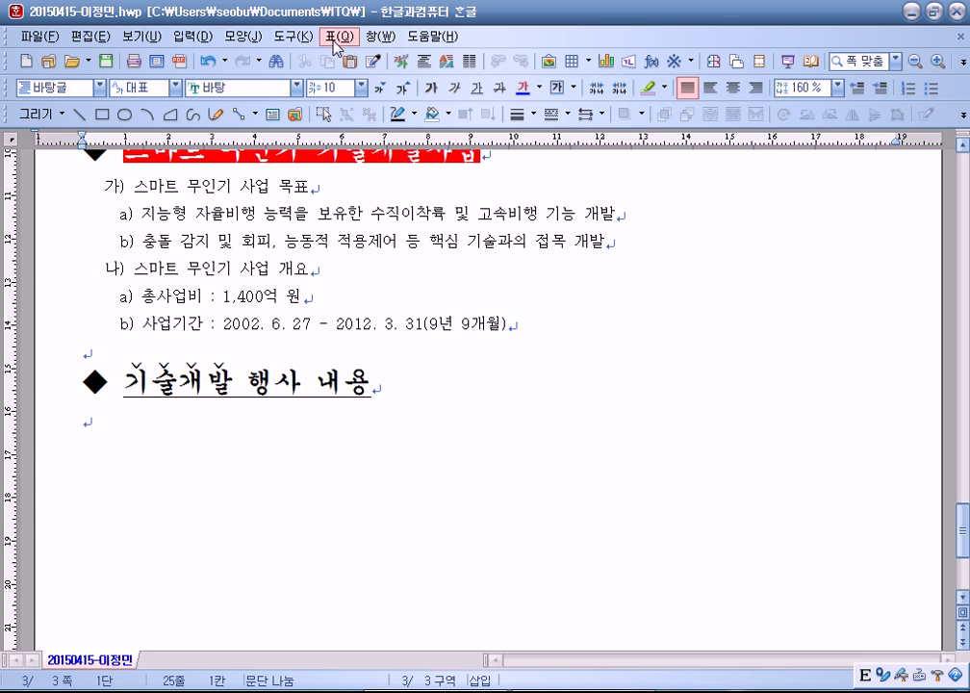
# Step: Set the new table to 6 rows and 5 columns with 글자처럼 취급 ticked
pyautogui.click(336, 39)
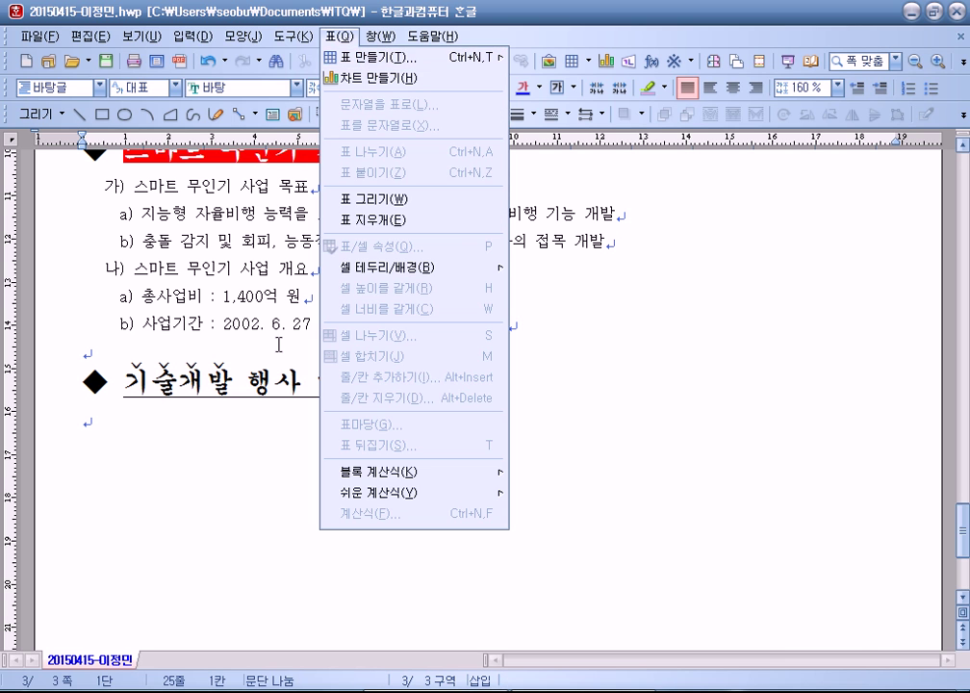
pyautogui.click(163, 442)
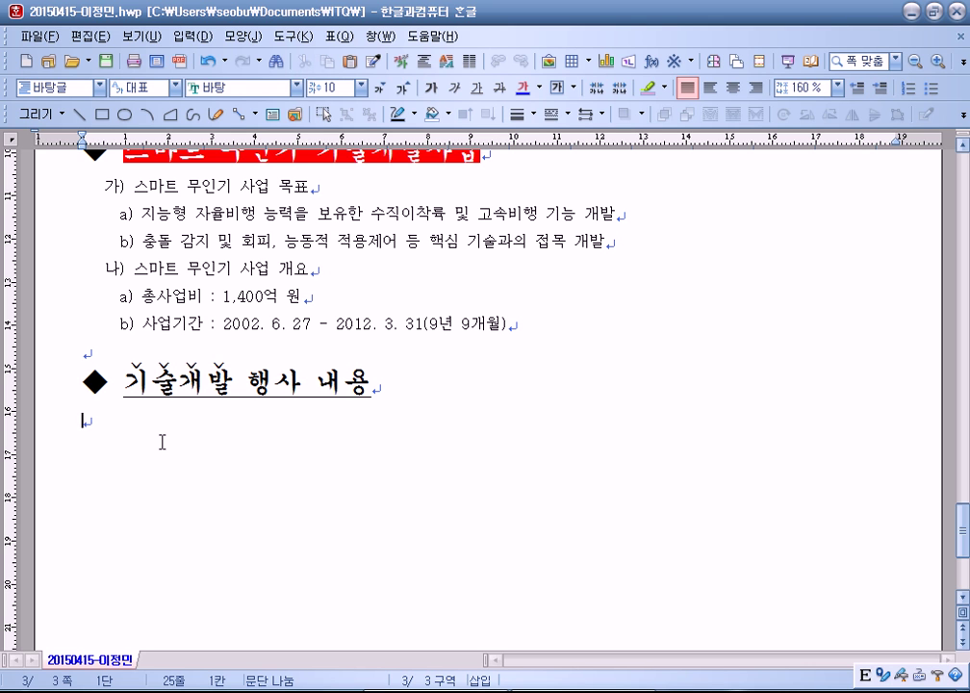
pyautogui.scroll(-2, 163, 442)
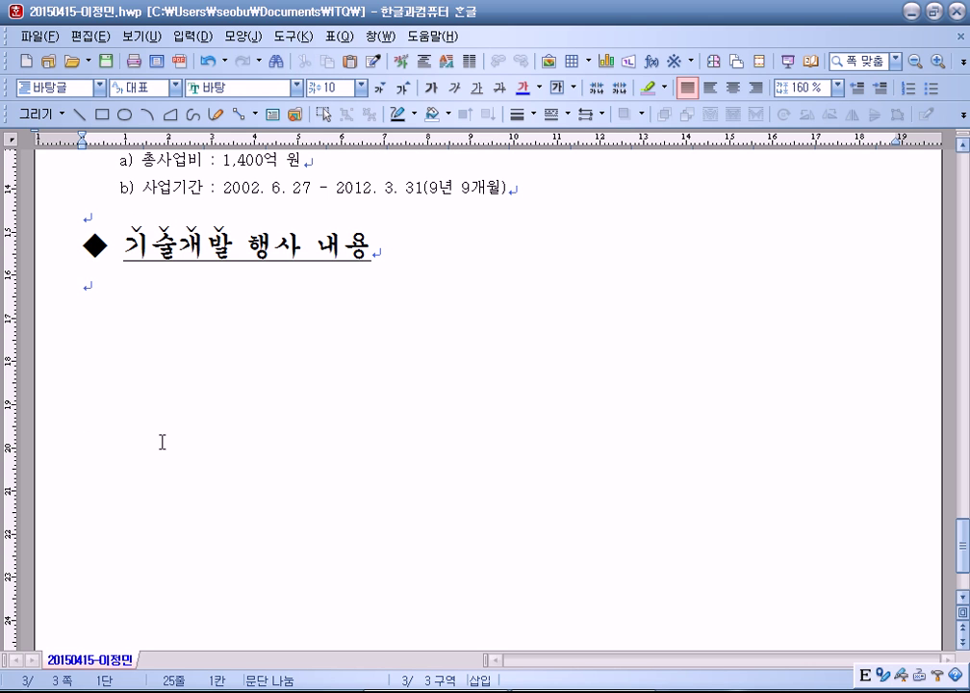
pyautogui.click(340, 36)
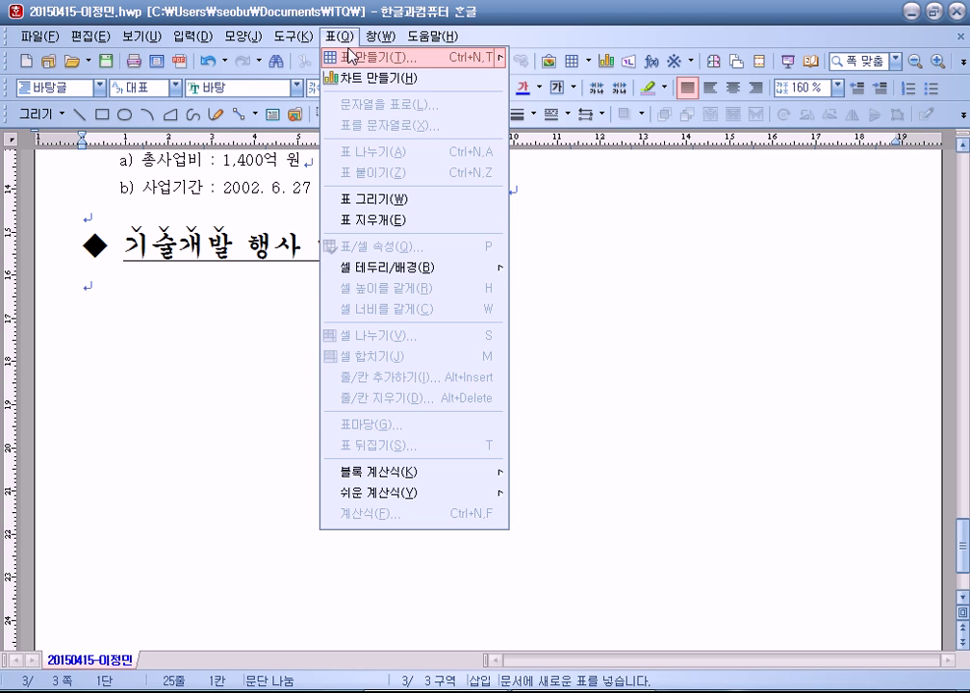
pyautogui.click(352, 60)
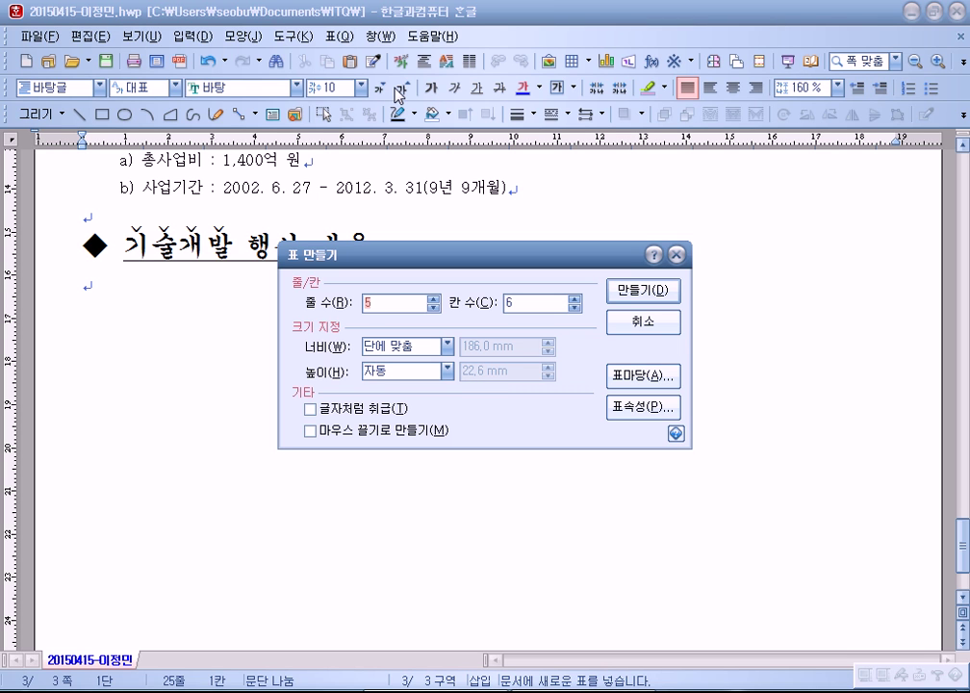
pyautogui.write('6')
pyautogui.press('Tab')
pyautogui.write('5')
pyautogui.click(318, 410)
pyautogui.moveTo(458, 256); pyautogui.dragTo(509, 207)
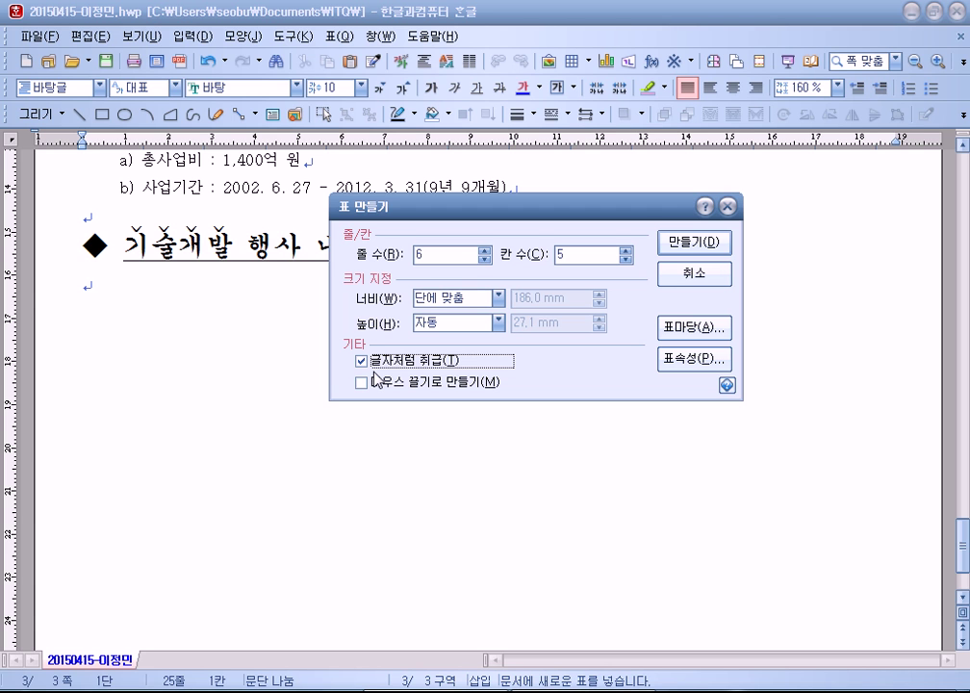
# Step: Insert the 6×5 table and type the headers 구분, 일자, 시간, 내용, 장소
pyautogui.click(694, 242)
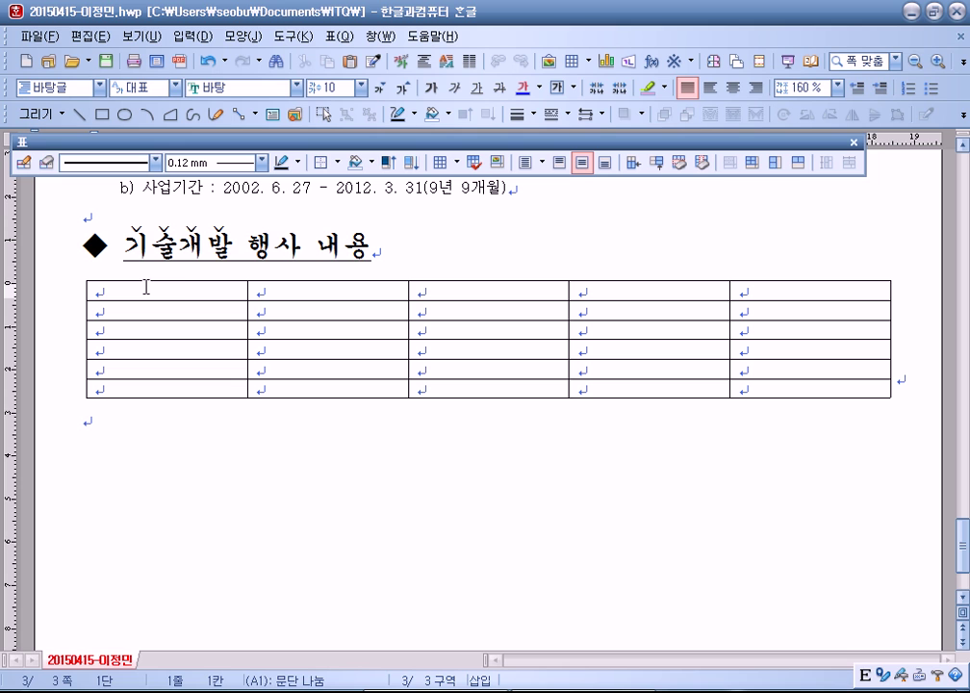
pyautogui.press('Hangul')
pyautogui.write('구분')
pyautogui.press('Tab')
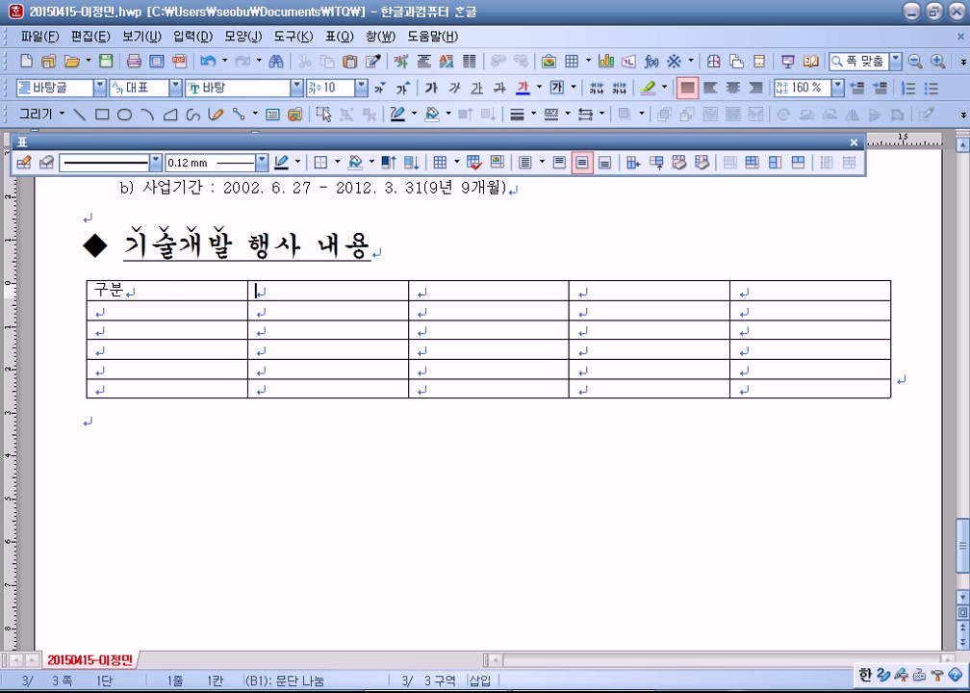
pyautogui.write('일자')
pyautogui.press('Tab')
pyautogui.write('시간')
pyautogui.press('Tab')
pyautogui.write('내용')
pyautogui.press('Tab')
pyautogui.write('장소')
pyautogui.click(739, 311)
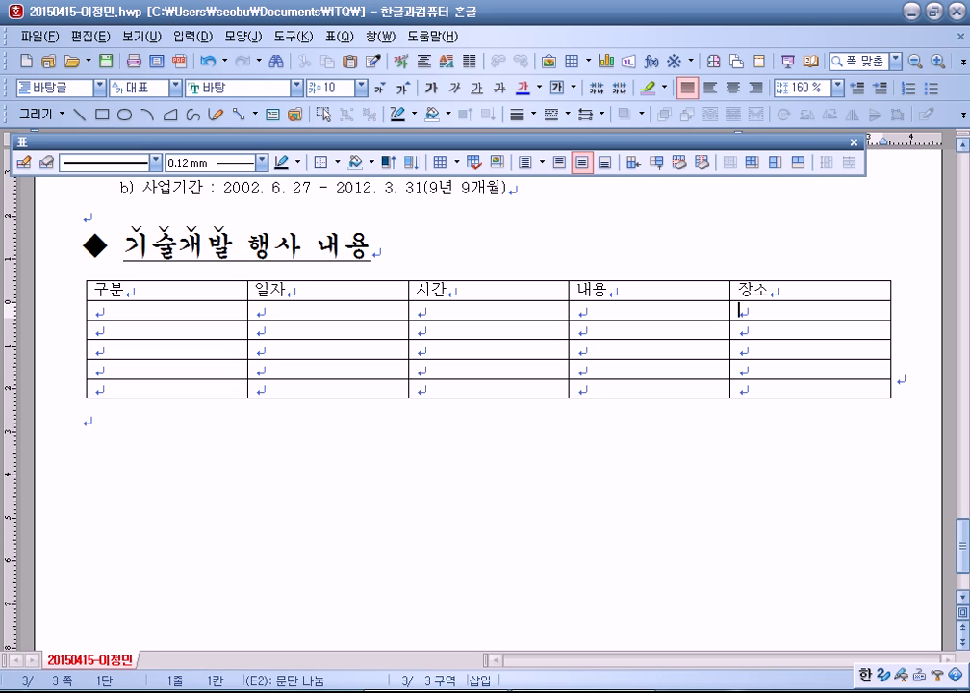
# Step: Enter 기념행사, 국제 심포지엄, 2단계 평가 and 전시회 in the first column
pyautogui.click(94, 311)
pyautogui.write('기념행사')
pyautogui.click(95, 330)
pyautogui.write('국제')
pyautogui.write(' 심포지어')
pyautogui.write('ㅁ')
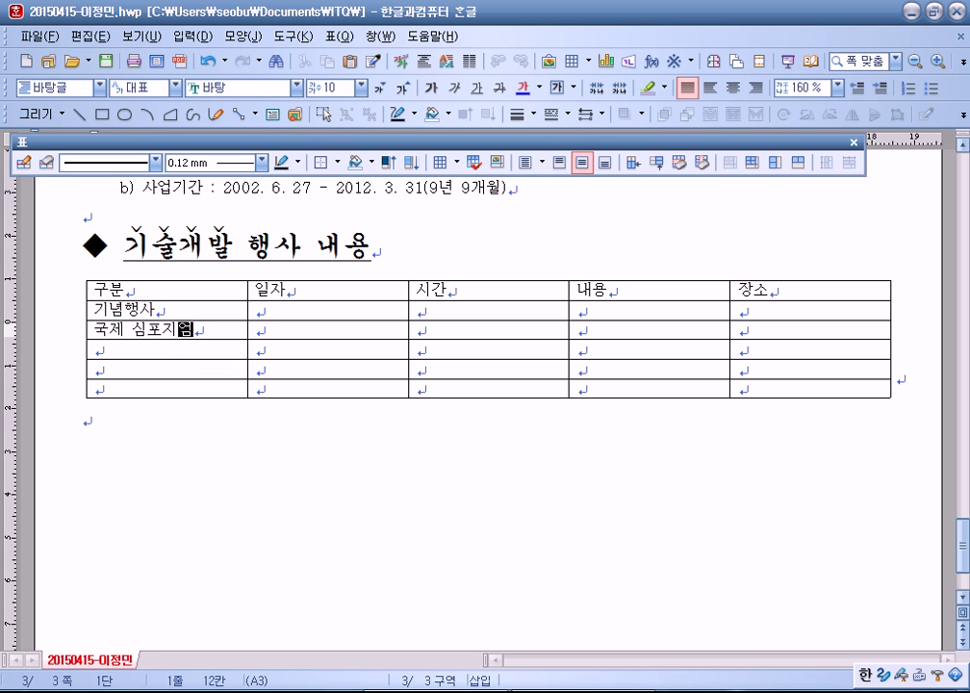
pyautogui.click(94, 349)
pyautogui.write('2단계 평가')
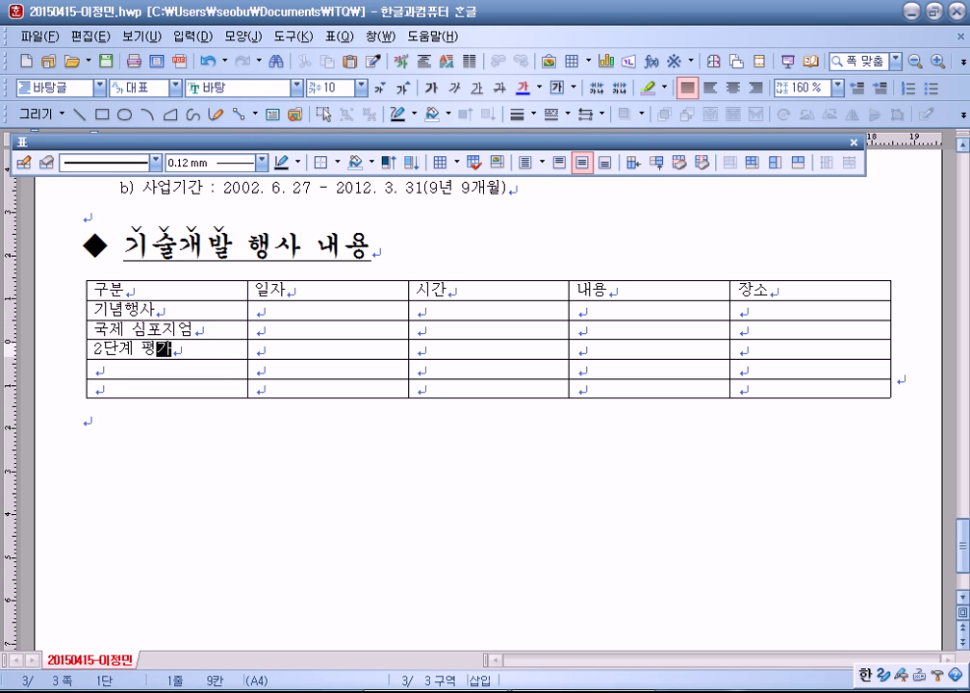
pyautogui.click(96, 388)
pyautogui.write('저ㄴ시회')
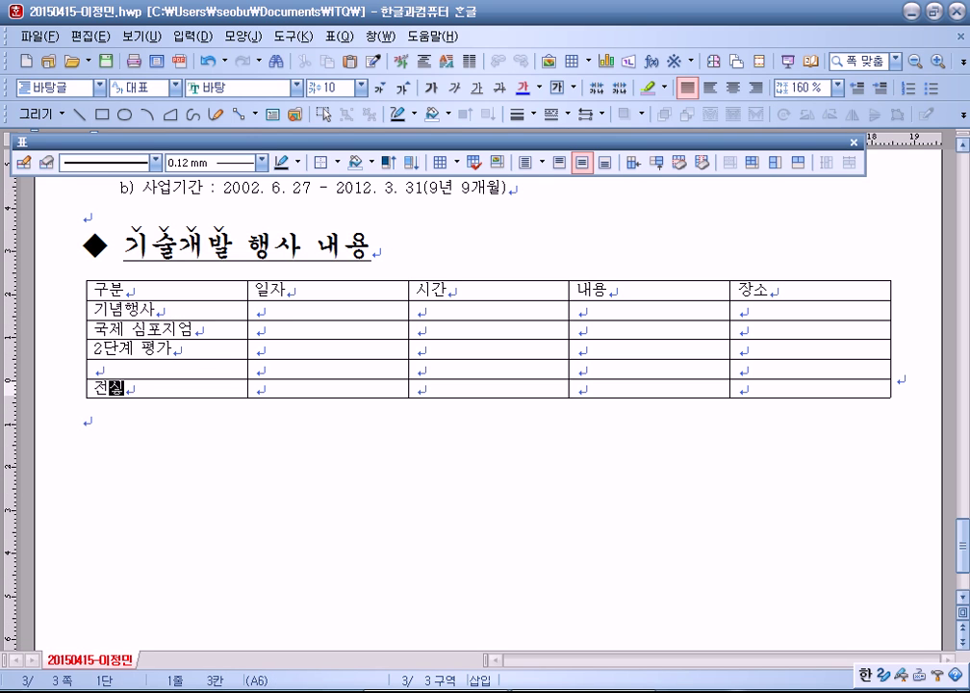
pyautogui.click(256, 328)
pyautogui.click(257, 310)
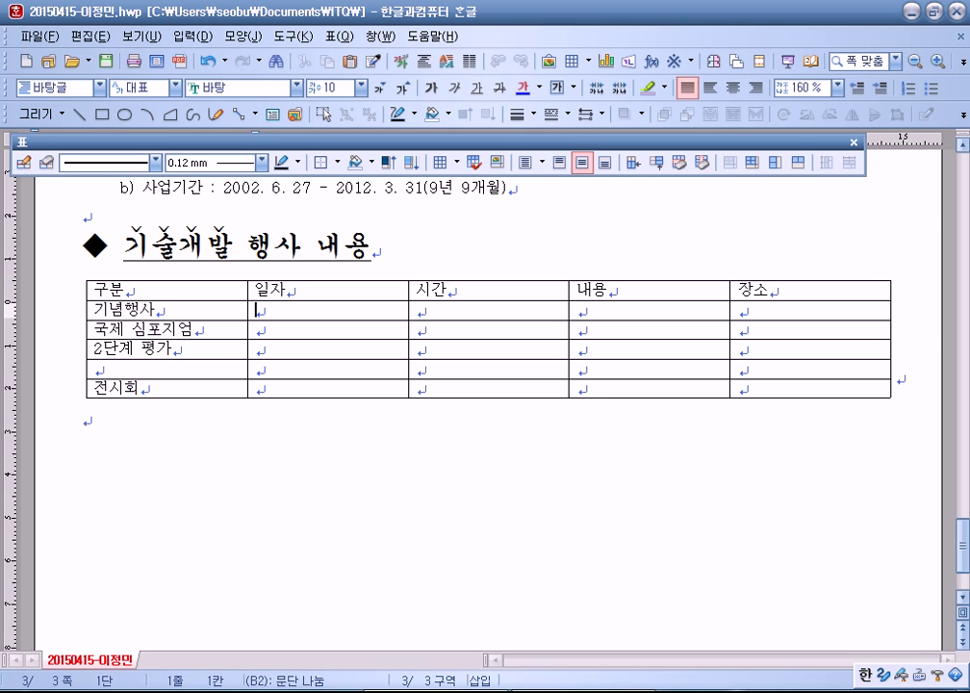
# Step: Fill the 기념행사 row: 3월 11일(목), 11:00 - 12:30, 기념행사/특강/전시관람, 서울교육문화회관
pyautogui.write('3월 11일(목)')
pyautogui.click(420, 310)
pyautogui.write('11:00 ')
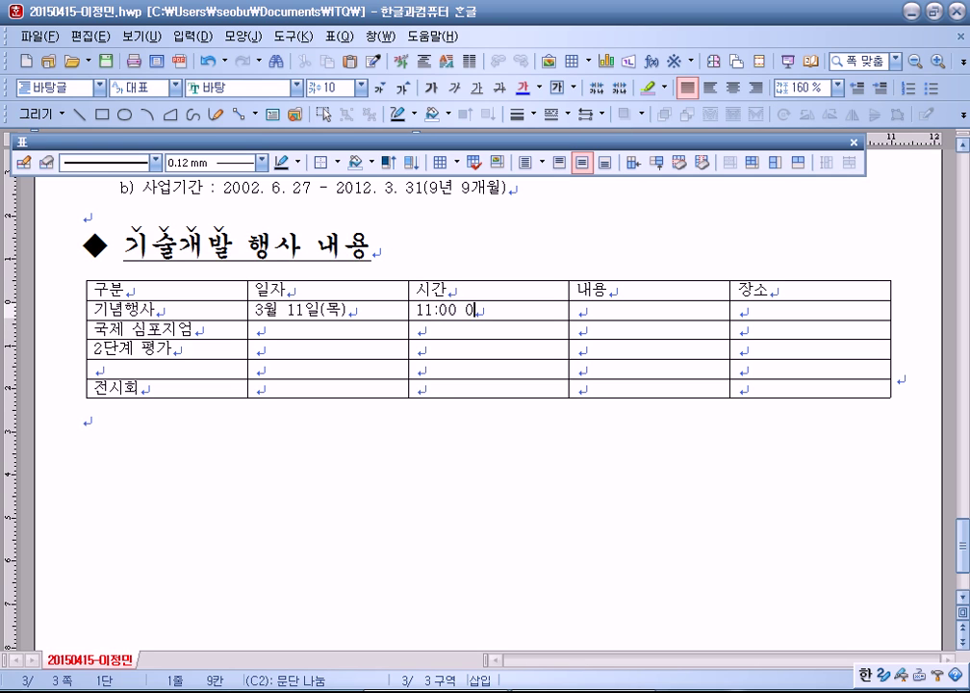
pyautogui.write('- 2')
pyautogui.press('BackSpace')
pyautogui.write('12:30')
pyautogui.click(577, 310)
pyautogui.write('기념행사/')
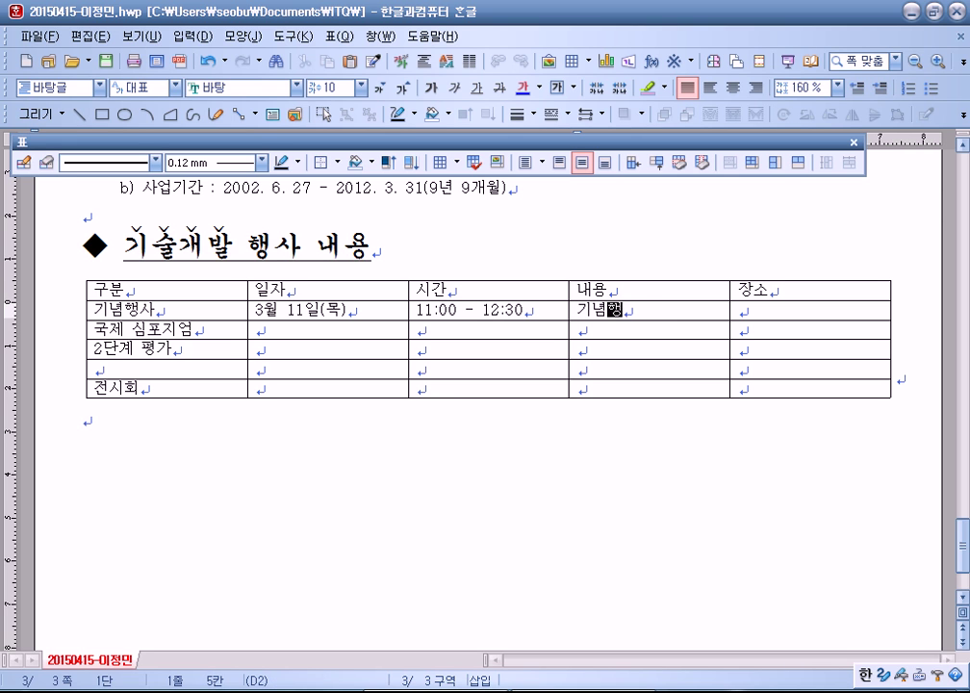
pyautogui.write('/전긱소')
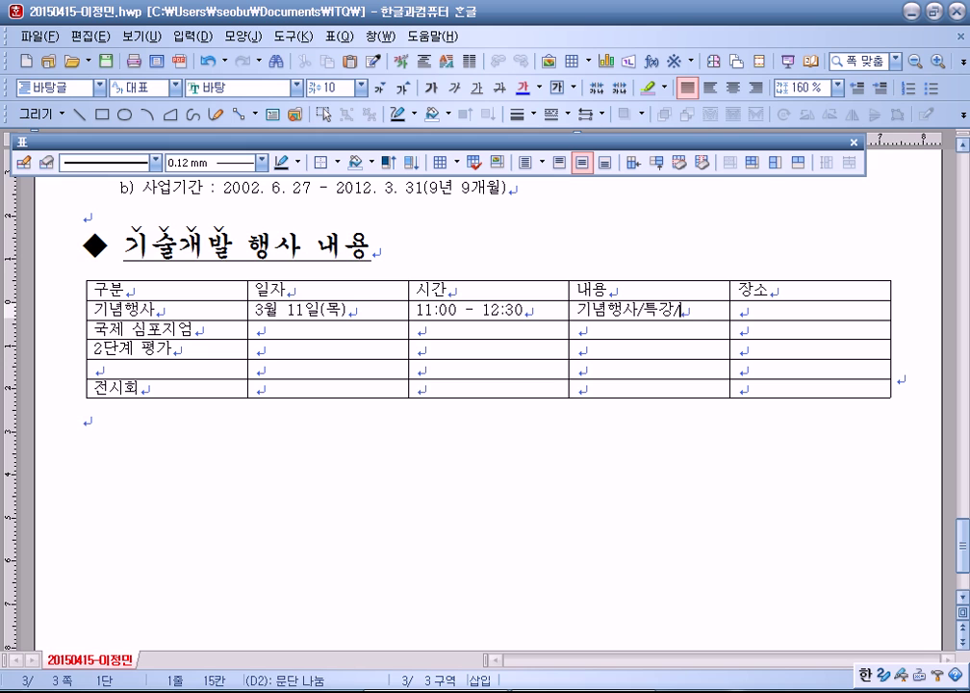
pyautogui.press('BackSpace')
pyautogui.press('BackSpace')
pyautogui.press('BackSpace')
pyautogui.write('시관람')
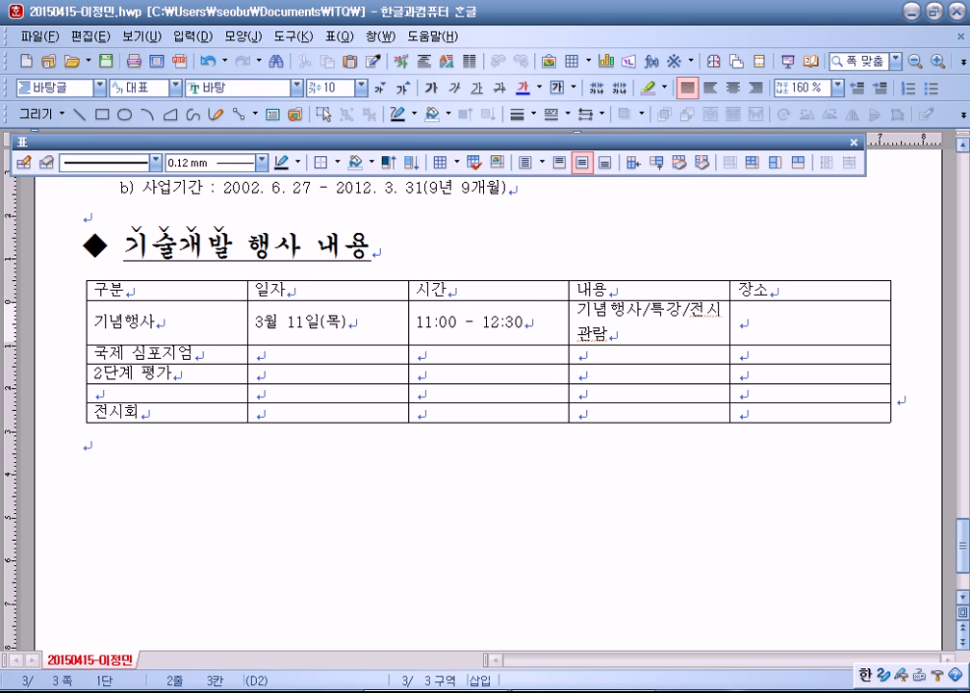
pyautogui.press('Tab')
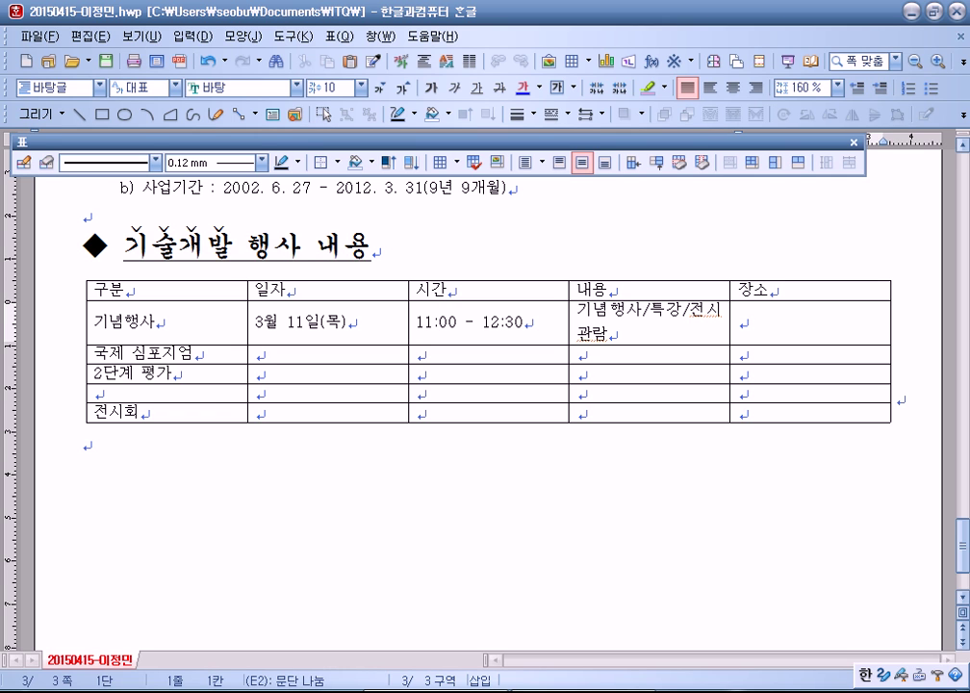
pyautogui.write('서울교육')
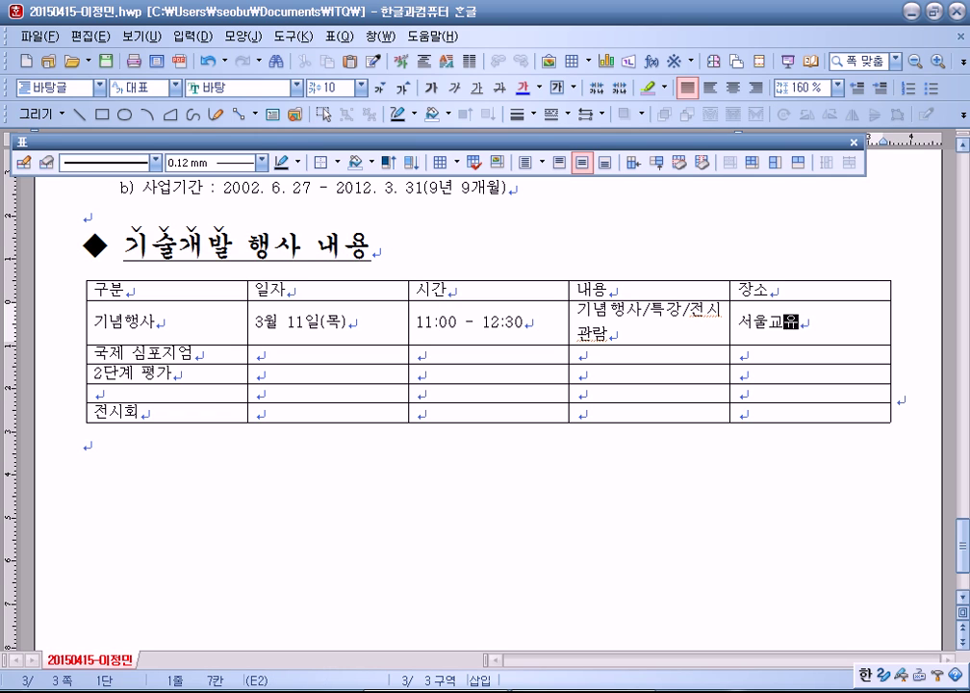
pyautogui.write('문화회관')
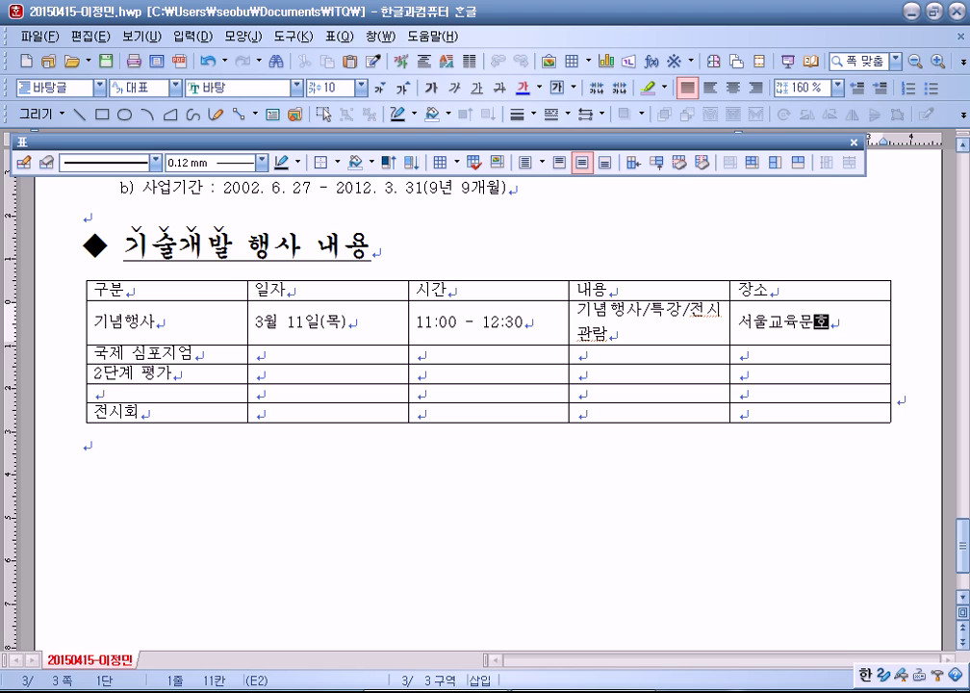
# Step: Enter 13:30 - 18:00 for 국제 심포지엄, then 3월 12일(금), 09:00 - 18:20, 4개 분과
pyautogui.press('Tab')
pyautogui.press('Tab')
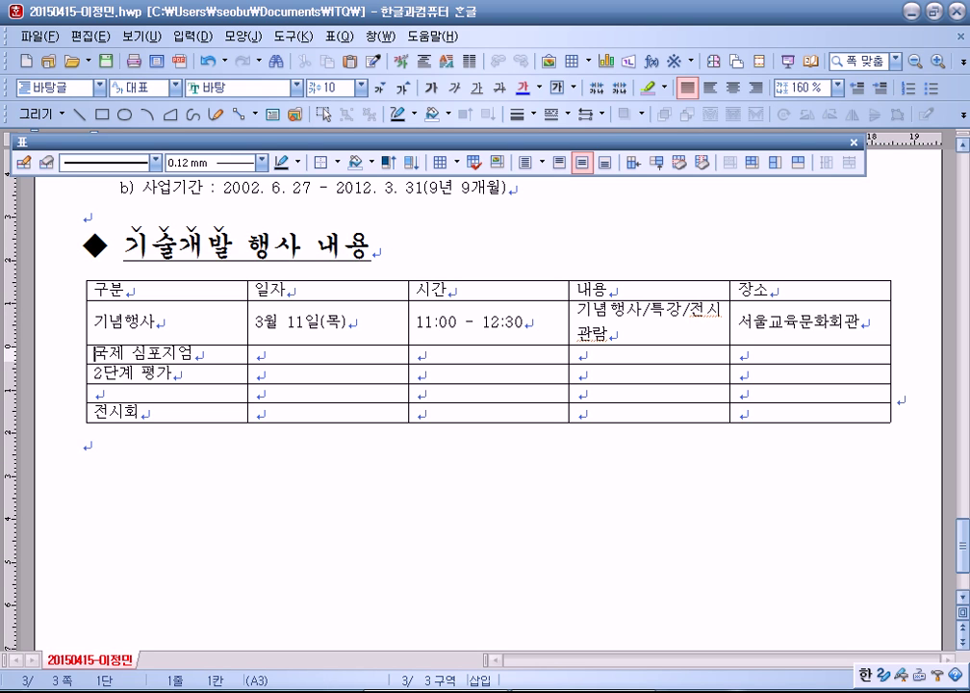
pyautogui.press('Tab')
pyautogui.write('13')
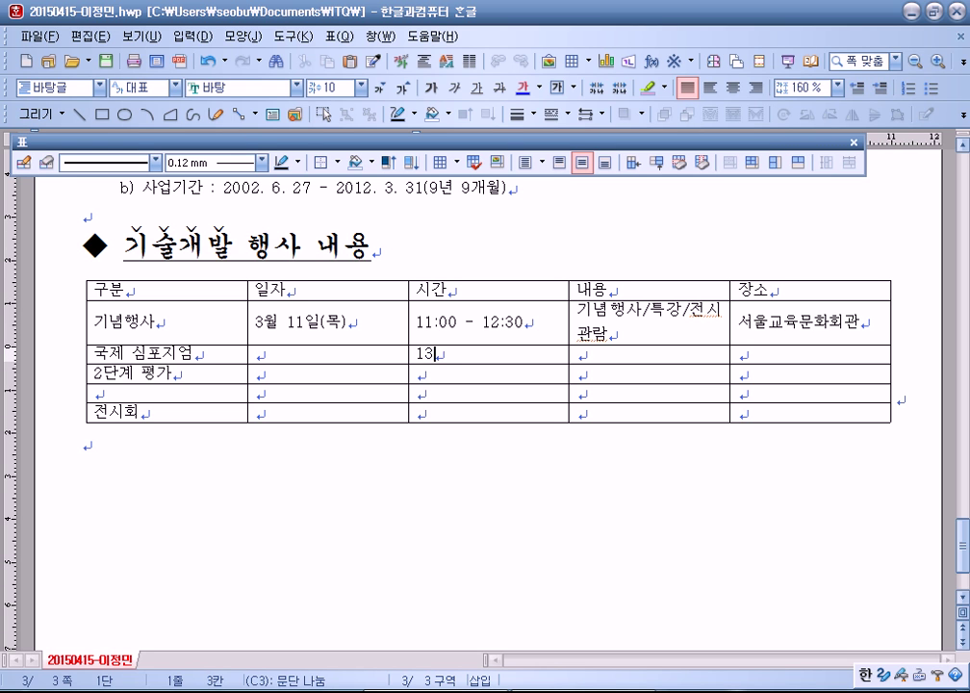
pyautogui.write(':30 - 18:00')
pyautogui.write('국제 심ㅍ')
pyautogui.write('ㅗ지엄')
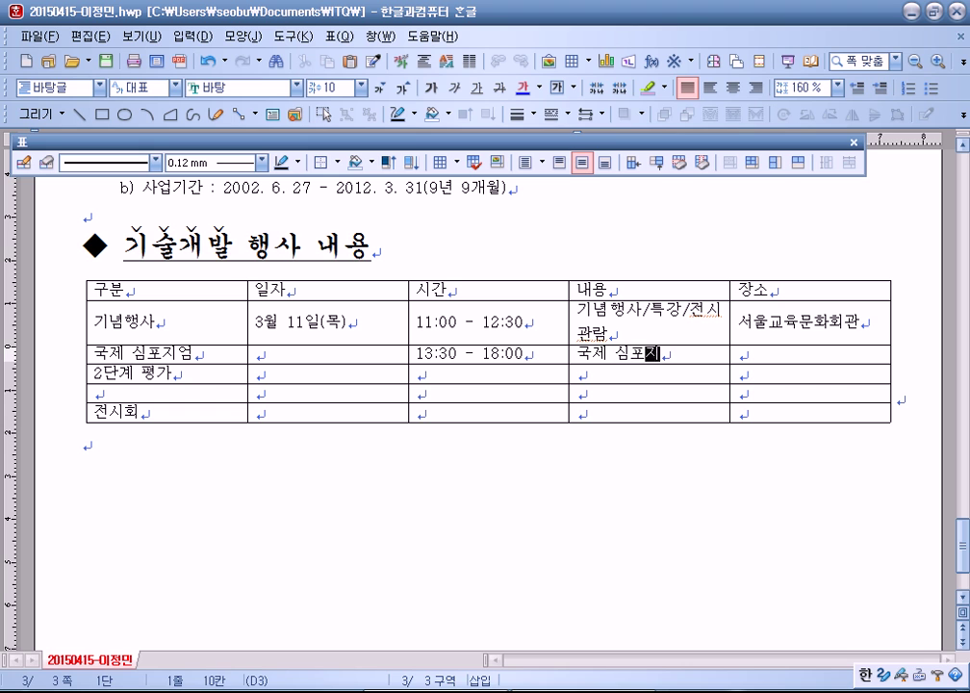
pyautogui.press('Tab')
pyautogui.press('Tab')
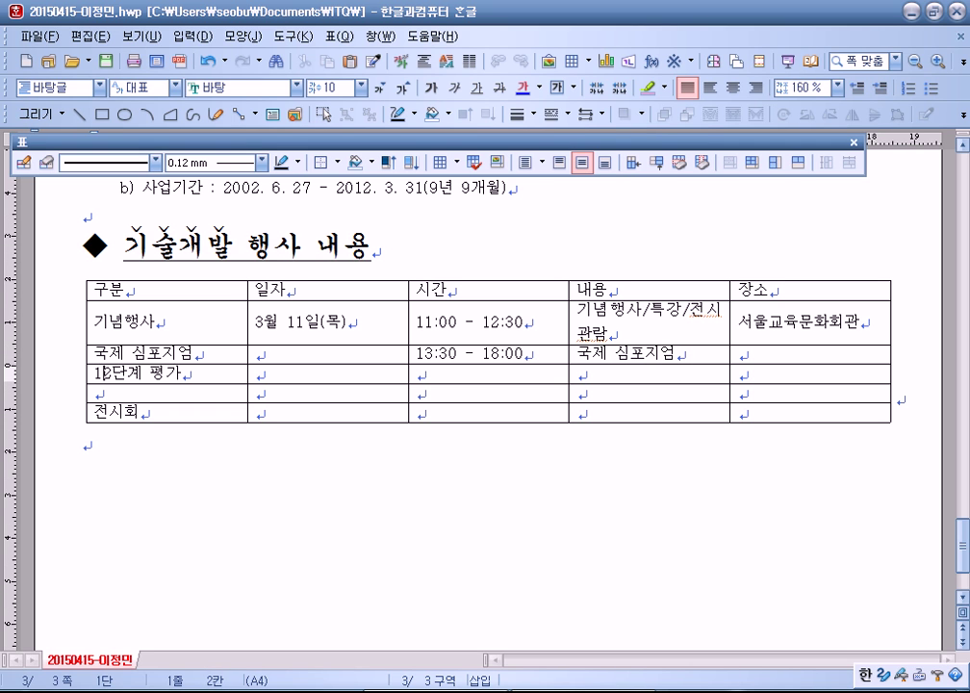
pyautogui.press('Tab')
pyautogui.write('3')
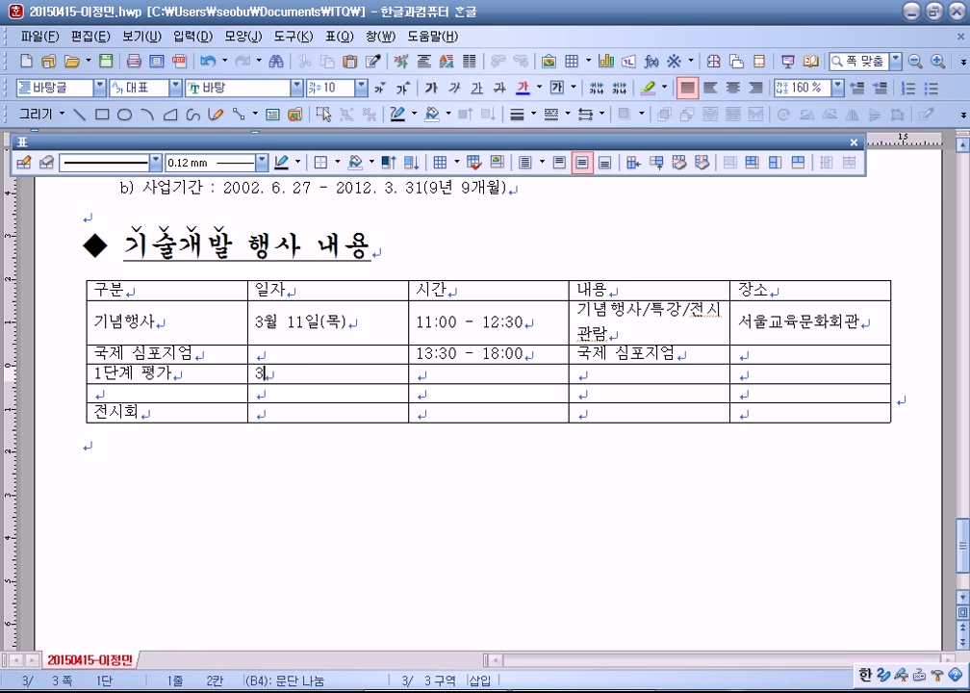
pyautogui.write('월 12일(금)')
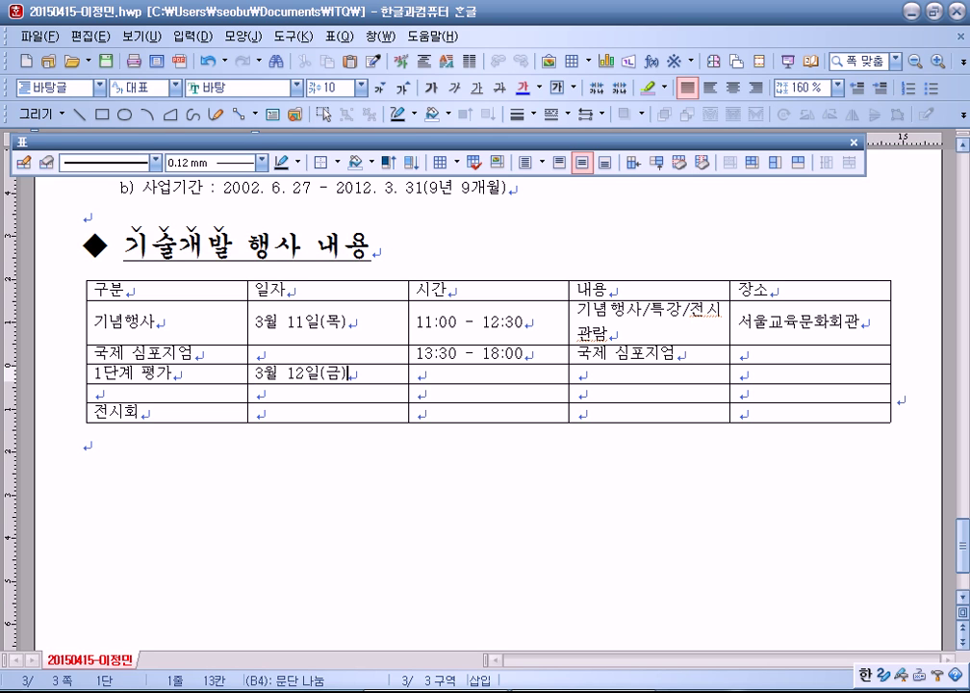
pyautogui.press('Tab')
pyautogui.write('09:00 ')
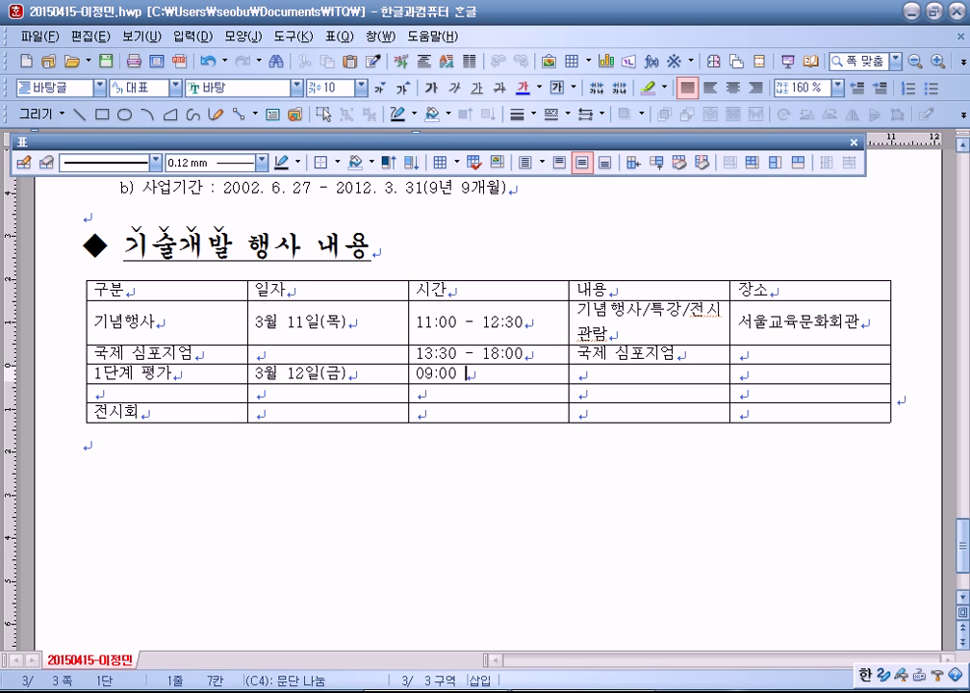
pyautogui.write('- 18:20')
pyautogui.press('Tab')
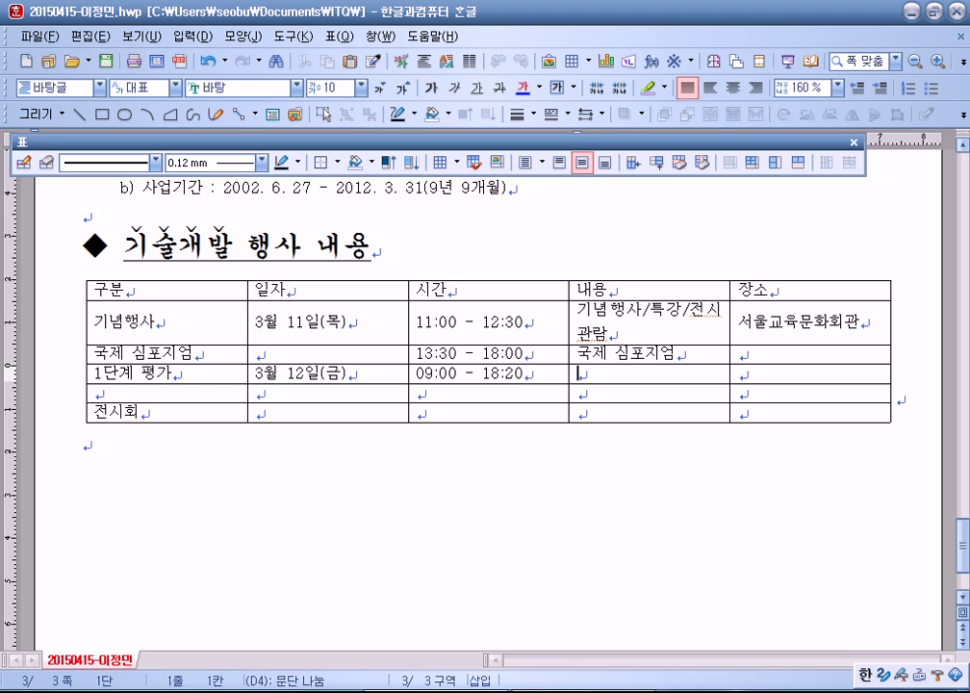
pyautogui.write('4개')
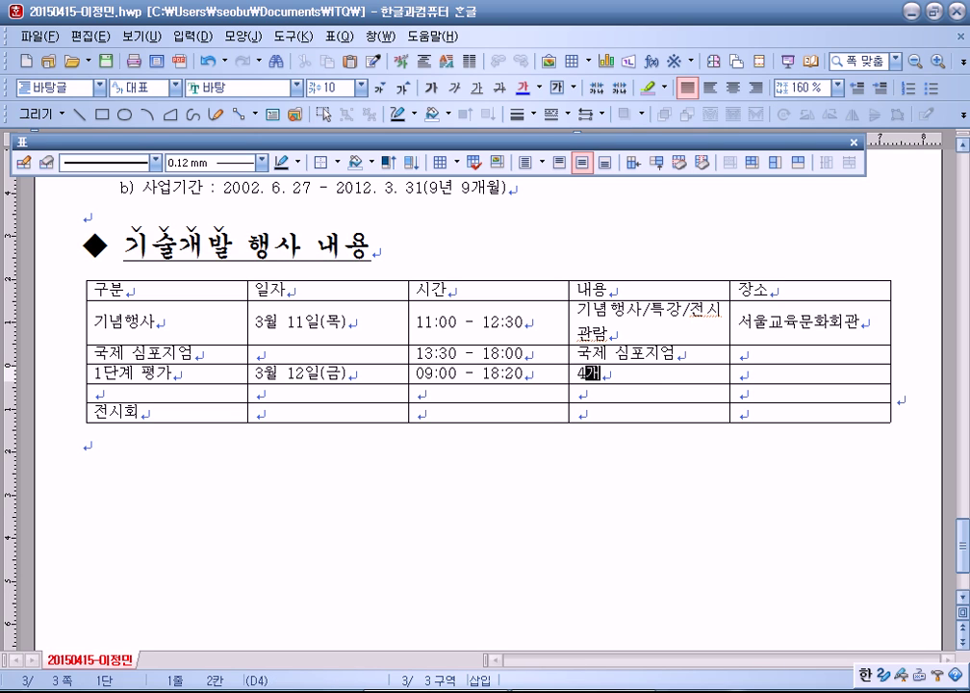
pyautogui.write(' 분과')
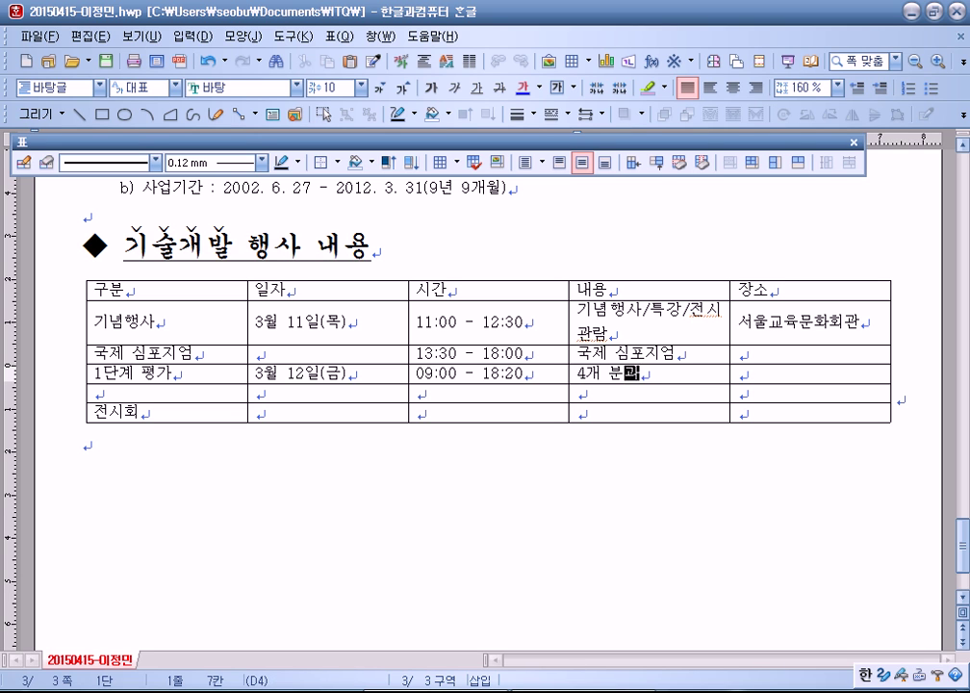
# Step: Fill the fifth row with 3월 13일(토), 09:00 - 13:00 and 3개 분과
pyautogui.click(255, 394)
pyautogui.write('3-')
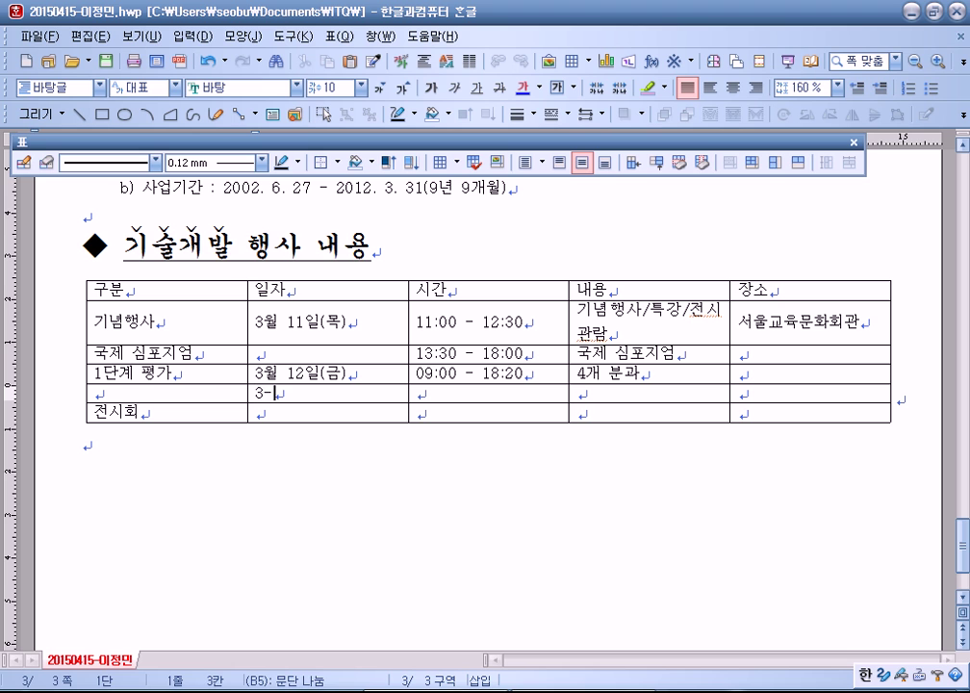
pyautogui.press('BackSpace')
pyautogui.write('월 1ㄷ')
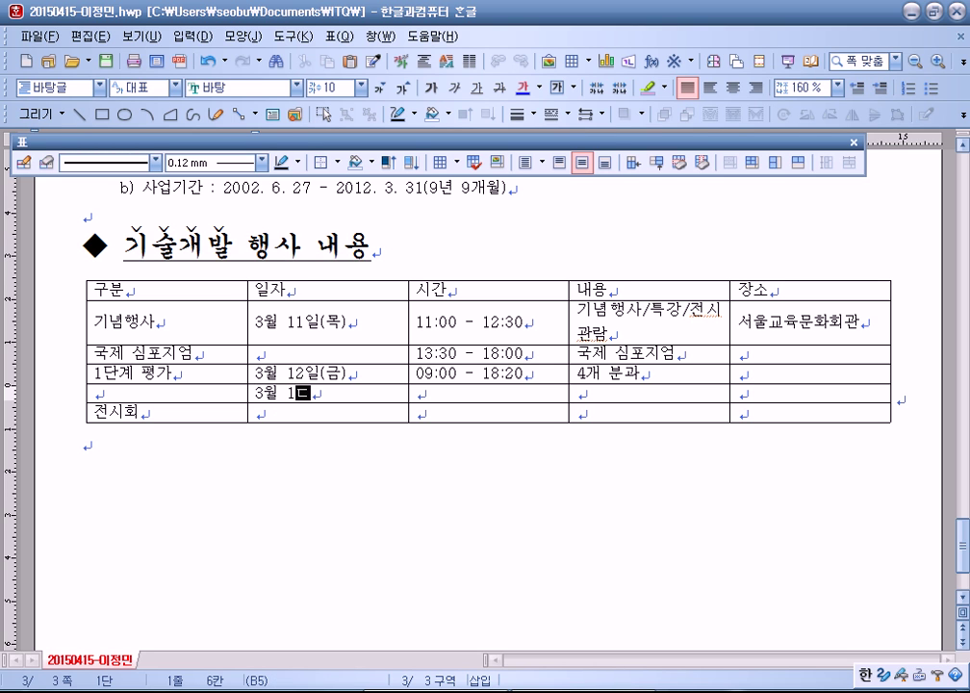
pyautogui.press('BackSpace')
pyautogui.write('3일(토)')
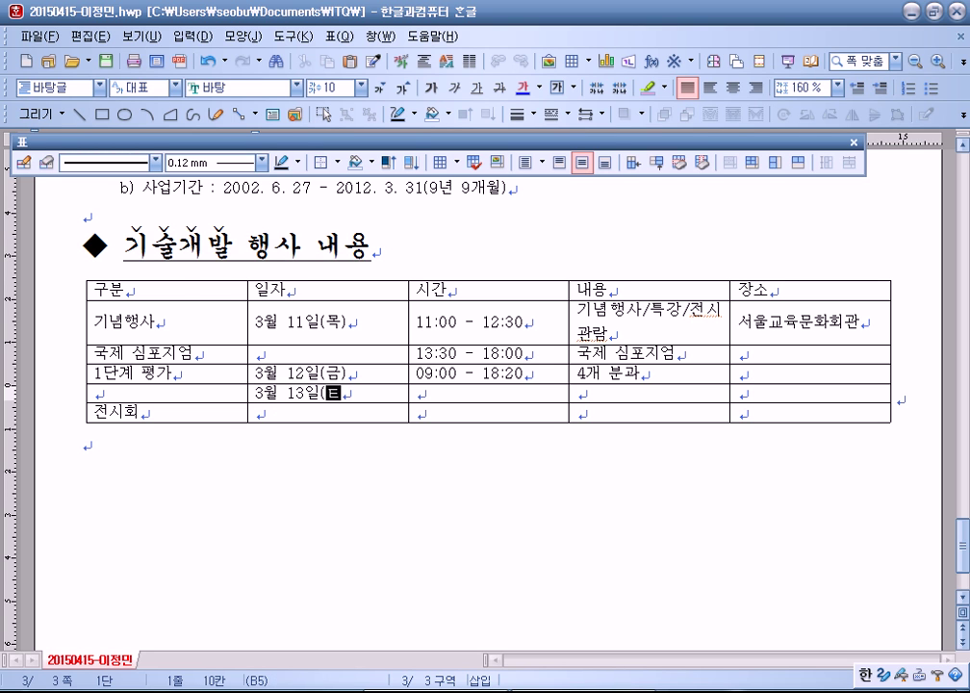
pyautogui.press('Tab')
pyautogui.write('09:00 - 13:00')
pyautogui.press('Tab')
pyautogui.write('3개 분과')
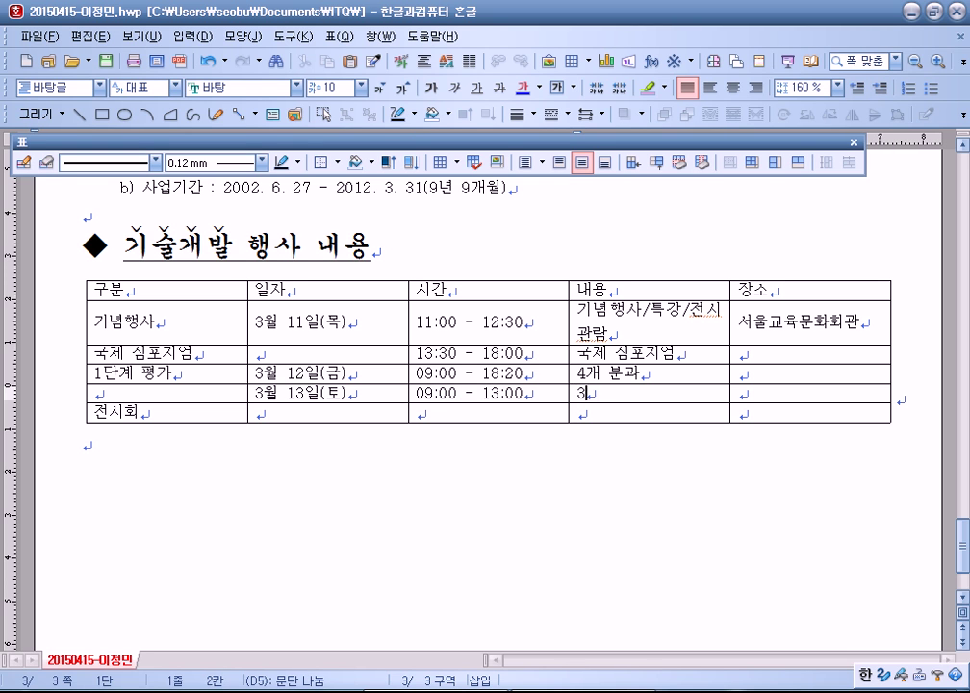
# Step: Enter 3월 17일(수) - 19일(금) and 연구 성과 전시회 for 전시회, removing the extra row
pyautogui.press('Tab')
pyautogui.press('Tab')
pyautogui.press('Tab')
pyautogui.write('3')
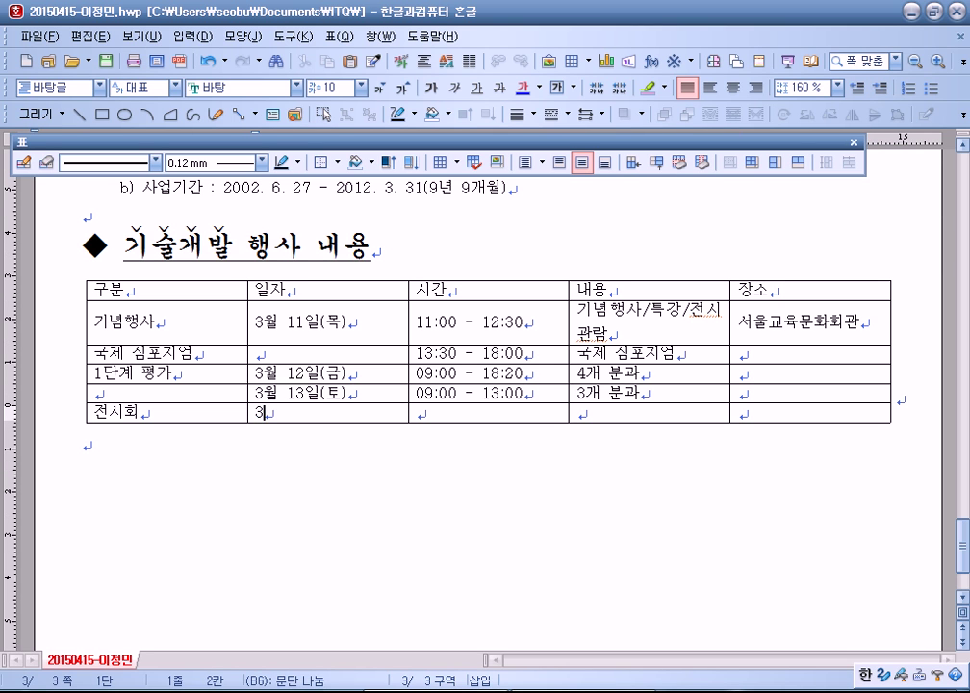
pyautogui.write('월 17ㅇ')
pyautogui.write('(수)')
pyautogui.write(' - 19일(')
pyautogui.write('금)')
pyautogui.click(577, 425)
pyautogui.write('연구 ㅅ')
pyautogui.write('과 전시호')
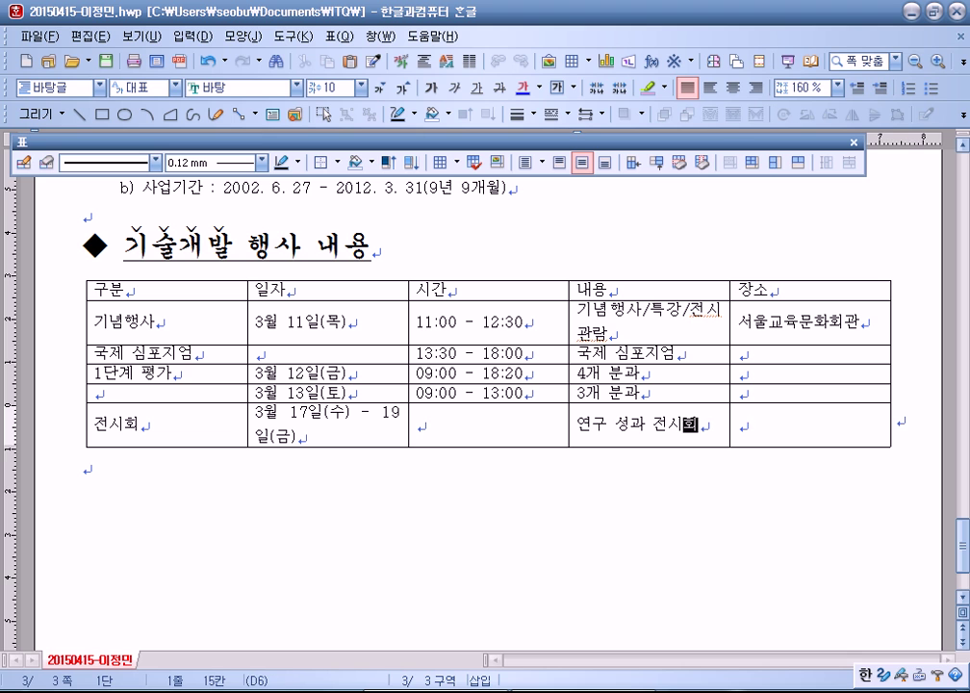
pyautogui.hotkey('ctrl', 'Return')
pyautogui.hotkey('ctrl', 'z')
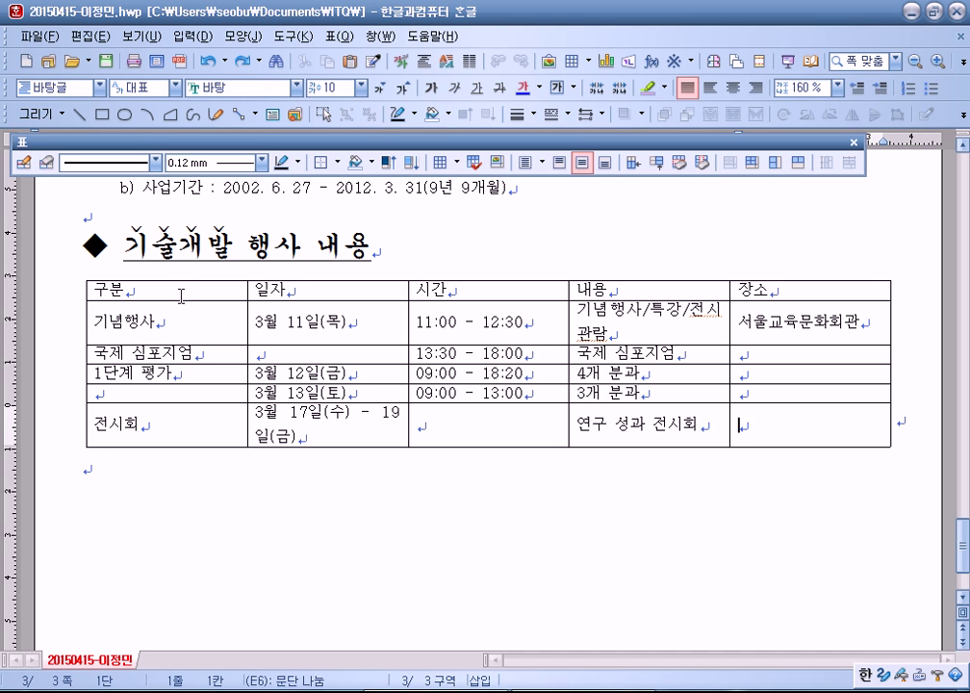
# Step: Below the table, type the exhibition description line and 차세대무인항공기시스템 on a new line
pyautogui.write('-')
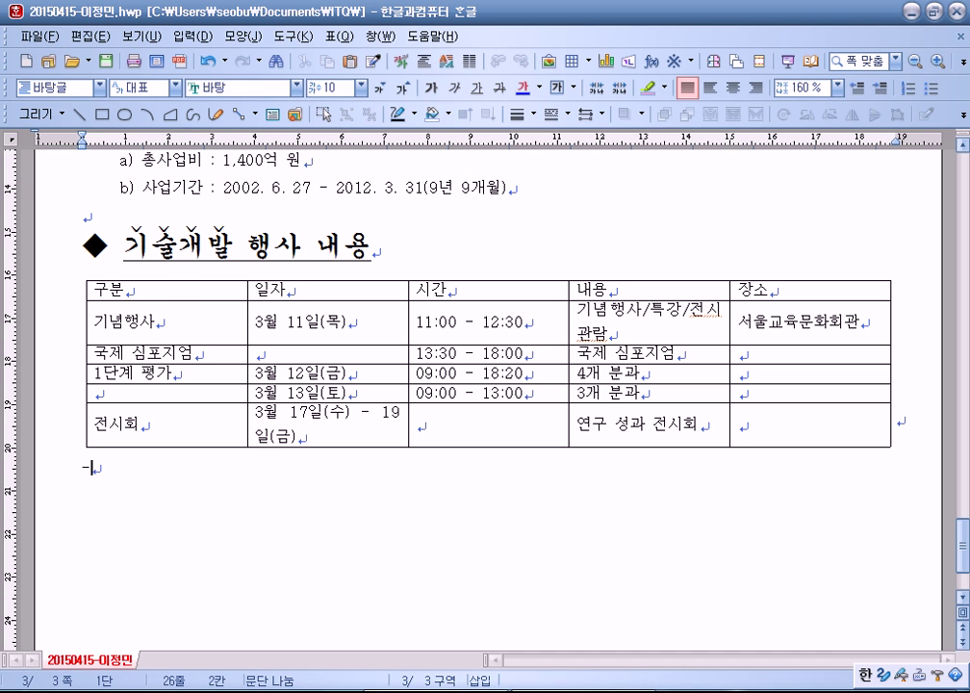
pyautogui.write(' 실무모형, 비행검증용 모형기, 항공전자 장비 드으이 연구 성과 전시')
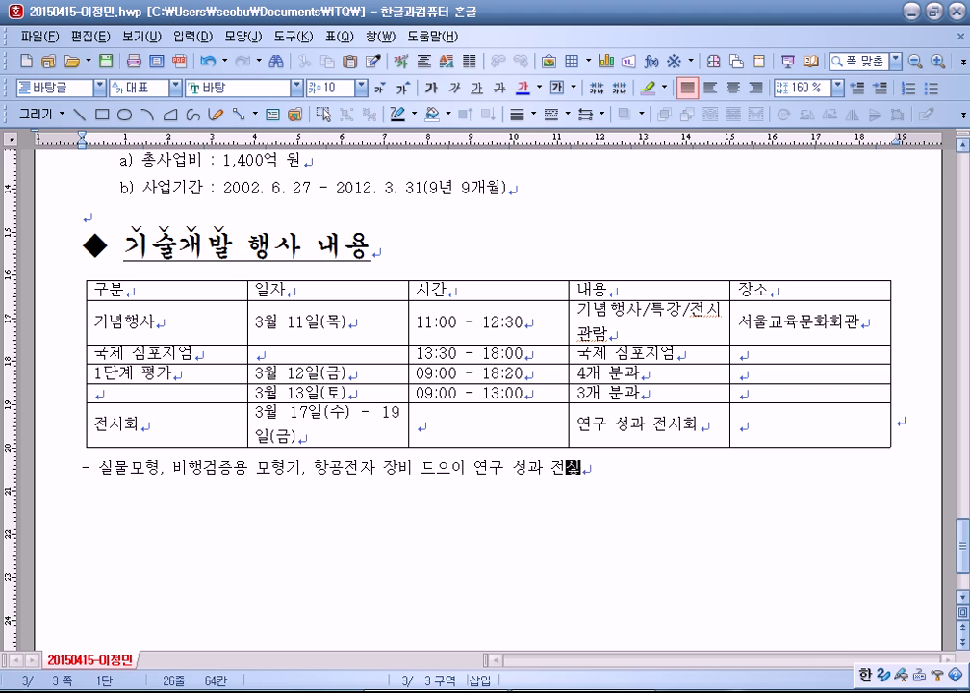
pyautogui.write('회')
pyautogui.press('Return')
pyautogui.press('Return')
pyautogui.write('차세대')
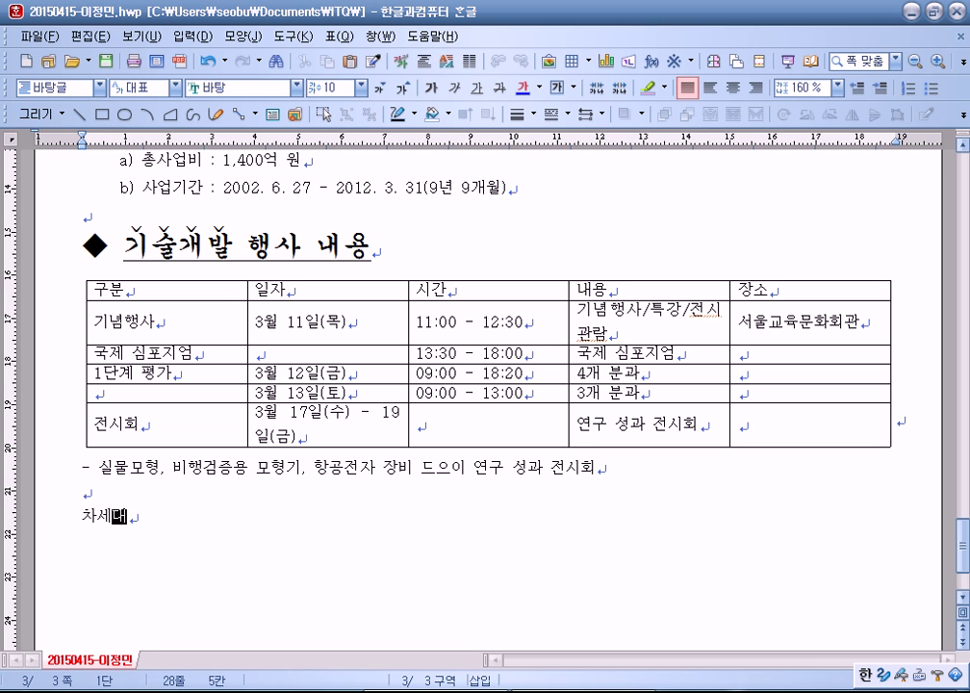
pyautogui.write('무인항공기기스테')
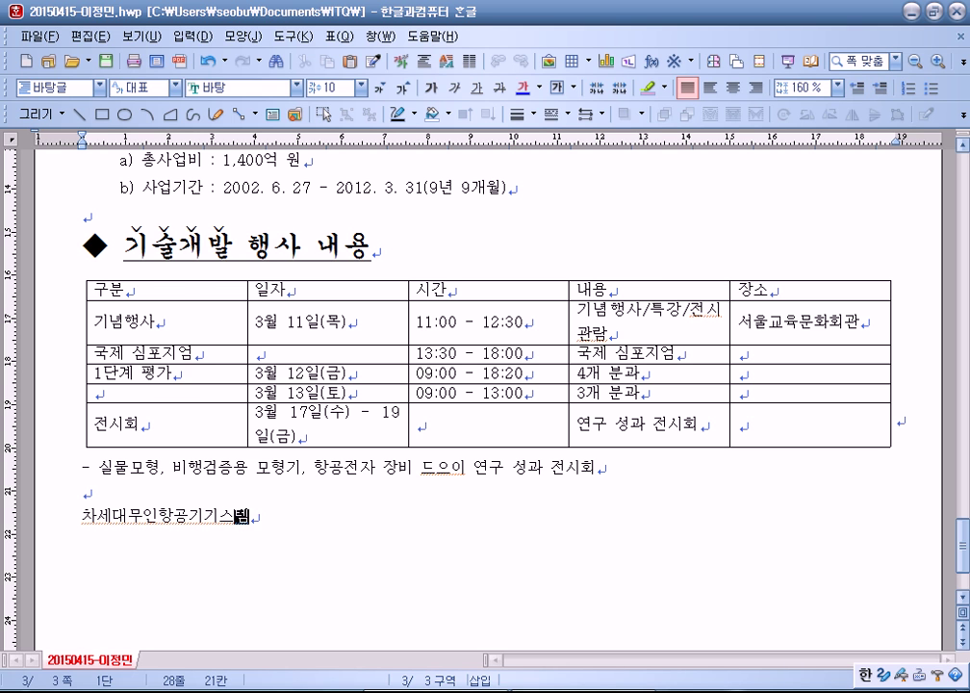
# Step: Fix the typos so the lines read 차세대무인항공기시스템 and '...장비 등의 연구 성과 전시회'
pyautogui.scroll(-3, 132, 338)
pyautogui.click(284, 383)
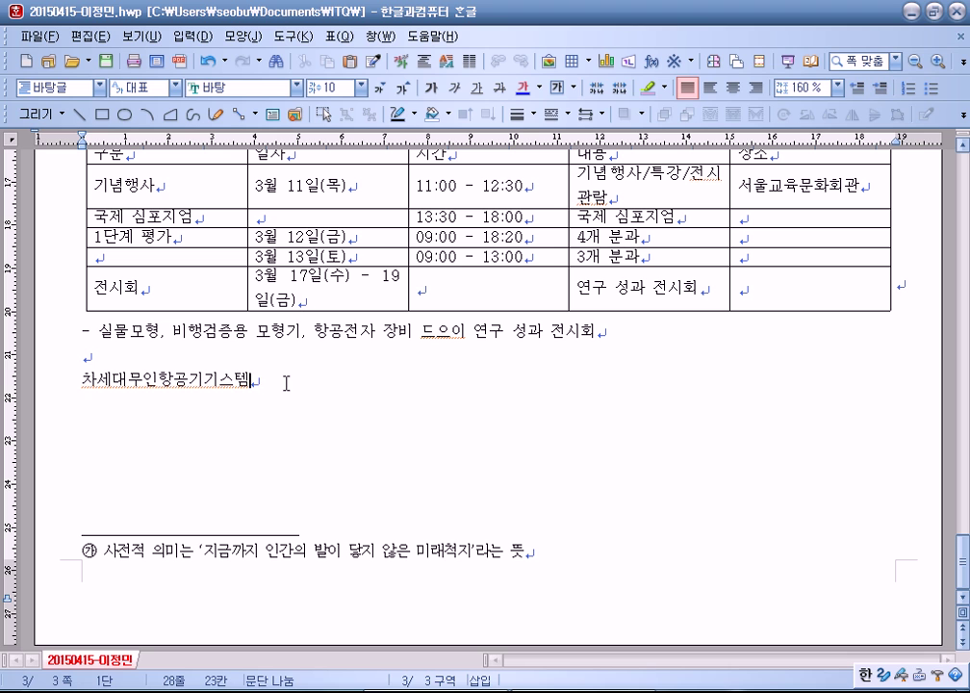
pyautogui.click(208, 384)
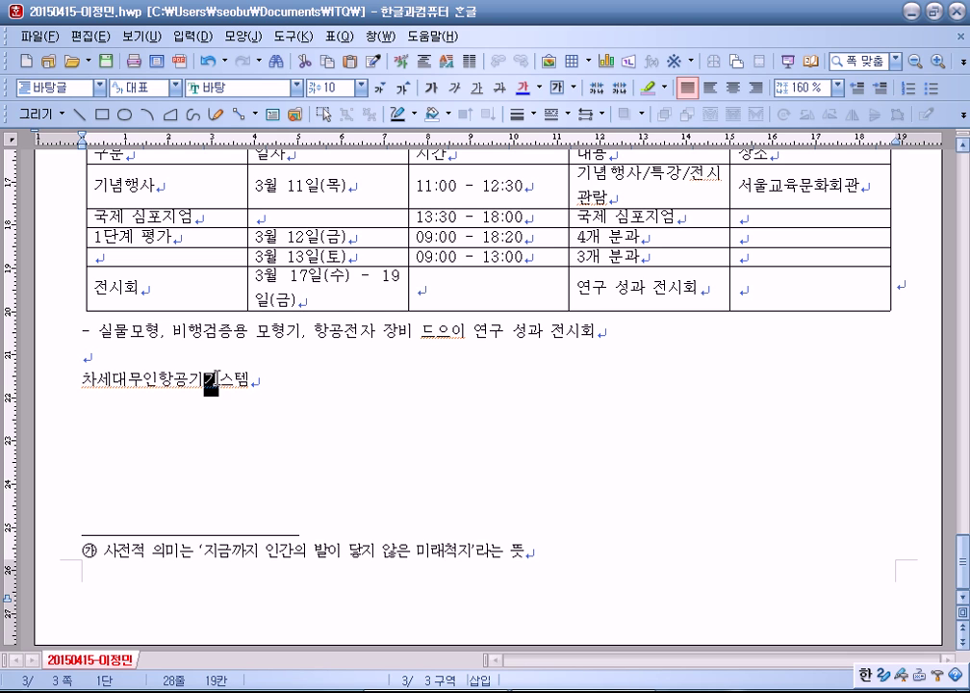
pyautogui.write('시')
pyautogui.press('End')
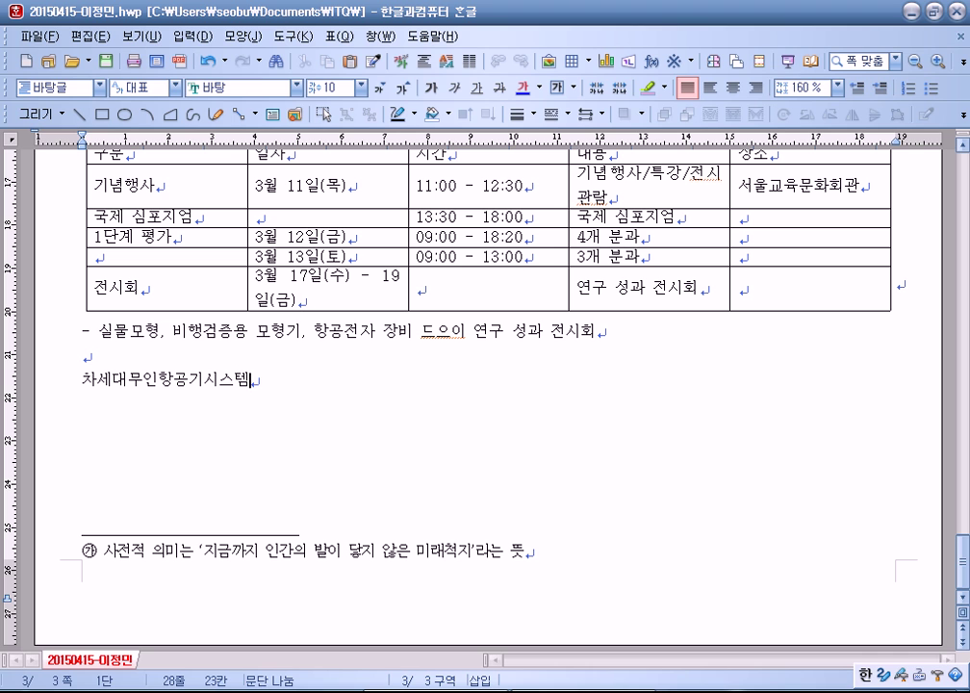
pyautogui.click(421, 330)
pyautogui.write('등의')
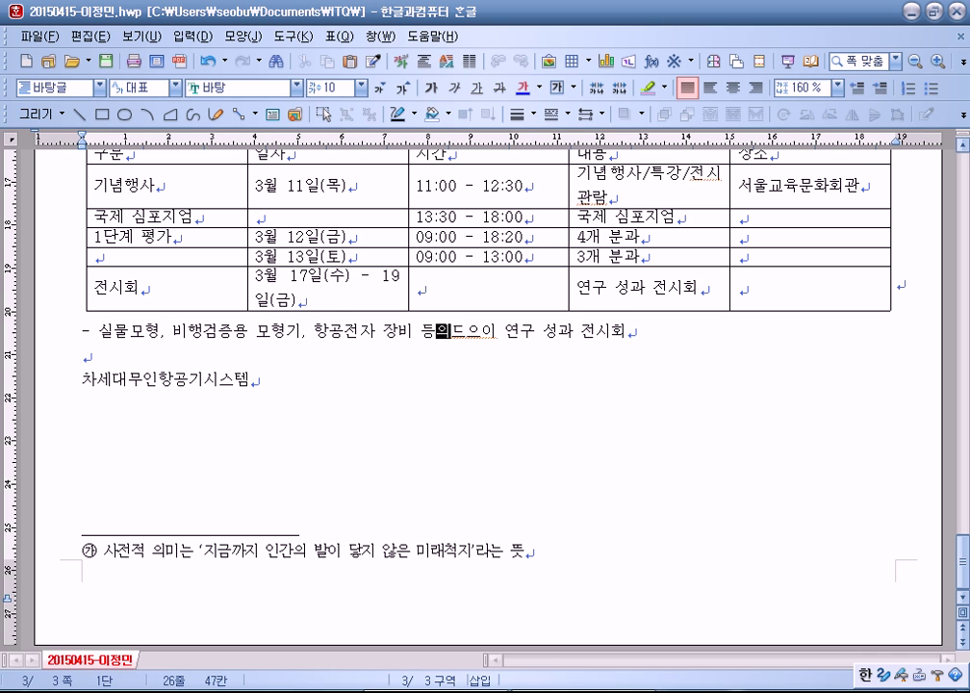
pyautogui.press('Delete')
pyautogui.press('Delete')
pyautogui.press('Delete')
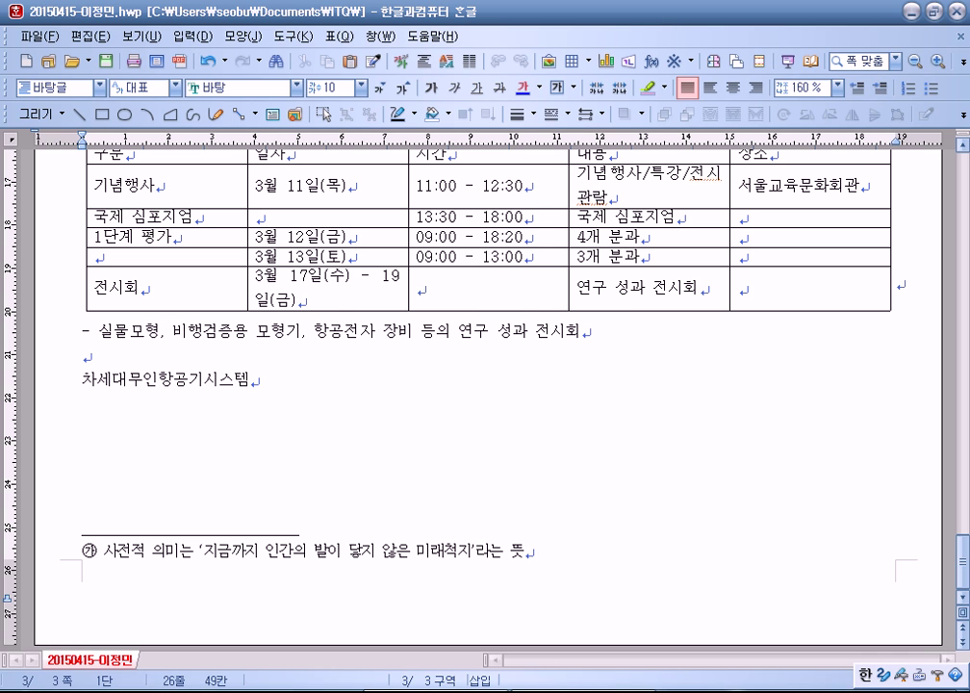
pyautogui.scroll(3, 270, 305)
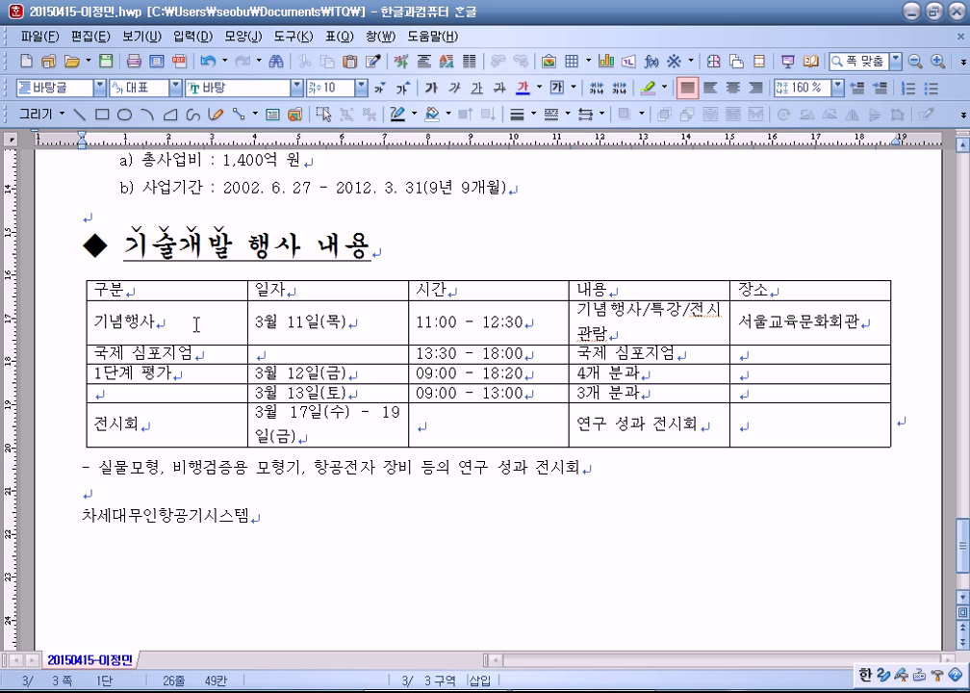
pyautogui.moveTo(201, 288); pyautogui.dragTo(783, 423)
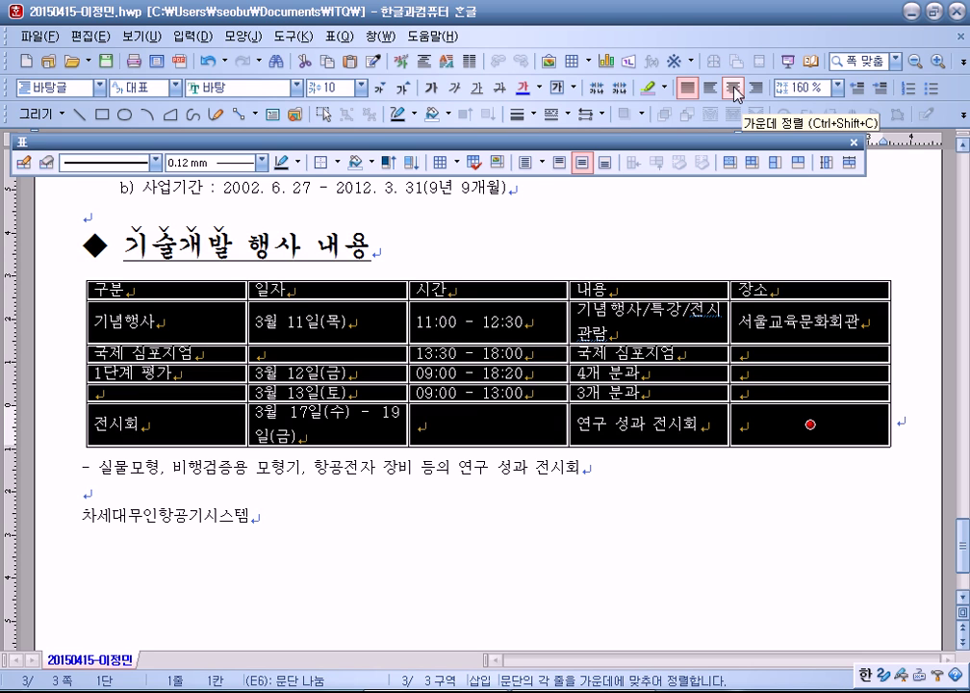
pyautogui.moveTo(145, 288); pyautogui.dragTo(742, 289)
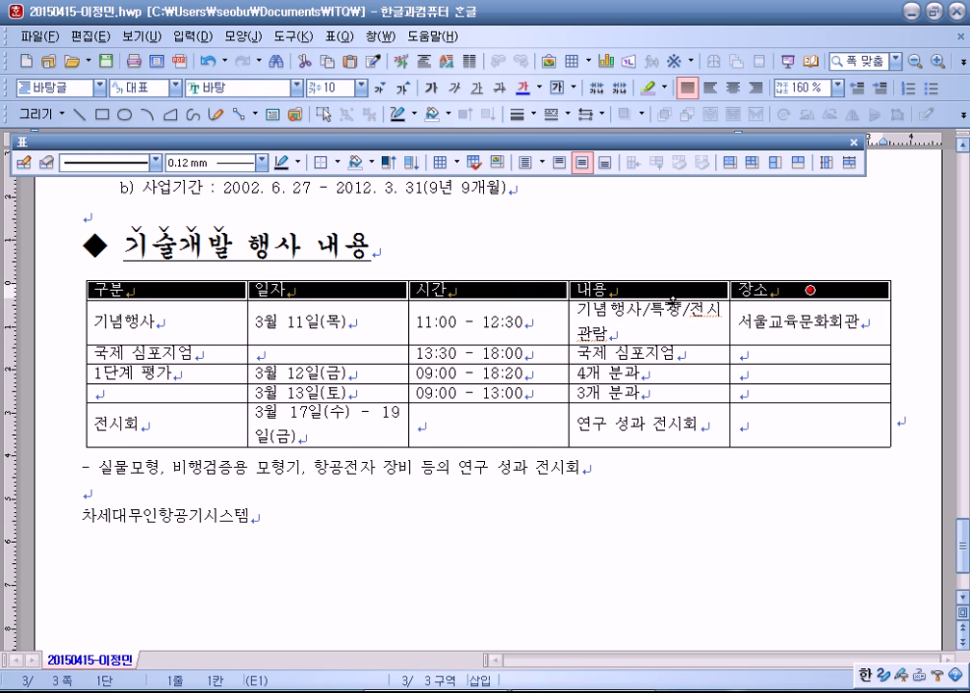
pyautogui.moveTo(117, 289); pyautogui.dragTo(115, 426)
pyautogui.moveTo(851, 293); pyautogui.dragTo(860, 426)
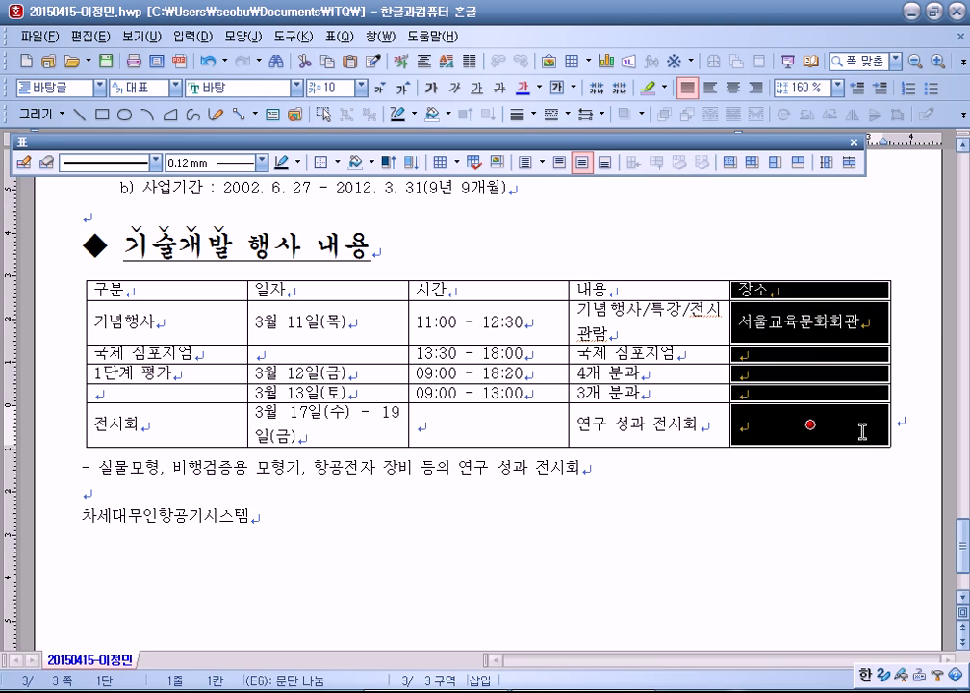
pyautogui.click(910, 352)
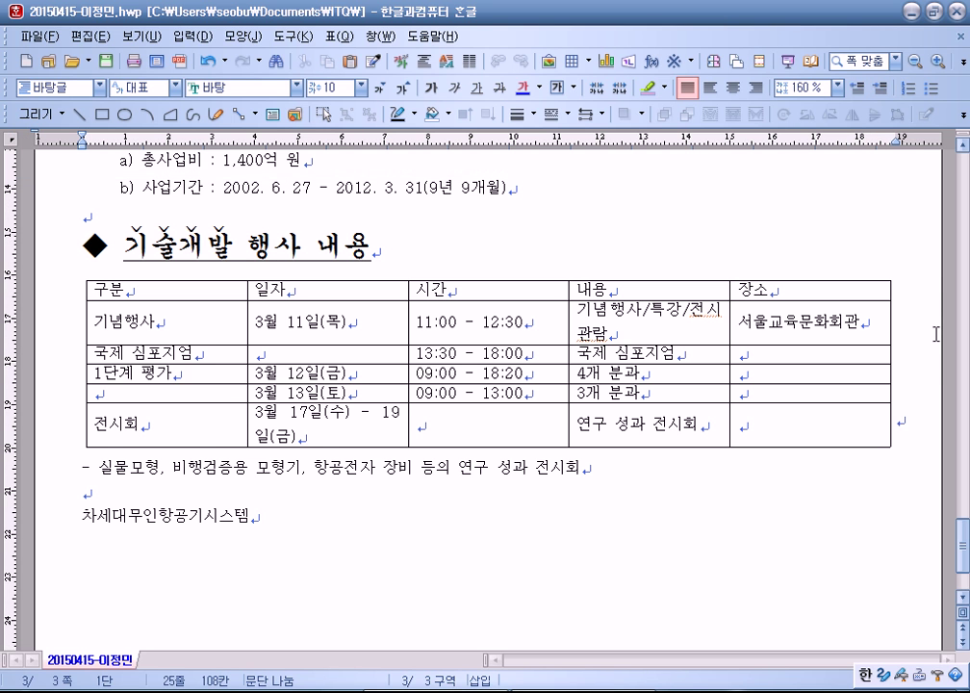
pyautogui.moveTo(173, 285); pyautogui.dragTo(784, 300)
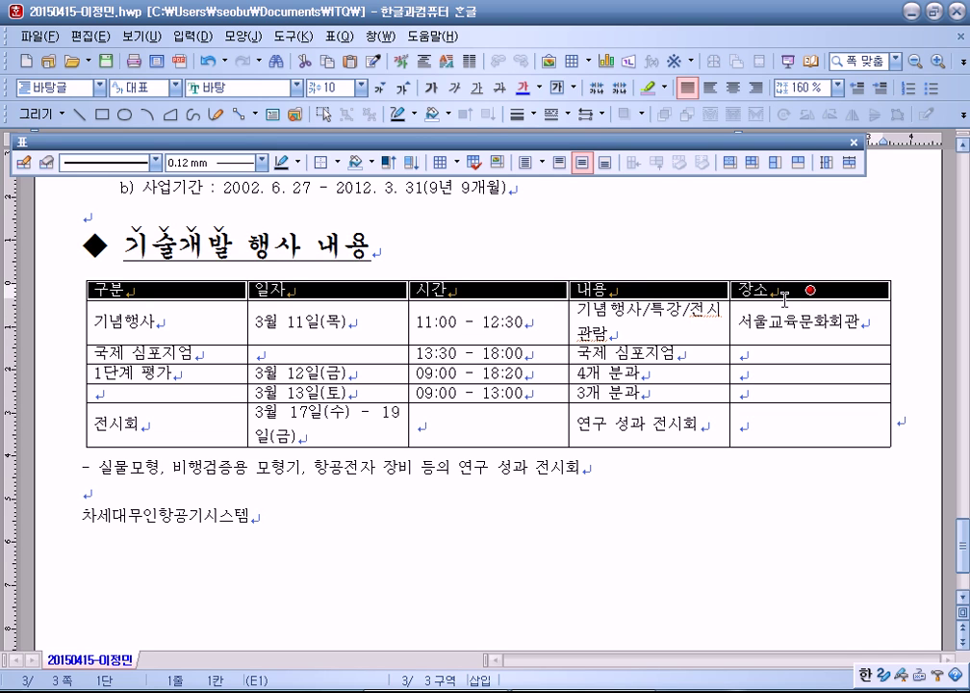
pyautogui.moveTo(168, 424); pyautogui.dragTo(749, 427)
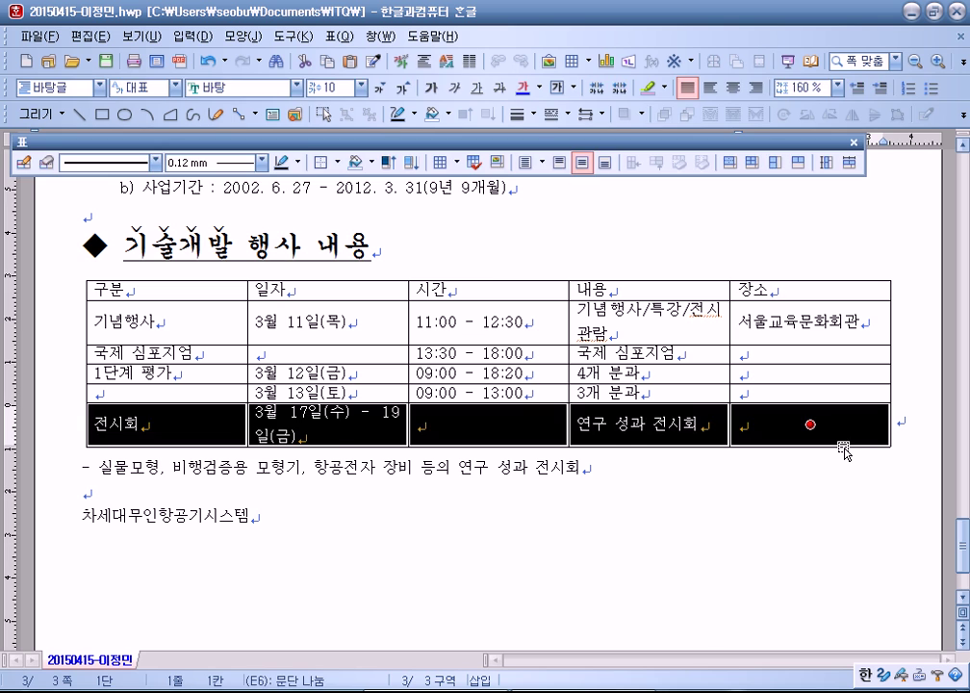
pyautogui.click(842, 445)
pyautogui.click(763, 471)
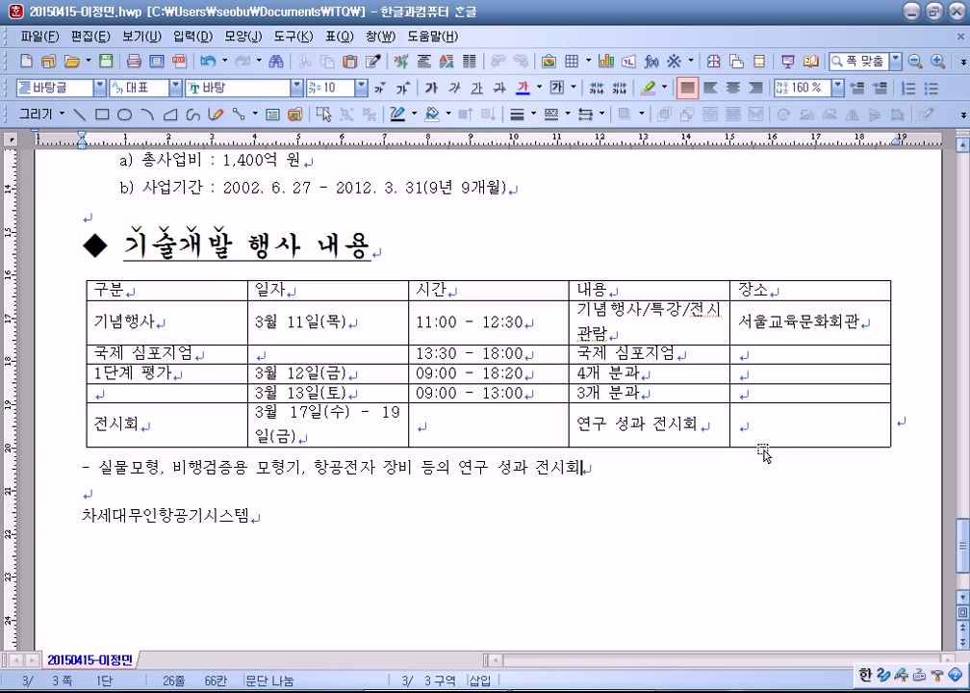
pyautogui.moveTo(747, 446); pyautogui.dragTo(748, 445)
pyautogui.click(283, 328)
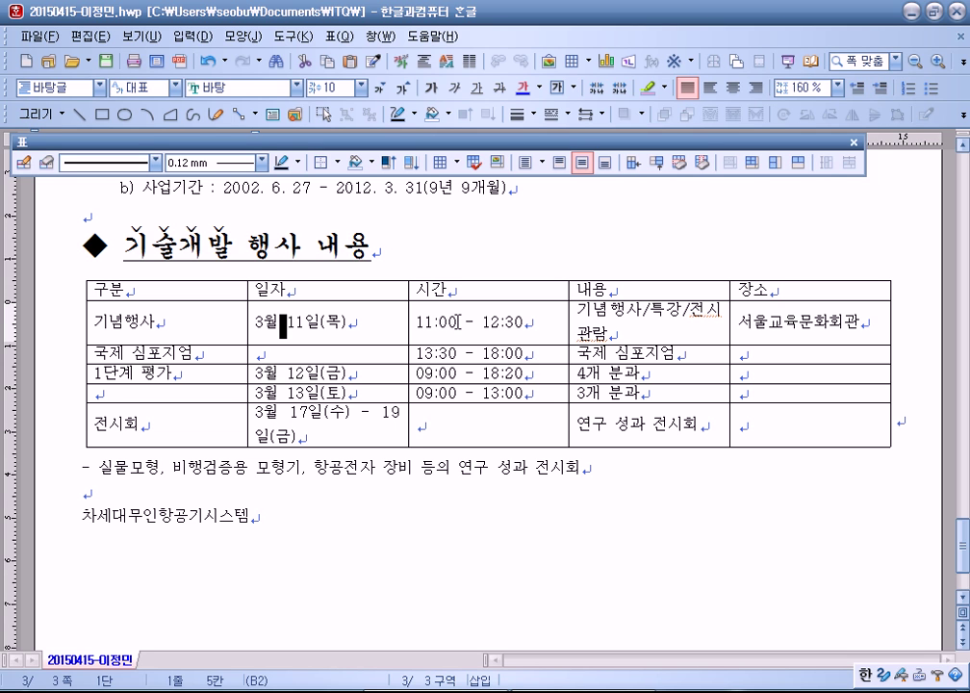
pyautogui.click(459, 322)
pyautogui.click(479, 322)
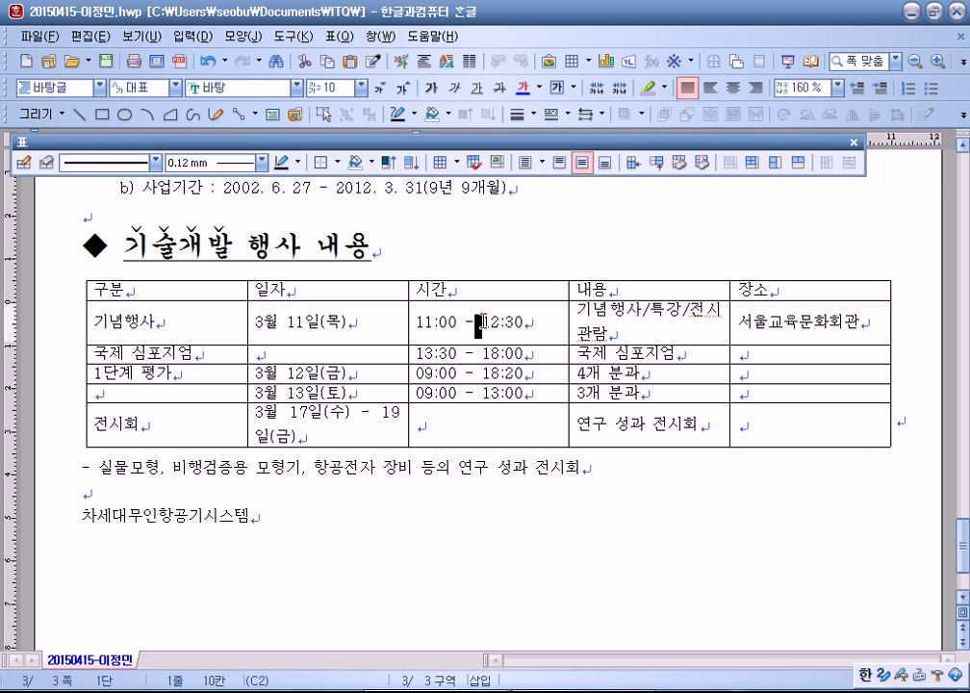
pyautogui.click(460, 322)
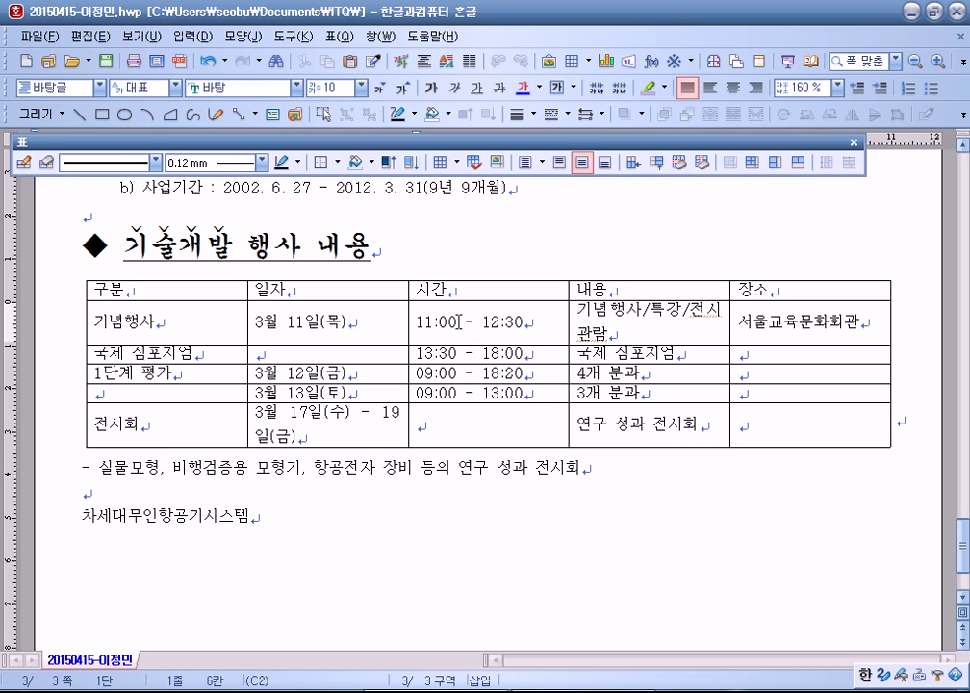
pyautogui.click(479, 322)
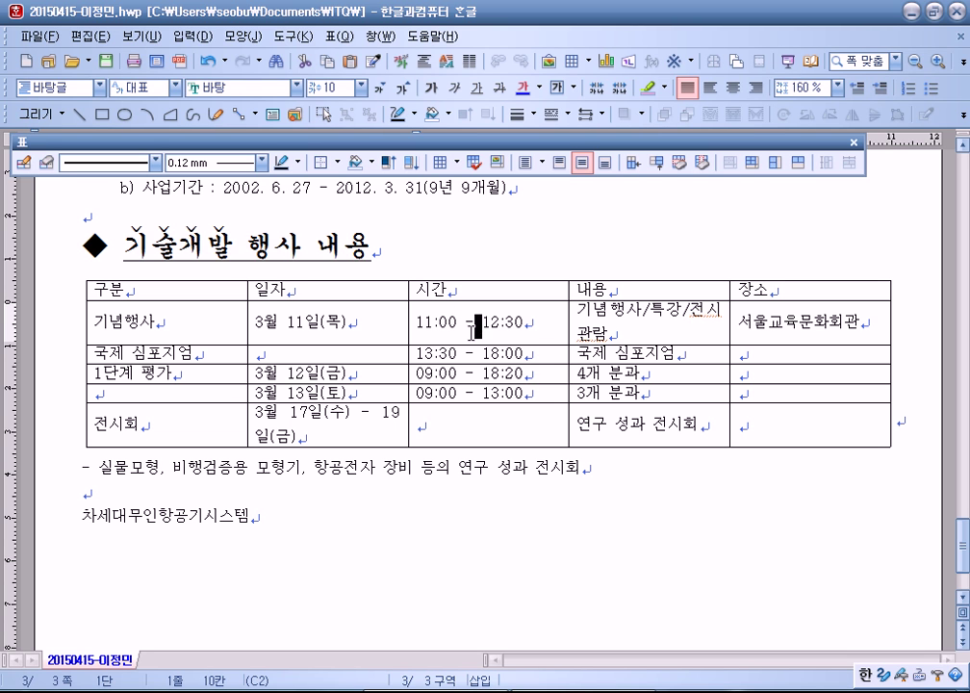
pyautogui.click(464, 335)
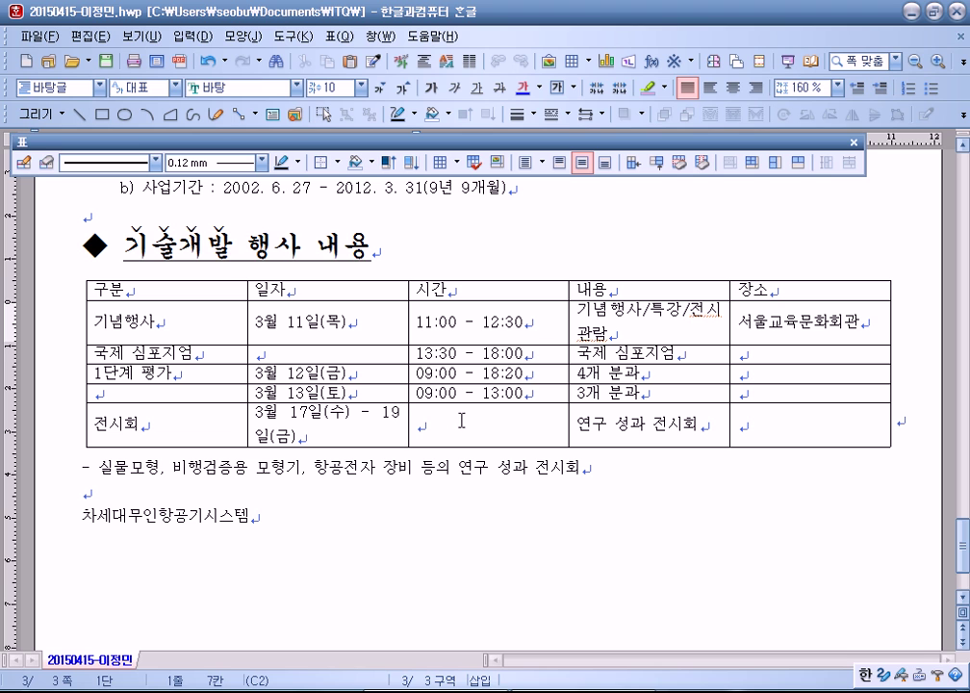
pyautogui.click(355, 412)
pyautogui.press('Right')
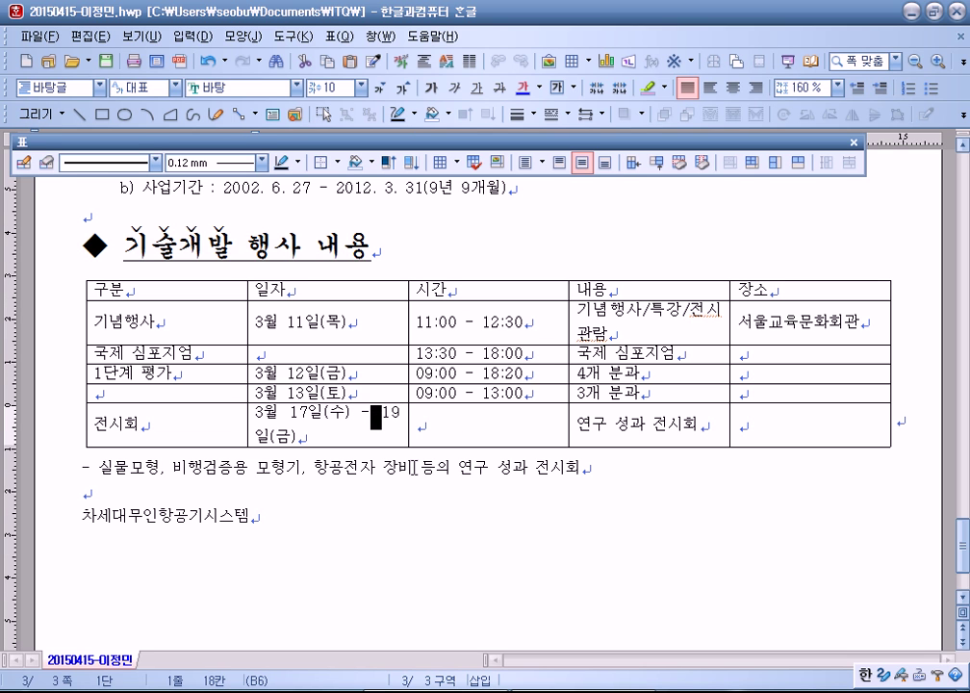
pyautogui.click(432, 424)
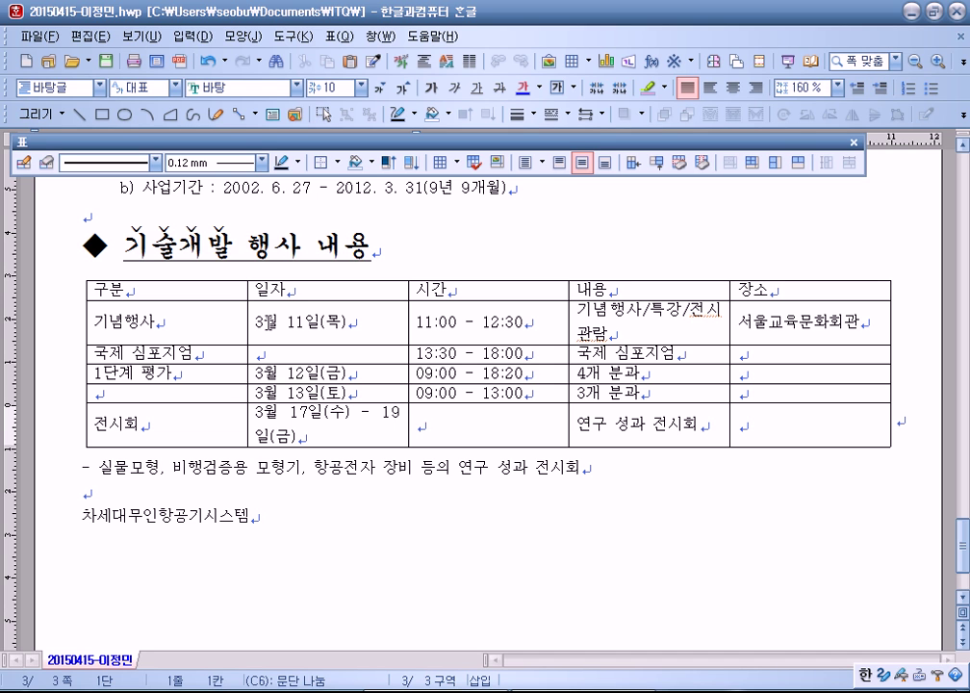
# Step: Set every table cell to 궁서, centre-aligned, then select the 장소 cells for merging
pyautogui.moveTo(227, 293); pyautogui.dragTo(811, 424)
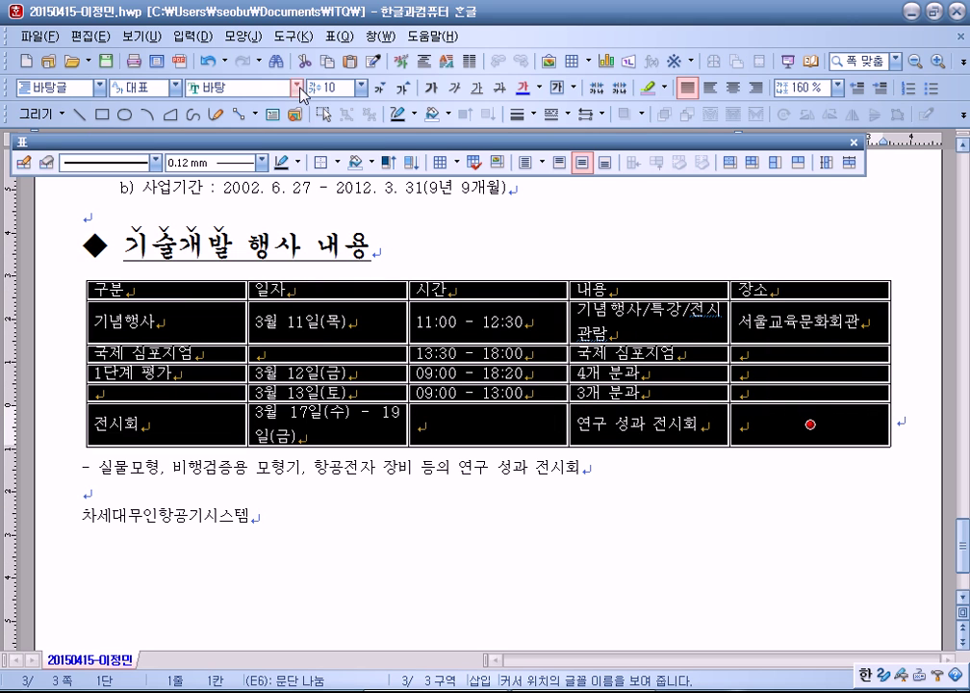
pyautogui.click(296, 88)
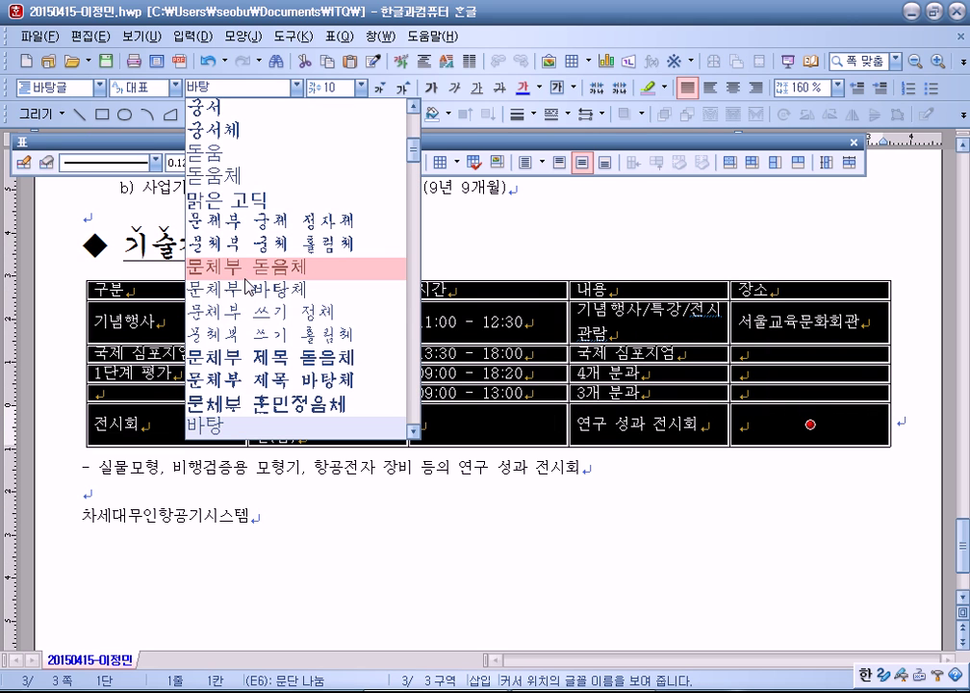
pyautogui.click(221, 109)
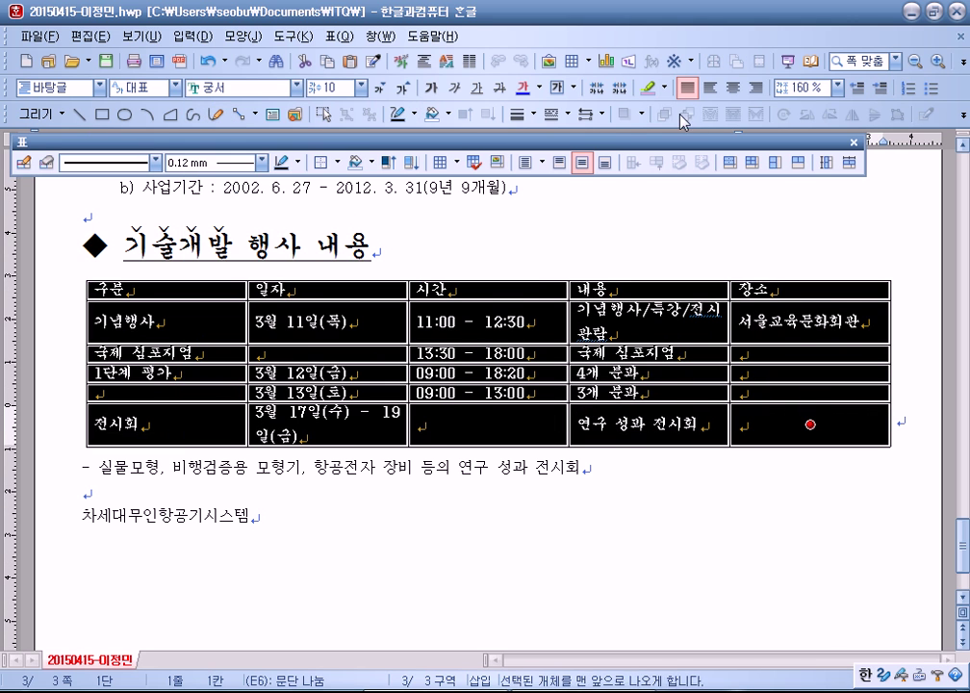
pyautogui.click(734, 88)
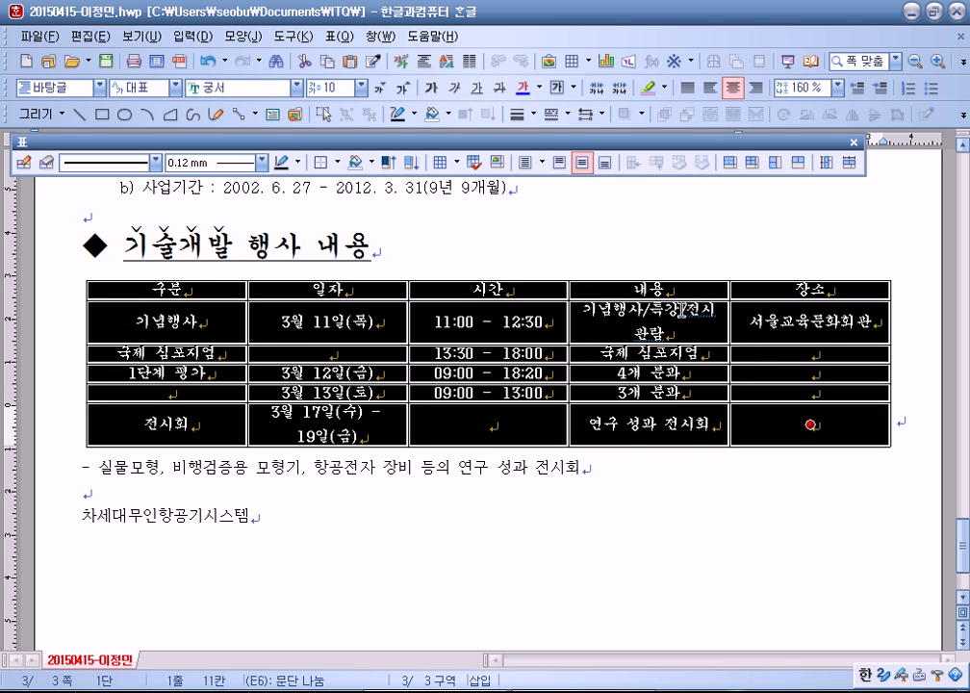
pyautogui.click(596, 518)
pyautogui.moveTo(809, 322); pyautogui.dragTo(782, 424)
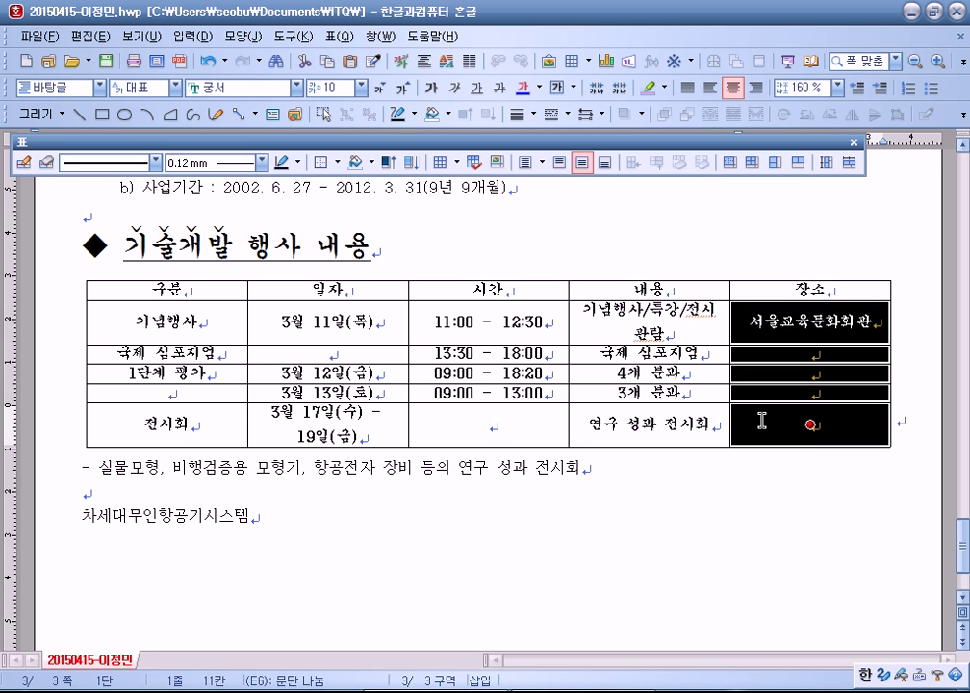
pyautogui.rightClick(797, 326)
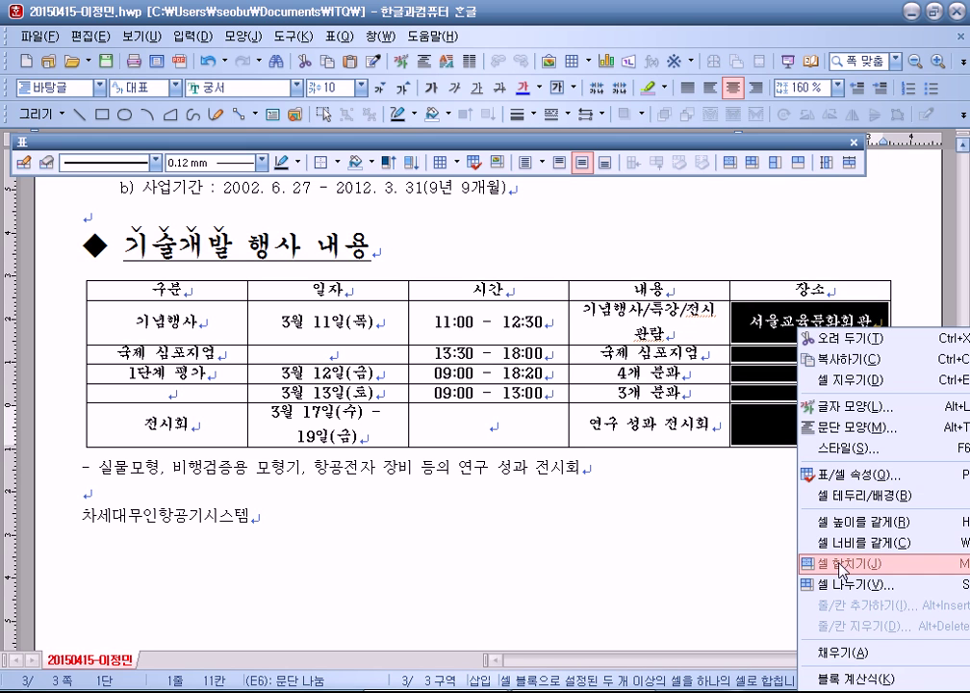
# Step: Merge the 장소 column, the 3월 11일(목) pair, the 1단계 평가 pair, and the exhibition dates
pyautogui.rightClick(744, 309)
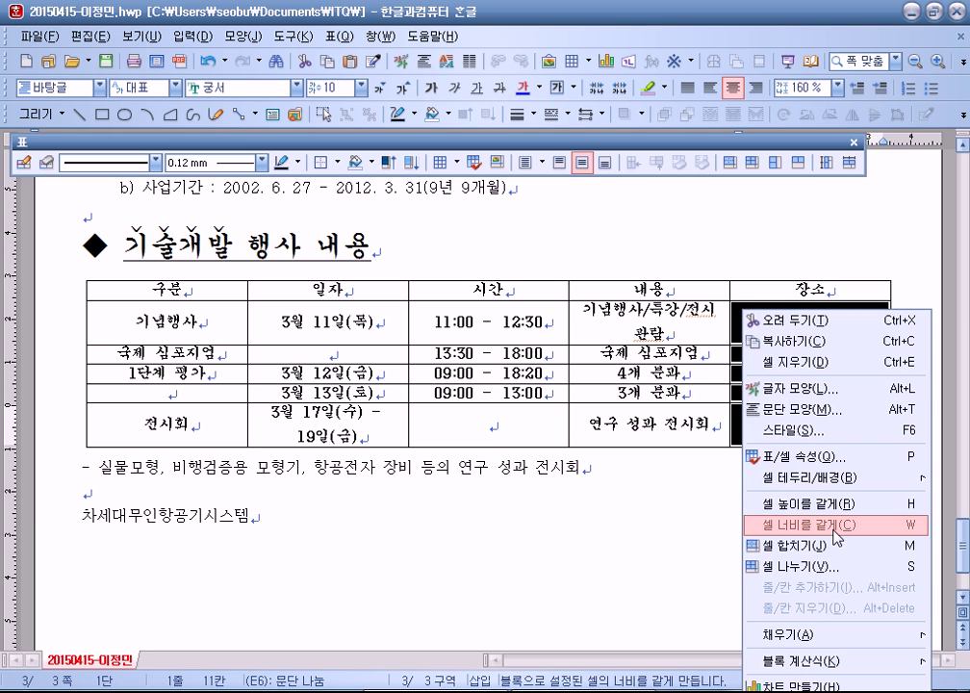
pyautogui.press('Escape')
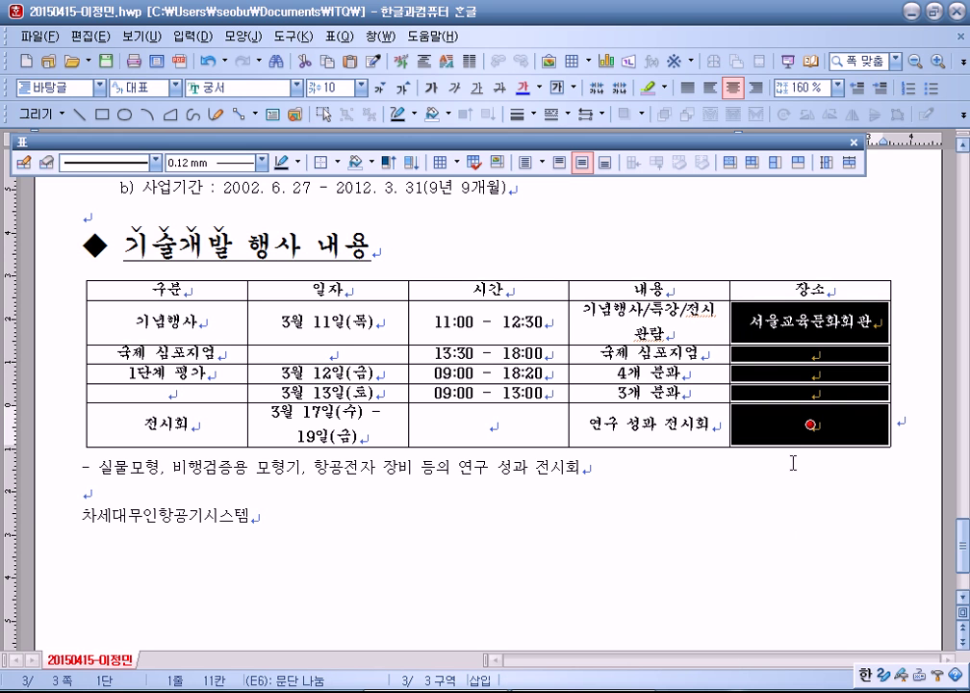
pyautogui.press('m')
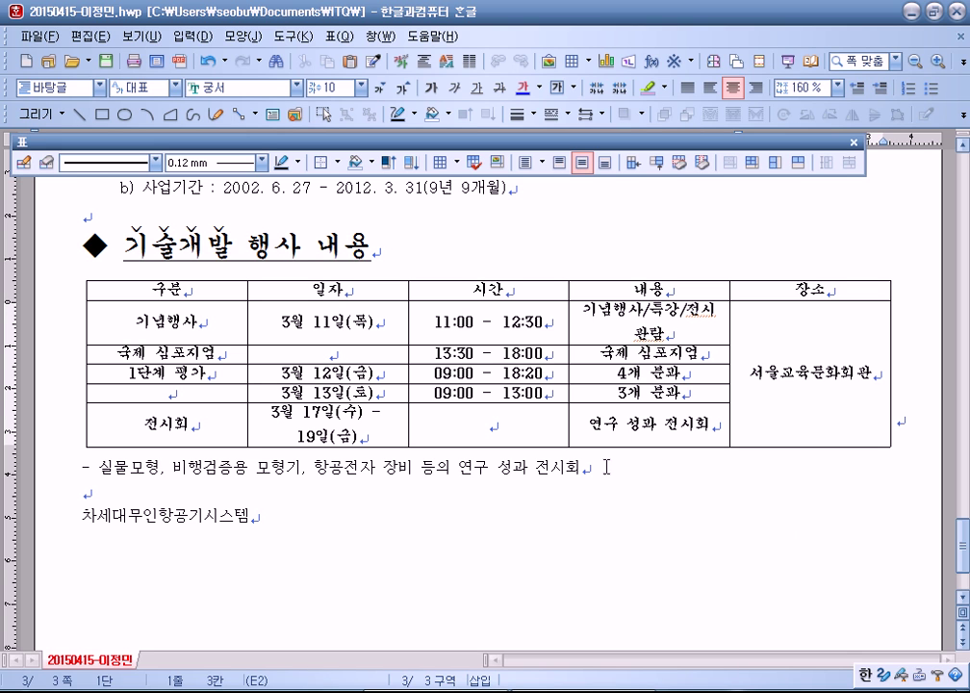
pyautogui.click(347, 330)
pyautogui.keyDown('shift'); pyautogui.click(344, 346); pyautogui.keyUp('shift')
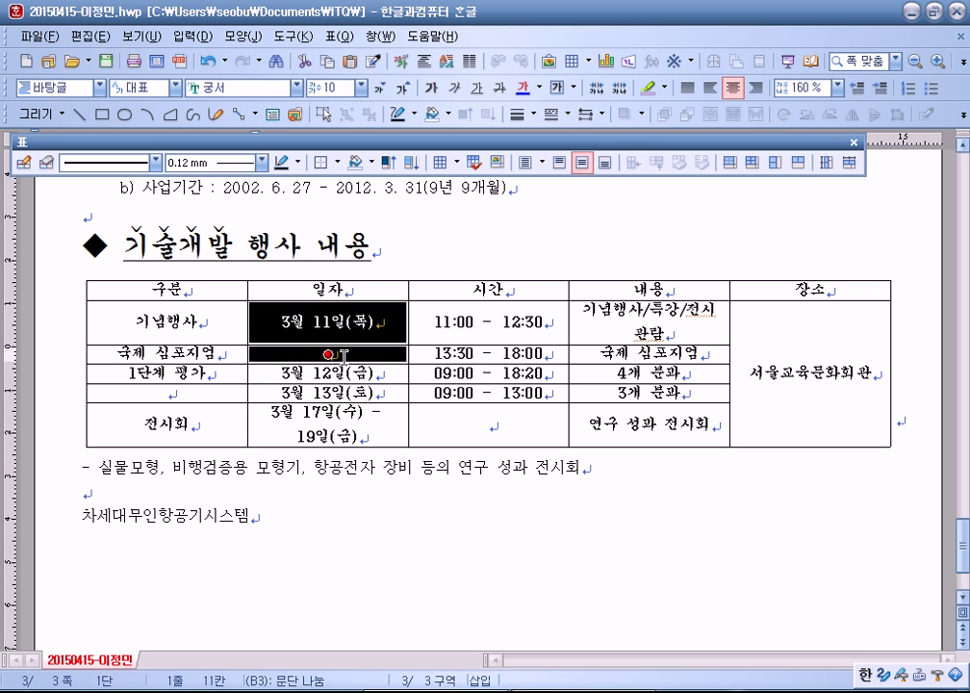
pyautogui.press('m')
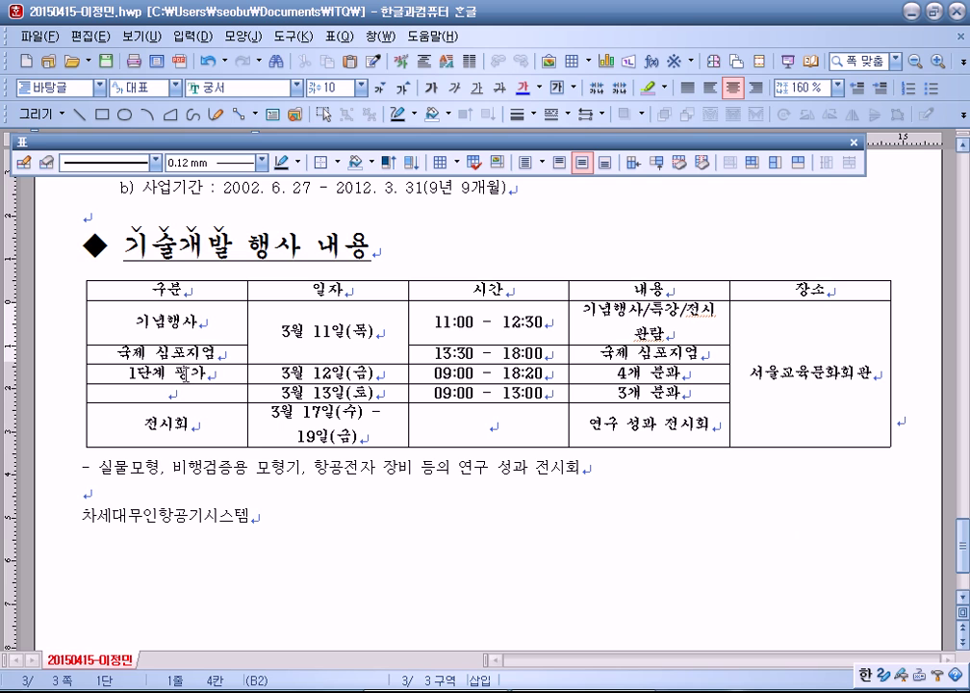
pyautogui.moveTo(210, 378); pyautogui.dragTo(169, 393)
pyautogui.press('m')
pyautogui.moveTo(327, 429); pyautogui.dragTo(525, 440)
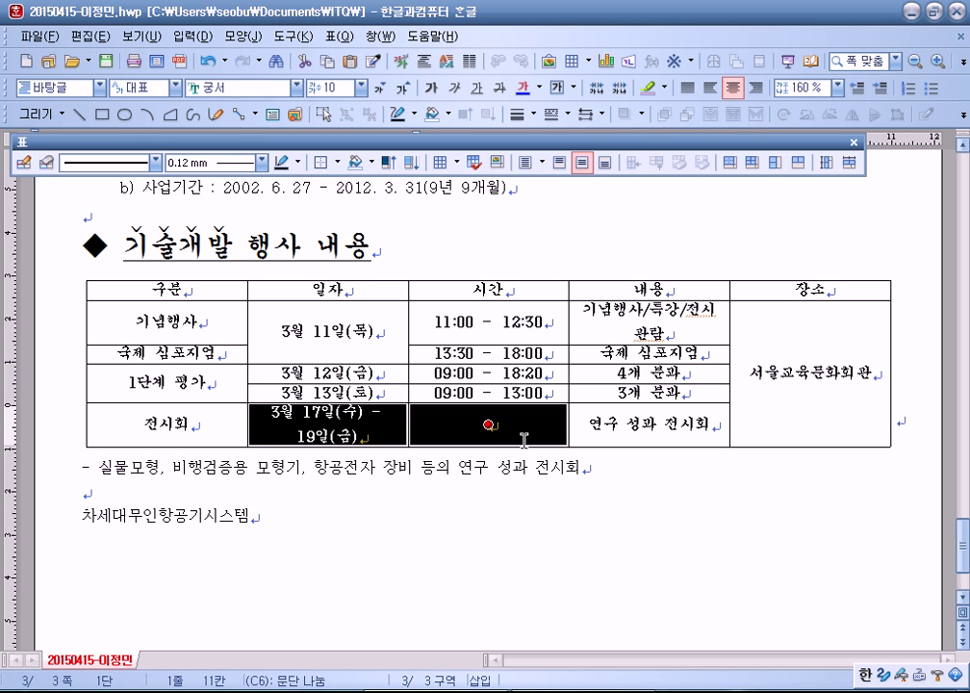
pyautogui.press('m')
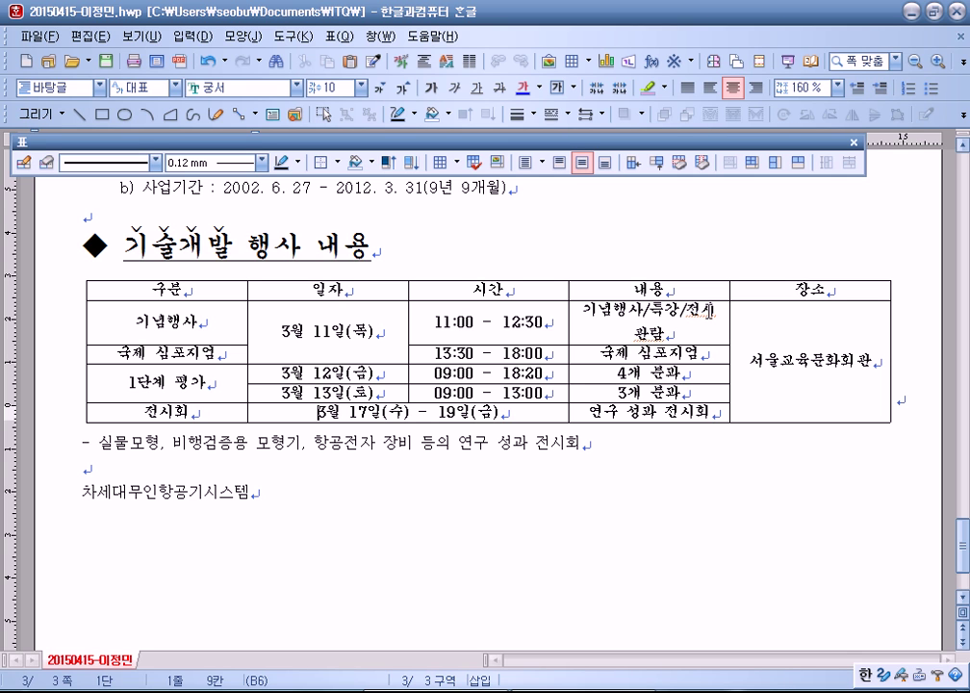
pyautogui.click(709, 310)
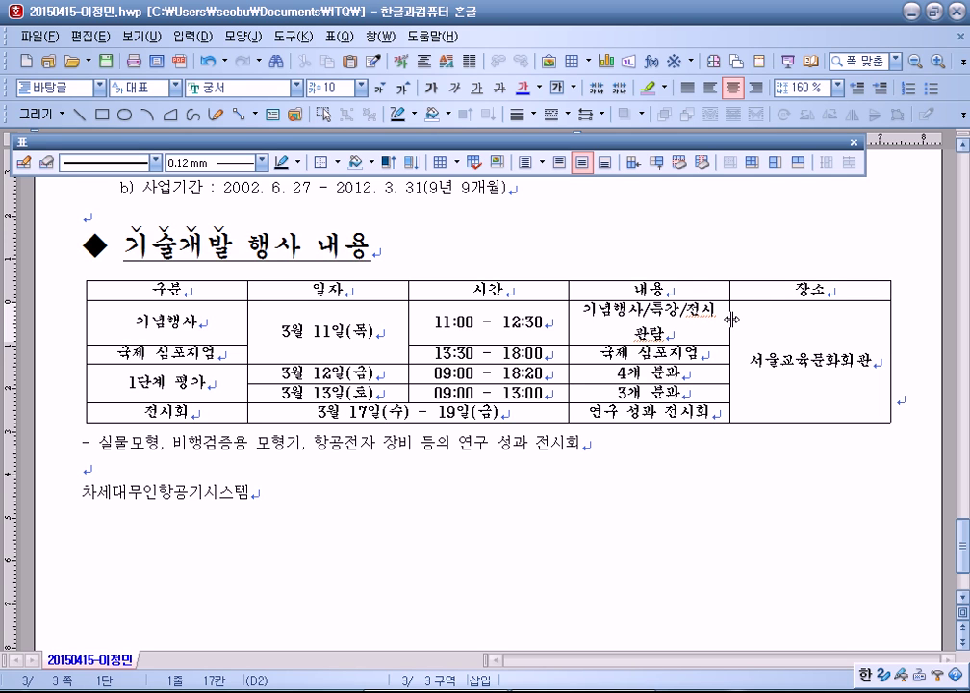
# Step: Remove the stray break in 기념행사/특강/전시관람 and nudge the 내용/장소 border left
pyautogui.moveTo(733, 320); pyautogui.dragTo(716, 320)
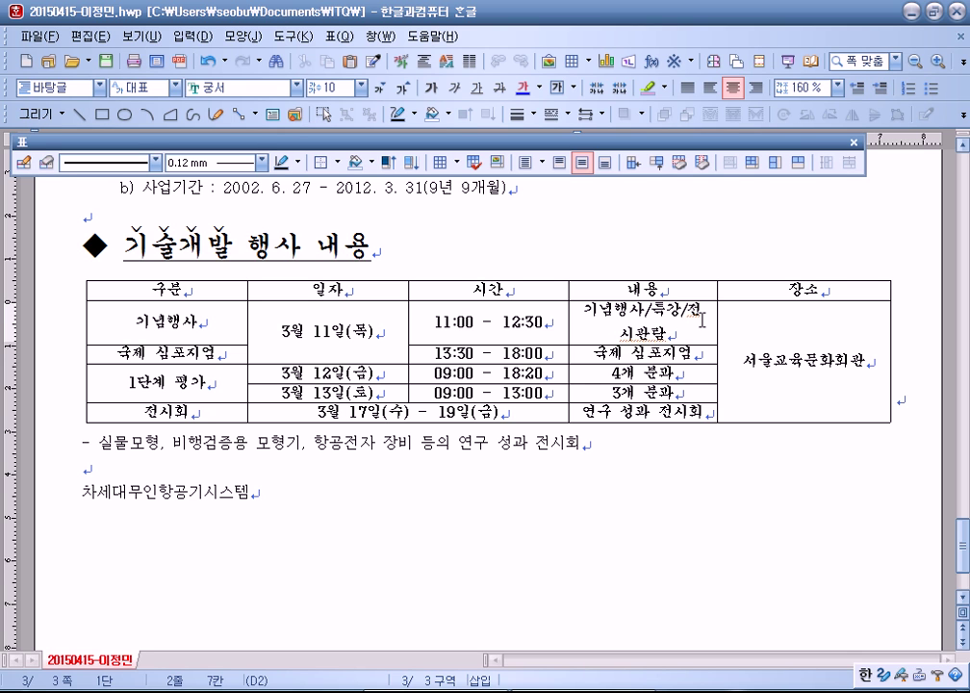
pyautogui.moveTo(717, 321)
pyautogui.mouseDown()
pyautogui.moveTo(731, 321)
pyautogui.moveTo(731, 336)
pyautogui.mouseUp()
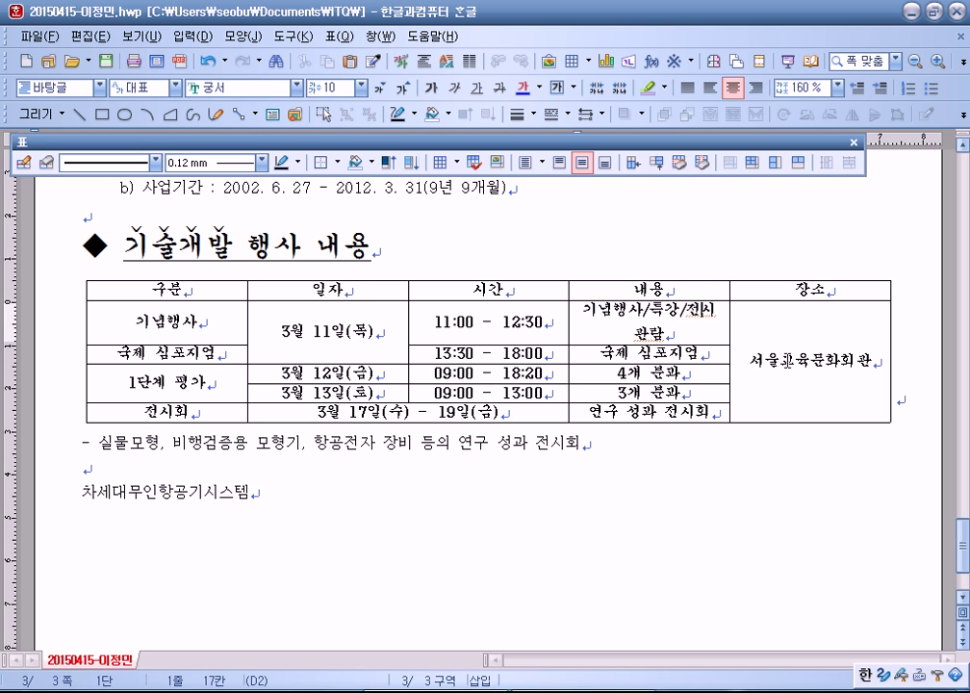
pyautogui.press('Delete')
pyautogui.press('Up')
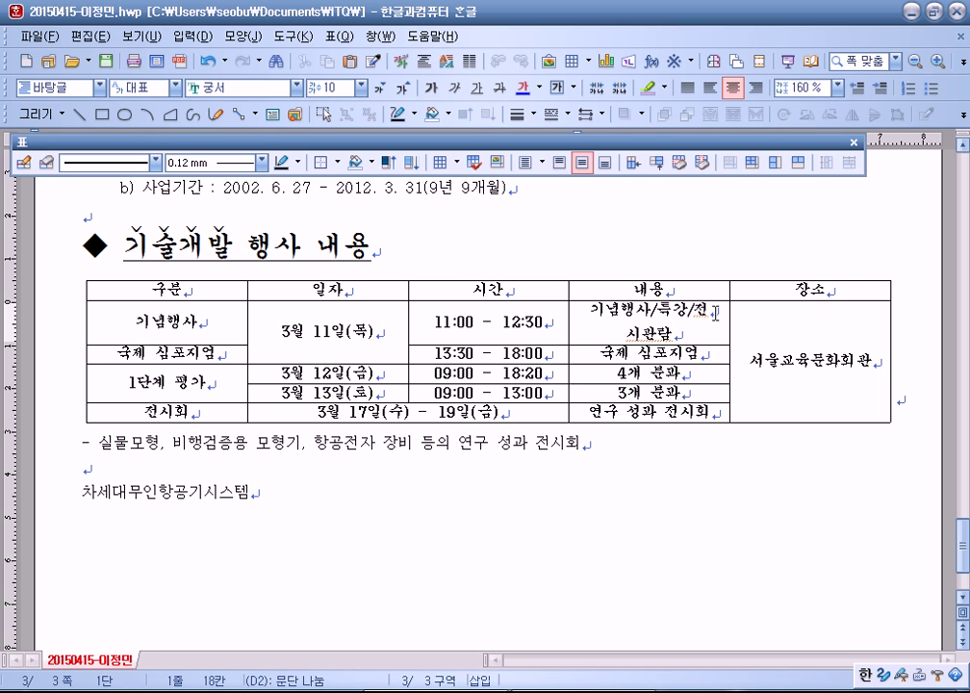
pyautogui.press('Delete')
pyautogui.moveTo(729, 323); pyautogui.dragTo(718, 322)
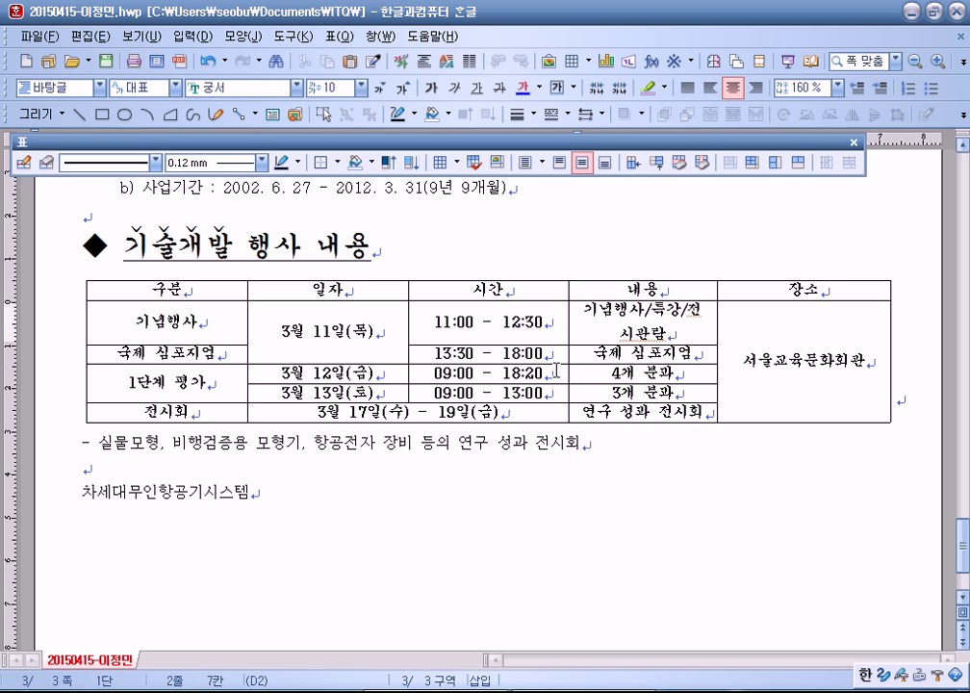
pyautogui.moveTo(589, 289); pyautogui.dragTo(627, 416)
pyautogui.moveTo(804, 360); pyautogui.dragTo(781, 385)
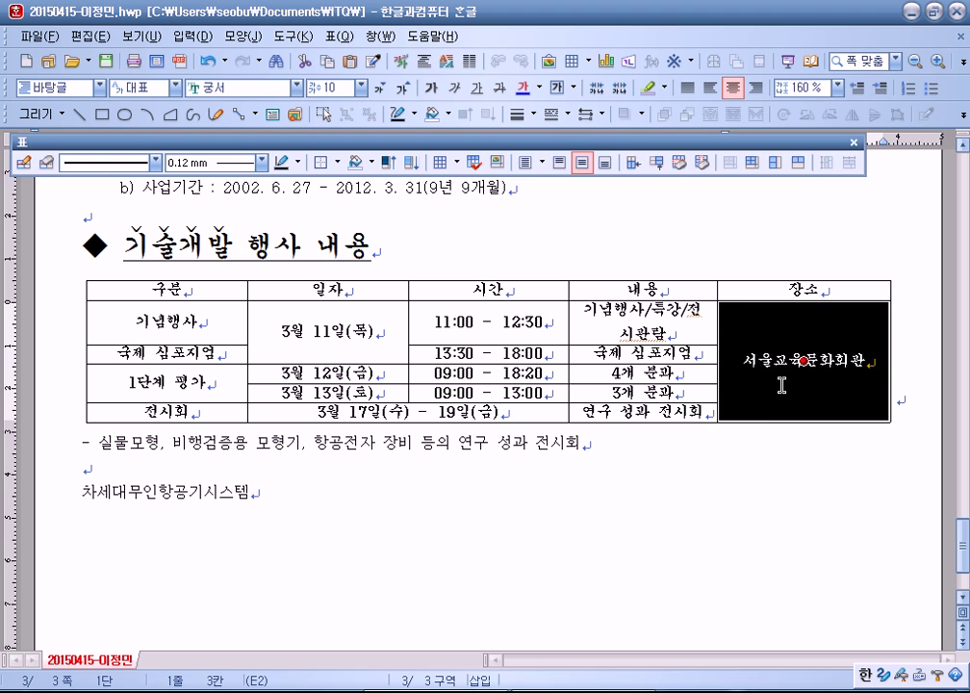
pyautogui.click(779, 452)
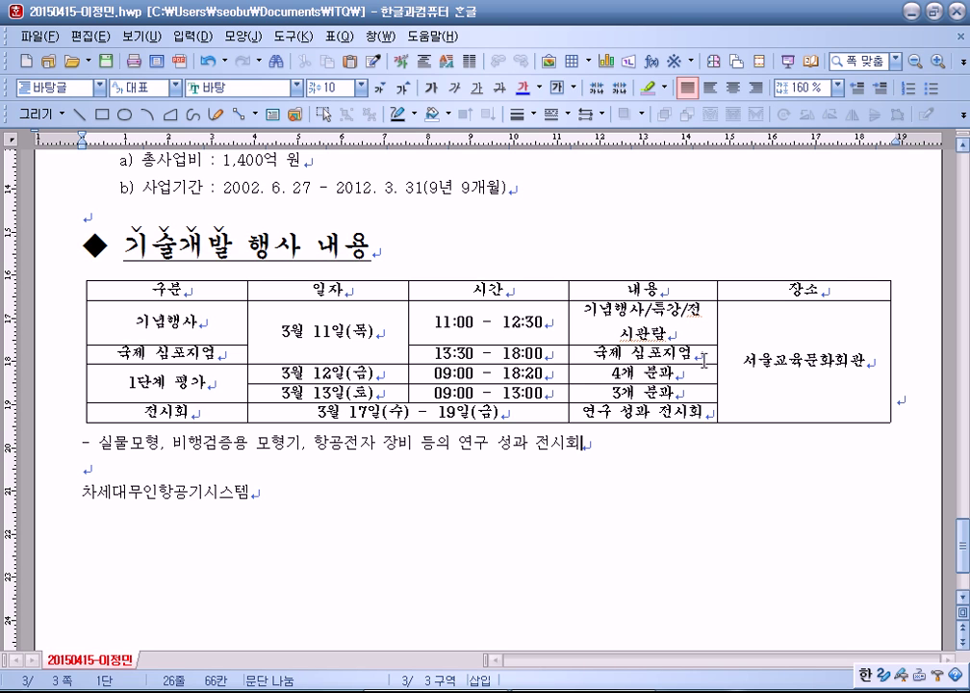
# Step: Select cells in the event table's date, time, 분과 and merged 장소 columns
pyautogui.click(192, 371)
pyautogui.doubleClick(289, 331)
pyautogui.moveTo(318, 412); pyautogui.dragTo(501, 412)
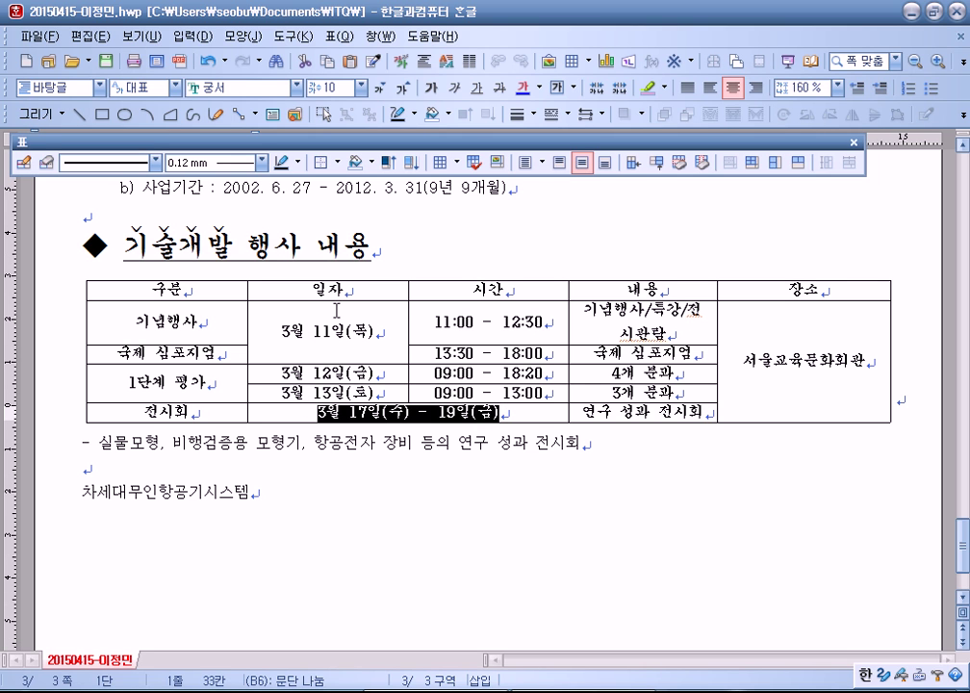
pyautogui.click(791, 398)
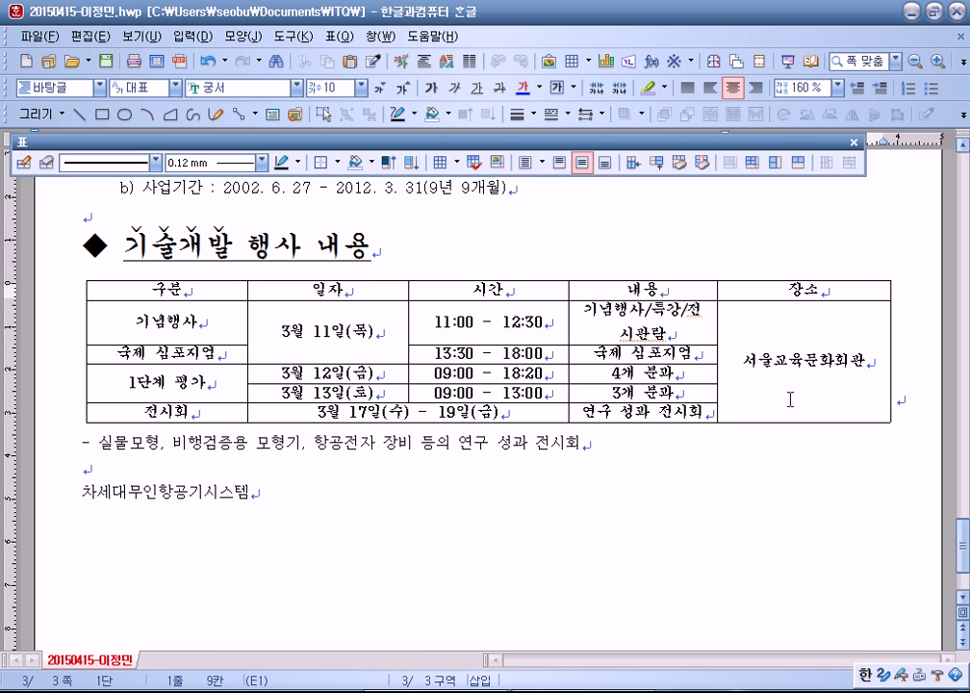
pyautogui.click(790, 398)
pyautogui.press('F5')
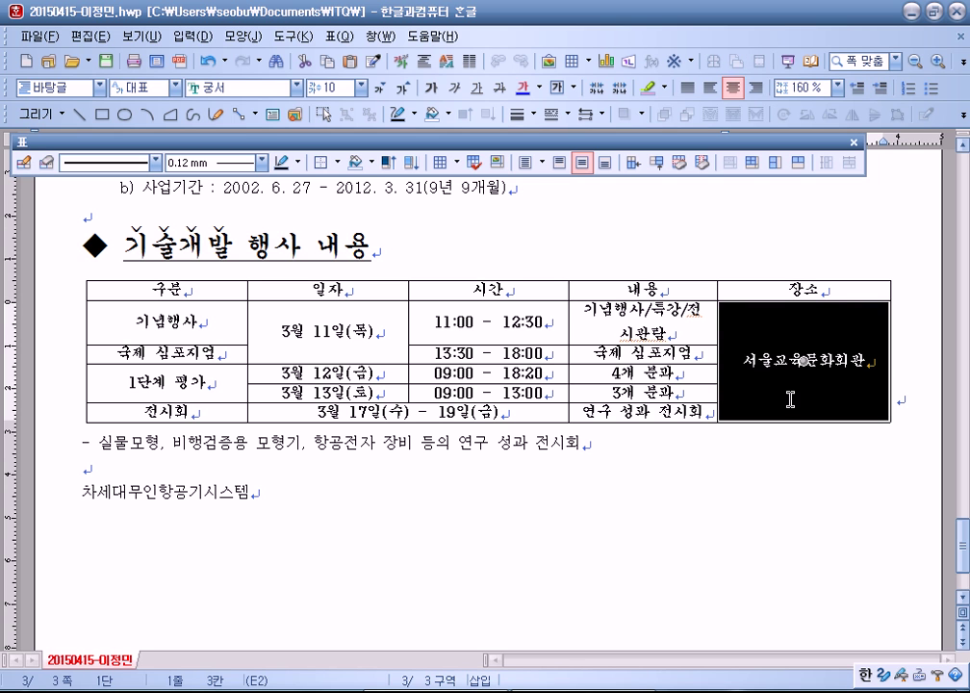
pyautogui.press('Left')
pyautogui.press('Right')
pyautogui.press('Left')
pyautogui.hotkey('shift', 'Down')
pyautogui.click(806, 376)
pyautogui.moveTo(472, 326); pyautogui.dragTo(488, 374)
pyautogui.click(804, 361)
# Step: Insert a blank line between the 기술개발 행사 내용 title and the event table
pyautogui.click(492, 445)
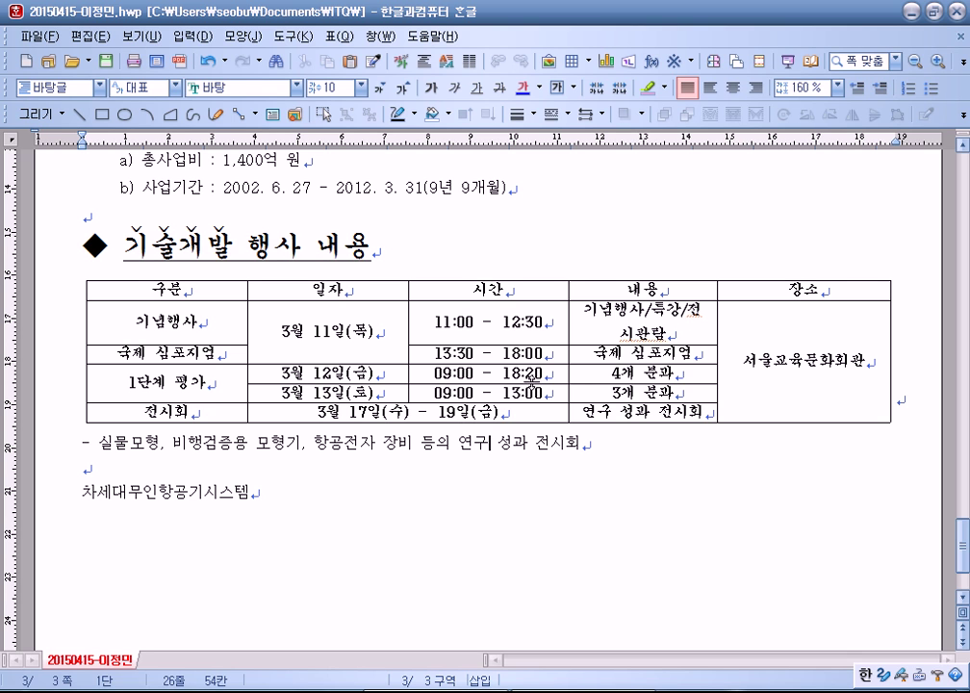
pyautogui.click(582, 268)
pyautogui.click(783, 362)
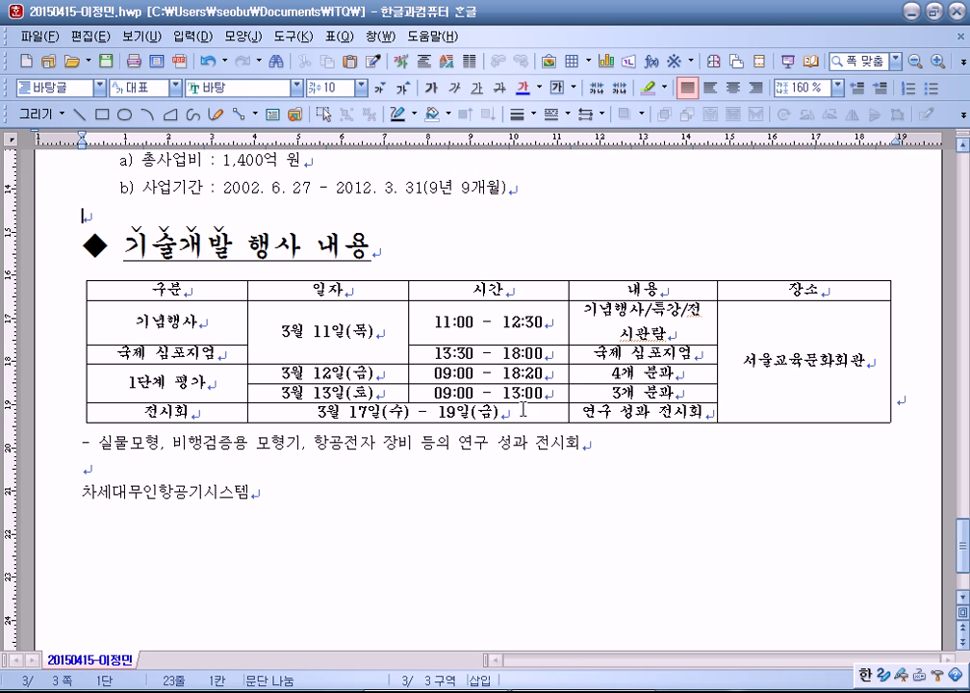
pyautogui.click(48, 339)
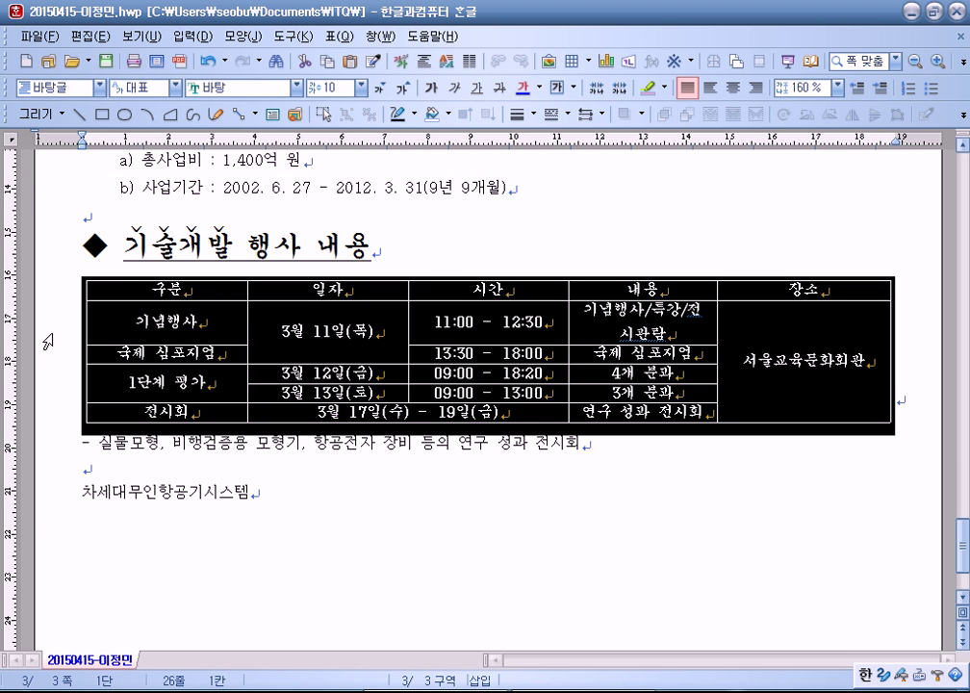
pyautogui.click(123, 445)
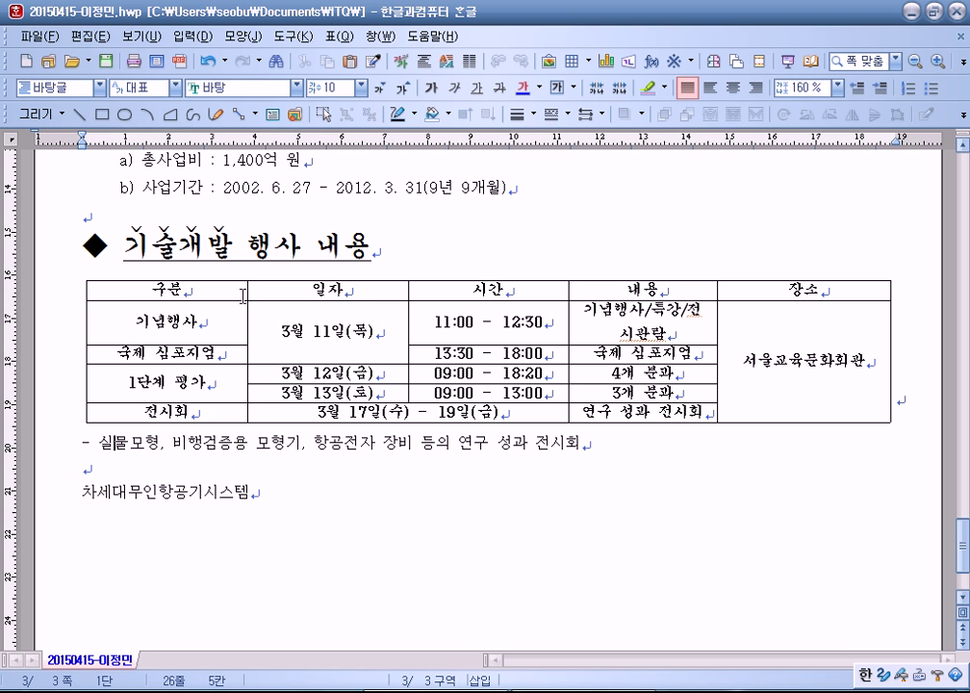
pyautogui.click(81, 366)
pyautogui.press('Return')
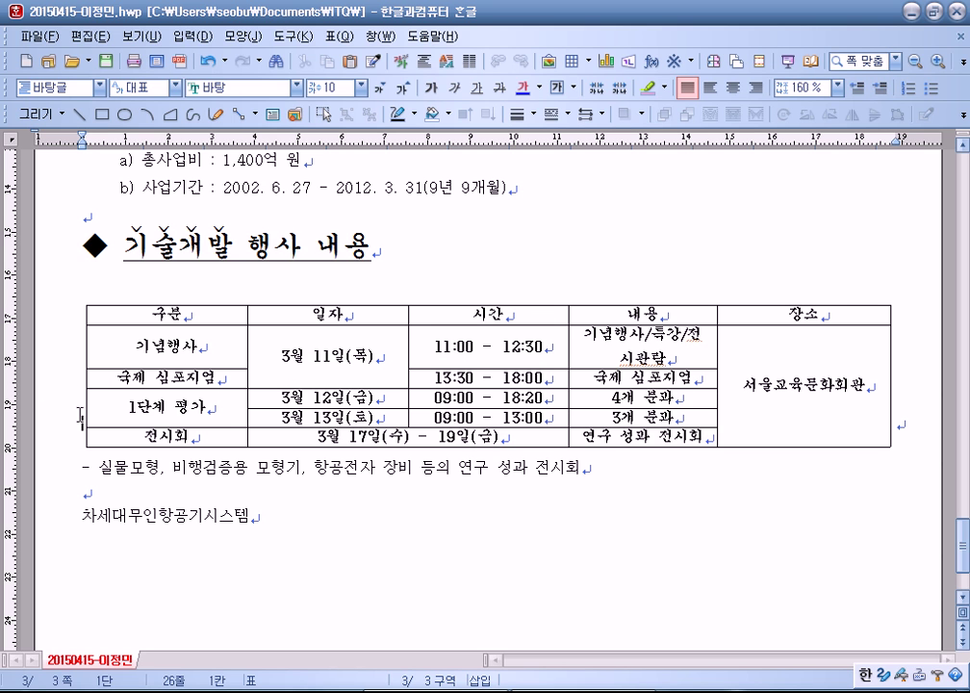
# Step: Remove the blank line so the table sits directly under the title
pyautogui.press('BackSpace')
pyautogui.click(89, 444)
pyautogui.press('Delete')
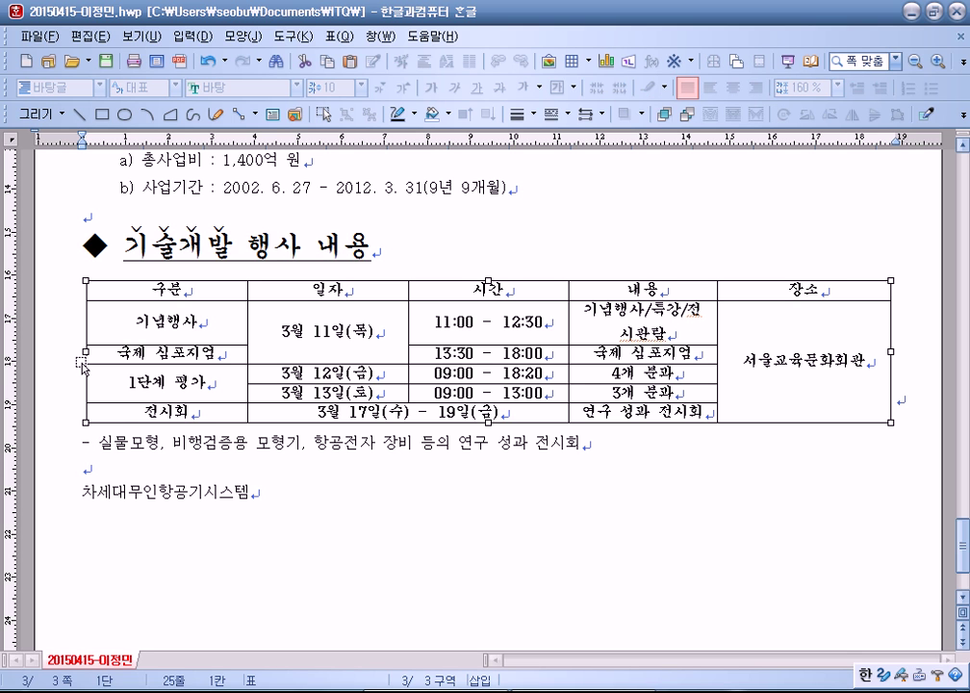
pyautogui.click(113, 441)
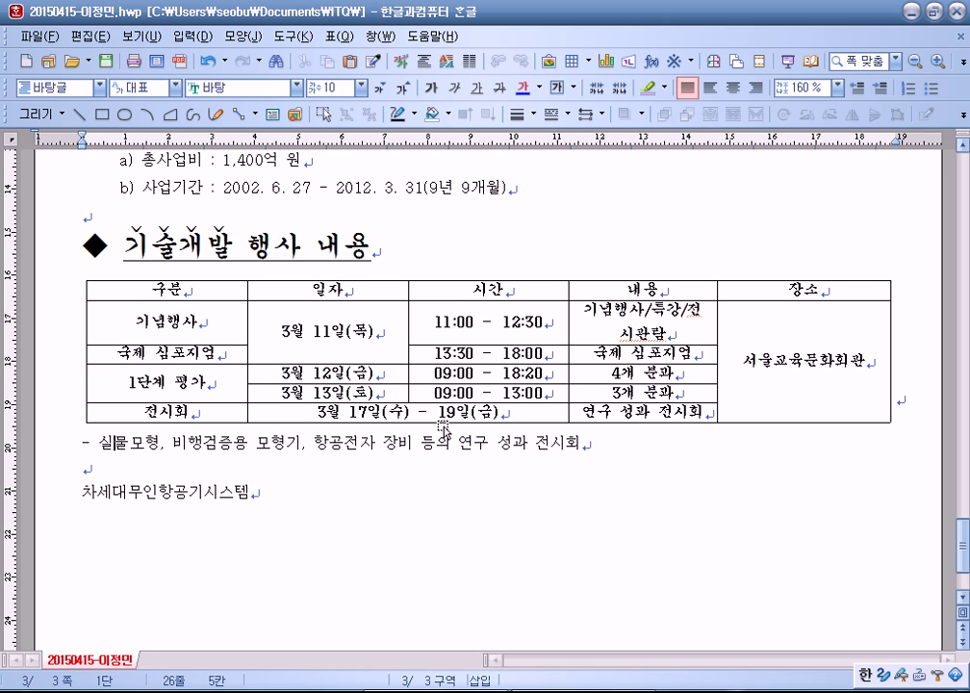
# Step: Narrow the 일자, 시간 and 장소 columns and the table's right edge, then centre it
pyautogui.moveTo(251, 318); pyautogui.dragTo(230, 319)
pyautogui.moveTo(410, 324); pyautogui.dragTo(382, 323)
pyautogui.moveTo(568, 322); pyautogui.dragTo(540, 322)
pyautogui.moveTo(718, 329); pyautogui.dragTo(687, 331)
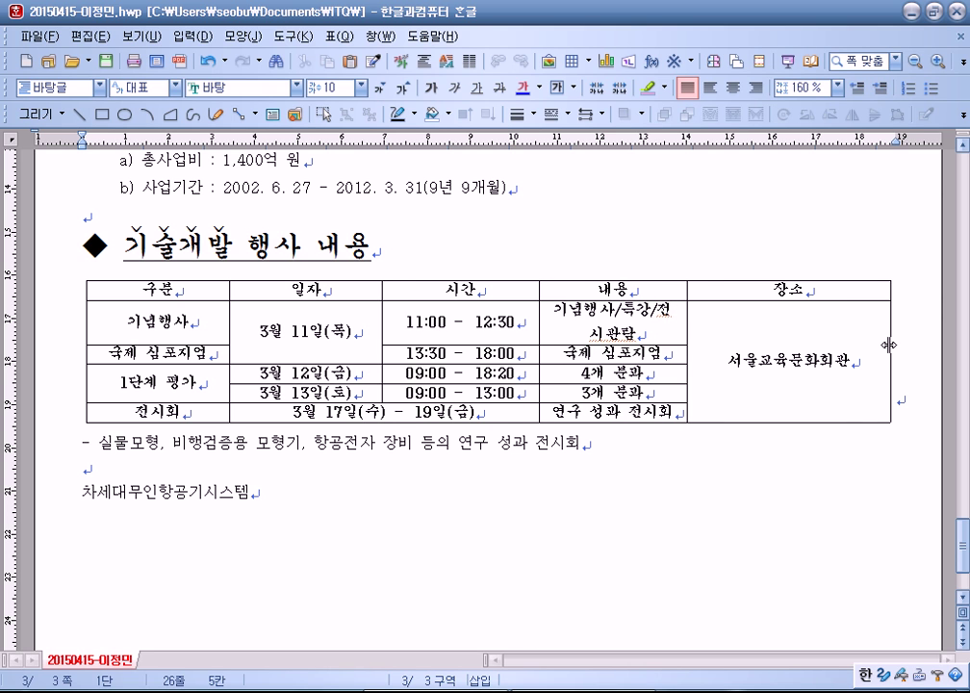
pyautogui.moveTo(890, 345); pyautogui.dragTo(841, 414)
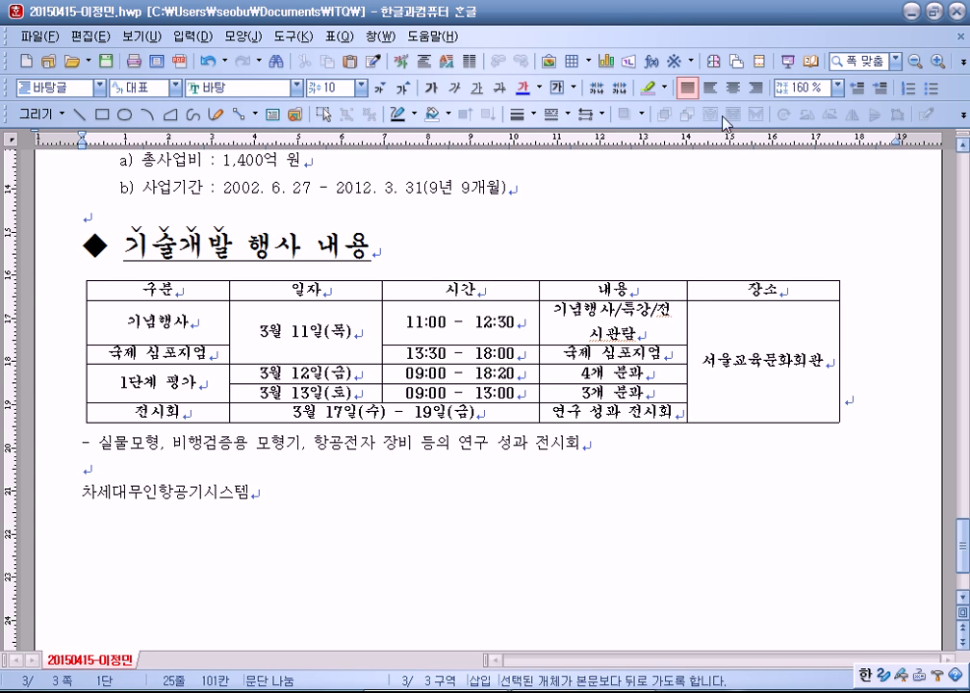
pyautogui.click(734, 88)
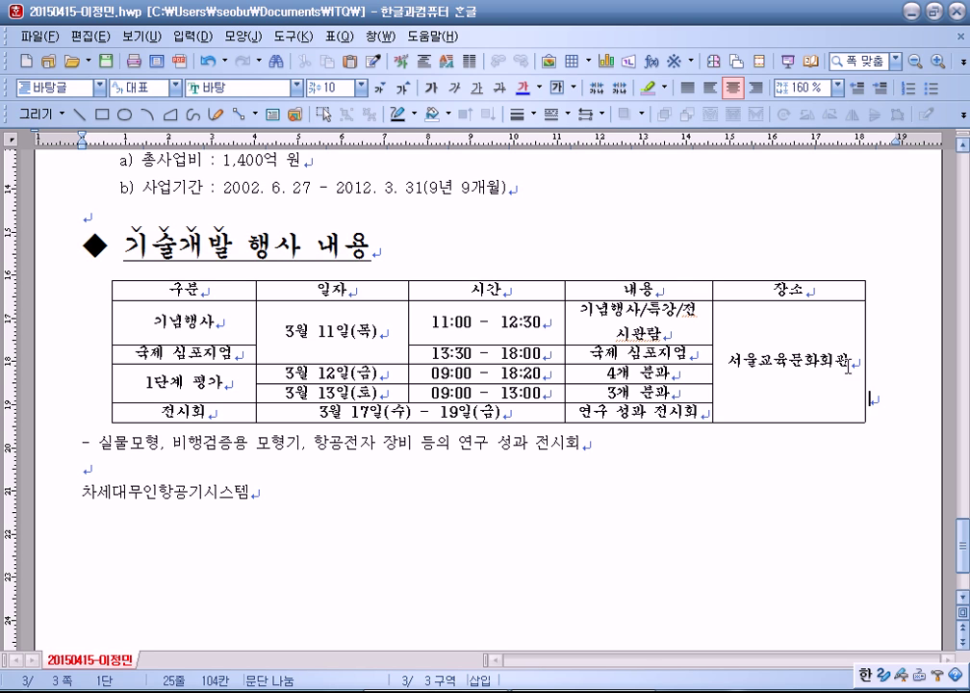
pyautogui.moveTo(410, 332); pyautogui.dragTo(405, 332)
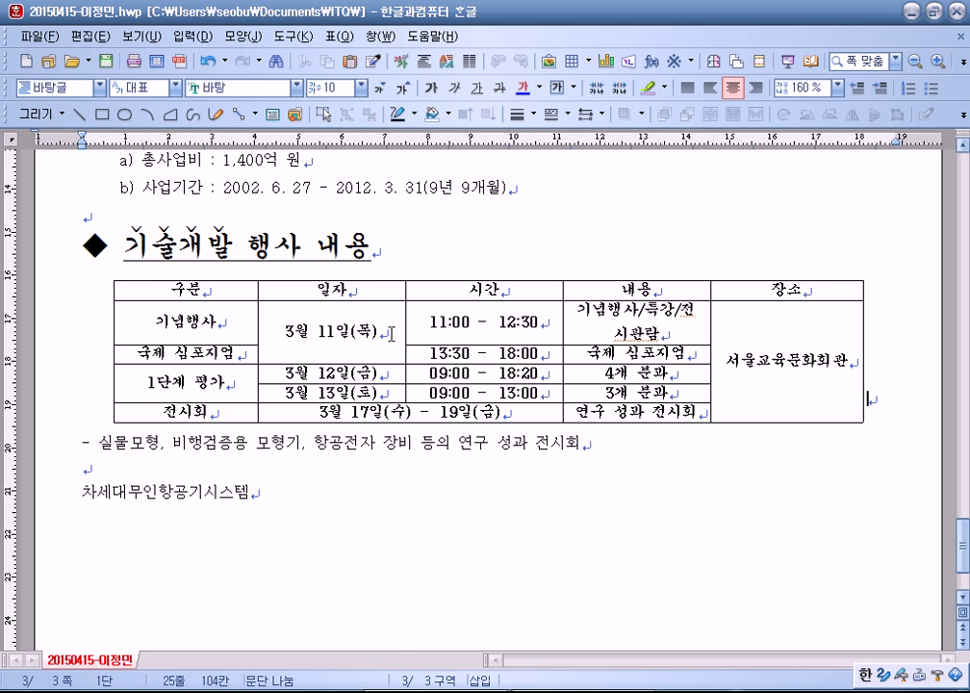
pyautogui.moveTo(258, 333); pyautogui.dragTo(256, 333)
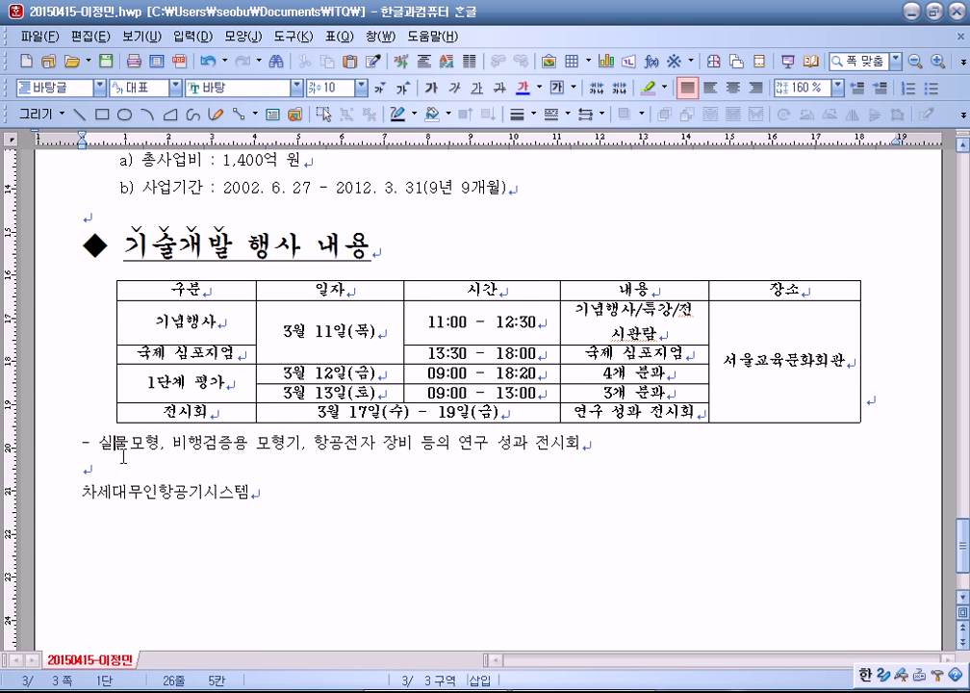
# Step: Select cells in the 내용 and 장소 columns, then save the document with Alt+S
pyautogui.click(112, 361)
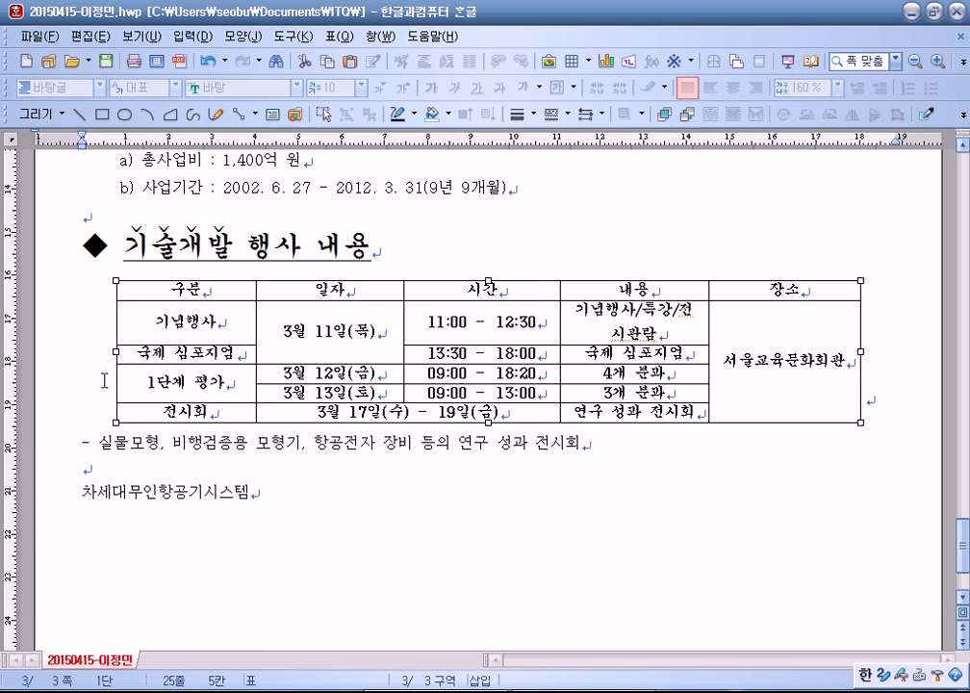
pyautogui.click(104, 376)
pyautogui.click(687, 492)
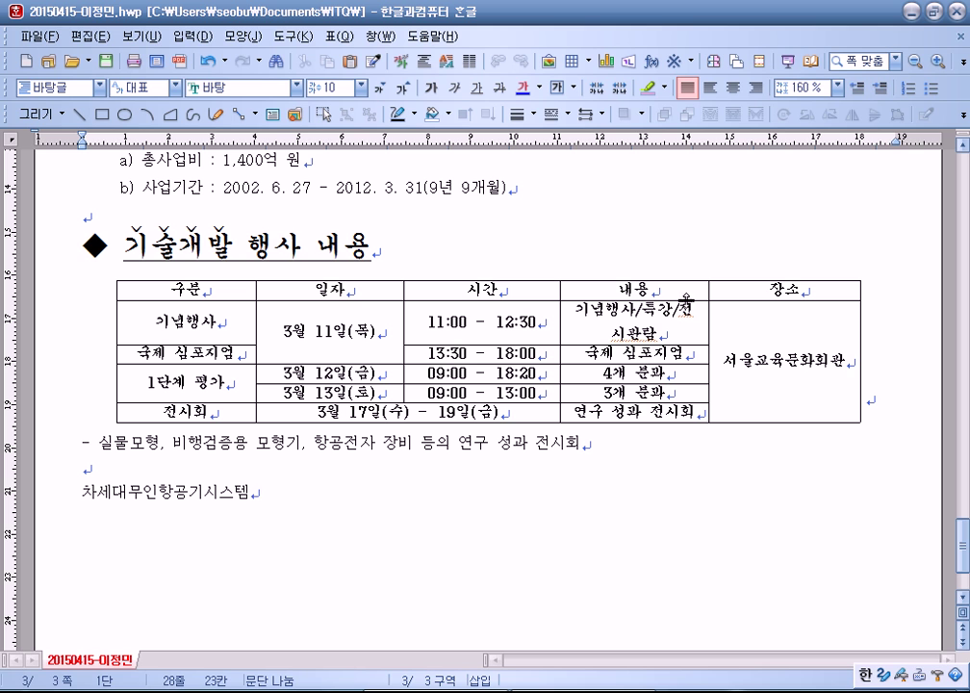
pyautogui.click(689, 286)
pyautogui.moveTo(691, 283); pyautogui.dragTo(693, 412)
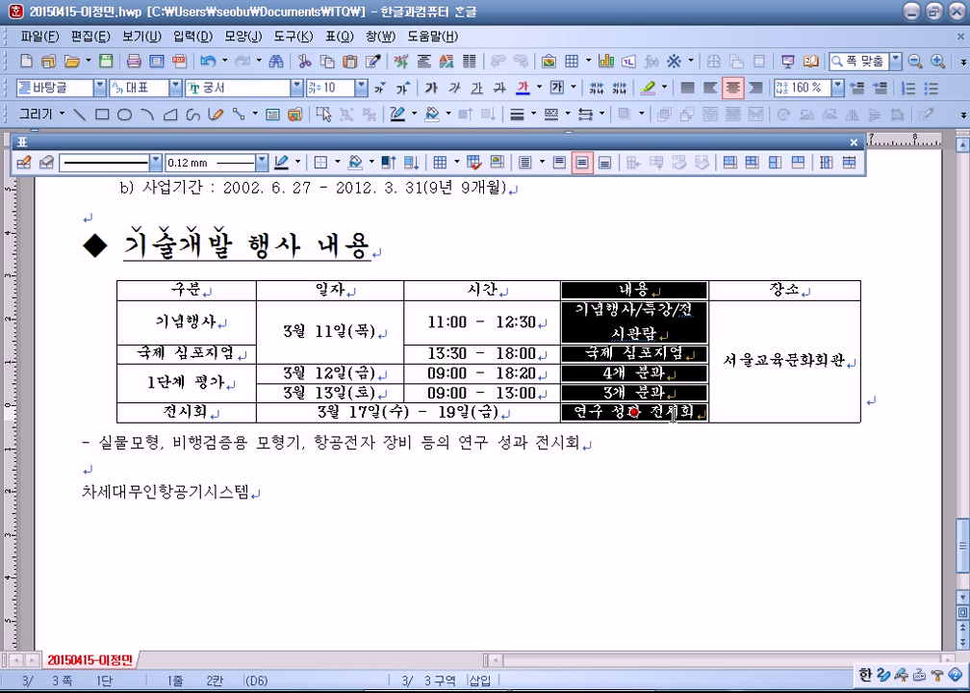
pyautogui.click(713, 326)
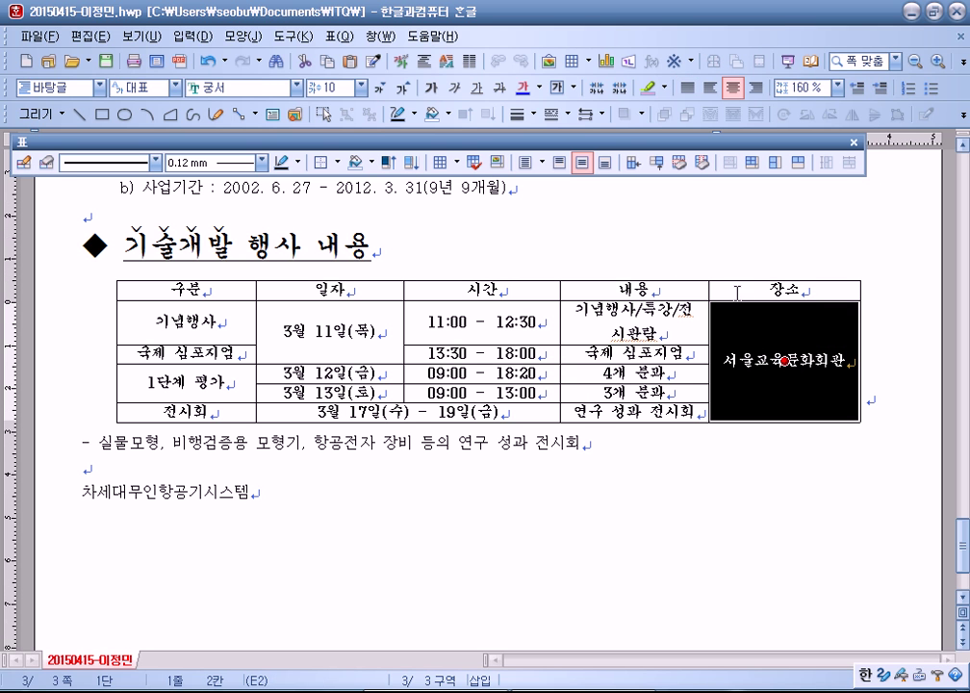
pyautogui.click(784, 289)
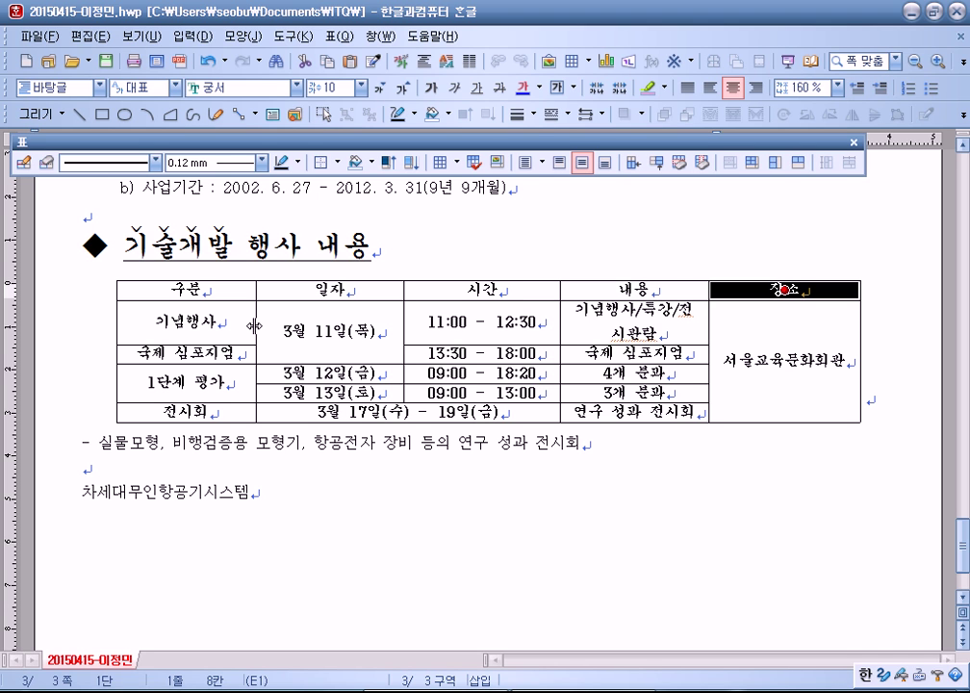
pyautogui.hotkey('alt', 's')
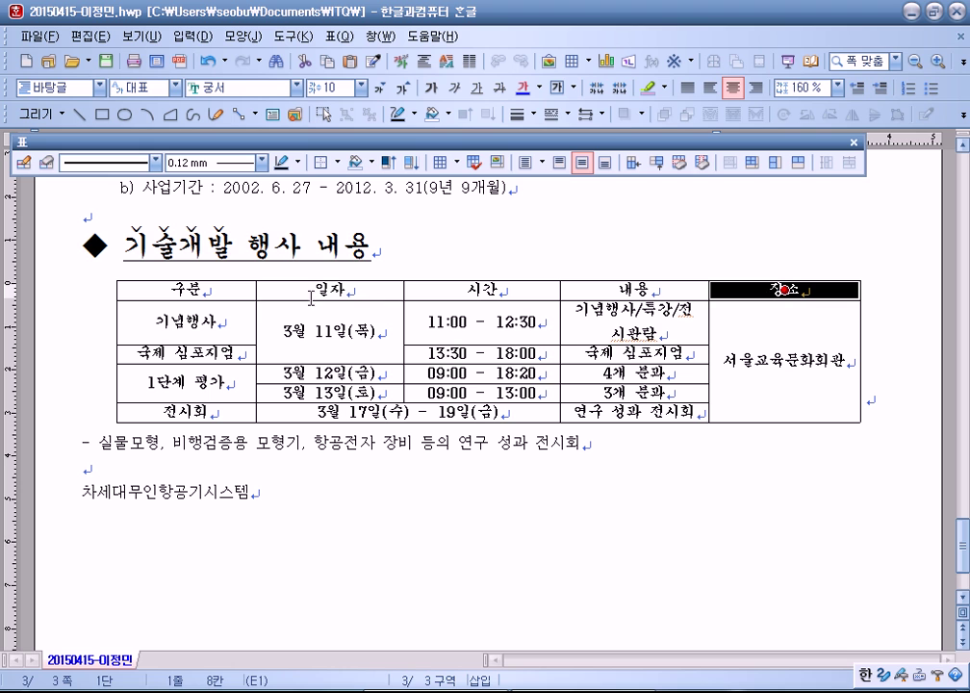
# Step: Fine-tune the 구분 column width, briefly selecting the 구분 and 일자 column cells
pyautogui.moveTo(255, 316)
pyautogui.mouseDown()
pyautogui.moveTo(243, 315)
pyautogui.moveTo(259, 326)
pyautogui.moveTo(242, 329)
pyautogui.mouseUp()
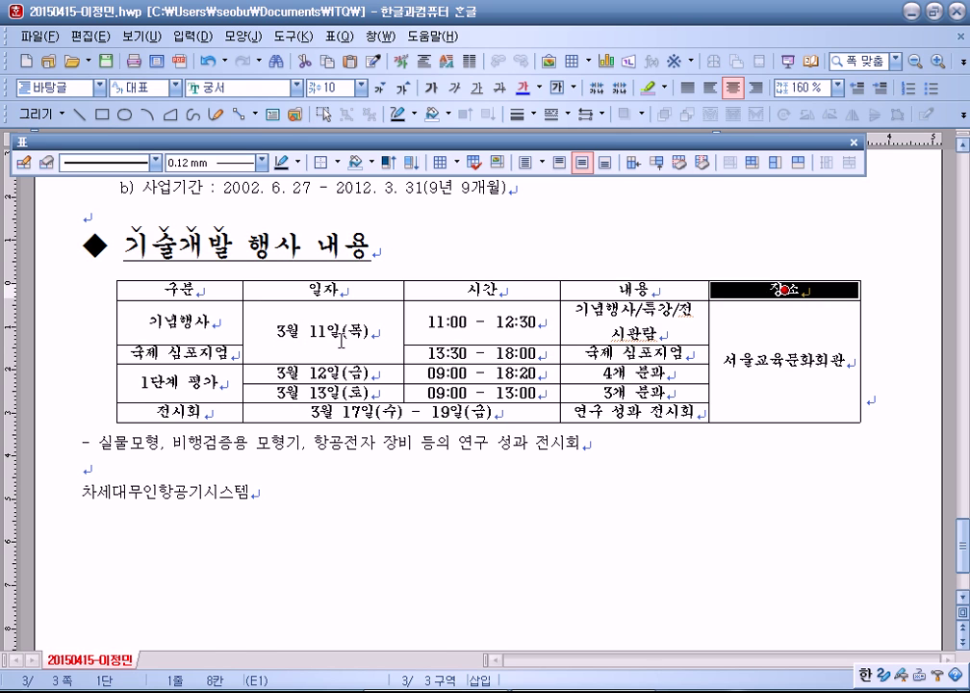
pyautogui.moveTo(243, 336); pyautogui.dragTo(255, 336)
pyautogui.moveTo(183, 290); pyautogui.dragTo(185, 412)
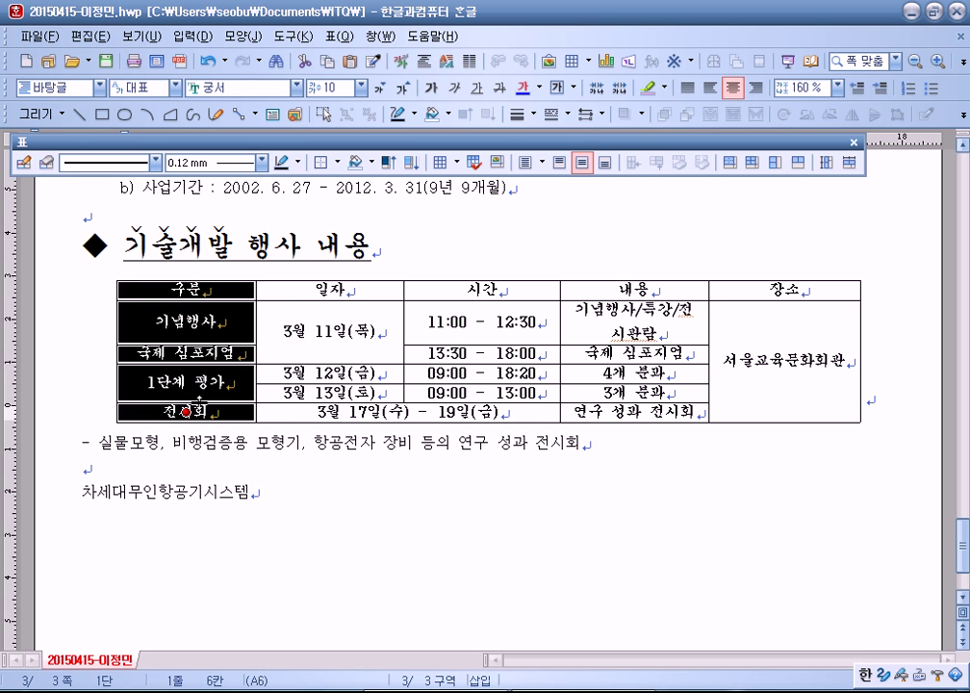
pyautogui.click(264, 329)
pyautogui.click(258, 329)
pyautogui.moveTo(248, 334); pyautogui.dragTo(244, 334)
pyautogui.moveTo(322, 290); pyautogui.dragTo(324, 393)
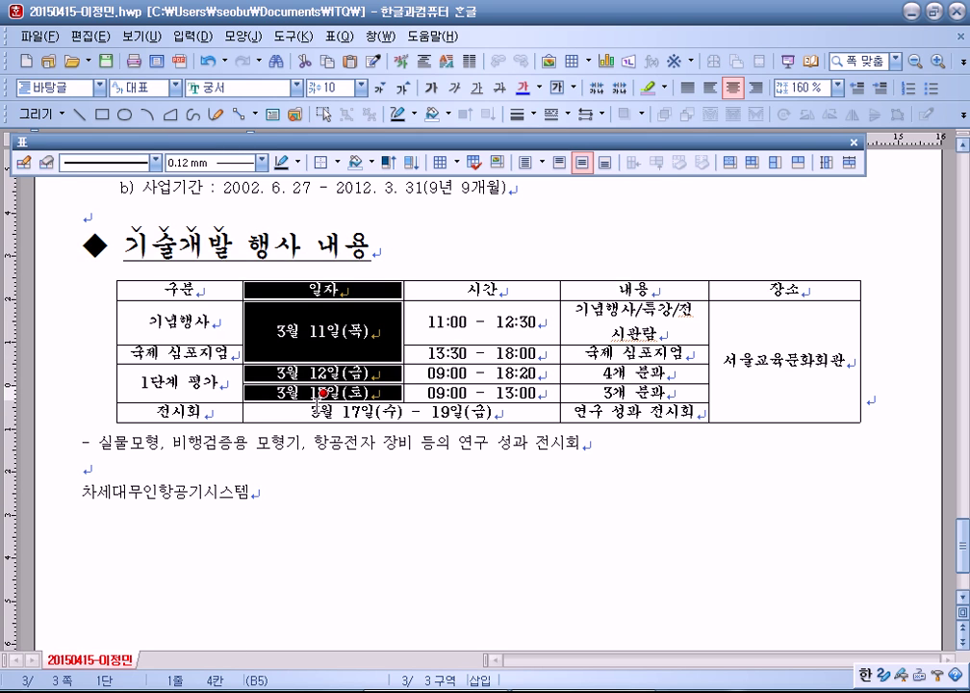
pyautogui.click(254, 314)
pyautogui.click(251, 317)
# Step: Slightly narrow the 일자 and 시간 columns, widen 구분, and save again
pyautogui.moveTo(251, 317); pyautogui.dragTo(256, 319)
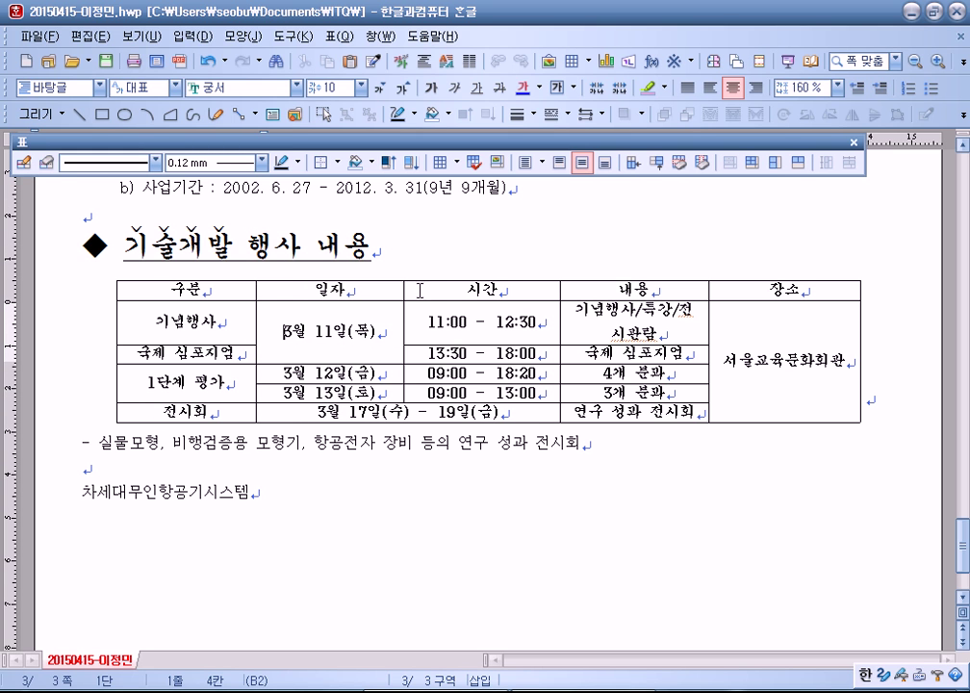
pyautogui.moveTo(399, 310); pyautogui.dragTo(398, 313)
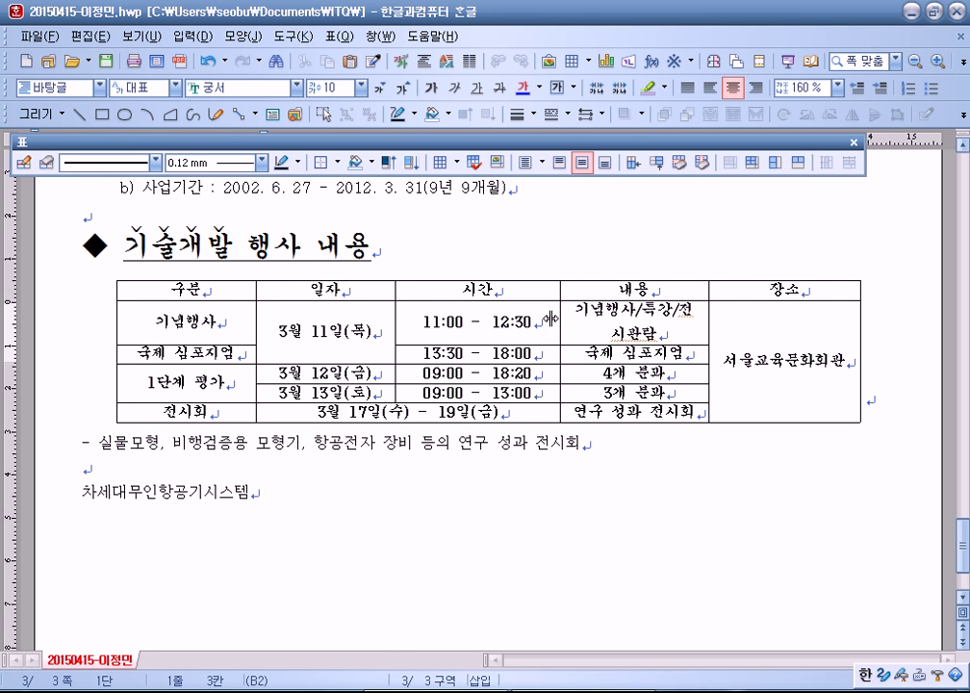
pyautogui.moveTo(550, 320); pyautogui.dragTo(539, 321)
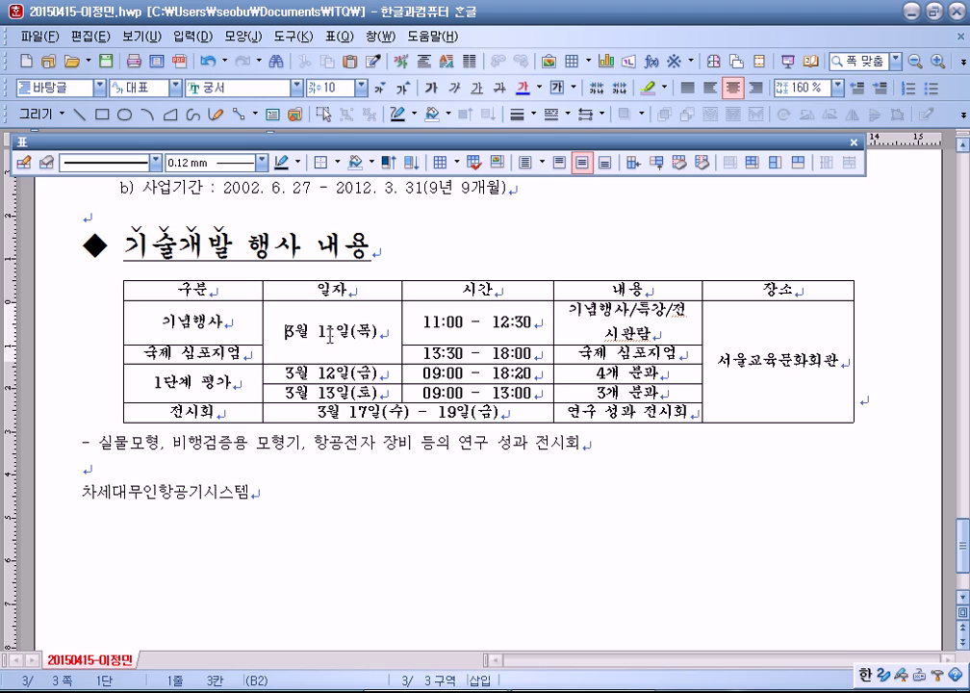
pyautogui.moveTo(262, 301); pyautogui.dragTo(271, 302)
pyautogui.moveTo(405, 330); pyautogui.dragTo(412, 331)
pyautogui.click(404, 332)
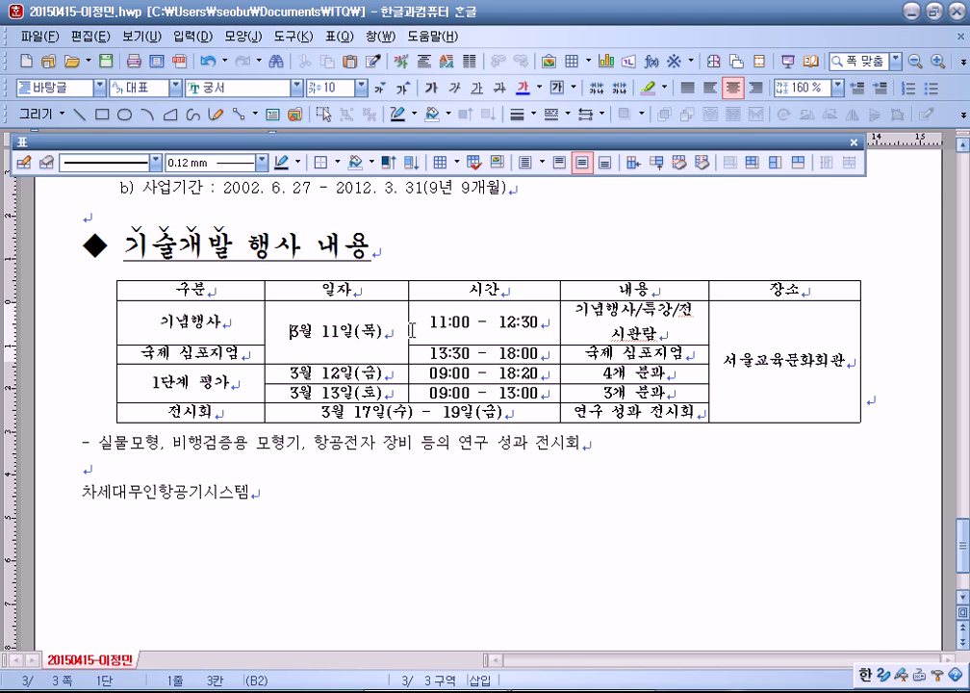
pyautogui.hotkey('alt', 's')
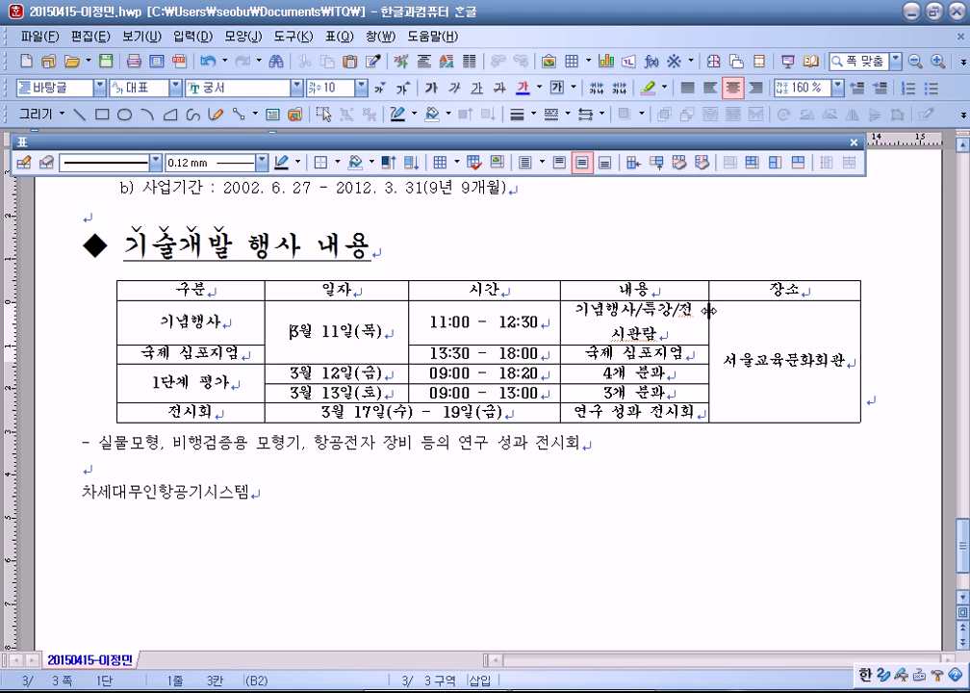
pyautogui.moveTo(710, 318); pyautogui.dragTo(709, 319)
# Step: Rebalance the 구분 column width, undoing trial adjustments until entries fit
pyautogui.moveTo(264, 310); pyautogui.dragTo(254, 318)
pyautogui.click(322, 412)
pyautogui.hotkey('ctrl', 'z')
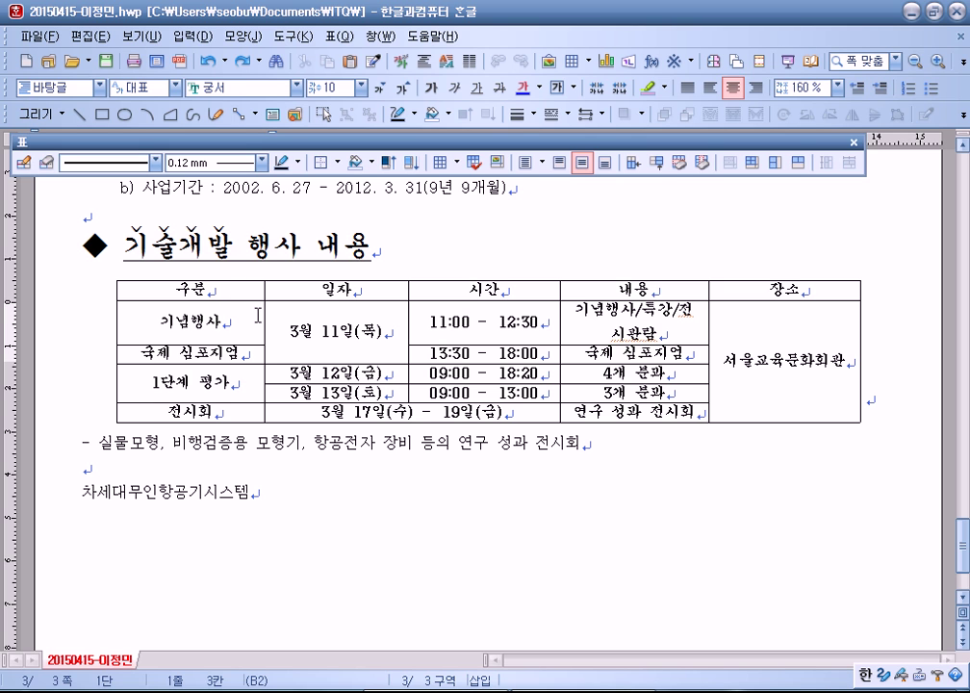
pyautogui.moveTo(263, 314); pyautogui.dragTo(242, 314)
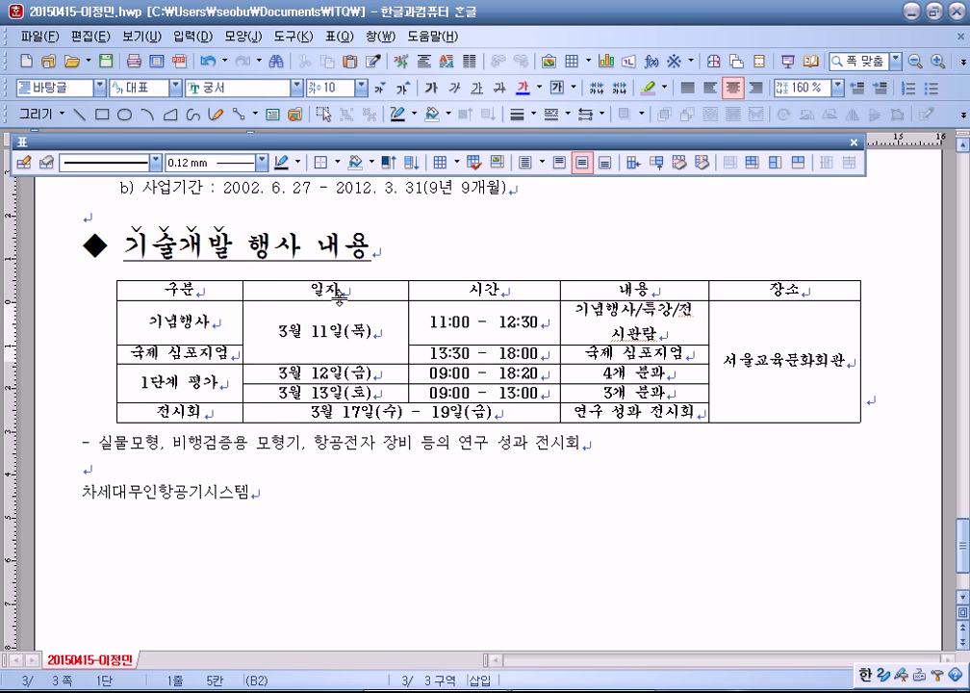
pyautogui.hotkey('ctrl', 'z')
pyautogui.moveTo(264, 316); pyautogui.dragTo(229, 312)
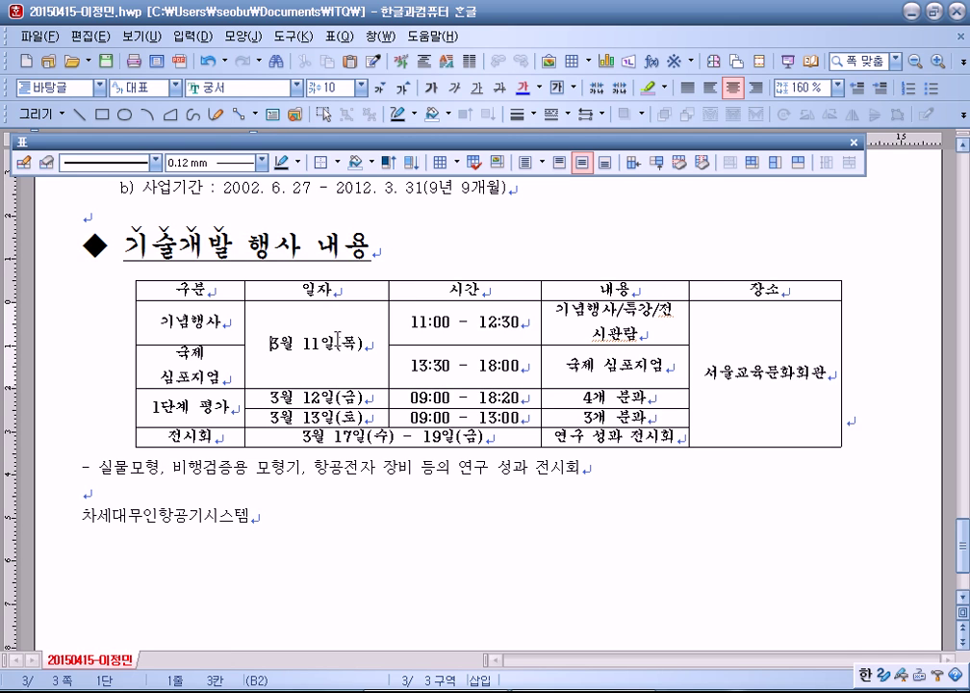
pyautogui.moveTo(244, 312); pyautogui.dragTo(416, 315)
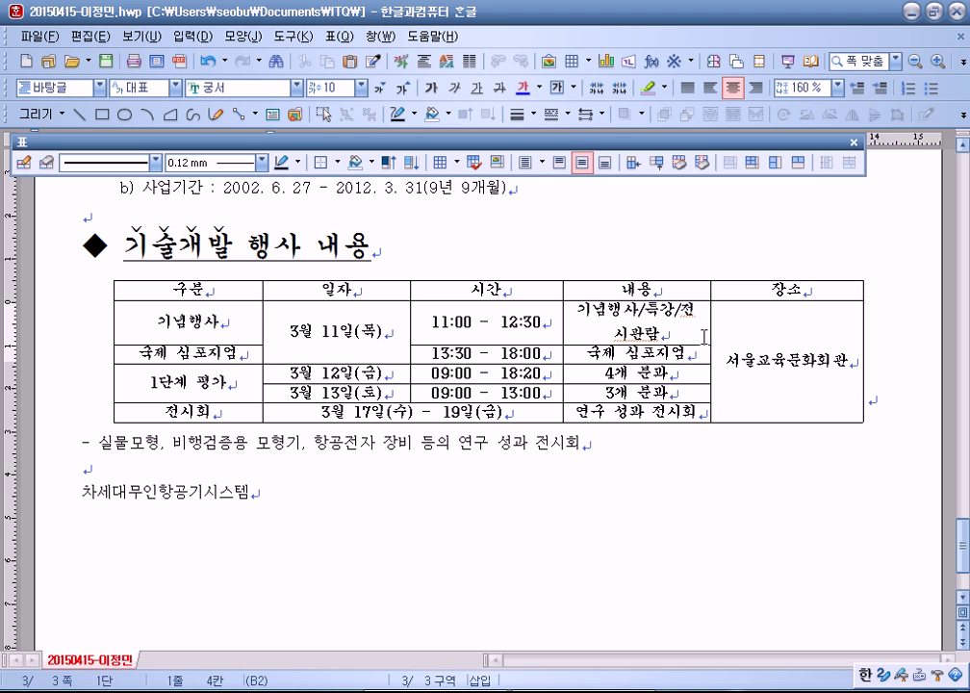
pyautogui.click(904, 392)
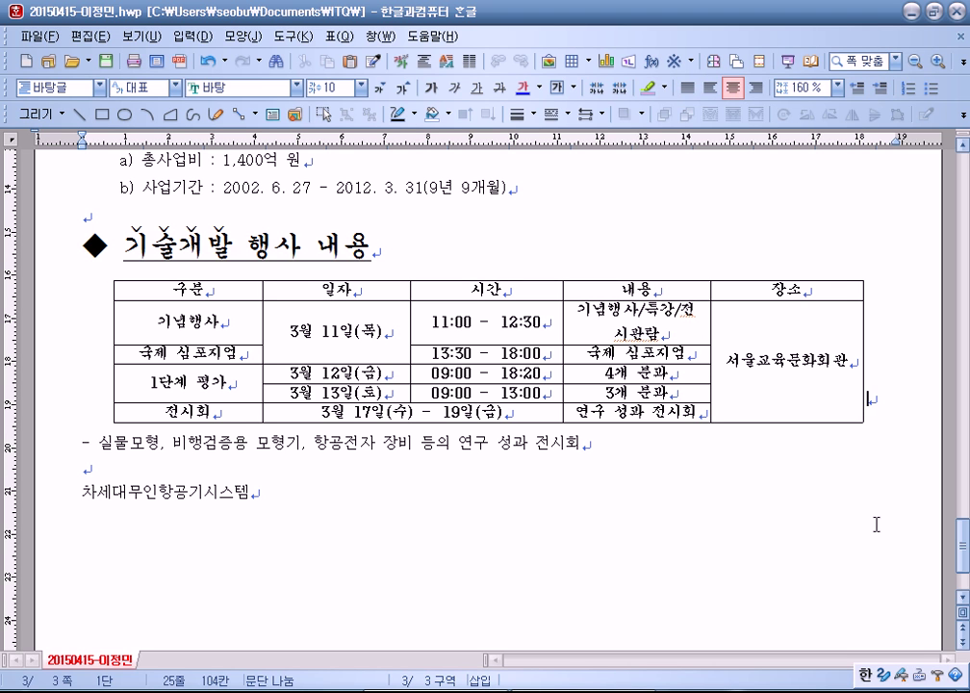
# Step: Select the header row from 구분 to 장소
pyautogui.click(177, 290)
pyautogui.moveTo(177, 290); pyautogui.dragTo(787, 289)
pyautogui.moveTo(367, 292); pyautogui.dragTo(754, 293)
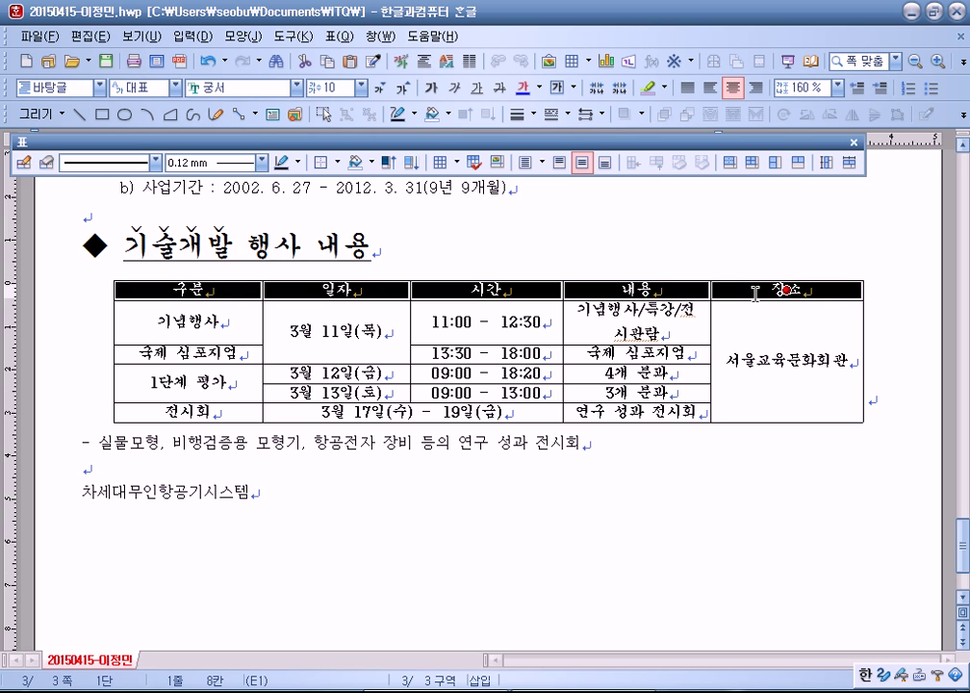
# Step: Browse the header row's cell border, diagonal and background options, closing without changes
pyautogui.click(340, 489)
pyautogui.moveTo(188, 289); pyautogui.dragTo(816, 291)
pyautogui.press('c')
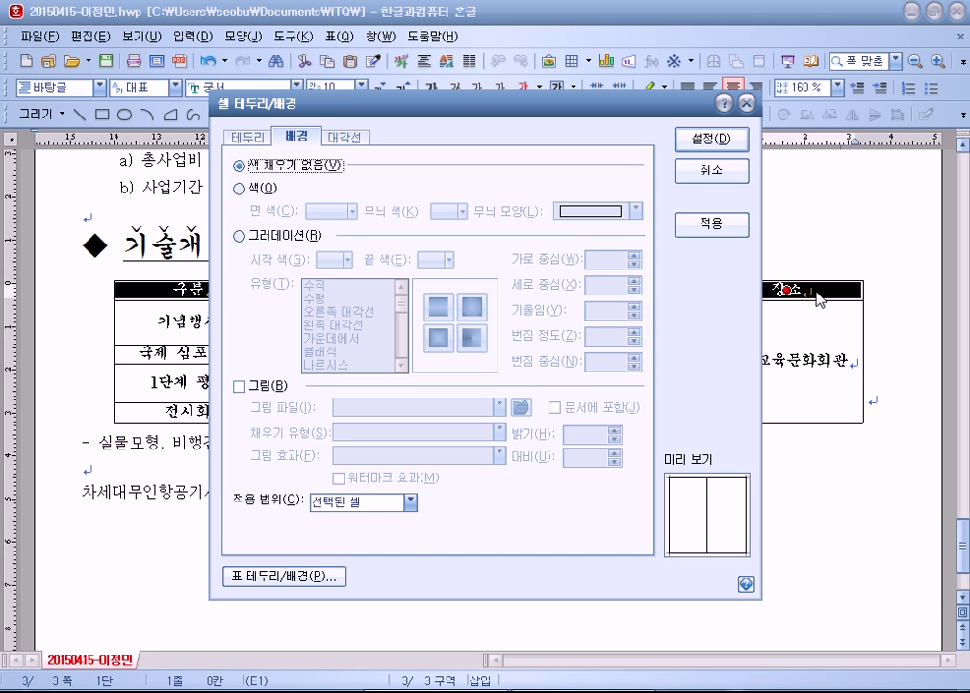
pyautogui.click(713, 171)
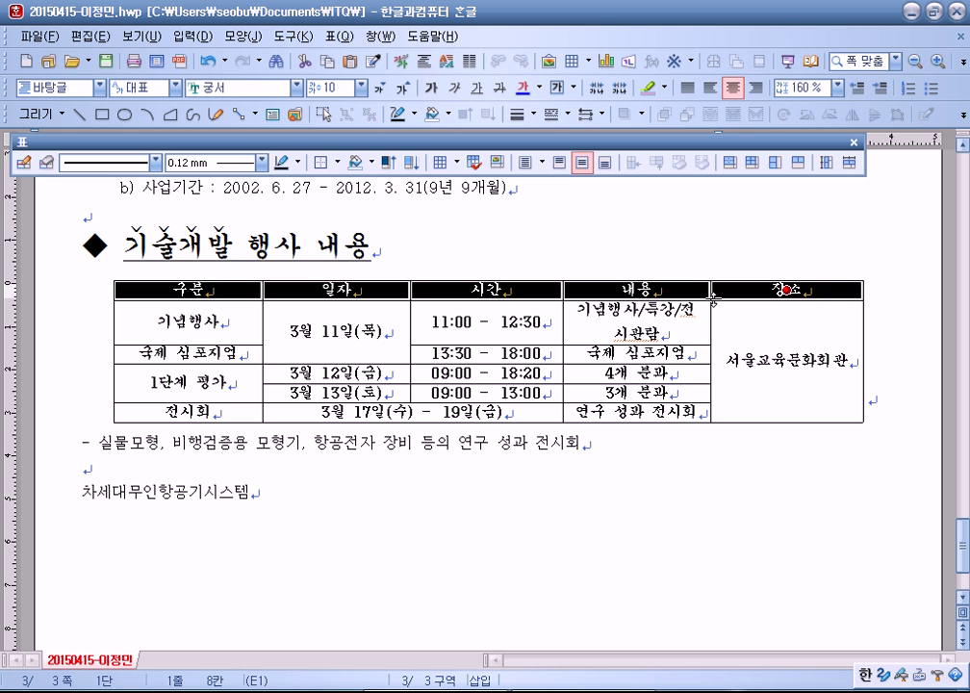
pyautogui.press('l')
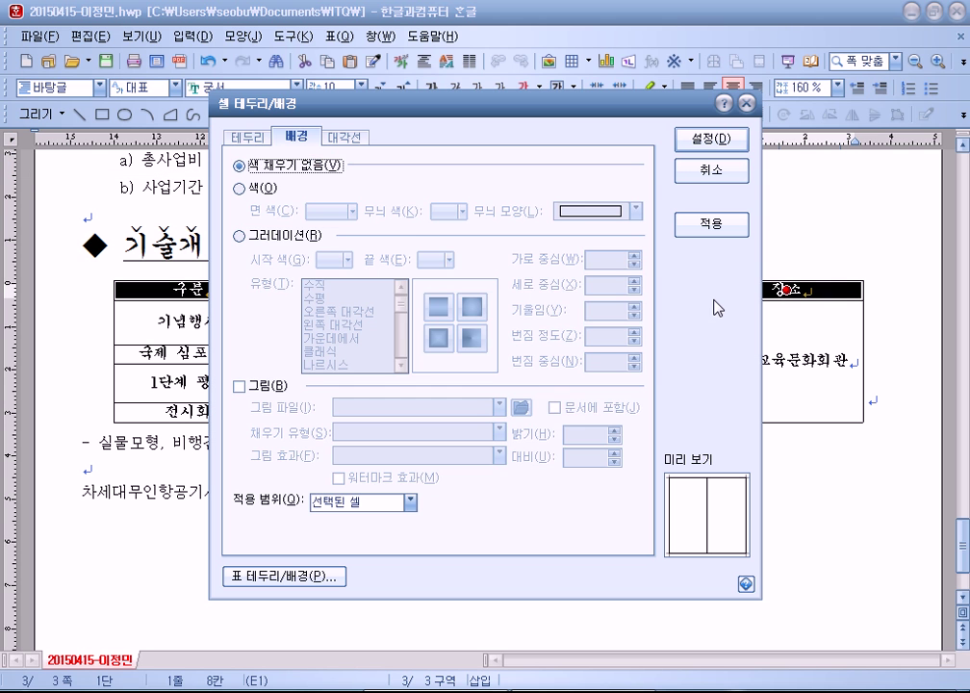
pyautogui.click(256, 139)
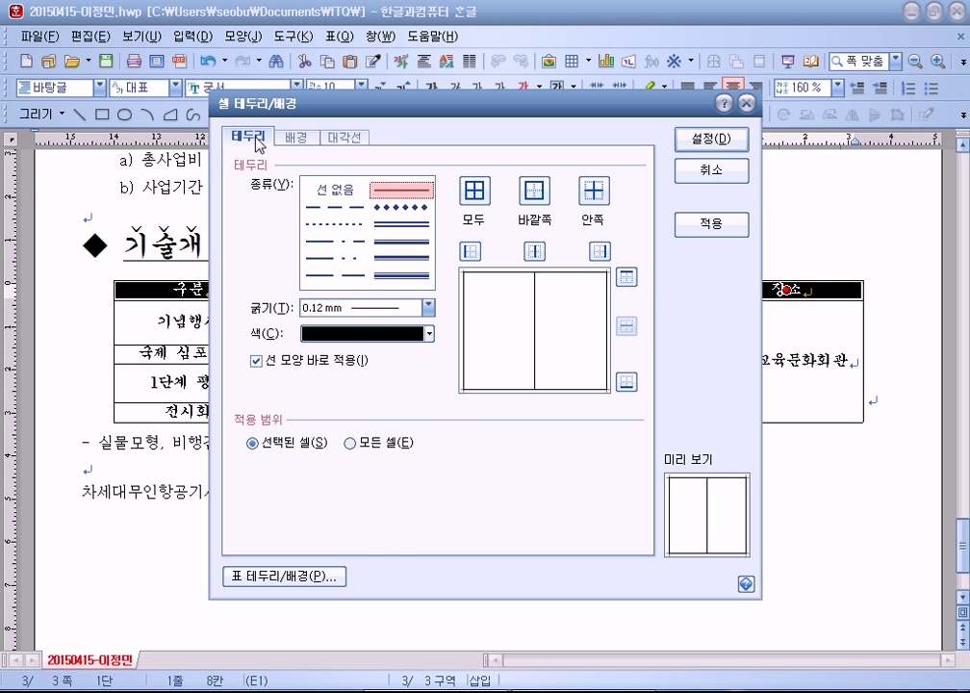
pyautogui.click(339, 140)
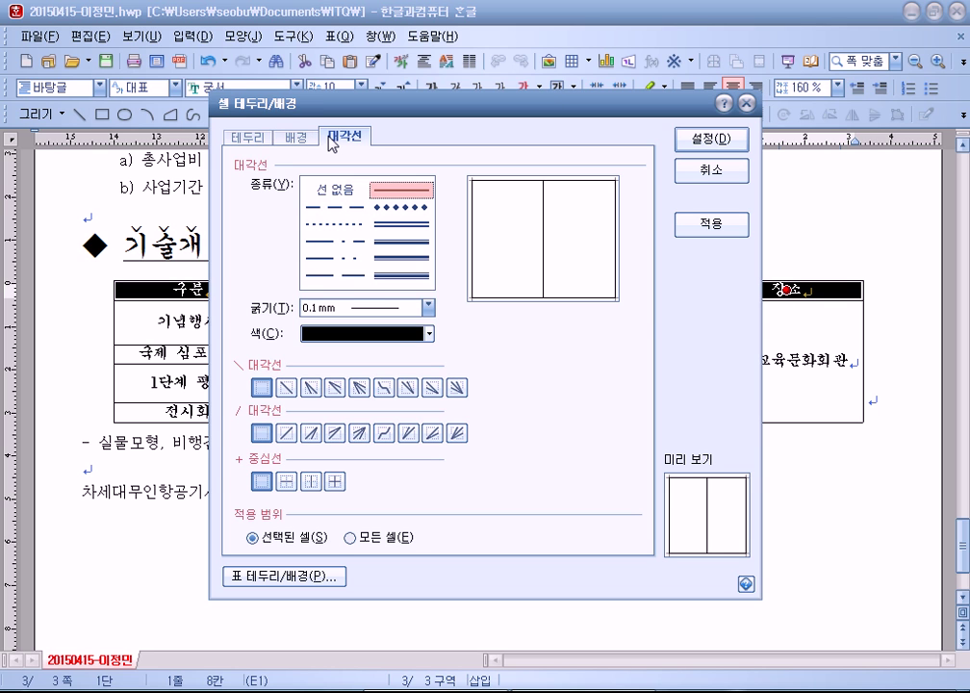
pyautogui.click(287, 140)
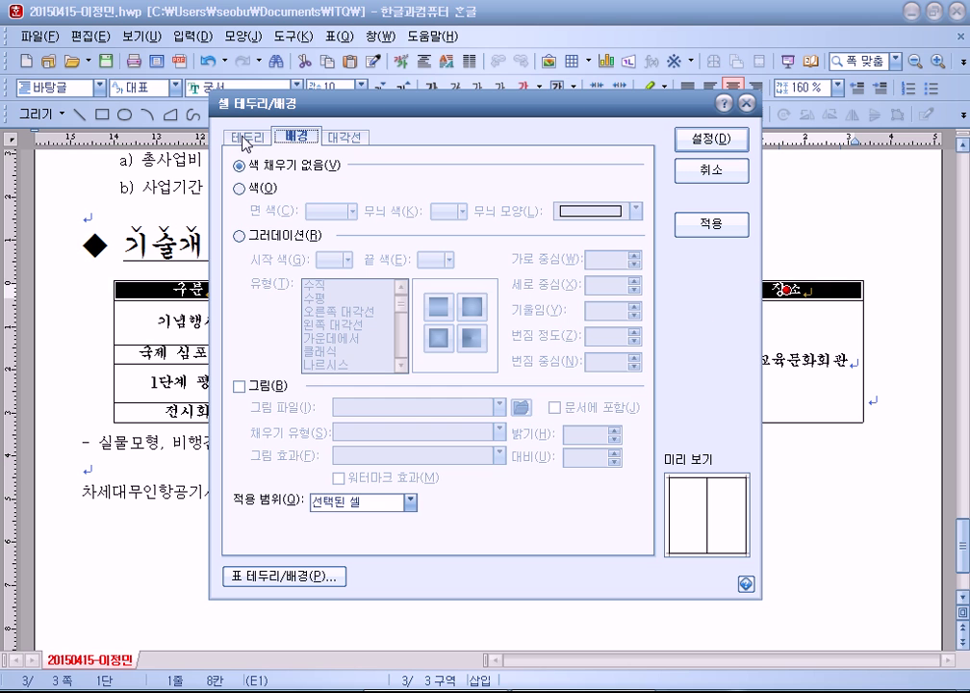
pyautogui.click(247, 138)
pyautogui.click(310, 139)
pyautogui.moveTo(444, 99); pyautogui.dragTo(517, 412)
pyautogui.press('Return')
# Step: Reselect the header row and choose 그러데이션 fill in the cell background settings
pyautogui.click(530, 245)
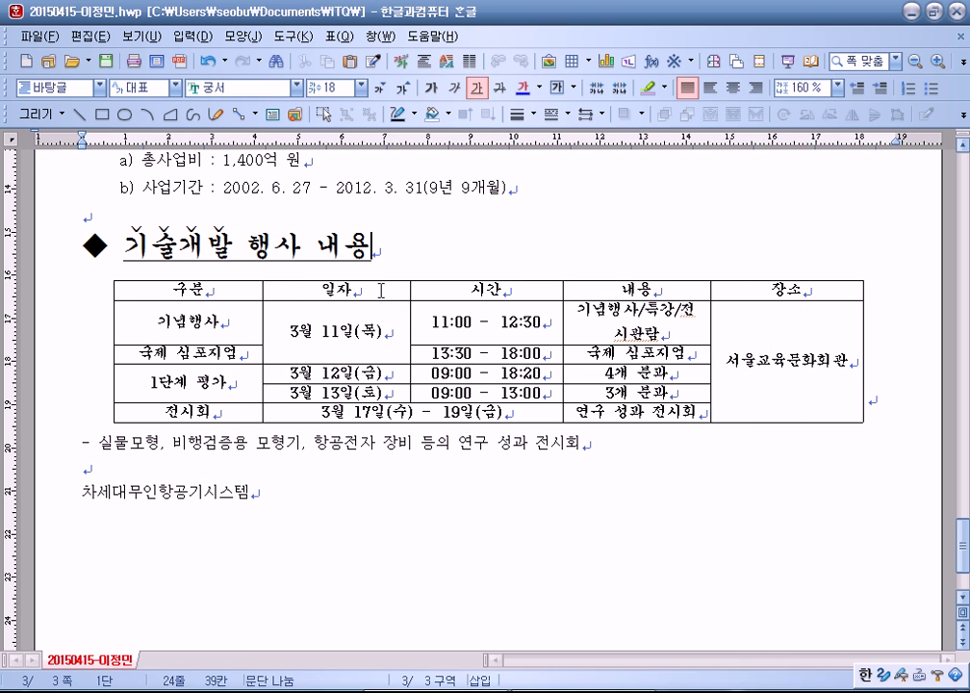
pyautogui.moveTo(187, 289); pyautogui.dragTo(787, 289)
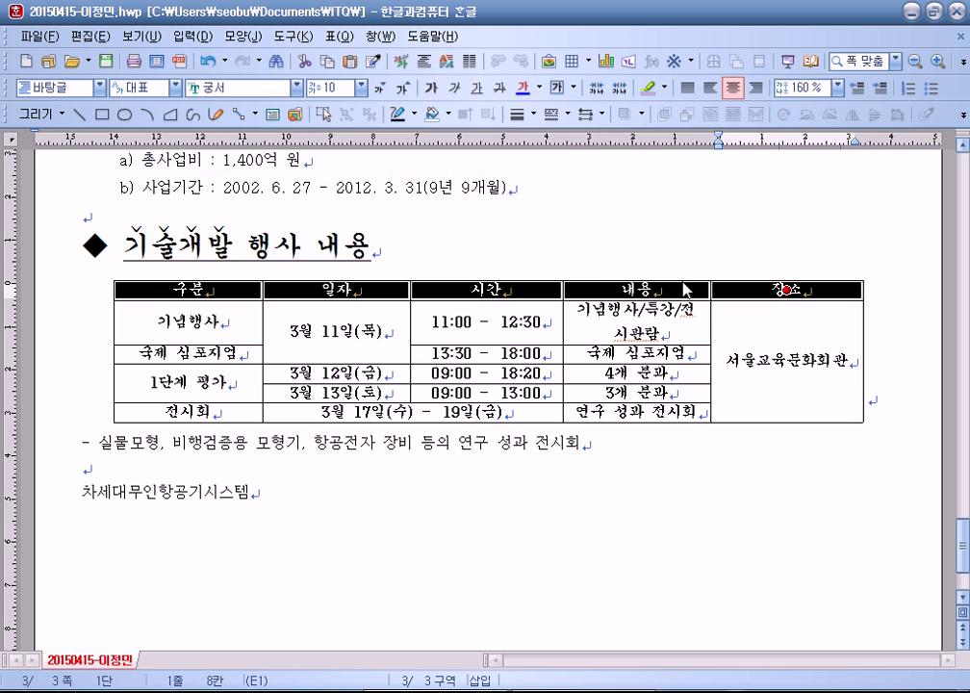
pyautogui.press('c')
pyautogui.moveTo(489, 107); pyautogui.dragTo(600, 19)
pyautogui.click(377, 150)
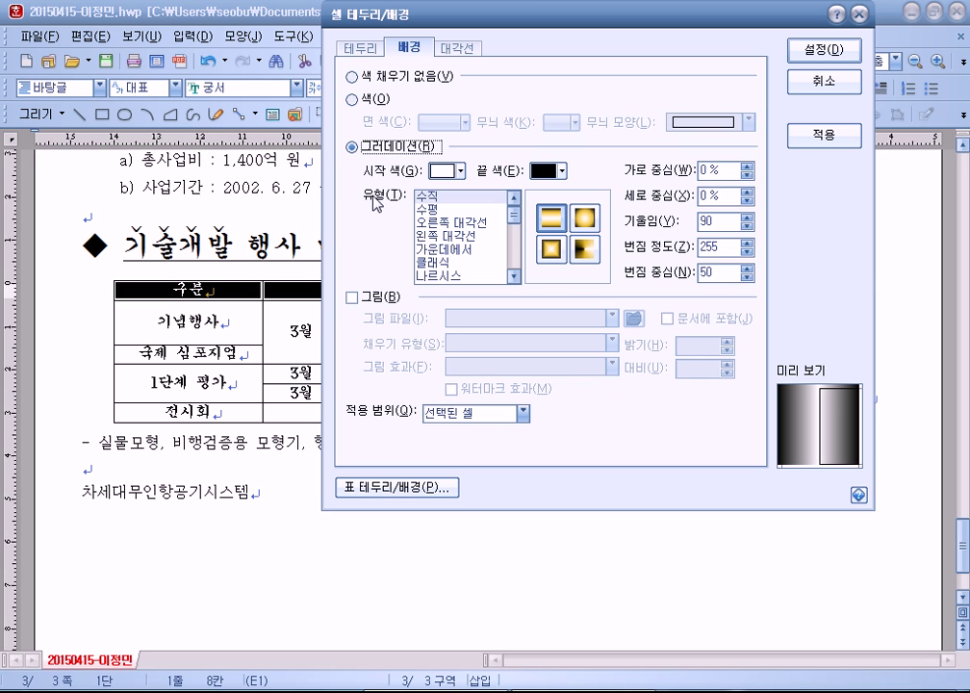
# Step: Set gradient type 수평, start colour yellow, end colour white, and apply with 설정
pyautogui.click(440, 209)
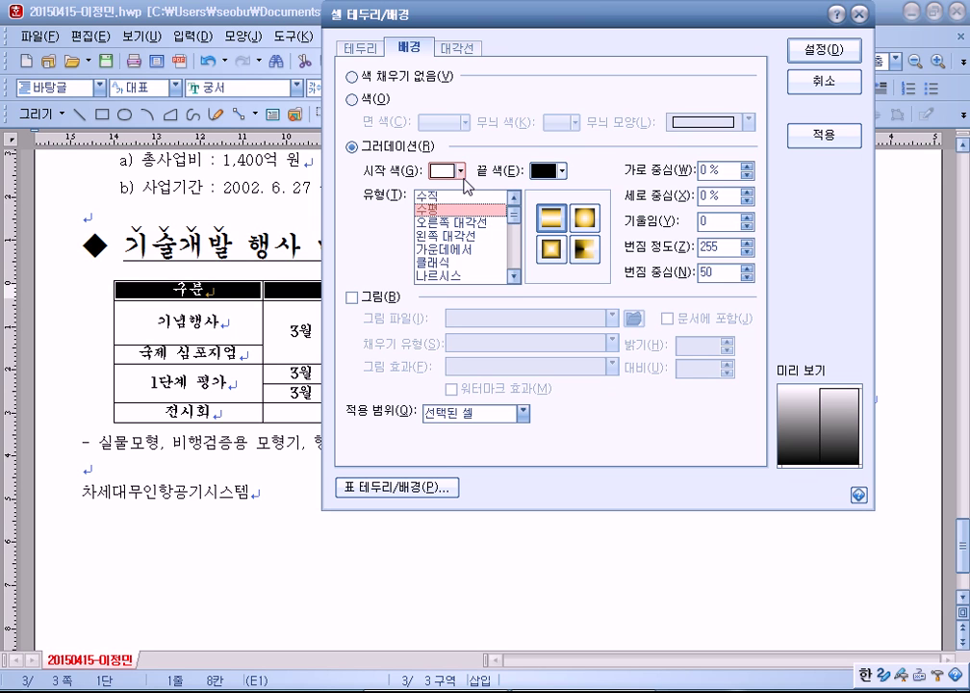
pyautogui.click(462, 172)
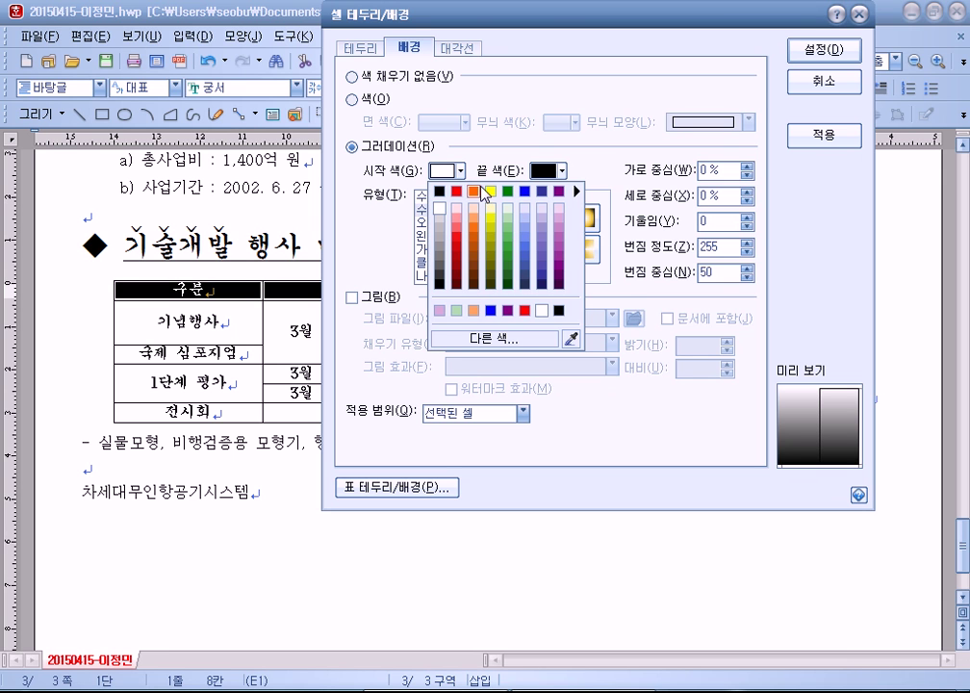
pyautogui.click(492, 192)
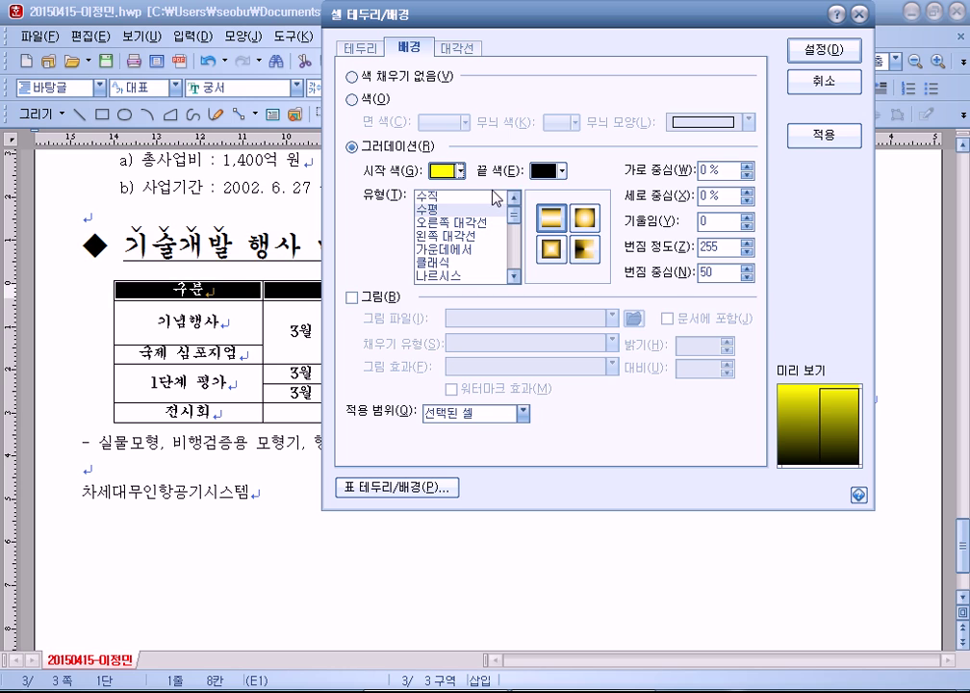
pyautogui.click(562, 171)
pyautogui.click(542, 208)
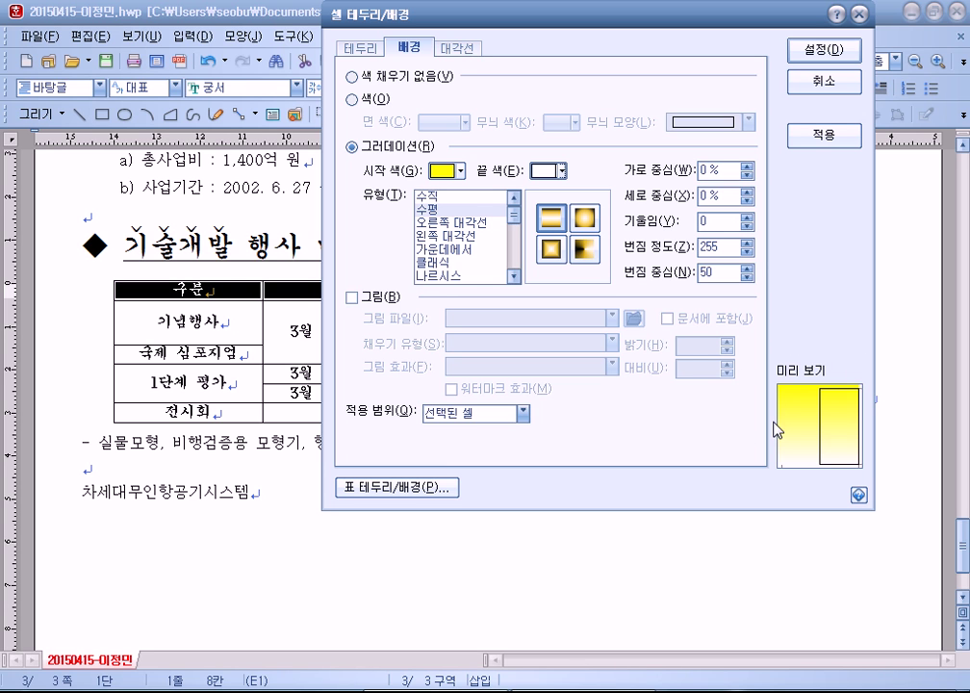
pyautogui.click(824, 49)
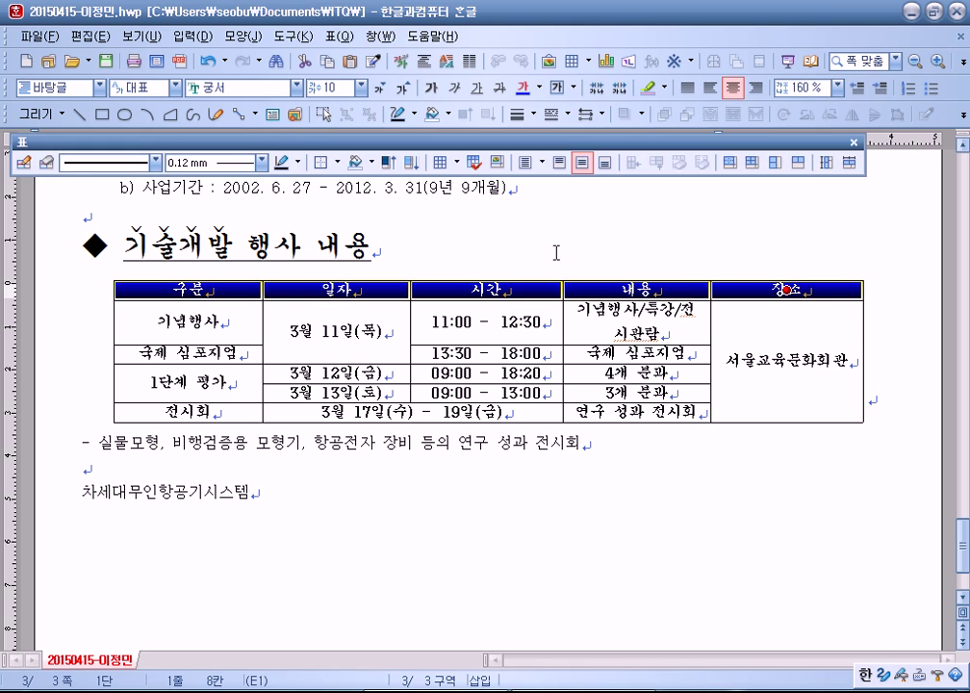
# Step: Save the document with Alt+S and select every cell of the table
pyautogui.click(491, 225)
pyautogui.hotkey('alt', 's')
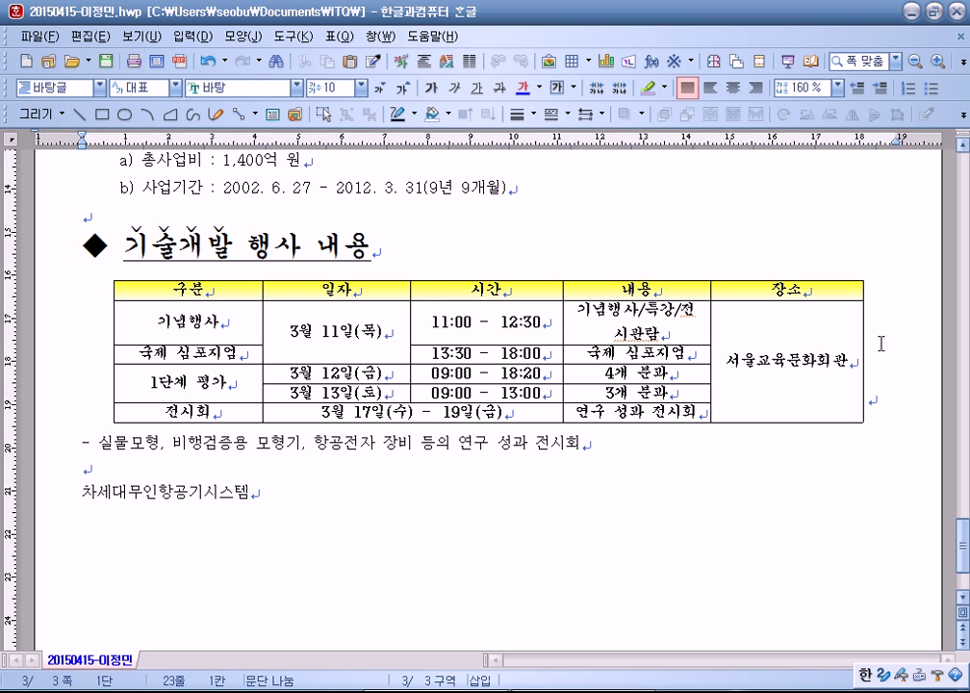
pyautogui.moveTo(236, 291); pyautogui.dragTo(789, 426)
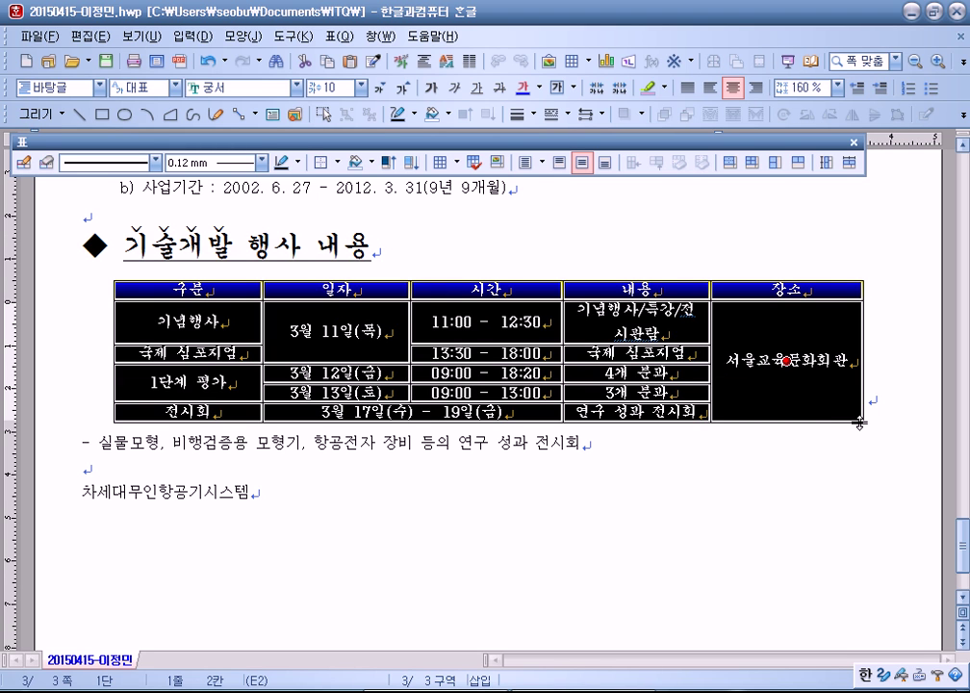
# Step: Apply a diamond-dotted line style to the table's left and right borders
pyautogui.press('l')
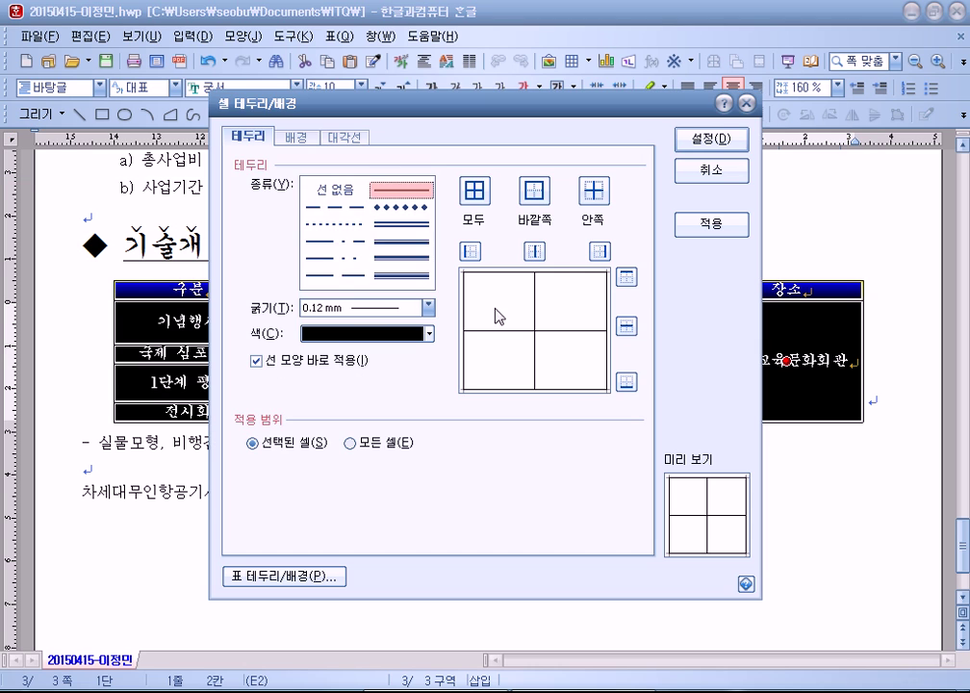
pyautogui.click(400, 206)
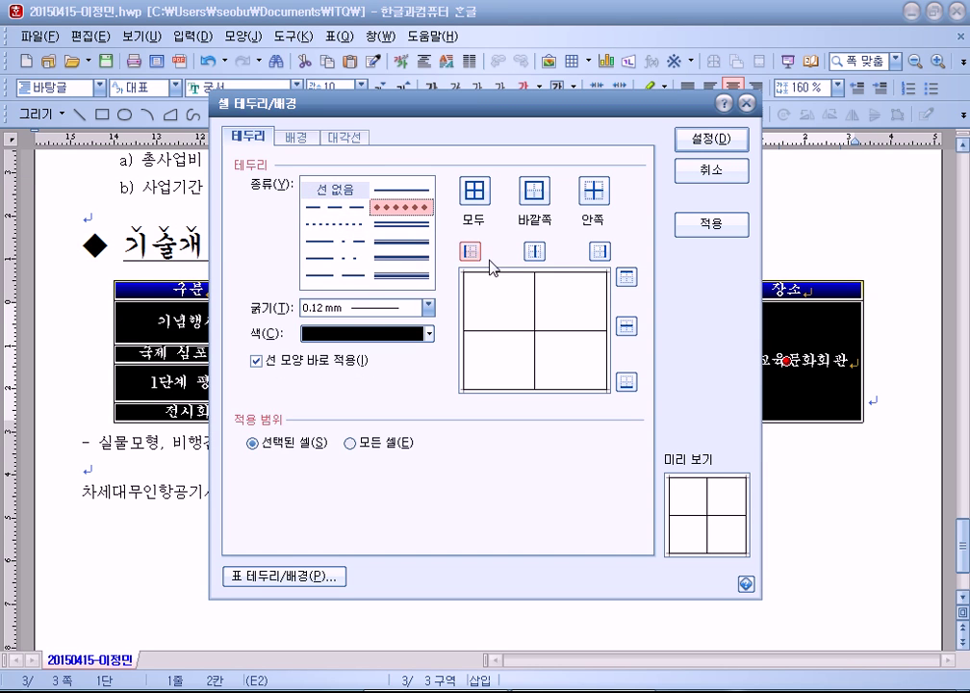
pyautogui.click(469, 251)
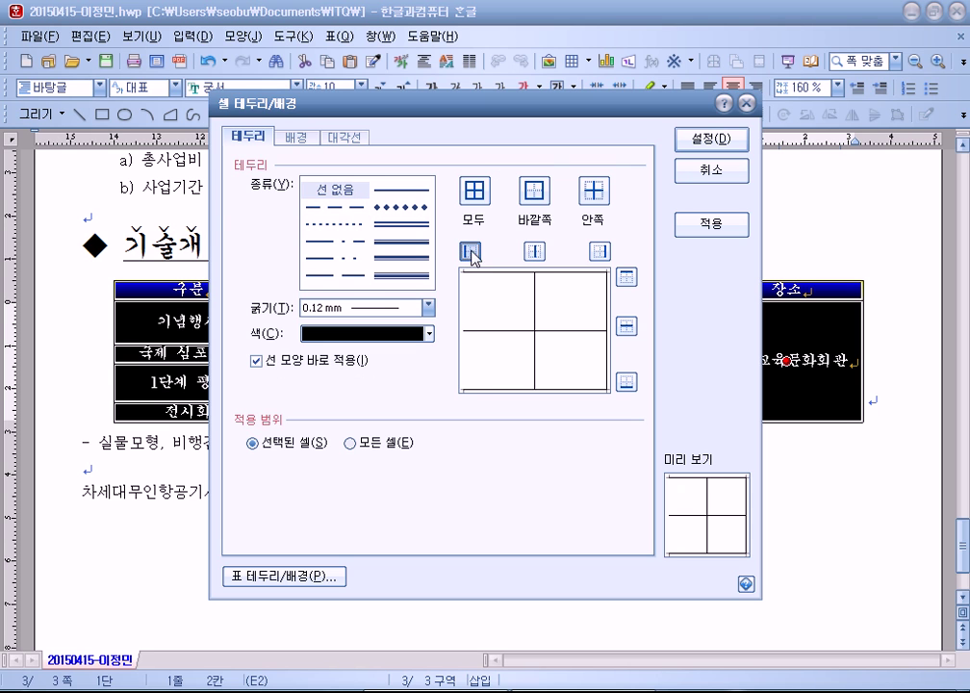
pyautogui.click(600, 253)
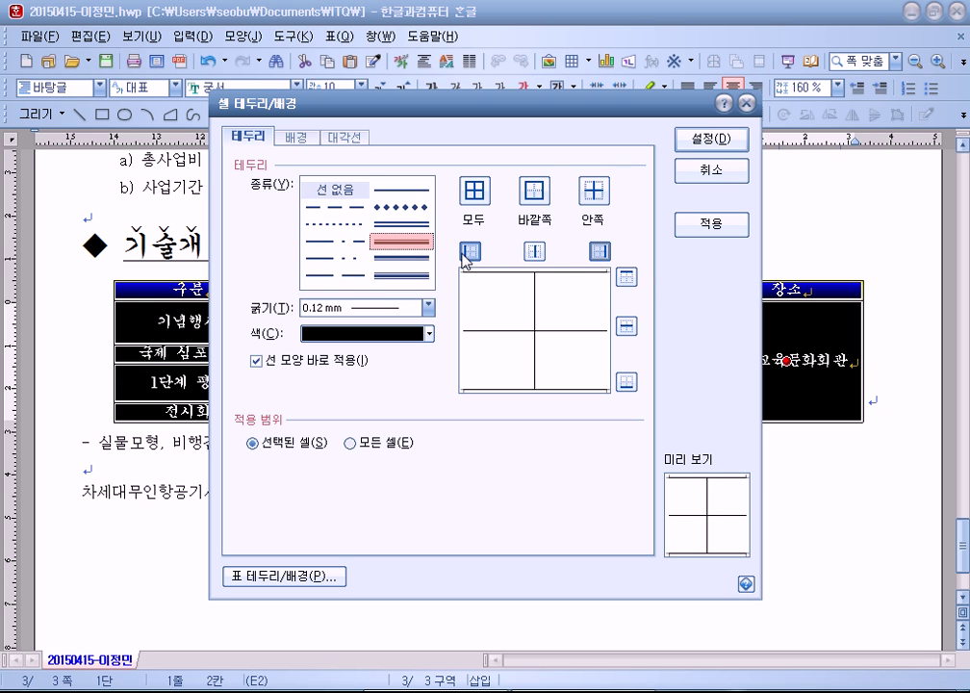
pyautogui.click(715, 140)
pyautogui.click(439, 508)
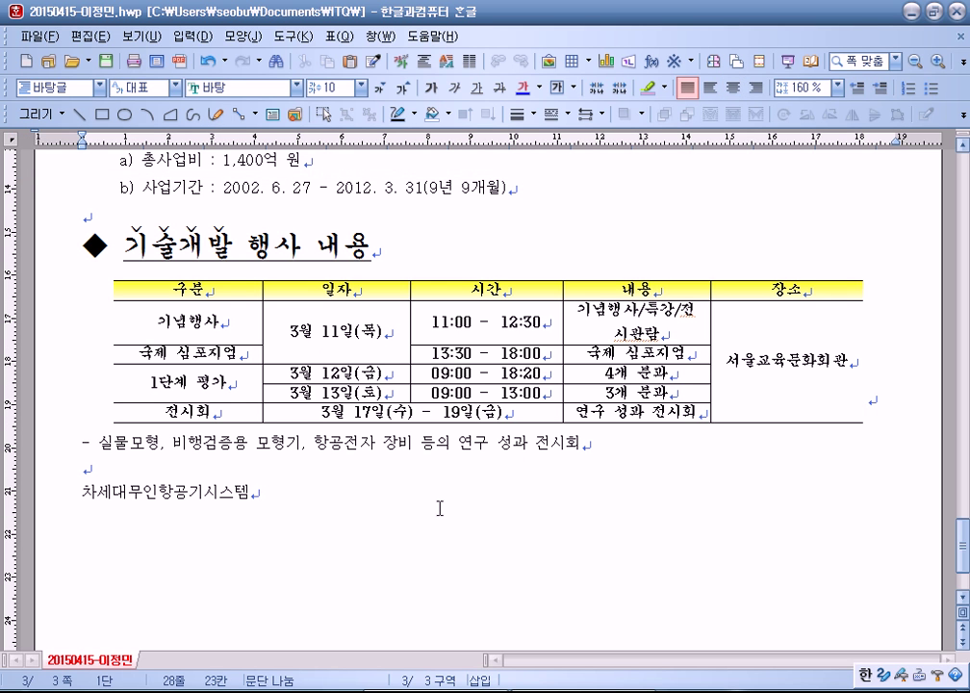
# Step: Give the selected table cells double solid top and bottom borders
pyautogui.moveTo(232, 291); pyautogui.dragTo(787, 361)
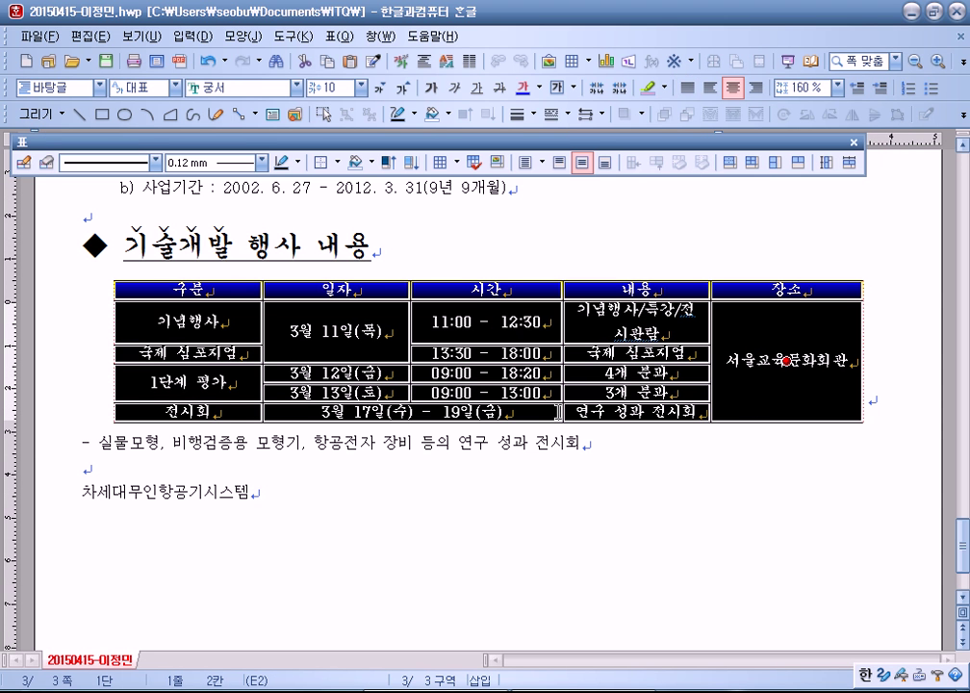
pyautogui.press('l')
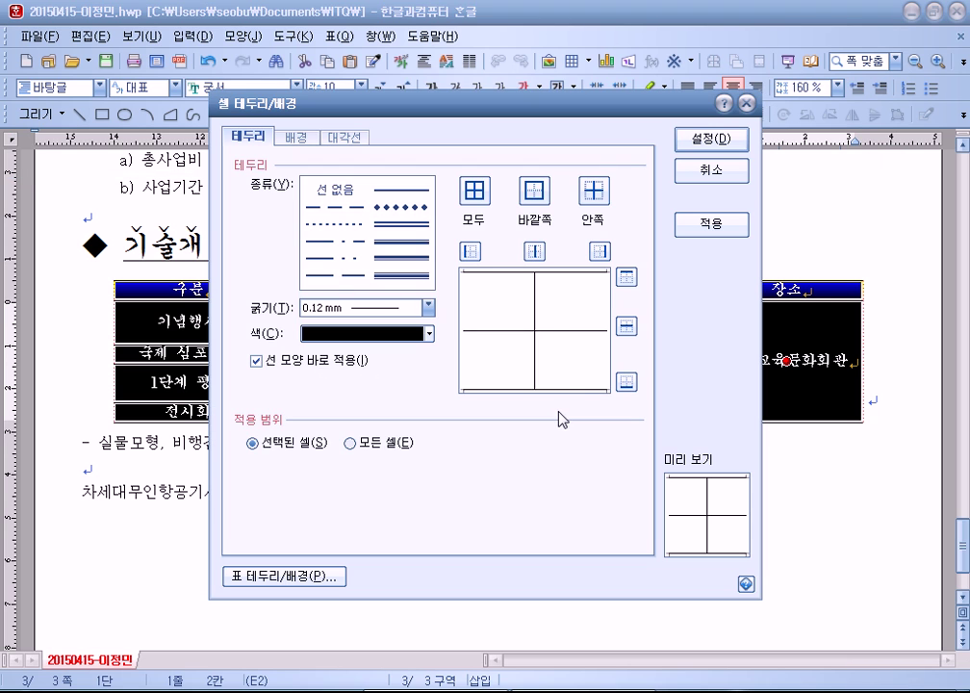
pyautogui.click(421, 228)
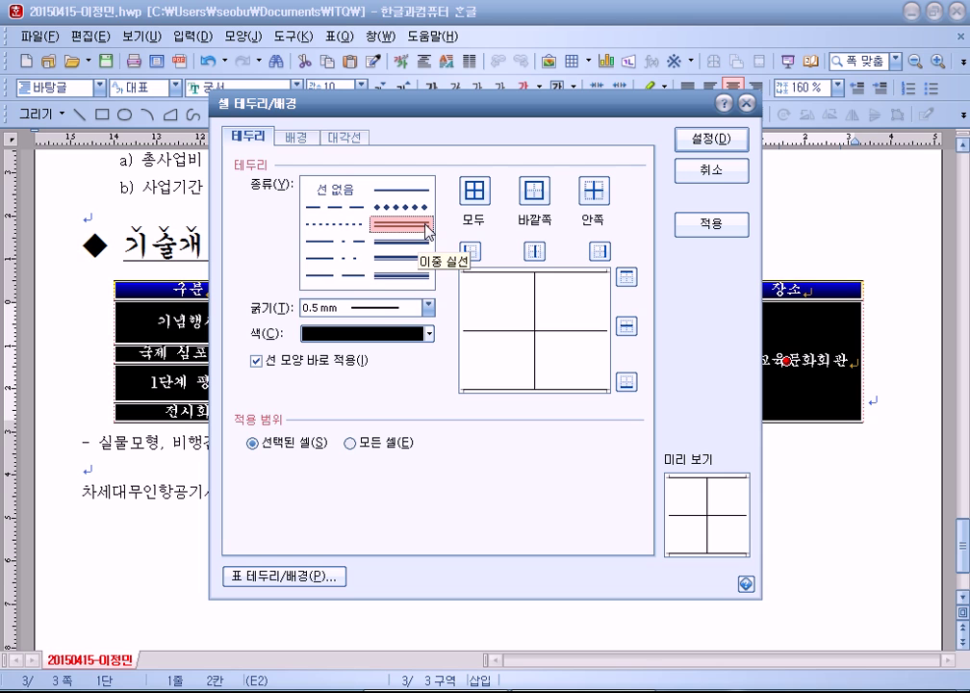
pyautogui.click(402, 276)
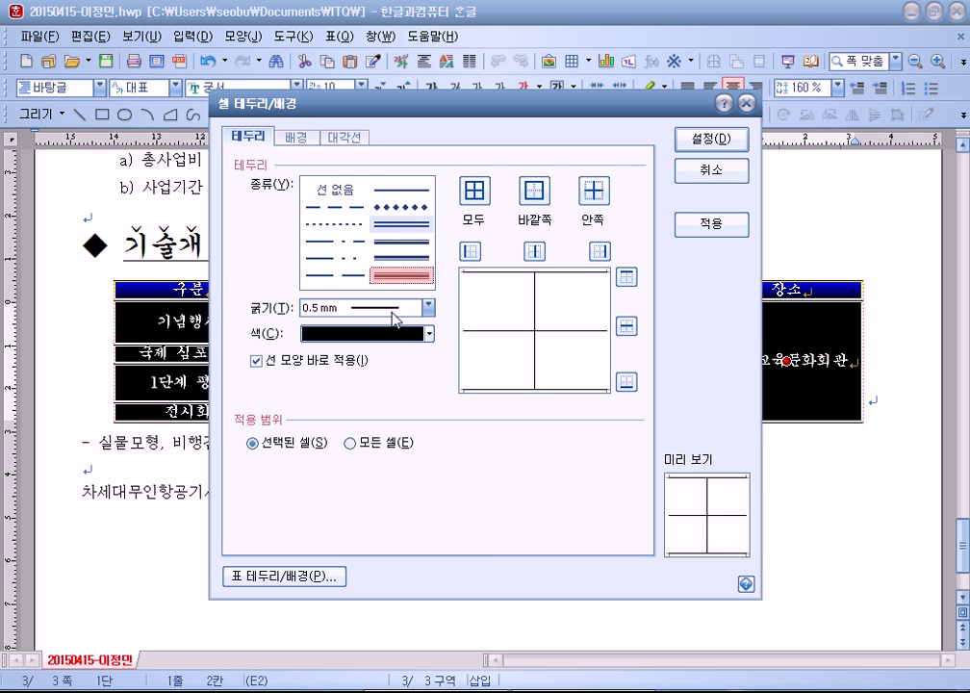
pyautogui.click(403, 190)
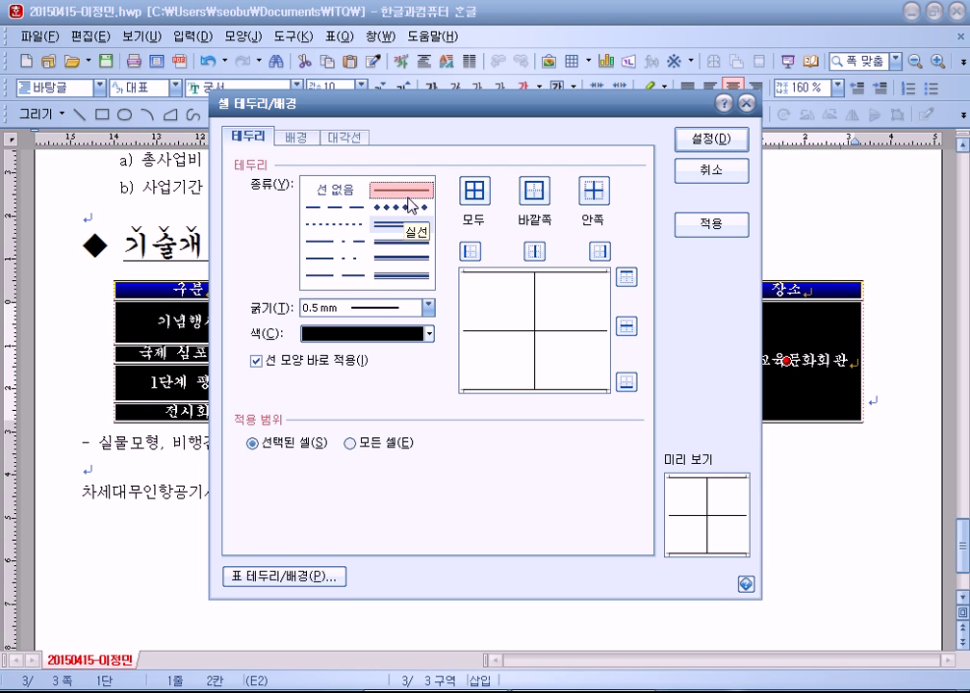
pyautogui.click(412, 205)
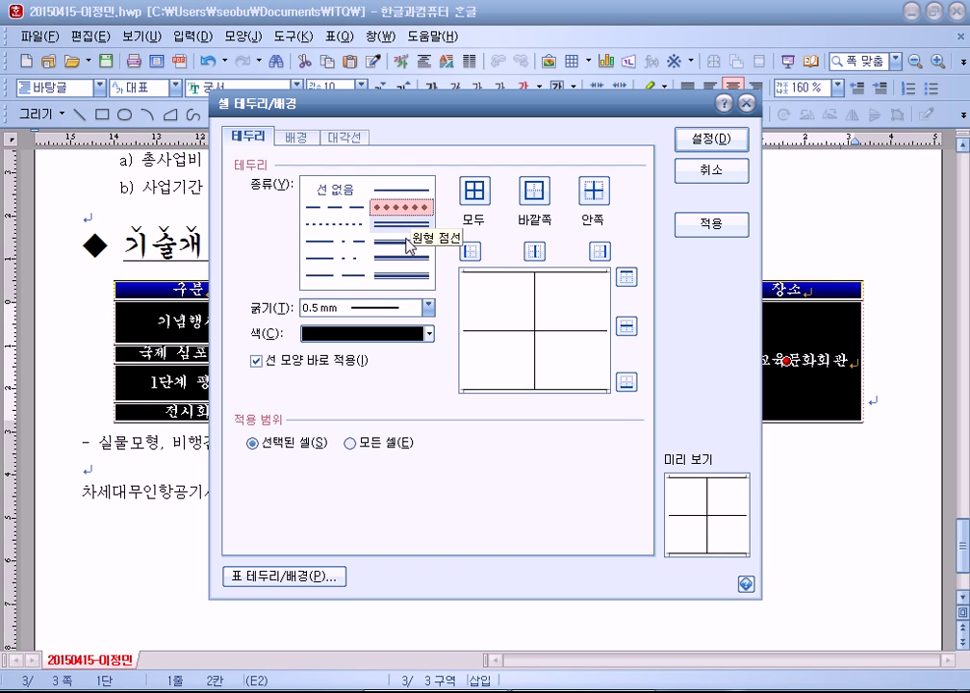
pyautogui.click(403, 275)
pyautogui.click(405, 229)
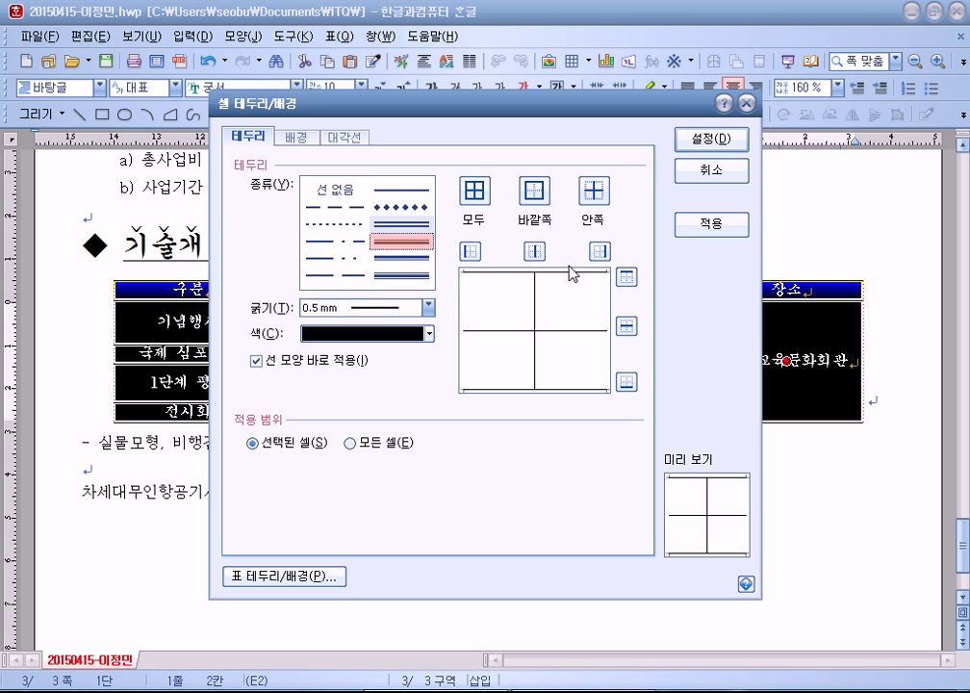
pyautogui.click(624, 278)
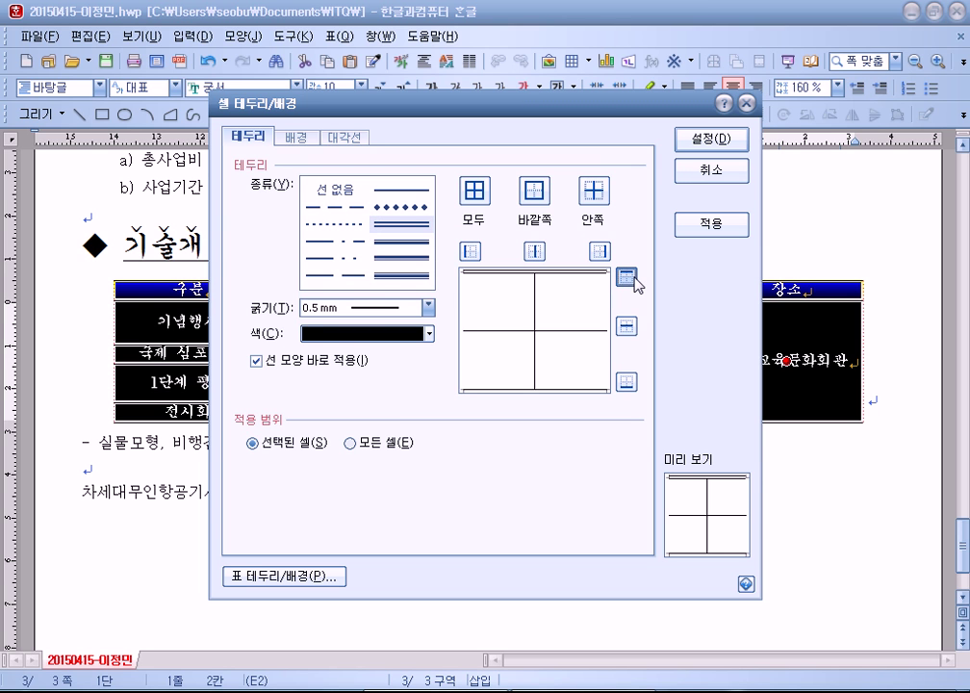
pyautogui.moveTo(473, 99); pyautogui.dragTo(408, 82)
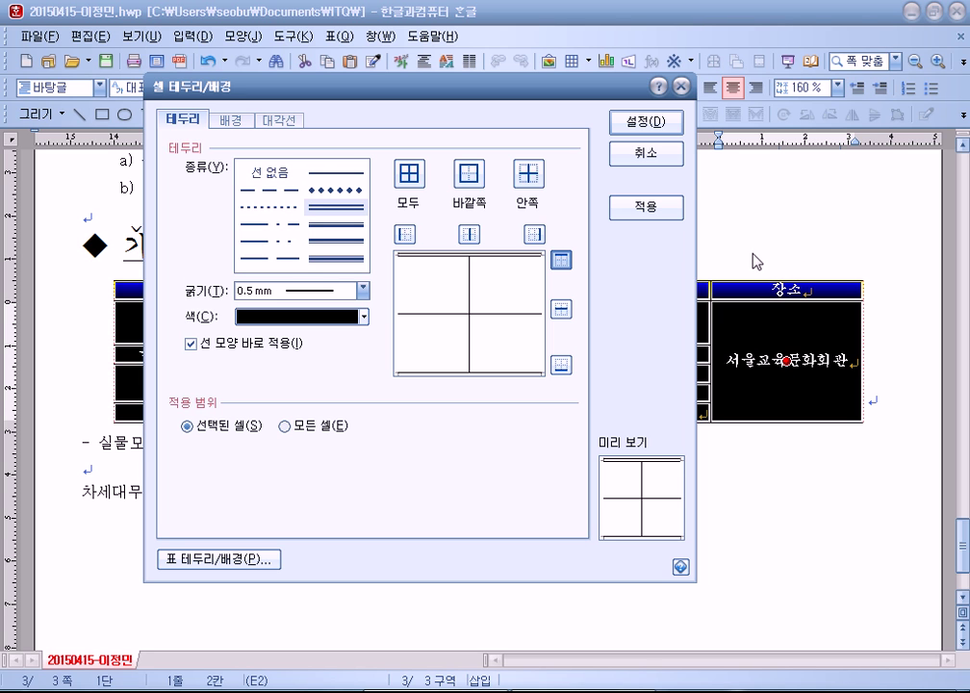
pyautogui.click(559, 365)
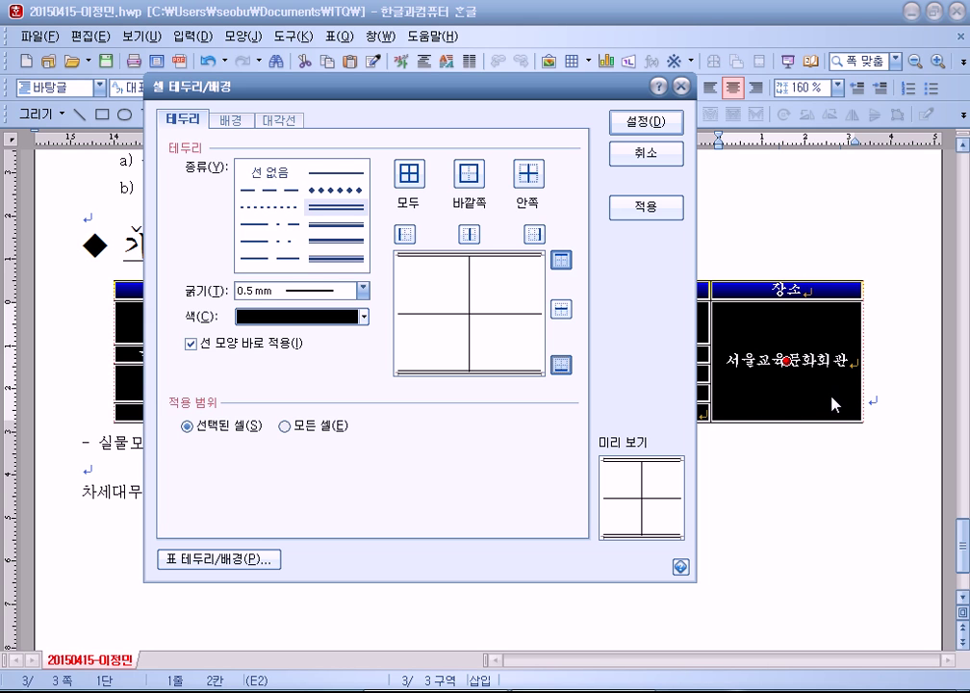
pyautogui.click(656, 122)
pyautogui.press('Escape')
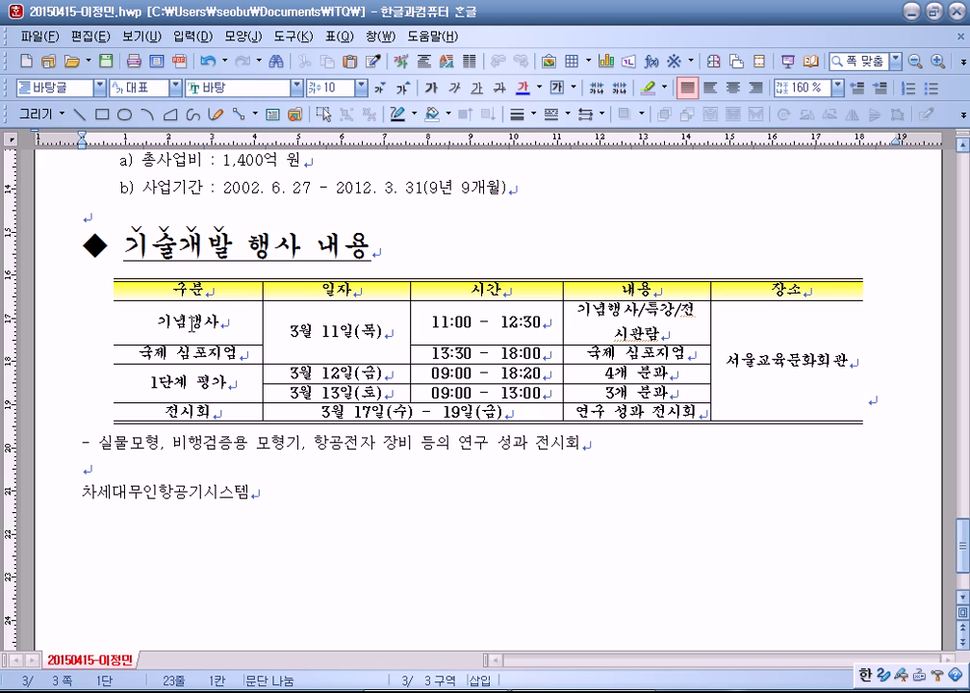
pyautogui.moveTo(178, 289); pyautogui.dragTo(817, 288)
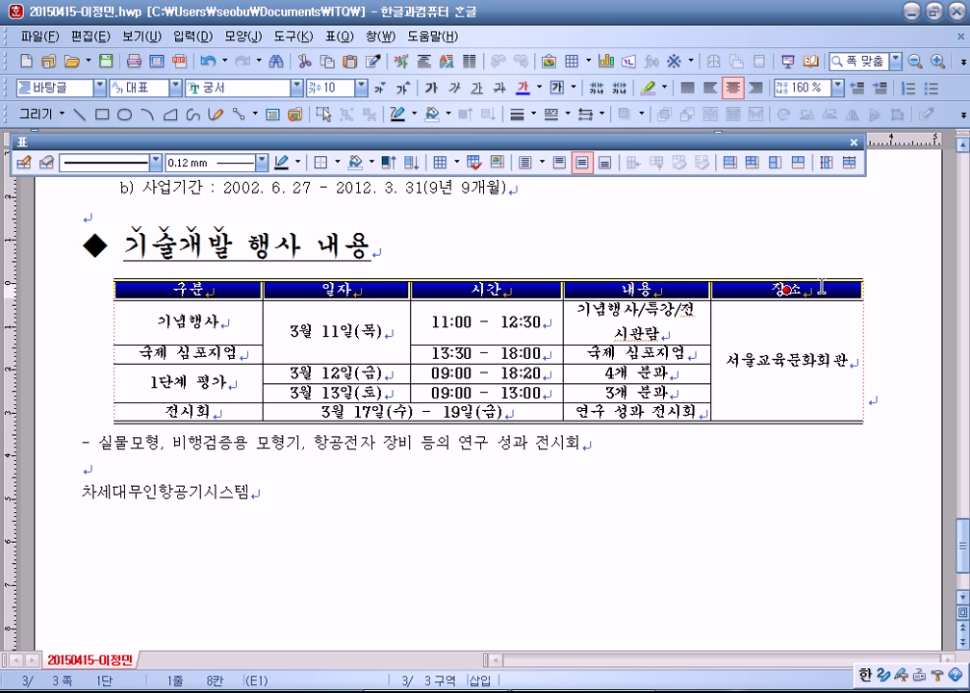
# Step: Add a 이중 실선 bottom border to the header row from 구분 to 장소
pyautogui.press('l')
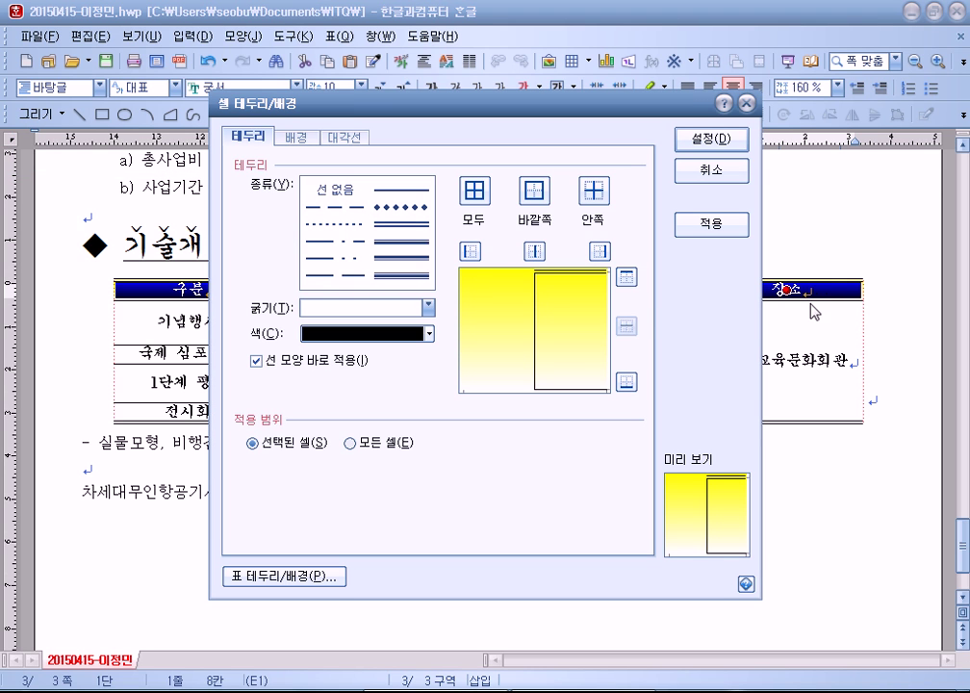
pyautogui.click(388, 245)
pyautogui.click(396, 231)
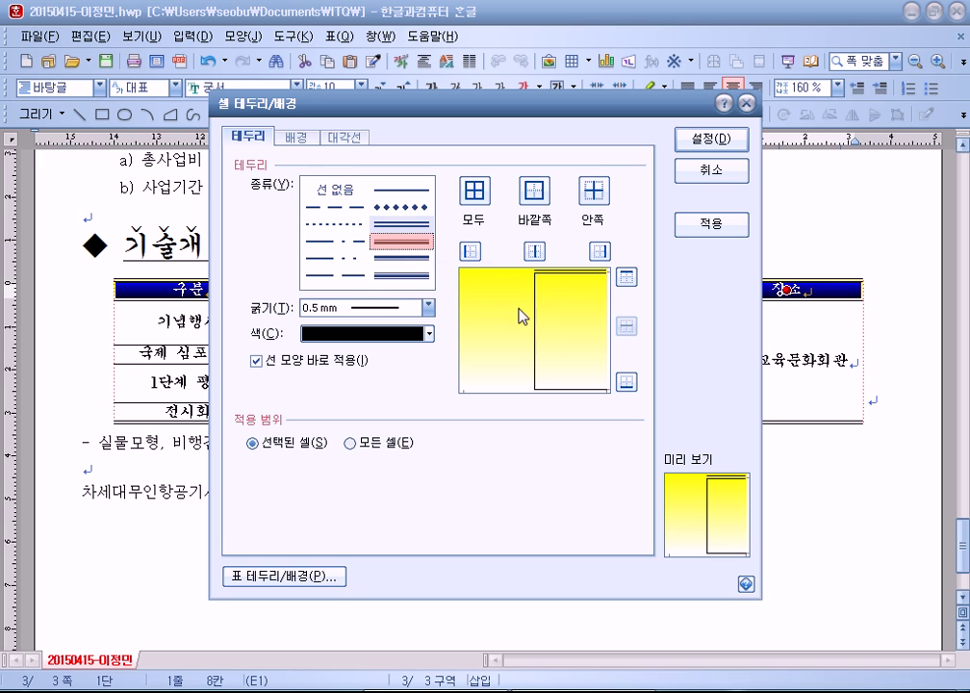
pyautogui.click(627, 388)
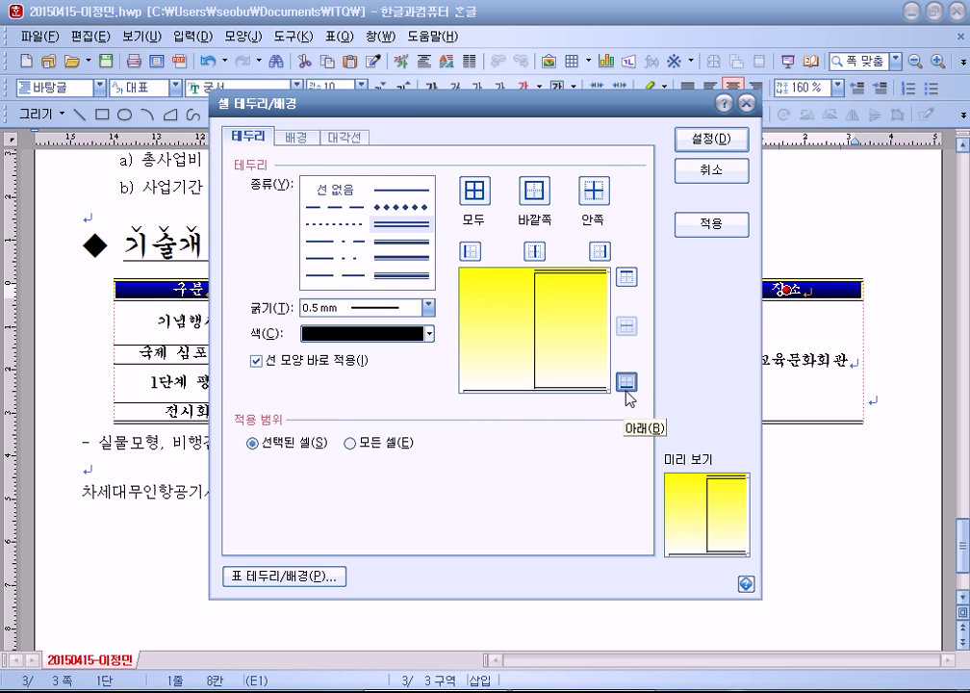
pyautogui.click(710, 138)
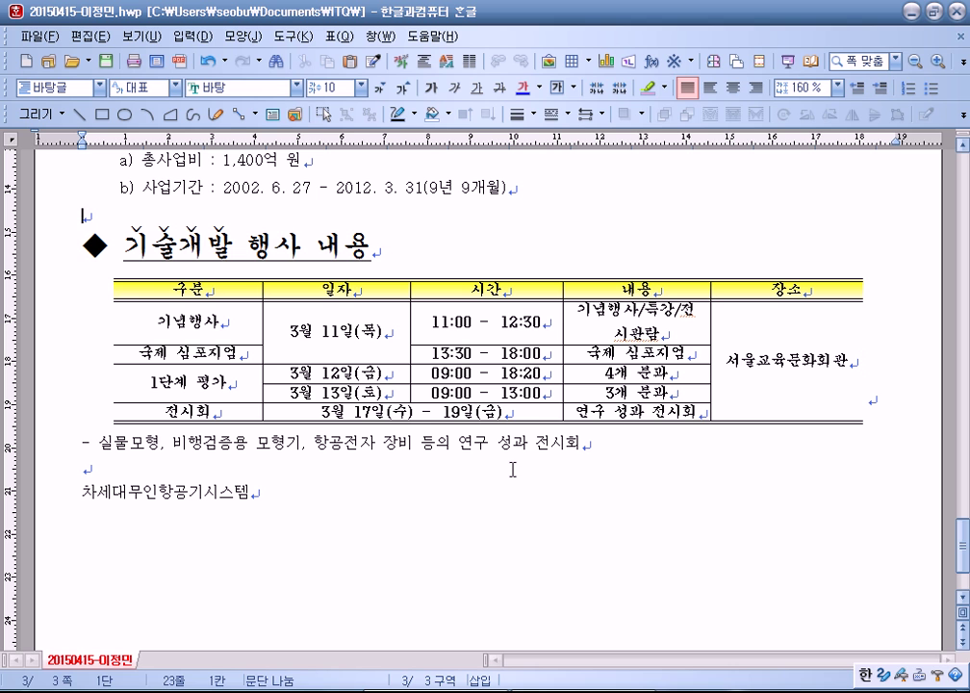
# Step: Make all of the event table's rows taller
pyautogui.moveTo(182, 289); pyautogui.dragTo(804, 433)
pyautogui.click(804, 429)
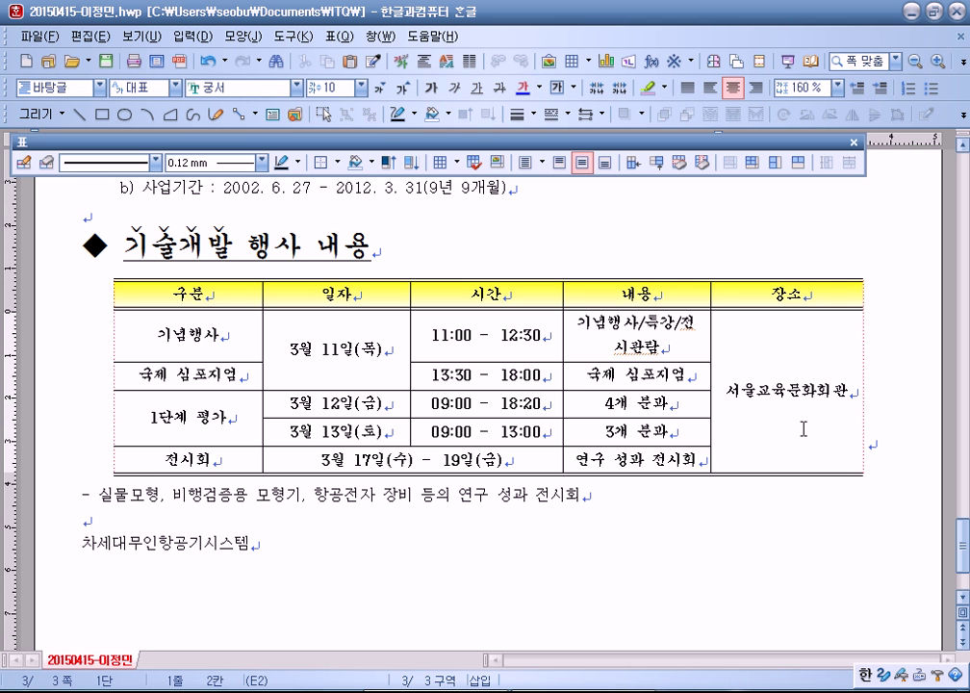
pyautogui.click(284, 515)
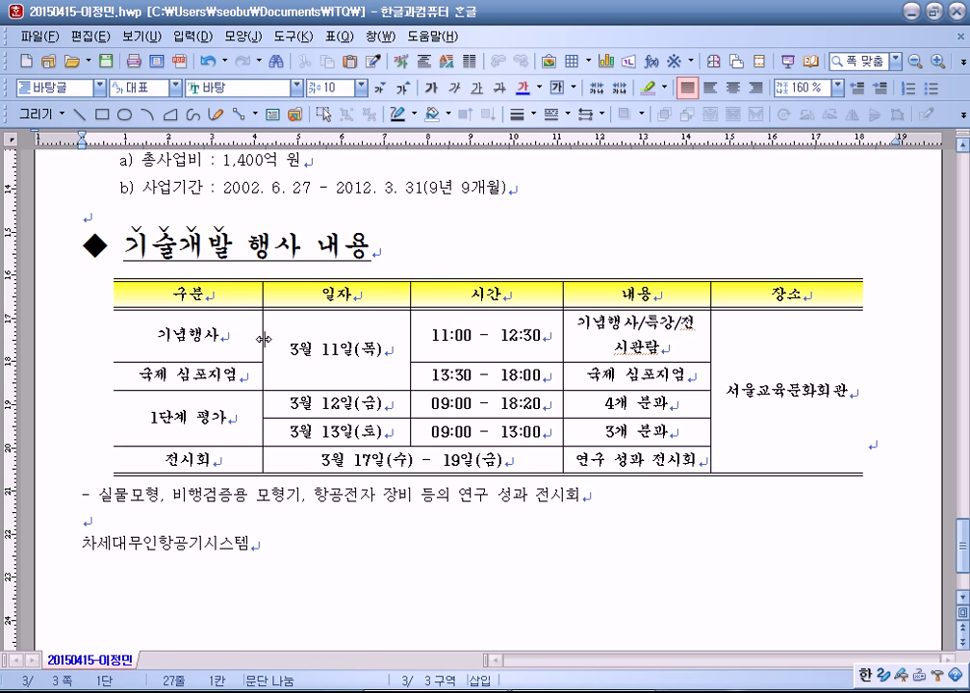
# Step: Centre-align the line holding the event table with the Center Align button
pyautogui.click(890, 421)
pyautogui.click(733, 88)
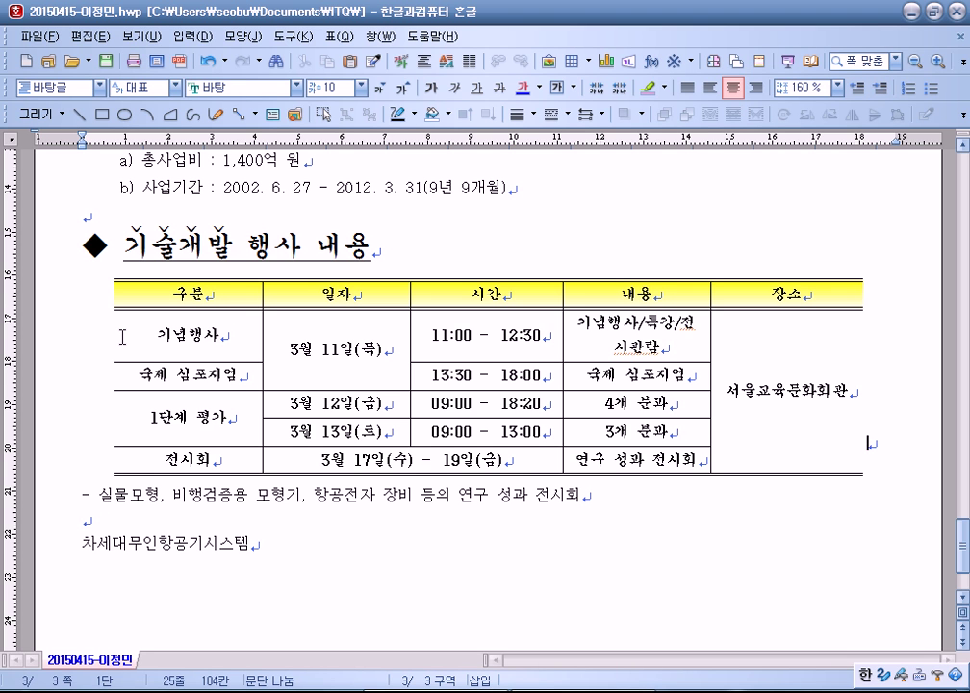
pyautogui.moveTo(132, 292); pyautogui.dragTo(737, 231)
pyautogui.click(784, 231)
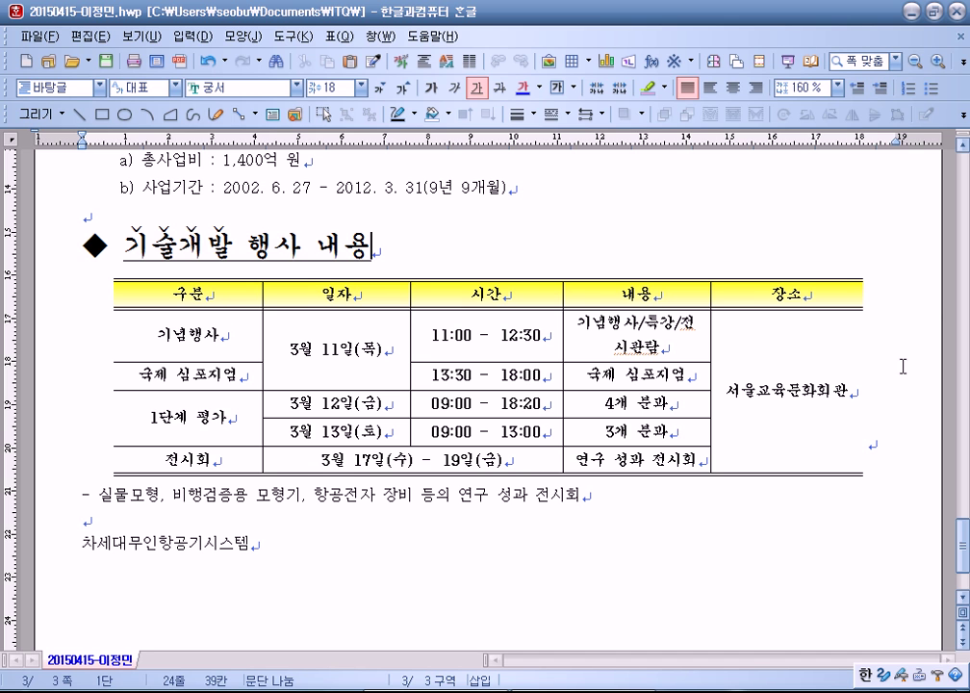
pyautogui.click(855, 381)
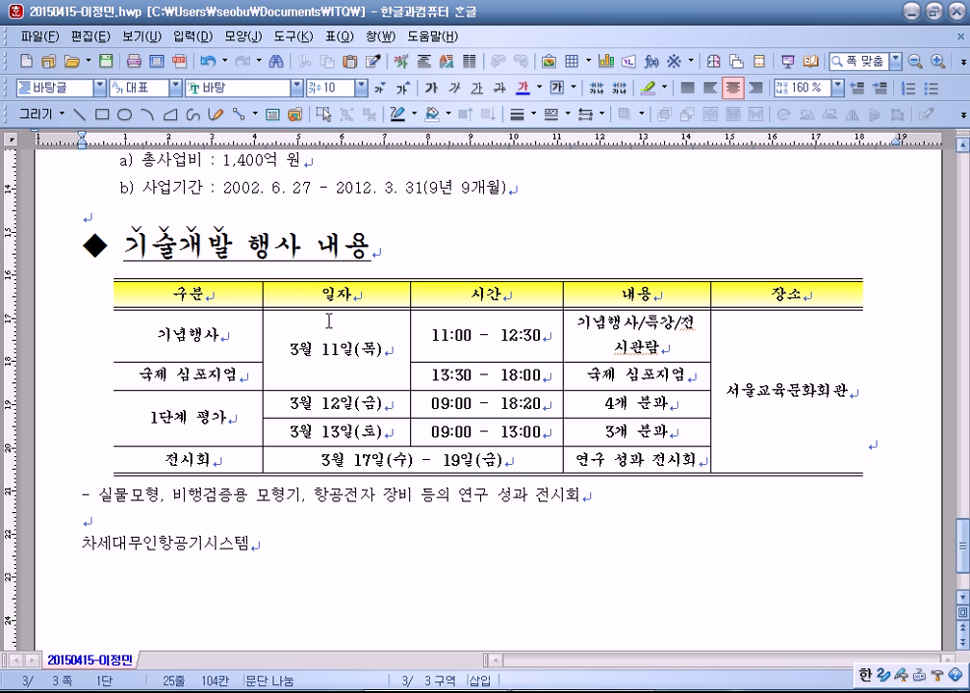
# Step: Re-centre the event table on its line after briefly trying justified alignment
pyautogui.scroll(-3, 536, 498)
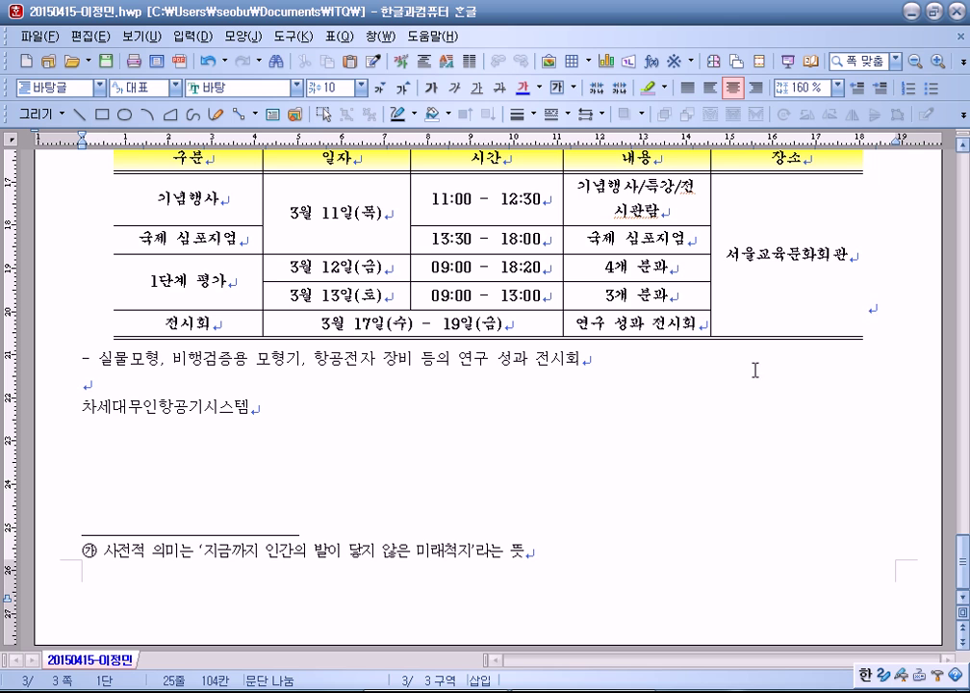
pyautogui.scroll(1, 884, 317)
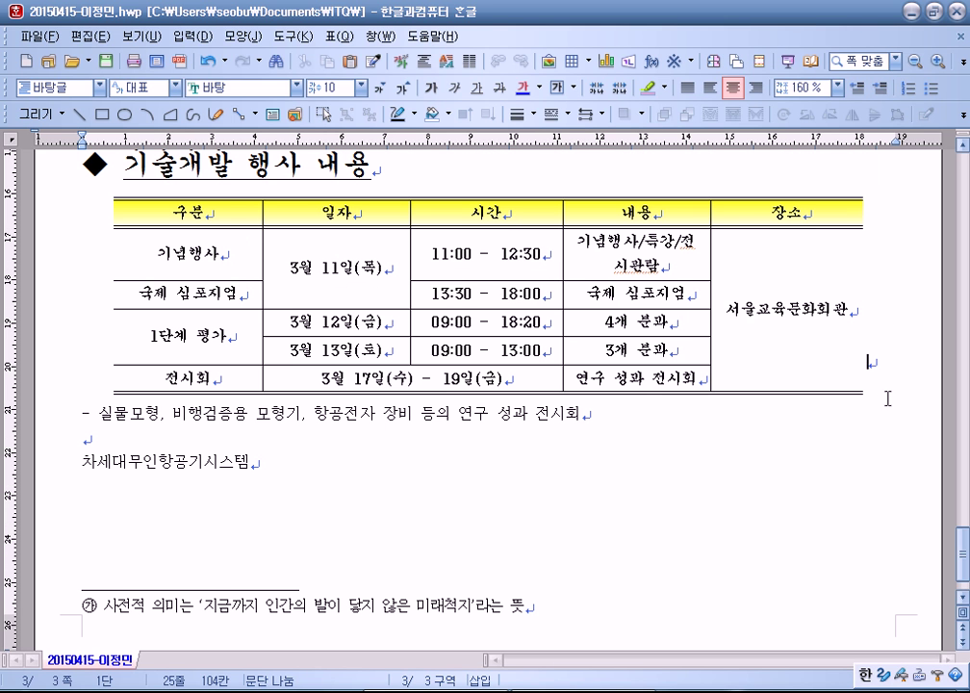
pyautogui.click(83, 440)
pyautogui.click(881, 364)
pyautogui.click(736, 90)
pyautogui.click(736, 91)
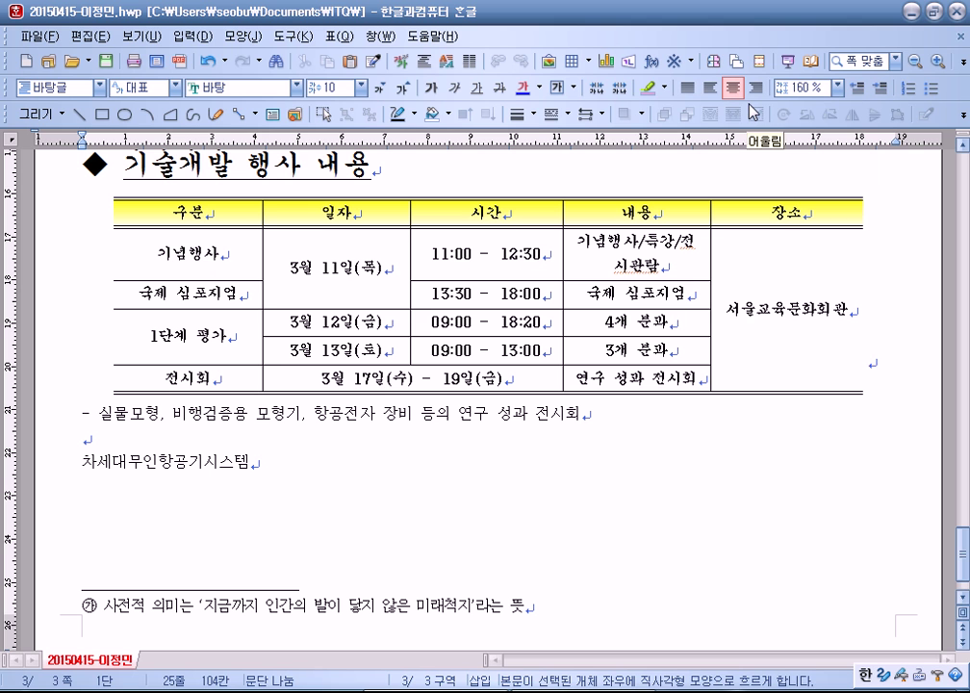
# Step: Select the whole event table and open its 표/셀 속성 dialog
pyautogui.click(697, 199)
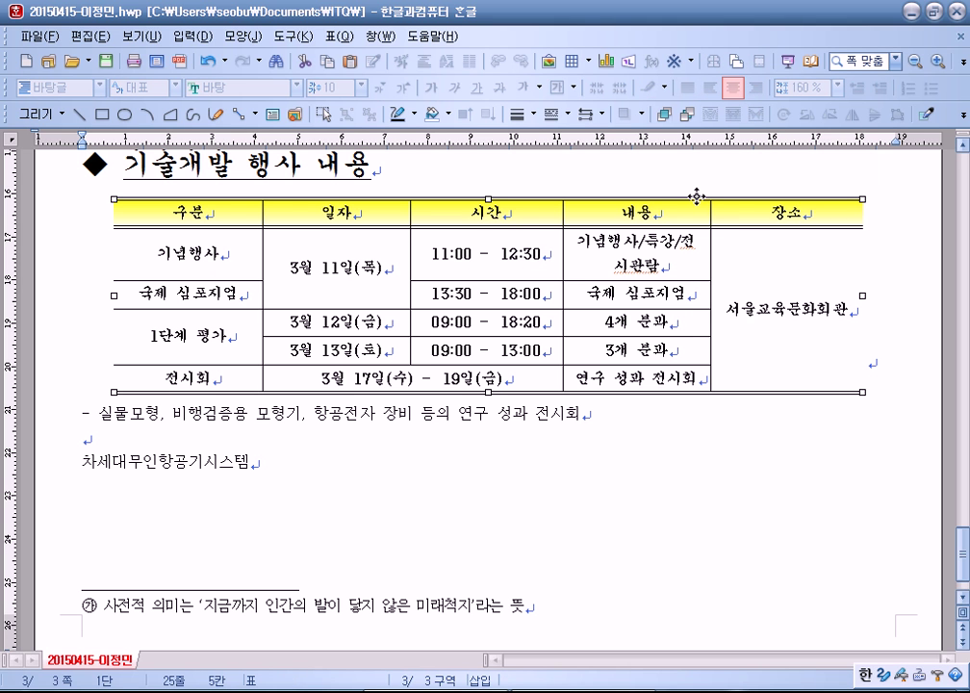
pyautogui.doubleClick(697, 197)
pyautogui.click(713, 187)
pyautogui.click(863, 284)
pyautogui.doubleClick(864, 280)
pyautogui.moveTo(374, 129); pyautogui.dragTo(259, 65)
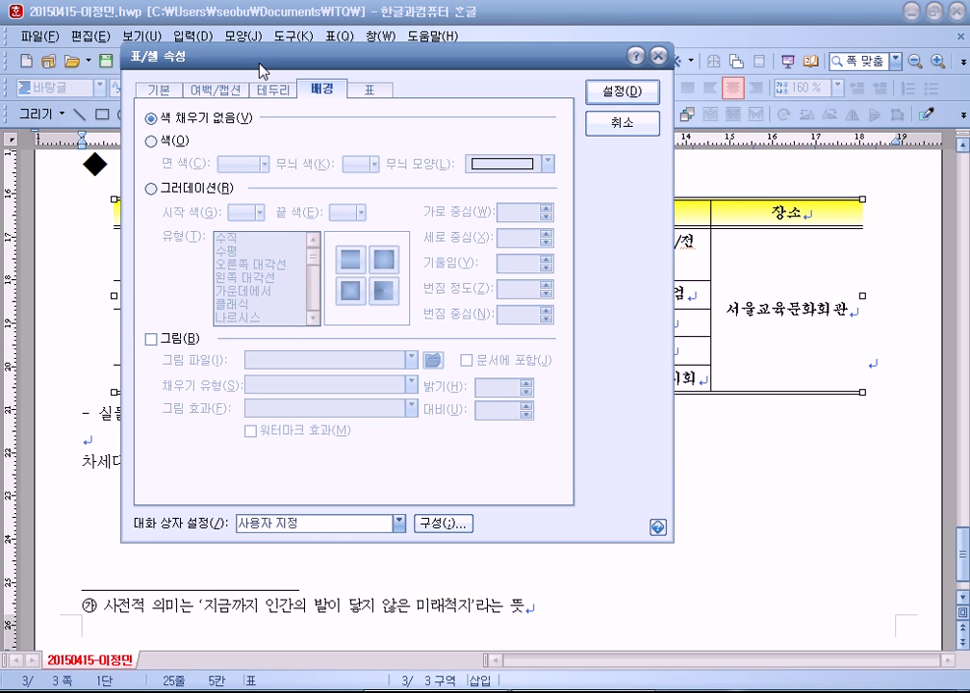
# Step: Uncheck 글자처럼 취급 on the 기본 tab of 표/셀 속성 and close the dialog
pyautogui.click(179, 96)
pyautogui.moveTo(309, 69); pyautogui.dragTo(476, 144)
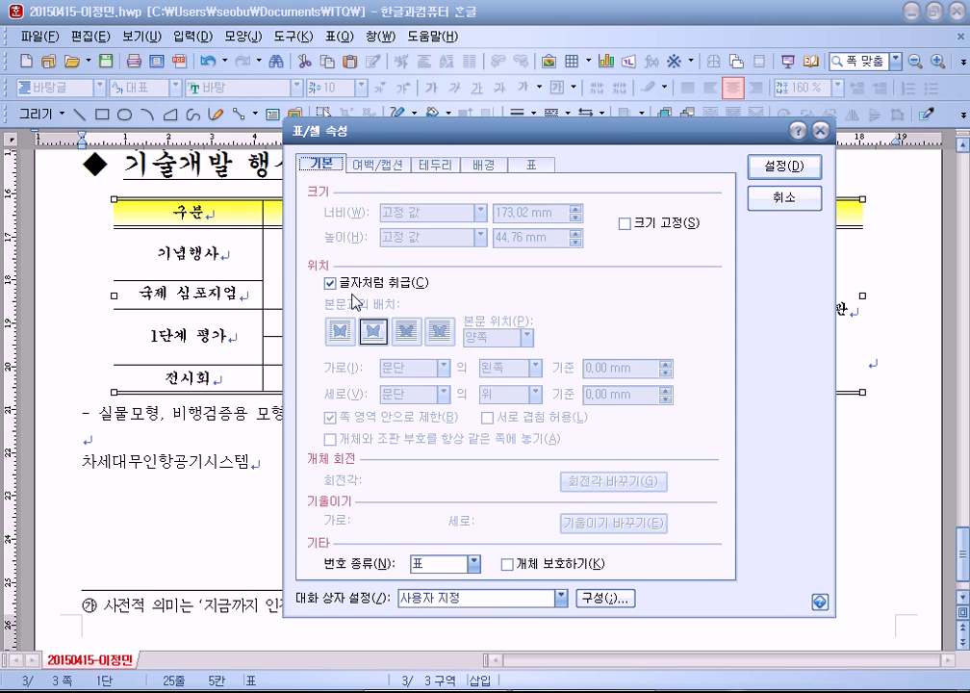
pyautogui.click(330, 283)
pyautogui.click(784, 198)
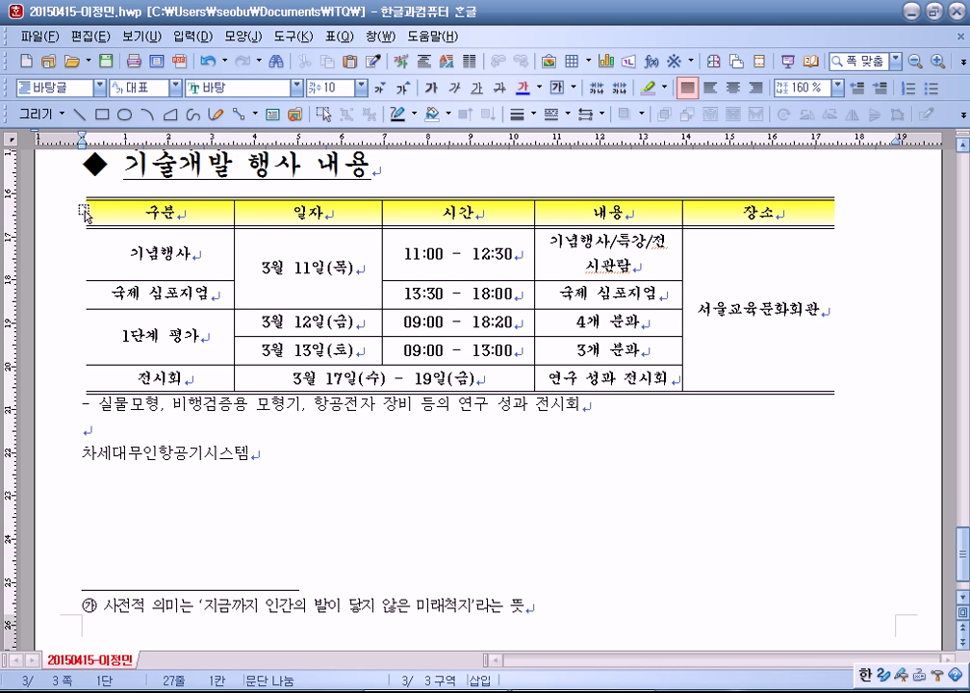
pyautogui.moveTo(128, 202); pyautogui.dragTo(82, 231)
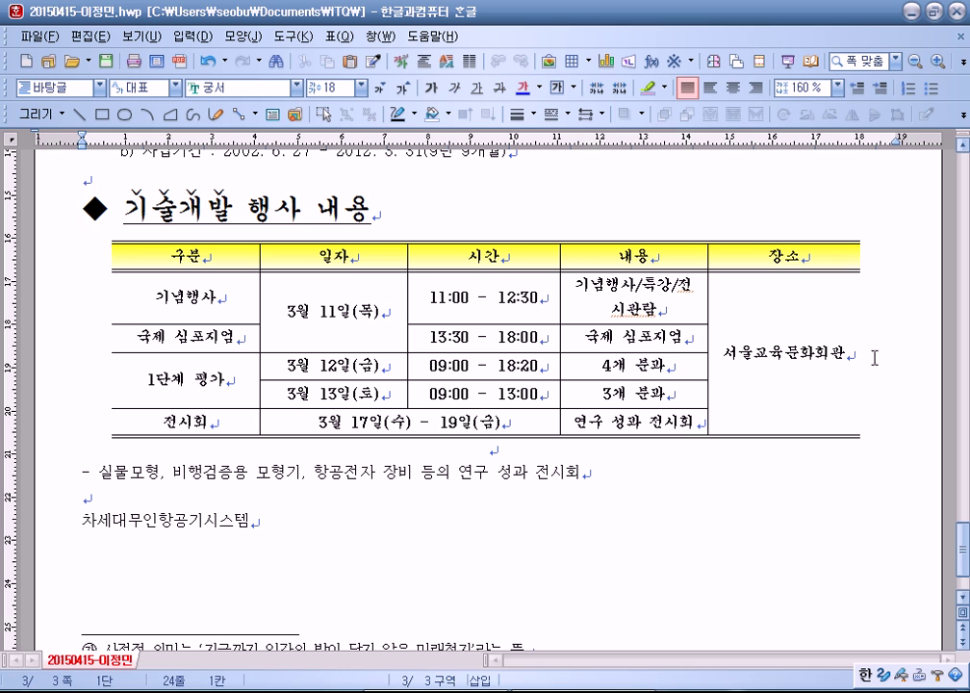
pyautogui.press('End')
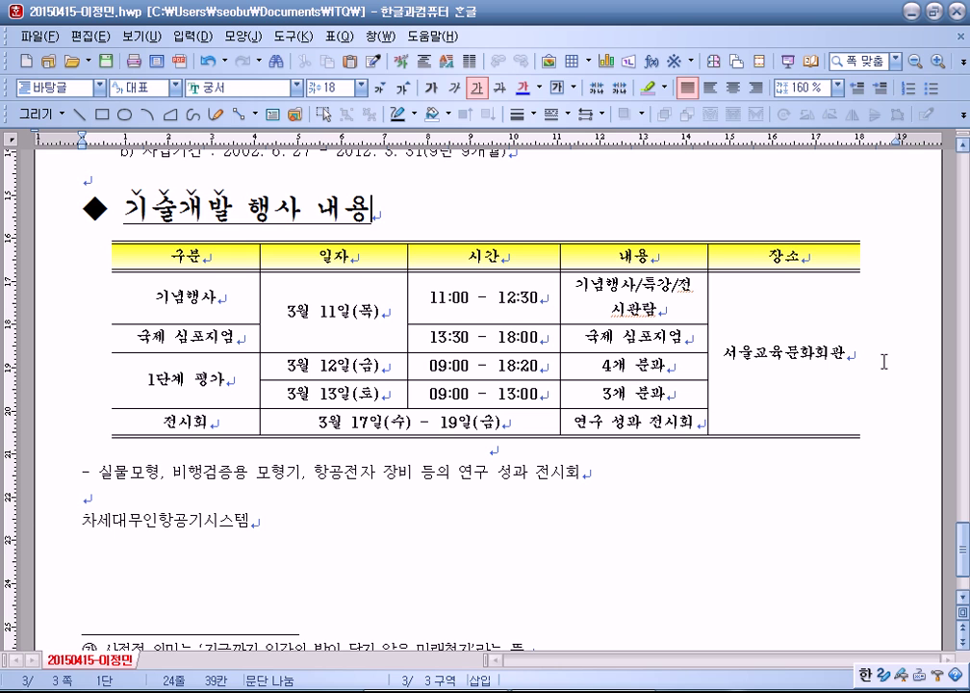
pyautogui.moveTo(815, 248); pyautogui.dragTo(781, 239)
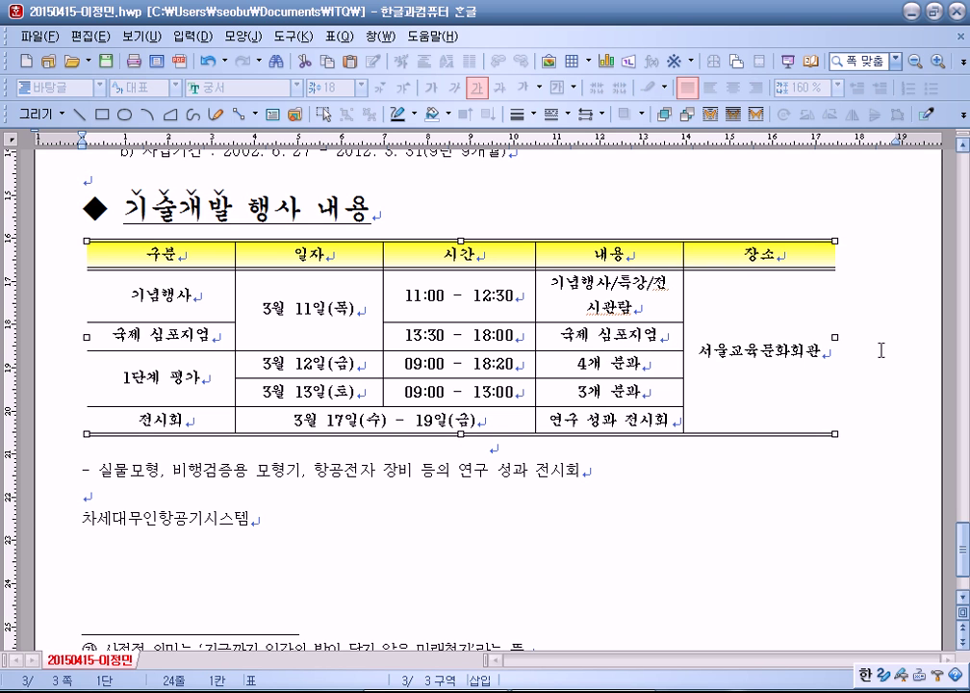
pyautogui.press('Escape')
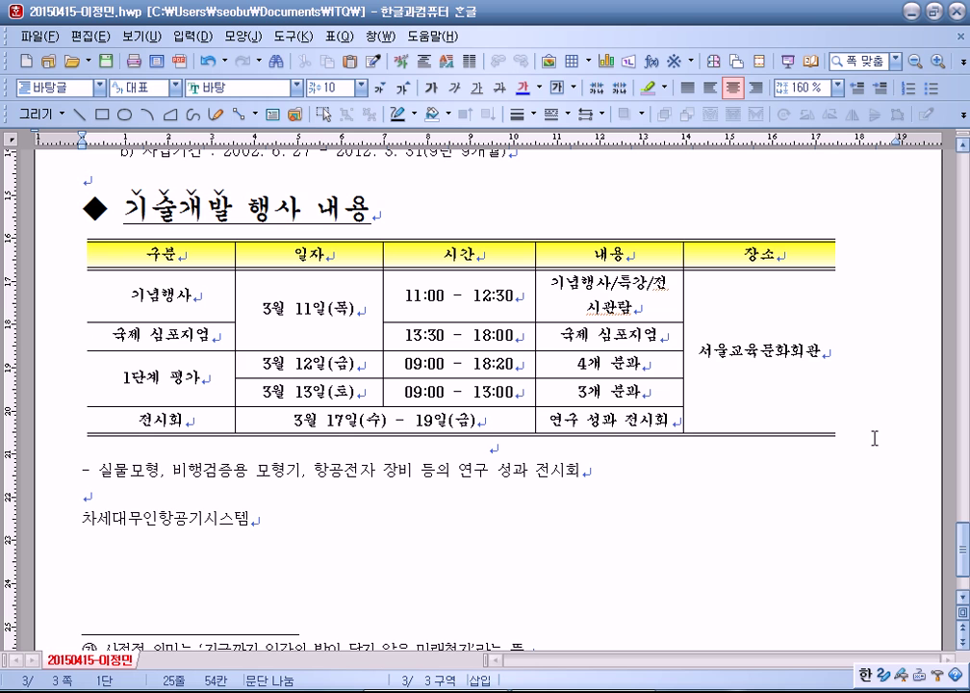
pyautogui.click(386, 212)
pyautogui.click(734, 88)
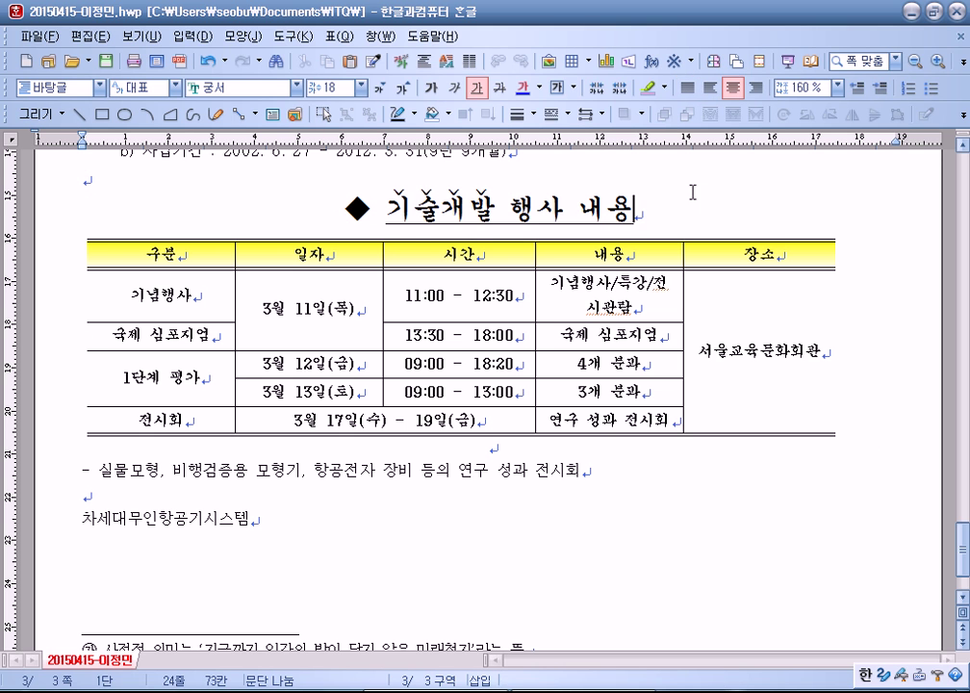
pyautogui.click(756, 87)
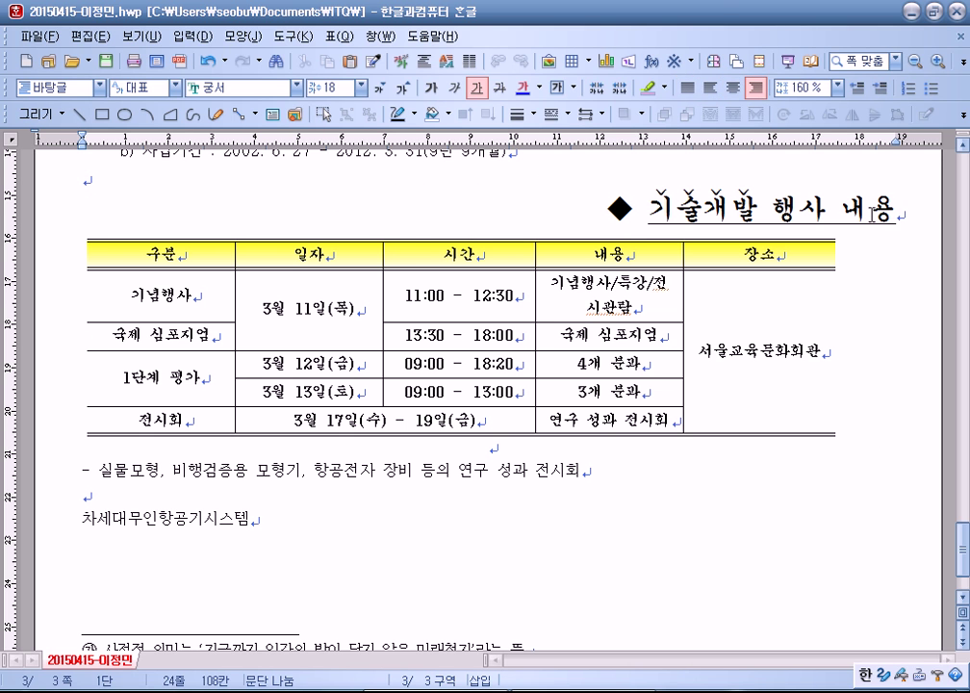
pyautogui.click(687, 87)
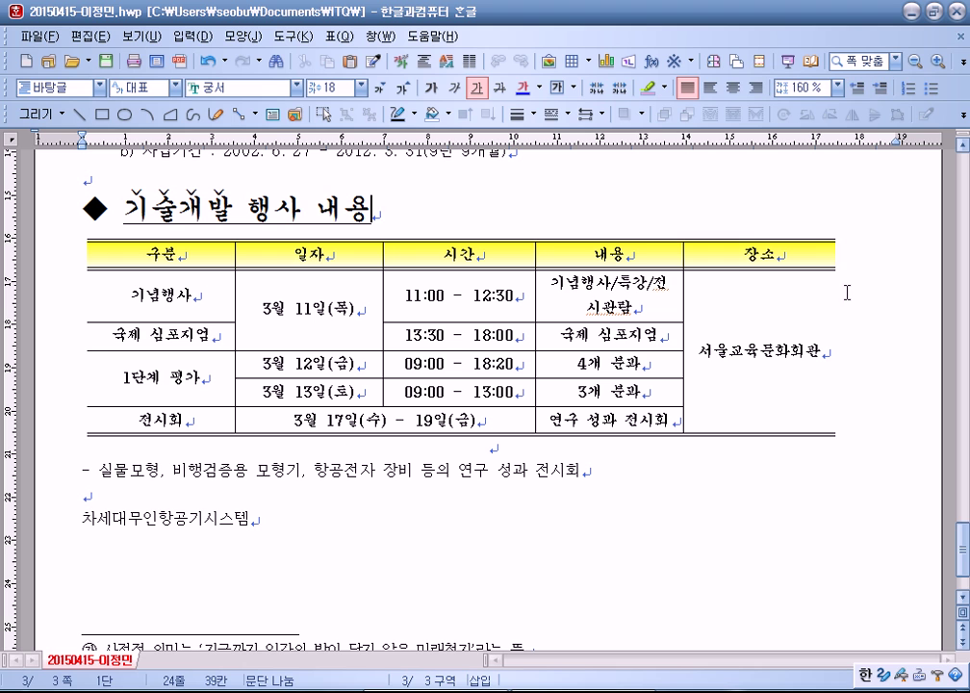
pyautogui.click(834, 441)
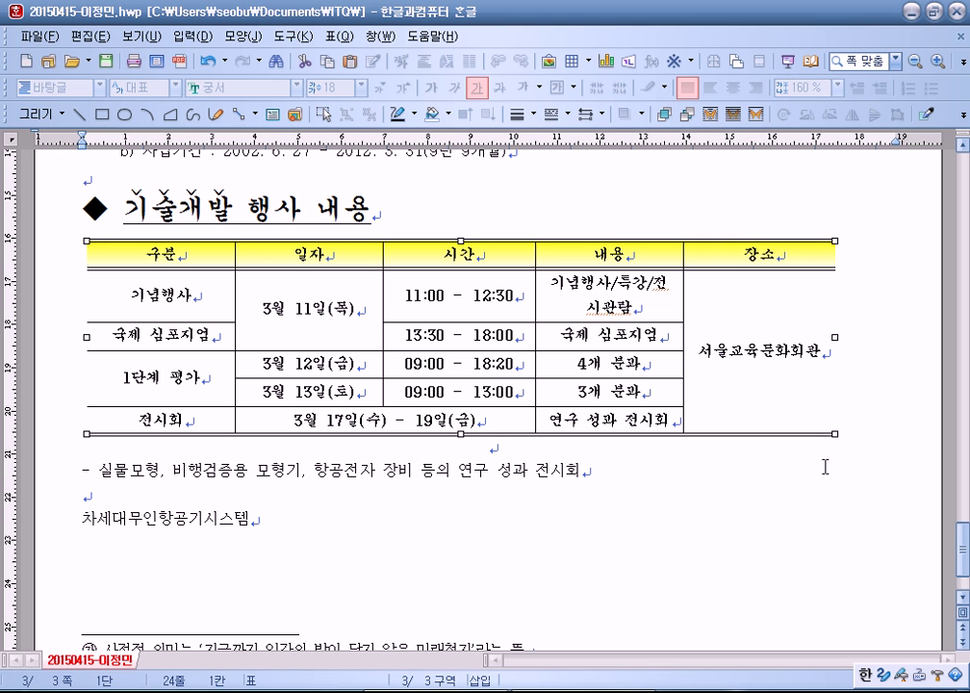
# Step: Drag the event table to sit directly under the 기술개발 행사 내용 heading
pyautogui.click(862, 444)
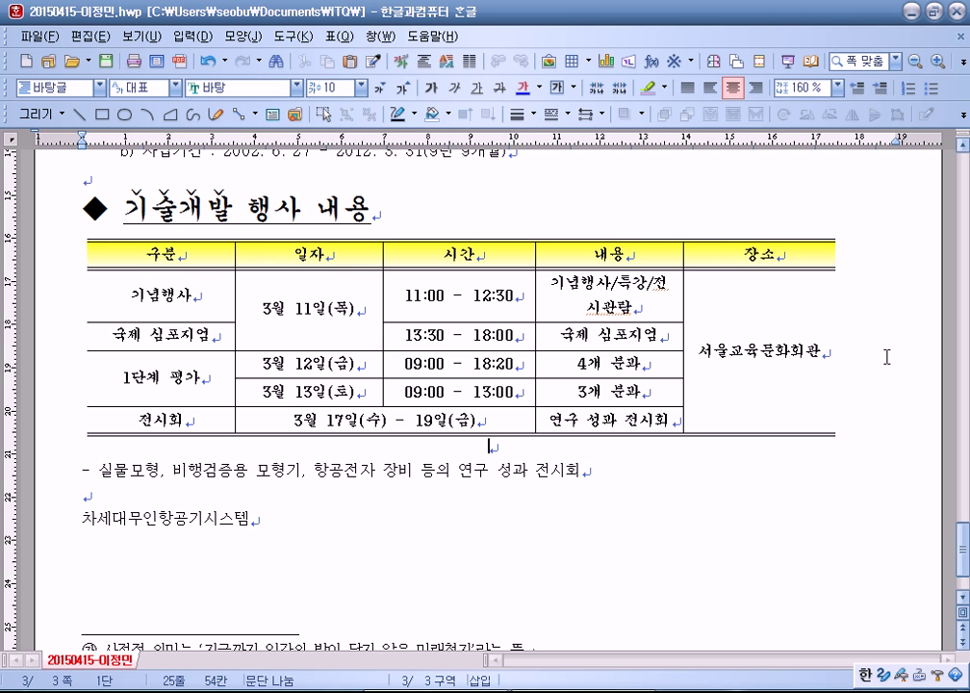
pyautogui.click(744, 240)
pyautogui.moveTo(744, 241); pyautogui.dragTo(756, 217)
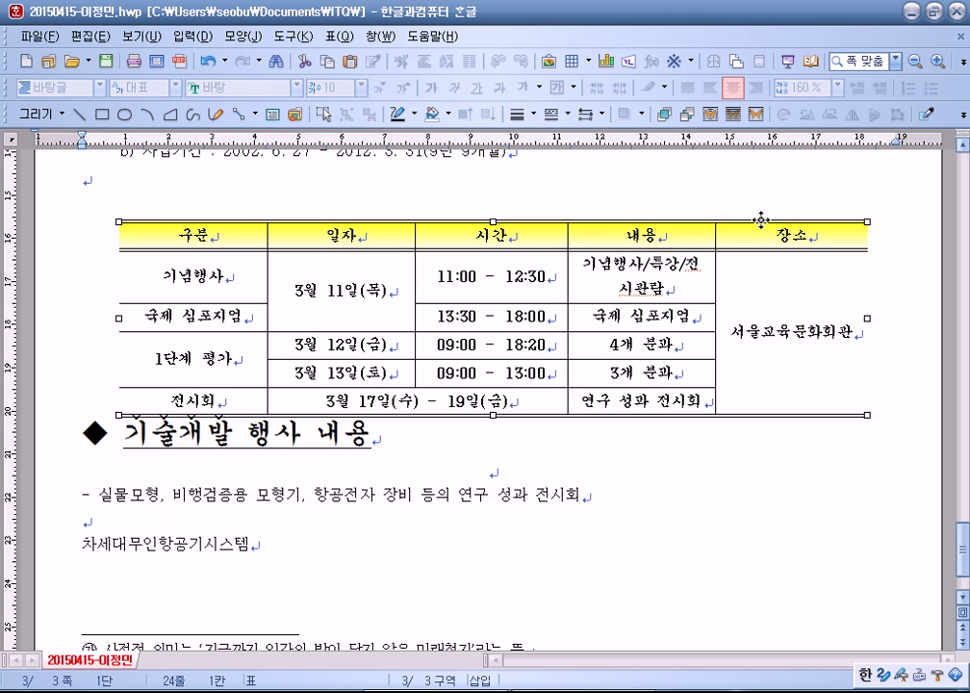
pyautogui.moveTo(743, 275); pyautogui.dragTo(755, 255)
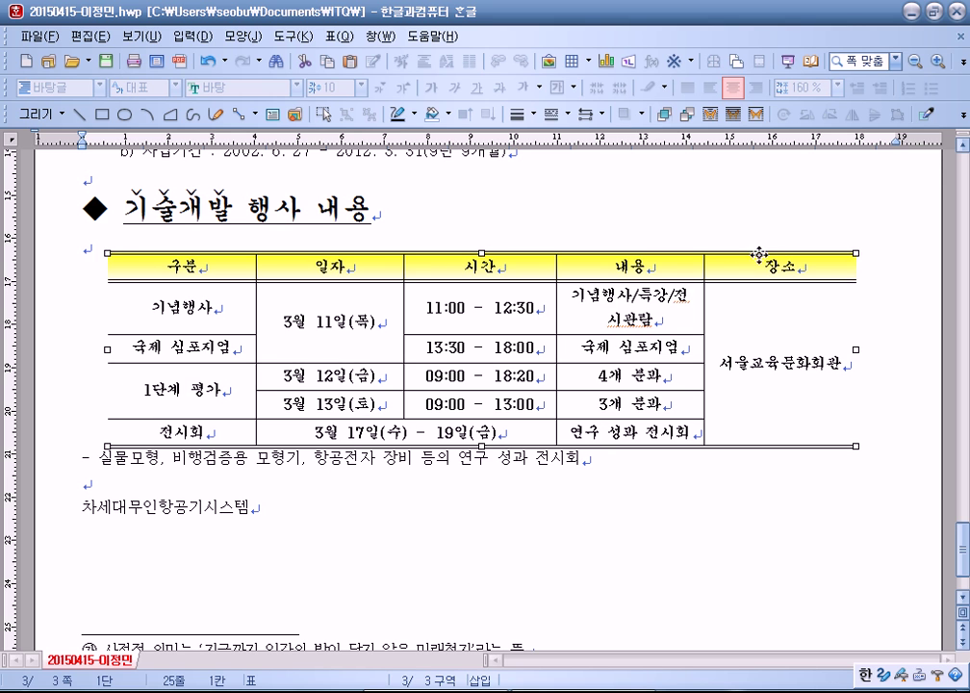
# Step: Turn 글자처럼 취급 back on for the table in 표/셀 속성
pyautogui.click(777, 256)
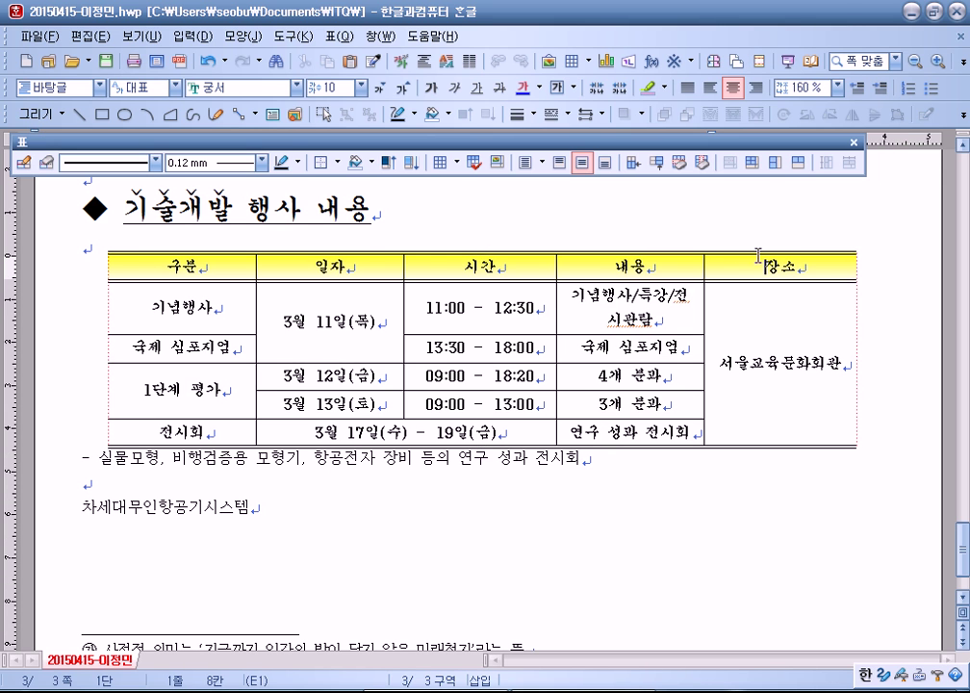
pyautogui.doubleClick(378, 252)
pyautogui.click(258, 274)
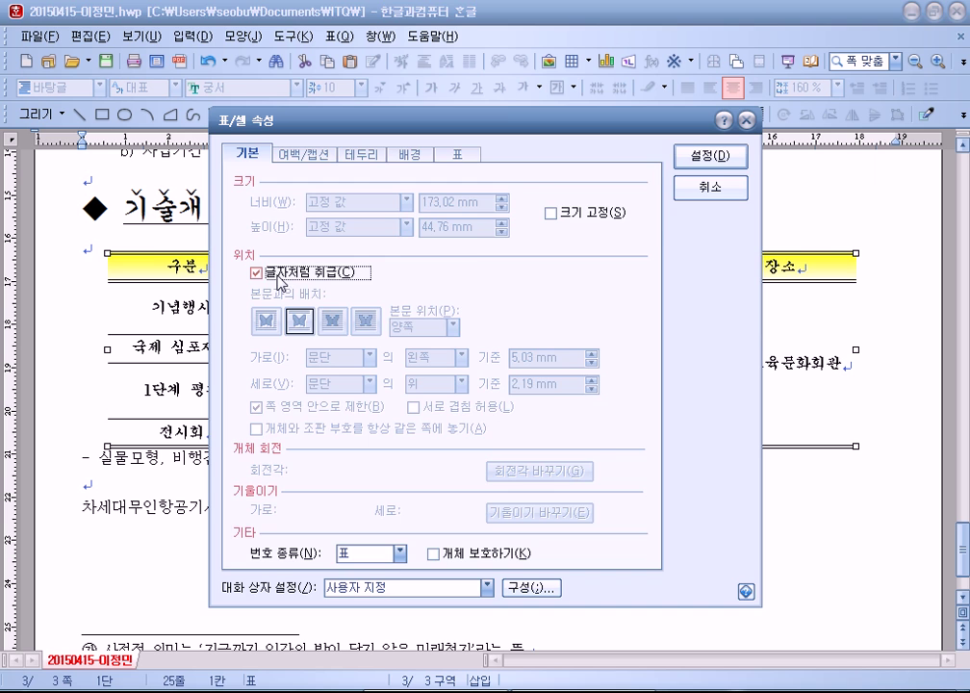
pyautogui.click(702, 169)
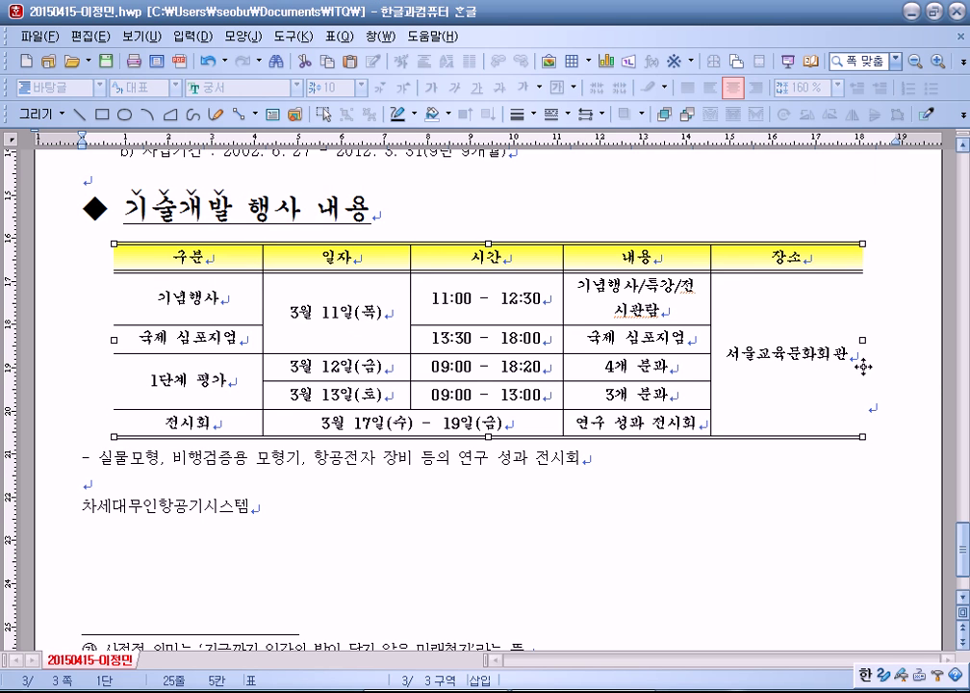
# Step: Try left and right alignment on the table's line
pyautogui.click(908, 388)
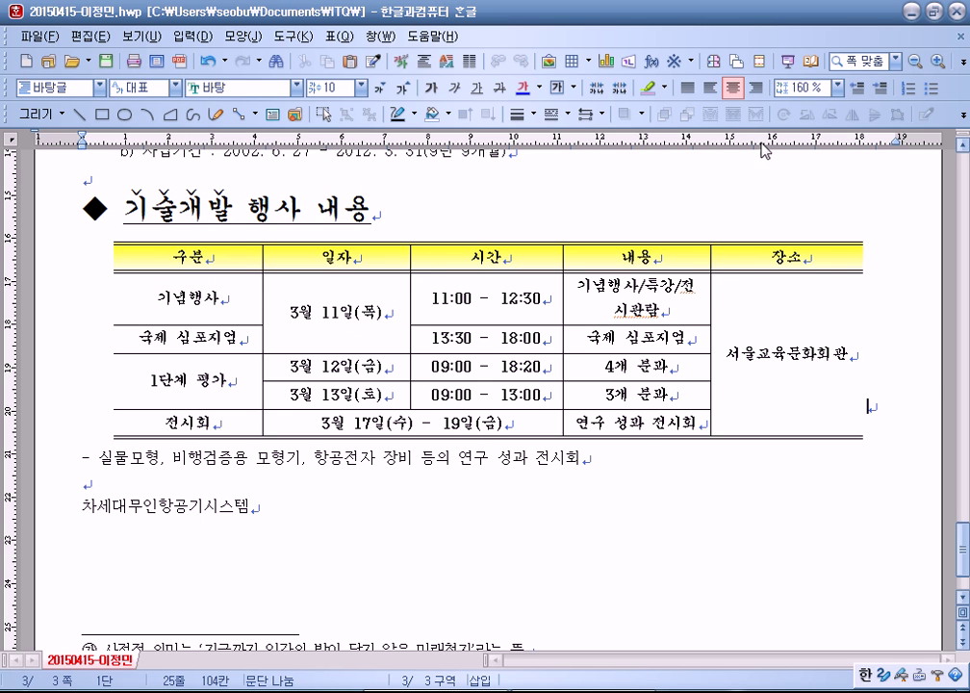
pyautogui.click(708, 89)
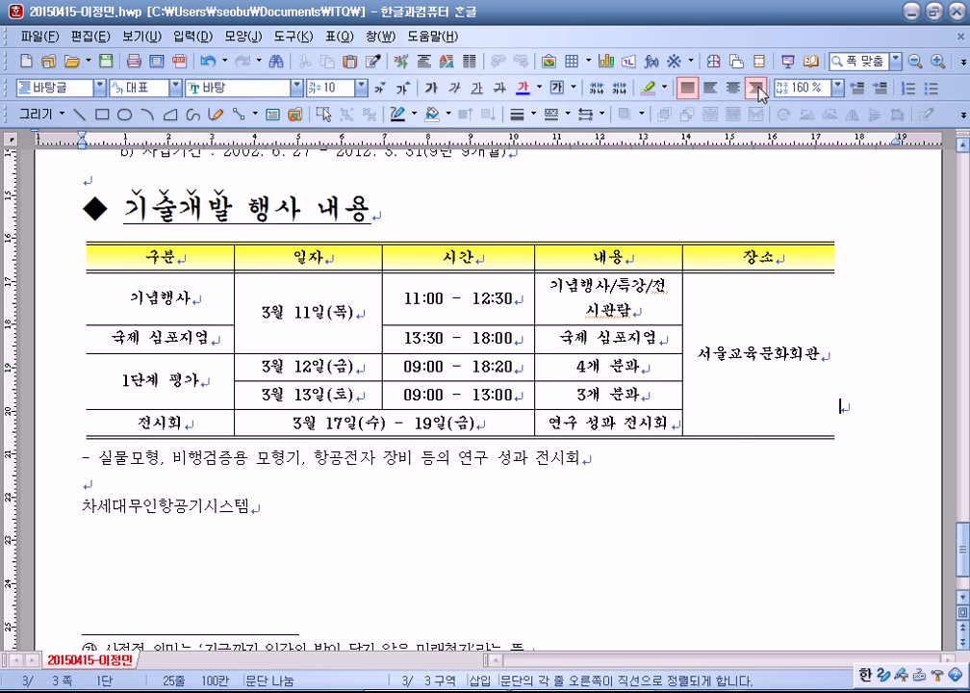
pyautogui.click(755, 88)
# Step: Centre the event table, save the document with Alt+S, and check the title line
pyautogui.click(734, 88)
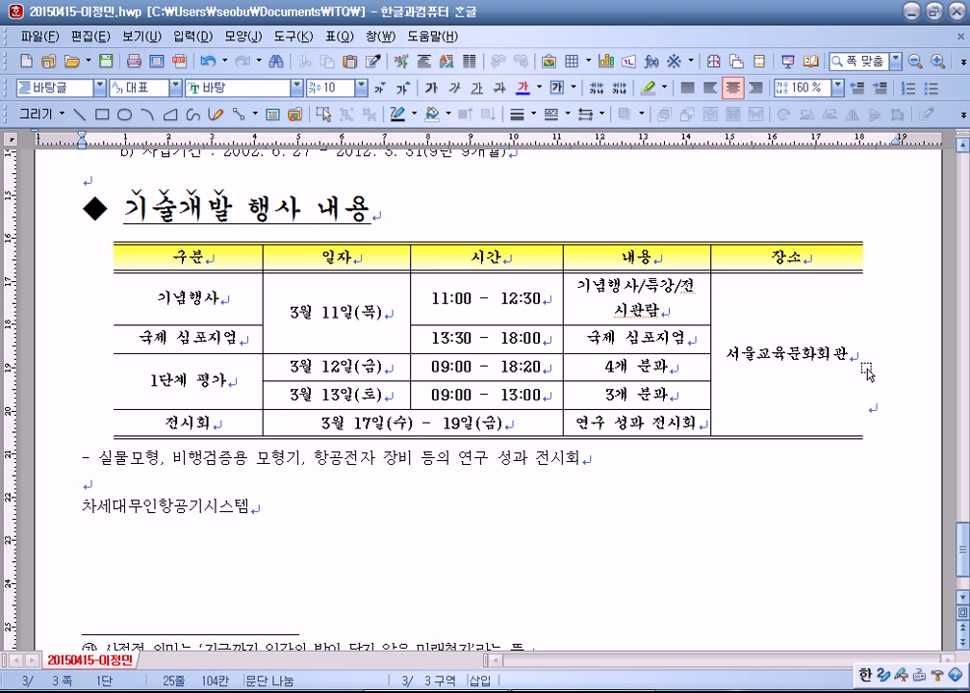
pyautogui.hotkey('alt', 's')
pyautogui.scroll(10, 867, 371)
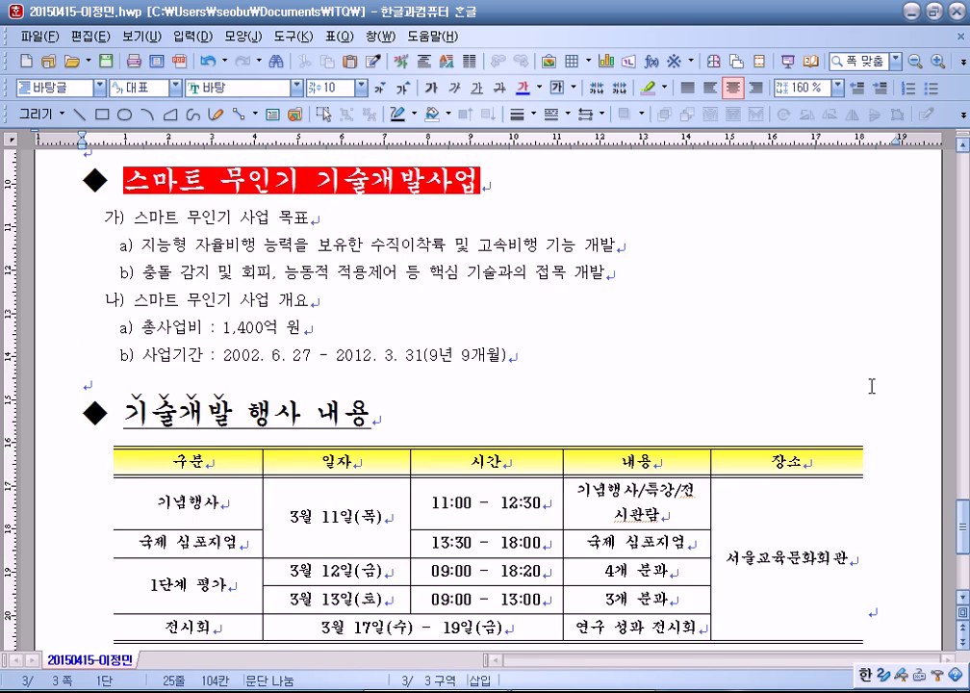
pyautogui.moveTo(776, 266); pyautogui.dragTo(231, 261)
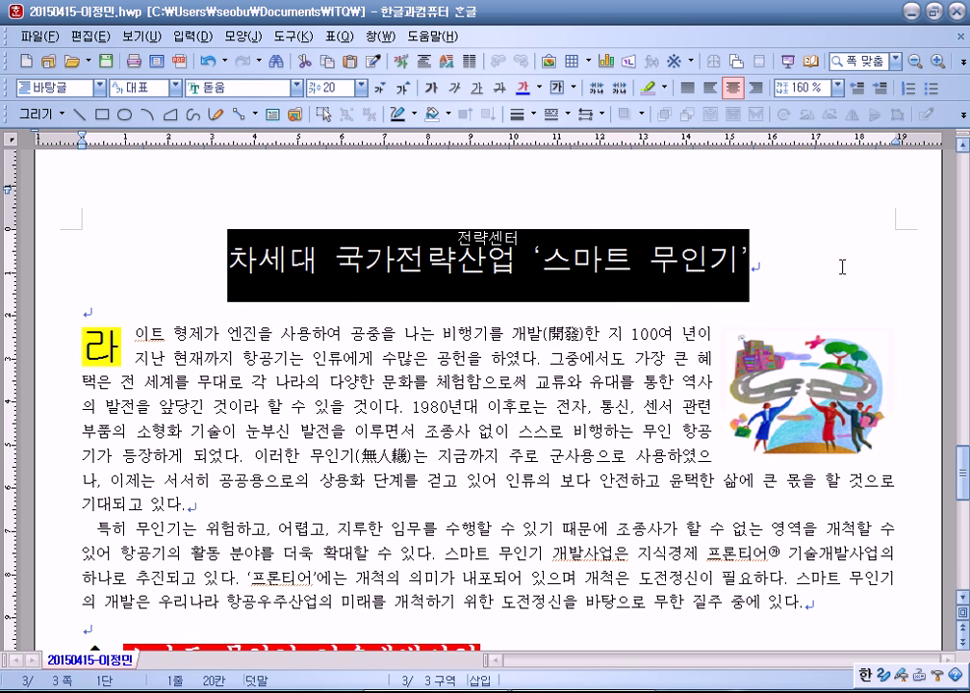
pyautogui.click(746, 261)
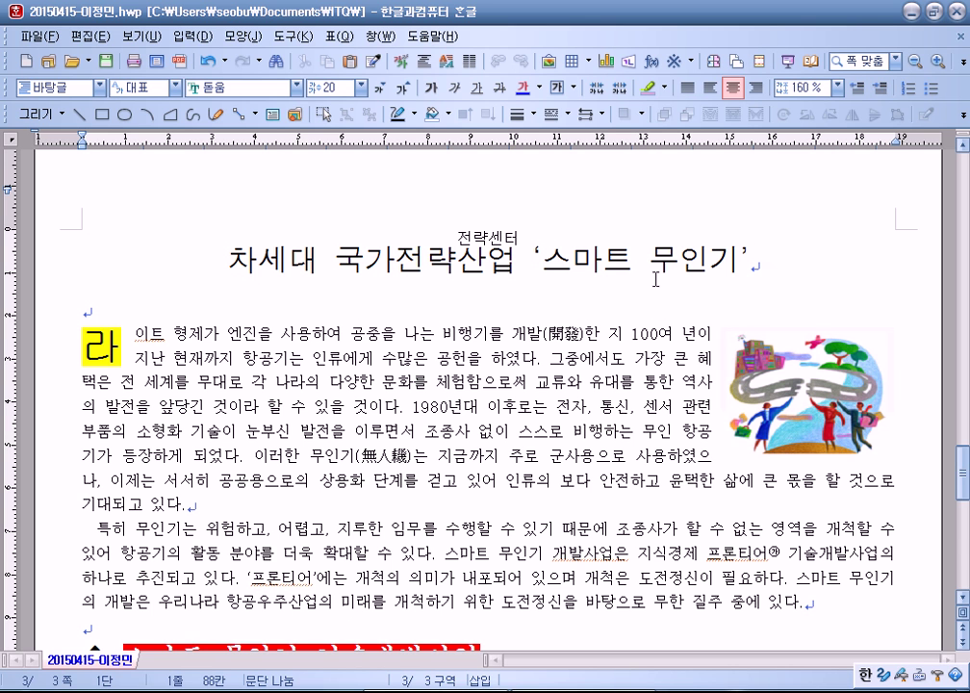
# Step: Re-centre the table after a right-align test and select the 차세대무인항공기시스템 line
pyautogui.scroll(-10, 655, 279)
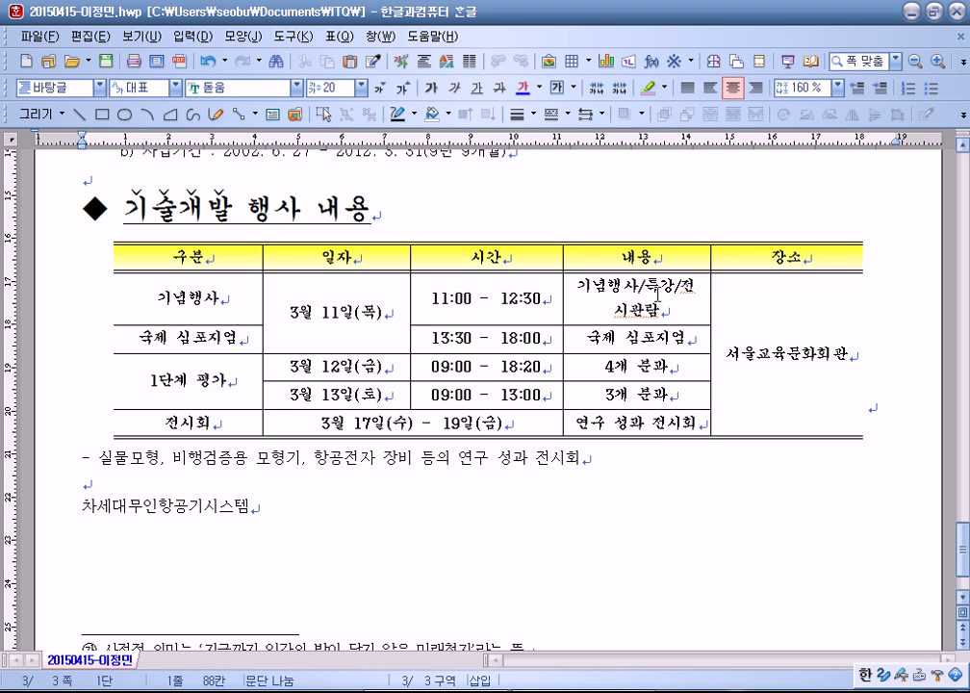
pyautogui.click(885, 412)
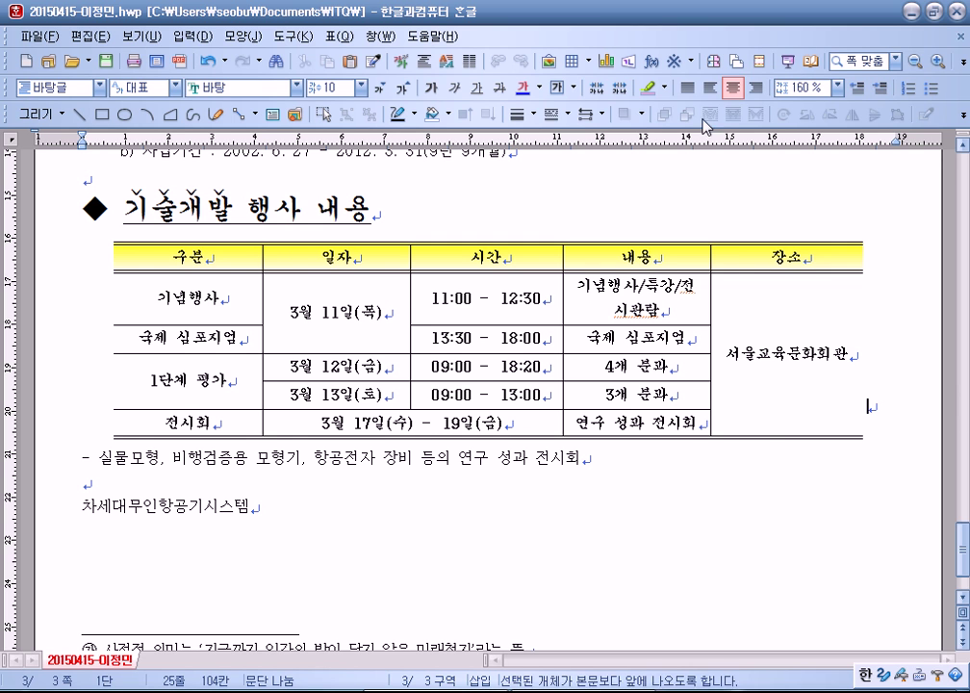
pyautogui.click(756, 88)
pyautogui.click(736, 89)
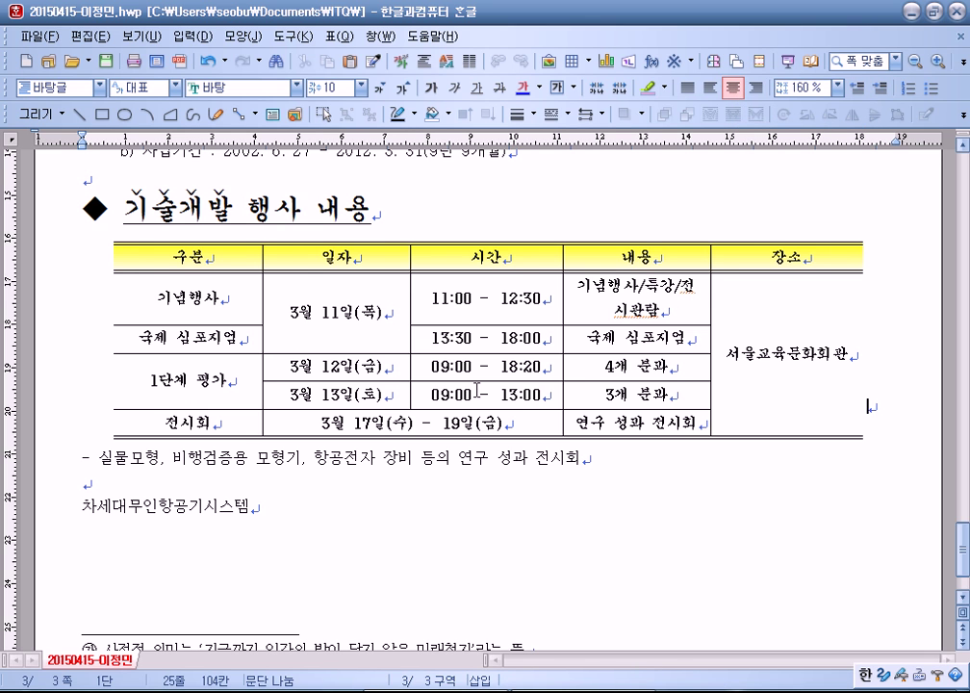
pyautogui.scroll(-2, 616, 385)
pyautogui.moveTo(250, 407); pyautogui.dragTo(63, 405)
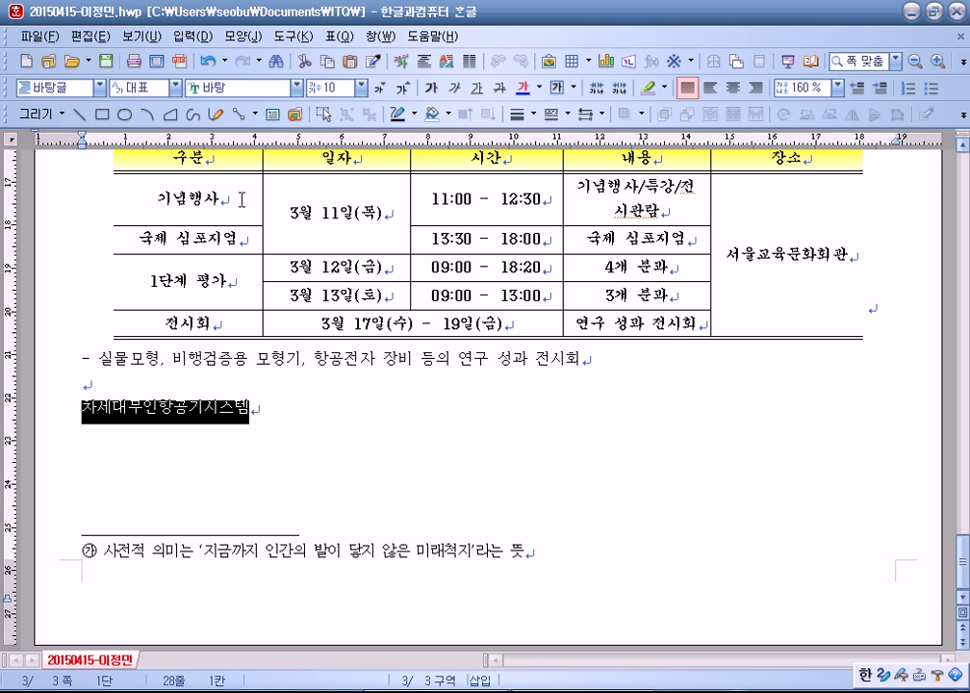
# Step: Set the 차세대무인항공기시스템 line to 돋움체, enlarge it to size 25, and centre it
pyautogui.click(236, 87)
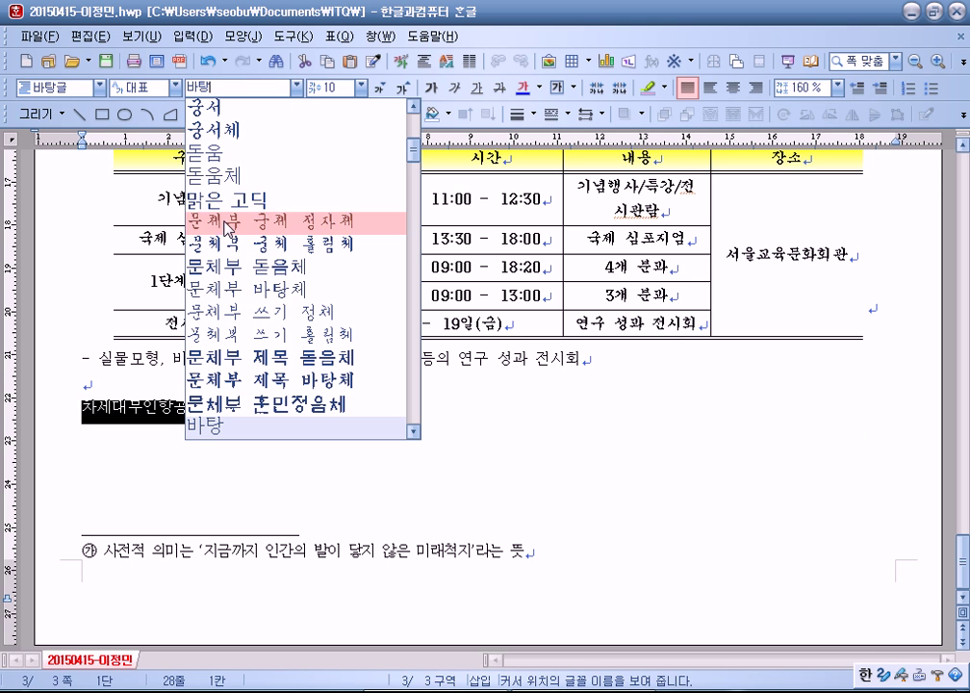
pyautogui.click(219, 179)
pyautogui.click(408, 88)
pyautogui.click(408, 88)
pyautogui.click(408, 88)
pyautogui.click(408, 89)
pyautogui.click(409, 89)
pyautogui.click(408, 88)
pyautogui.click(408, 89)
pyautogui.click(408, 89)
pyautogui.click(408, 89)
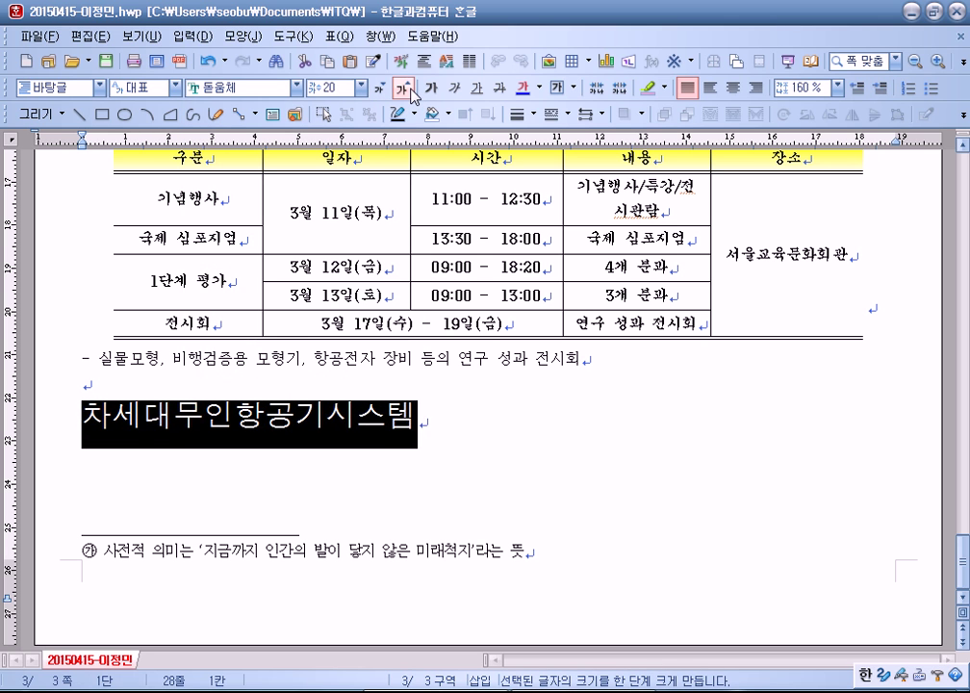
pyautogui.click(408, 88)
pyautogui.click(408, 89)
pyautogui.click(408, 88)
pyautogui.click(408, 89)
pyautogui.click(408, 88)
pyautogui.click(408, 88)
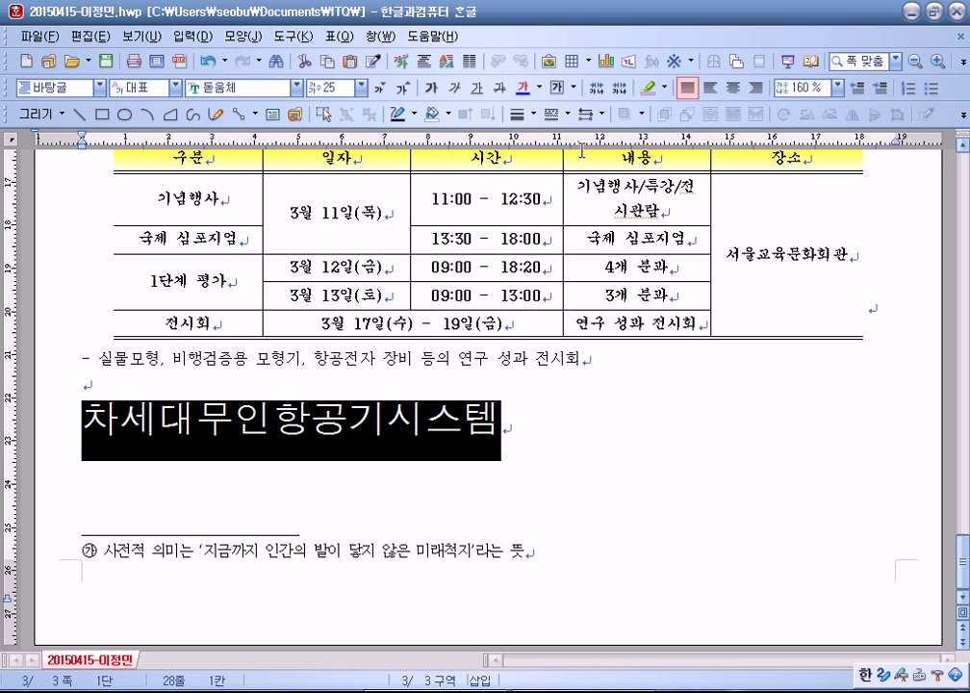
pyautogui.click(733, 87)
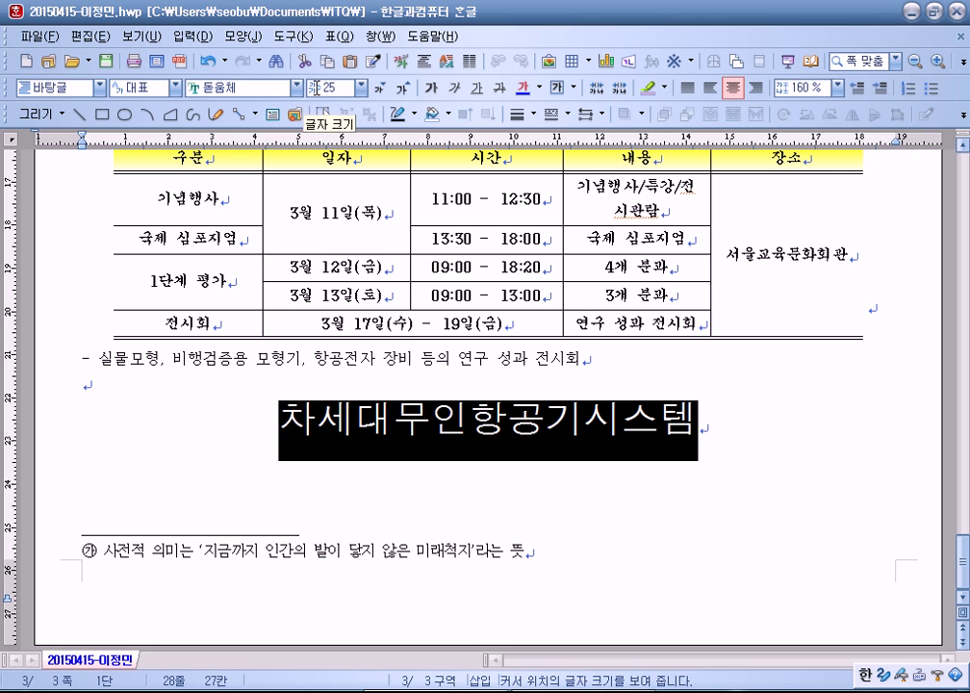
# Step: Switch the 차세대무인항공기시스템 line's font to 돋움
pyautogui.click(279, 90)
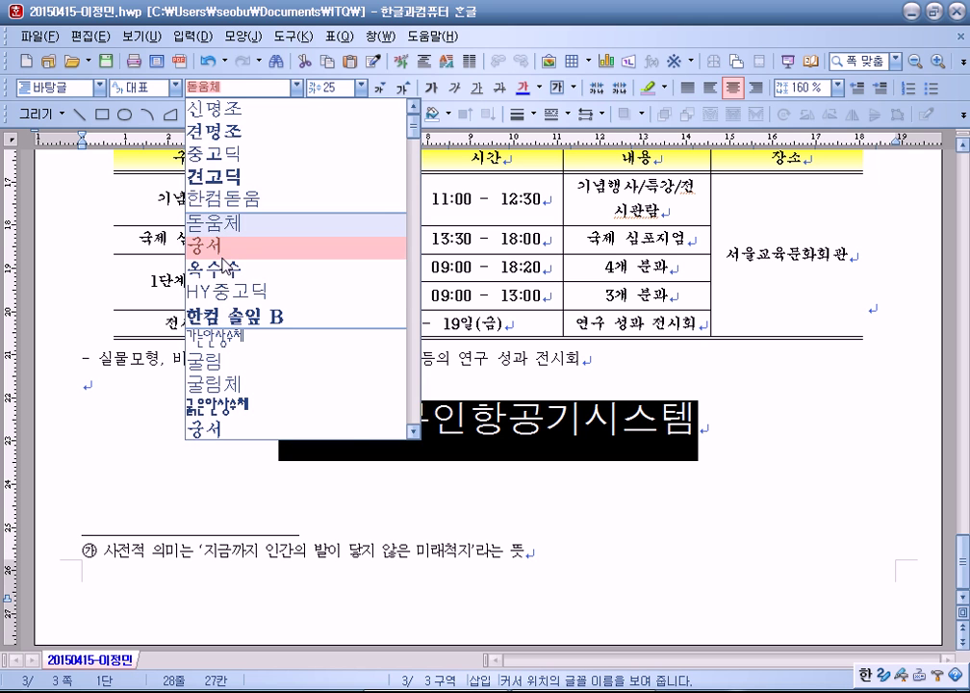
pyautogui.scroll(-4, 239, 269)
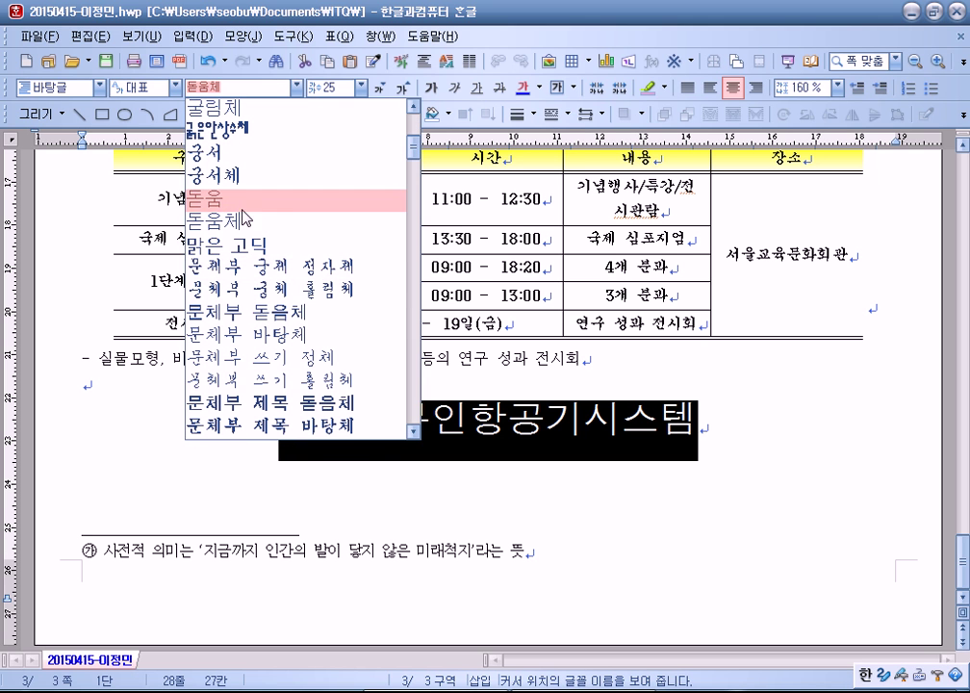
pyautogui.click(243, 200)
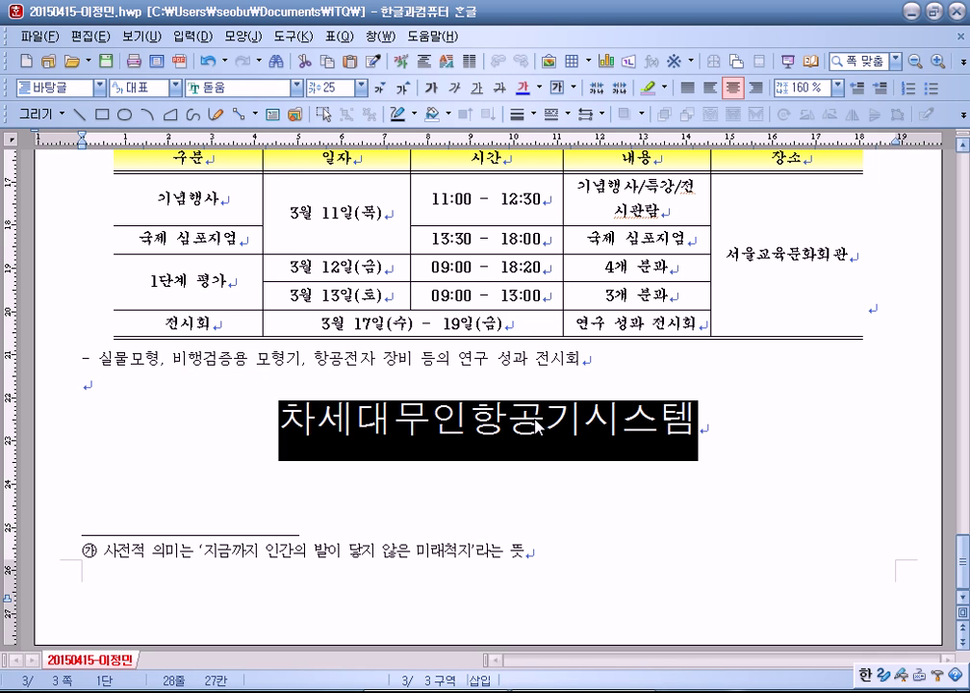
# Step: Test font sizes 12 and 14, then settle the line's text at 25 pt
pyautogui.click(402, 89)
pyautogui.hotkey('ctrl', 'z')
pyautogui.click(361, 87)
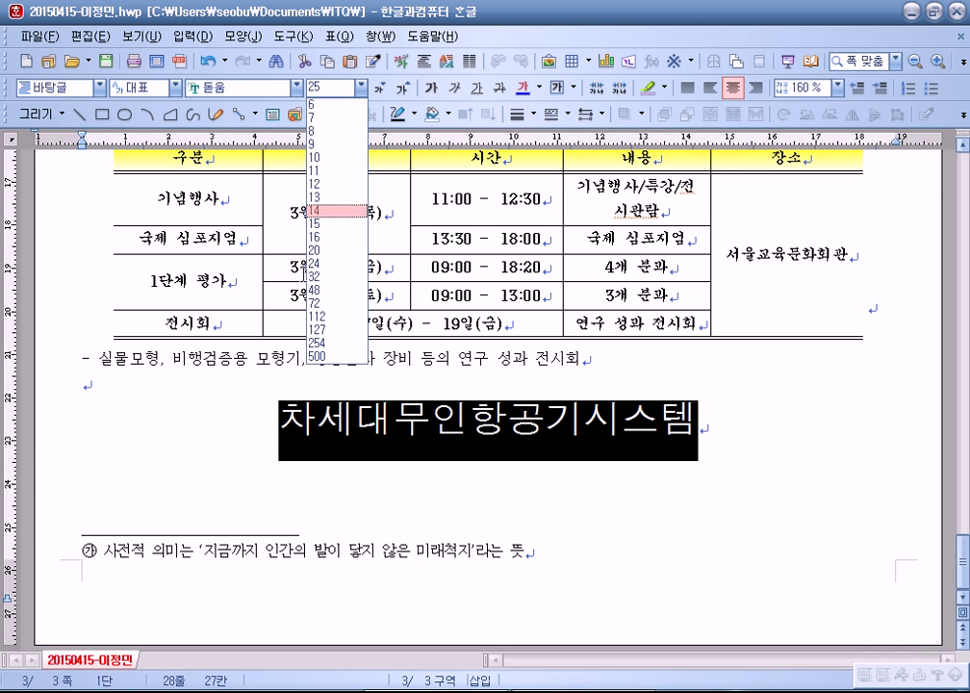
pyautogui.click(315, 183)
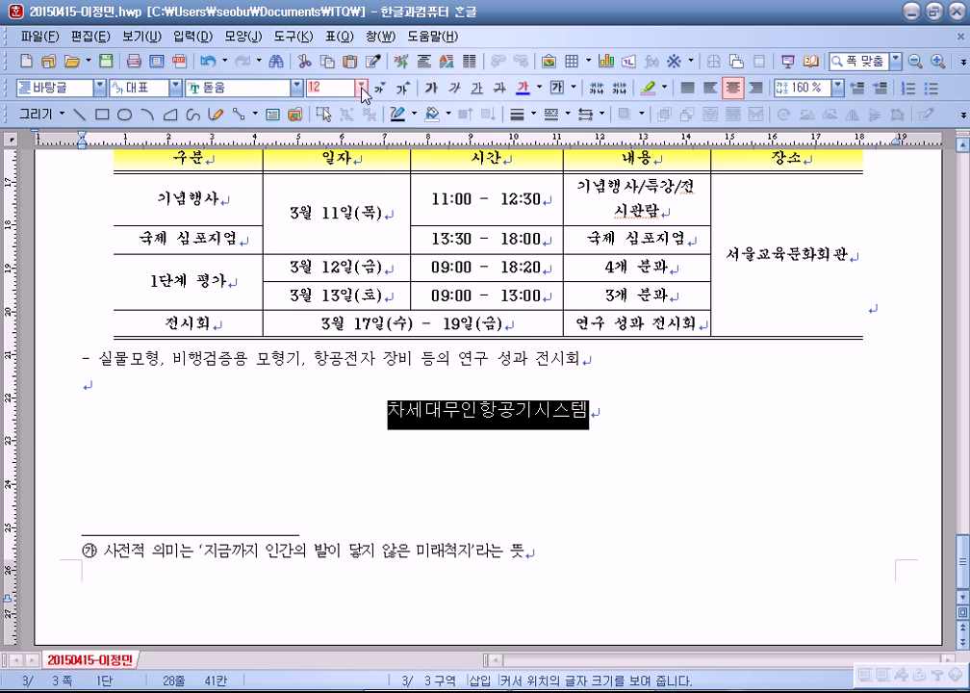
pyautogui.click(361, 87)
pyautogui.click(318, 210)
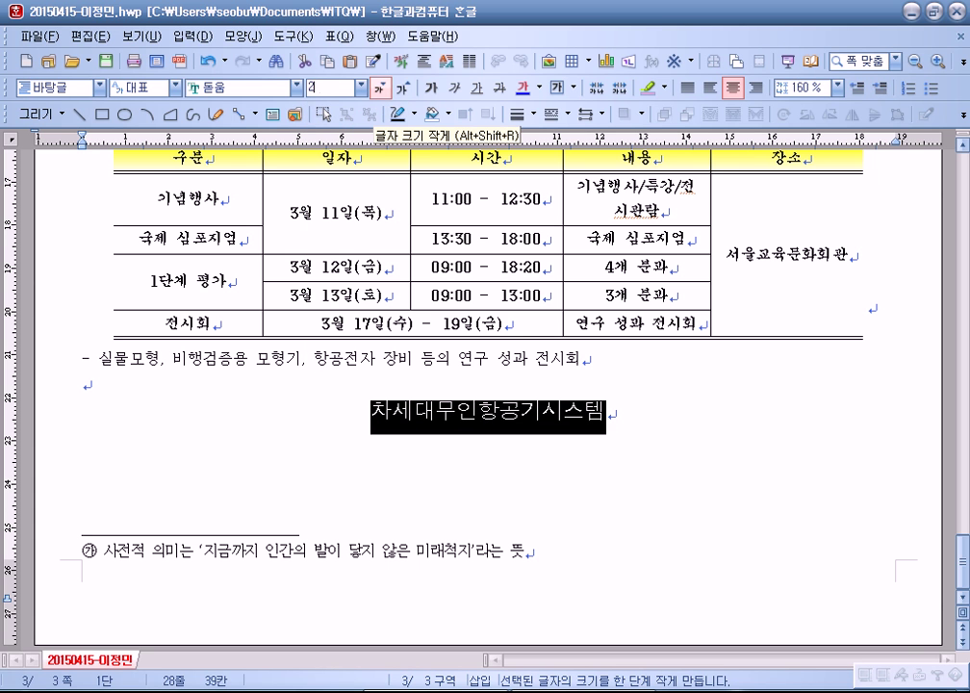
pyautogui.press('Return')
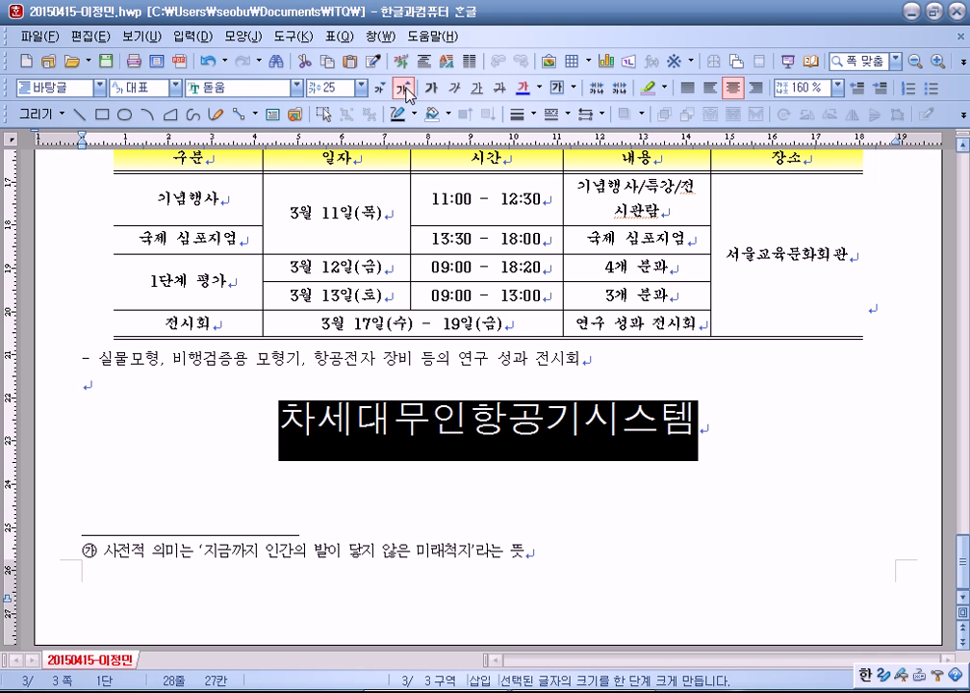
pyautogui.click(405, 89)
pyautogui.click(405, 89)
pyautogui.click(405, 88)
pyautogui.hotkey('alt', 'shift', 'r')
pyautogui.hotkey('alt', 'shift', 'r')
pyautogui.hotkey('alt', 'shift', 'r')
pyautogui.hotkey('alt', 'shift', 'r')
pyautogui.hotkey('alt', 'shift', 'r')
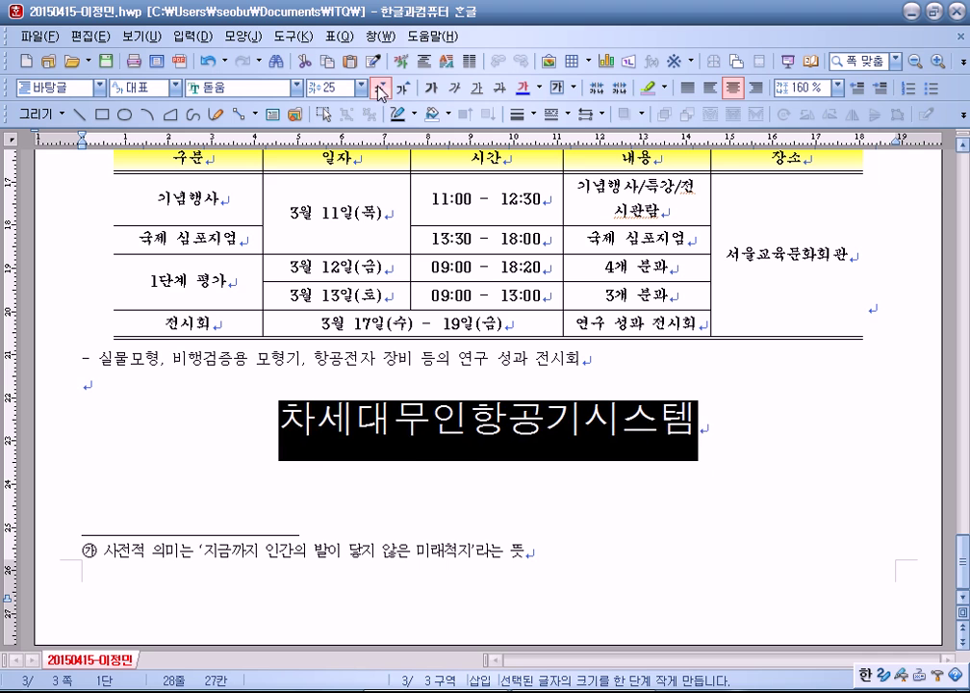
pyautogui.click(405, 88)
pyautogui.click(406, 89)
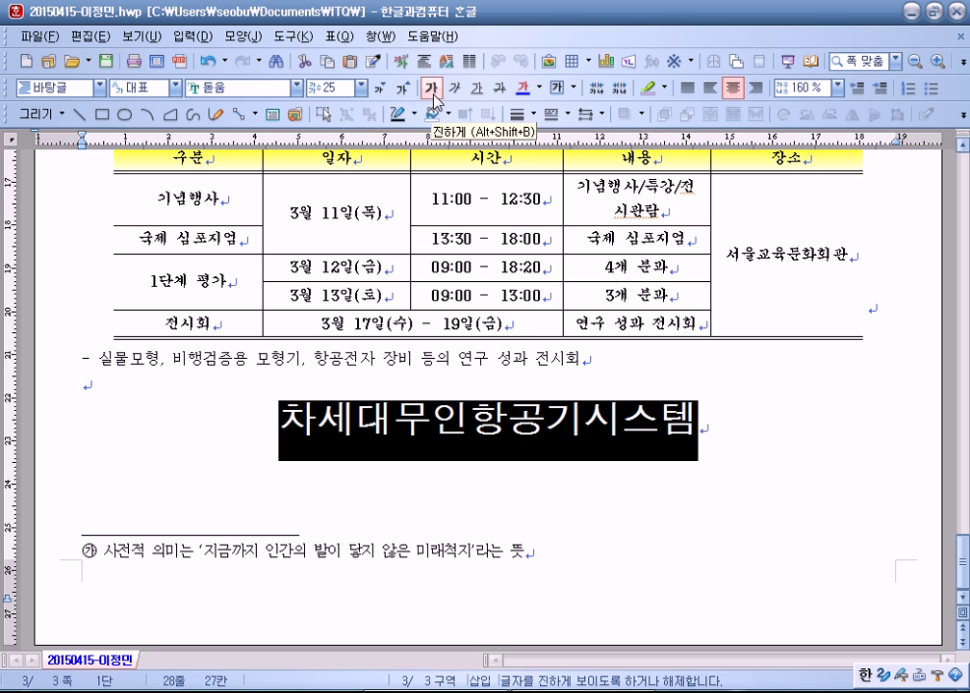
# Step: Make the 차세대무인항공기시스템 title bold
pyautogui.click(433, 100)
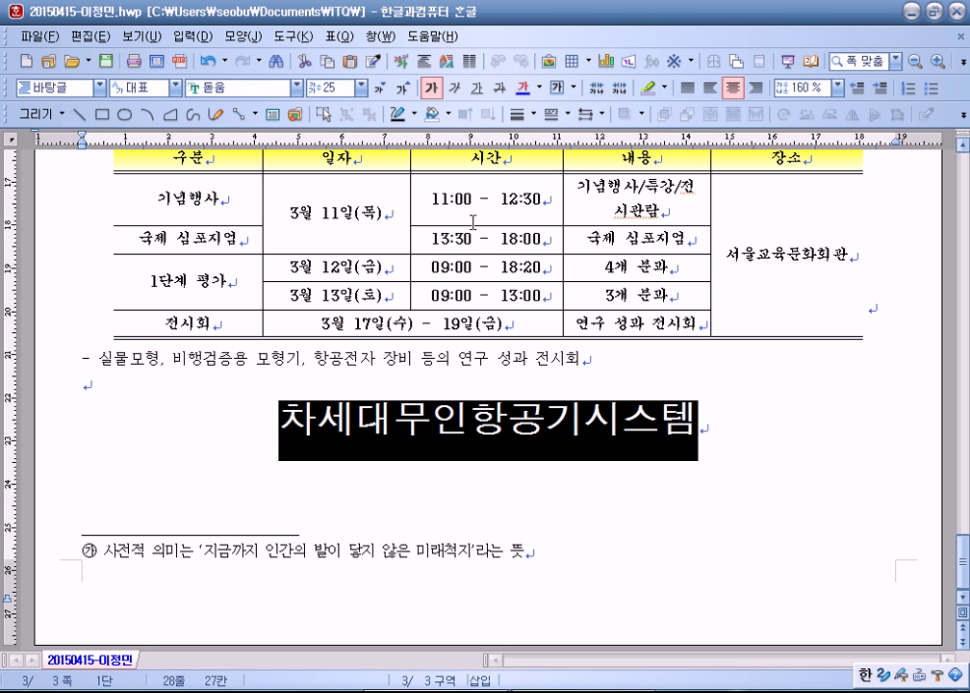
pyautogui.click(255, 37)
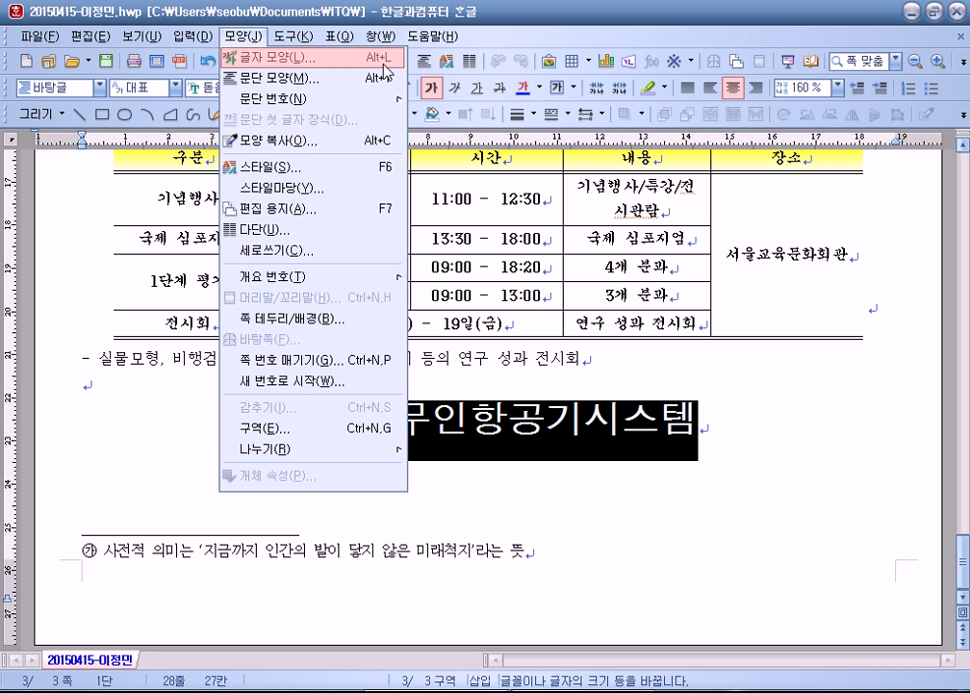
pyautogui.click(554, 14)
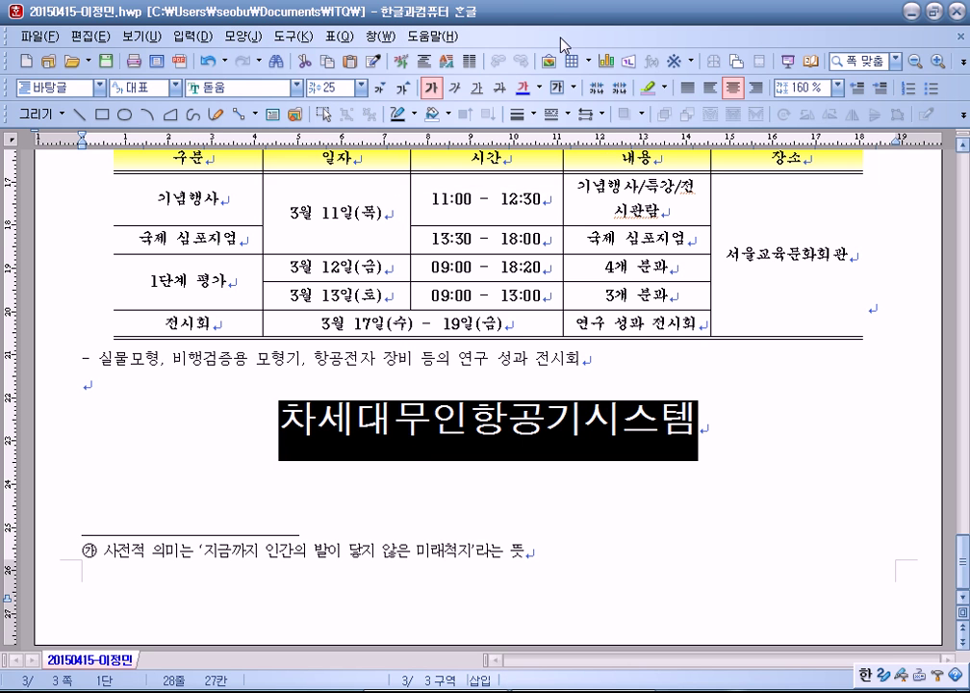
pyautogui.hotkey('alt', 'l')
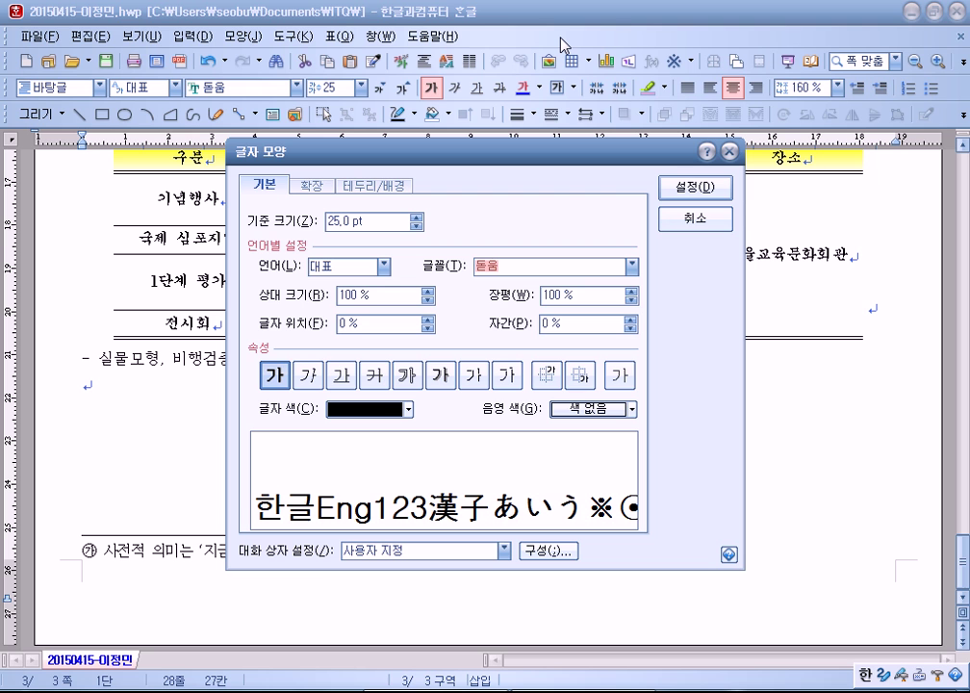
pyautogui.press('Return')
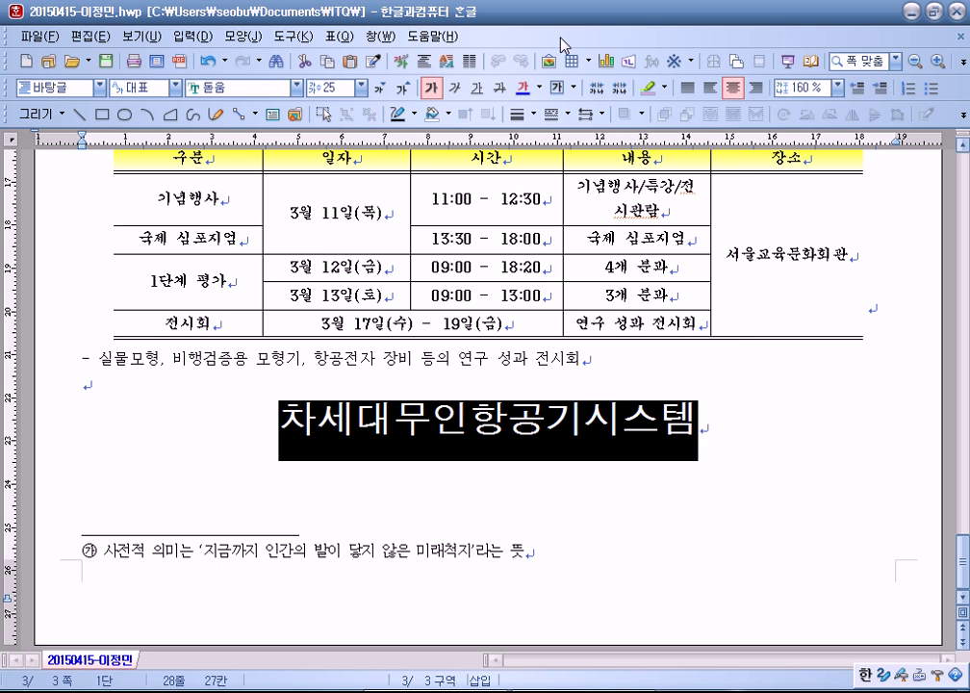
# Step: Narrow the title's 장평 to 90% in 글자 모양, then deselect it
pyautogui.click(252, 36)
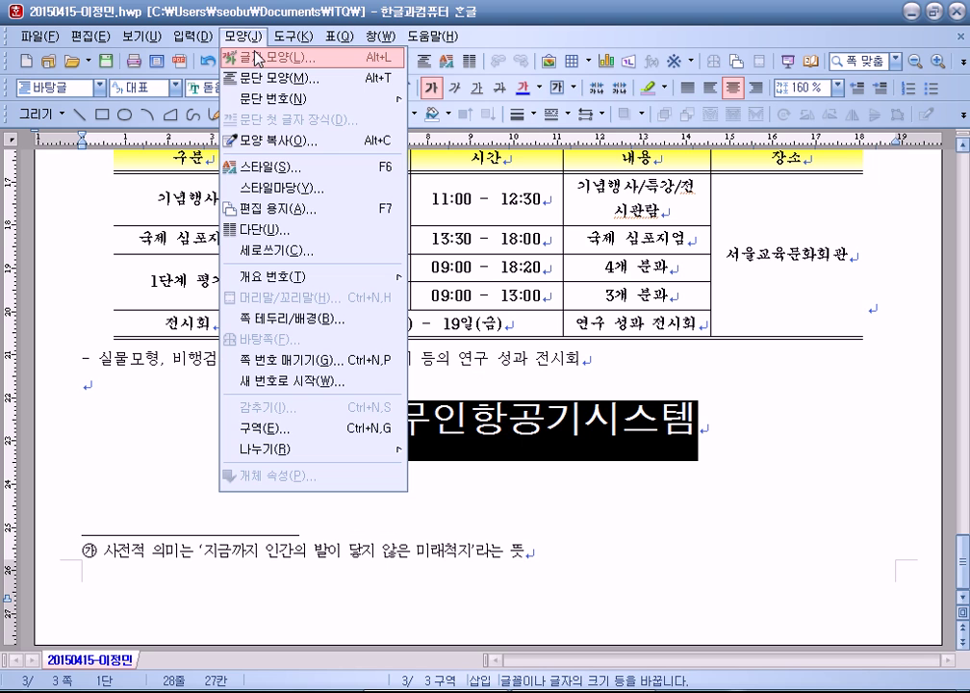
pyautogui.click(257, 57)
pyautogui.moveTo(422, 156); pyautogui.dragTo(503, 51)
pyautogui.moveTo(679, 174); pyautogui.dragTo(605, 178)
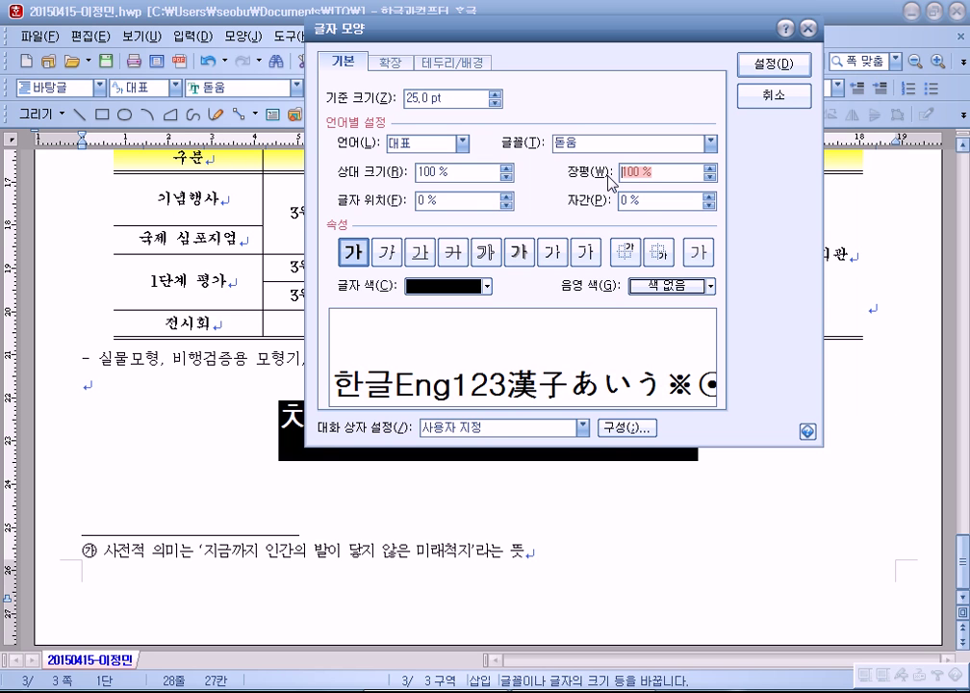
pyautogui.write('90')
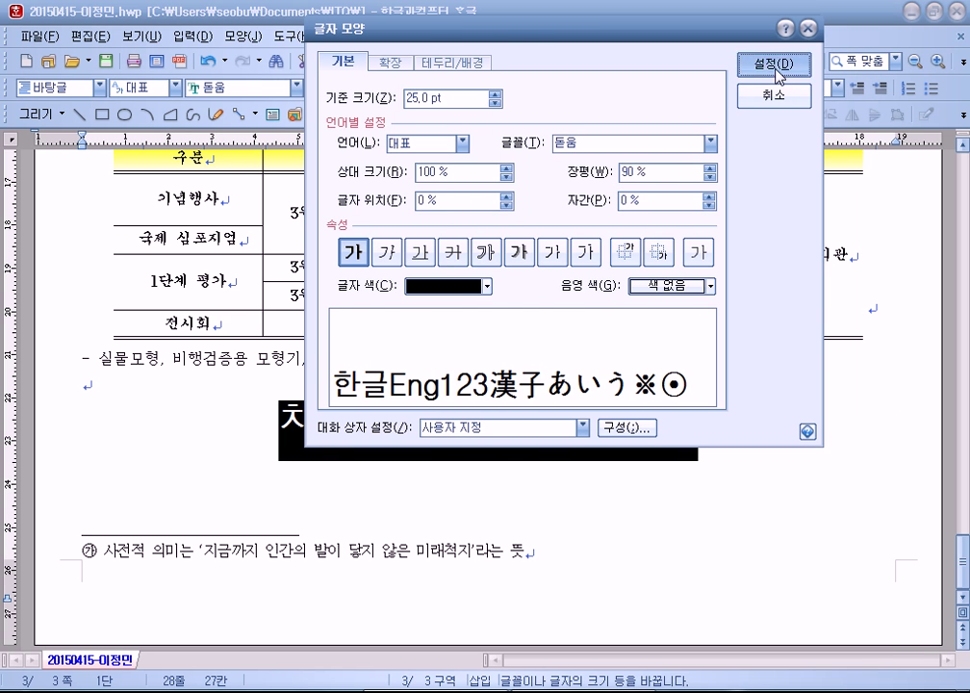
pyautogui.click(785, 68)
pyautogui.click(714, 423)
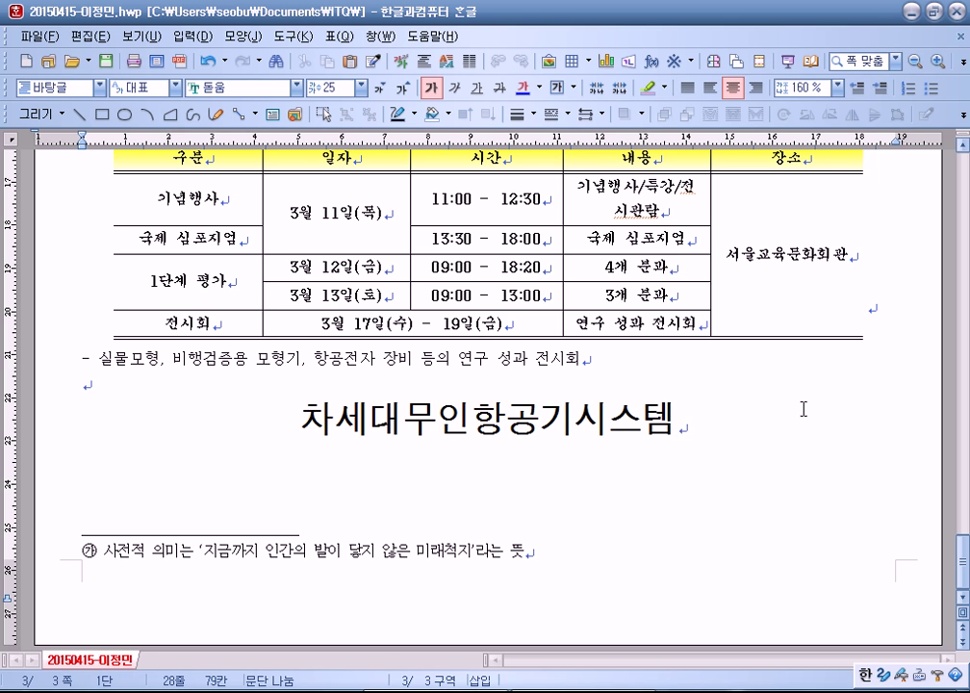
# Step: Open Notepad and type the note '장평 : 글자 높이에 대한 넓이의 비율'
pyautogui.press('super')
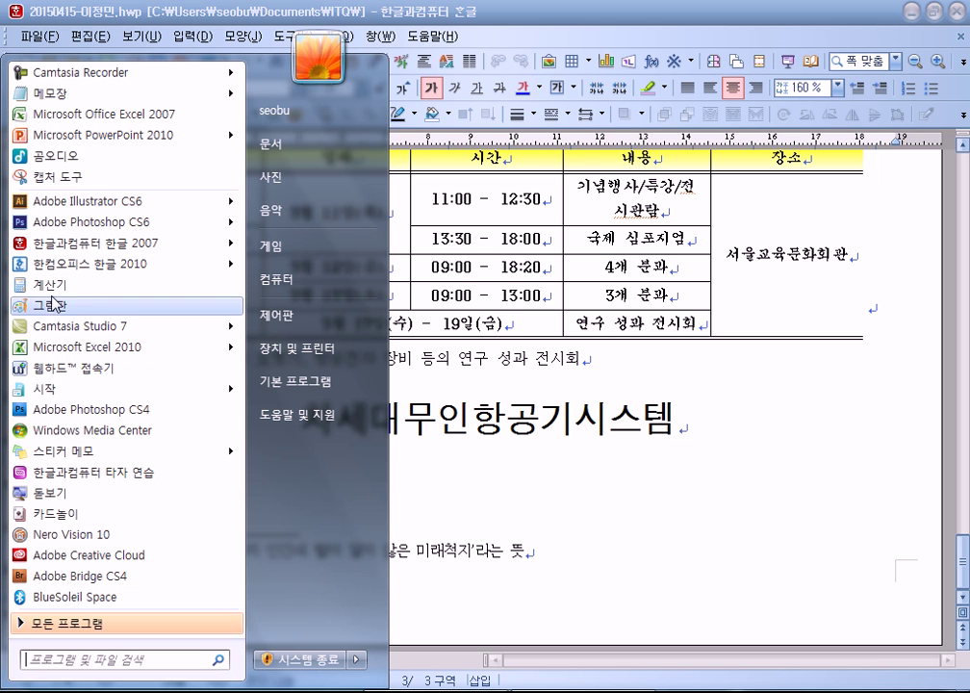
pyautogui.click(72, 97)
pyautogui.write('wkd')
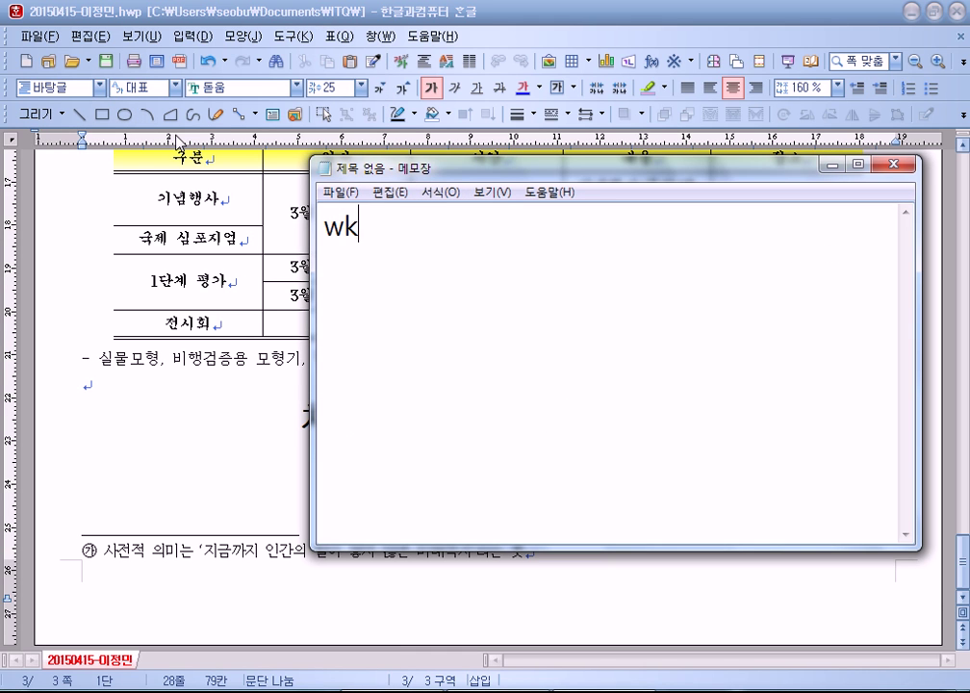
pyautogui.press('BackSpace')
pyautogui.press('BackSpace')
pyautogui.press('BackSpace')
pyautogui.press('Hangul')
pyautogui.write('장')
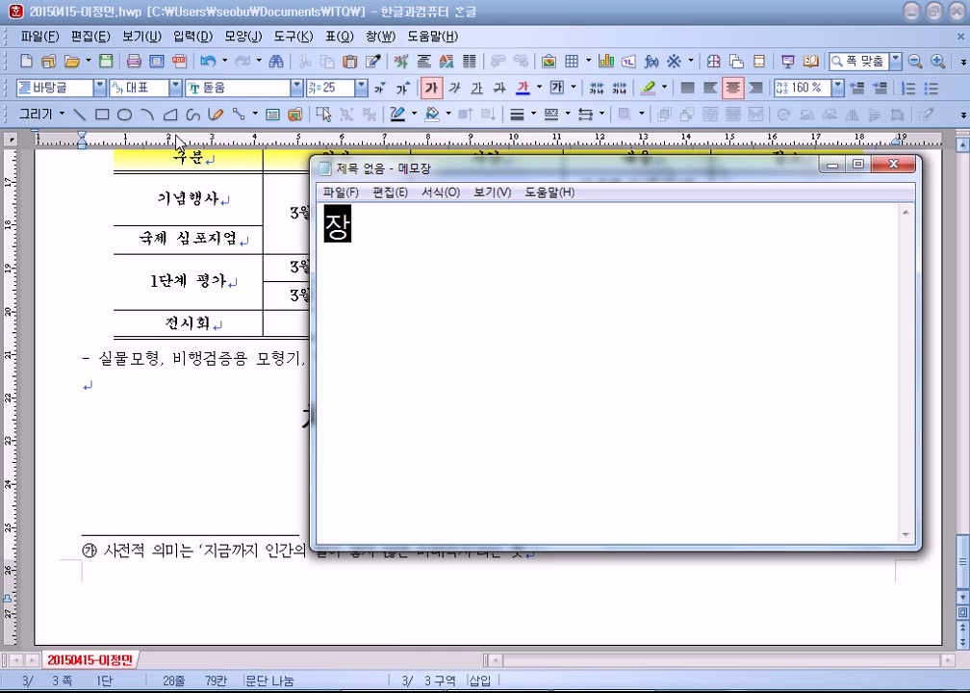
pyautogui.write('펴ㅇ : ㅋ')
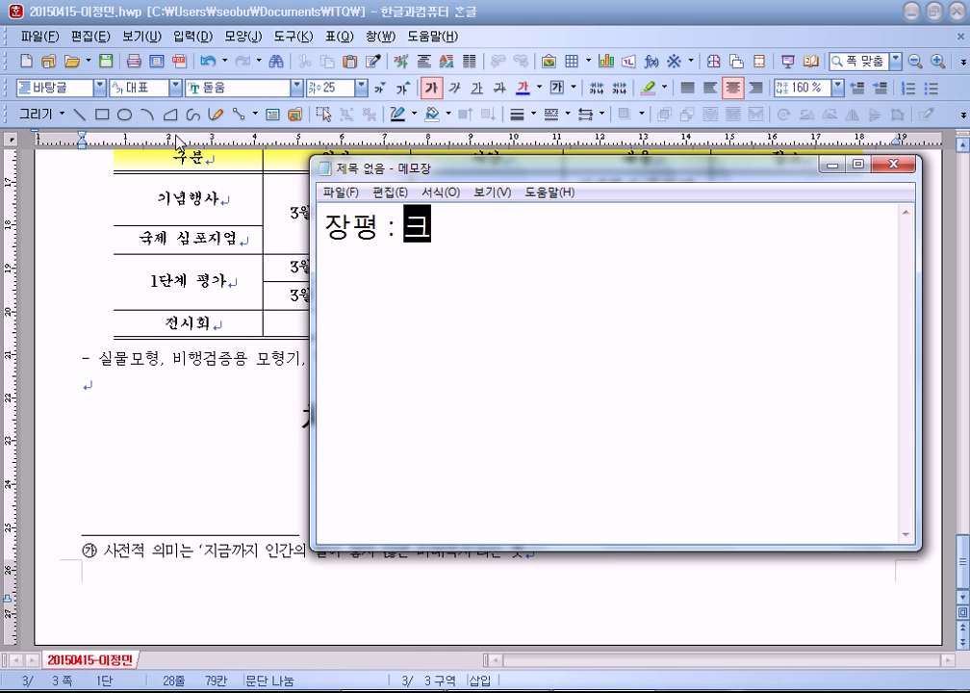
pyautogui.write('ㅡㄹ자 높이')
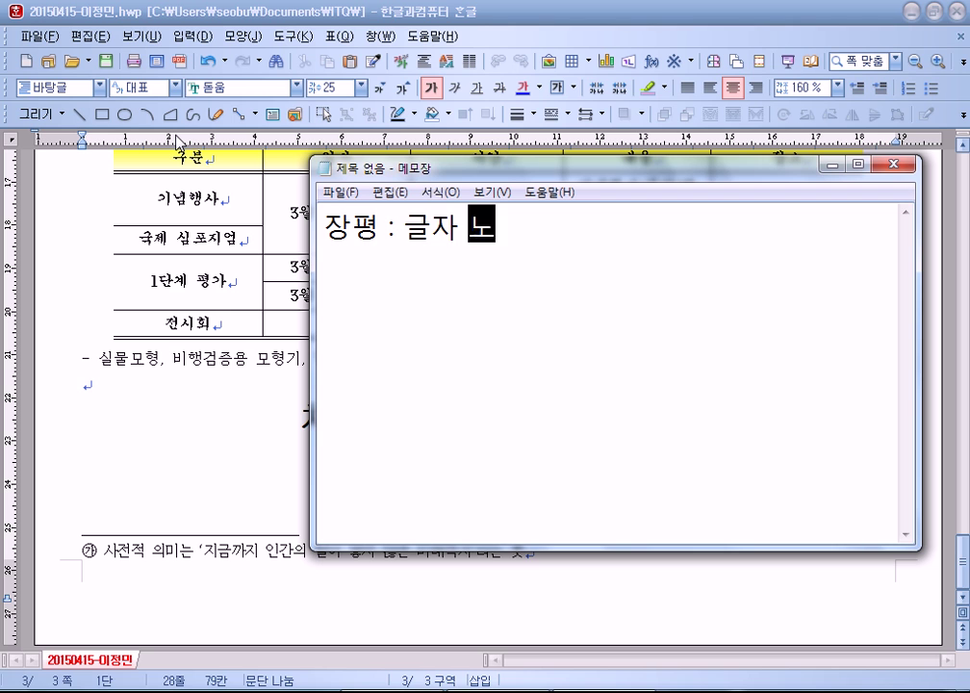
pyautogui.write('에 대한 ')
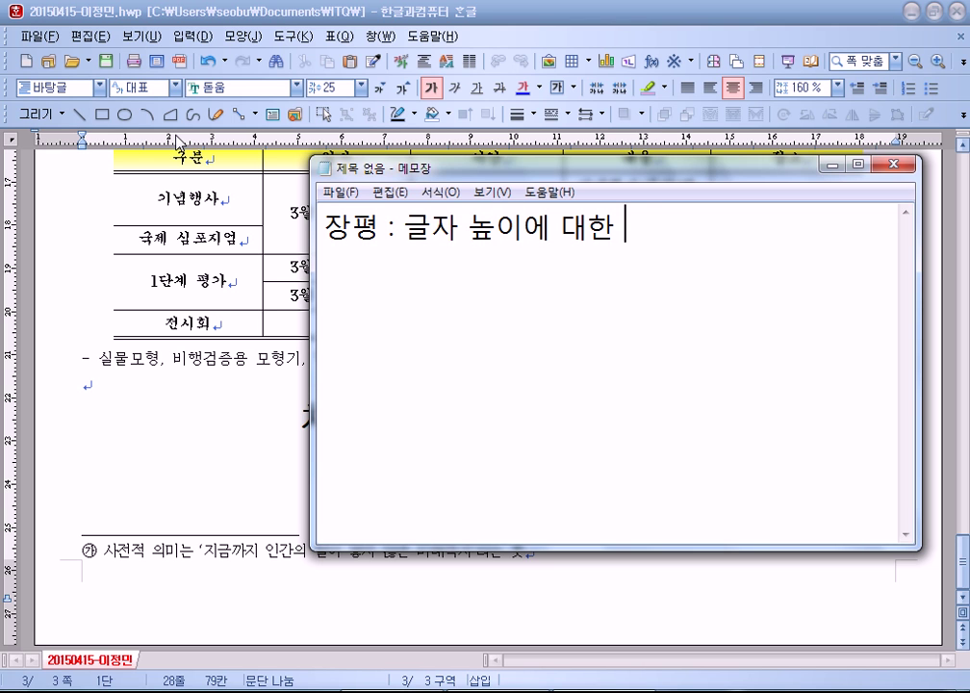
pyautogui.write('넓ㅣ의 비율')
pyautogui.press('Return')
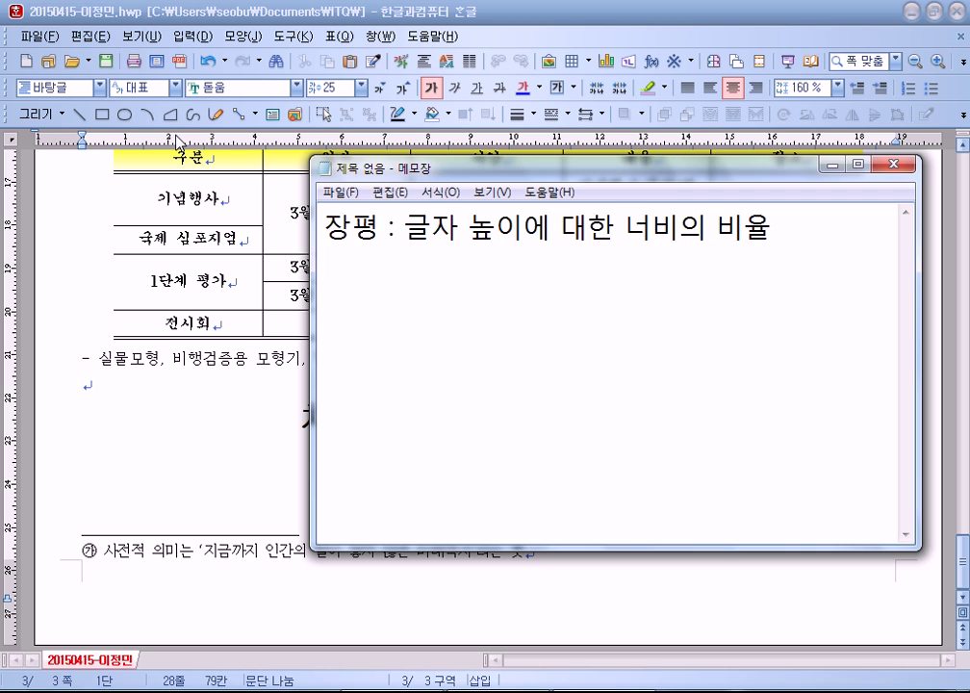
# Step: Add the lines '글꼴의 크기 : 20 Point' and '장평 : 100%' to the note
pyautogui.write('ㄱ')
pyautogui.press('BackSpace')
pyautogui.press('Return')
pyautogui.write('글')
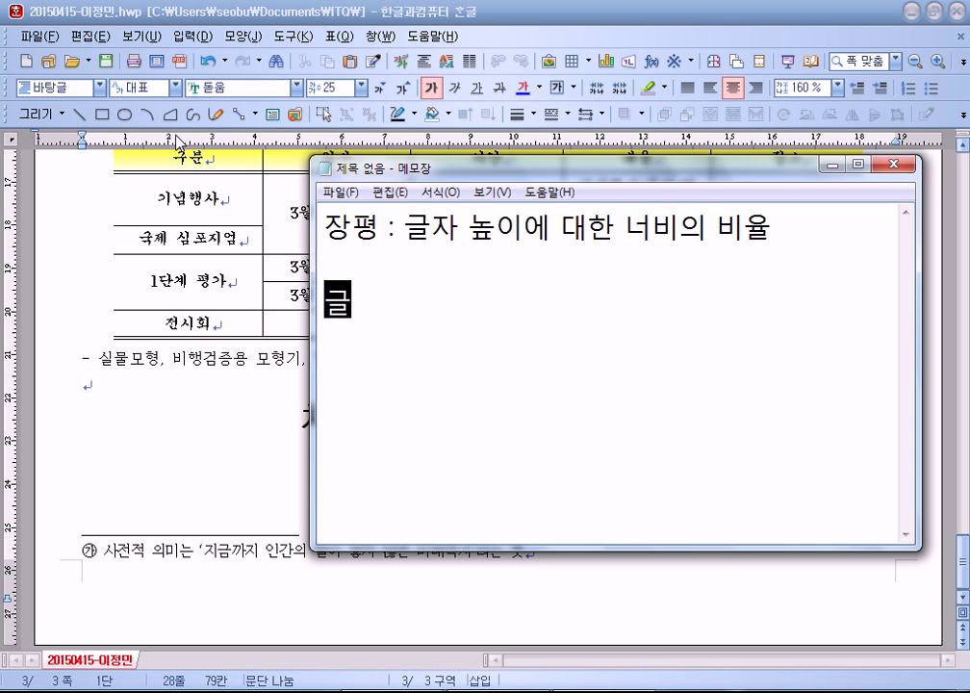
pyautogui.write('꼴의 크기')
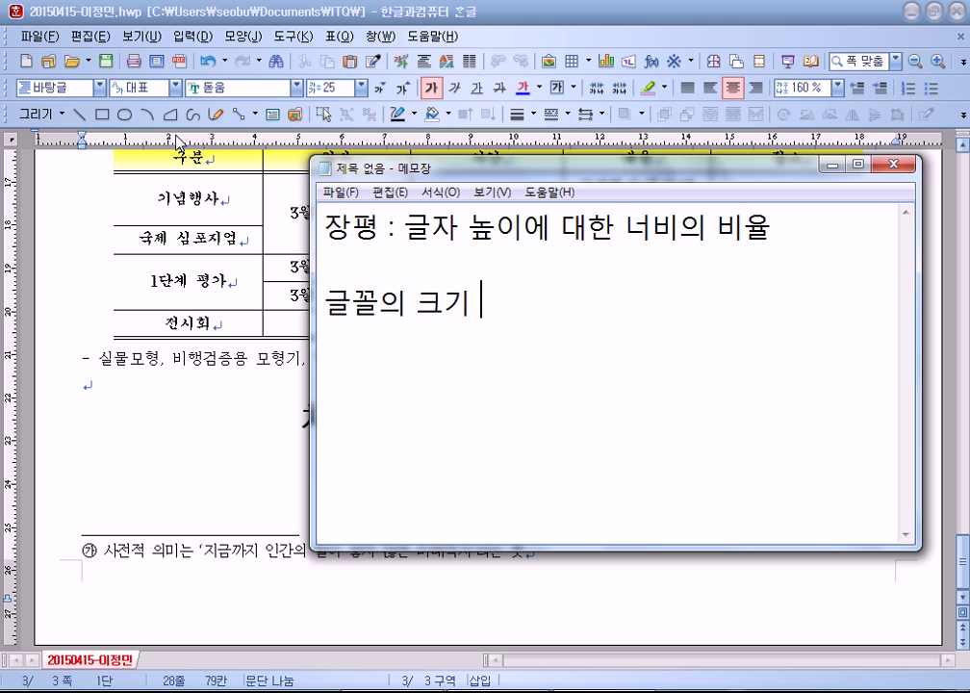
pyautogui.write(' : 20')
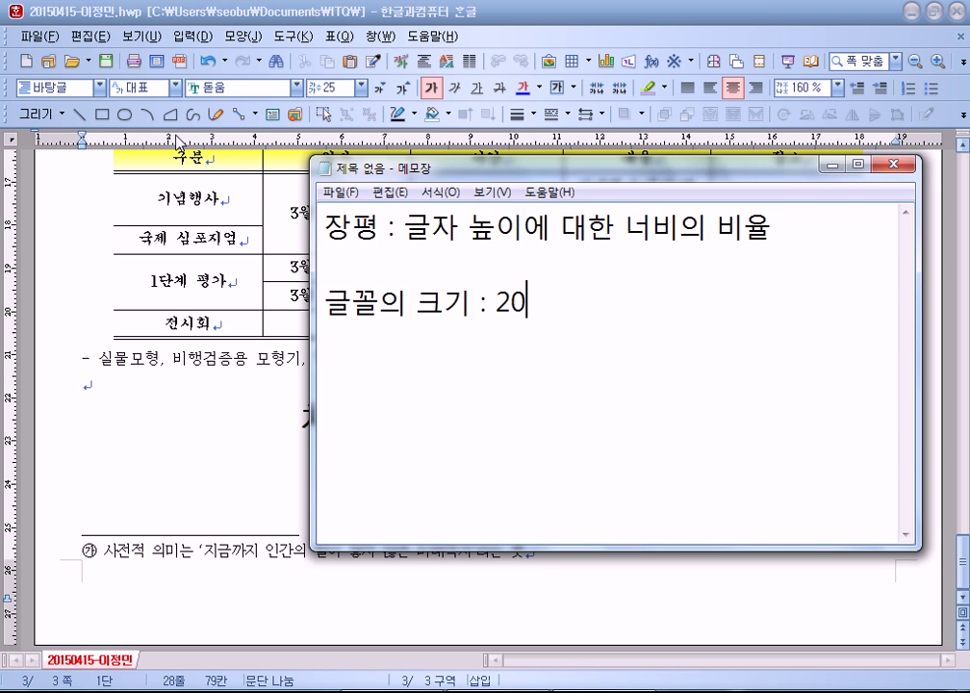
pyautogui.write('Point')
pyautogui.press('Left')
pyautogui.press('Left')
pyautogui.press('Left')
pyautogui.press('Left')
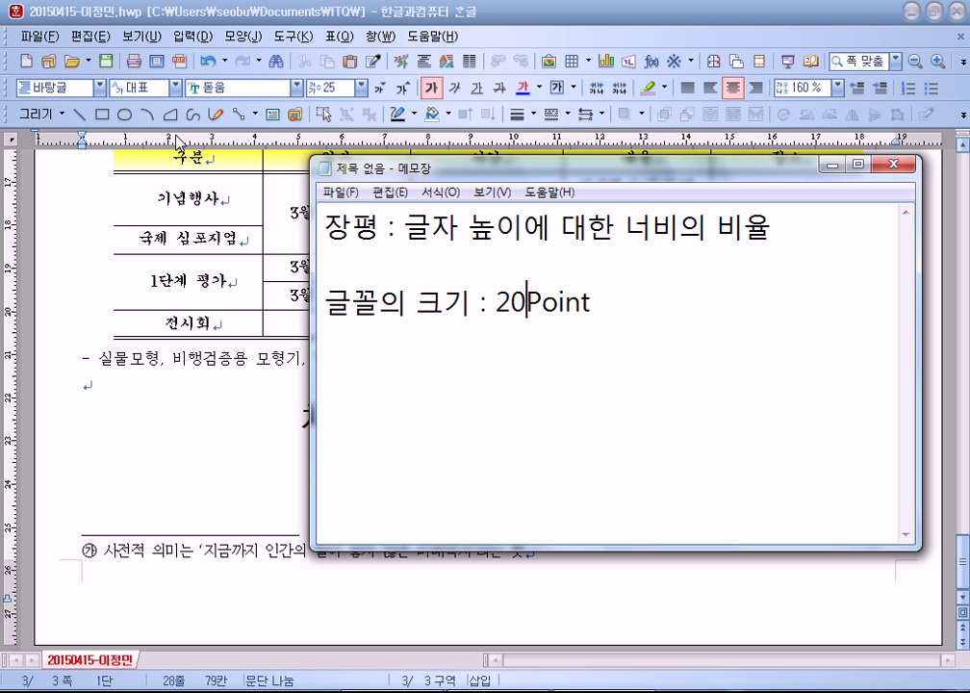
pyautogui.press('End')
pyautogui.press('Return')
pyautogui.write('장평')
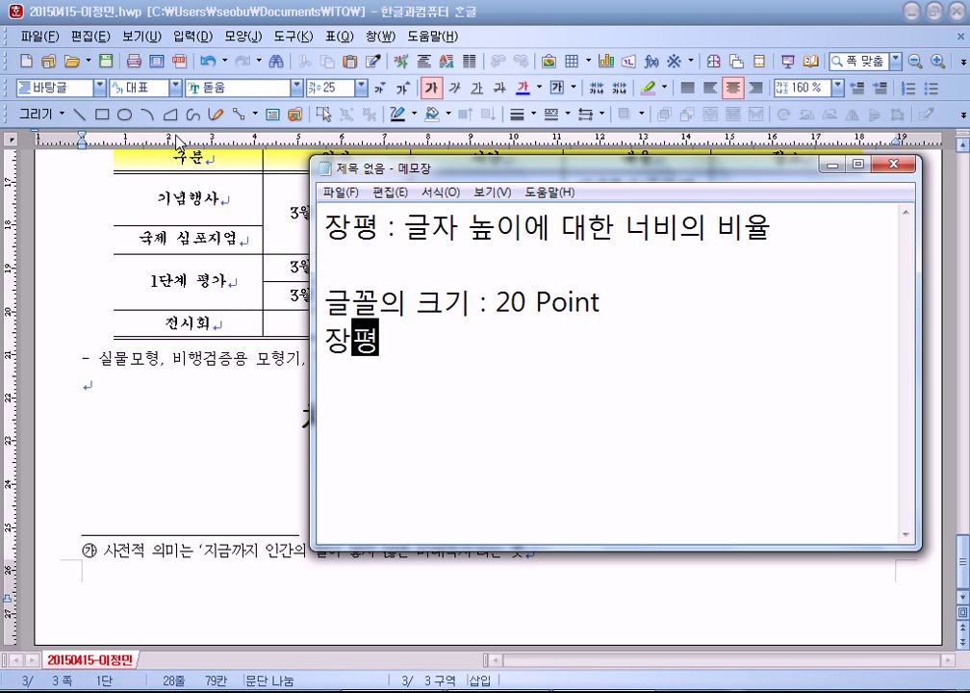
pyautogui.write(' : 100ㅅ')
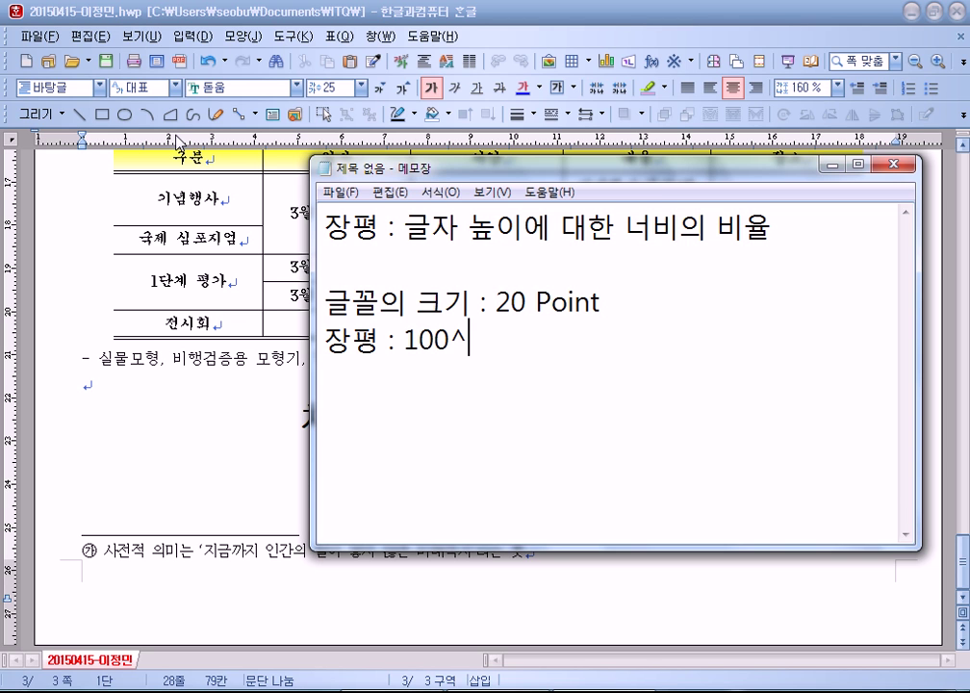
pyautogui.press('BackSpace')
pyautogui.write('%')
pyautogui.press('Return')
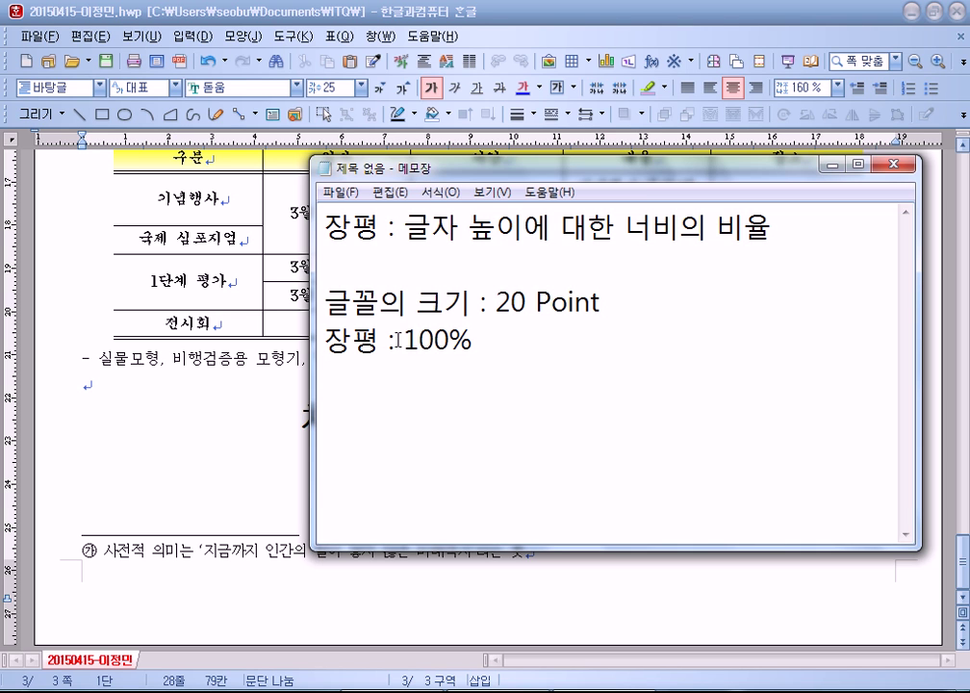
# Step: Briefly highlight 높이 in the note, then switch back to Hangul
pyautogui.moveTo(468, 227); pyautogui.dragTo(523, 227)
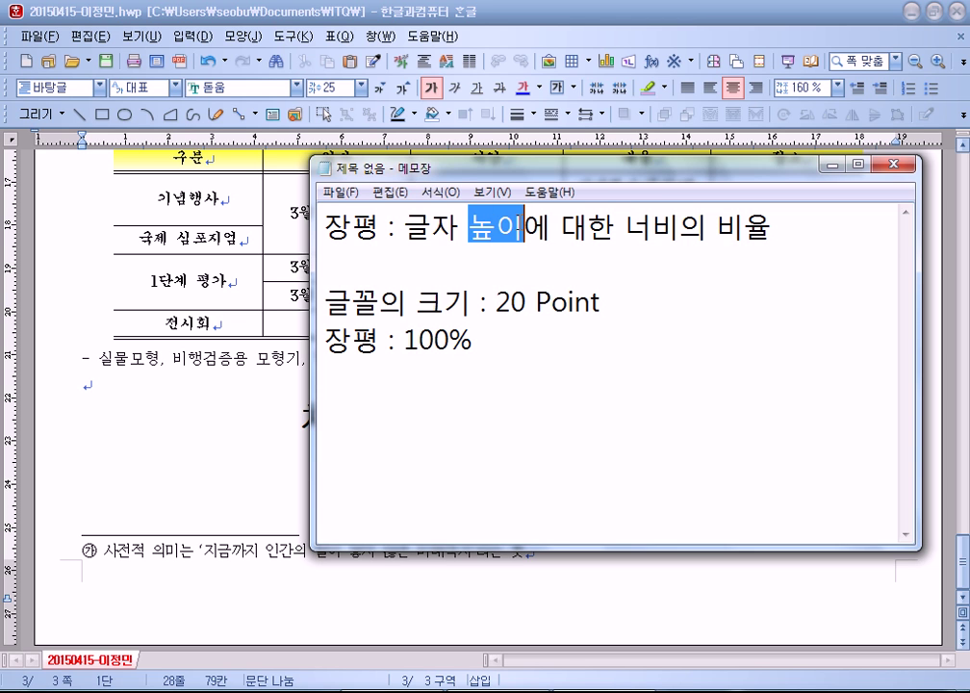
pyautogui.click(511, 407)
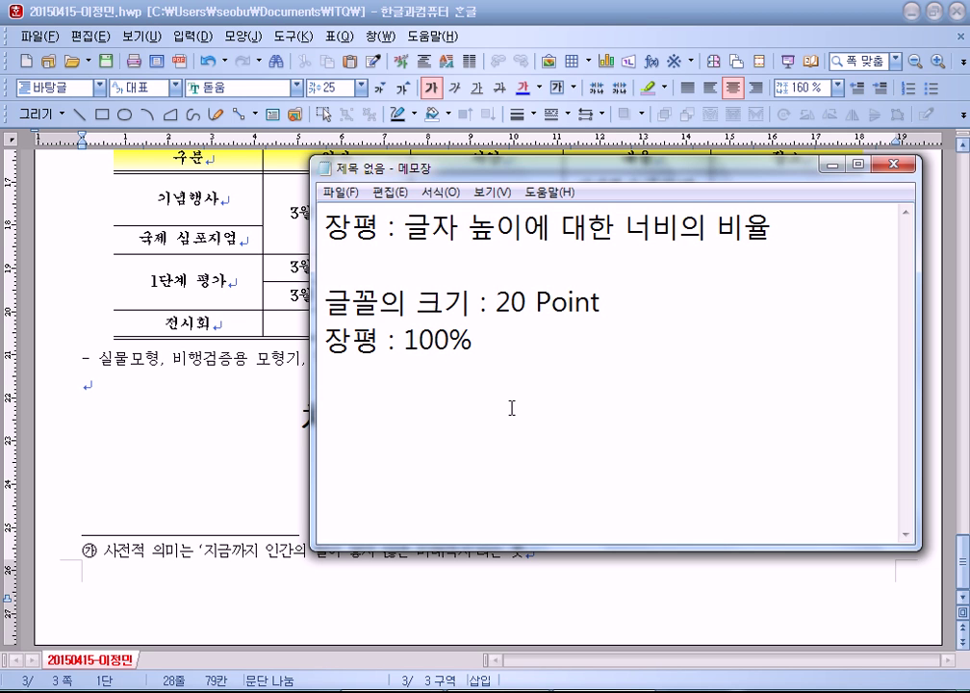
pyautogui.hotkey('alt', 'Tab')
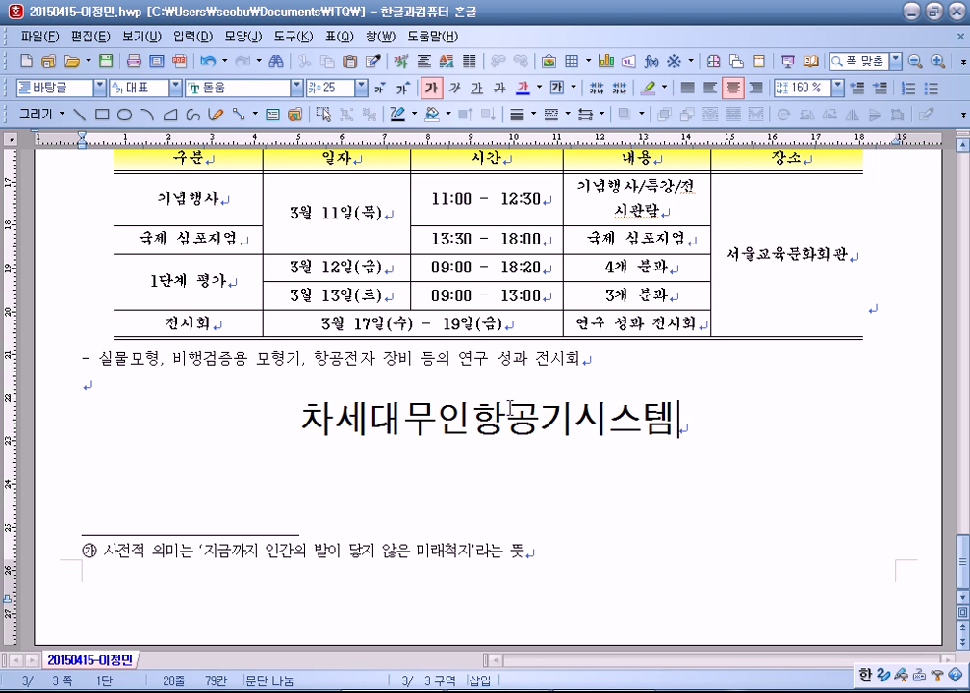
# Step: Select and check the 차세대무인항공기시스템 title and the page-3 title line
pyautogui.moveTo(277, 411); pyautogui.dragTo(721, 443)
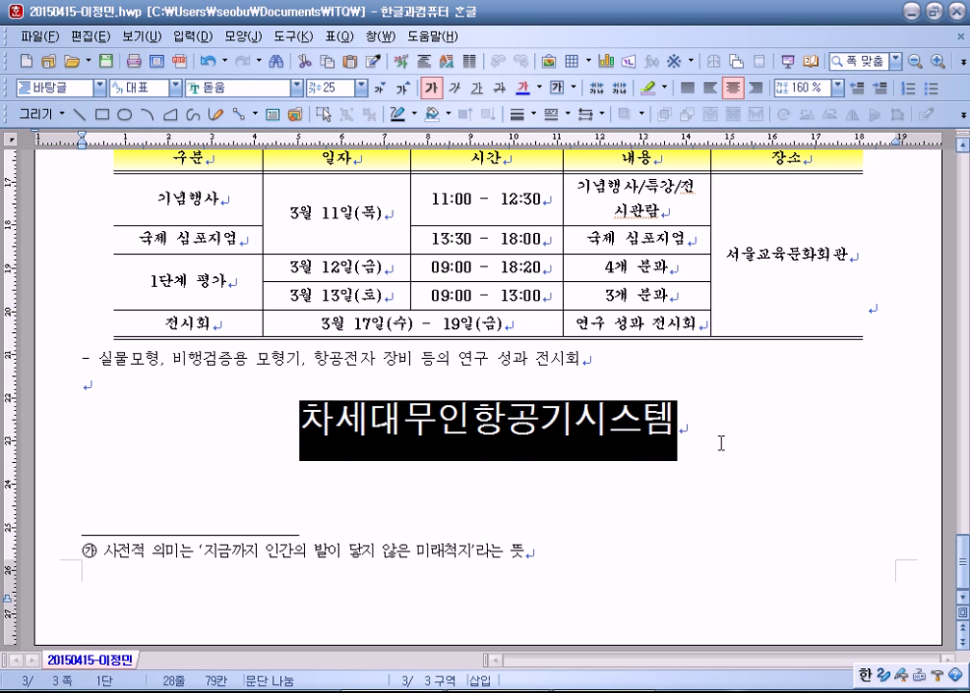
pyautogui.click(721, 443)
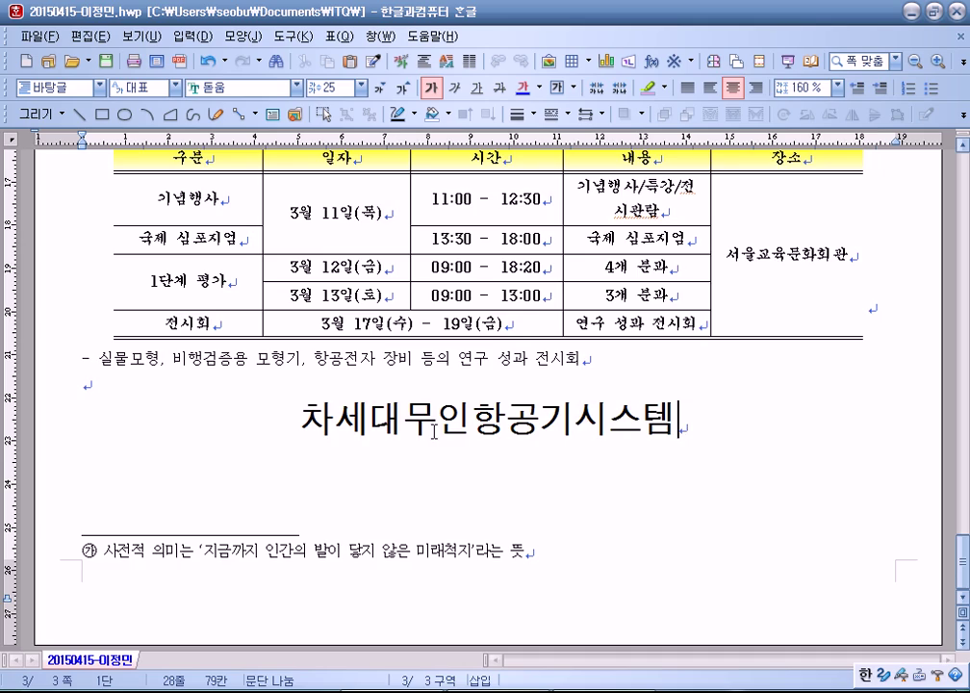
pyautogui.scroll(5, 398, 426)
pyautogui.scroll(11, 398, 425)
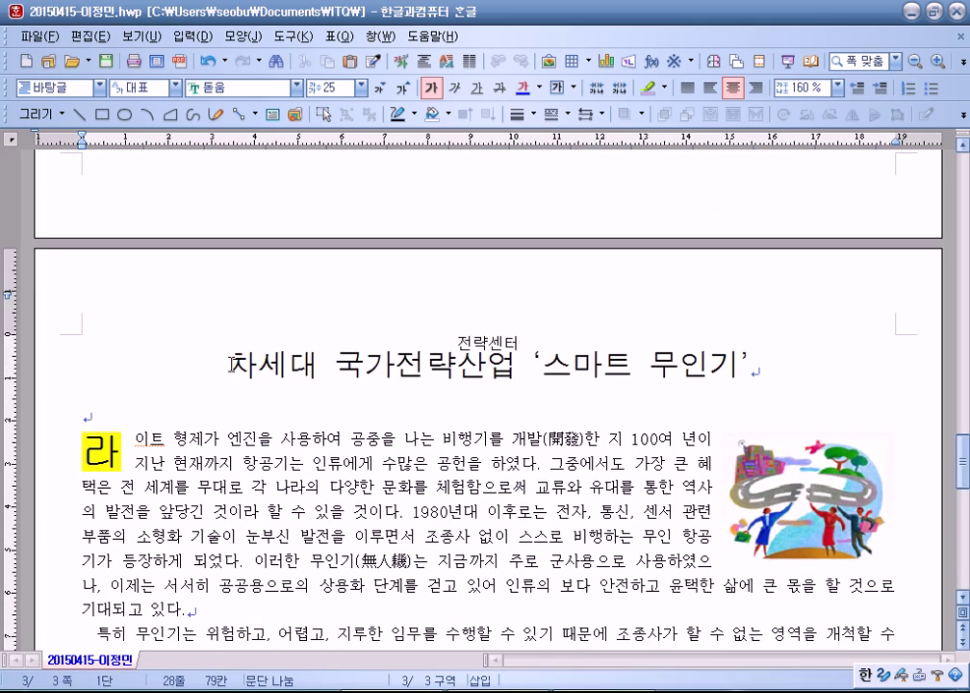
pyautogui.moveTo(231, 364); pyautogui.dragTo(794, 373)
pyautogui.click(794, 373)
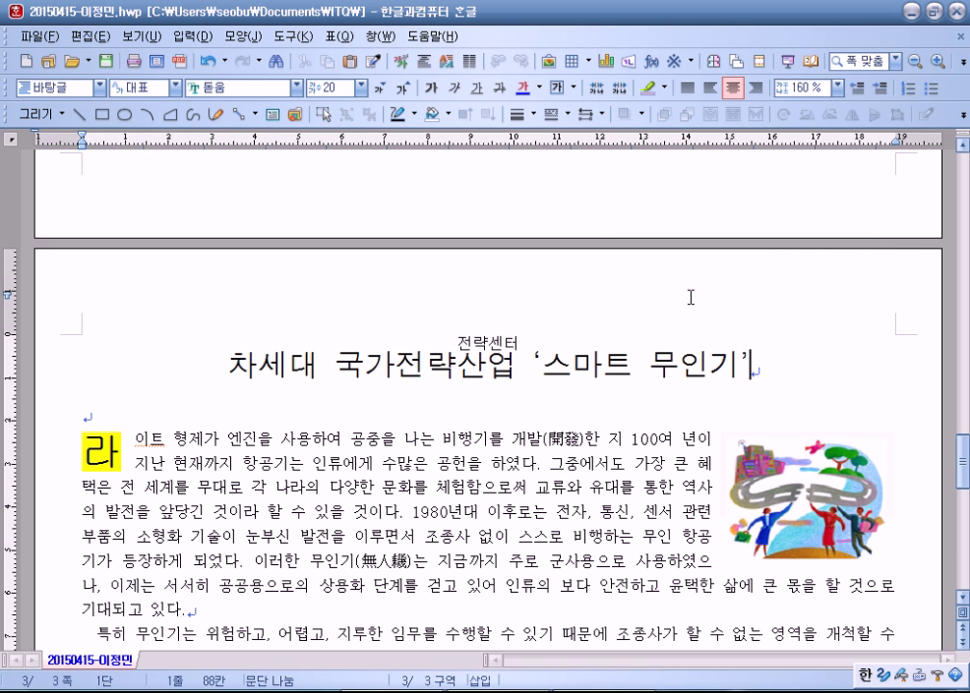
# Step: Place the cursor in the opening paragraph of page 3
pyautogui.scroll(-10, 689, 295)
pyautogui.scroll(-1, 689, 300)
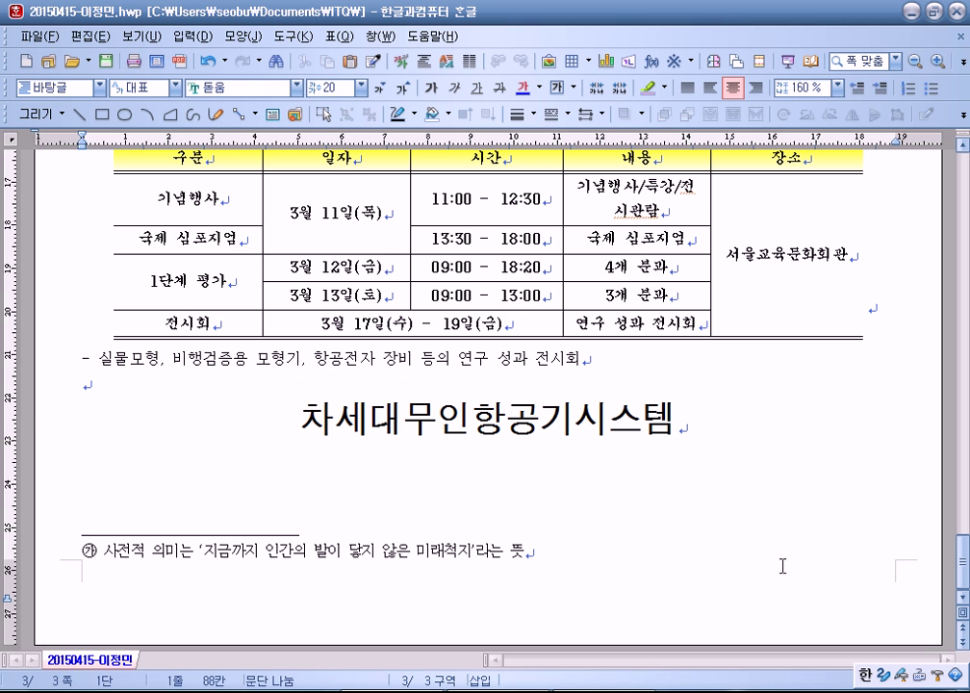
pyautogui.scroll(6, 754, 556)
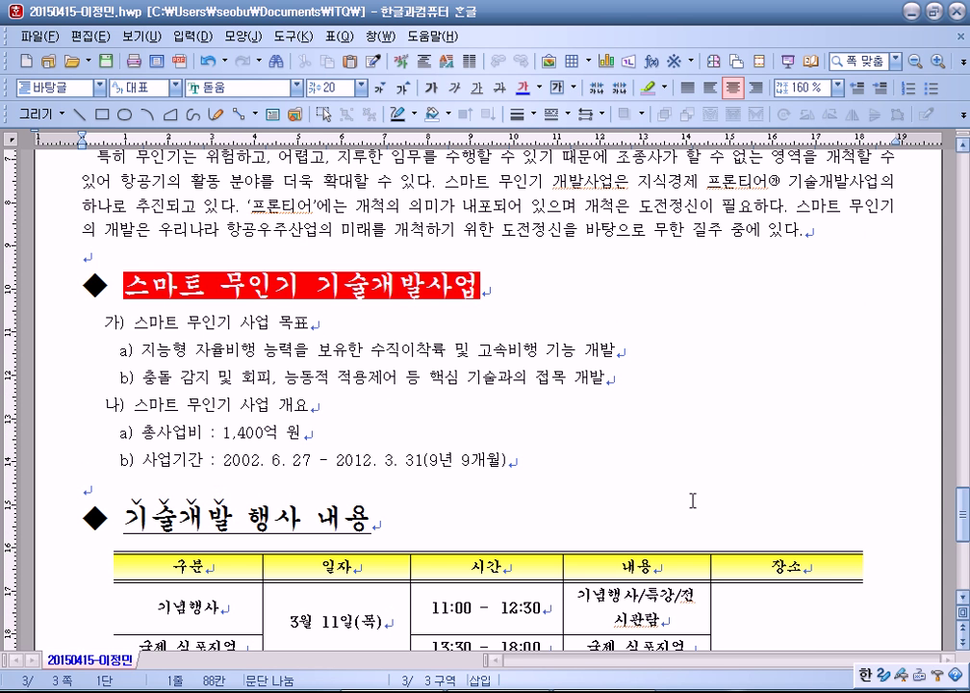
pyautogui.scroll(3, 692, 501)
pyautogui.click(377, 241)
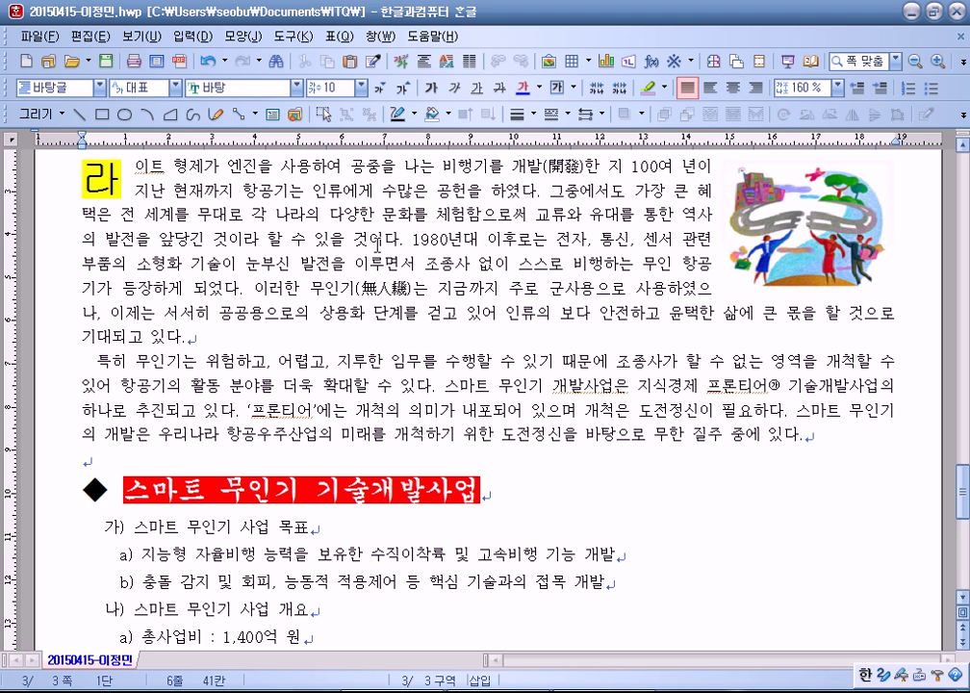
pyautogui.scroll(3, 515, 330)
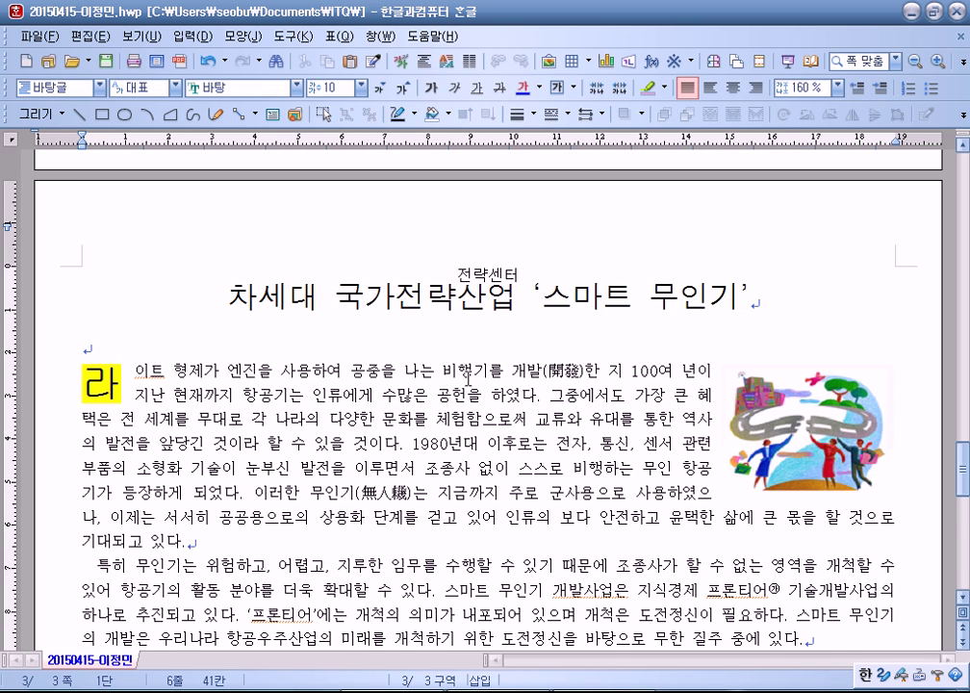
pyautogui.scroll(7, 469, 380)
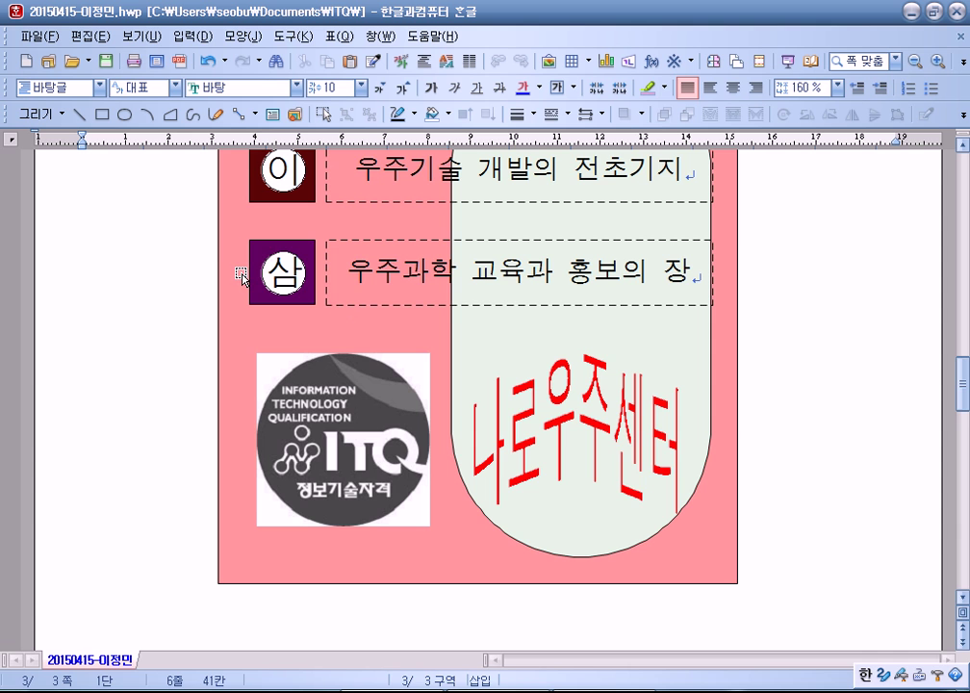
pyautogui.scroll(-10, 243, 280)
pyautogui.click(533, 240)
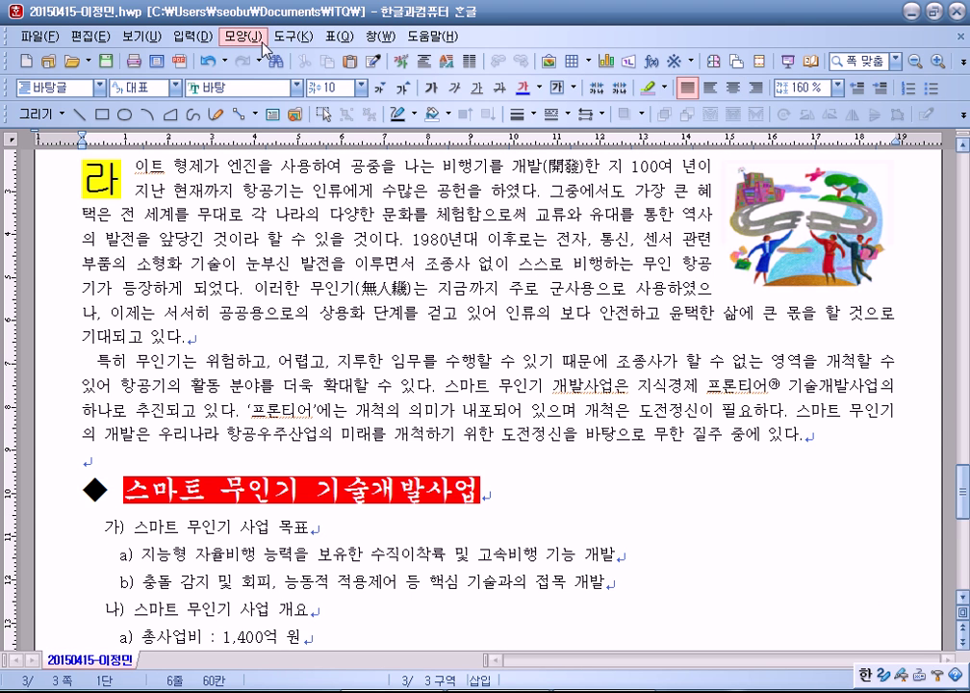
# Step: Create an empty header for both odd and even pages from 모양 > 머리말/꼬리말
pyautogui.click(295, 43)
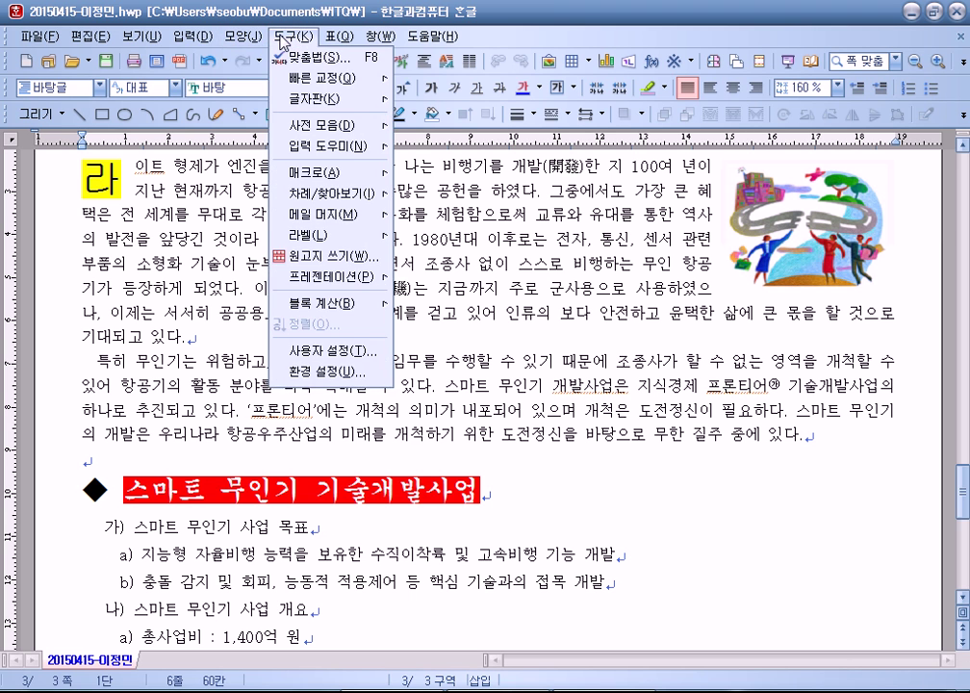
pyautogui.moveTo(262, 41)
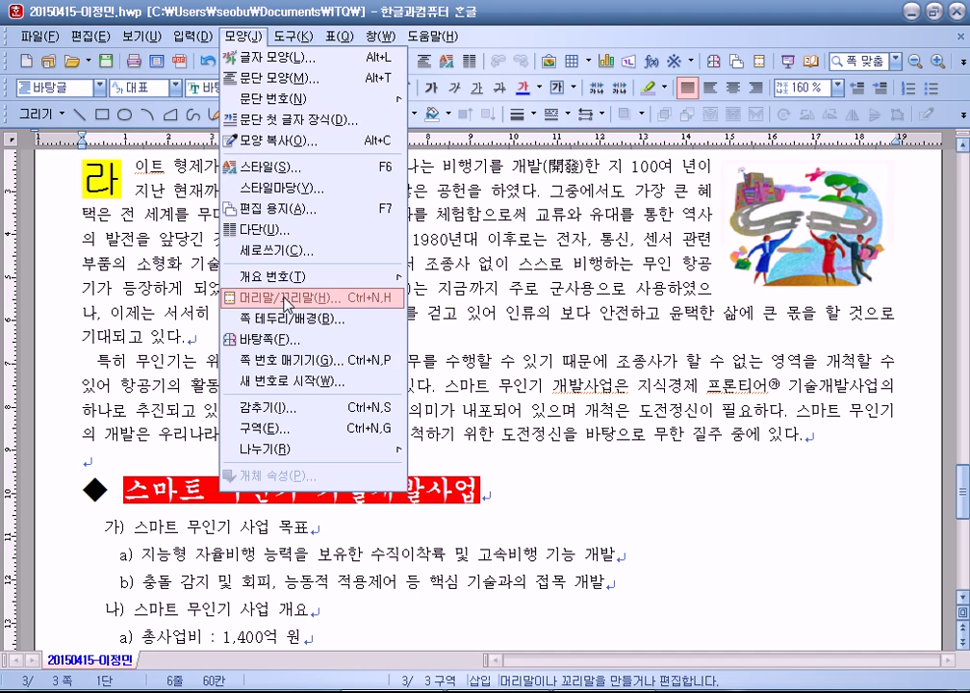
pyautogui.click(286, 299)
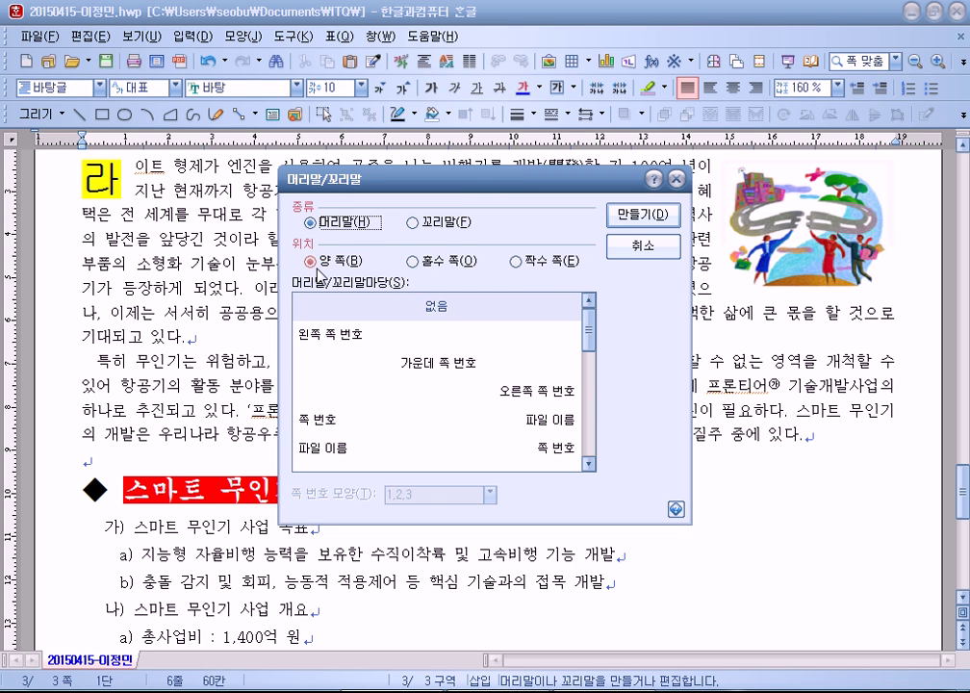
pyautogui.click(624, 229)
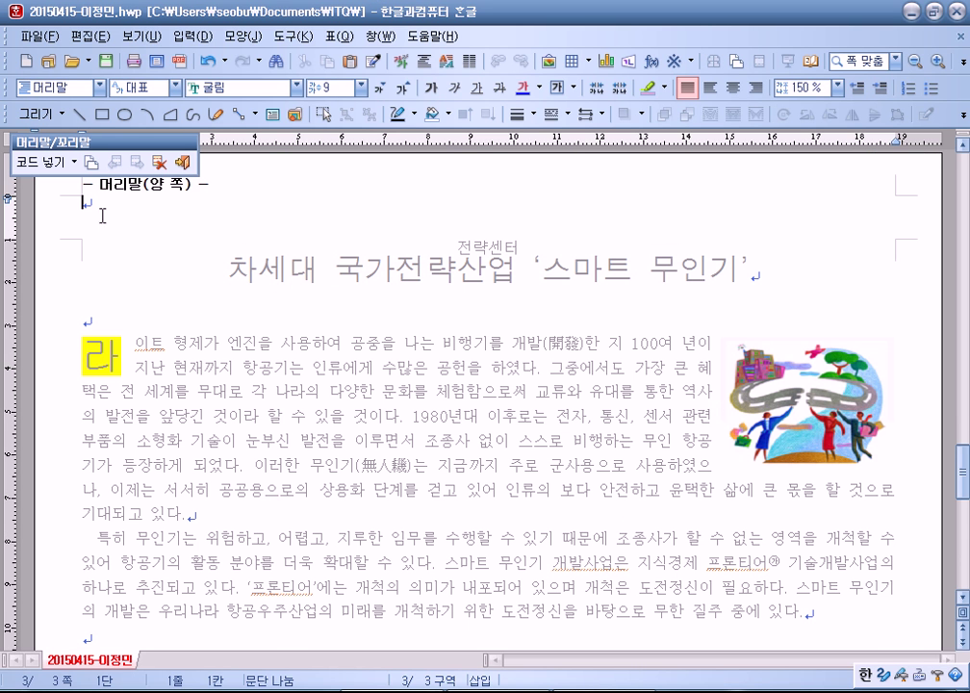
# Step: Enter 항공우주 in the header and format it 궁서, 10 pt, right-aligned
pyautogui.scroll(3, 156, 330)
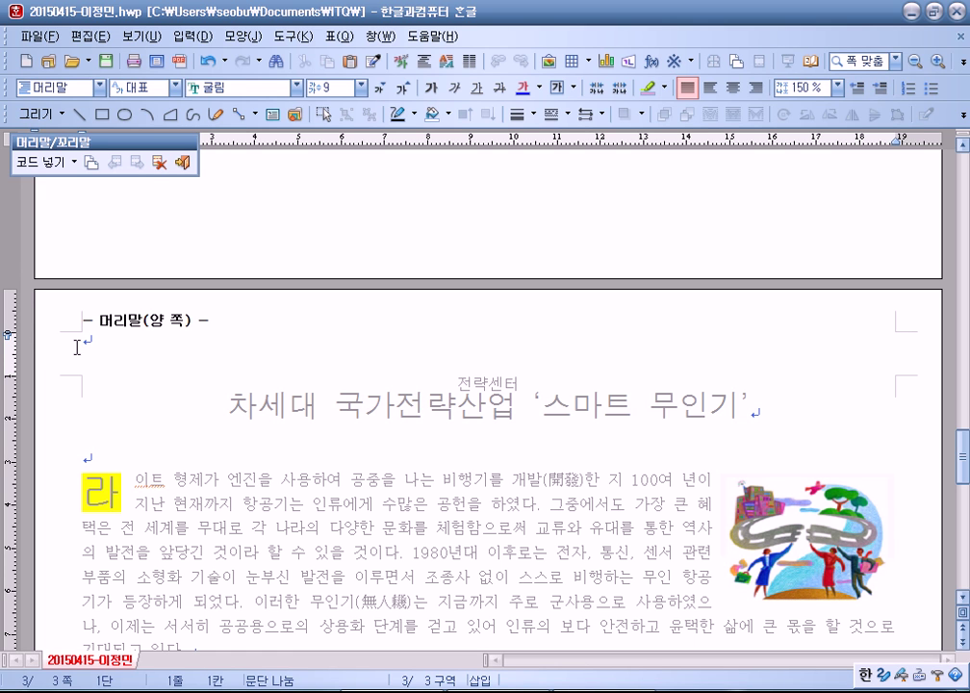
pyautogui.write('항공무')
pyautogui.write('주')
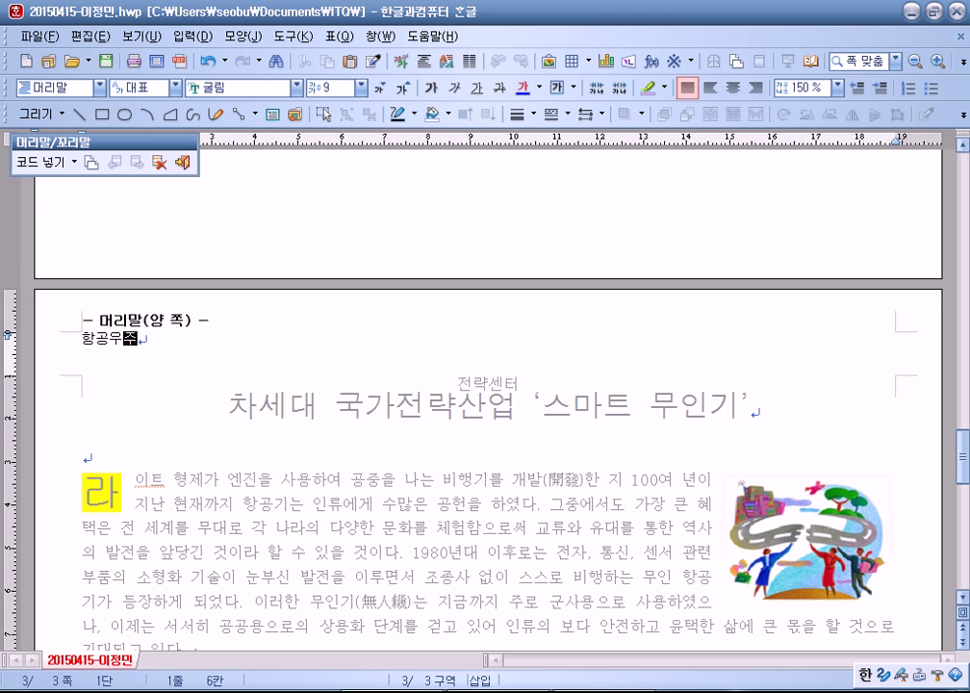
pyautogui.moveTo(136, 340); pyautogui.dragTo(81, 339)
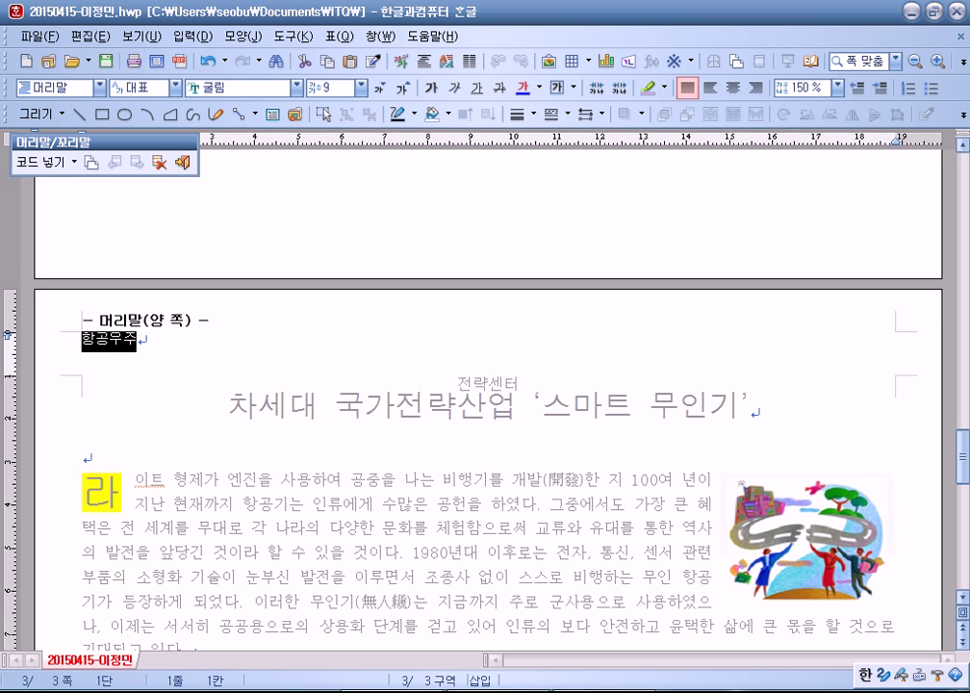
pyautogui.click(237, 87)
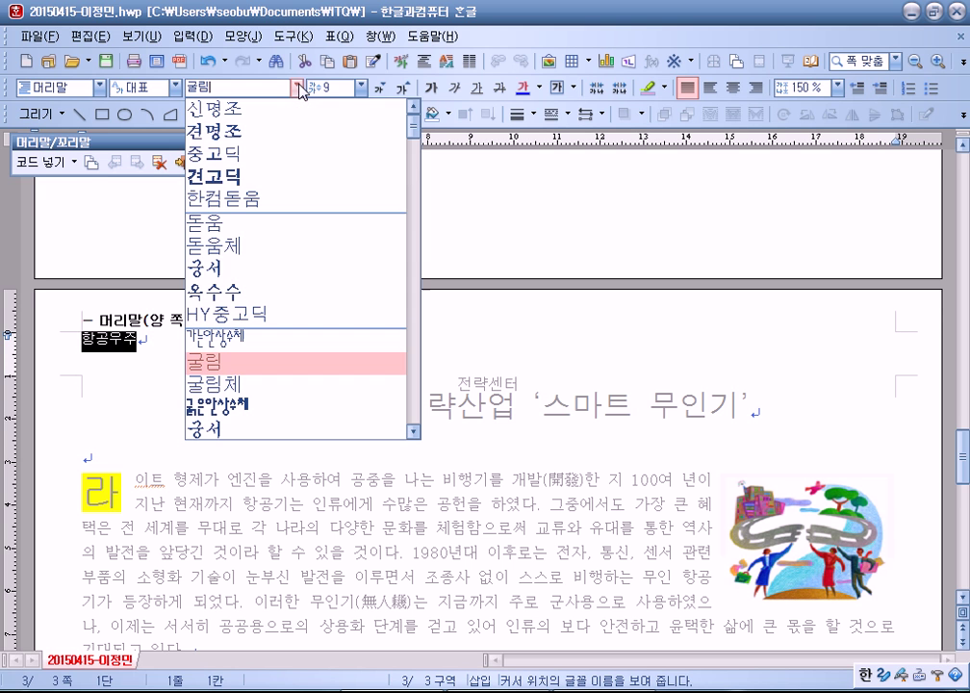
pyautogui.click(202, 269)
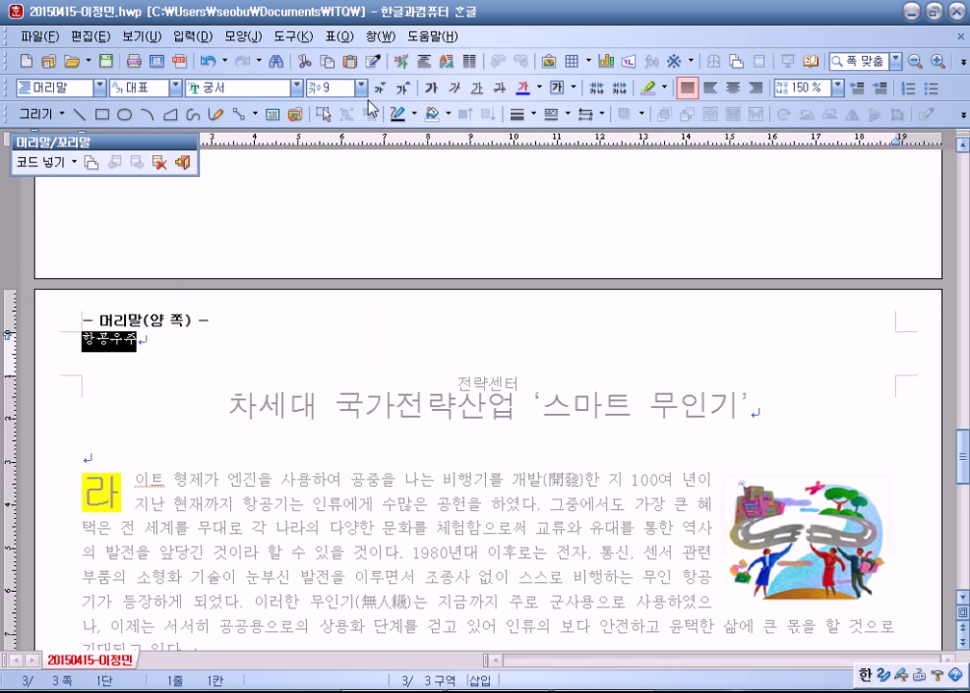
pyautogui.click(401, 93)
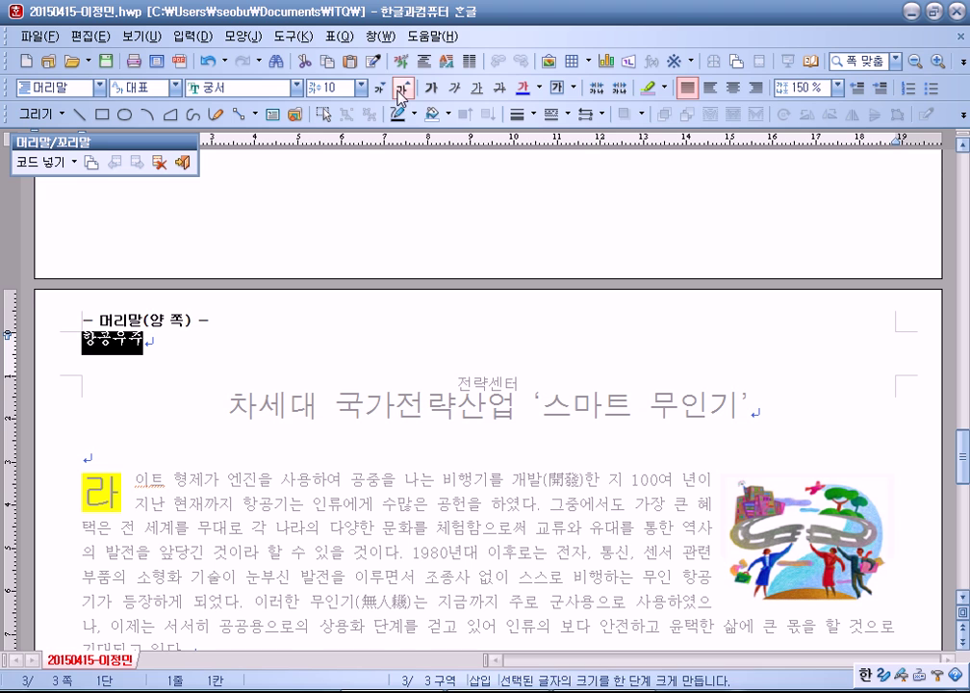
pyautogui.click(759, 89)
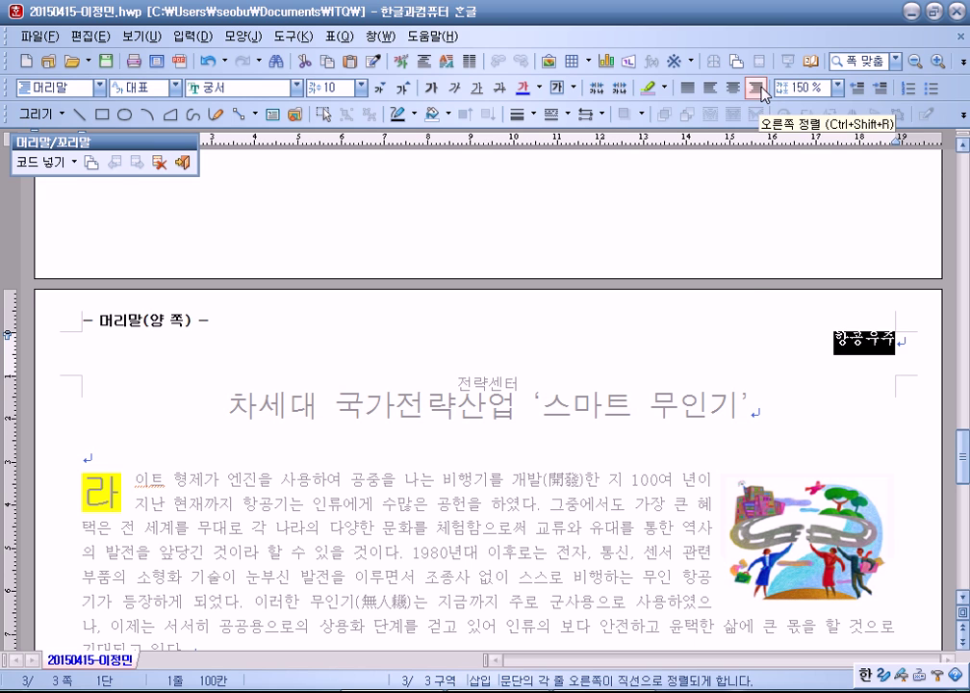
# Step: Finish header editing and close the header tools
pyautogui.click(828, 348)
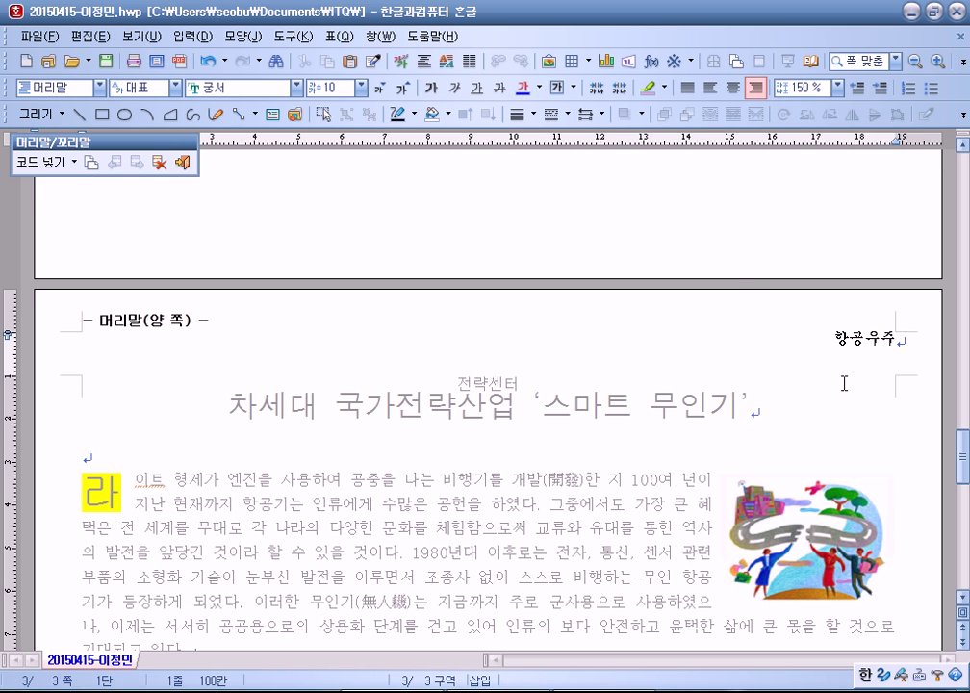
pyautogui.moveTo(161, 142); pyautogui.dragTo(683, 172)
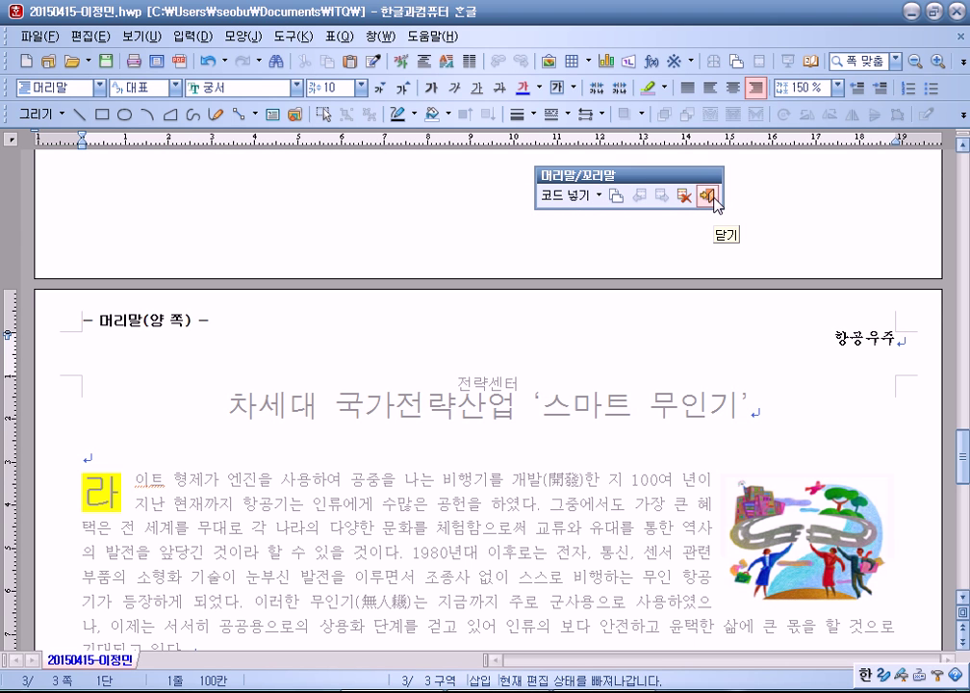
pyautogui.click(715, 199)
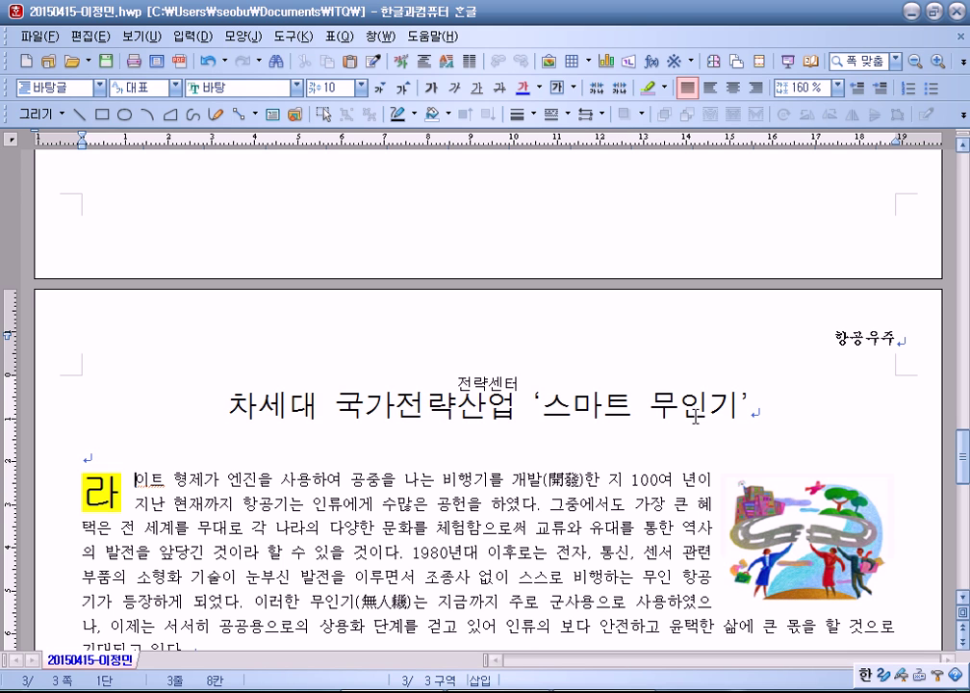
# Step: Insert bottom-right page numbers in A,B,C style with dashes, so page 3 shows - C -
pyautogui.click(454, 508)
pyautogui.click(247, 38)
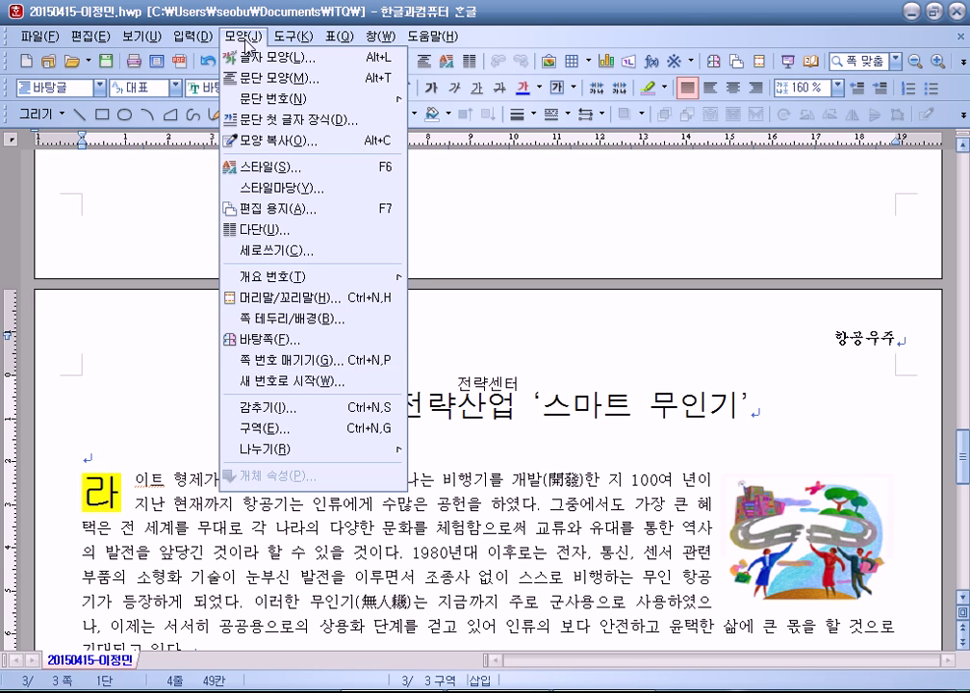
pyautogui.click(294, 363)
pyautogui.click(383, 372)
pyautogui.moveTo(385, 183); pyautogui.dragTo(478, 38)
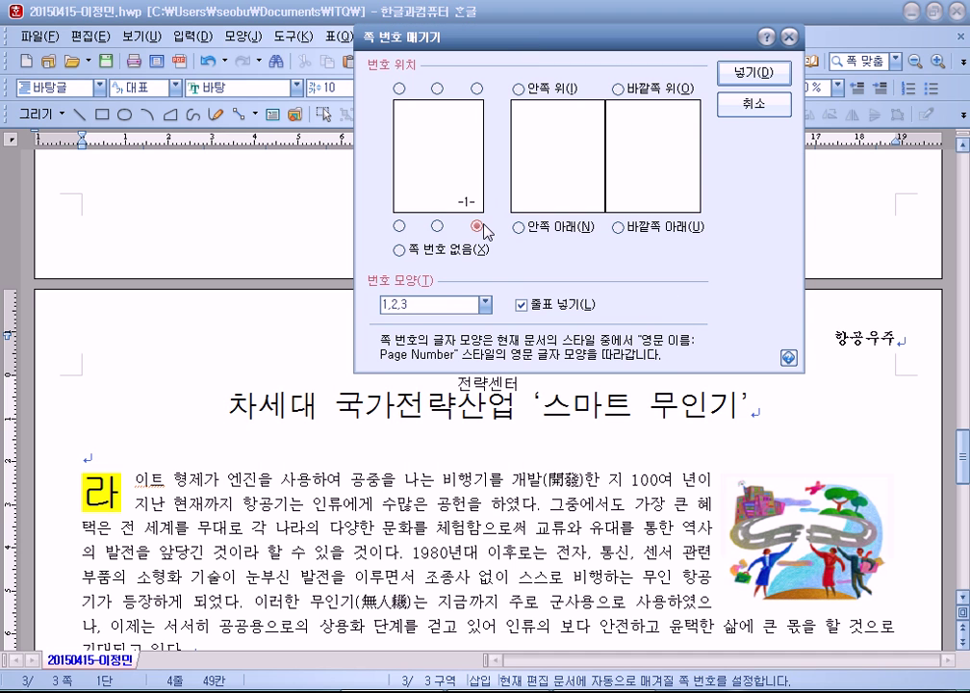
pyautogui.click(488, 306)
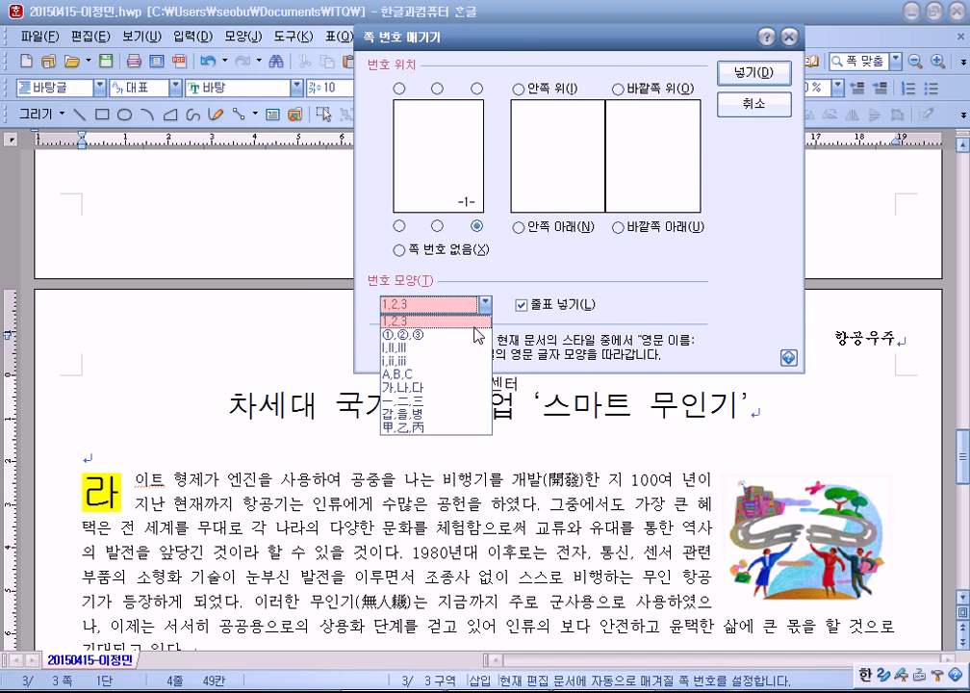
pyautogui.click(453, 379)
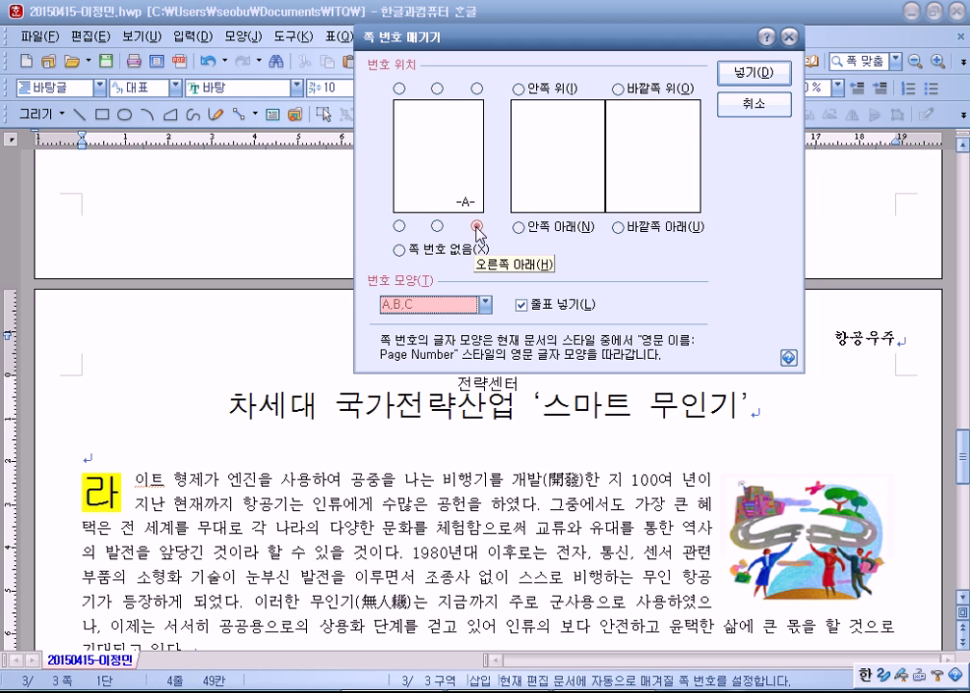
pyautogui.click(522, 306)
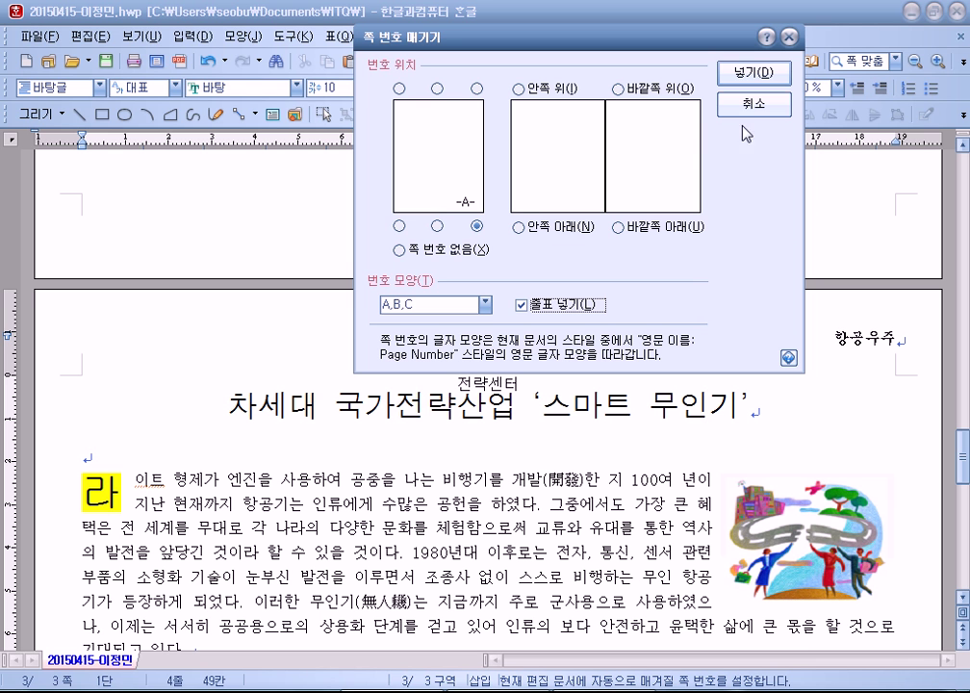
pyautogui.click(753, 77)
pyautogui.scroll(-15, 406, 299)
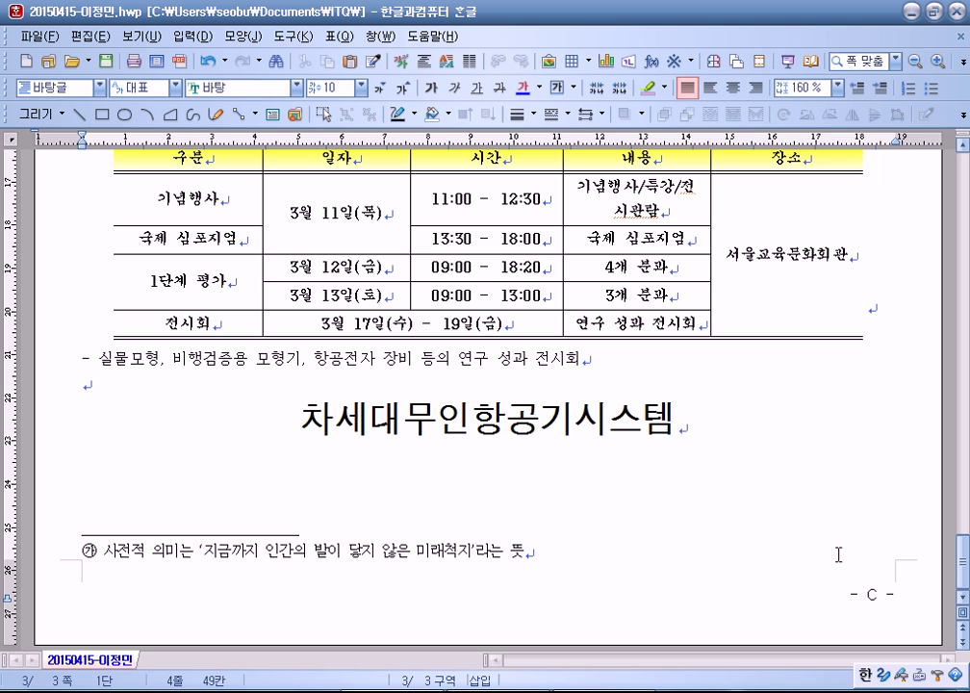
# Step: Restart page numbering at 6 so page 3's footer reads - F -
pyautogui.click(236, 39)
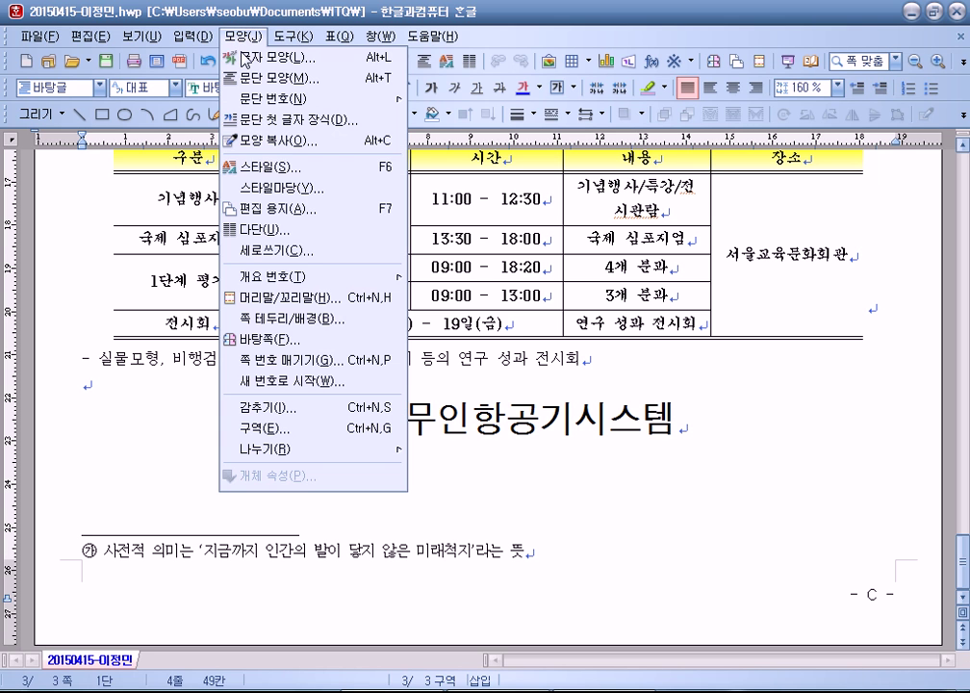
pyautogui.click(274, 382)
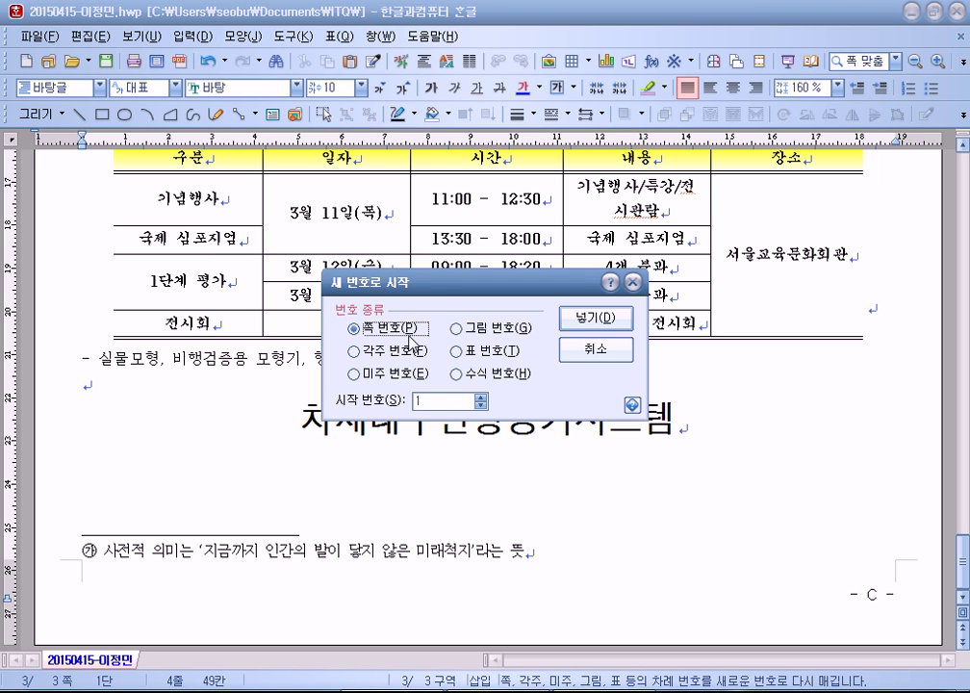
pyautogui.click(427, 401)
pyautogui.write('6')
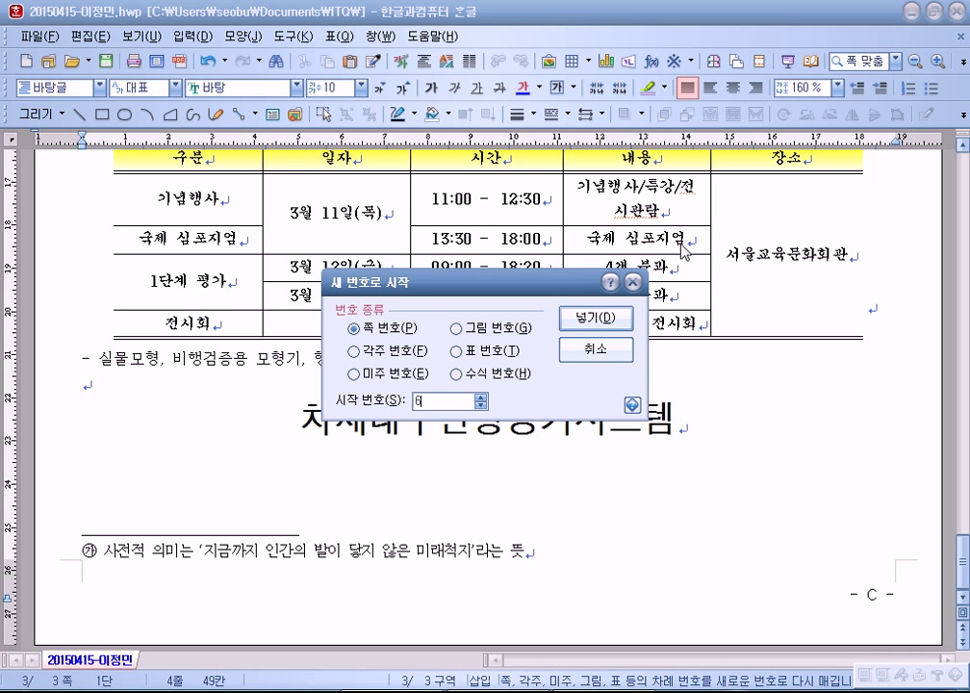
pyautogui.click(621, 325)
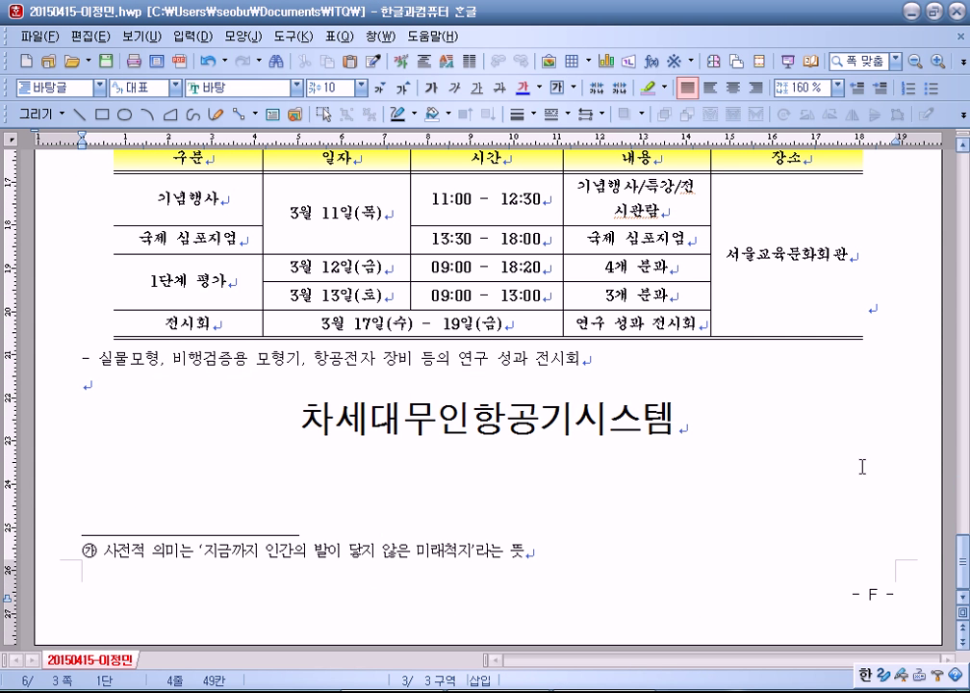
pyautogui.click(858, 598)
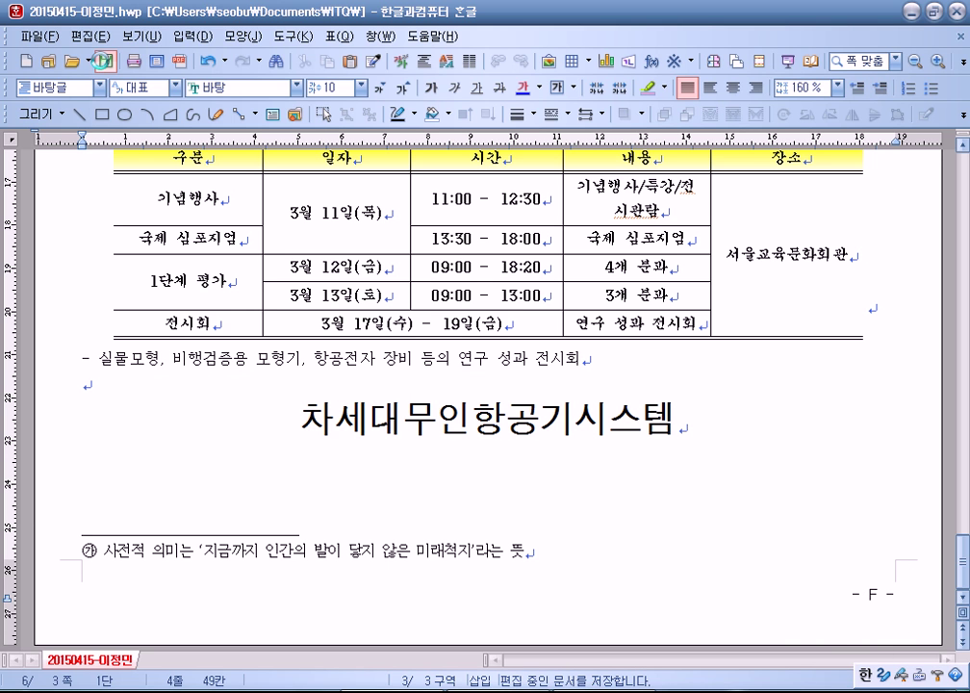
# Step: Save the exam document and bring up a new blank document
pyautogui.click(104, 64)
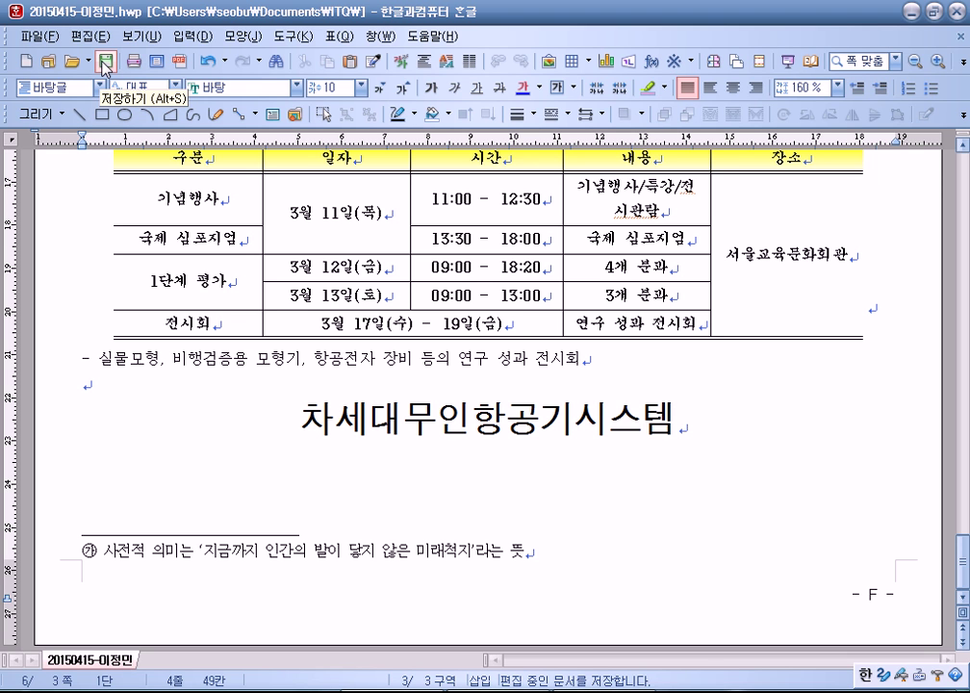
pyautogui.hotkey('ctrl', 'F4')
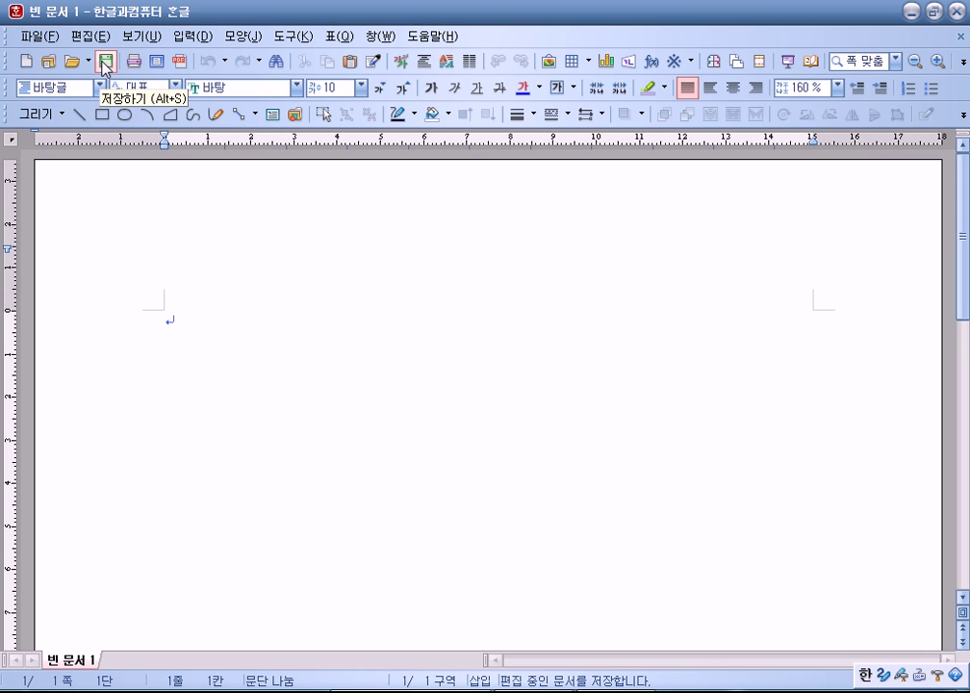
# Step: Close the extra blank documents and start a fresh blank document from the exam document
pyautogui.press('F7')
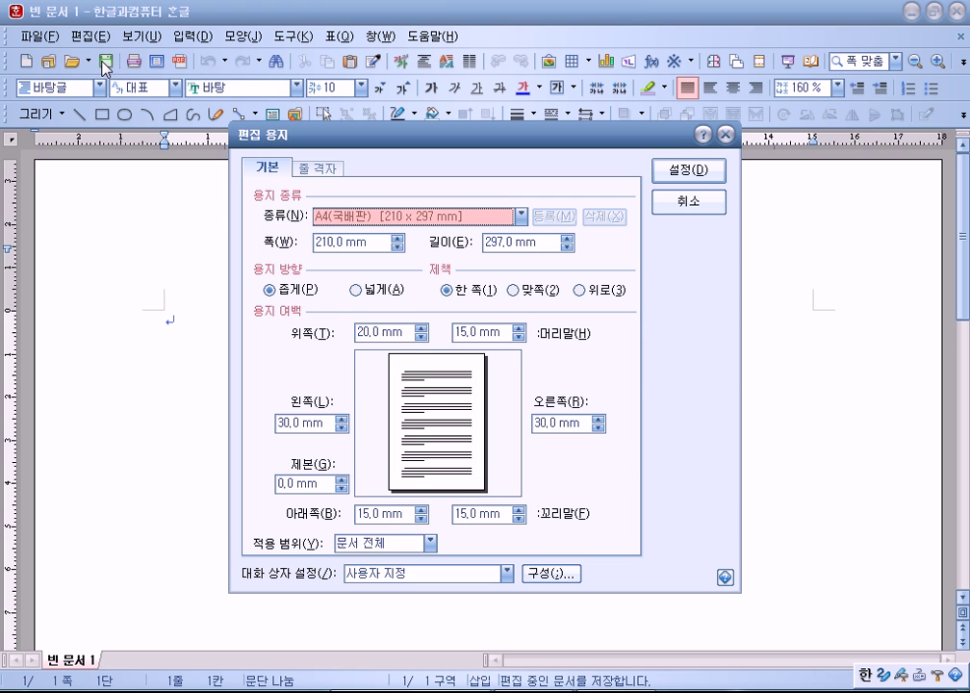
pyautogui.press('Escape')
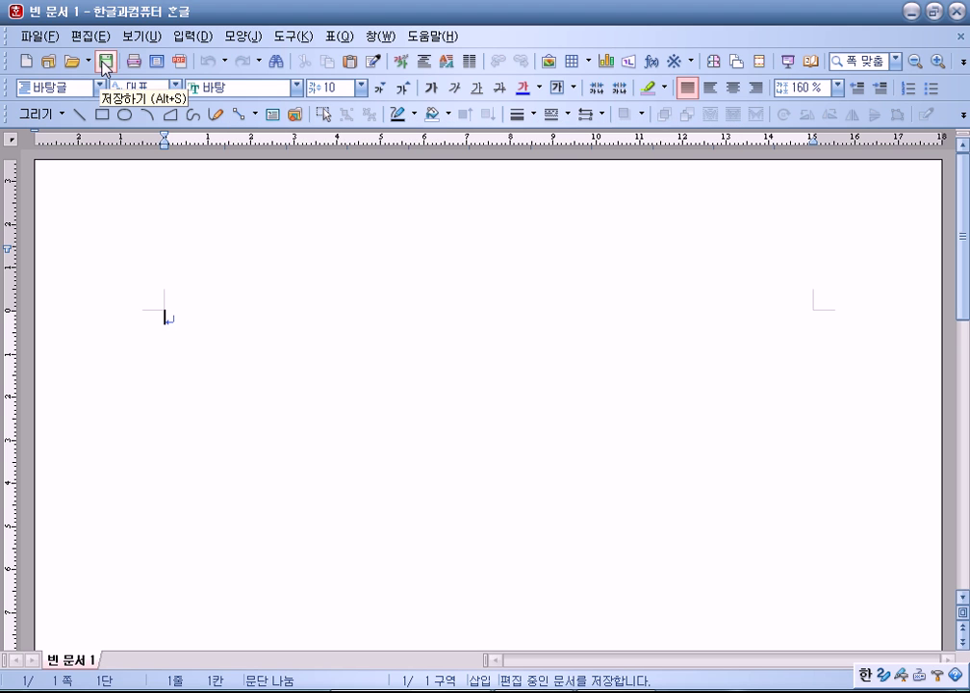
pyautogui.hotkey('alt', 'n')
pyautogui.hotkey('ctrl', 'F4')
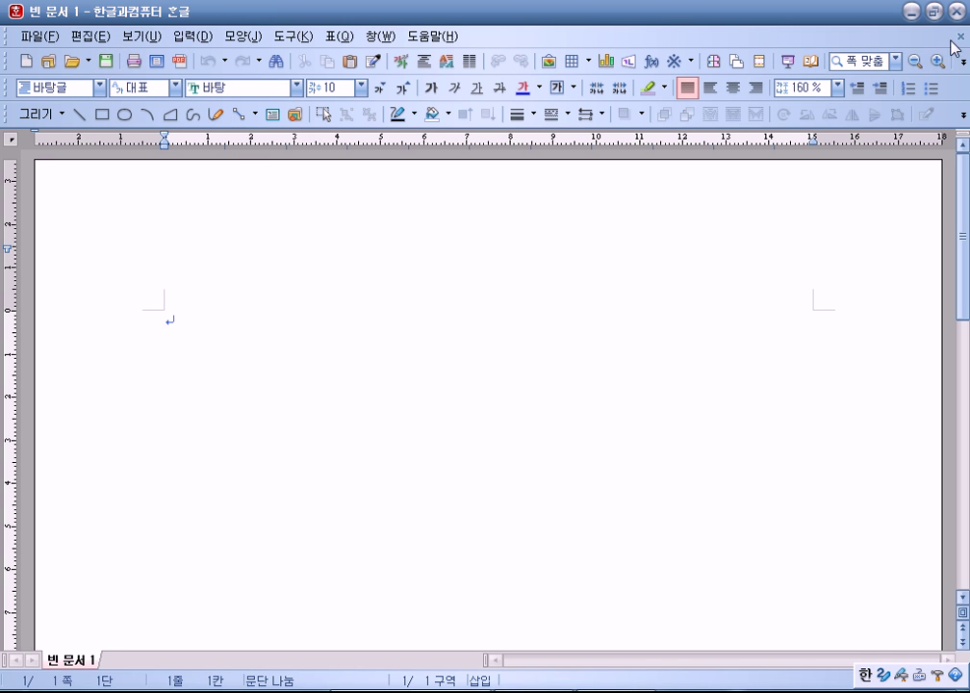
pyautogui.click(962, 37)
pyautogui.click(962, 37)
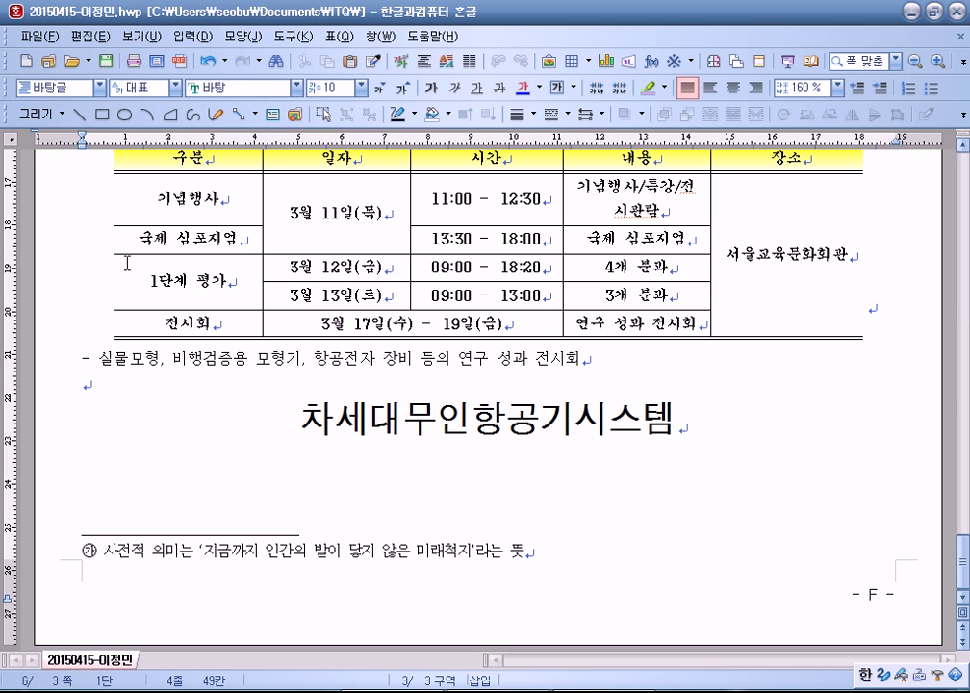
pyautogui.click(196, 430)
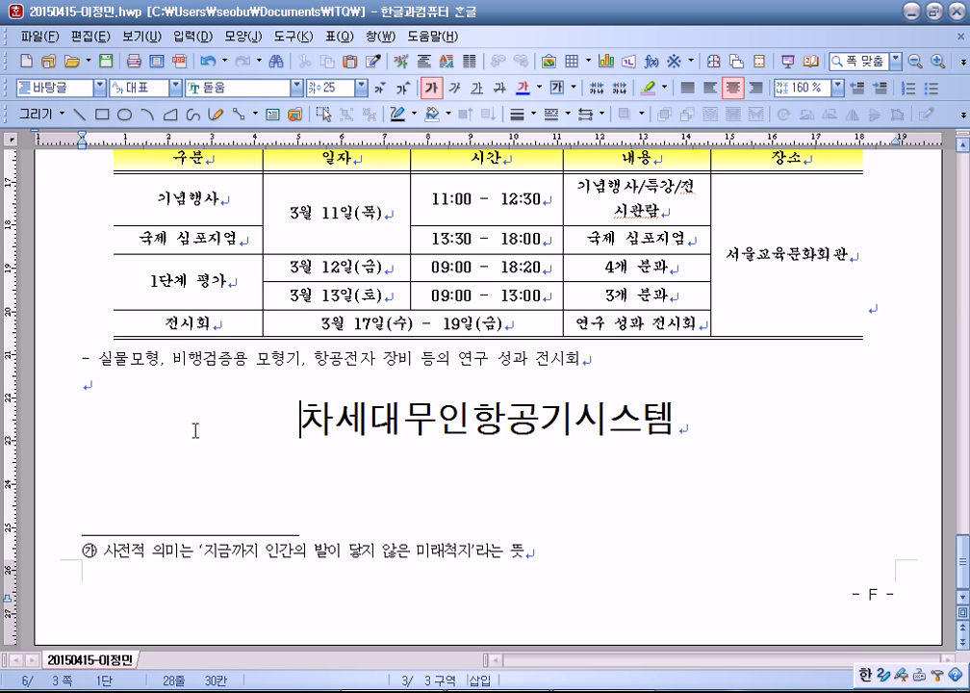
pyautogui.hotkey('alt', 'n')
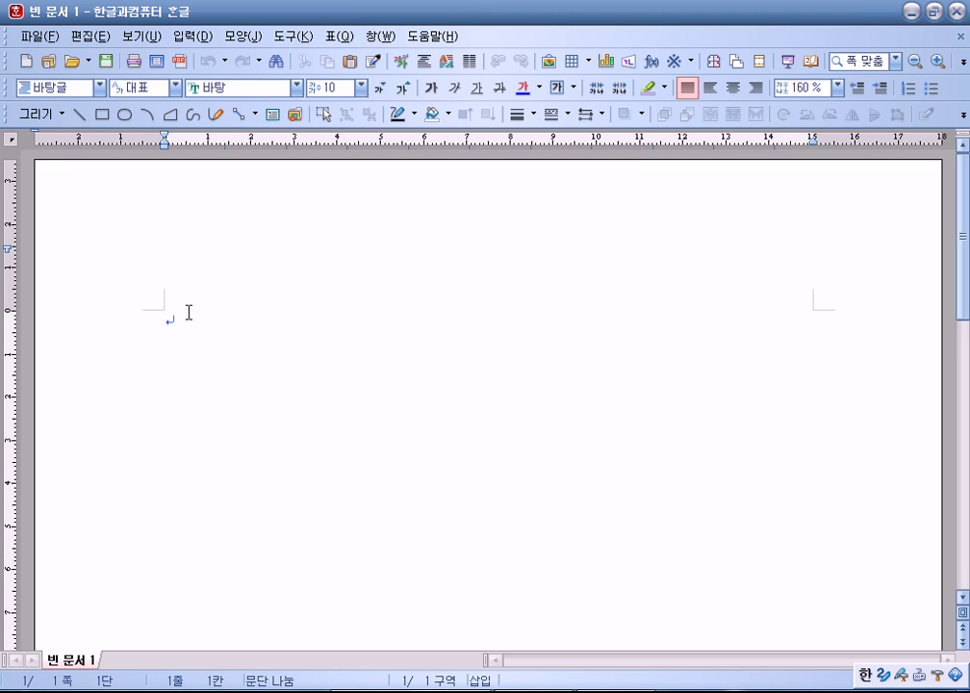
# Step: Set the page margins to 10 mm top, bottom, header and footer, and 11 mm left and right
pyautogui.press('F7')
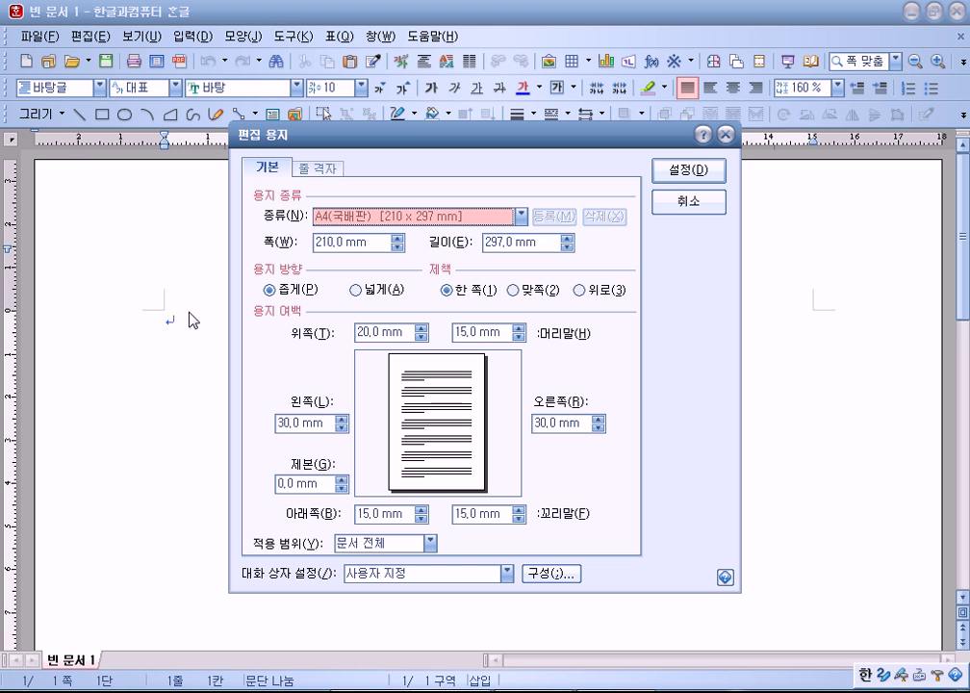
pyautogui.press('Tab')
pyautogui.press('Tab')
pyautogui.press('Tab')
pyautogui.press('Tab')
pyautogui.write('10')
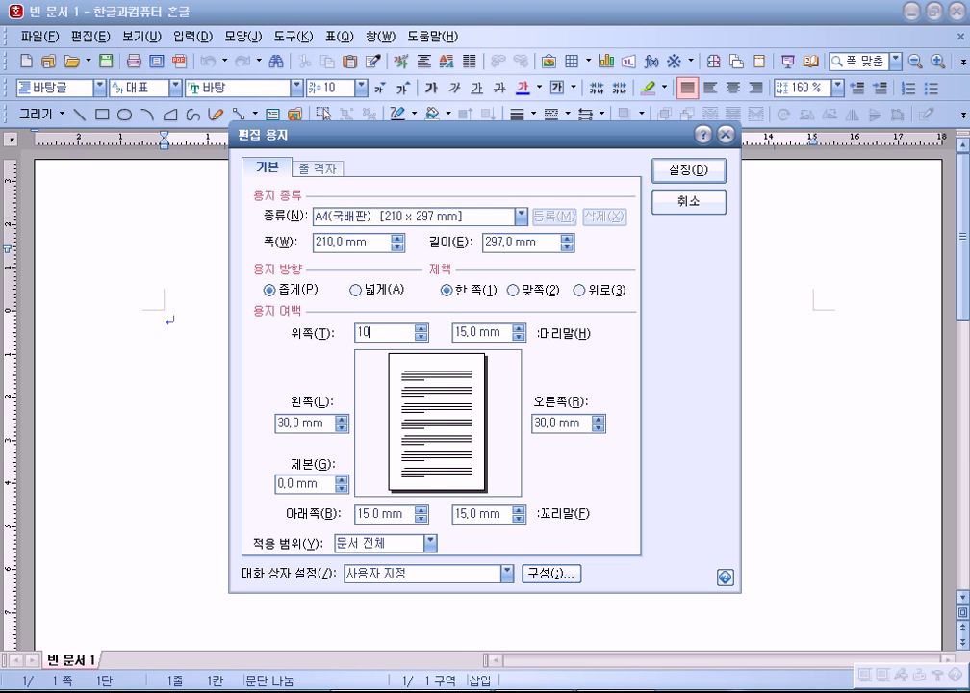
pyautogui.press('Tab')
pyautogui.write('10')
pyautogui.press('Tab')
pyautogui.write('11')
pyautogui.press('Tab')
pyautogui.write('11')
pyautogui.press('Tab')
pyautogui.write('10')
pyautogui.press('Tab')
pyautogui.write('10')
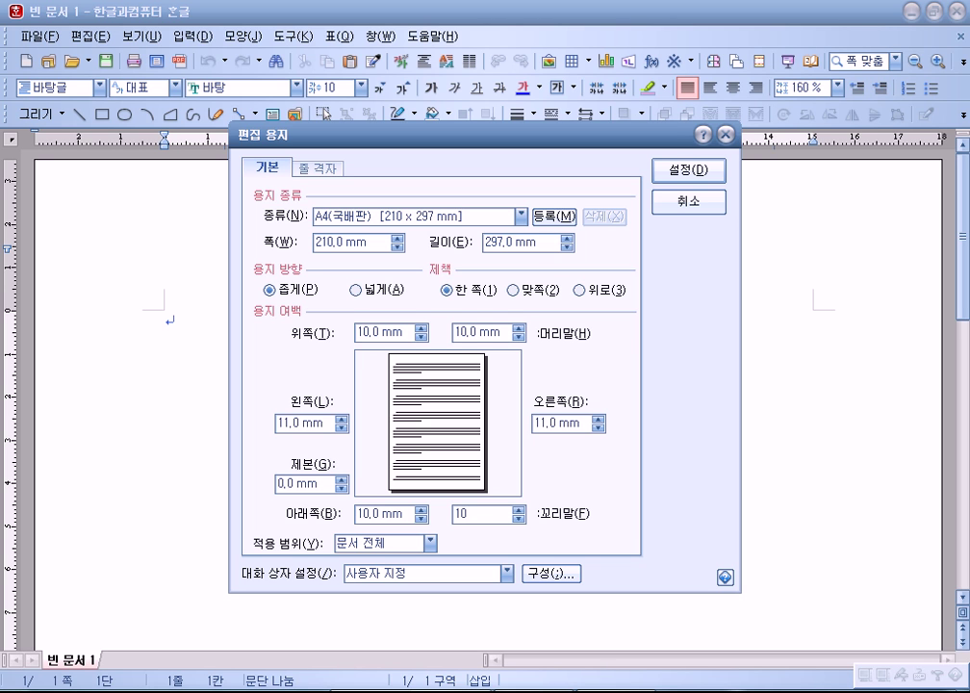
pyautogui.press('Return')
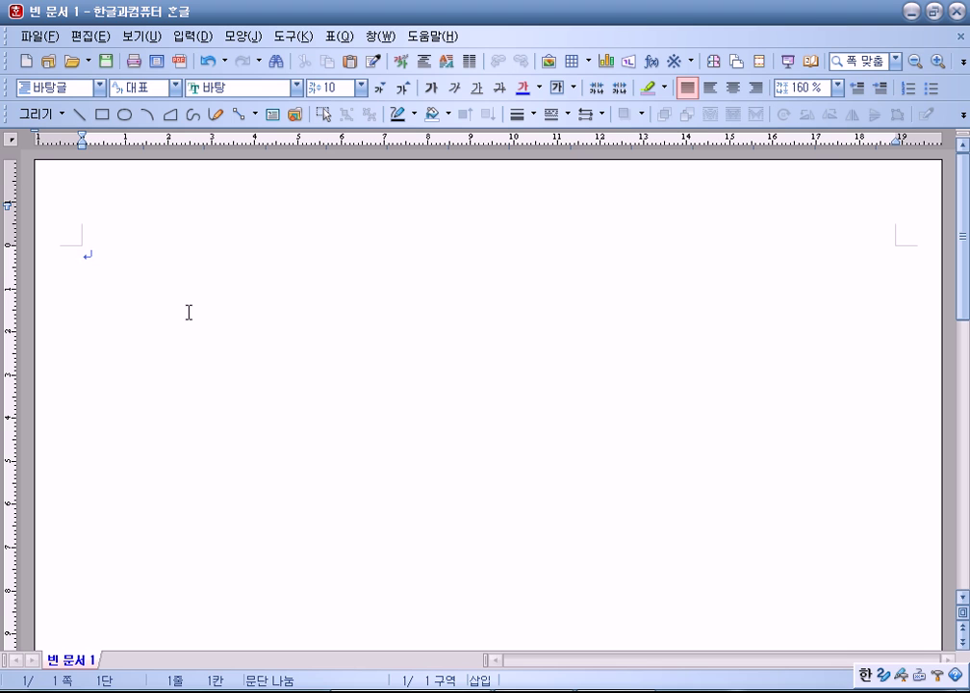
# Step: Type 1 and 2 on separate lines, then insert a section break to a new page
pyautogui.write('1')
pyautogui.press('Return')
pyautogui.press('Return')
pyautogui.press('Return')
pyautogui.press('Return')
pyautogui.press('Return')
pyautogui.write('2')
pyautogui.press('Return')
pyautogui.press('Return')
pyautogui.press('Return')
pyautogui.press('Return')
pyautogui.press('Return')
pyautogui.press('Return')
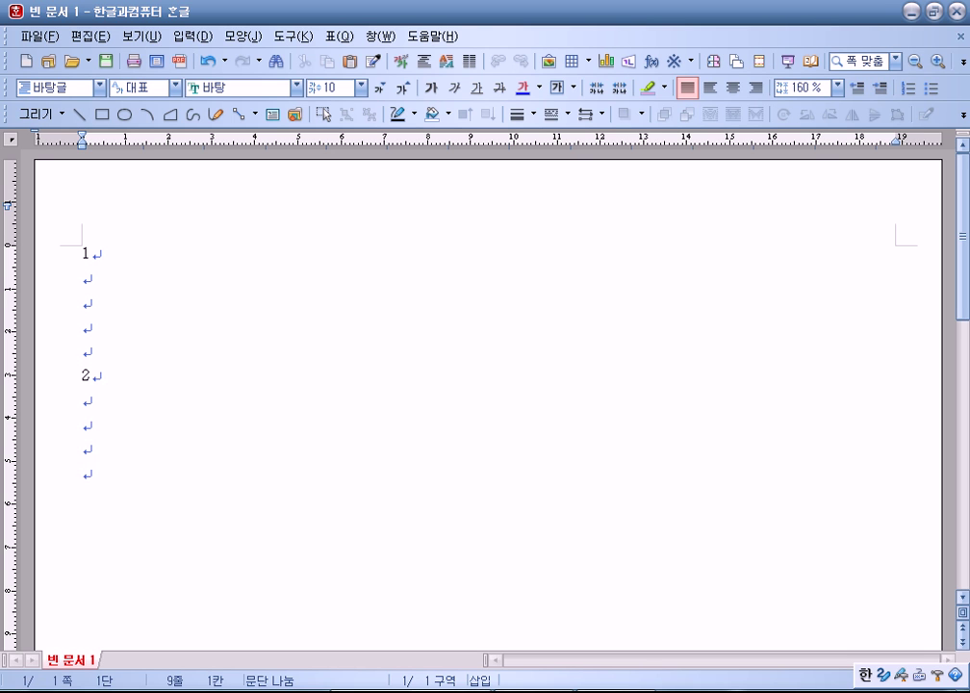
pyautogui.press('BackSpace')
pyautogui.hotkey('alt', 'shift', 'Return')
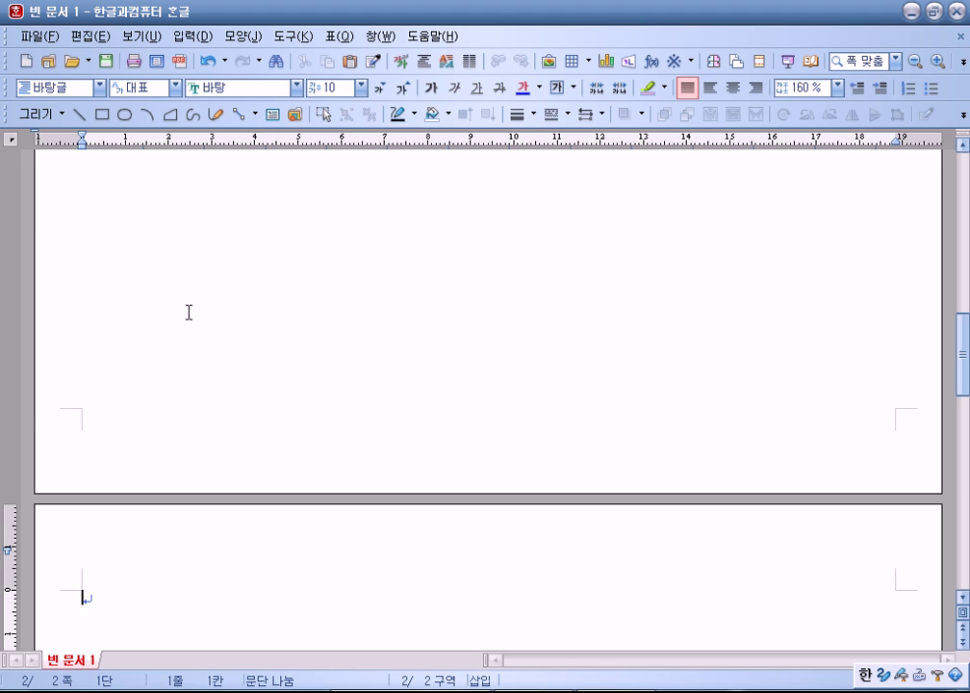
# Step: Type 3 and 4 on page 2 and insert another section break for page 3
pyautogui.write('3')
pyautogui.press('Return')
pyautogui.press('Return')
pyautogui.press('Return')
pyautogui.press('Return')
pyautogui.press('Return')
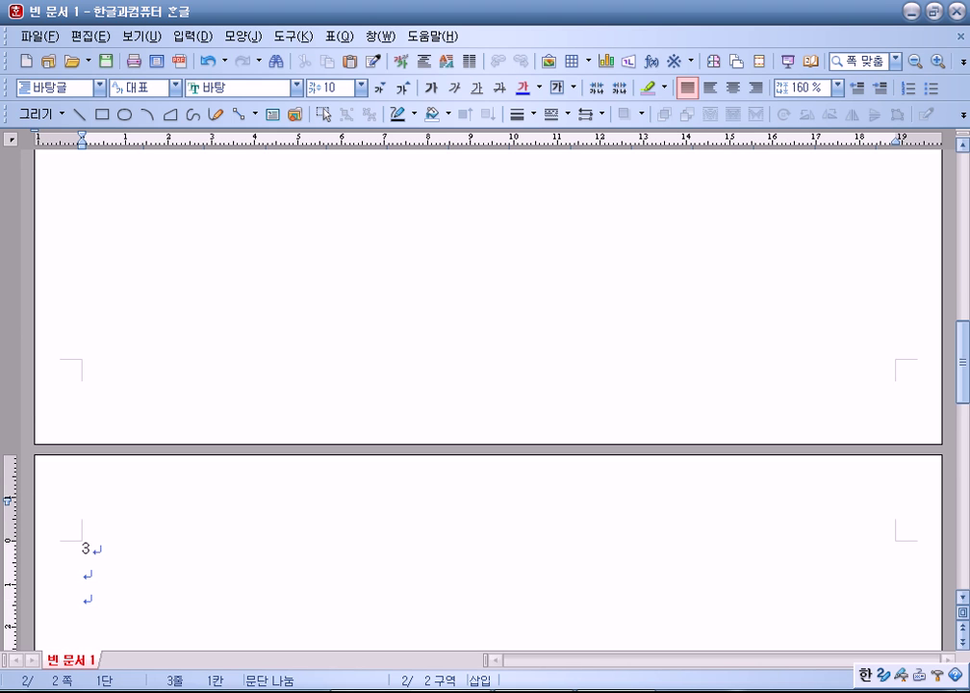
pyautogui.write('4')
pyautogui.press('Return')
pyautogui.press('Return')
pyautogui.press('Return')
pyautogui.press('Return')
pyautogui.press('Return')
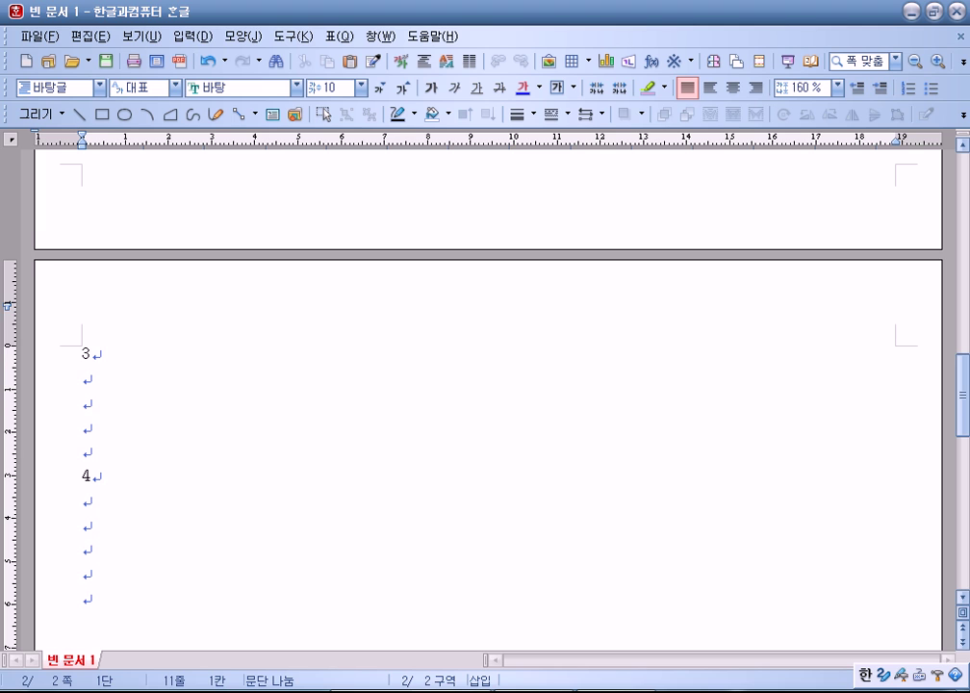
pyautogui.hotkey('alt', 'shift', 'Return')
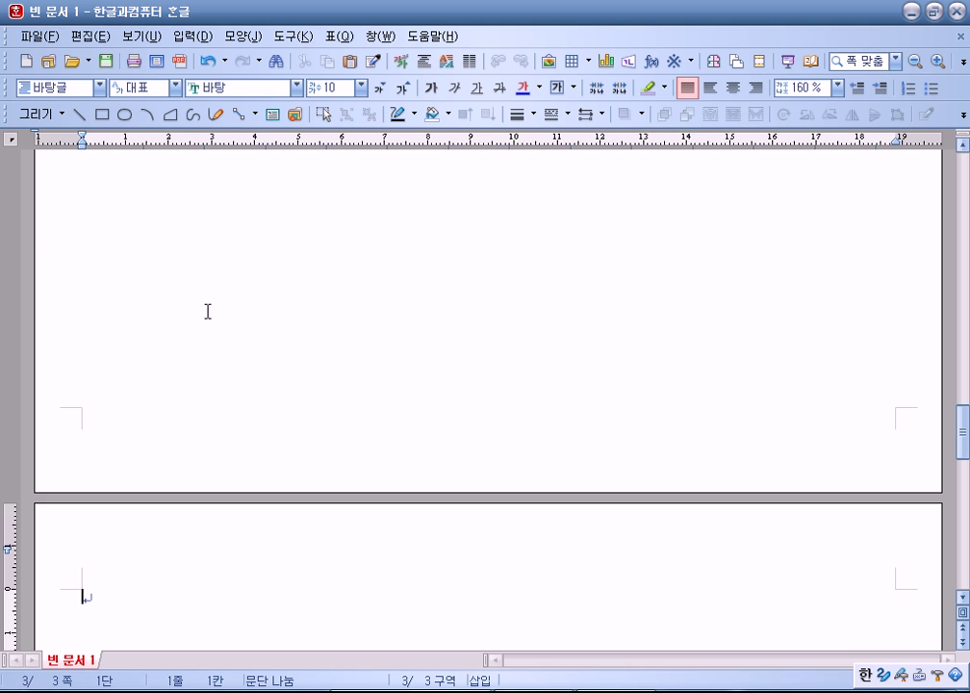
# Step: Scroll through the three-section practice document's pages
pyautogui.scroll(10, 208, 310)
pyautogui.scroll(15, 231, 308)
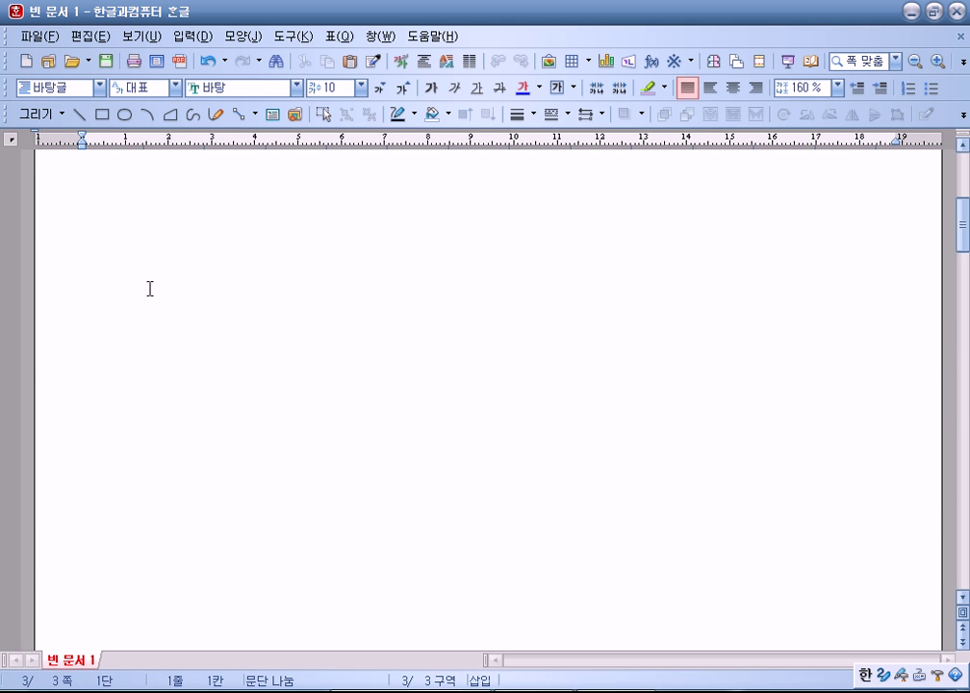
pyautogui.scroll(-2, 135, 289)
pyautogui.scroll(2, 111, 381)
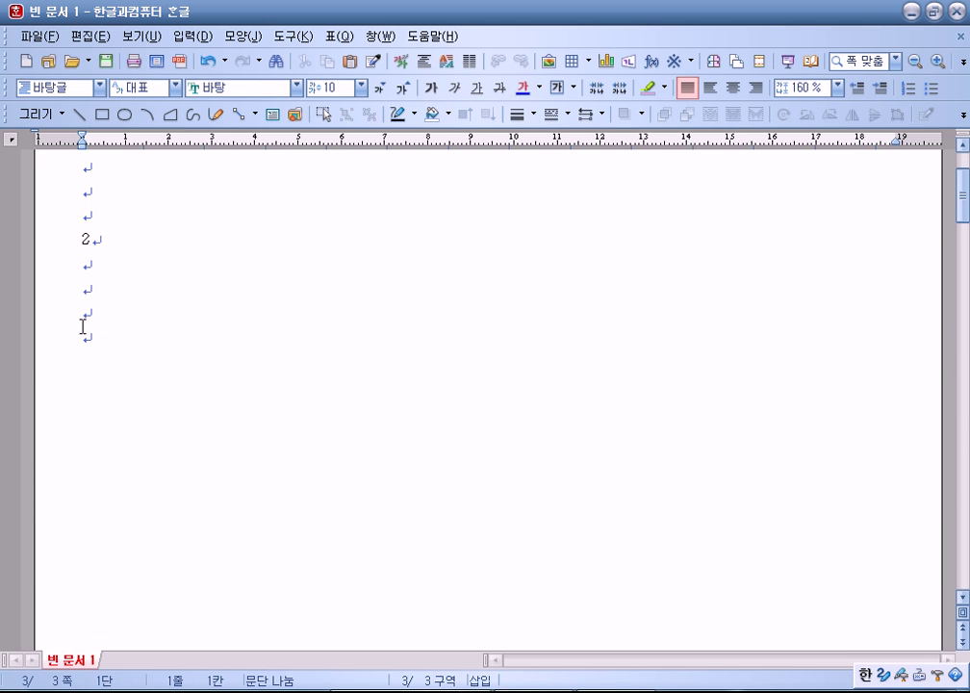
pyautogui.click(101, 335)
pyautogui.scroll(-10, 144, 348)
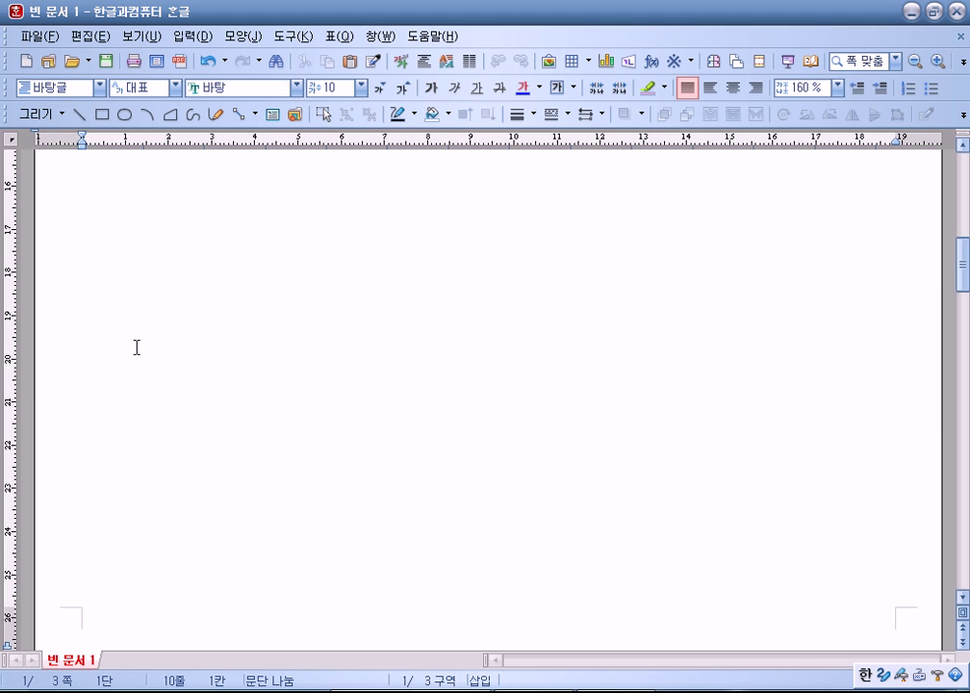
pyautogui.scroll(2, 148, 319)
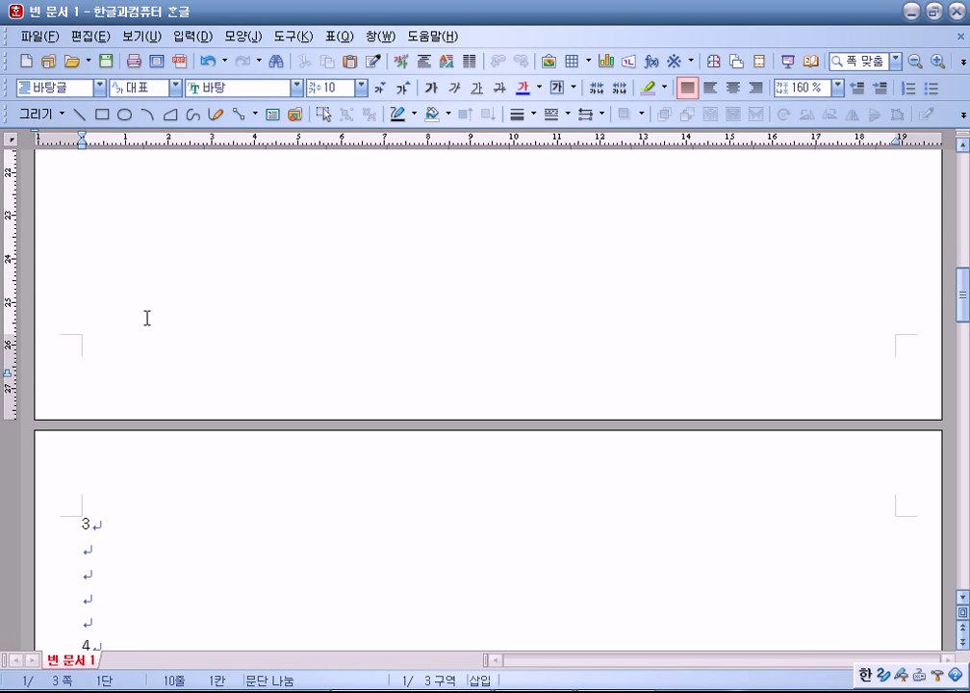
pyautogui.scroll(-20, 147, 319)
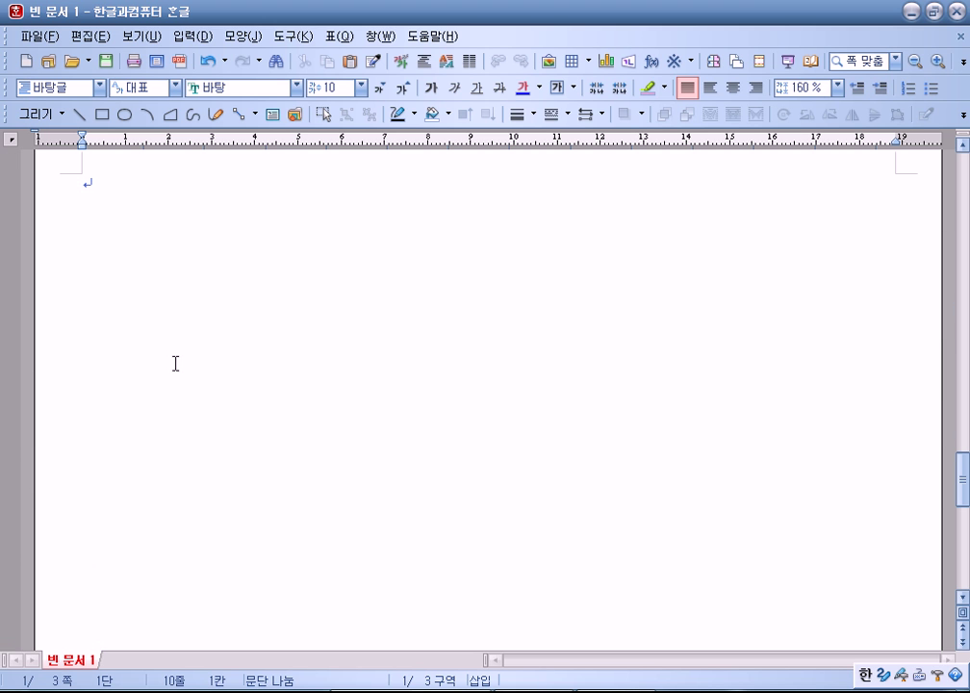
pyautogui.click(156, 251)
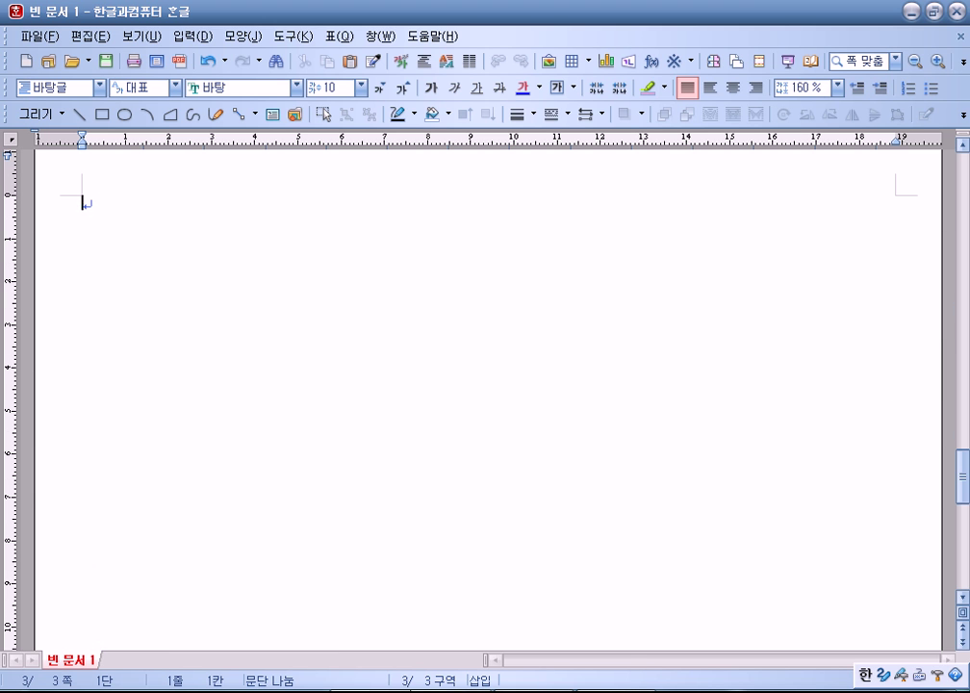
# Step: Return to the exam document and add a new line after the heading
pyautogui.hotkey('alt', 'Tab')
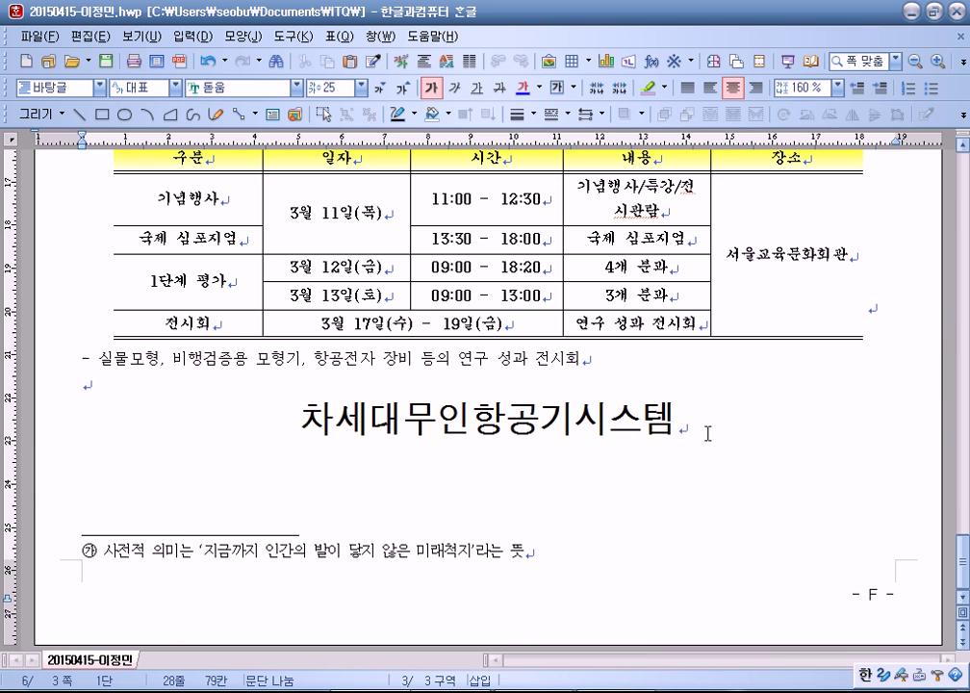
pyautogui.hotkey('alt', 'Tab')
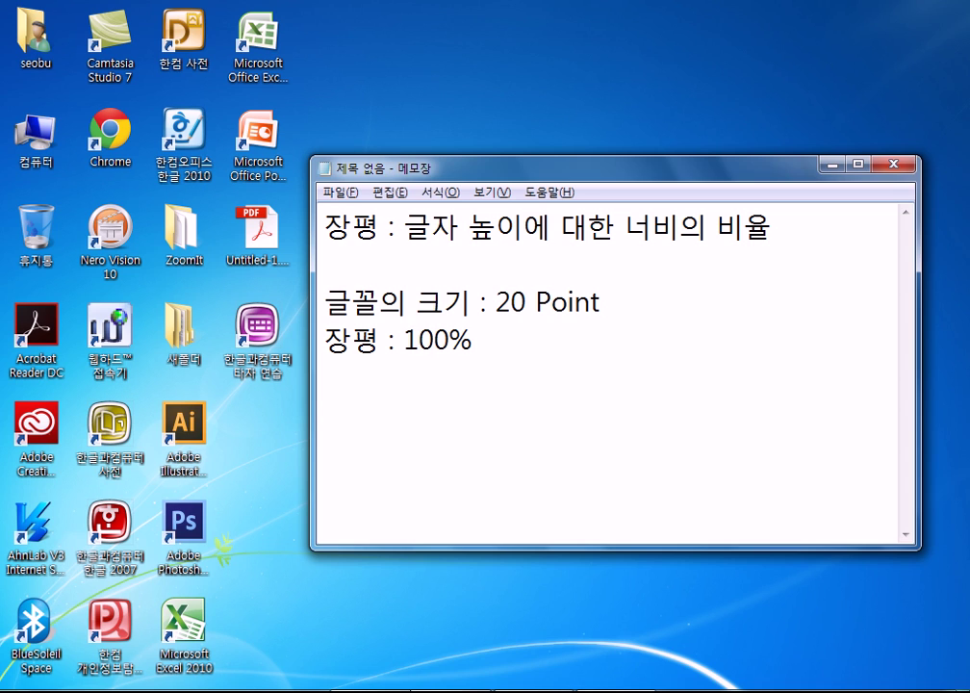
pyautogui.hotkey('alt', 'Tab')
pyautogui.hotkey('alt', 'Tab')
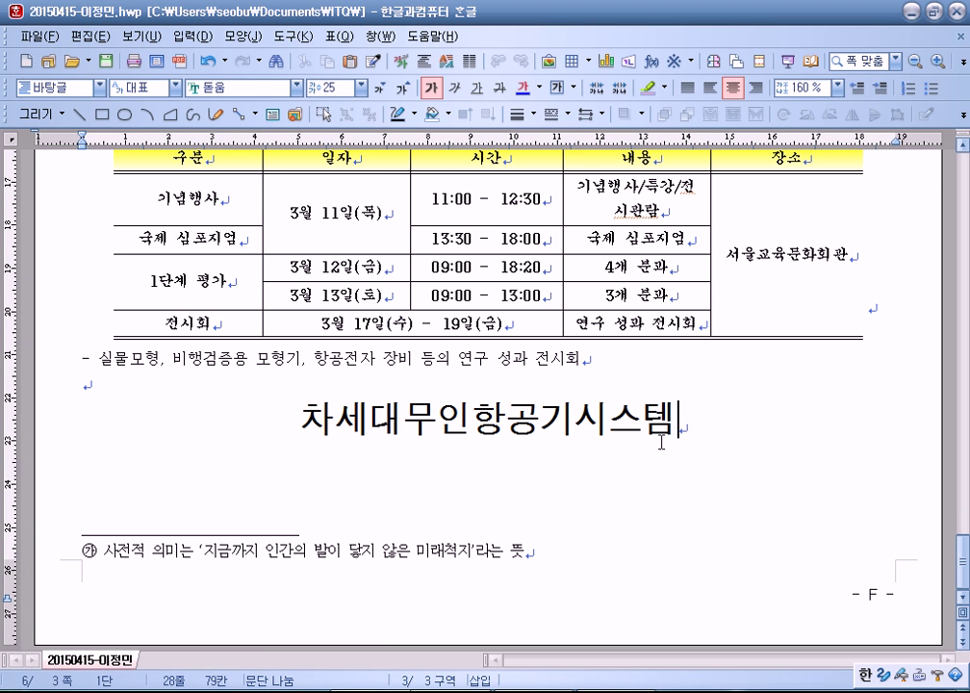
pyautogui.press('Return')
# Step: Insert a page break below the 차세대무인항공기시스템 title and inspect the new page
pyautogui.hotkey('ctrl', 'Return')
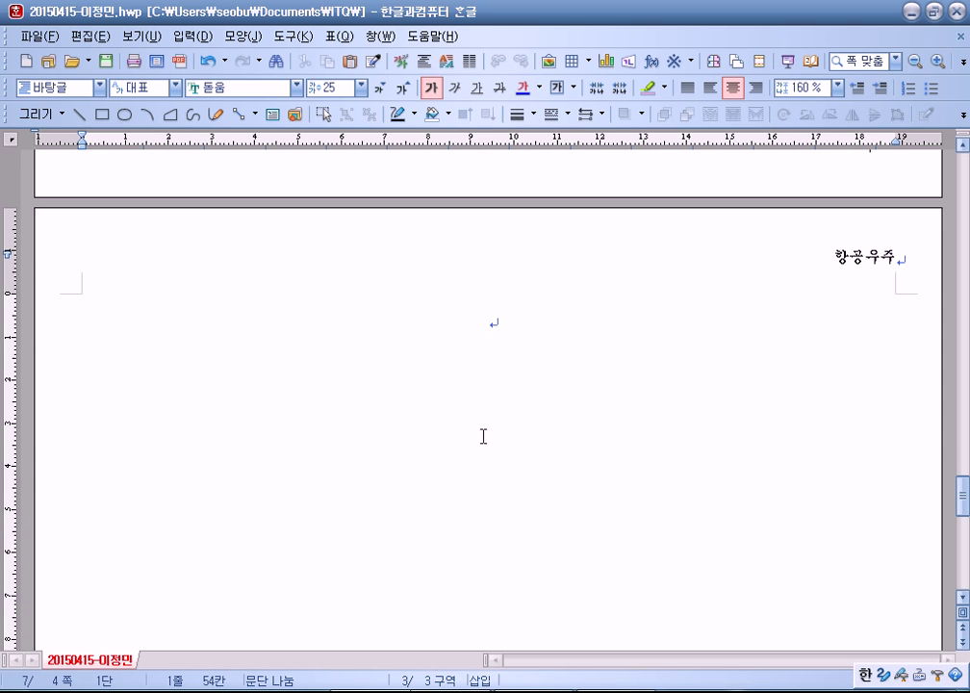
pyautogui.scroll(2, 560, 414)
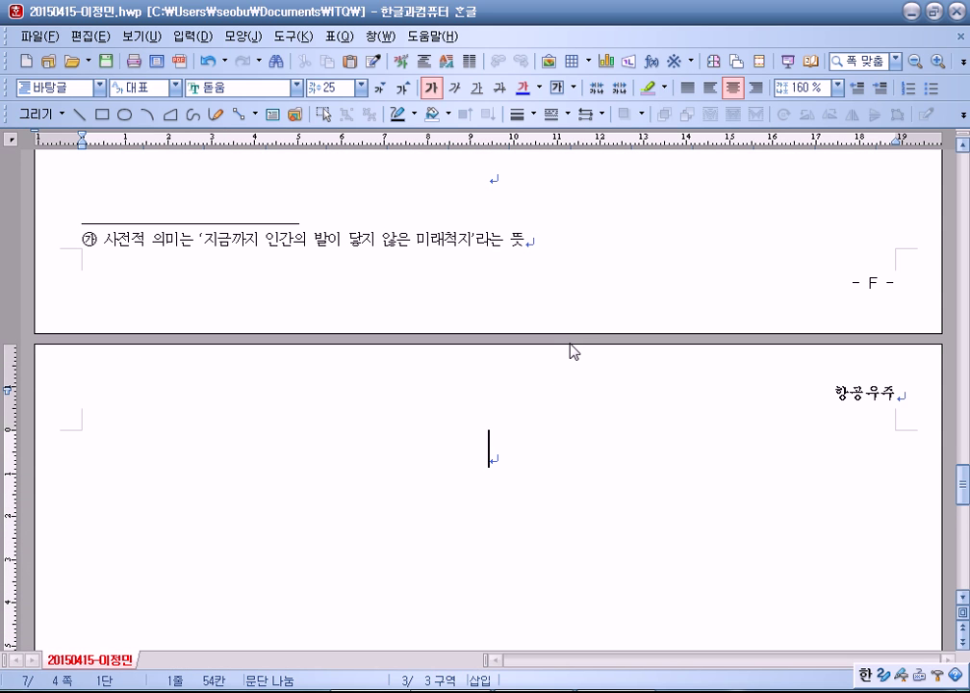
pyautogui.scroll(2, 573, 352)
pyautogui.click(510, 314)
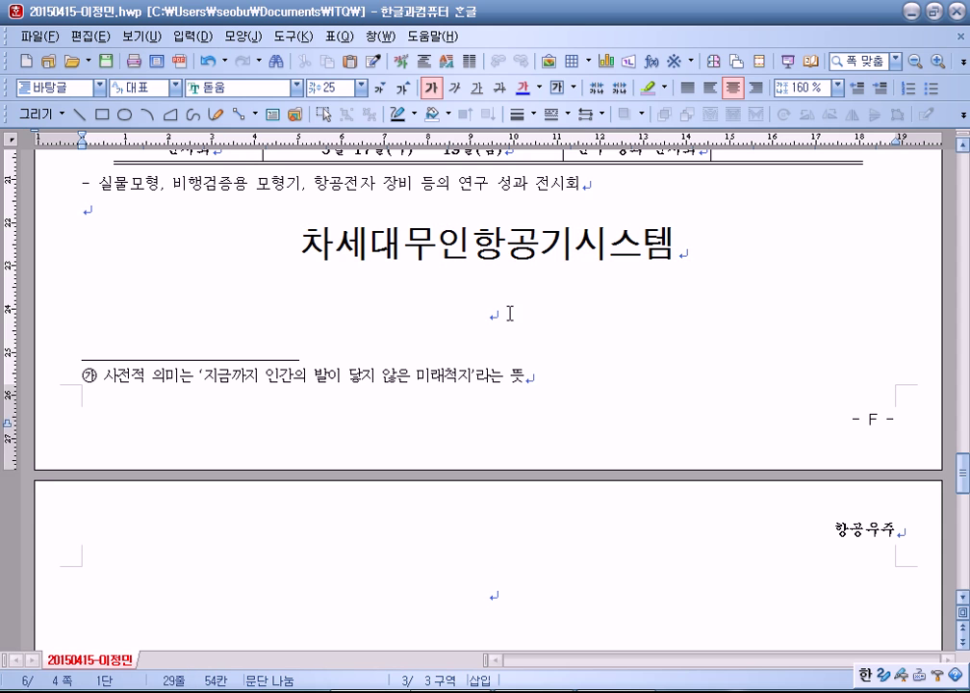
pyautogui.click(478, 580)
pyautogui.scroll(-3, 499, 412)
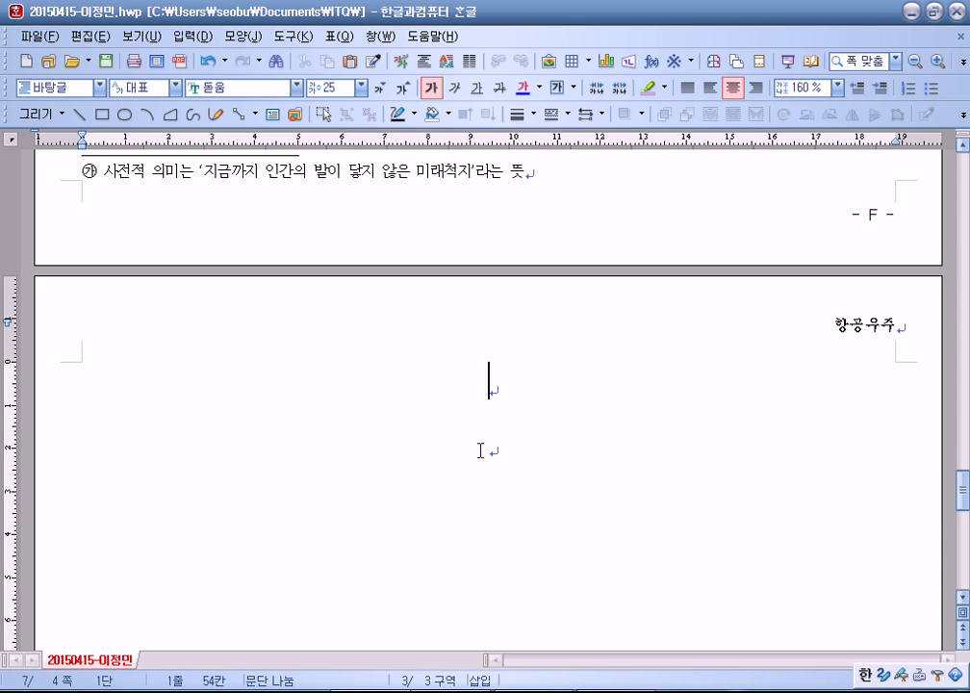
pyautogui.scroll(5, 480, 450)
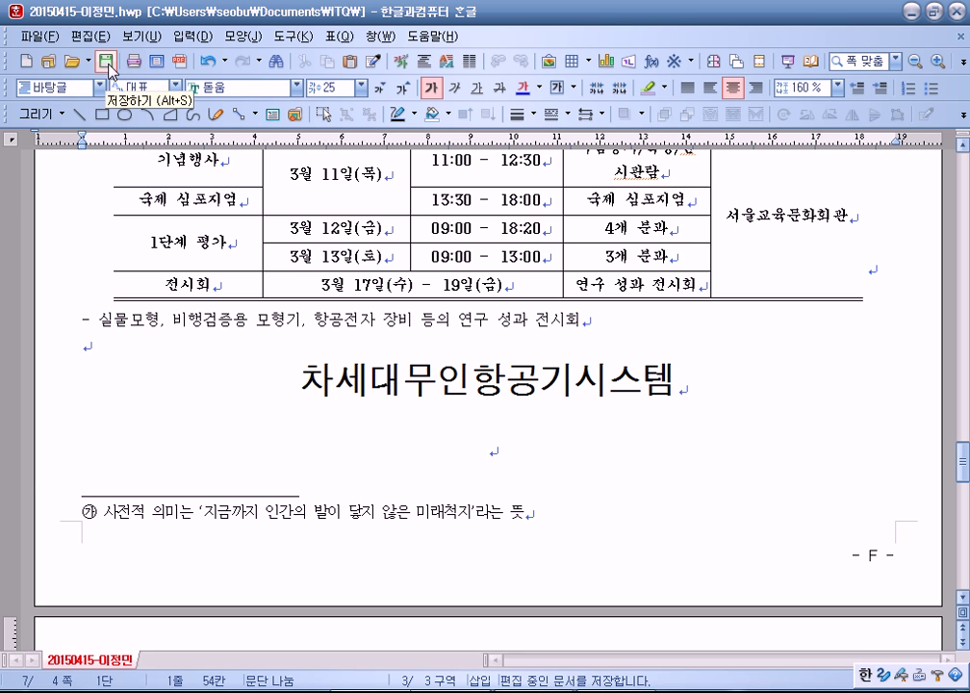
pyautogui.scroll(-3, 645, 301)
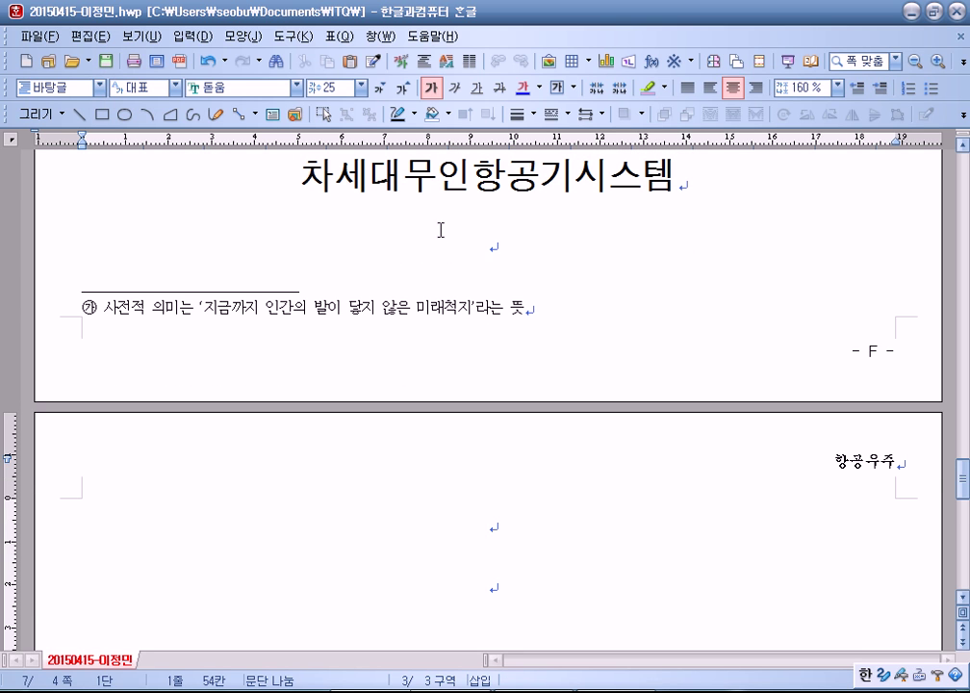
# Step: Delete the empty line and page break after the title, leaving no blank page 4
pyautogui.click(500, 247)
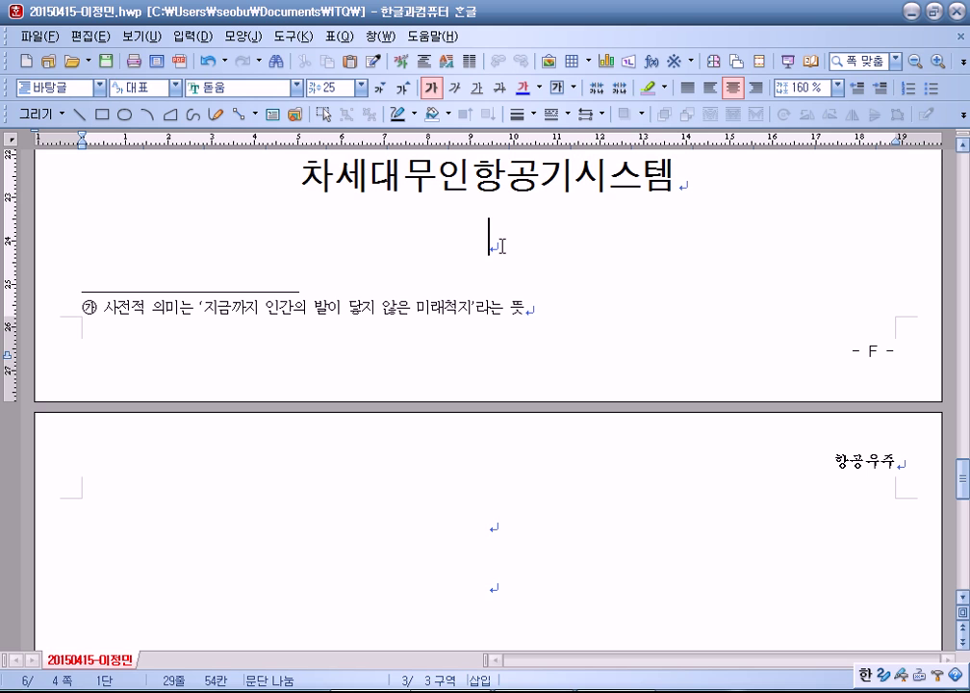
pyautogui.click(685, 170)
pyautogui.press('Insert')
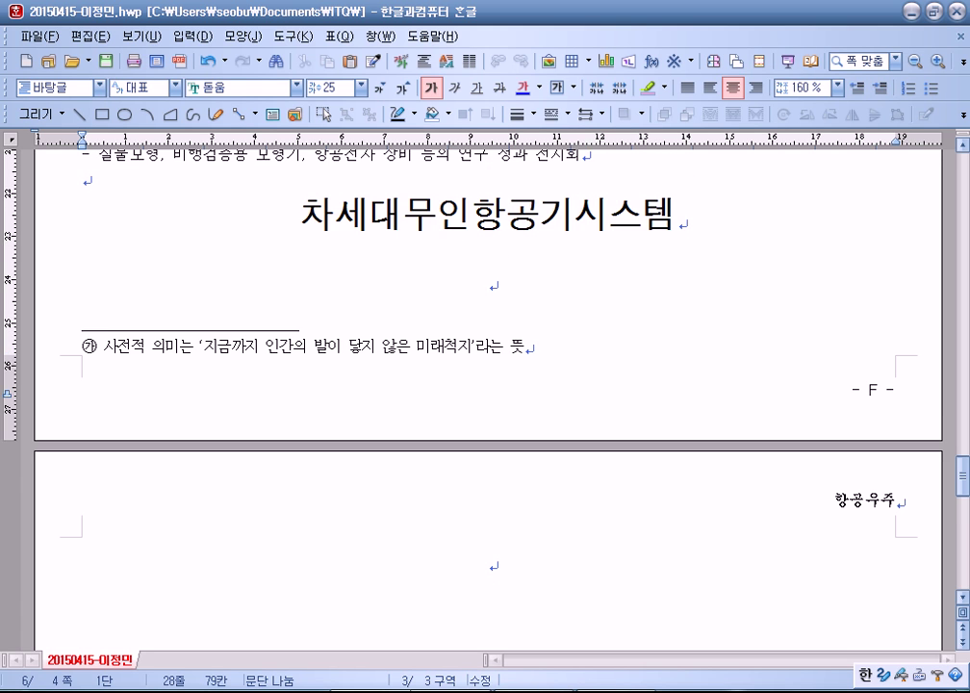
pyautogui.press('Delete')
pyautogui.press('Insert')
pyautogui.press('Return')
pyautogui.press('Return')
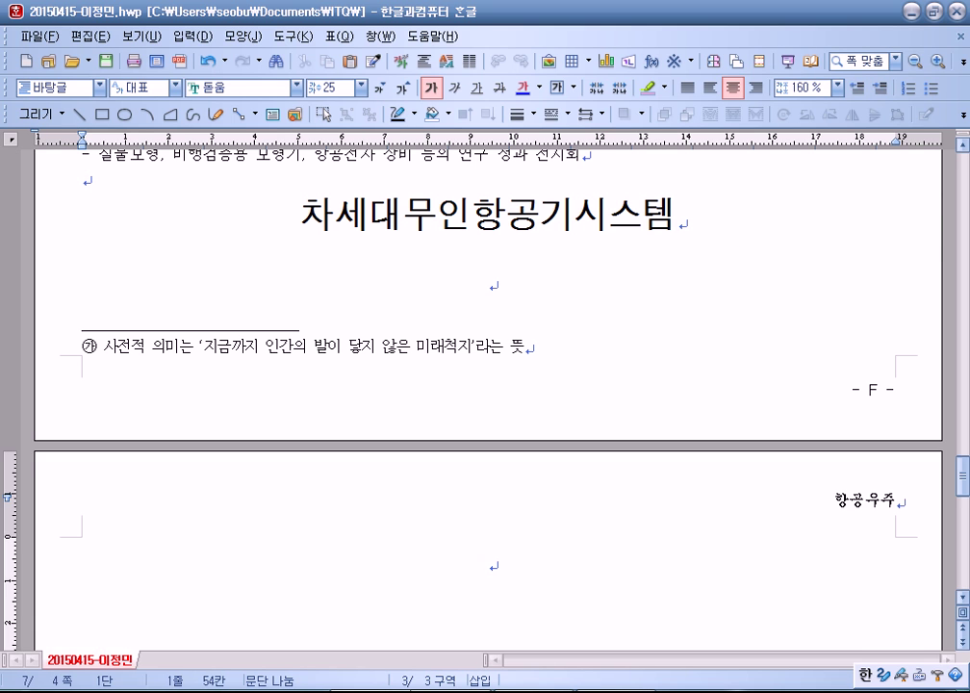
pyautogui.scroll(-3, 521, 335)
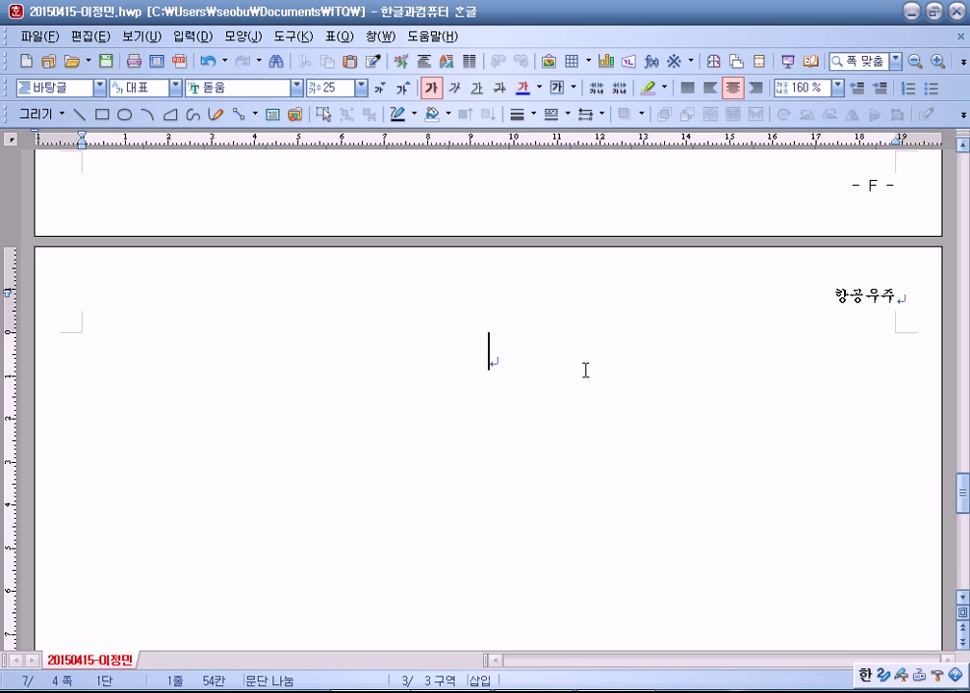
pyautogui.scroll(3, 568, 347)
pyautogui.click(717, 291)
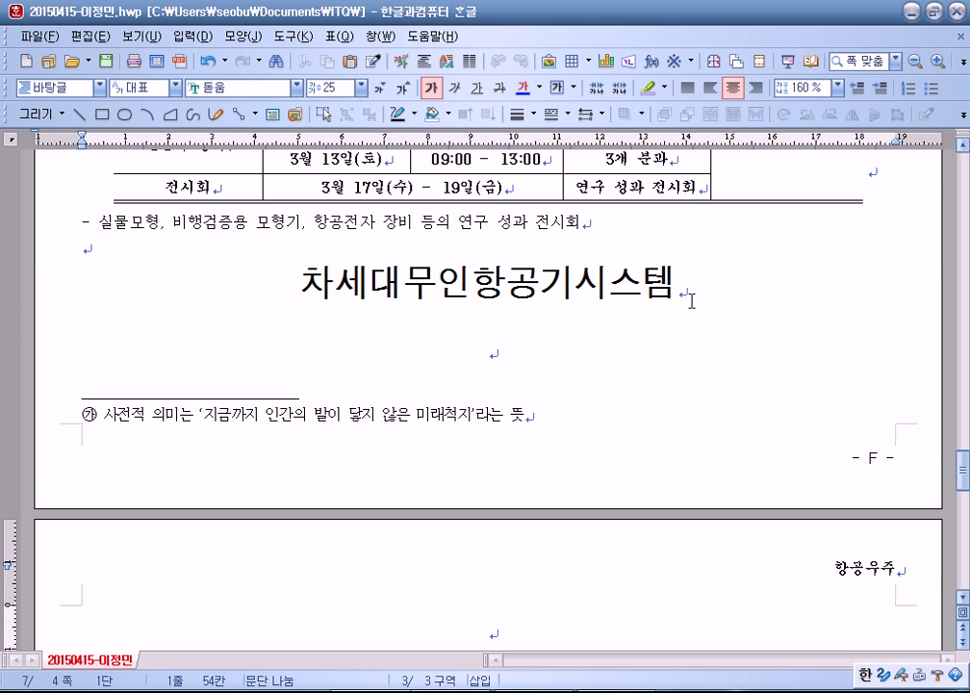
pyautogui.press('Delete')
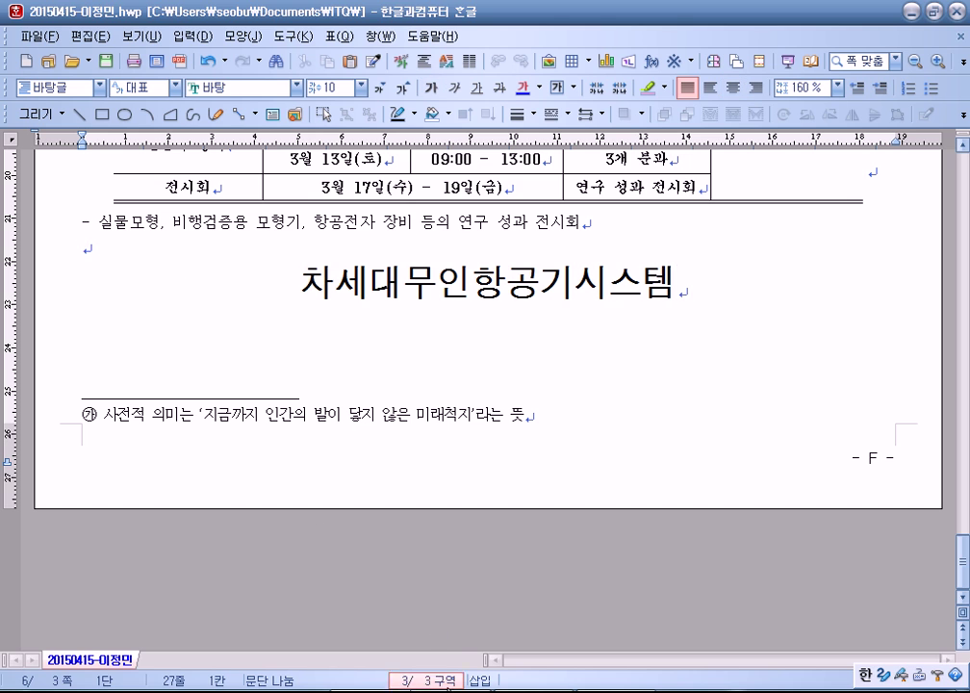
pyautogui.hotkey('alt', 'n')
pyautogui.scroll(10, 370, 583)
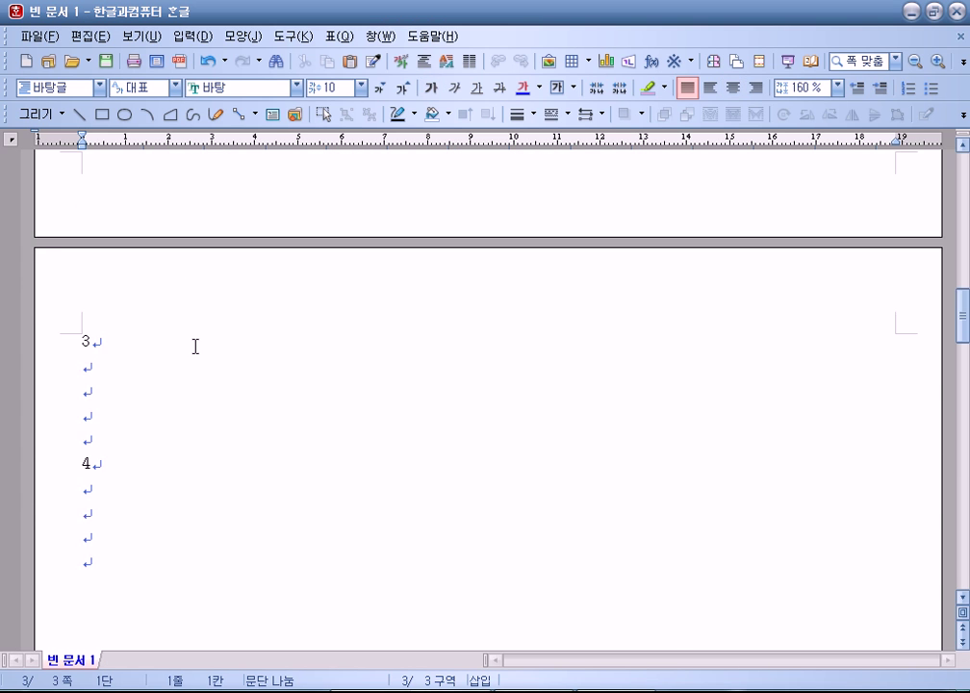
pyautogui.scroll(15, 198, 333)
pyautogui.moveTo(56, 281); pyautogui.dragTo(48, 331)
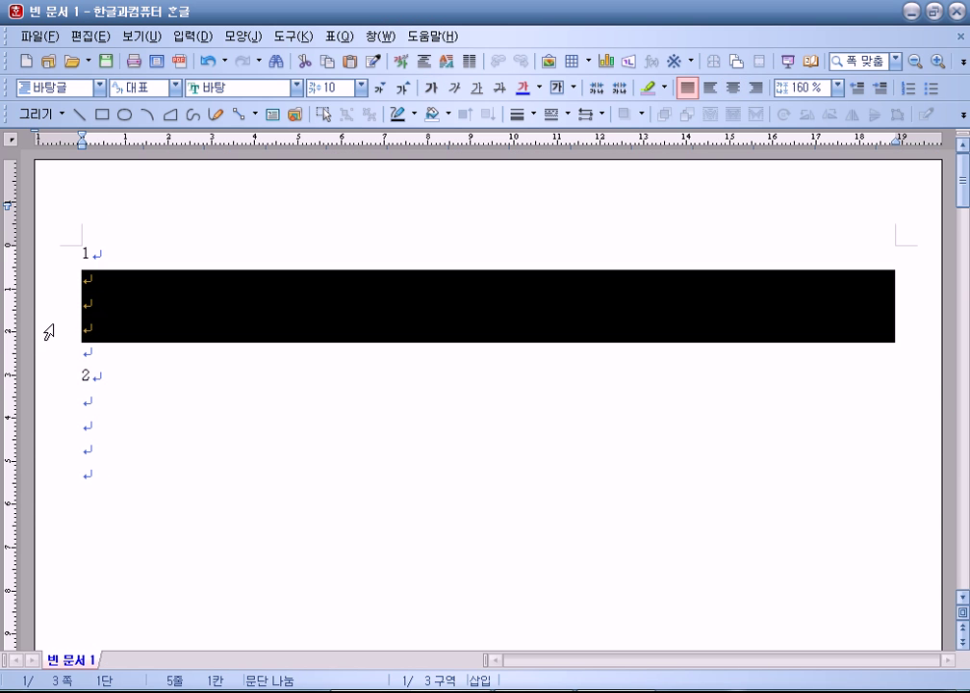
pyautogui.scroll(-3, 236, 397)
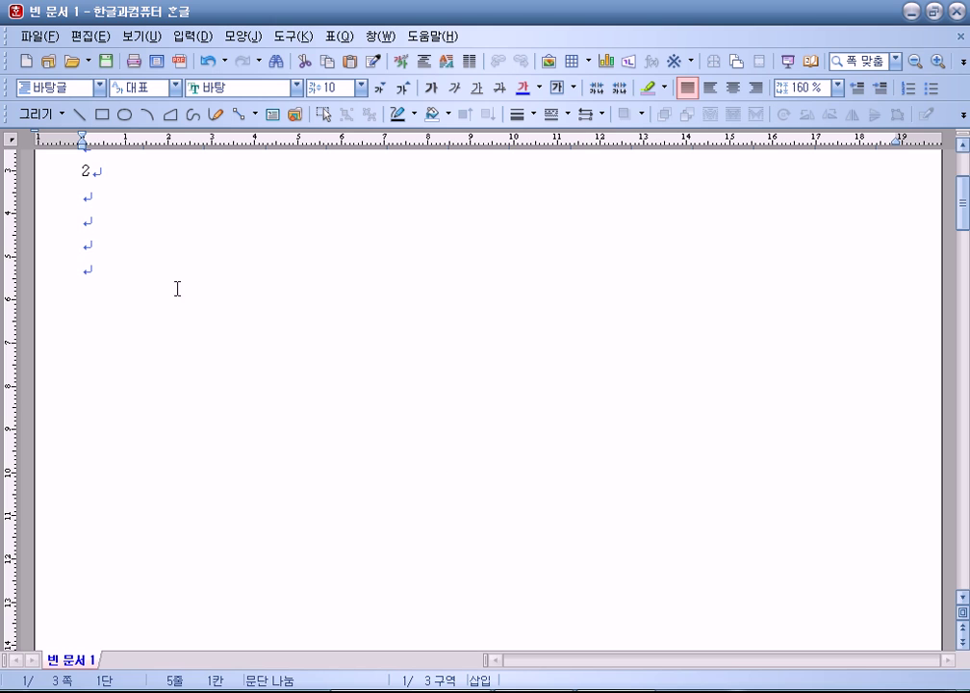
pyautogui.moveTo(56, 228); pyautogui.dragTo(29, 281)
pyautogui.scroll(-11, 220, 465)
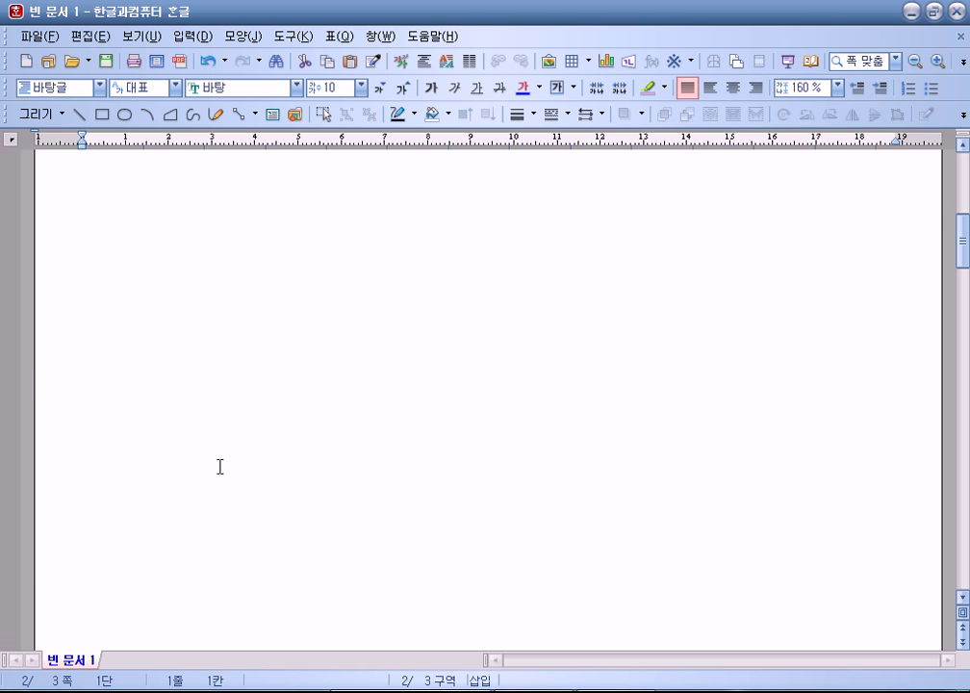
pyautogui.scroll(-5, 221, 469)
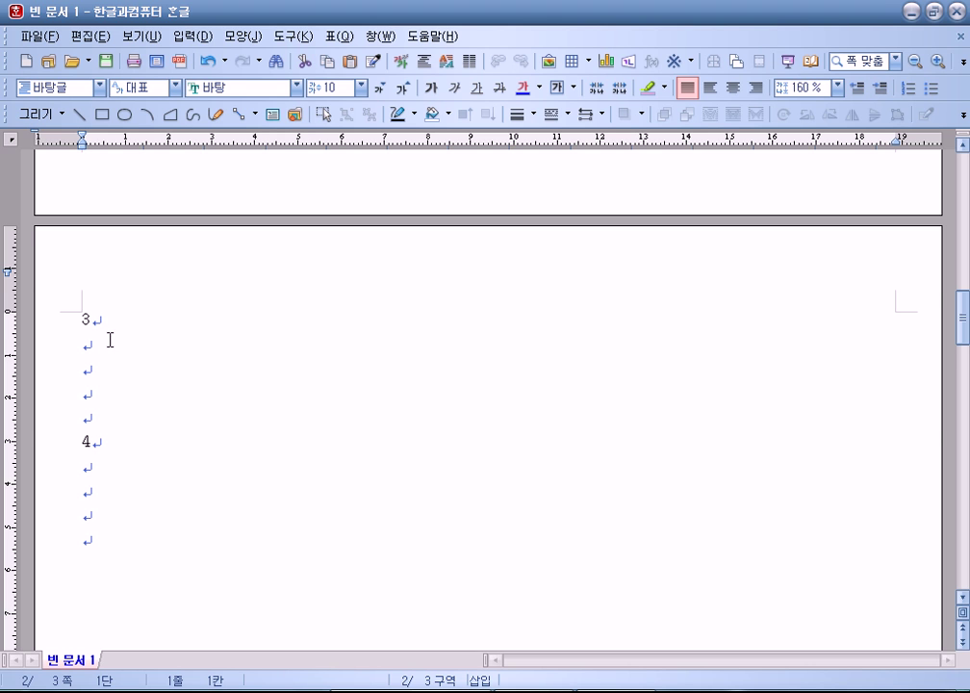
pyautogui.scroll(19, 110, 339)
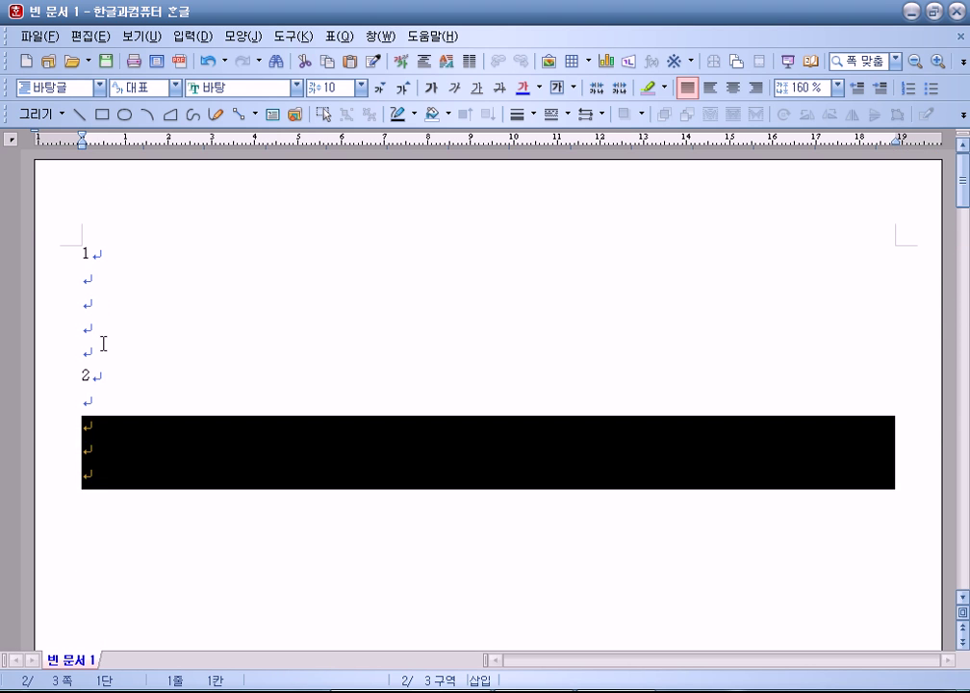
pyautogui.click(108, 496)
pyautogui.scroll(-12, 109, 498)
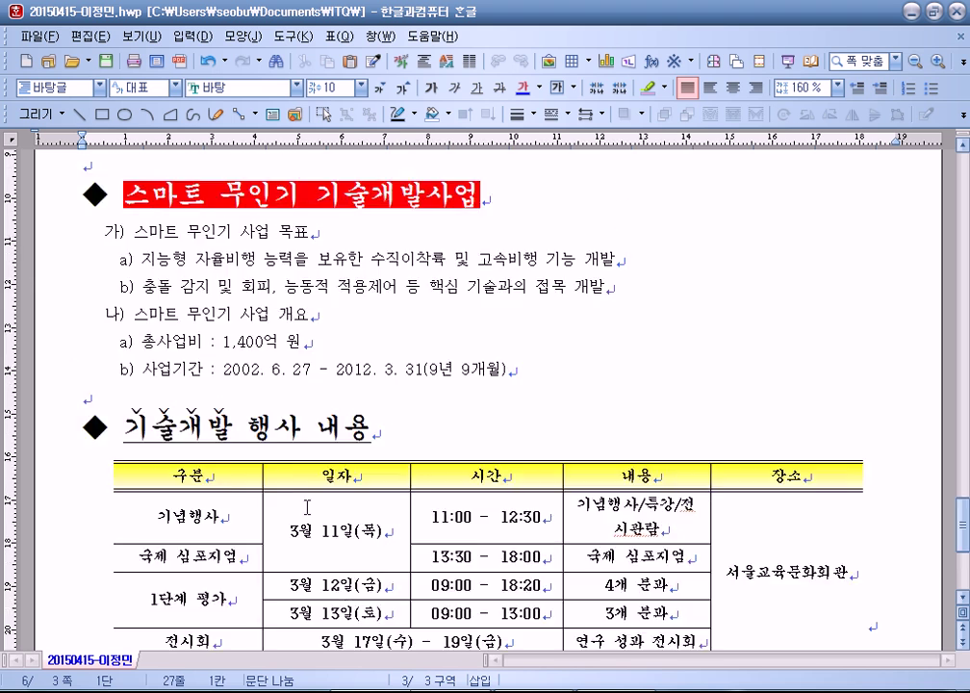
pyautogui.scroll(-6, 304, 481)
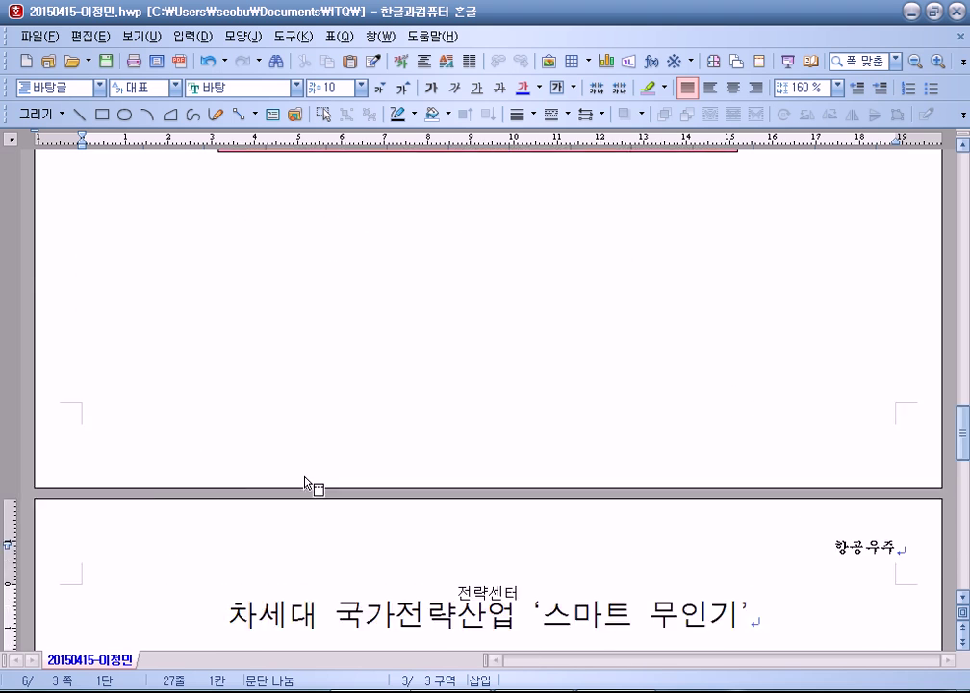
pyautogui.scroll(-5, 304, 481)
pyautogui.scroll(15, 294, 452)
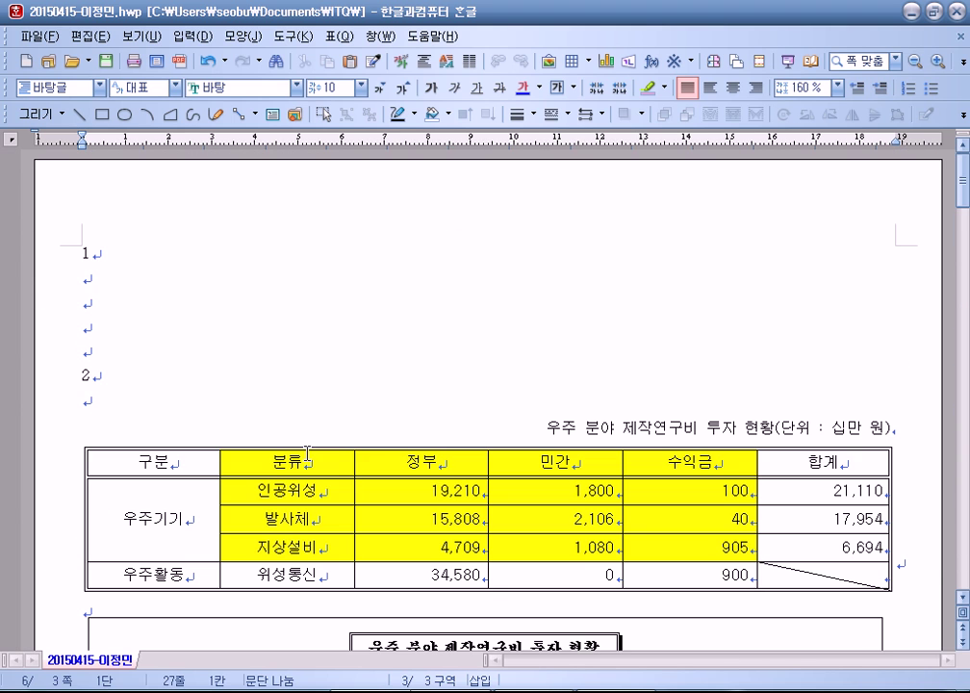
pyautogui.moveTo(53, 279); pyautogui.dragTo(48, 340)
pyautogui.scroll(-9, 243, 340)
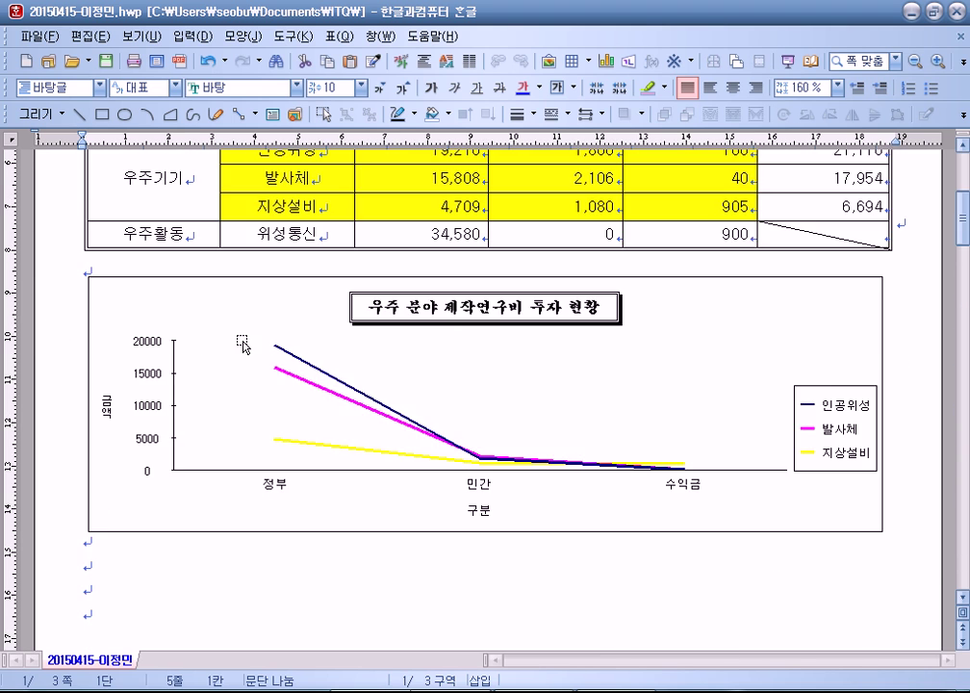
pyautogui.scroll(-3, 292, 324)
pyautogui.scroll(1, 312, 389)
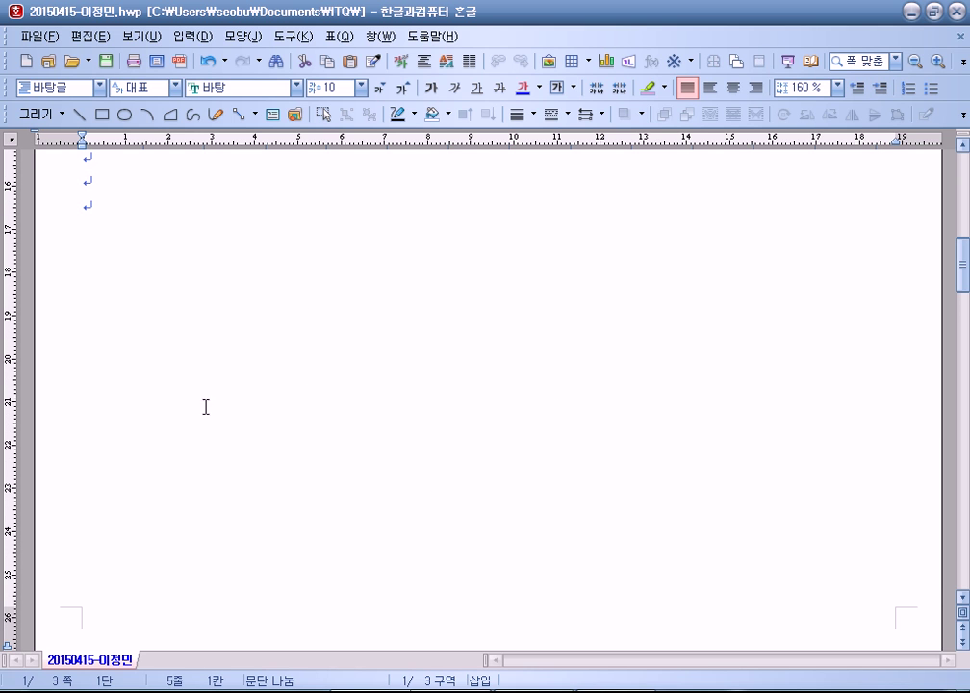
pyautogui.click(201, 308)
pyautogui.scroll(-3, 204, 312)
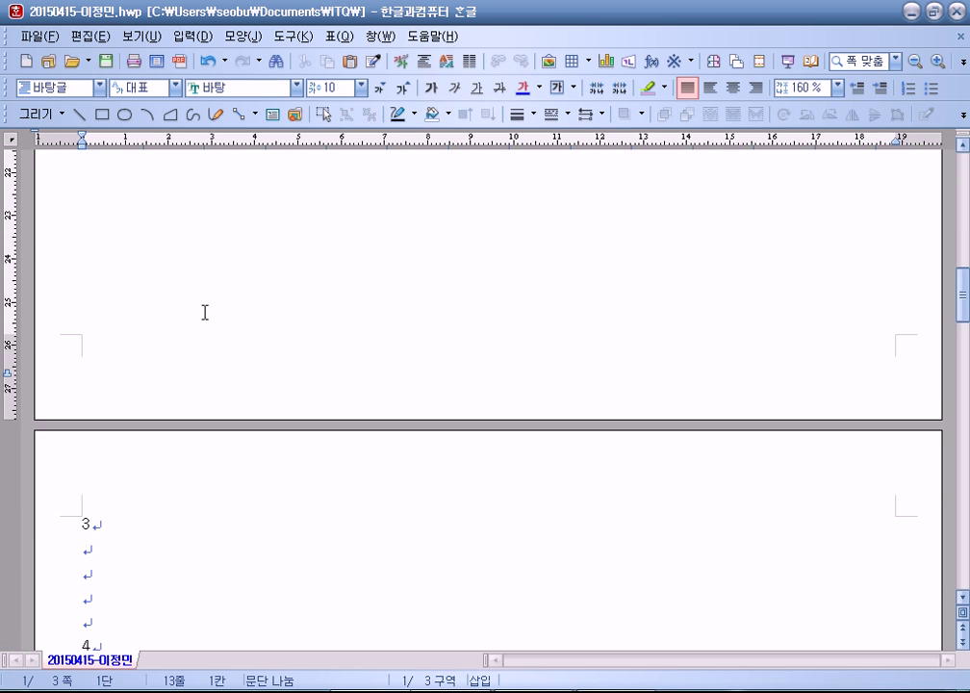
pyautogui.click(113, 560)
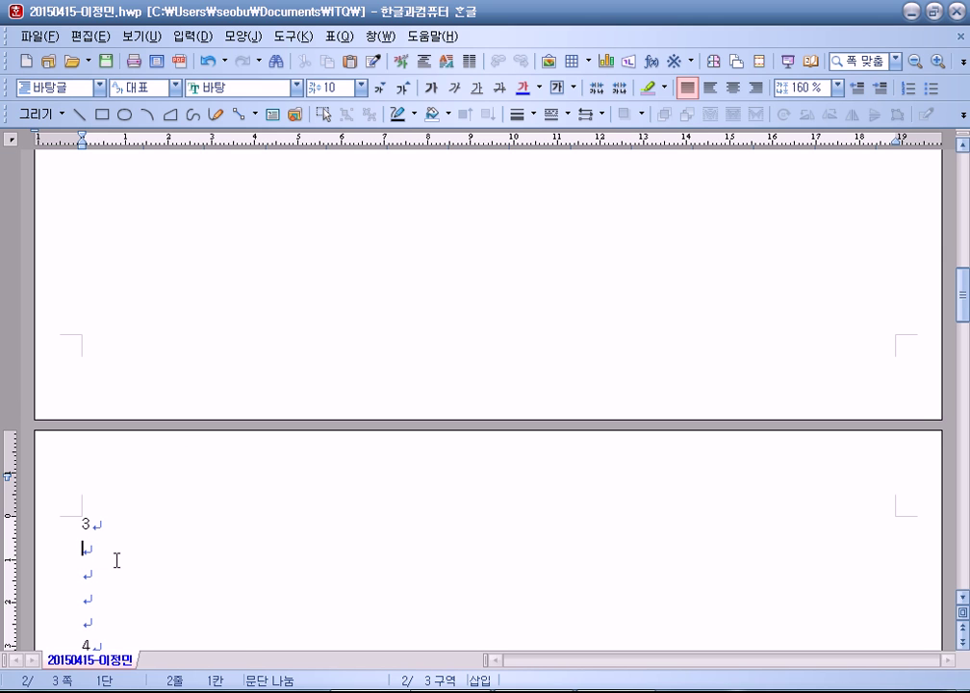
# Step: In Notepad, add '페이지에 글을 입력하다보면 글의 내용이 많아져서 자동으로 다음 페이지로 넘어가는 경우가 있다.'
pyautogui.hotkey('alt', 'Tab')
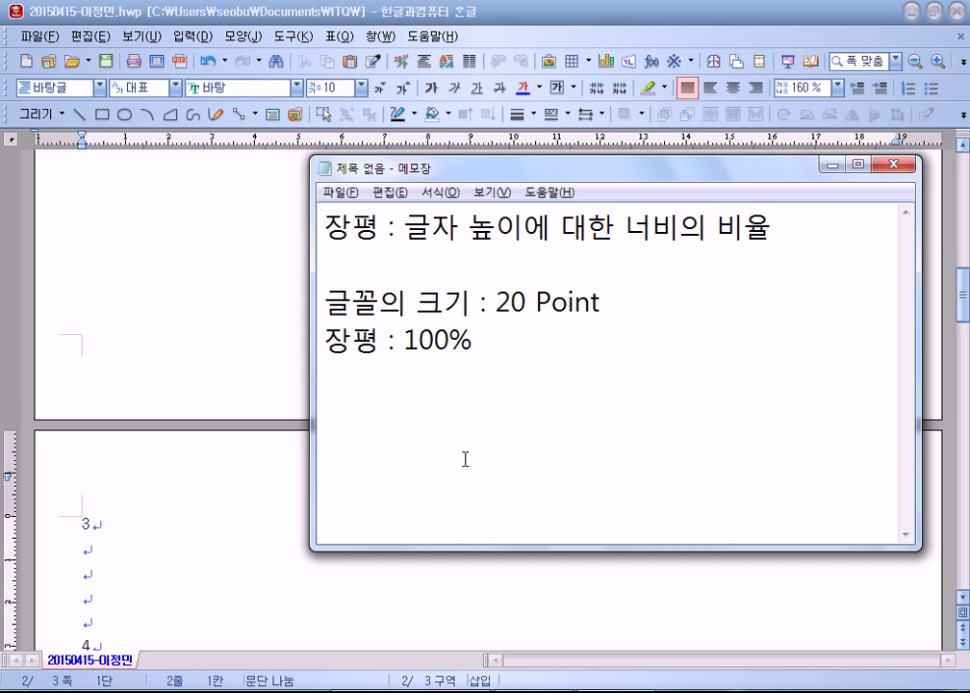
pyautogui.press('Return')
pyautogui.write('페이질')
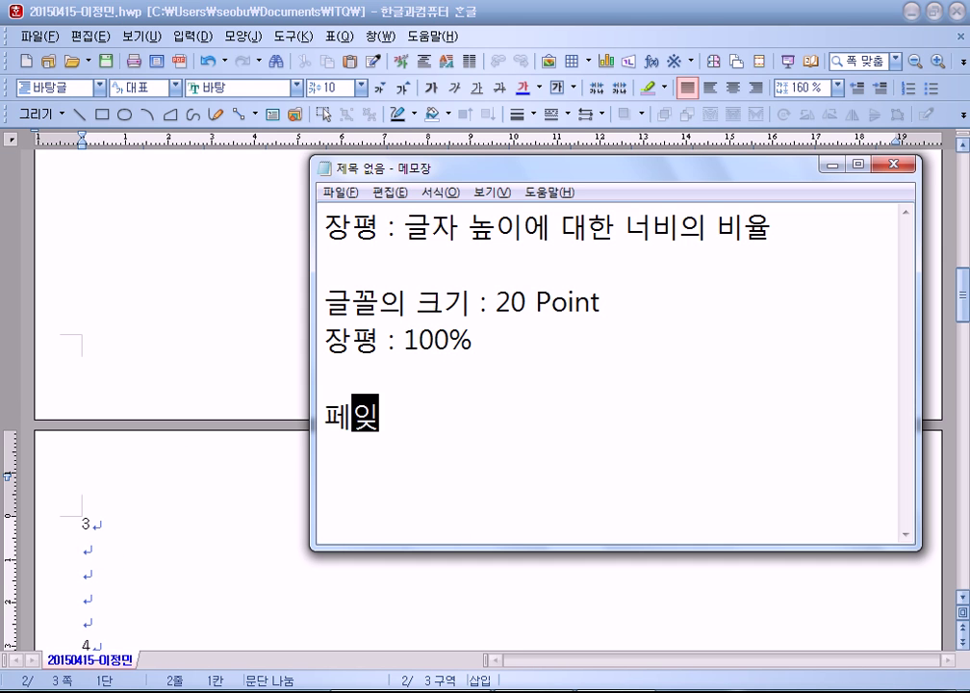
pyautogui.write('를')
pyautogui.press('BackSpace')
pyautogui.write('에')
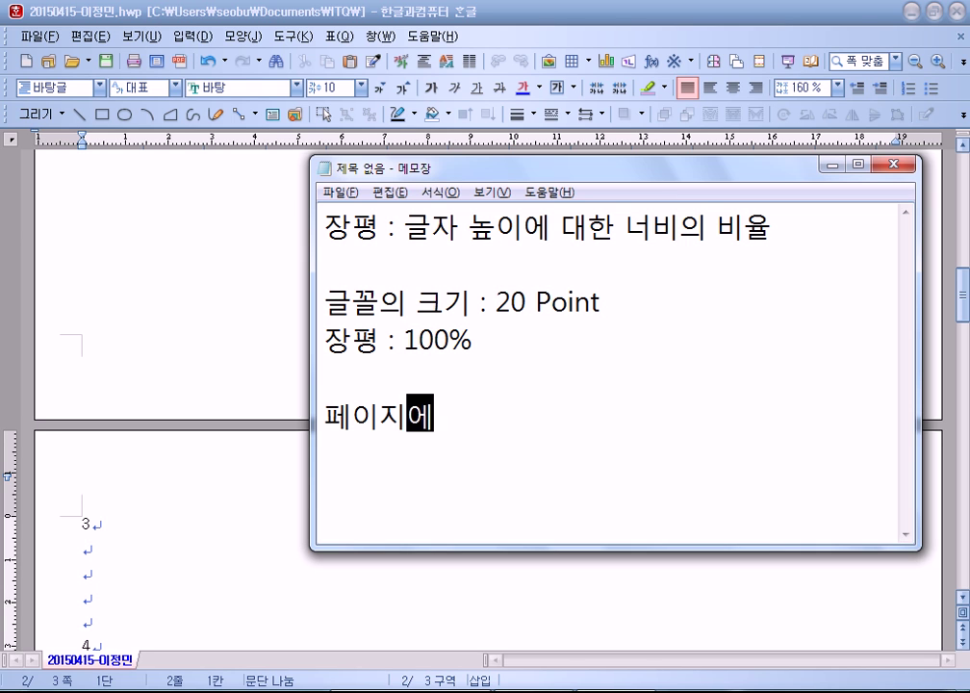
pyautogui.write(' ㄱ글을 입력한')
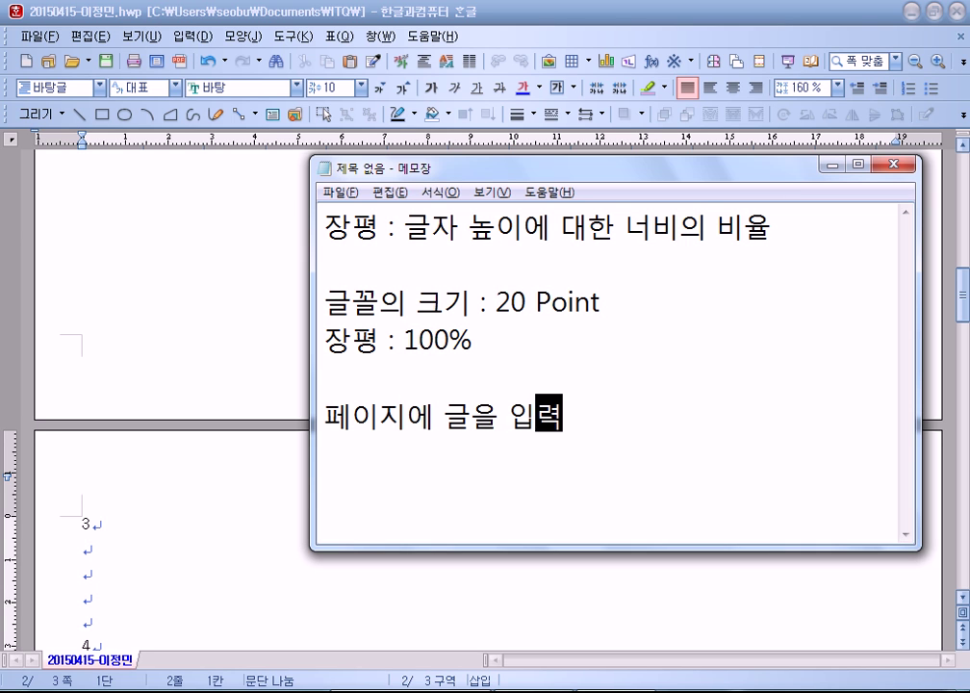
pyautogui.press('BackSpace')
pyautogui.write('다보면 ')
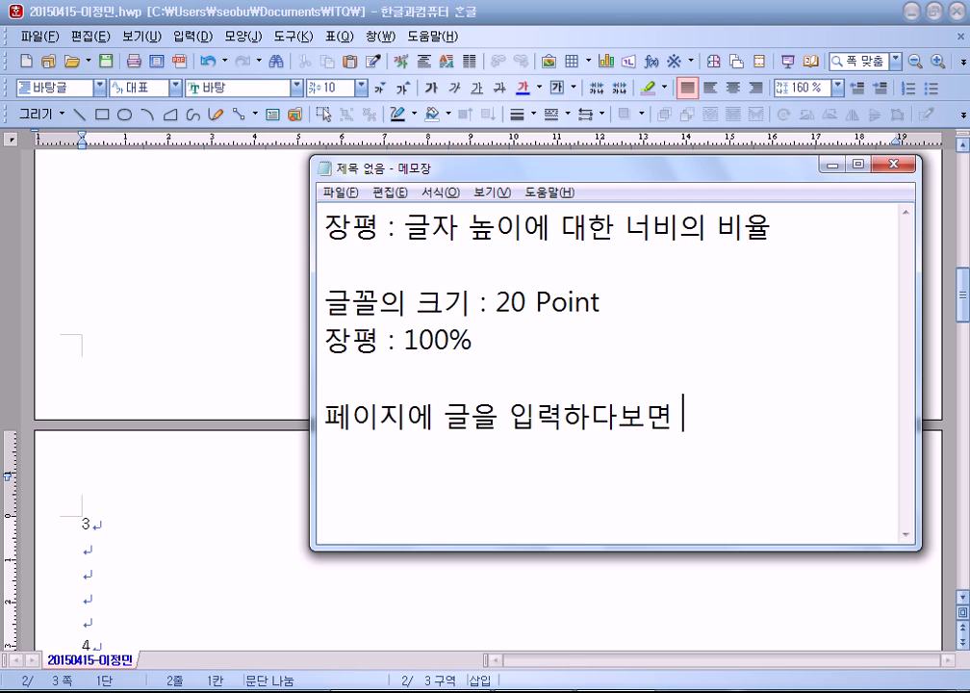
pyautogui.write('ㄱ글의 내용이')
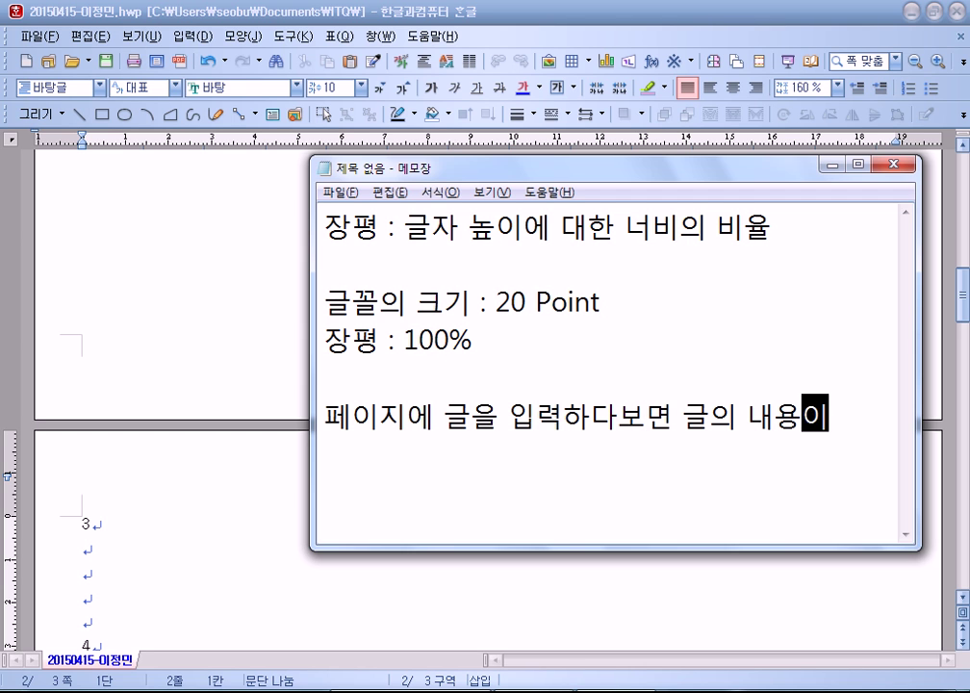
pyautogui.write(' ㅁ나ㅇ이')
pyautogui.press('BackSpace')
pyautogui.press('BackSpace')
pyautogui.press('BackSpace')
pyautogui.press('BackSpace')
pyautogui.write('미ㅏㄶ')
pyautogui.press('BackSpace')
pyautogui.press('BackSpace')
pyautogui.press('BackSpace')
pyautogui.write('많')
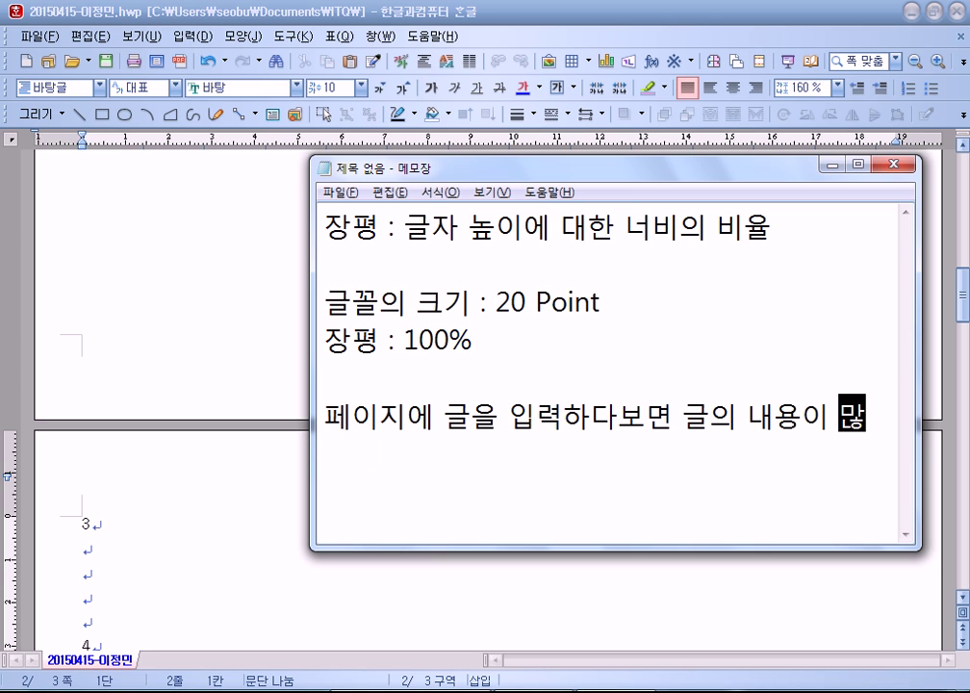
pyautogui.write('아져서 ㄷ')
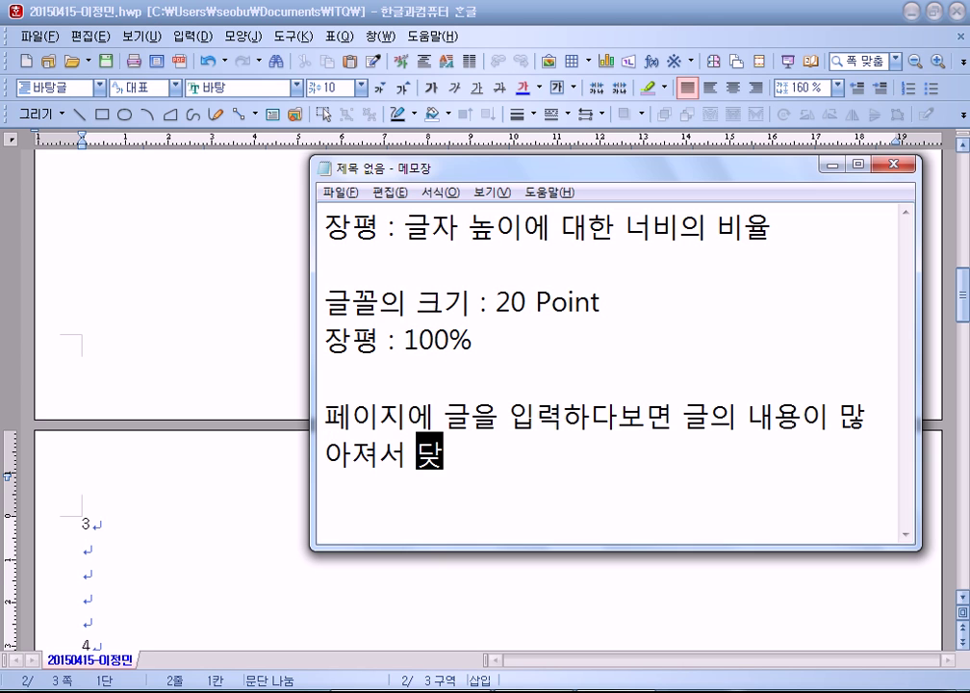
pyautogui.press('BackSpace')
pyautogui.write('자동으로 ')
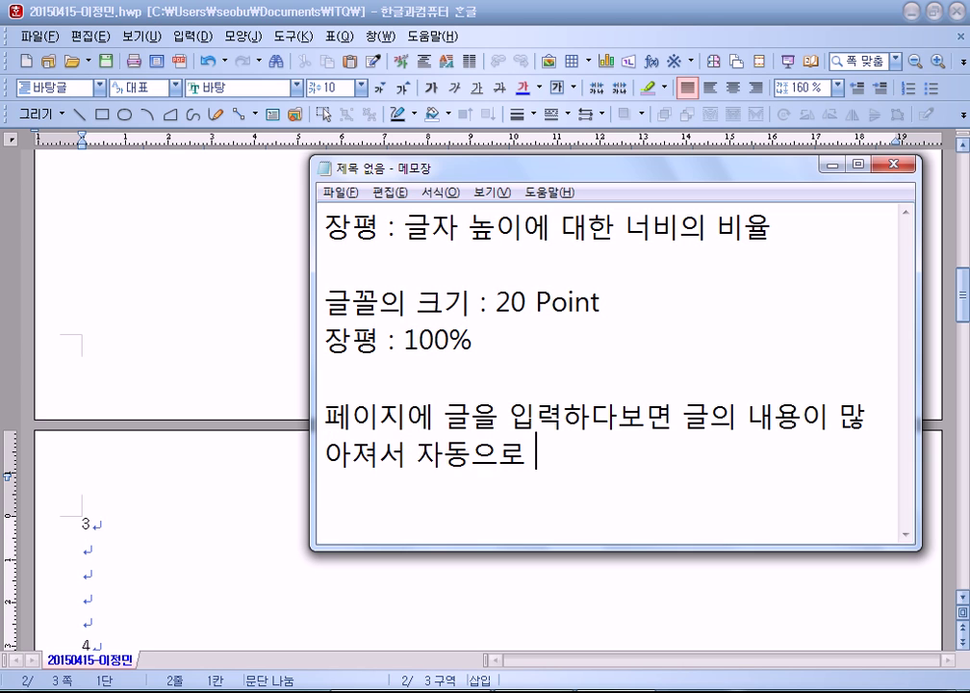
pyautogui.write('당음 페이지')
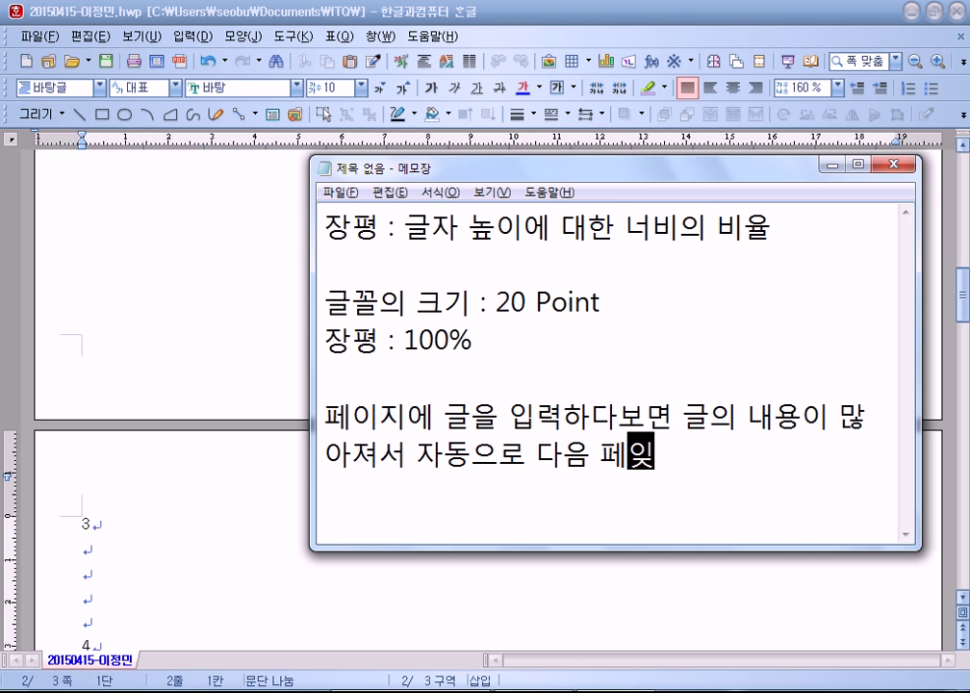
pyautogui.write('로')
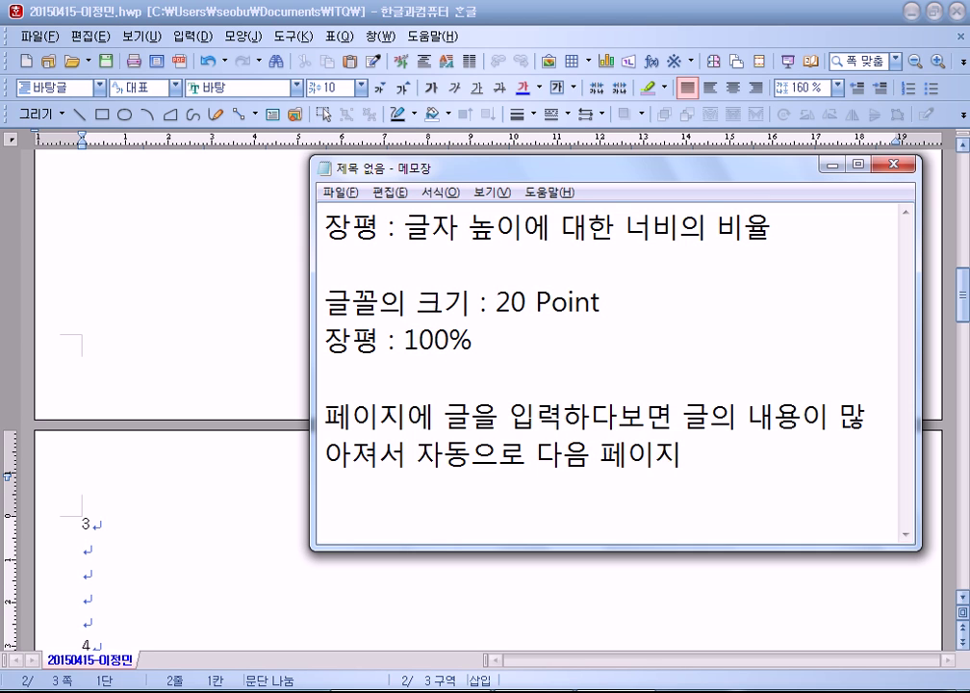
pyautogui.write(' 넘어가는 ')
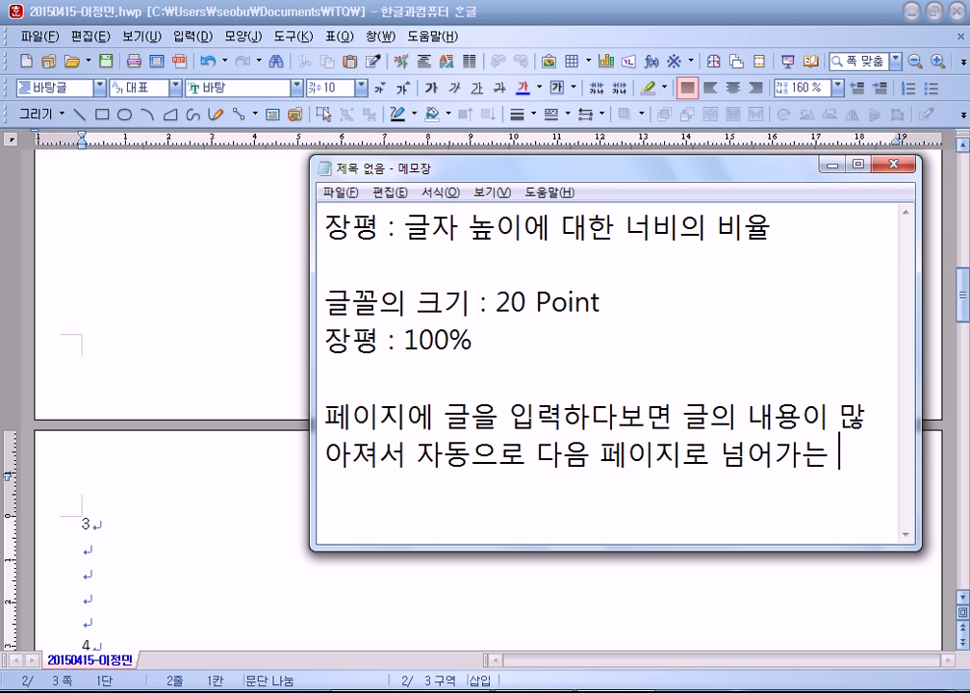
pyautogui.write('경ㅇ우가 있ㄷ')
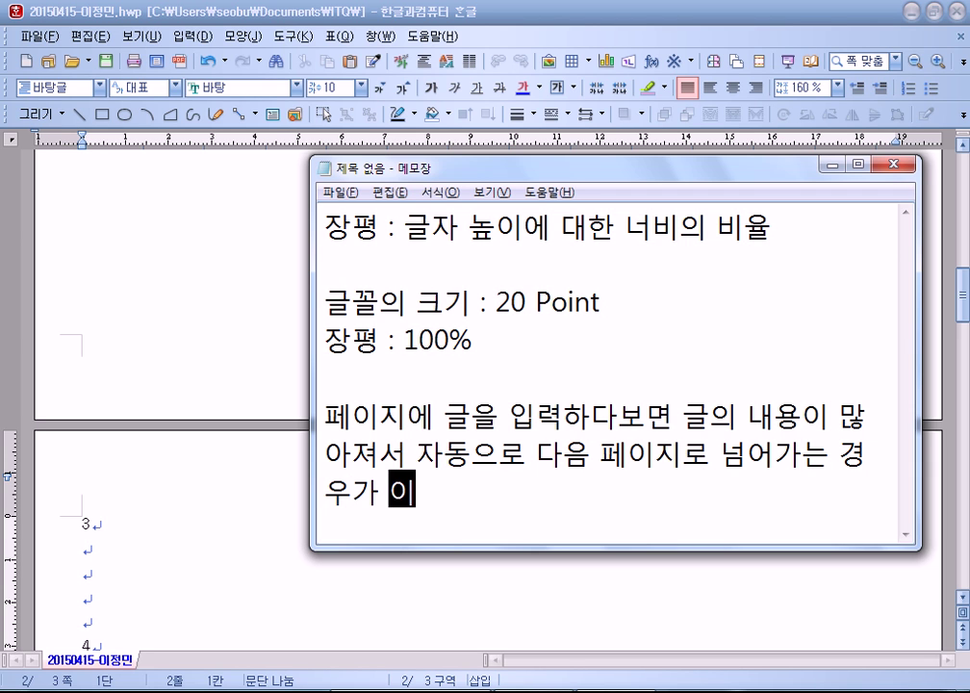
pyautogui.write('ㅏ.')
pyautogui.press('Return')
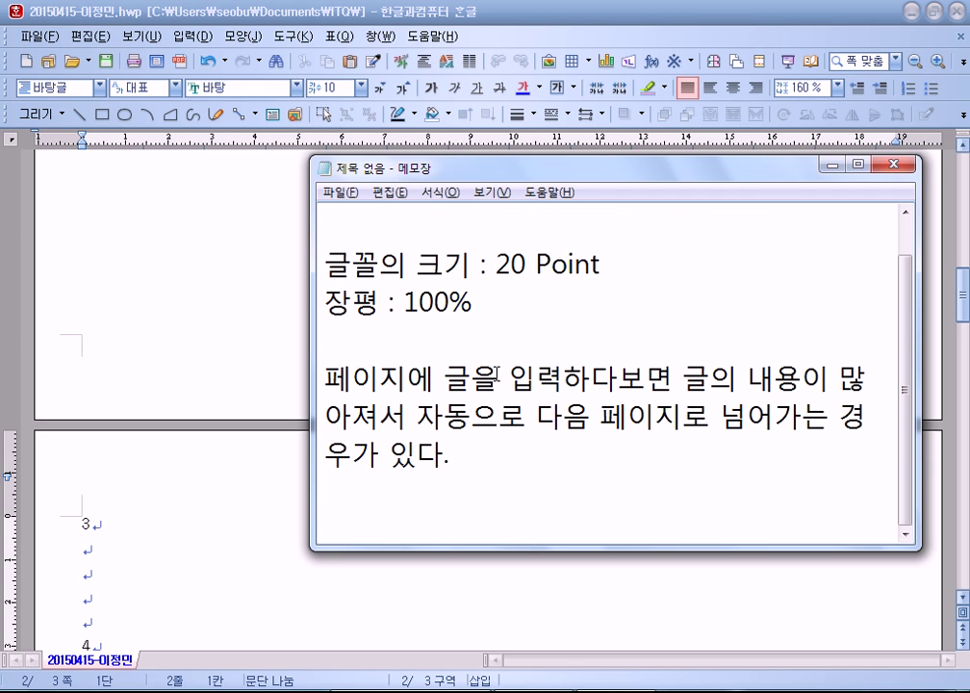
# Step: Add '그런데 글의 내용이 적으면 자동으로 다음 페이지로 넘어가지 않는다.' and '이럴 경우에는 강제로 페이지를 넘겨야 된다.'
pyautogui.moveTo(453, 165); pyautogui.dragTo(303, 11)
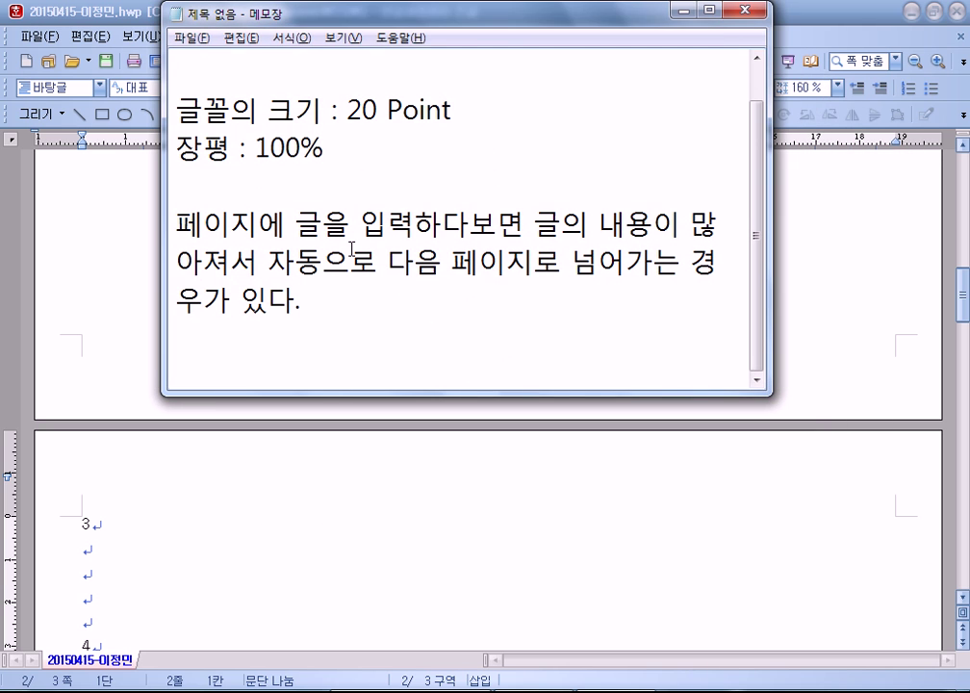
pyautogui.write('그런데 ')
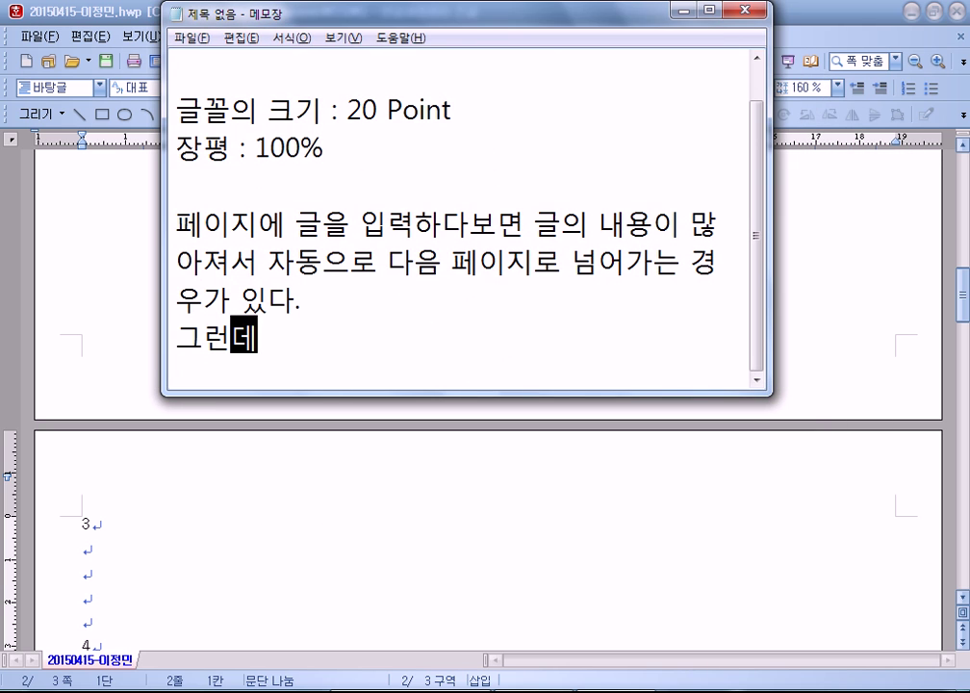
pyautogui.write('글의 ')
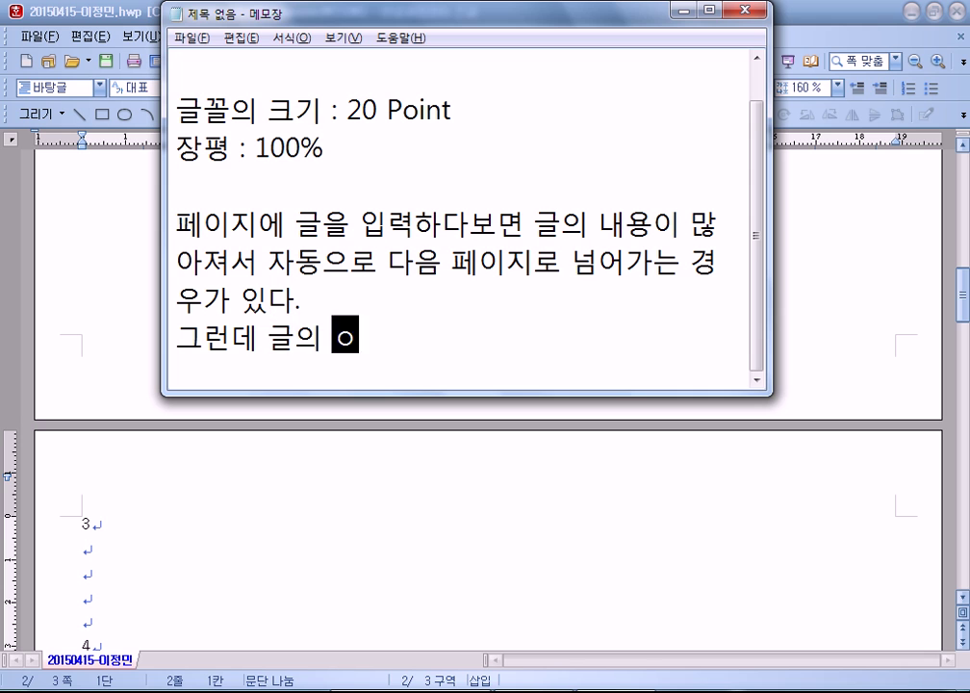
pyautogui.write('내용')
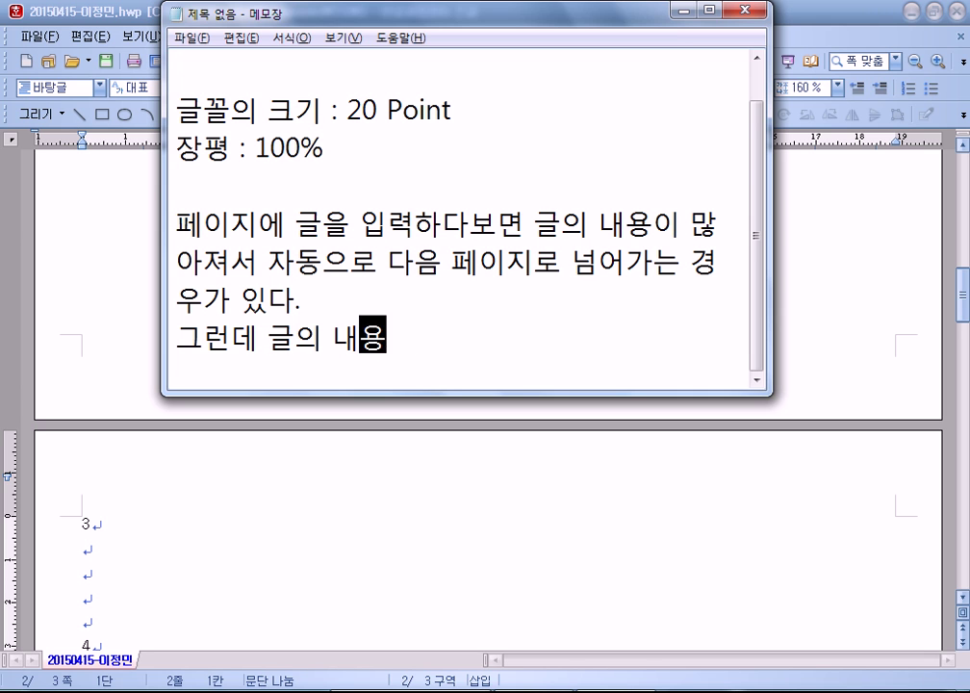
pyautogui.write('이 적으면 자동을')
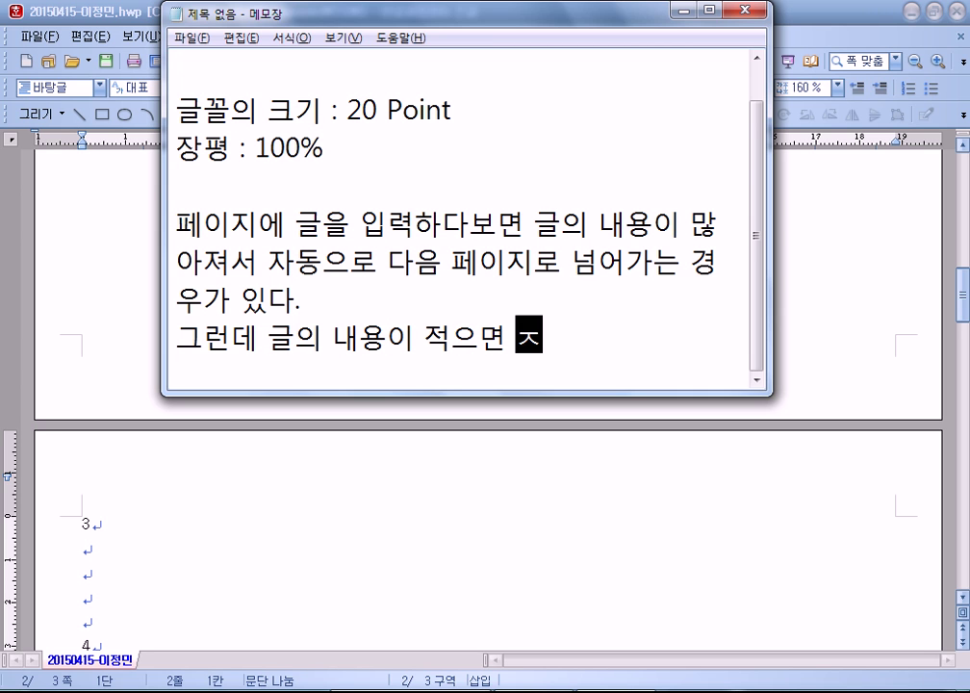
pyautogui.write('로 ㅍ')
pyautogui.press('BackSpace')
pyautogui.write('다음 페이지')
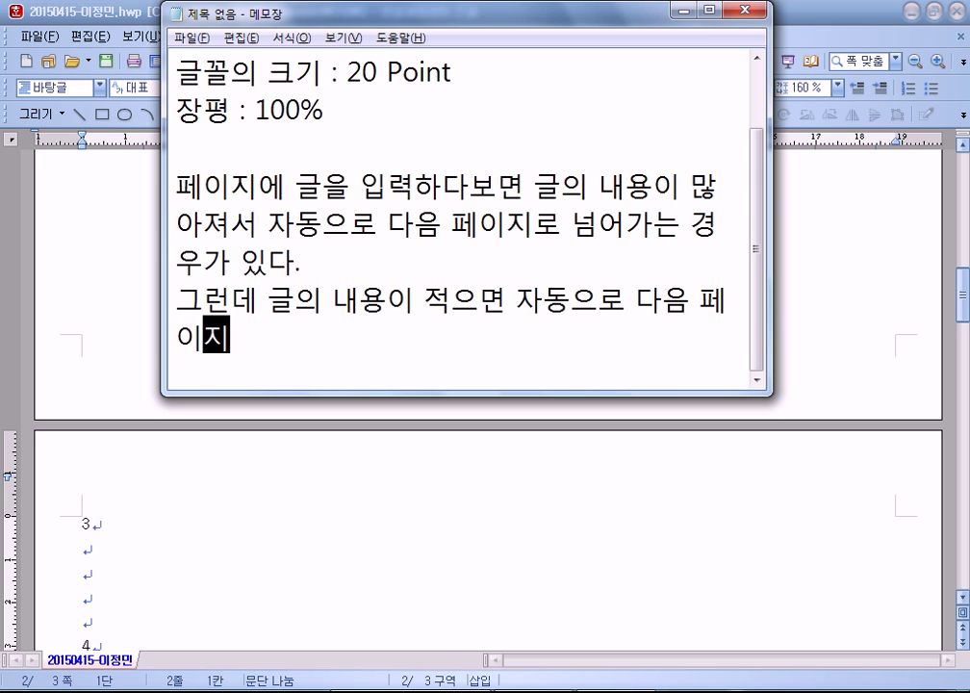
pyautogui.write('로 ㄴ넘어')
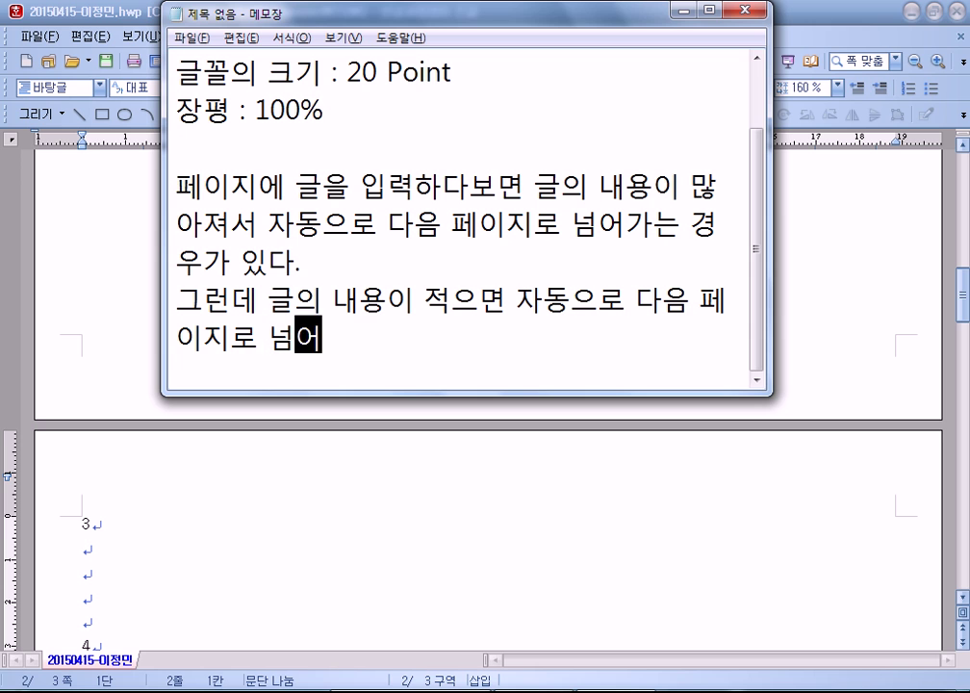
pyautogui.write('가지 않는다.')
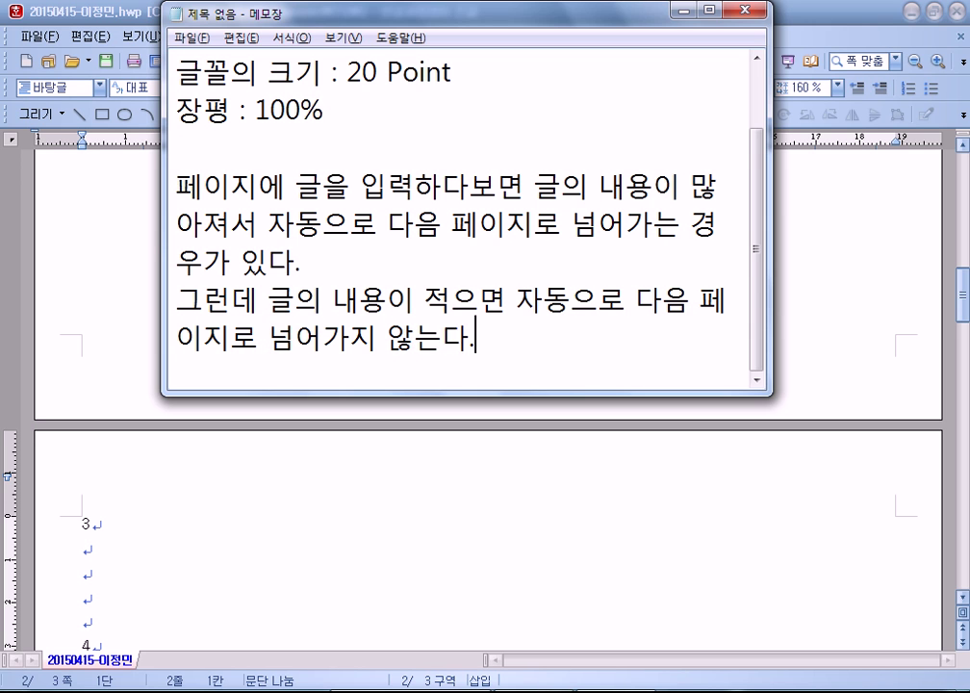
pyautogui.press('Return')
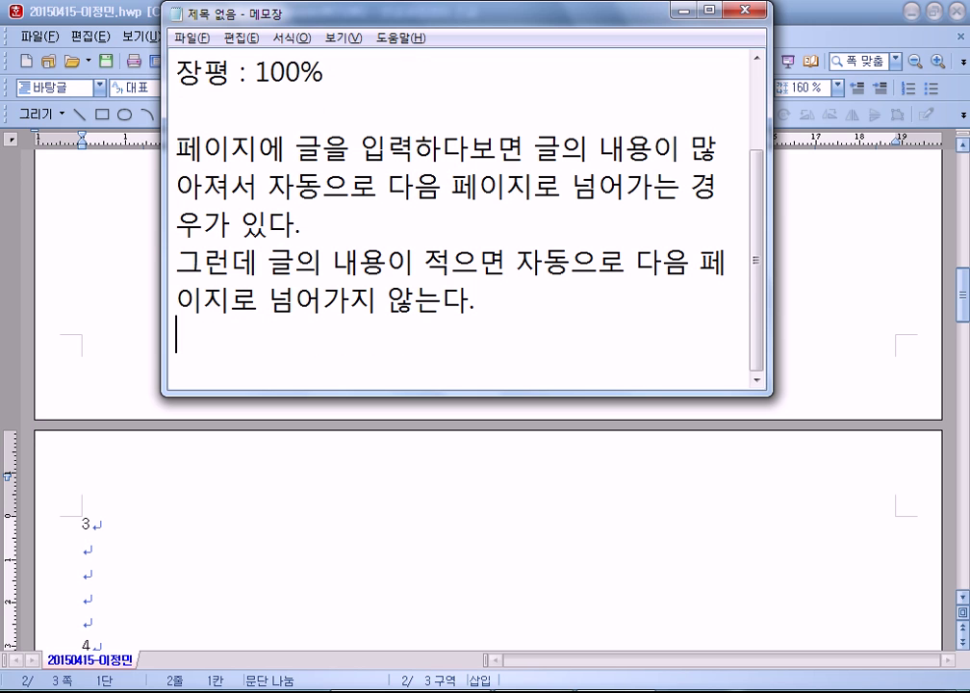
pyautogui.write('이럴 경우')
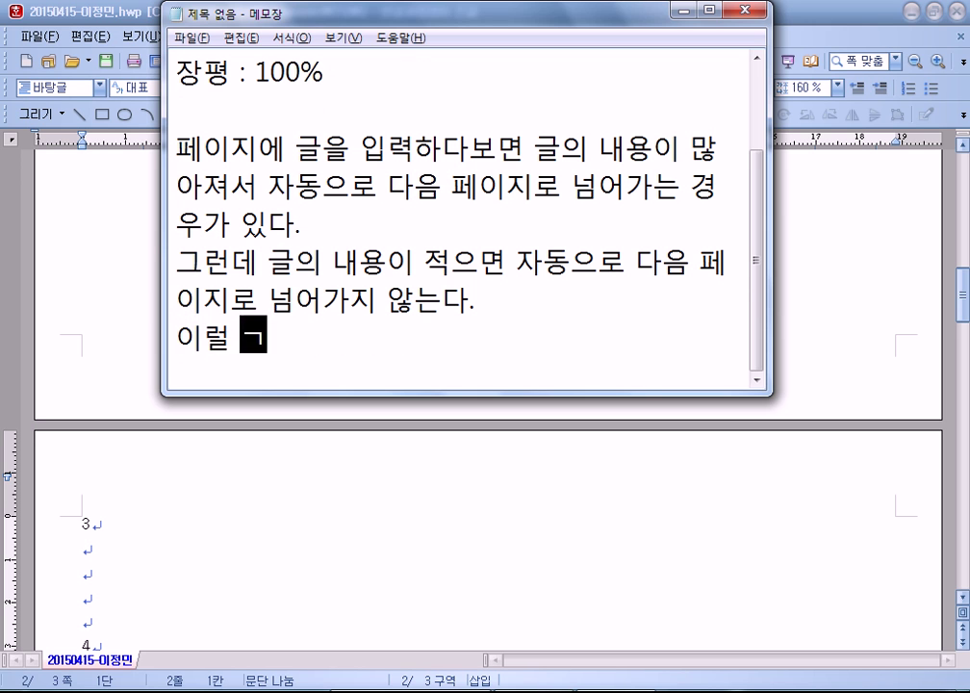
pyautogui.write('에는 강제로 ')
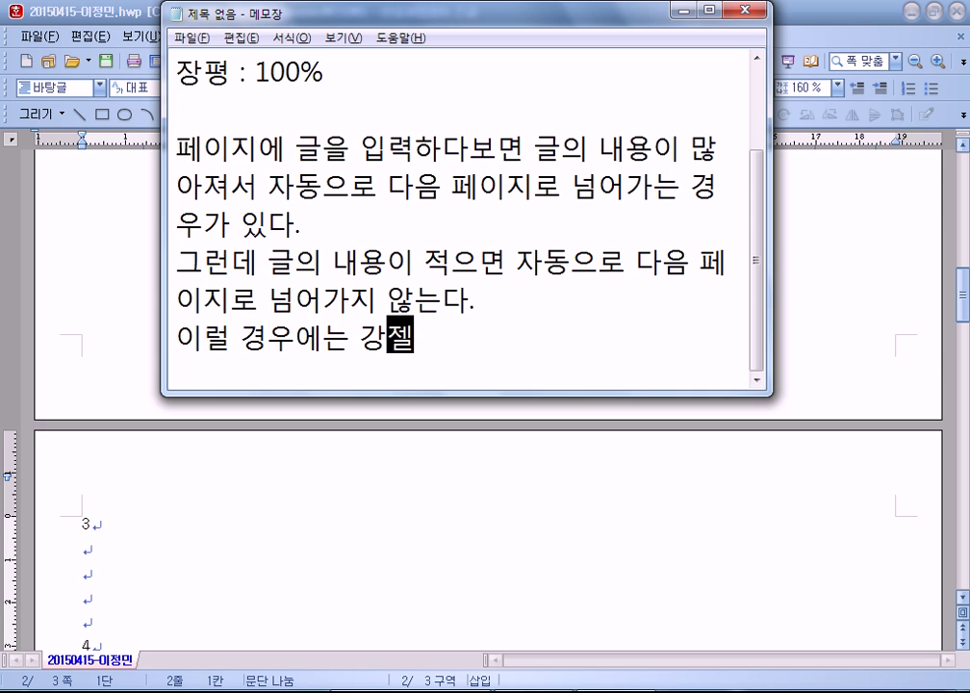
pyautogui.write('페이지를 ')
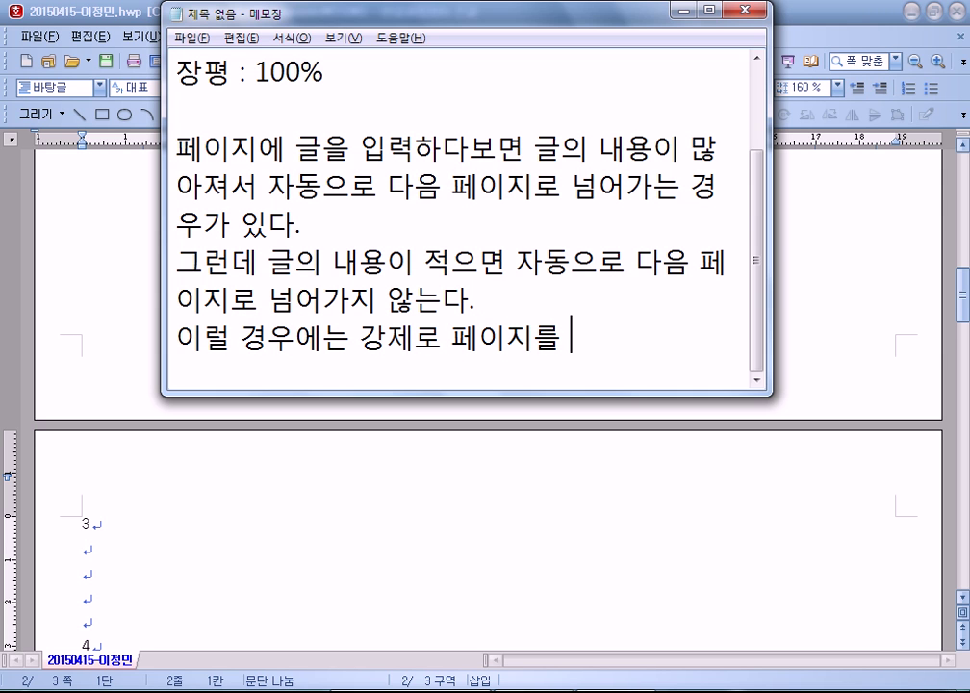
pyautogui.write('너ㅁ경')
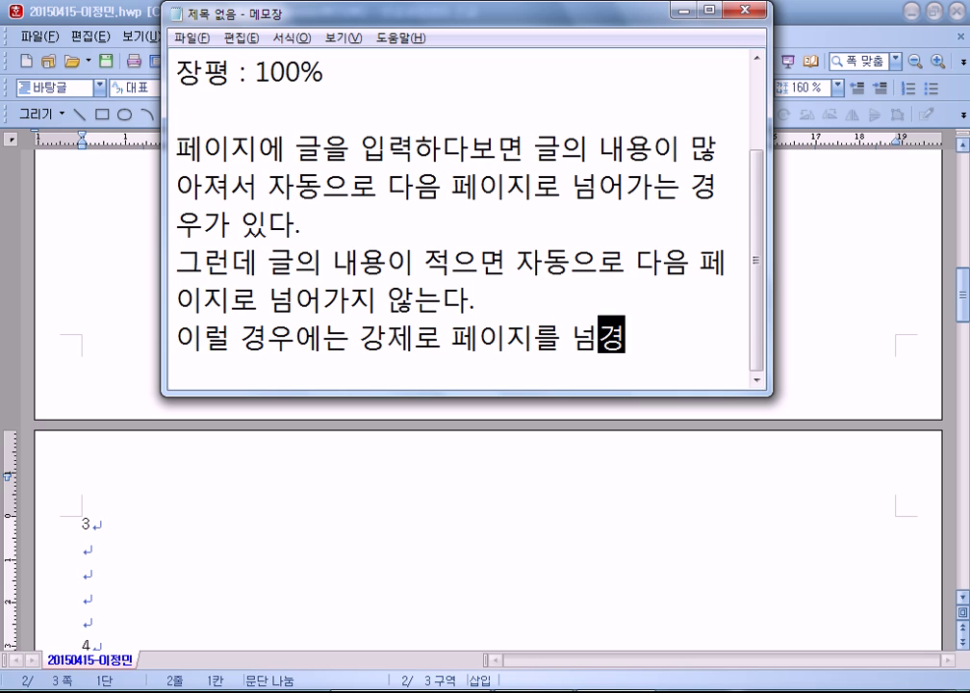
pyautogui.write('ㅑ 된다')
pyautogui.write(',')
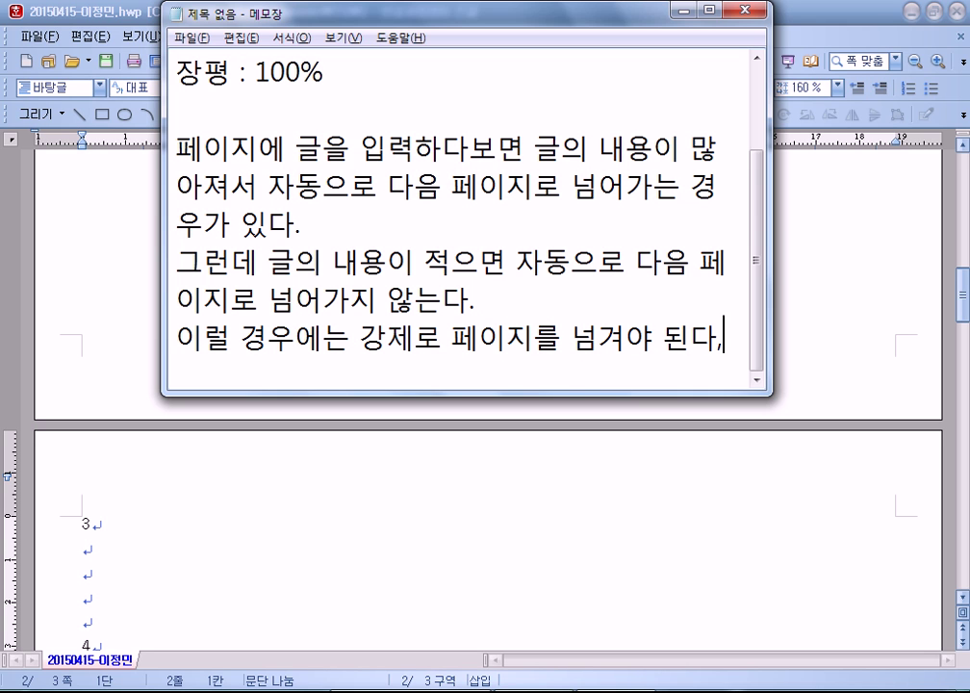
pyautogui.press('BackSpace')
pyautogui.write('.')
pyautogui.press('Return')
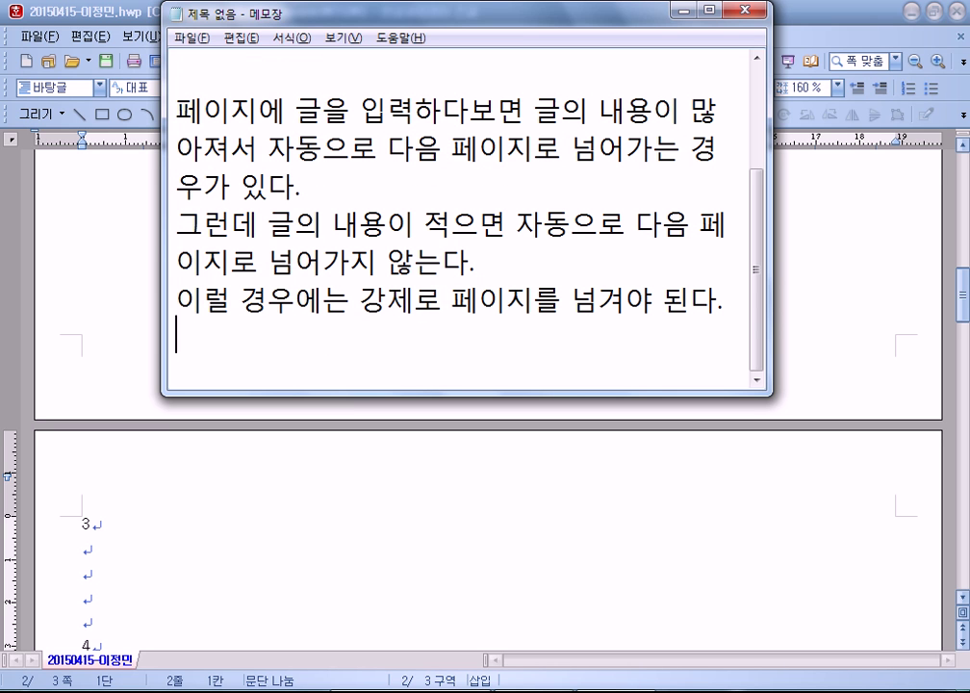
# Step: Switch Hangul to the blank document 빈 문서 1, place the caret below line 4, and open the 입력 menu
pyautogui.click(125, 362)
pyautogui.scroll(3, 198, 289)
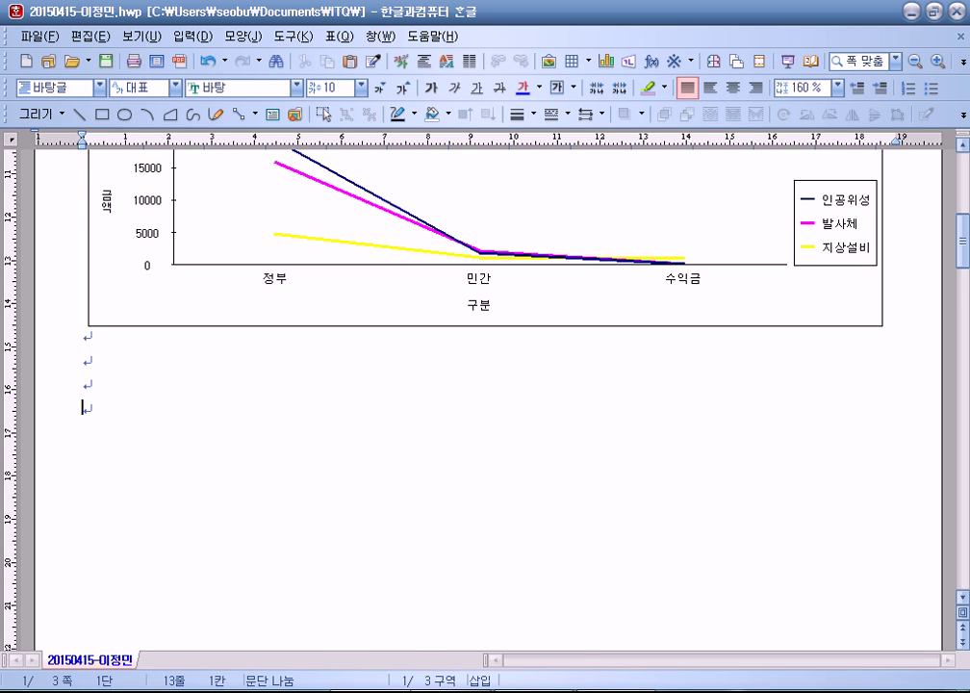
pyautogui.rightClick(451, 691)
pyautogui.click(451, 692)
pyautogui.click(530, 691)
pyautogui.scroll(2, 217, 396)
pyautogui.scroll(-4, 226, 393)
pyautogui.scroll(-5, 202, 366)
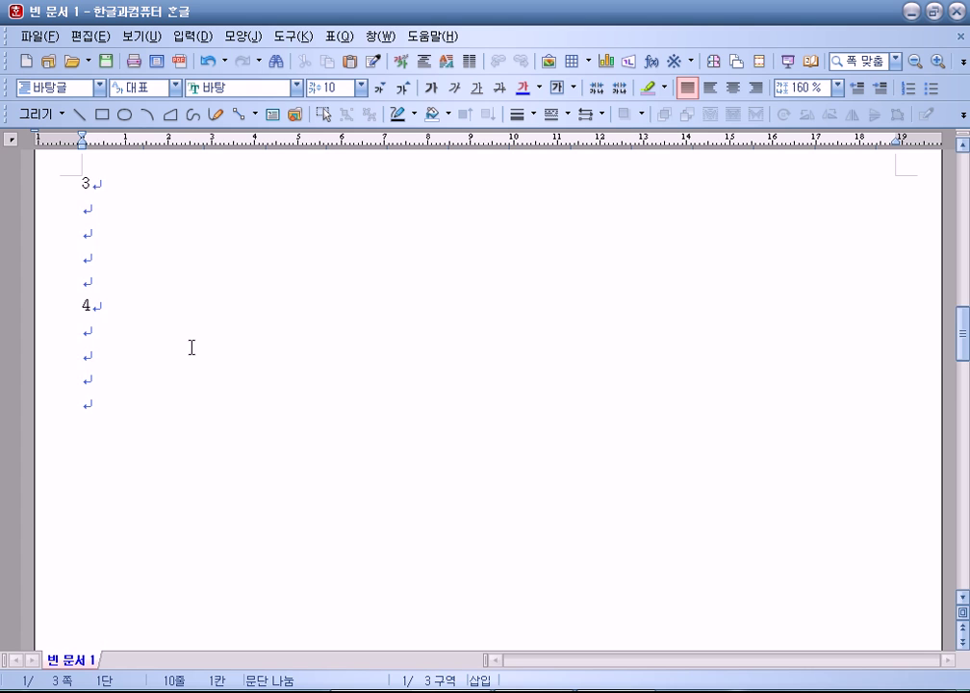
pyautogui.click(112, 339)
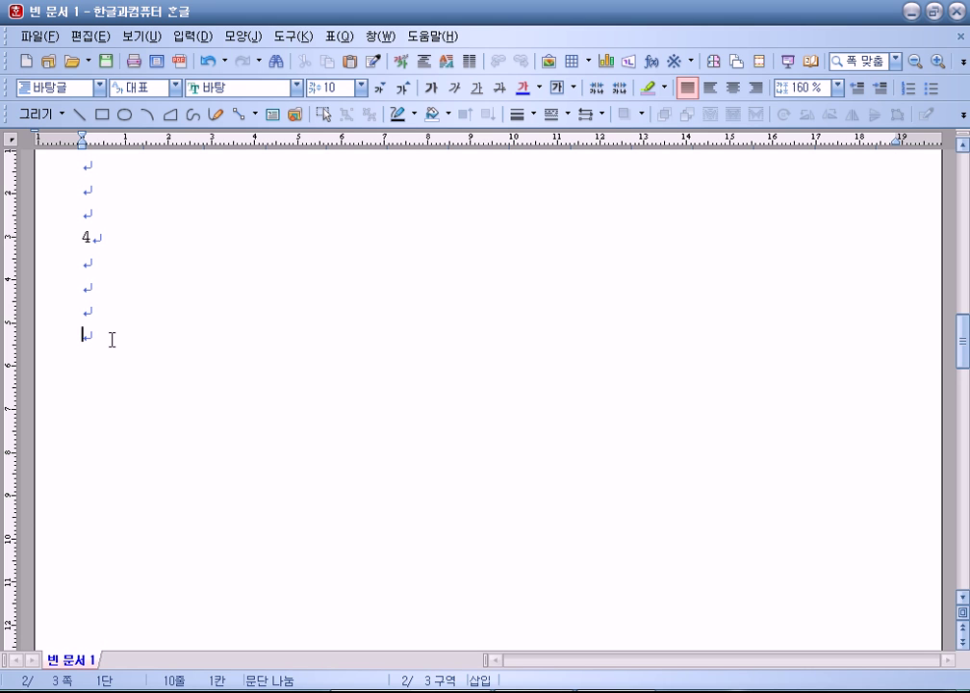
pyautogui.click(191, 36)
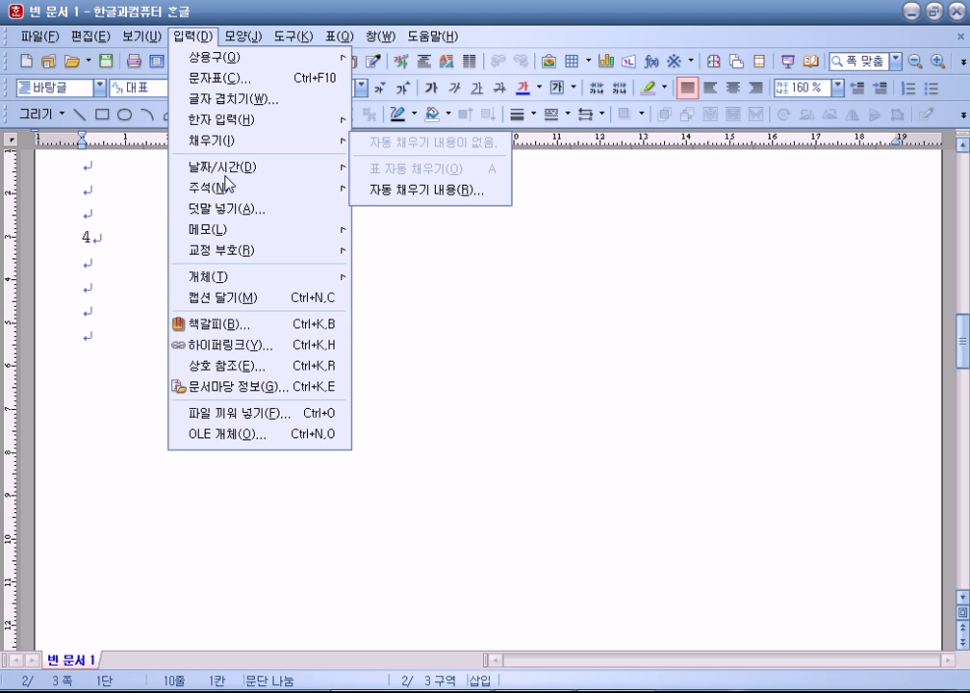
# Step: Look through the 입력 and 모양 > 나누기 menus, then scroll through the ITQ exam document's pages
pyautogui.moveTo(242, 41)
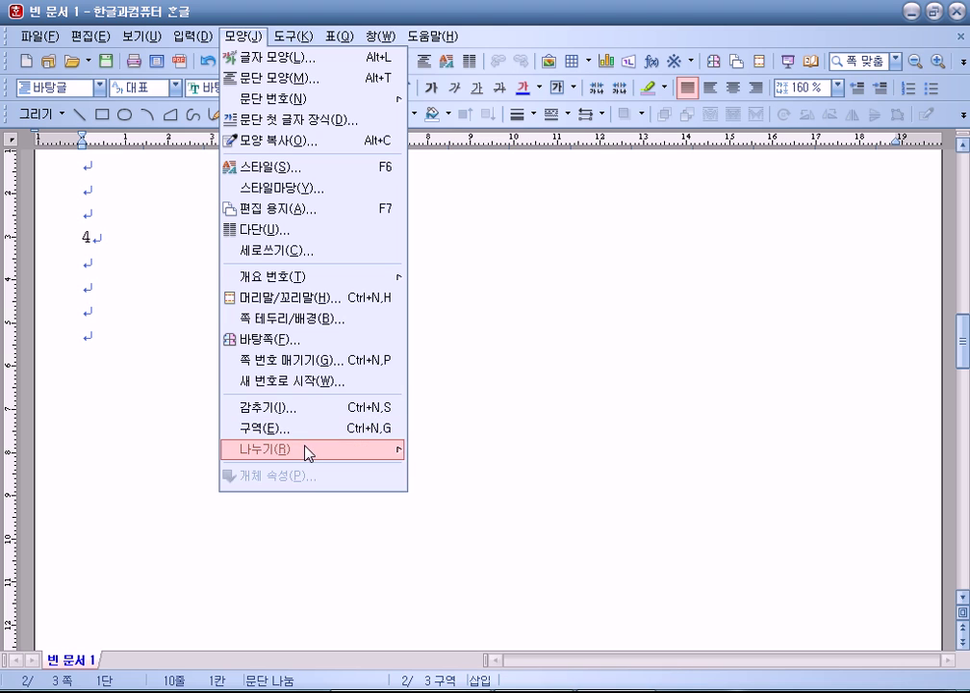
pyautogui.moveTo(310, 450)
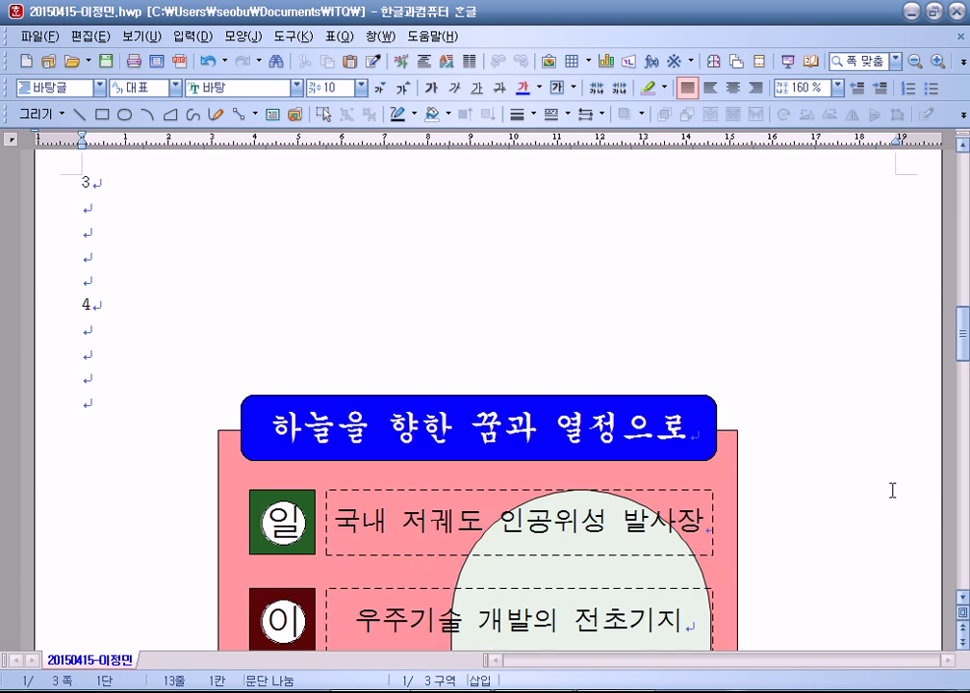
pyautogui.scroll(-5, 922, 498)
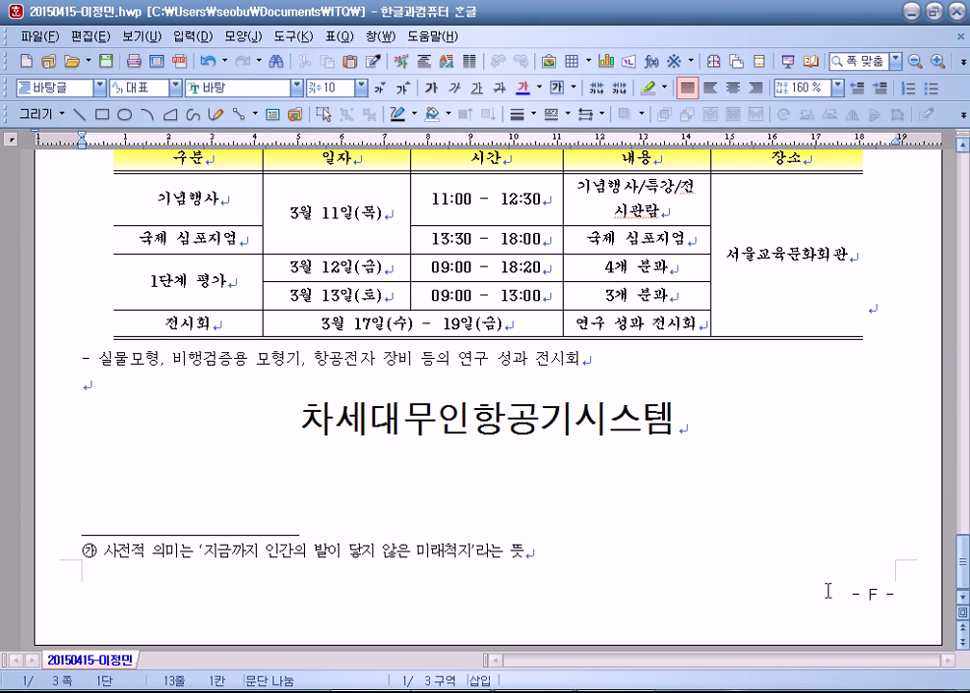
pyautogui.scroll(3, 631, 521)
pyautogui.scroll(12, 631, 521)
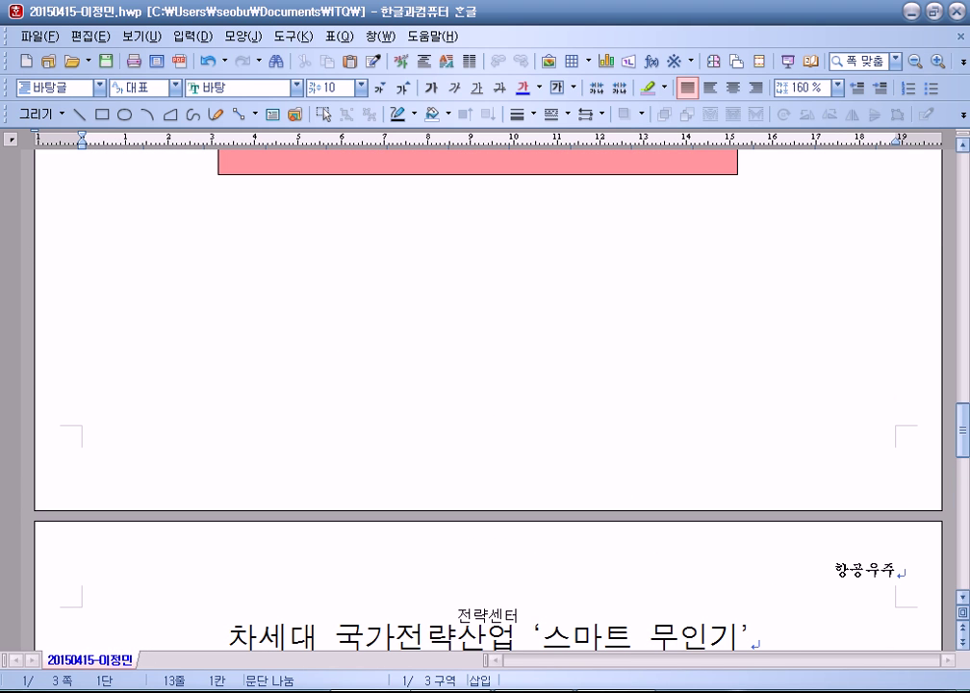
# Step: In 빈 문서 1, replace the old break before '3' with a page break, and add another after the last line
pyautogui.click(513, 596)
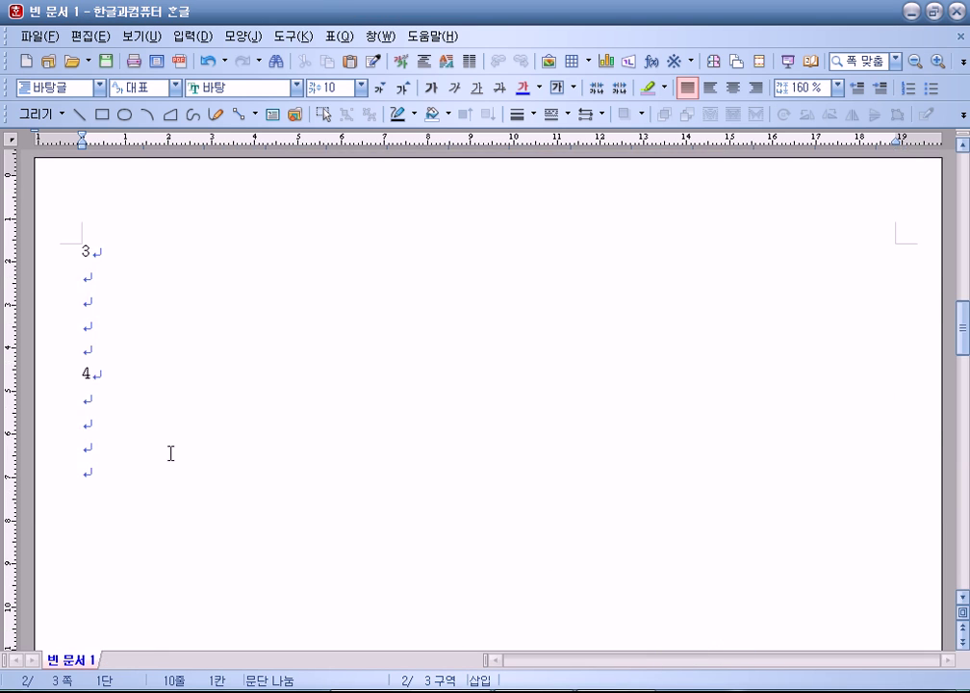
pyautogui.press('BackSpace')
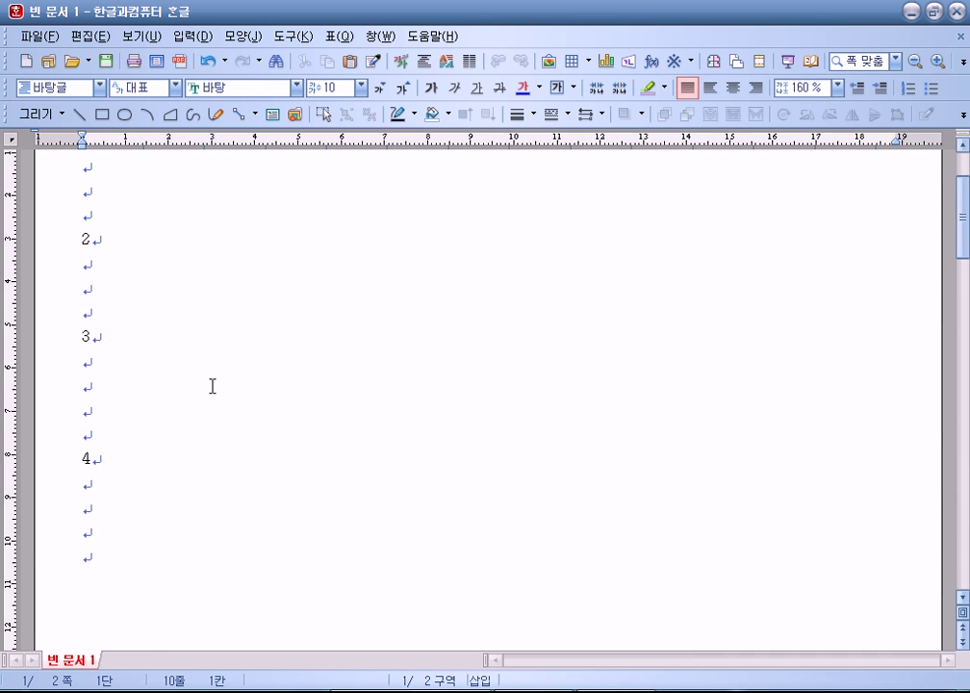
pyautogui.hotkey('ctrl', 'Return')
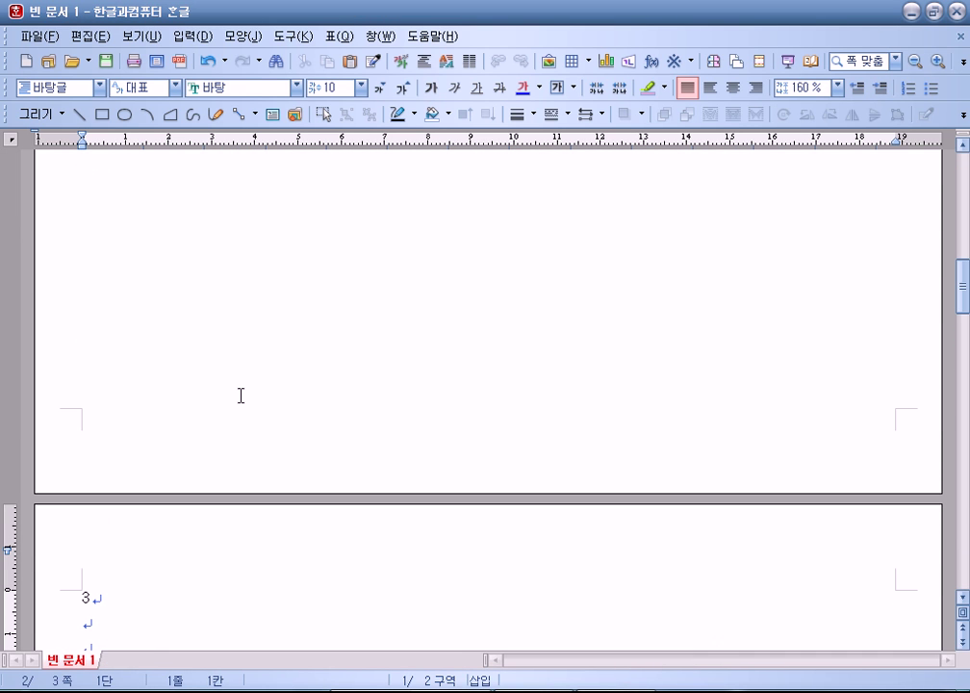
pyautogui.scroll(-7, 130, 445)
pyautogui.click(106, 291)
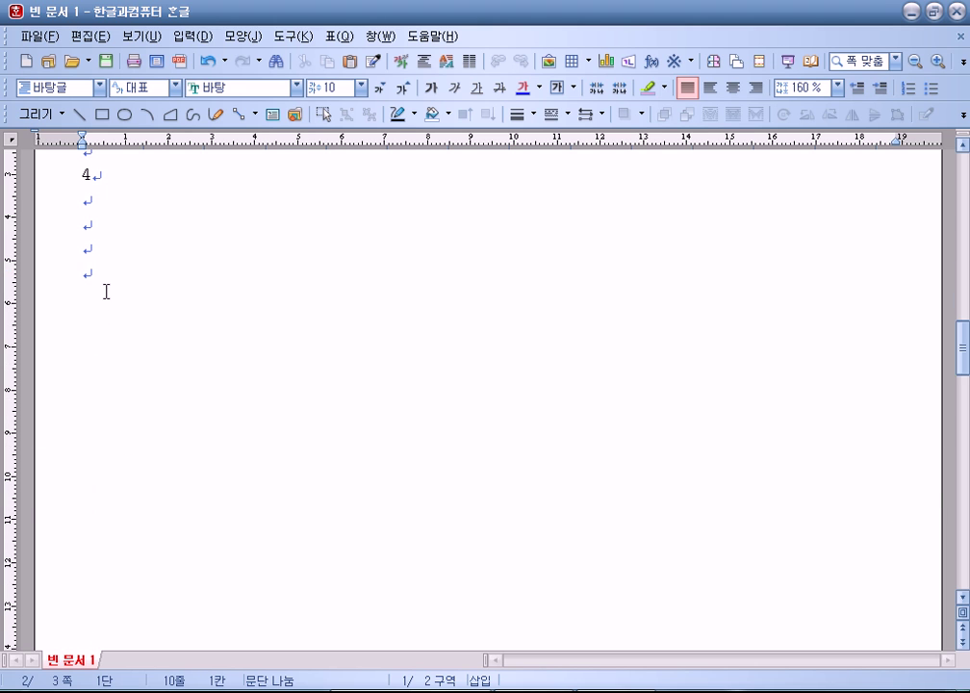
pyautogui.hotkey('ctrl', 'Return')
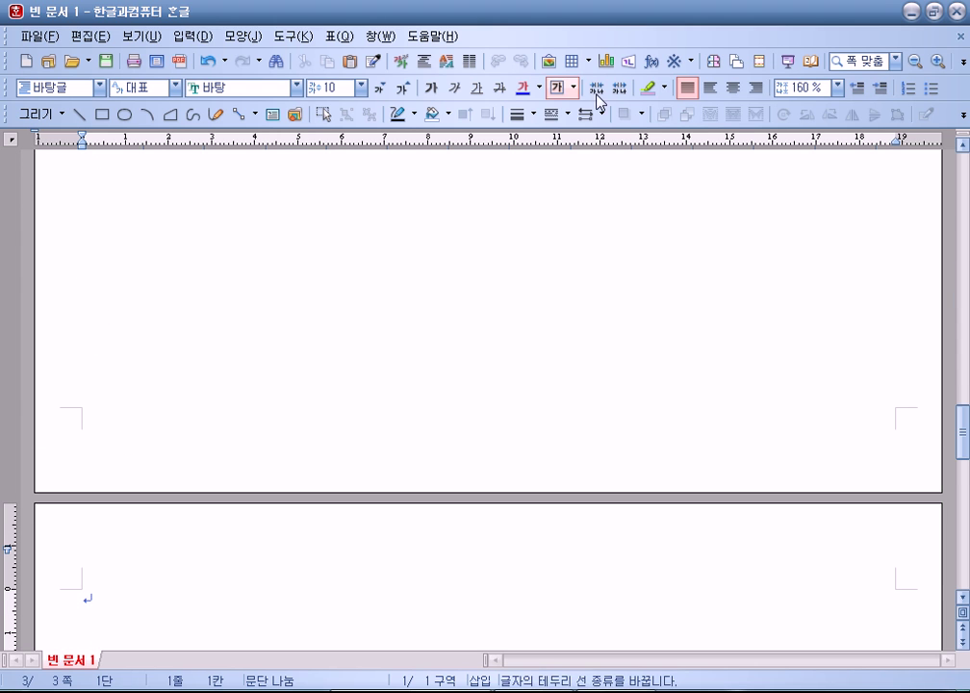
pyautogui.click(142, 36)
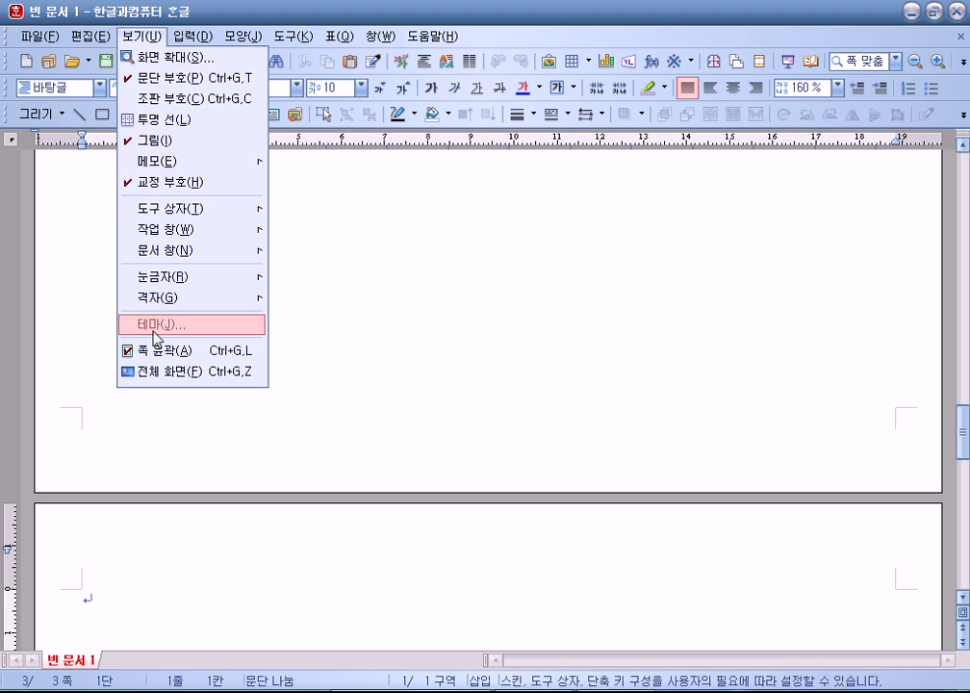
pyautogui.click(154, 350)
pyautogui.scroll(2, 184, 396)
pyautogui.scroll(-5, 234, 378)
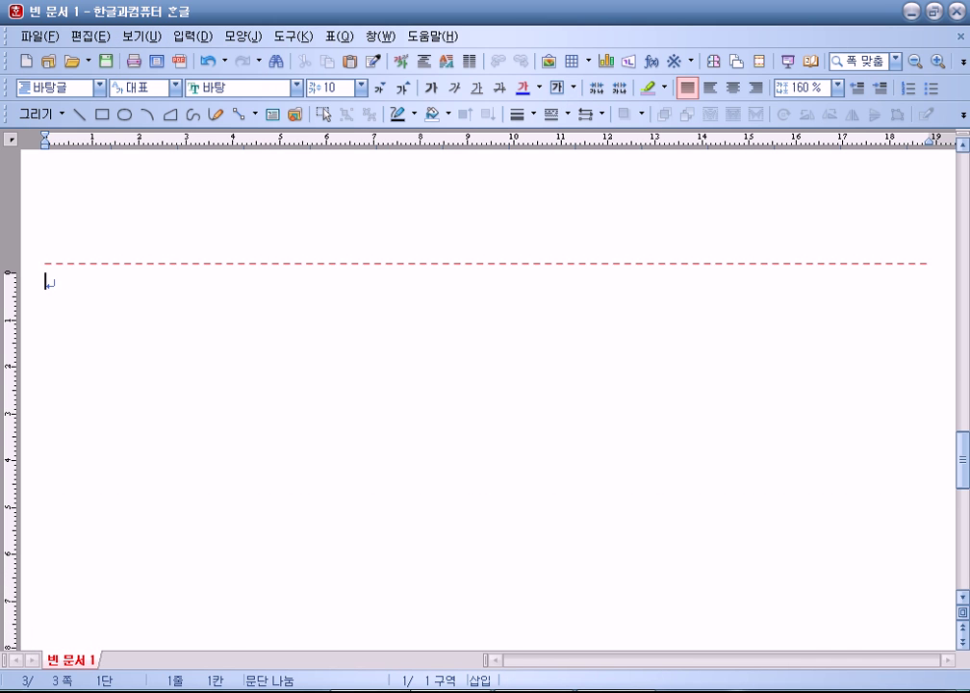
pyautogui.rightClick(371, 691)
pyautogui.press('Escape')
pyautogui.click(123, 35)
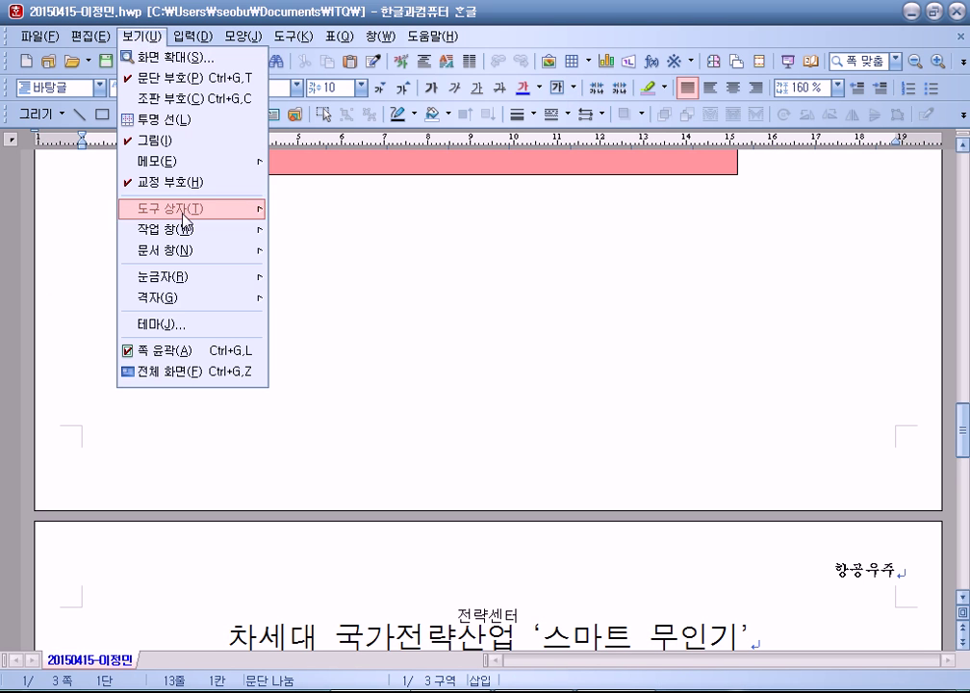
pyautogui.click(142, 351)
pyautogui.scroll(3, 395, 390)
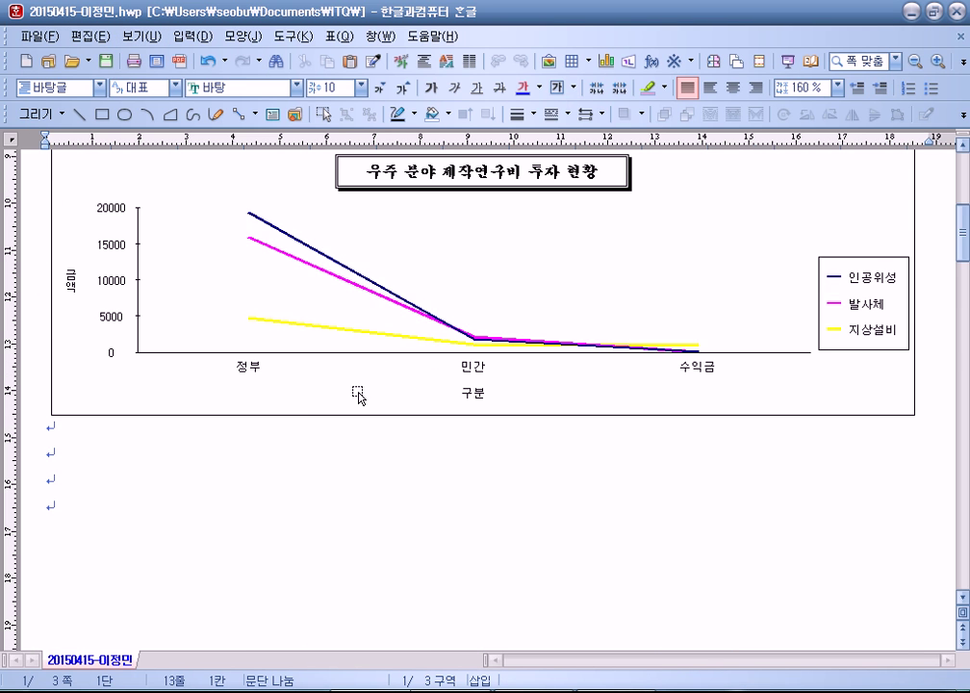
pyautogui.scroll(3, 296, 368)
pyautogui.scroll(-15, 296, 368)
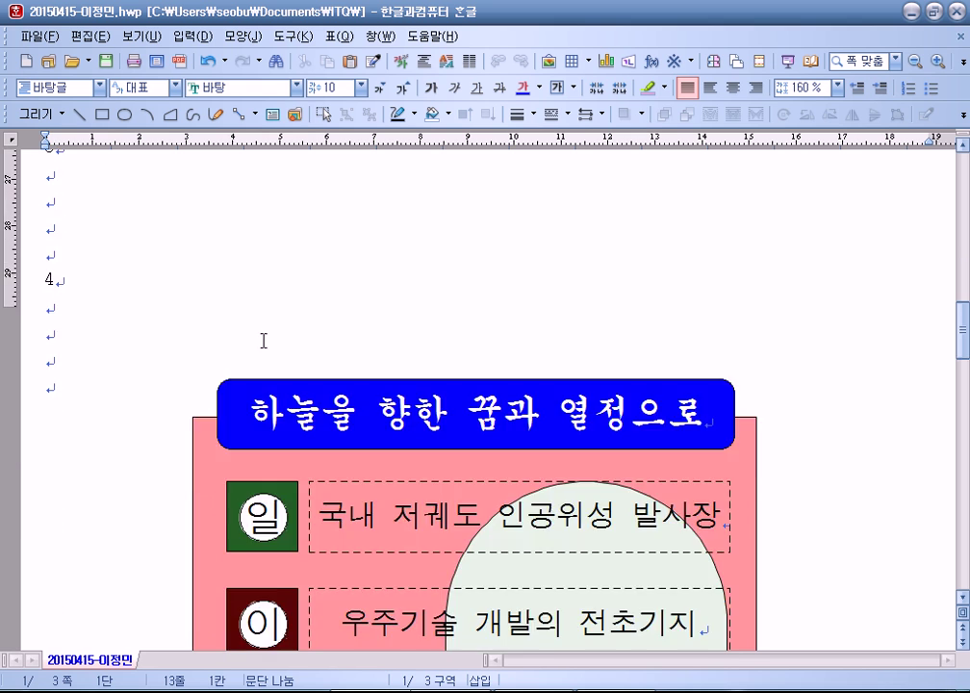
pyautogui.scroll(2, 263, 341)
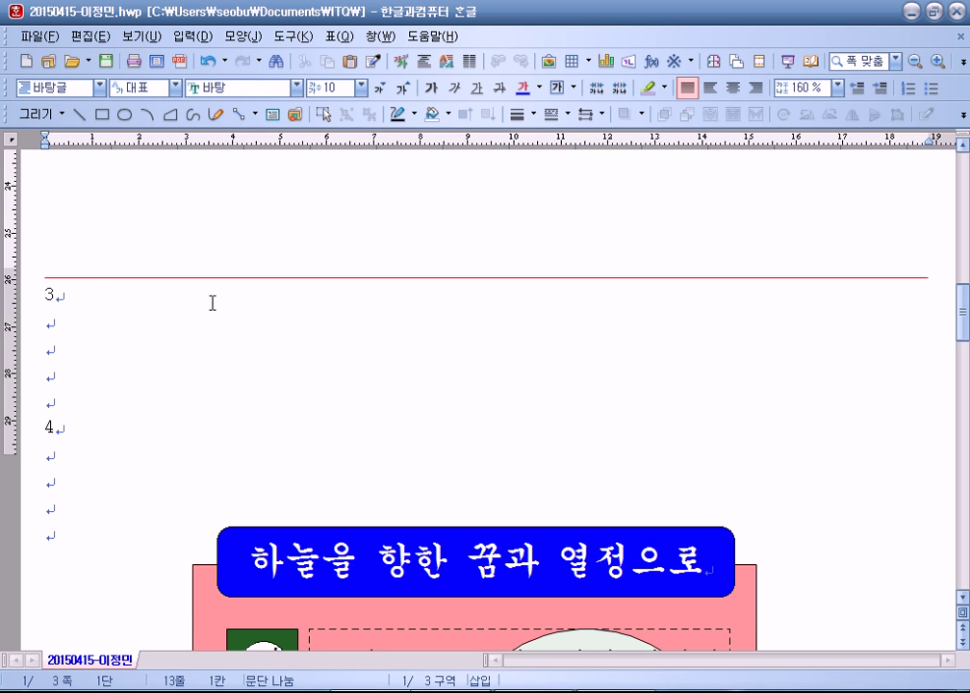
pyautogui.hotkey('alt', 'n')
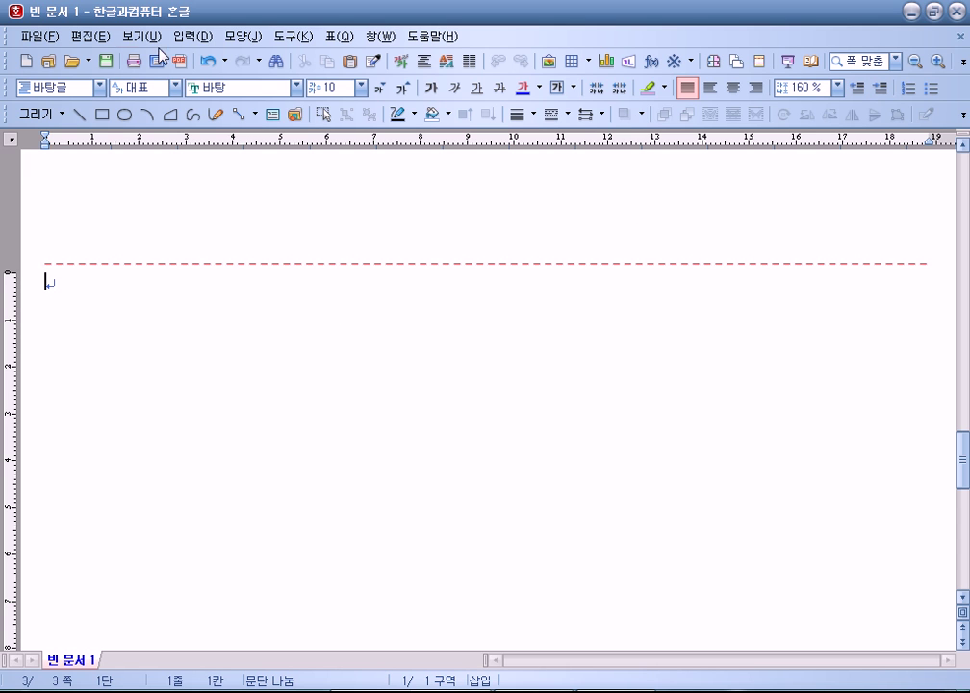
pyautogui.click(140, 37)
pyautogui.click(149, 351)
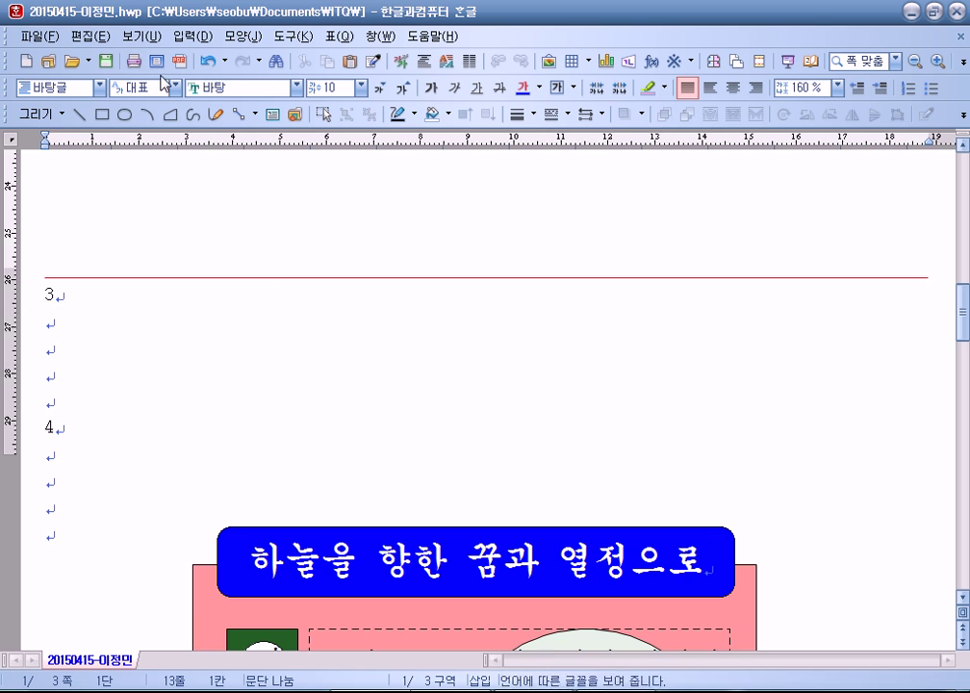
pyautogui.click(145, 37)
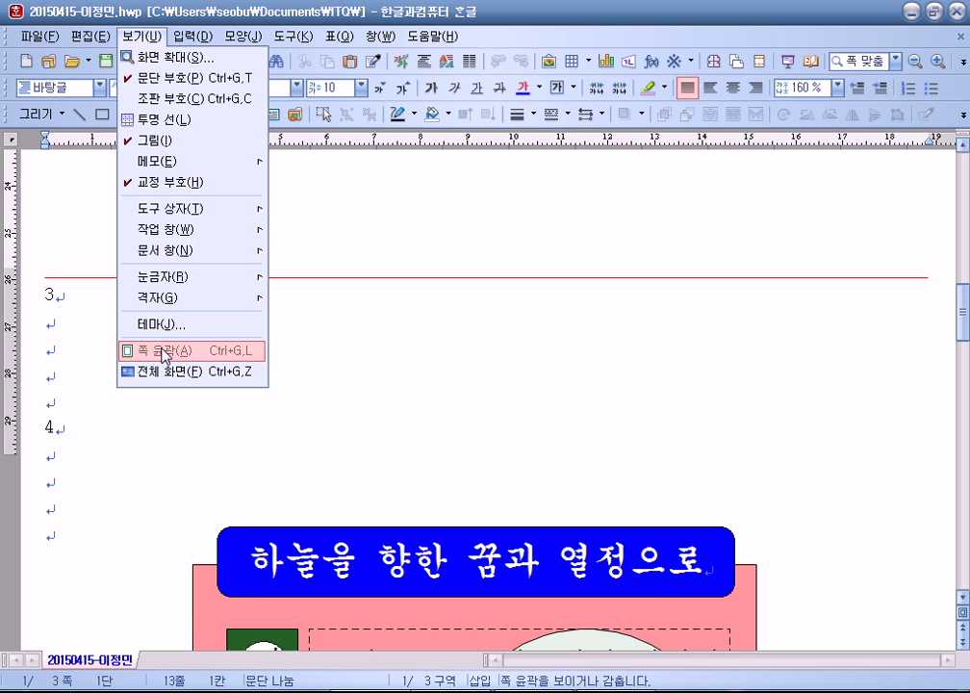
pyautogui.click(136, 352)
pyautogui.scroll(-5, 111, 321)
pyautogui.scroll(1, 94, 245)
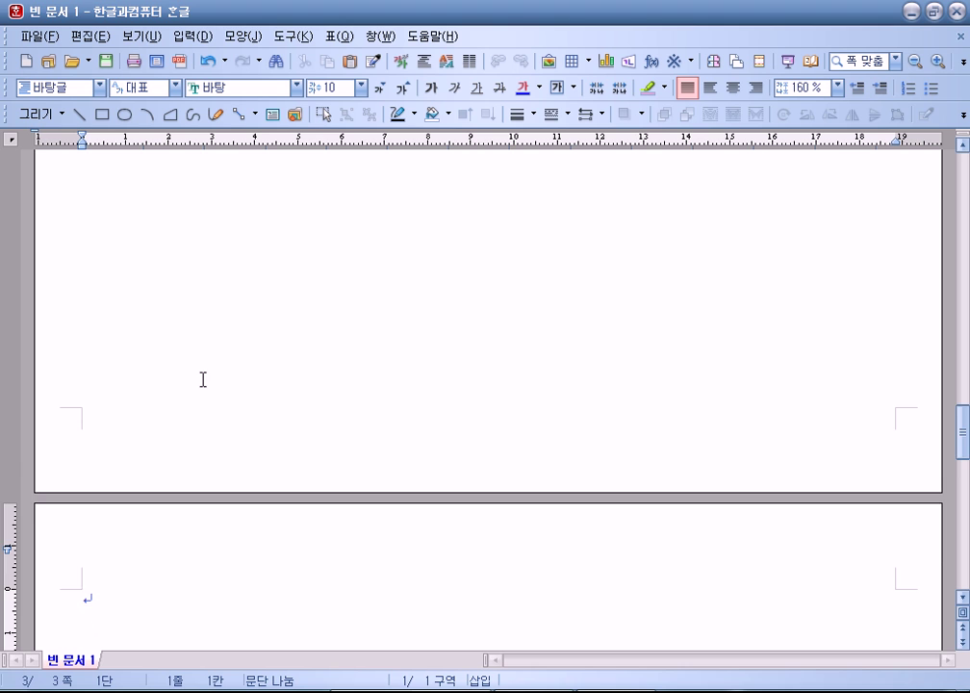
pyautogui.scroll(8, 192, 380)
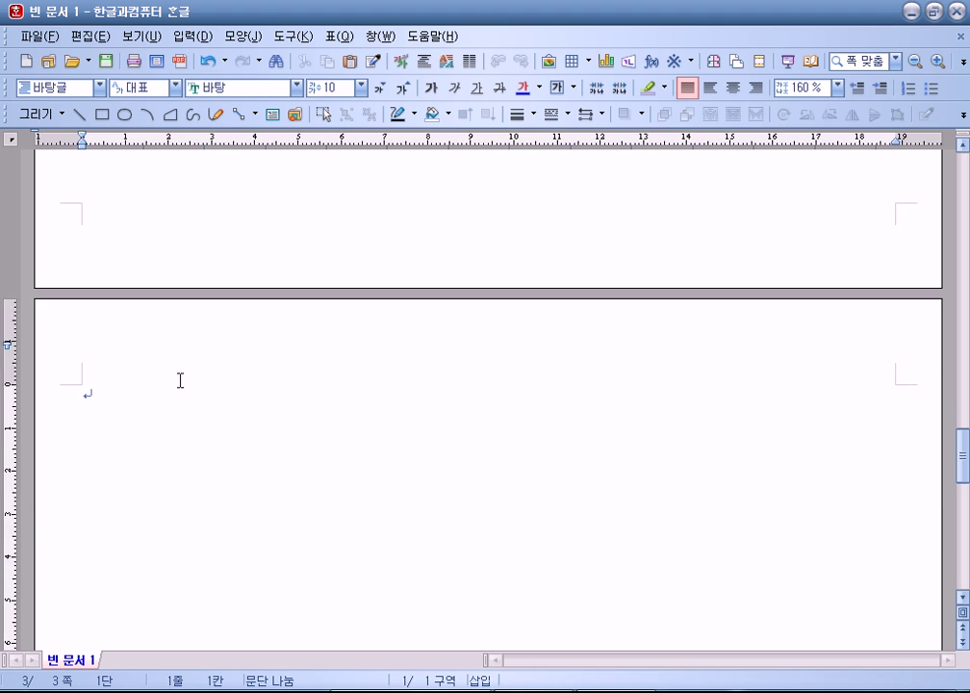
pyautogui.scroll(7, 95, 253)
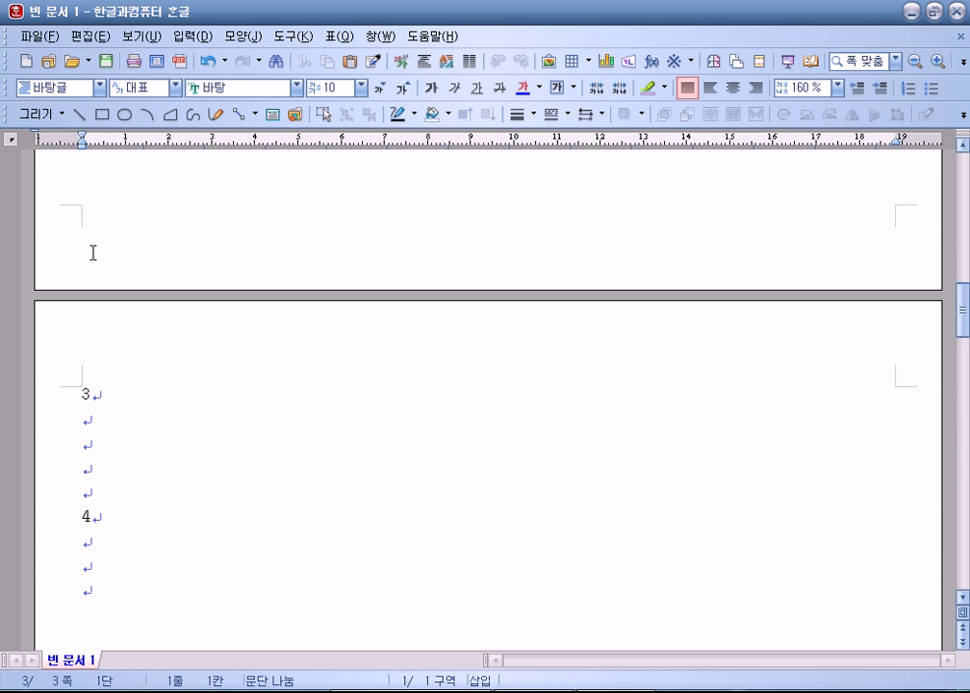
pyautogui.scroll(-3, 97, 274)
pyautogui.press('Down')
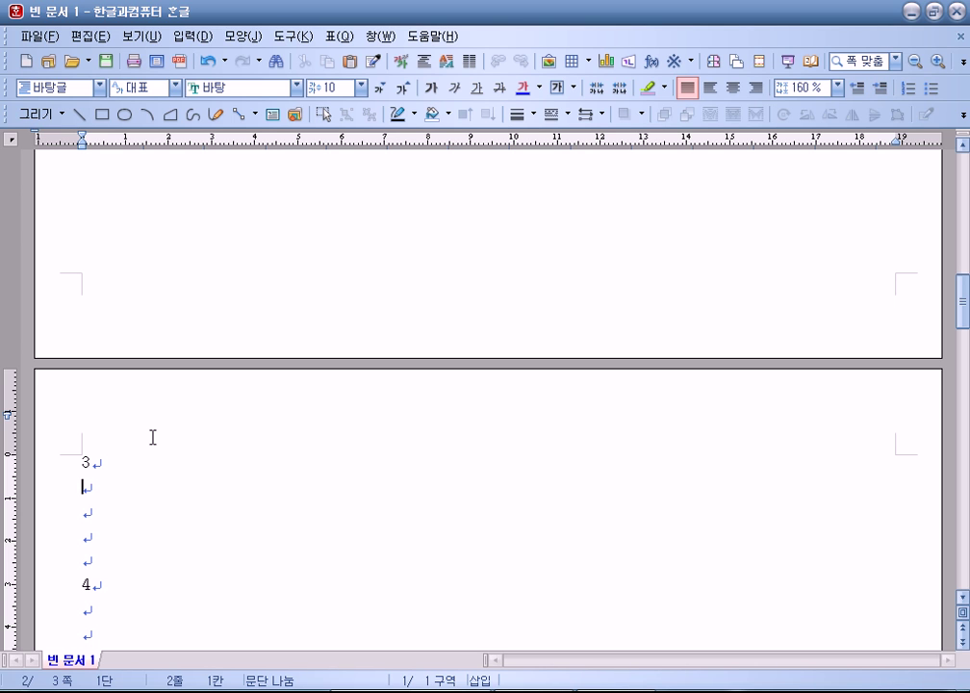
# Step: Maximize Notepad and add the note '강제로 페이지는 나눌때 : 쪽 나누기(Ctrl + Enter)' with a blank line above
pyautogui.hotkey('alt', 'Tab')
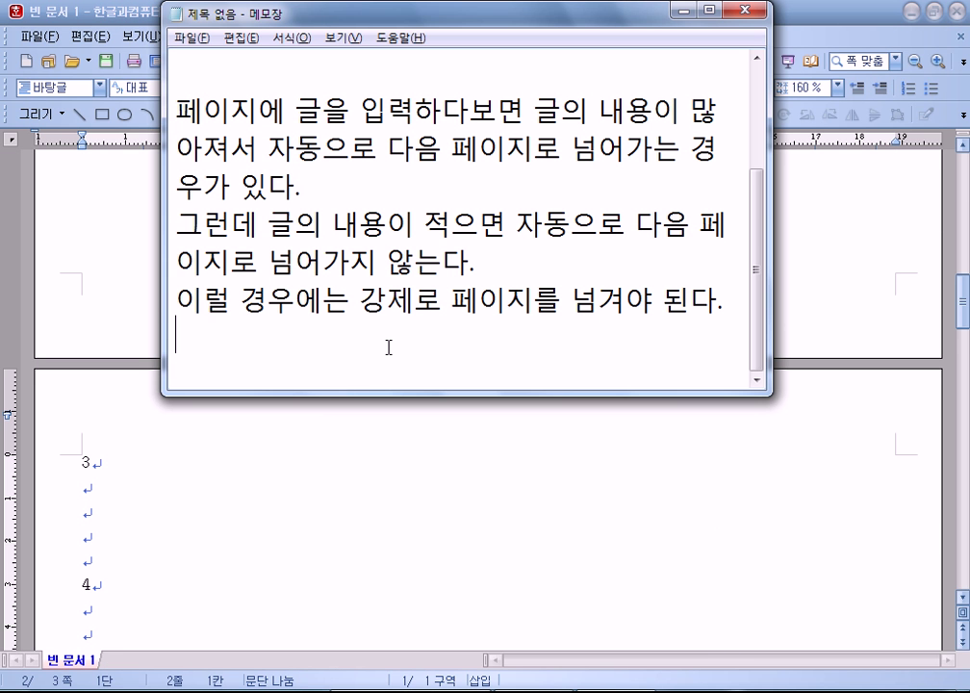
pyautogui.write('강제로 페이지')
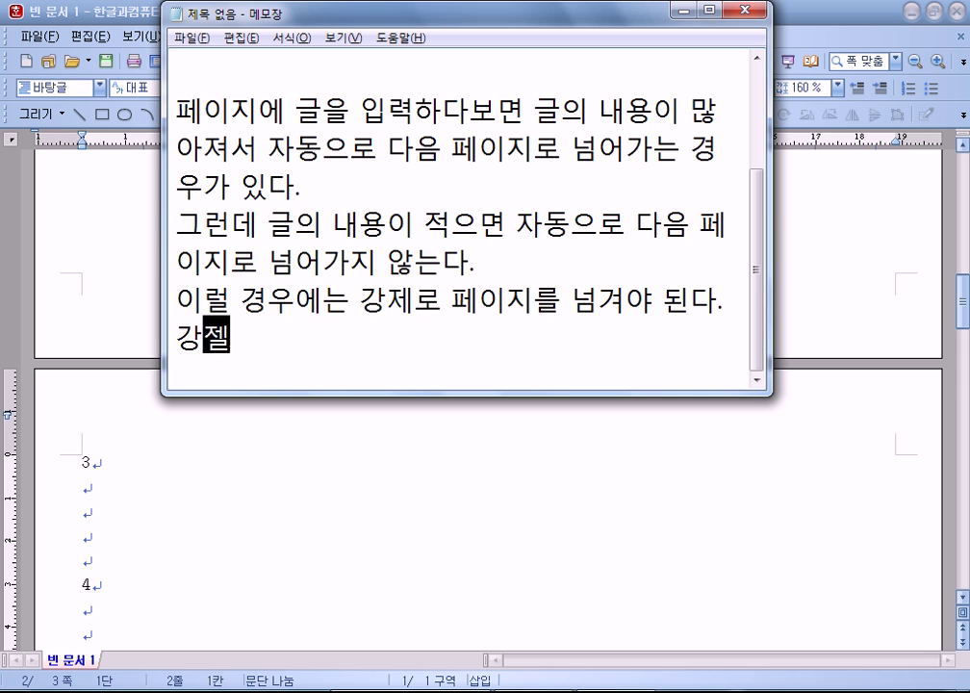
pyautogui.write('는 나눌때')
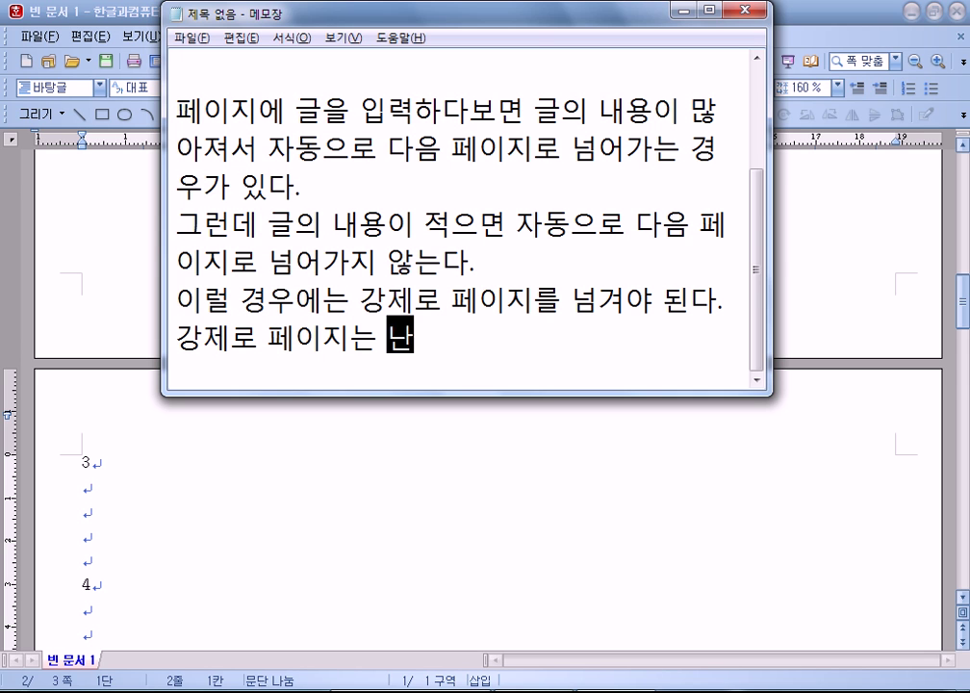
pyautogui.write(' : 쪽 나누기')
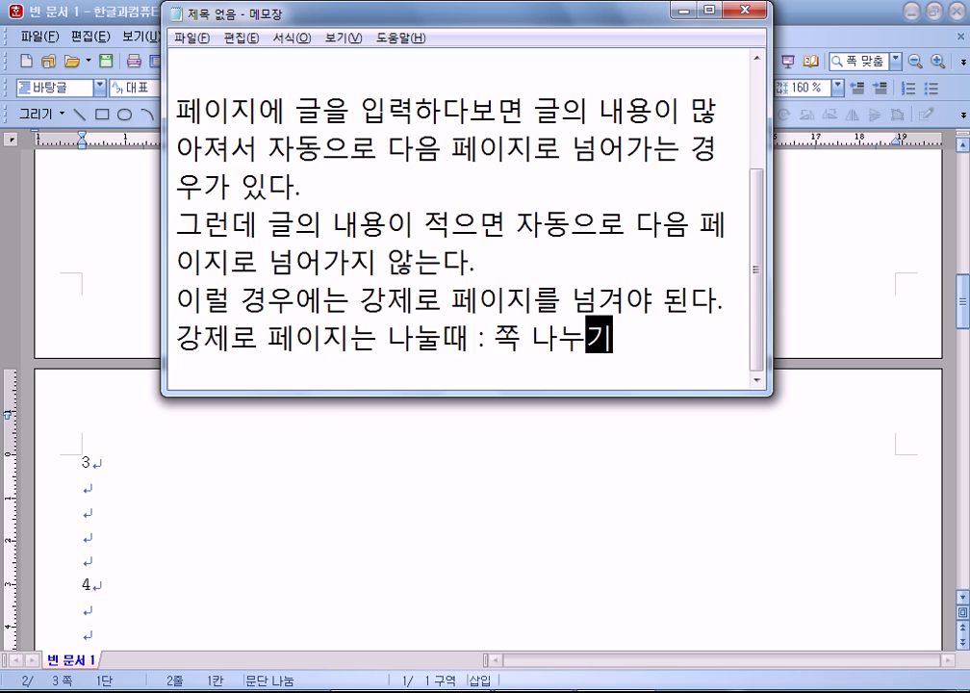
pyautogui.write('(')
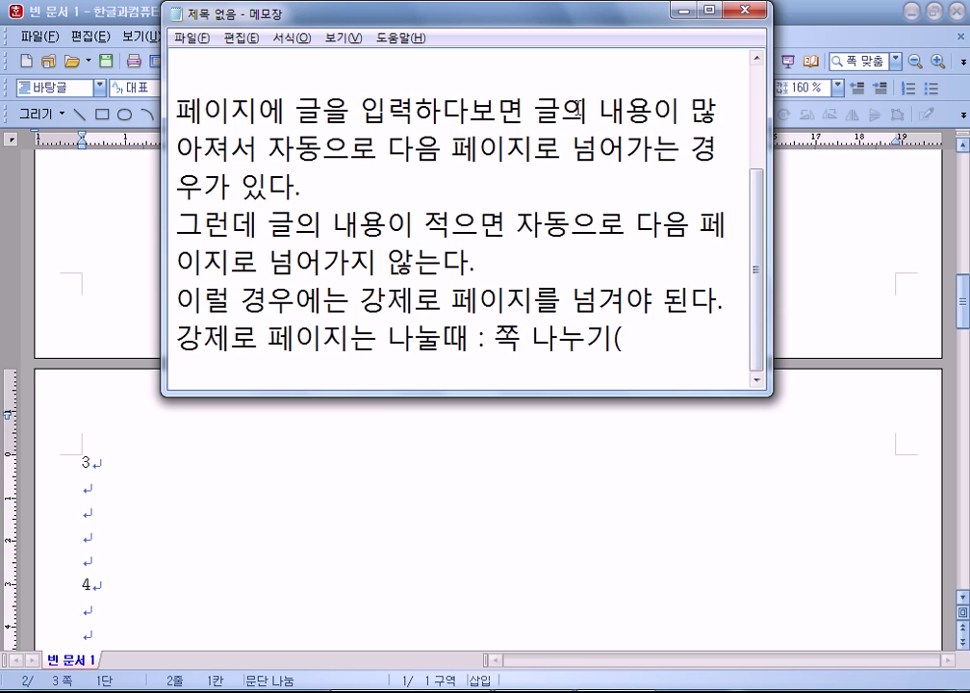
pyautogui.doubleClick(569, 19)
pyautogui.write('Ctrl + ')
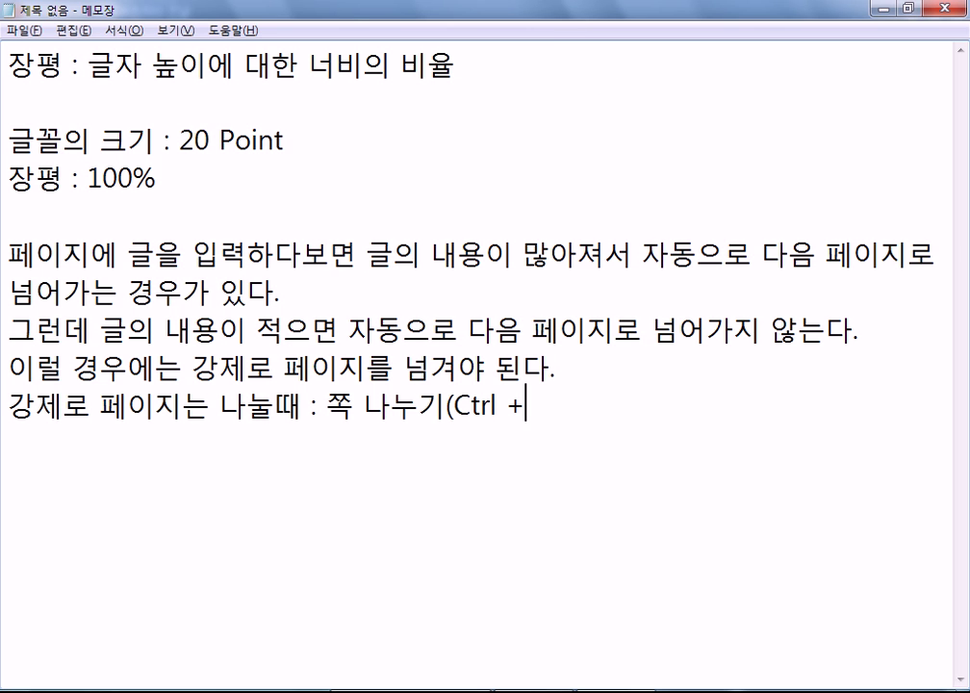
pyautogui.write('Enter)')
pyautogui.press('Return')
pyautogui.press('Up')
pyautogui.press('Return')
pyautogui.press('Down')
# Step: Add the line '구역나누기(Alt + Shift + Enter)' below the page-break note
pyautogui.write('rndu')
pyautogui.press('BackSpace')
pyautogui.press('BackSpace')
pyautogui.press('BackSpace')
pyautogui.press('BackSpace')
pyautogui.write('구역난')
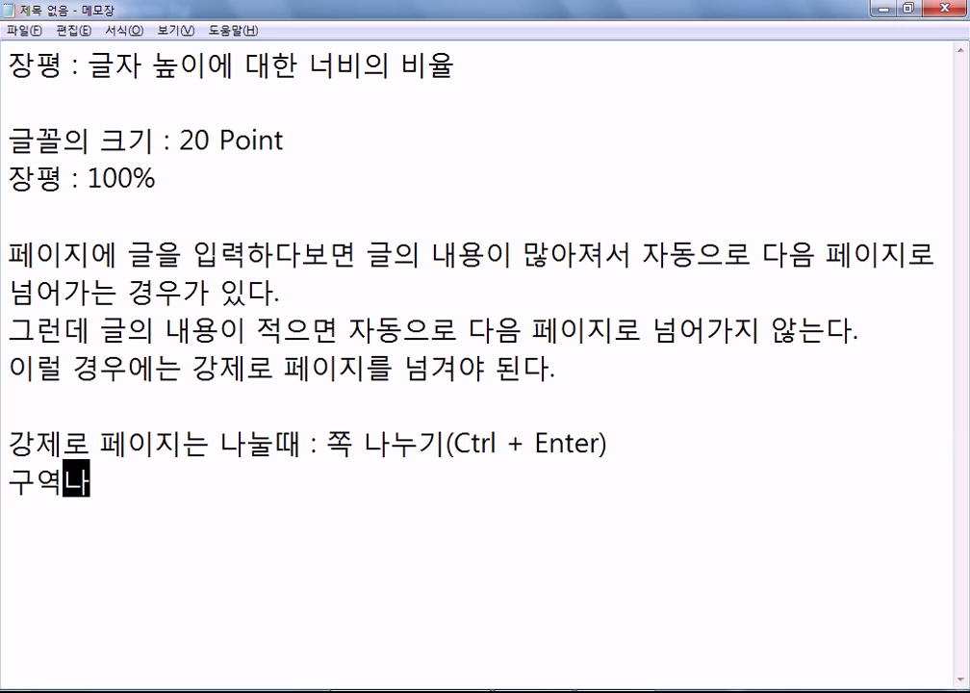
pyautogui.write('누기 :')
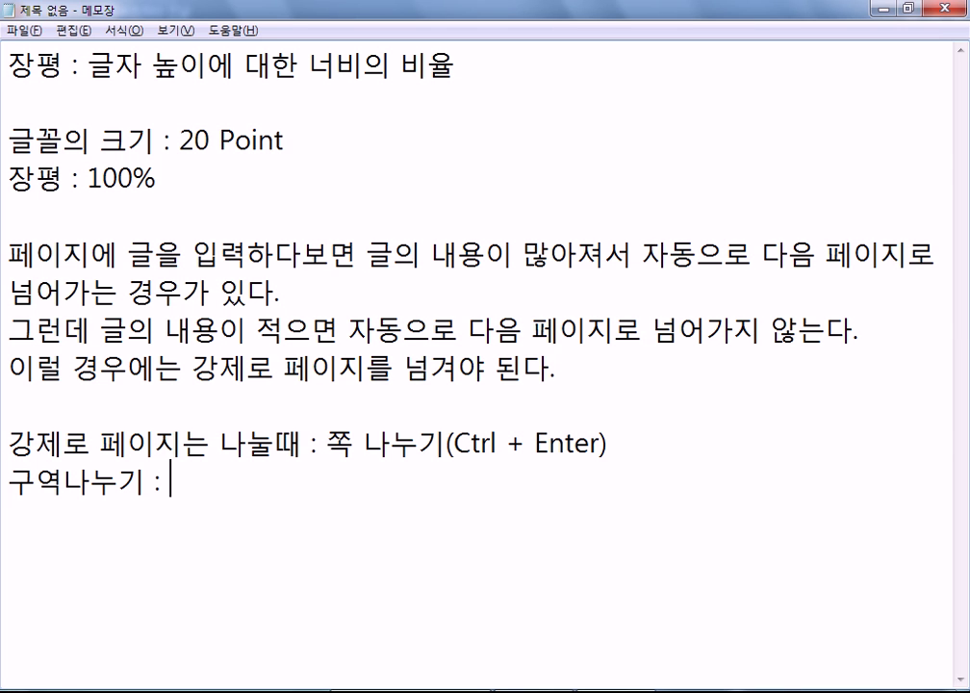
pyautogui.press('BackSpace')
pyautogui.press('BackSpace')
pyautogui.press('BackSpace')
pyautogui.write('(A')
pyautogui.write('lyt')
pyautogui.press('BackSpace')
pyautogui.press('BackSpace')
pyautogui.write('t ++')
pyautogui.press('BackSpace')
pyautogui.press('BackSpace')
pyautogui.write('Shift ')
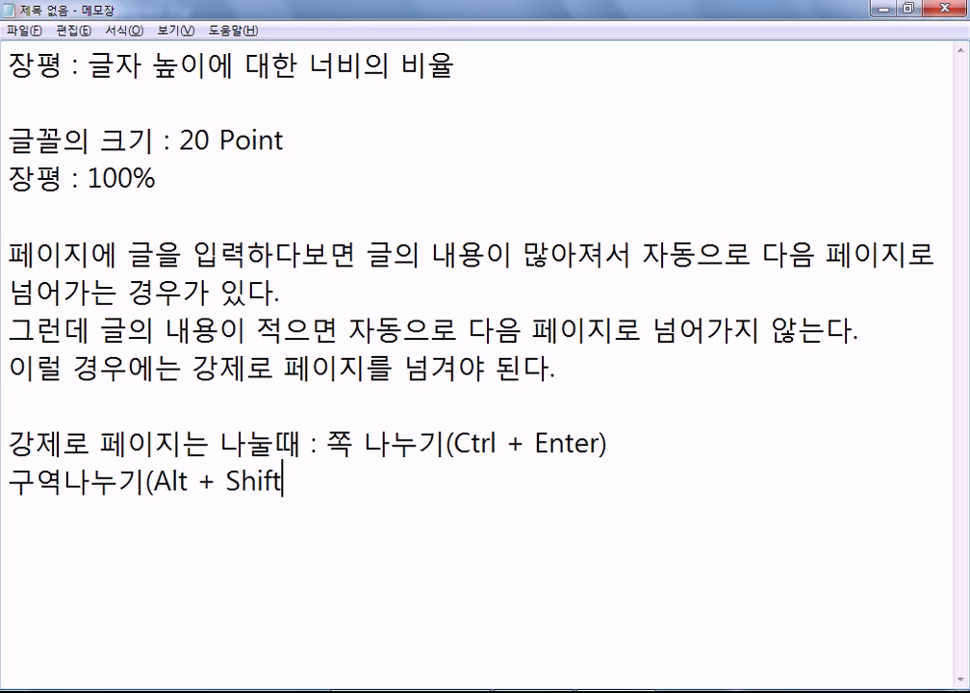
pyautogui.write('+ Enter)')
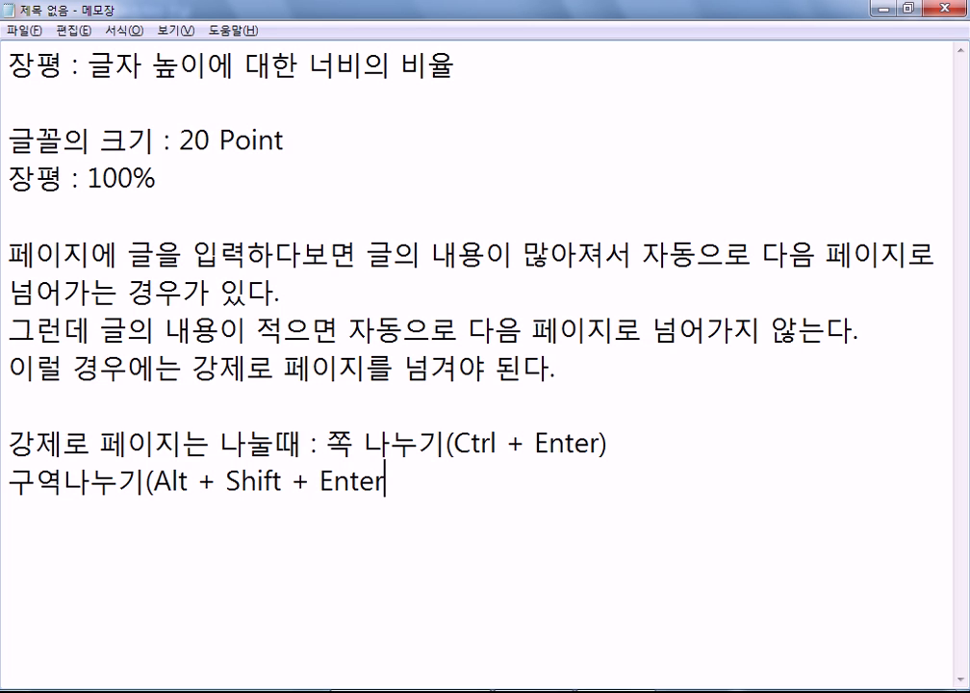
pyautogui.press('Return')
# Step: Insert empty lines below the page-break note and below the section-break note
pyautogui.press('Left')
pyautogui.press('Left')
pyautogui.press('Up')
pyautogui.press('End')
pyautogui.press('Return')
pyautogui.press('Return')
pyautogui.press('Up')
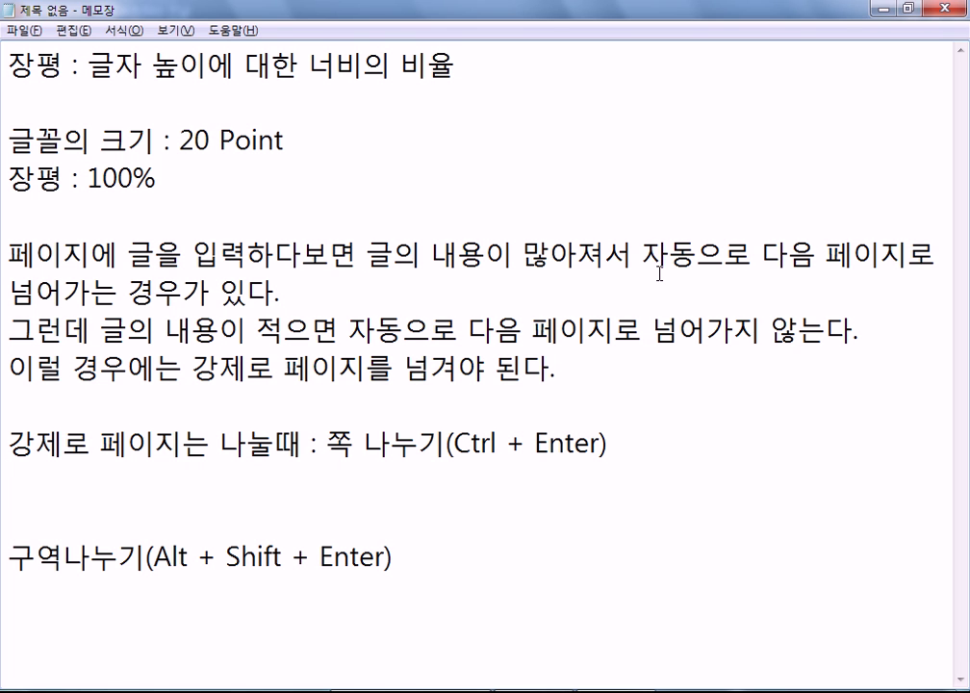
pyautogui.press('Down')
pyautogui.press('Down')
pyautogui.press('Down')
pyautogui.press('Down')
pyautogui.press('Return')
pyautogui.press('Return')
pyautogui.press('Return')
pyautogui.press('Return')
pyautogui.click(54, 361)
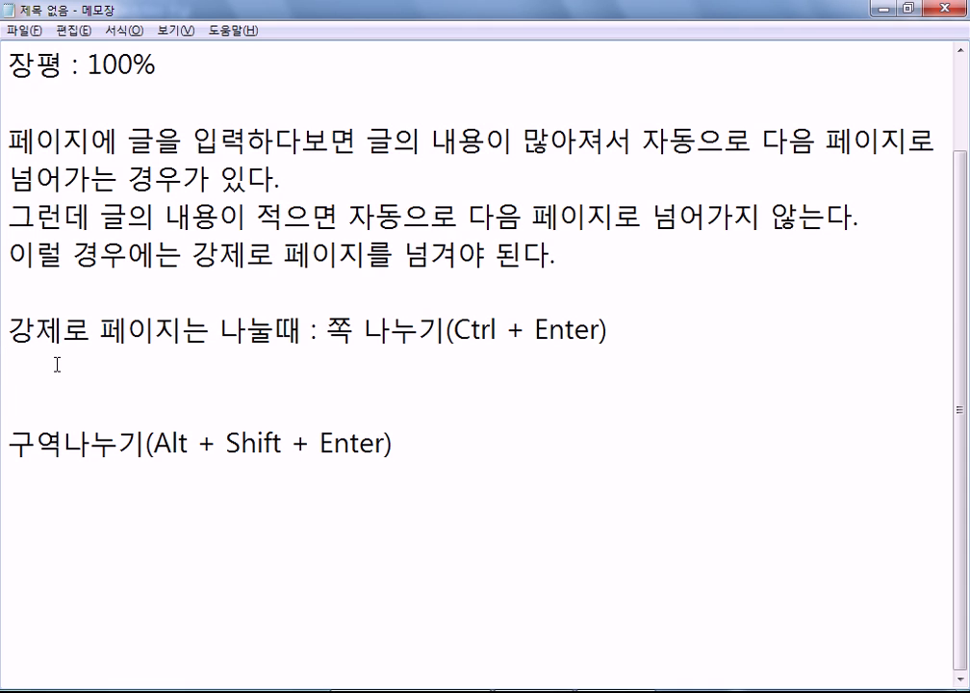
# Step: Under the Ctrl+Enter line, write '쪽번호를 입력하면, 전체에 쪽번호가 부여'
pyautogui.write('ak')
pyautogui.press('BackSpace')
pyautogui.press('BackSpace')
pyautogui.press('Hangul')
pyautogui.write('마지')
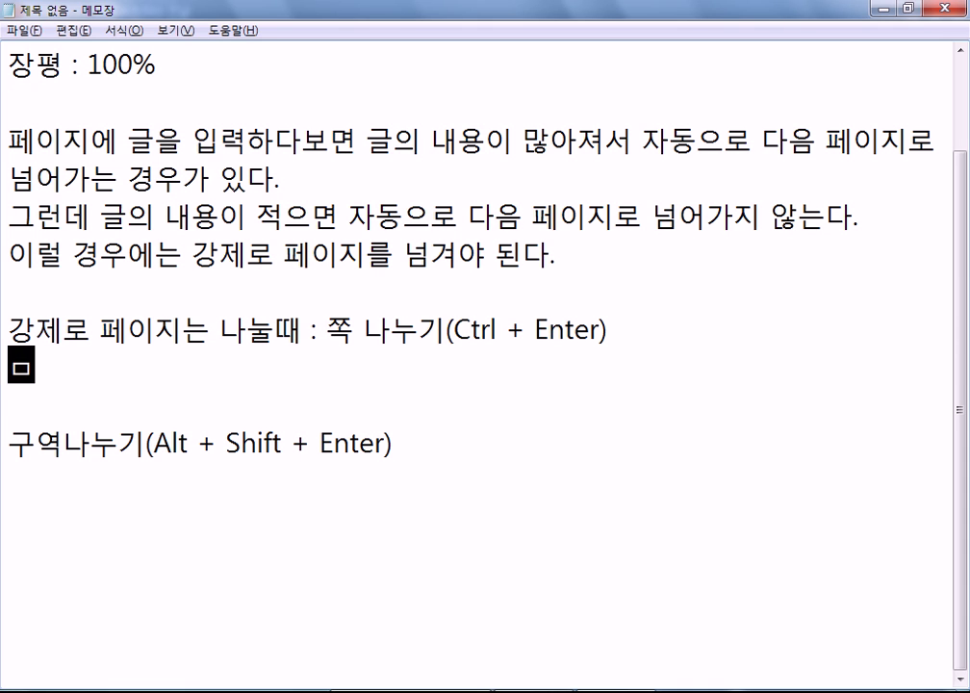
pyautogui.write('막')
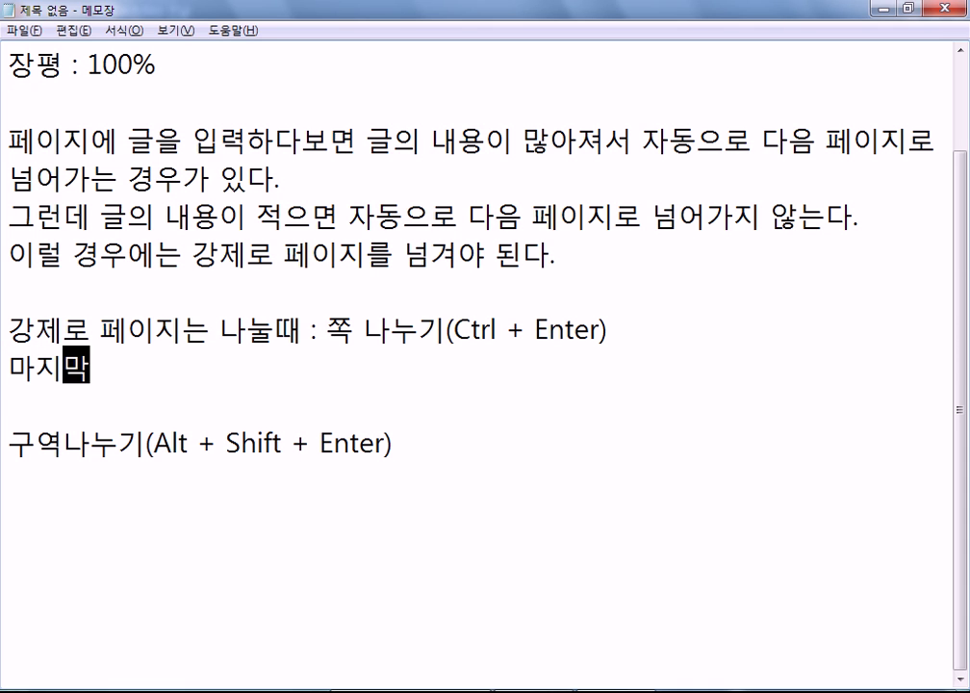
pyautogui.press('BackSpace')
pyautogui.press('BackSpace')
pyautogui.press('BackSpace')
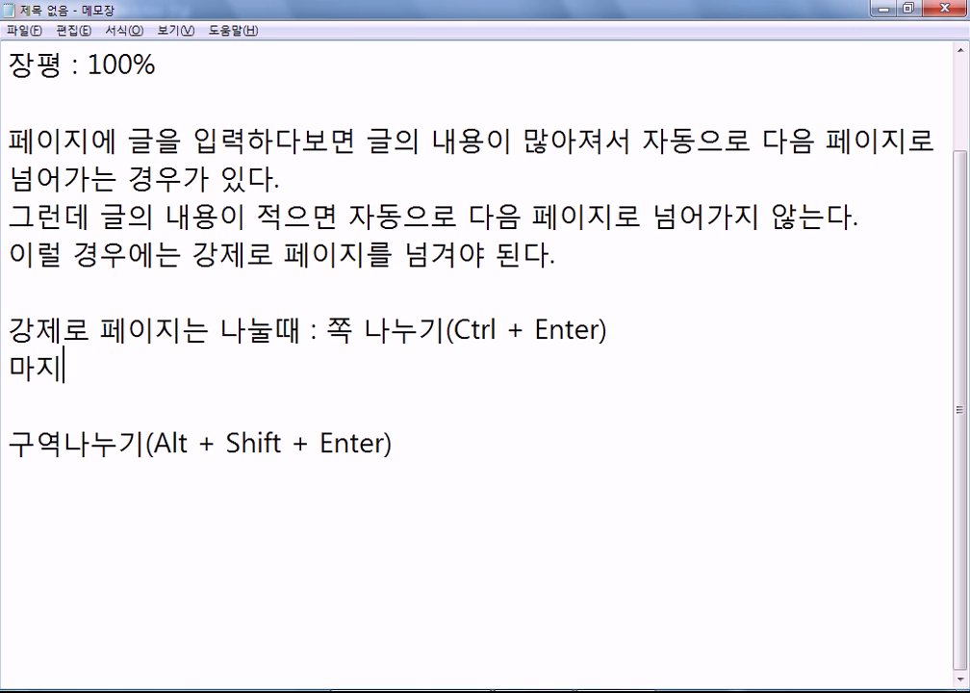
pyautogui.write('쪽번홀를 ㄴ')
pyautogui.press('BackSpace')
pyautogui.write('이ㅂ')
pyautogui.press('BackSpace')
pyautogui.press('BackSpace')
pyautogui.write('입력하면,')
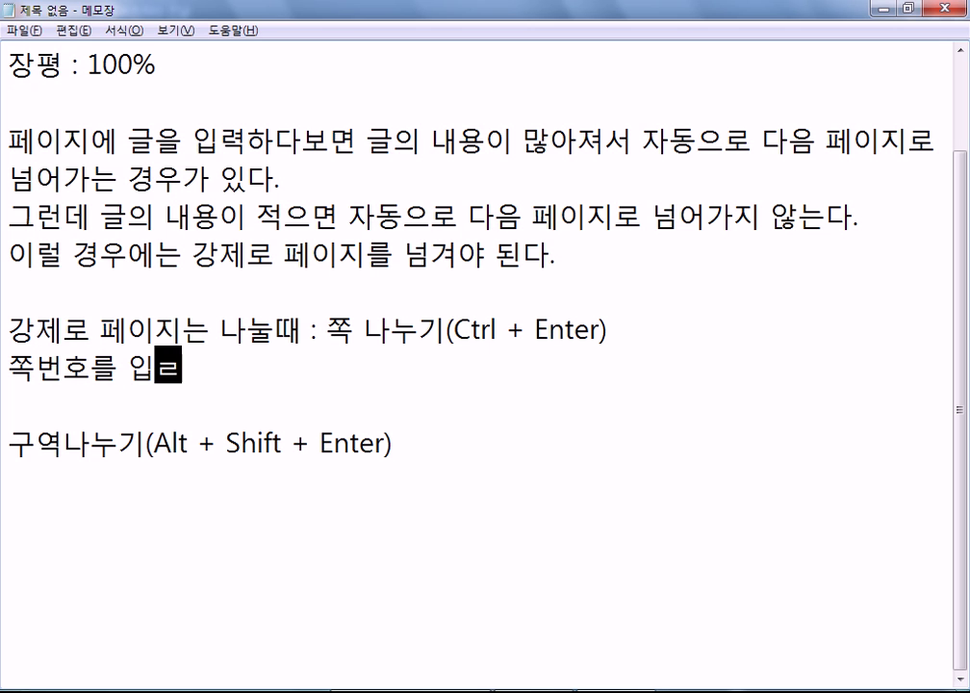
pyautogui.write(' 전')
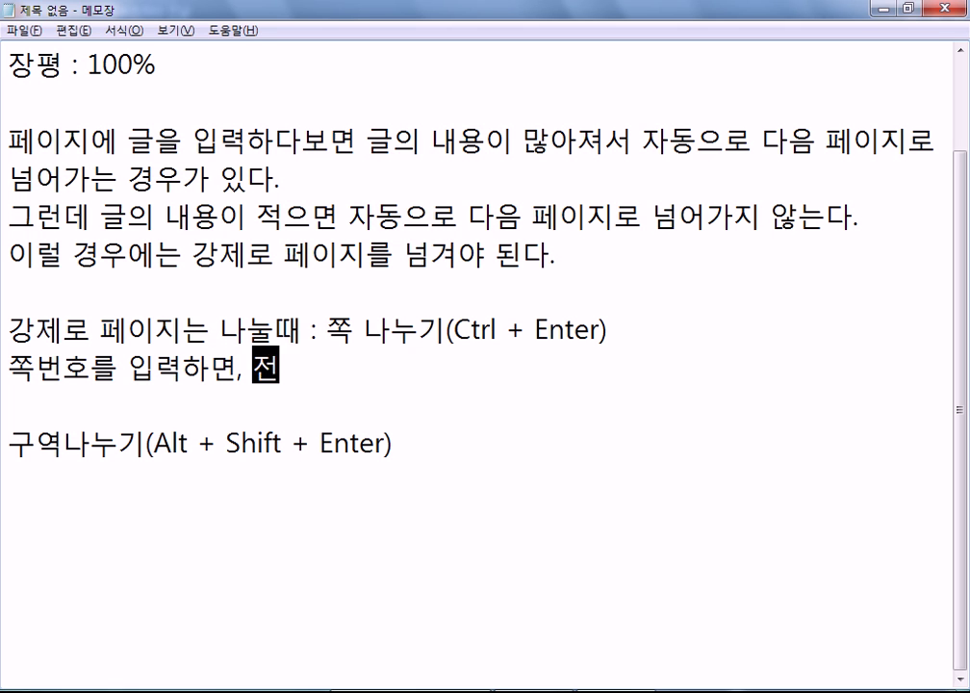
pyautogui.write('체에')
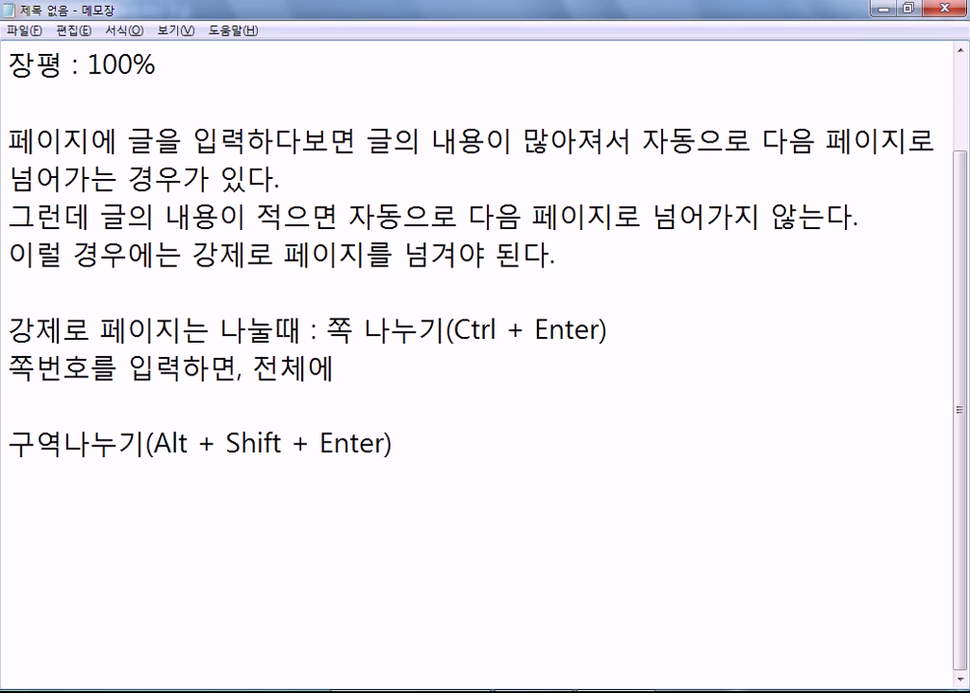
pyautogui.write(' 쪽버ㄴ호가 부여')
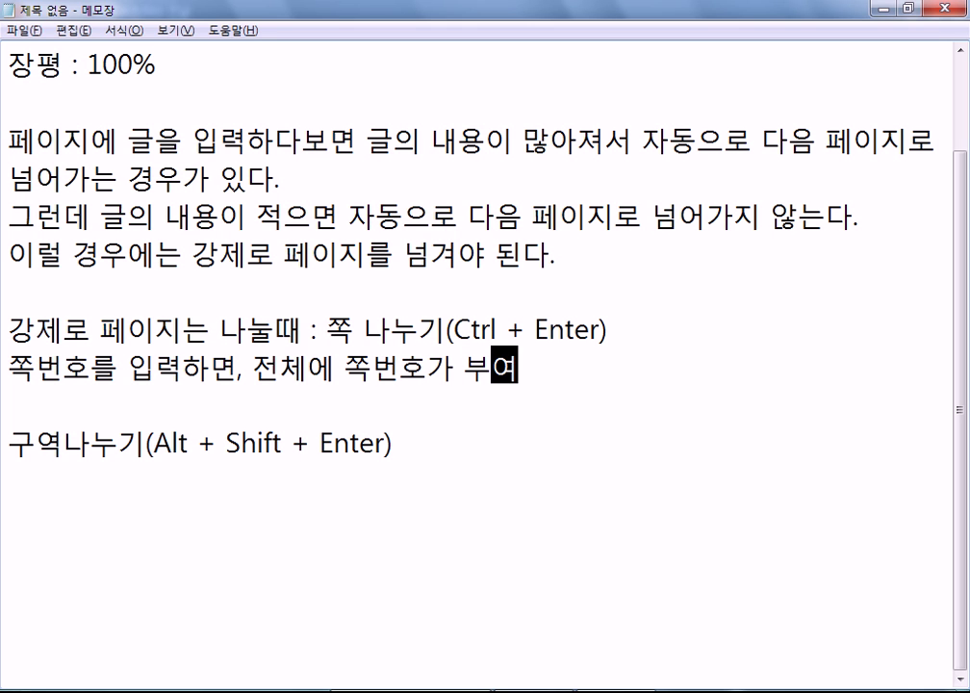
pyautogui.press('Down')
# Step: Under the 구역나누기 line, write '쪽번호를 입력하면, 해당 구역만 쪽번호가 부여'
pyautogui.press('Return')
pyautogui.press('Down')
pyautogui.press('Down')
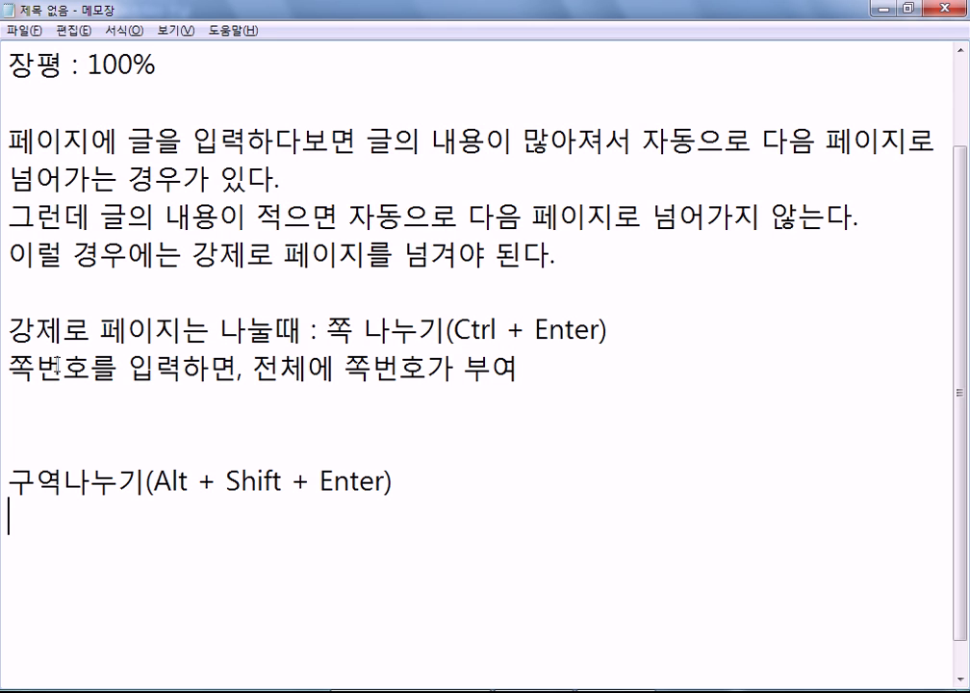
pyautogui.write('쪽번호')
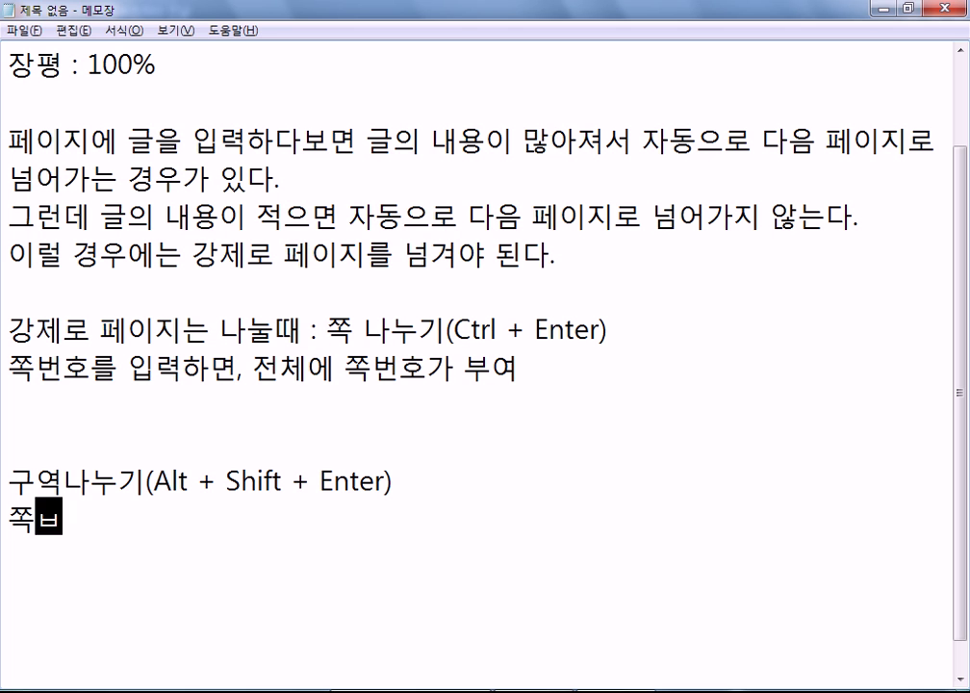
pyautogui.write('를 입력하면')
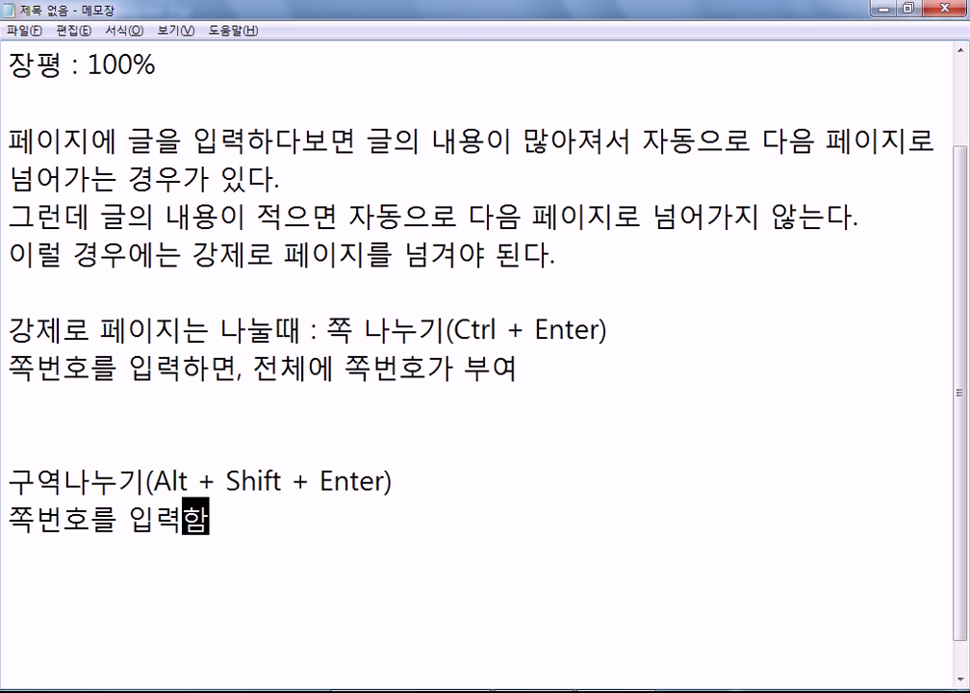
pyautogui.write(', 해당 ')
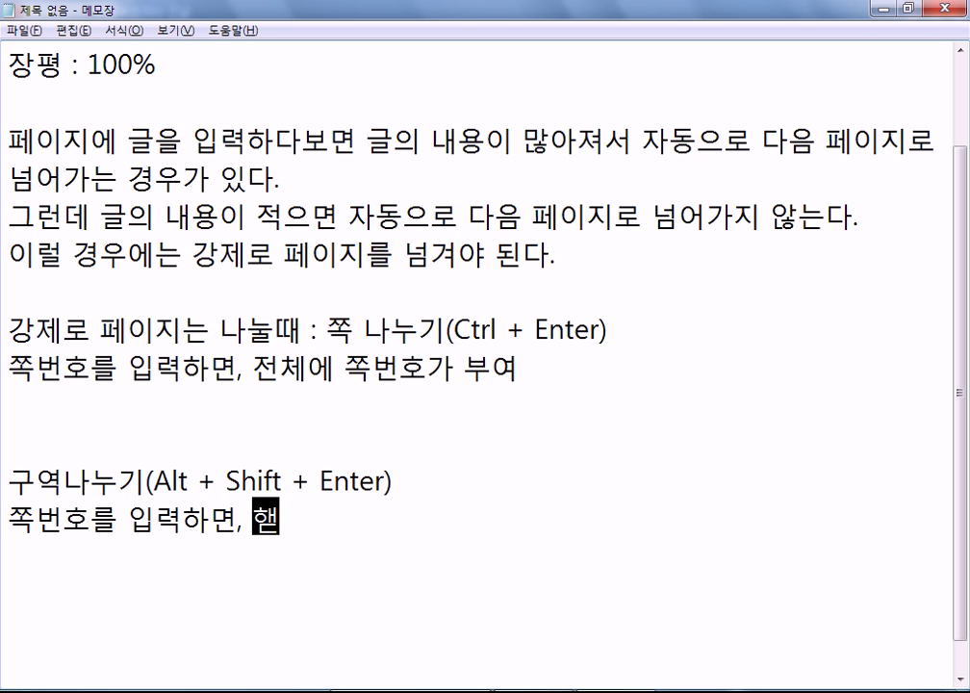
pyautogui.write('페이')
pyautogui.press('BackSpace')
pyautogui.press('BackSpace')
pyautogui.press('BackSpace')
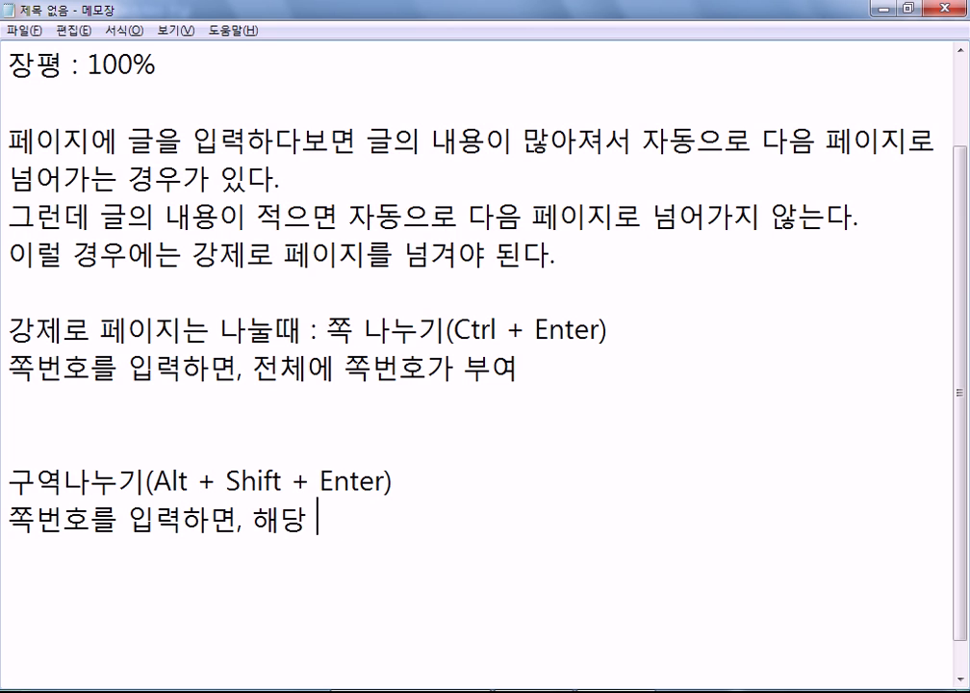
pyautogui.write('구역만 ')
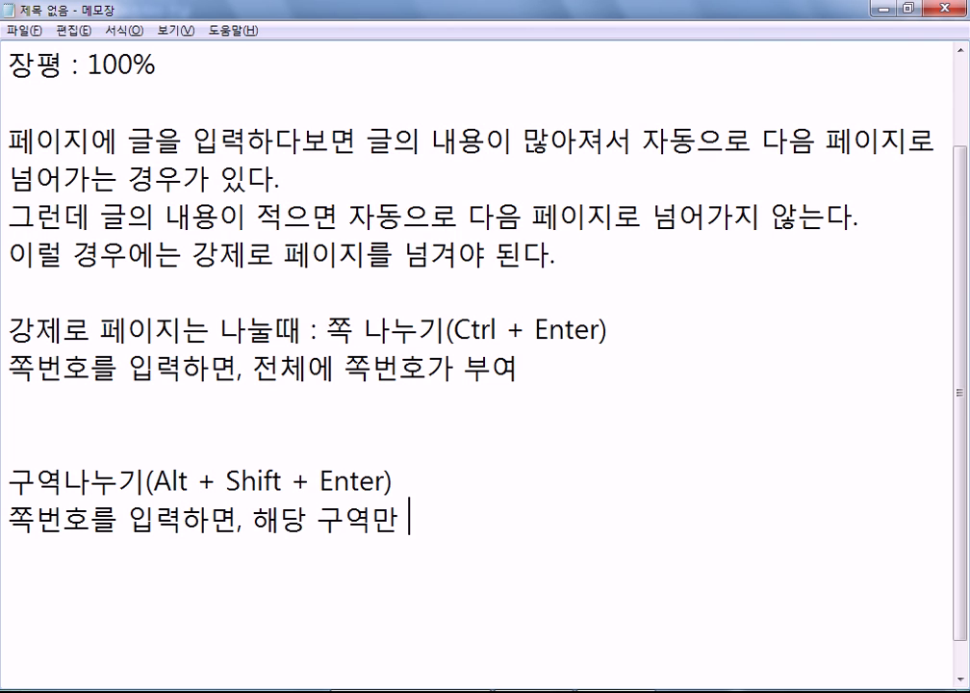
pyautogui.write('쪽번호')
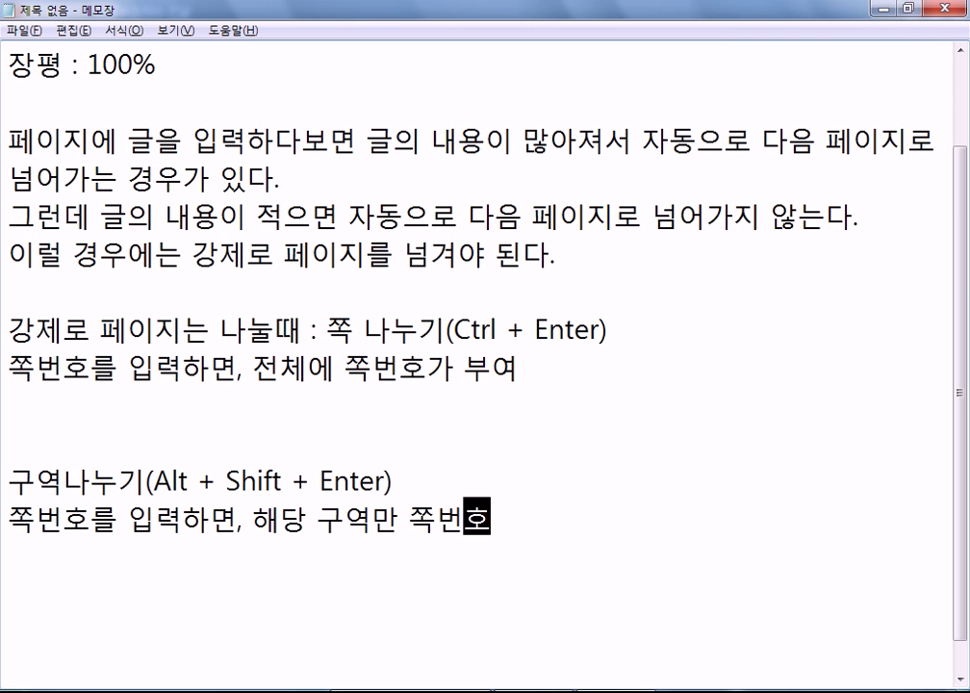
pyautogui.write('가 부여')
pyautogui.press('Return')
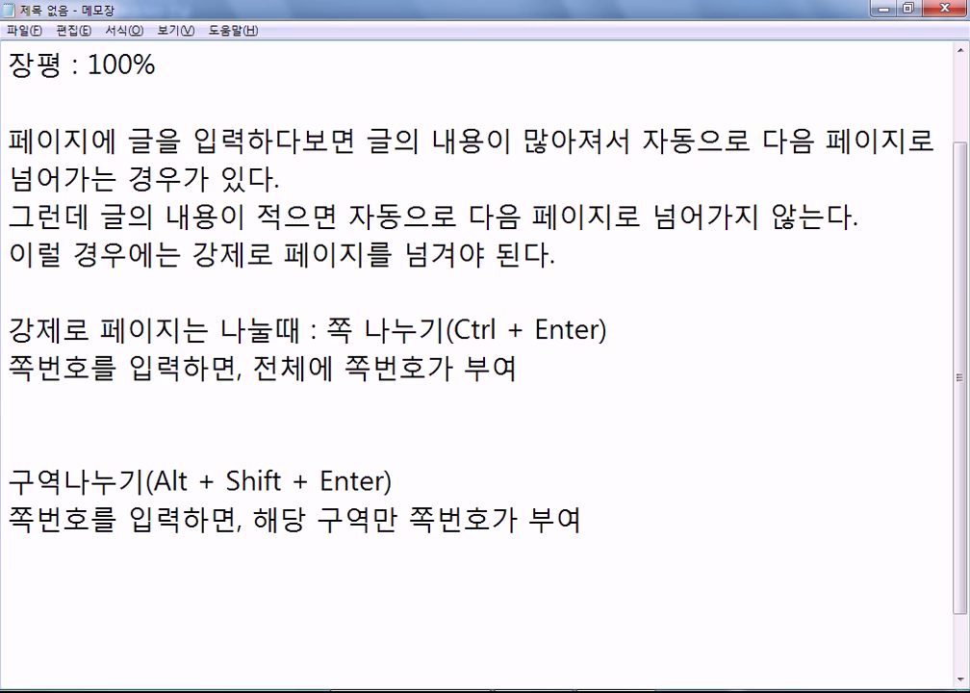
pyautogui.press('Up')
pyautogui.press('Up')
pyautogui.press('Up')
pyautogui.press('Up')
pyautogui.press('Down')
pyautogui.press('Up')
pyautogui.press('Up')
pyautogui.press('End')
# Step: Add the line '원하지 않는 페이지에 부여된 쪽번호는 감추기를 해야 한다.' and remove the extra blank line
pyautogui.press('Return')
pyautogui.write('원하')
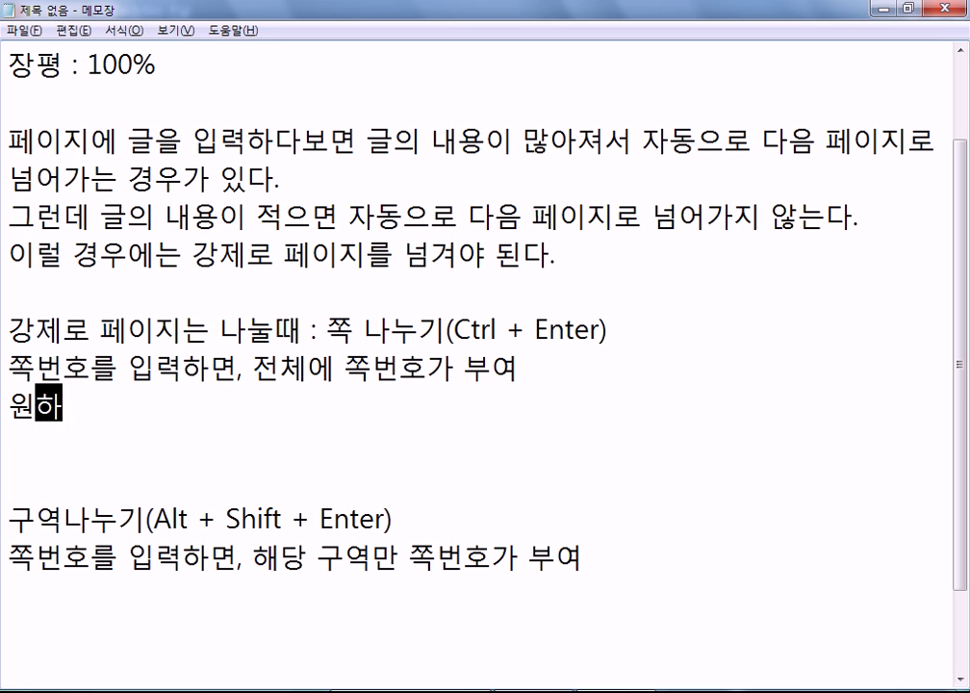
pyautogui.write('지 않는 ㅍ')
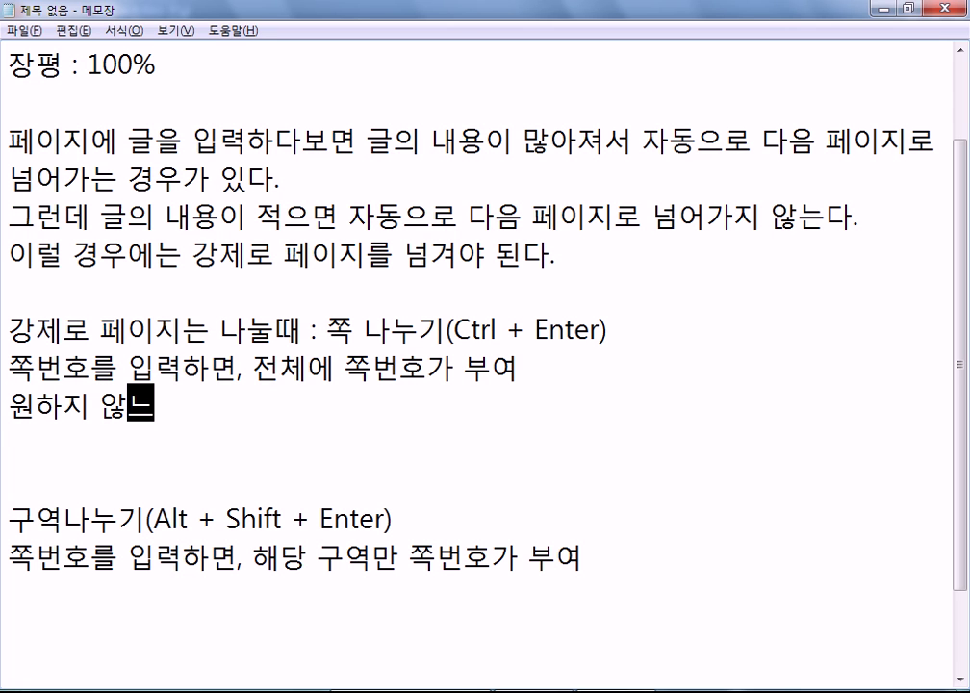
pyautogui.write('페이지에 부여')
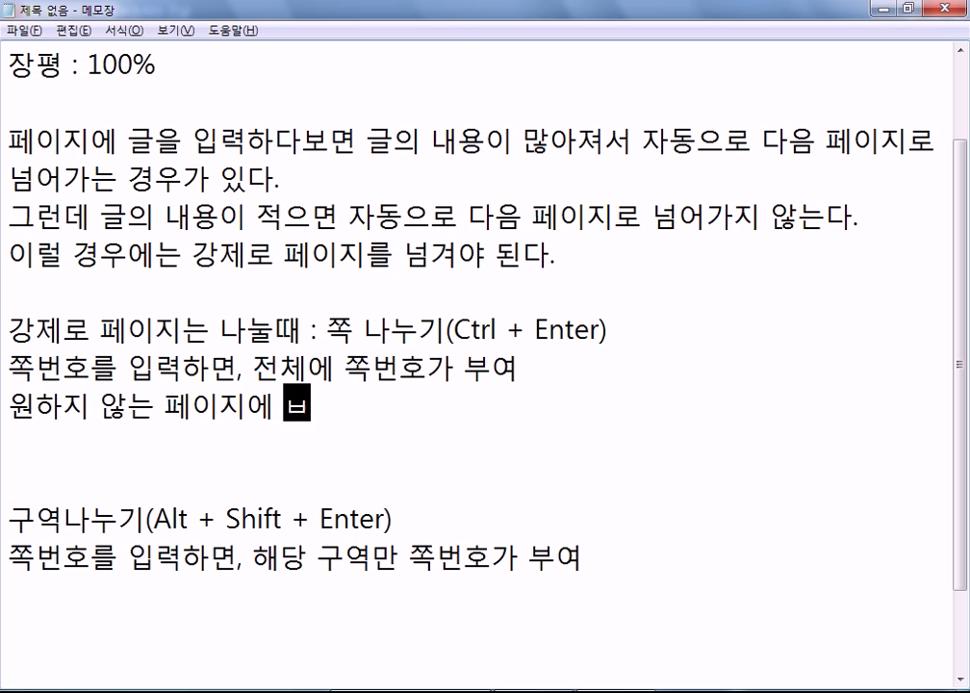
pyautogui.write('된 쪽 ㅂ')
pyautogui.press('BackSpace')
pyautogui.press('BackSpace')
pyautogui.write('번호는 ')
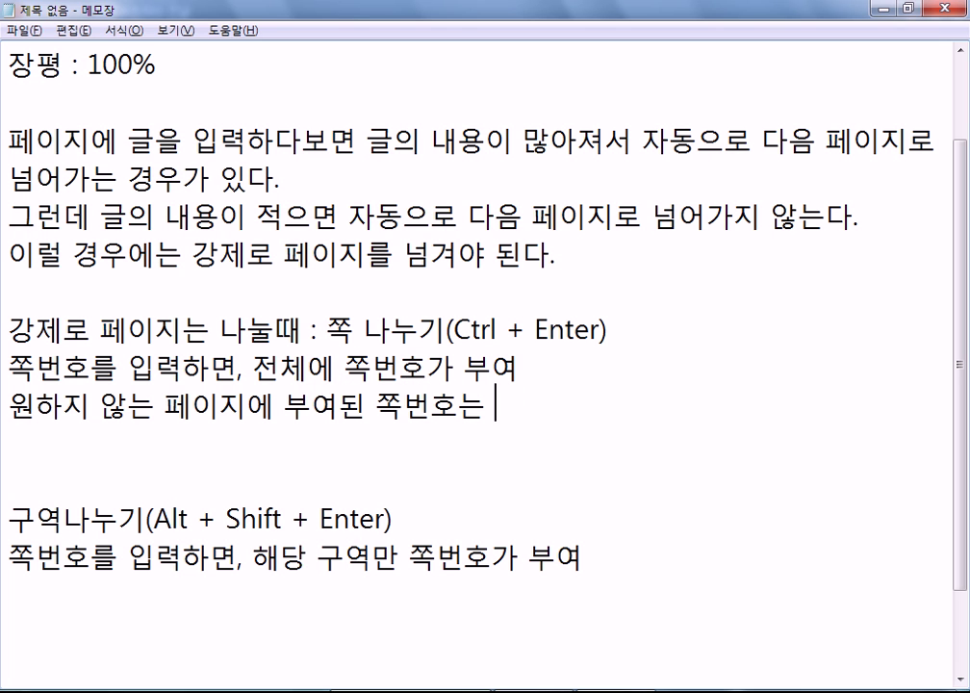
pyautogui.write('감추기를 해야 ')
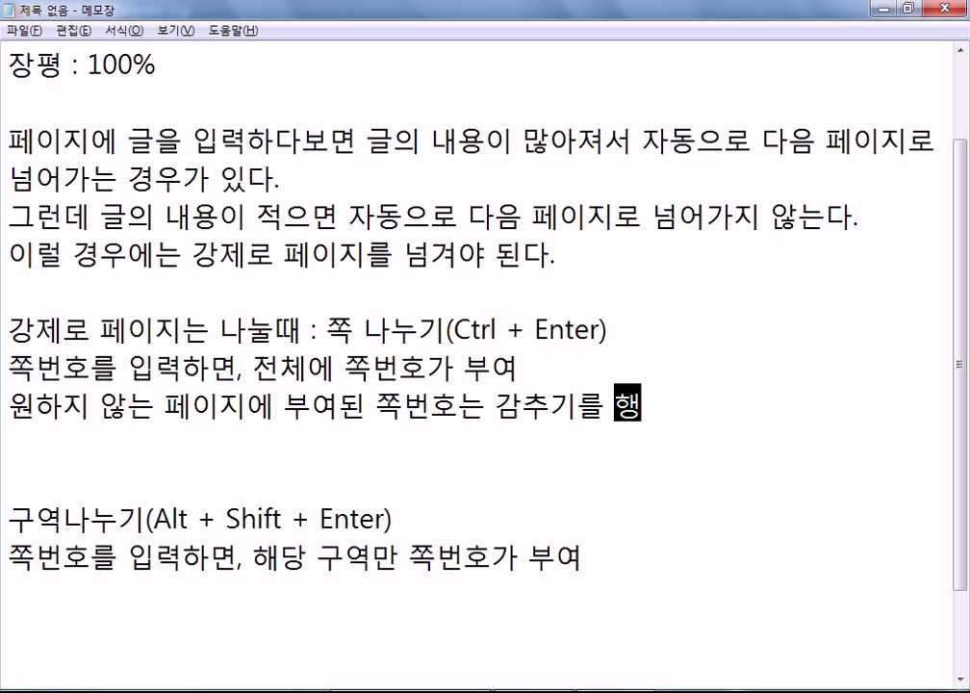
pyautogui.write('한다.')
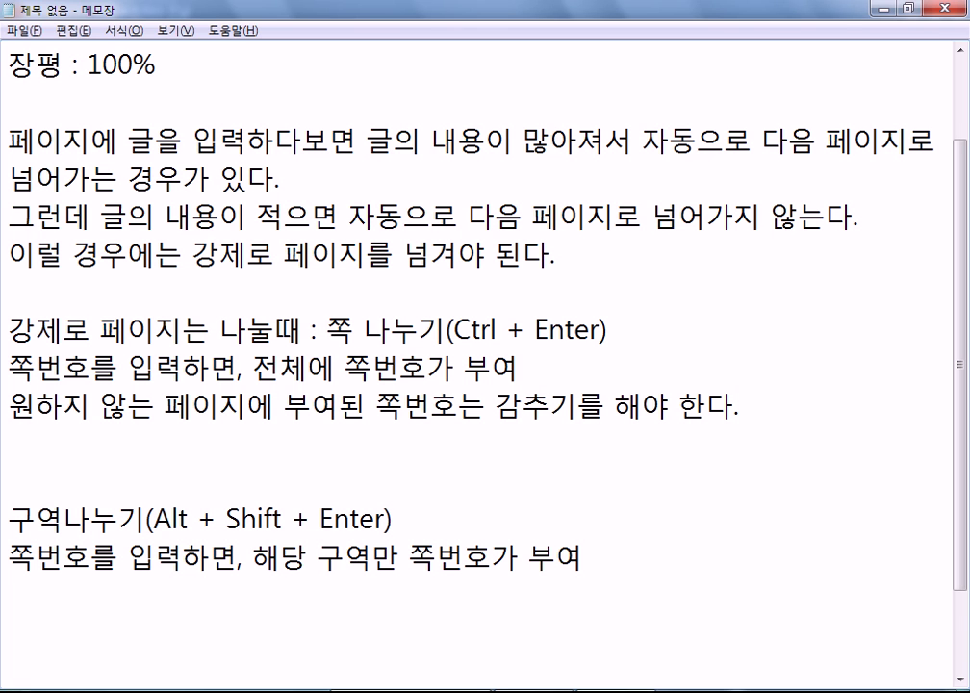
pyautogui.press('Delete')
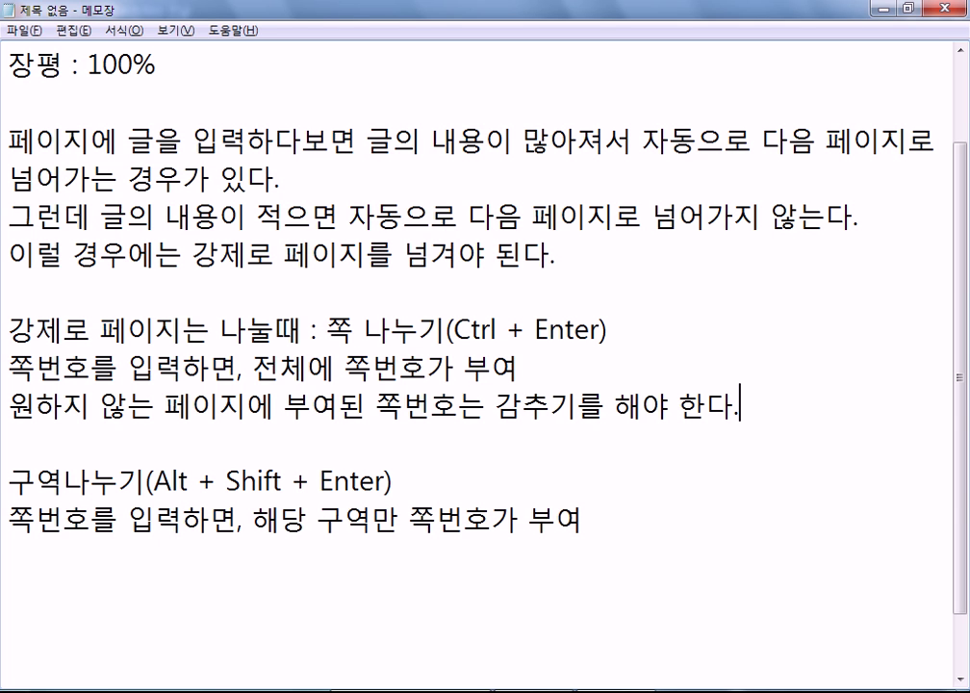
pyautogui.click(740, 407)
# Step: Add the line '페이지설정(F7)을 통해서 가로용지, 세로용지를 설정하면 전체가 변경' and delete the extra blank line
pyautogui.press('Return')
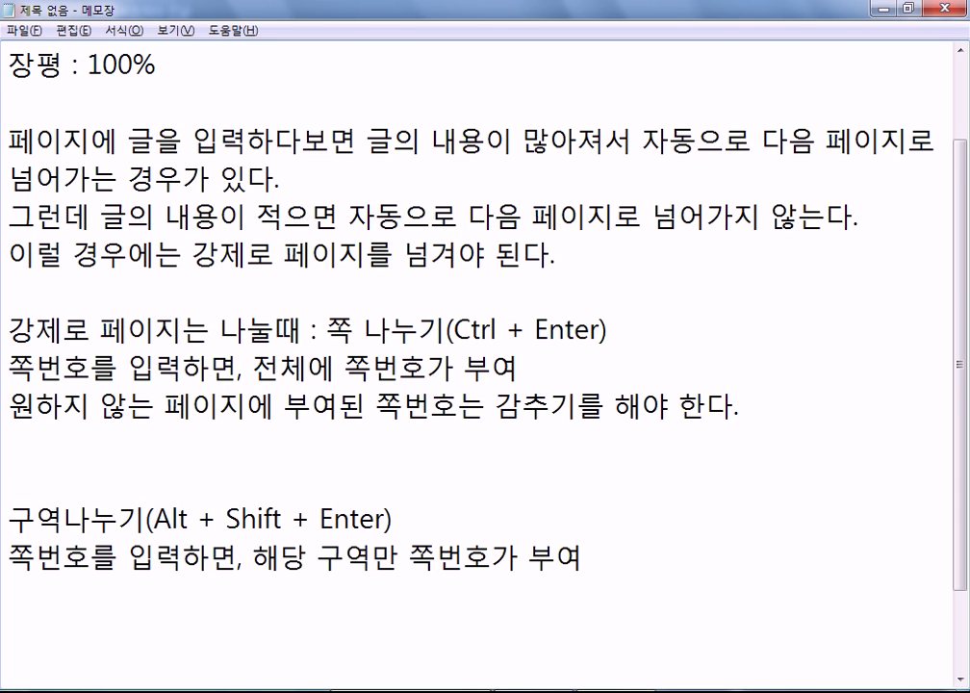
pyautogui.write('ㅠ')
pyautogui.press('BackSpace')
pyautogui.write('페')
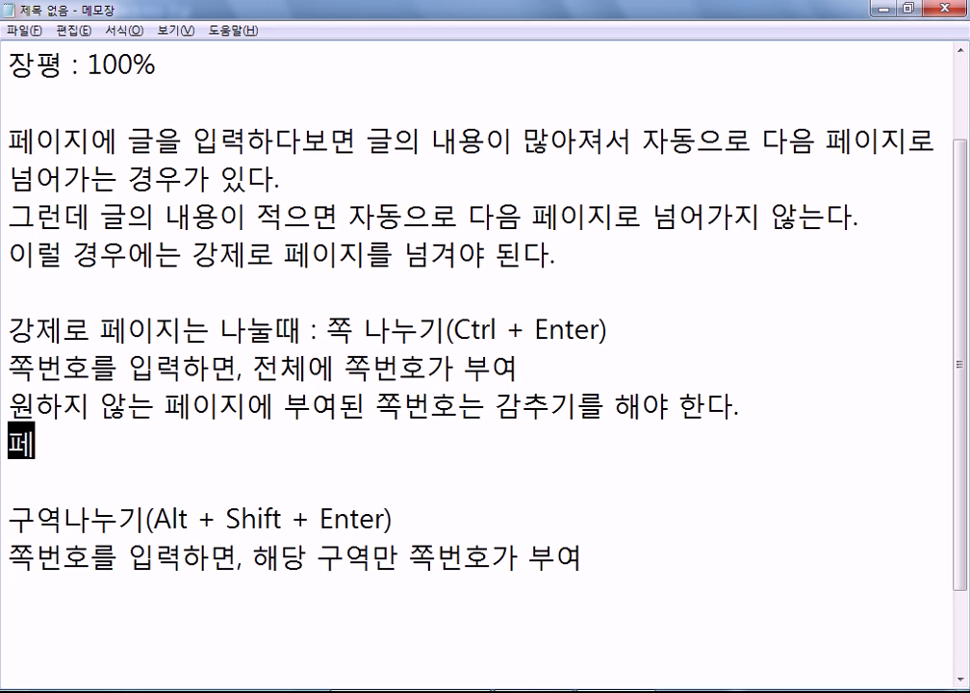
pyautogui.write('이지설정(')
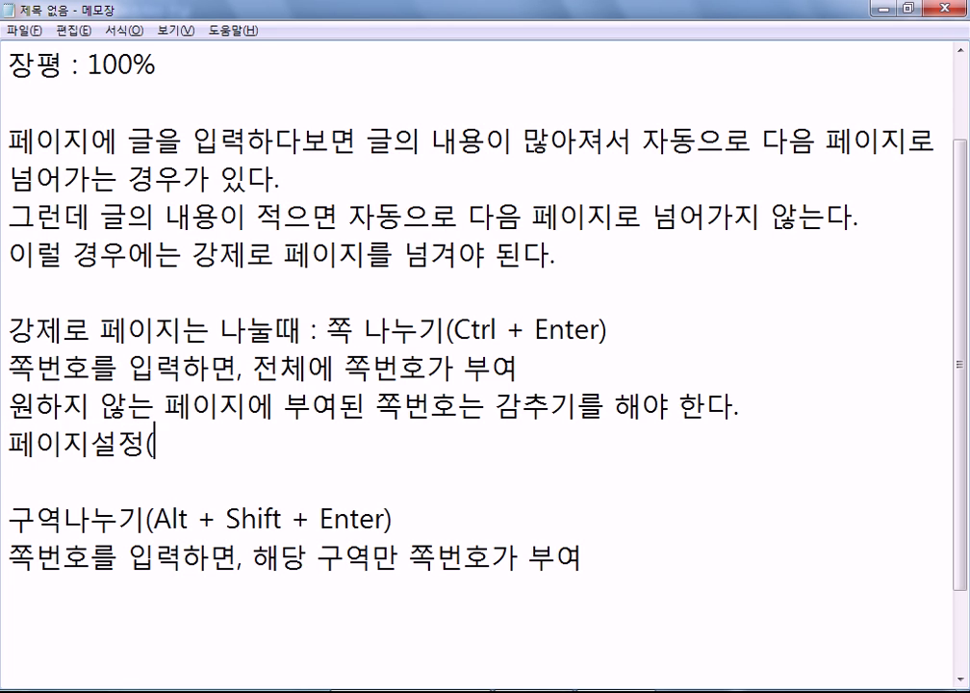
pyautogui.write('f7')
pyautogui.press('BackSpace')
pyautogui.press('BackSpace')
pyautogui.write('f7')
pyautogui.press('BackSpace')
pyautogui.press('BackSpace')
pyautogui.write('F7)을 ')
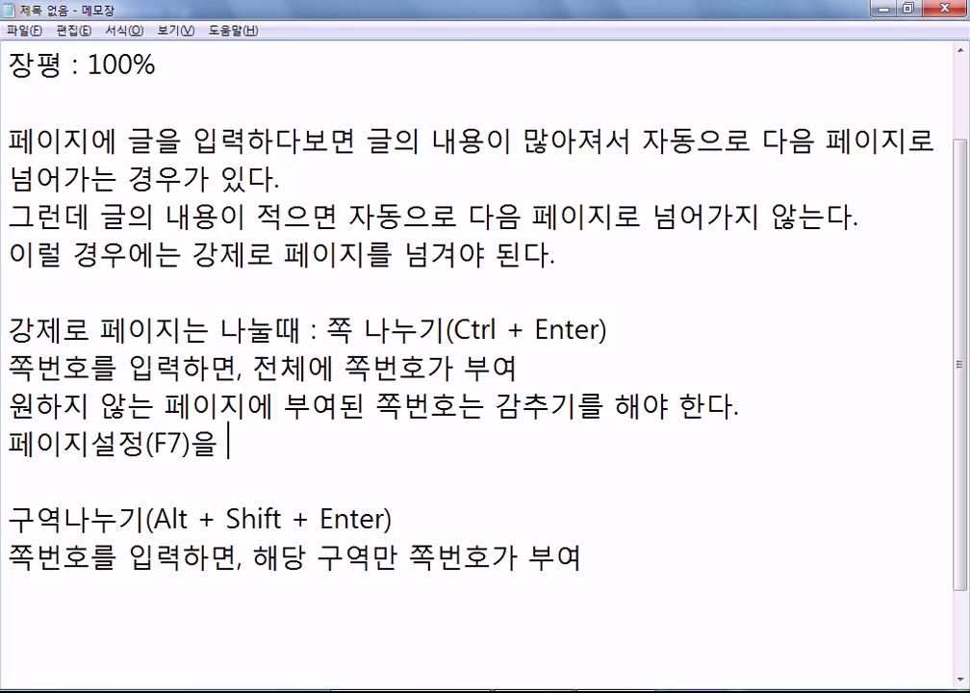
pyautogui.write('통해서 가로')
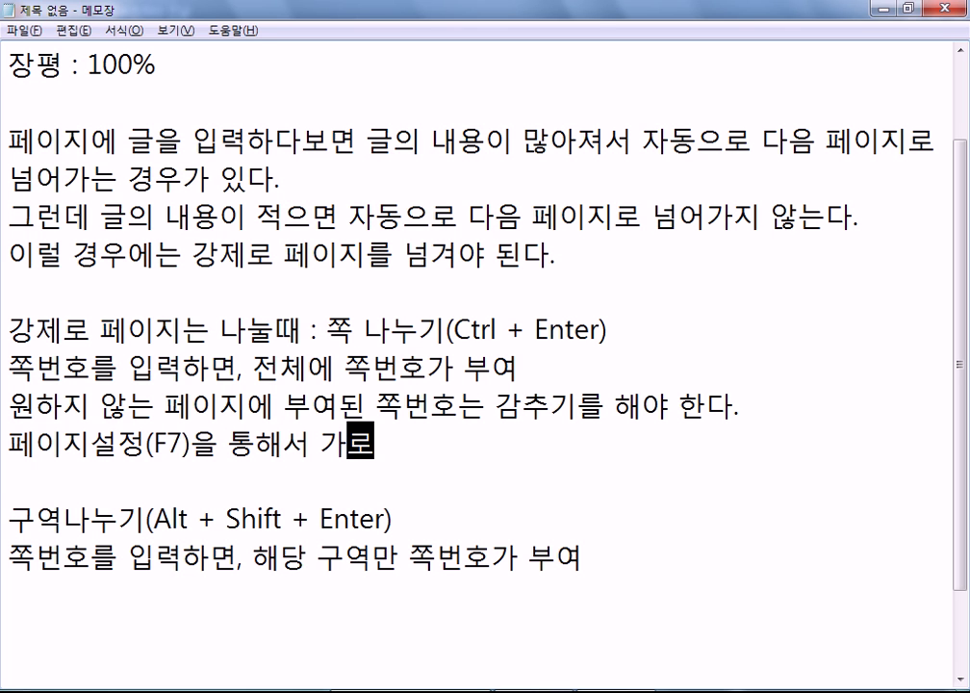
pyautogui.write('용지, 세로')
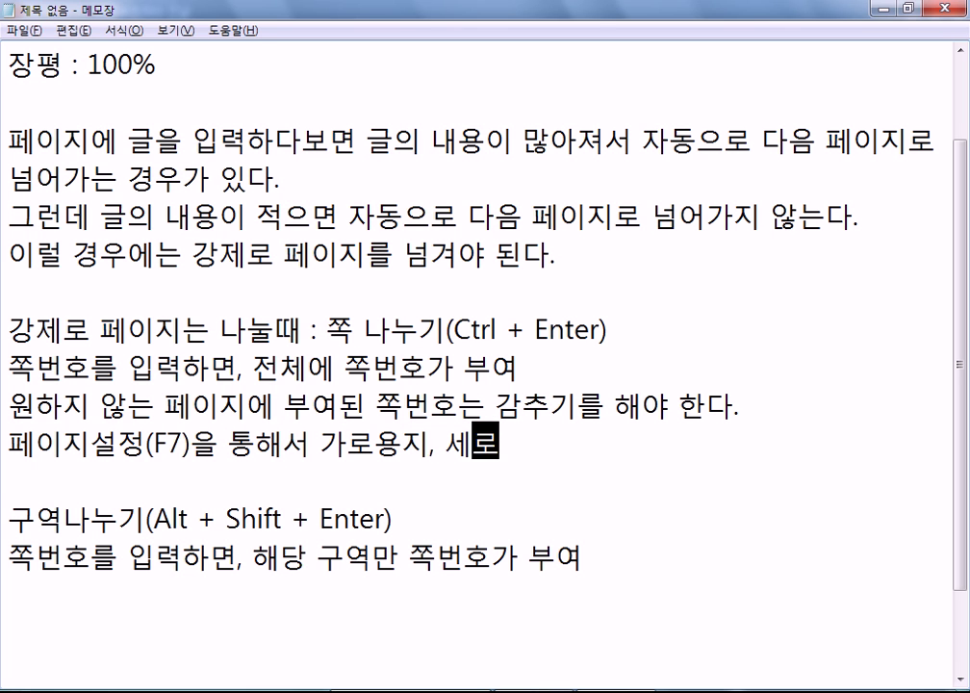
pyautogui.write('용지를 설')
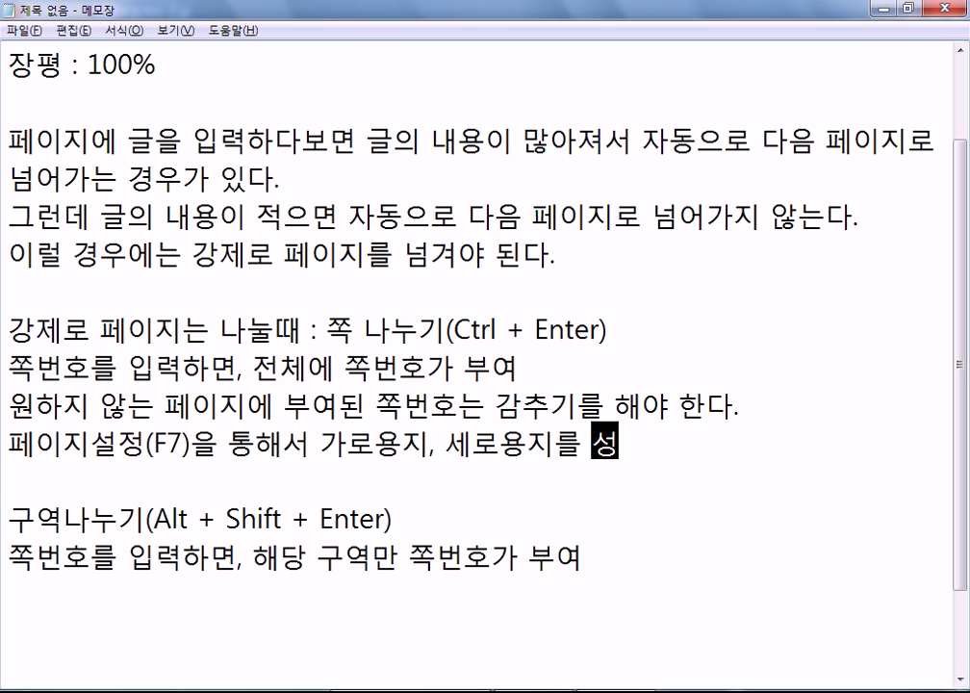
pyautogui.write('정하면')
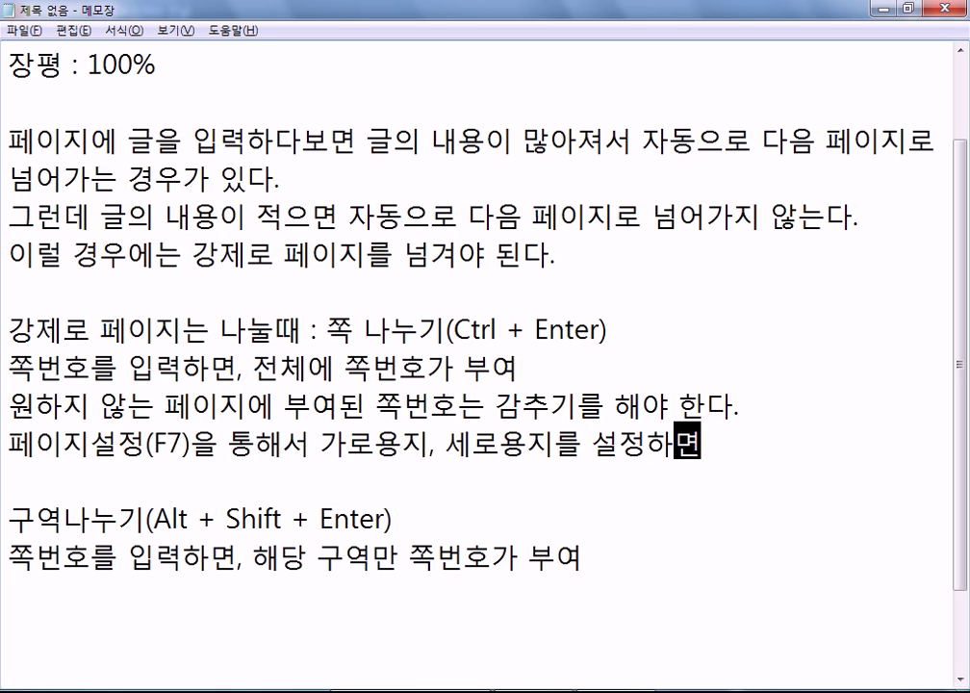
pyautogui.write(' 전체')
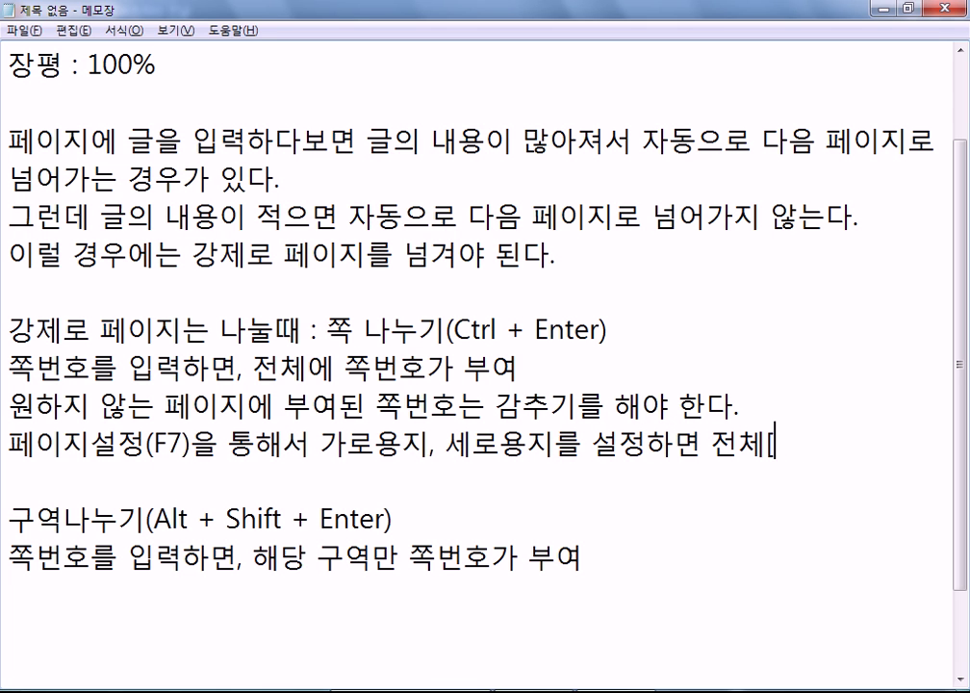
pyautogui.write('가 변경')
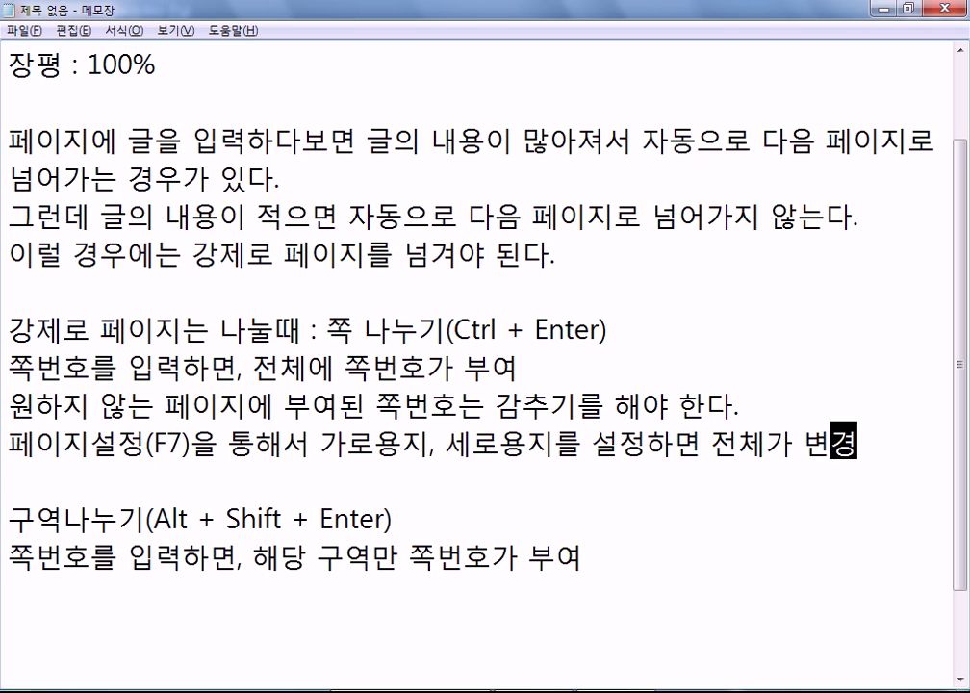
pyautogui.press('Return')
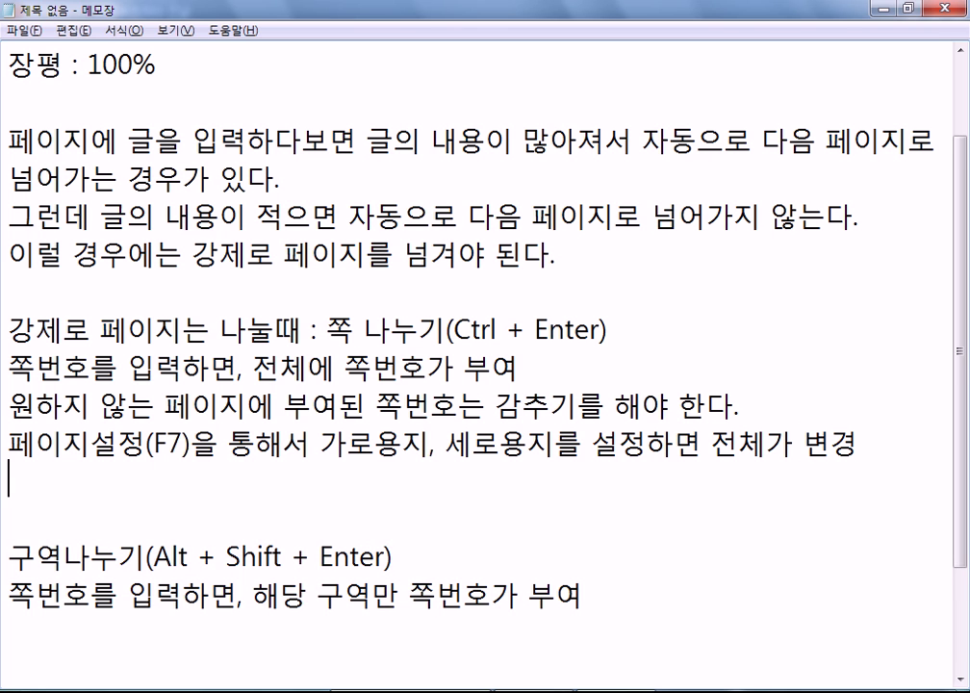
pyautogui.press('Delete')
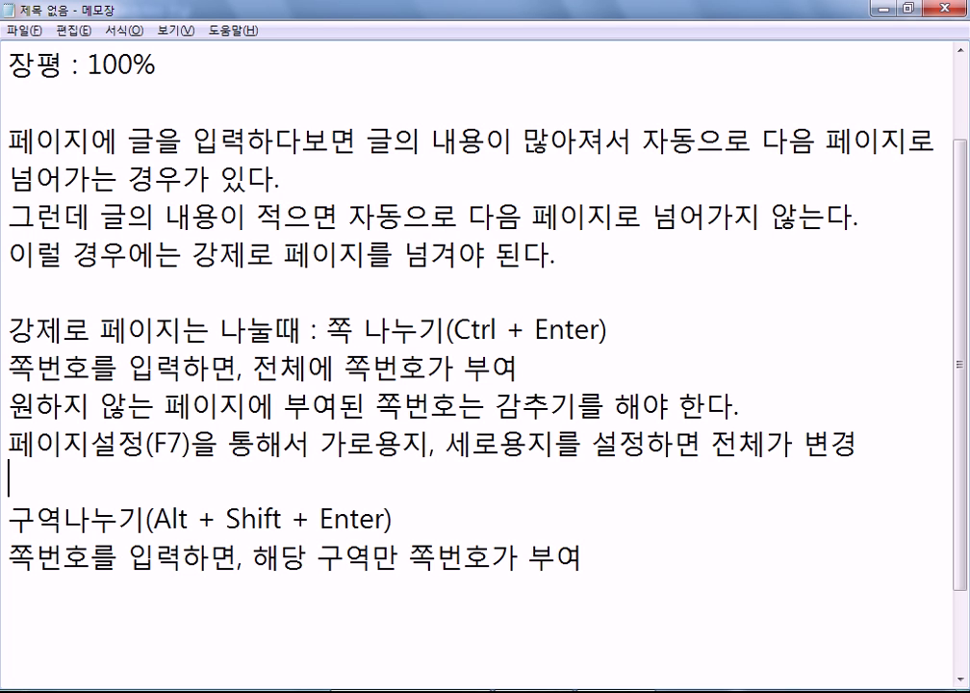
pyautogui.click(9, 478)
# Step: Copy the 페이지설정(F7) sentence onto a new line below the section-break notes
pyautogui.click(434, 593)
pyautogui.write('페이지')
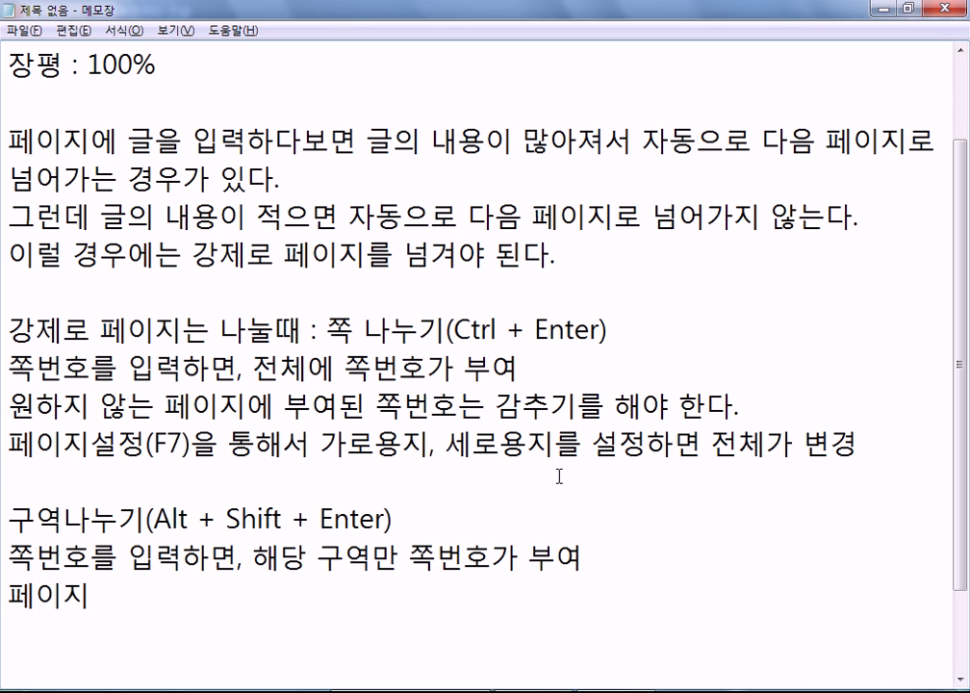
pyautogui.moveTo(117, 444); pyautogui.dragTo(857, 444)
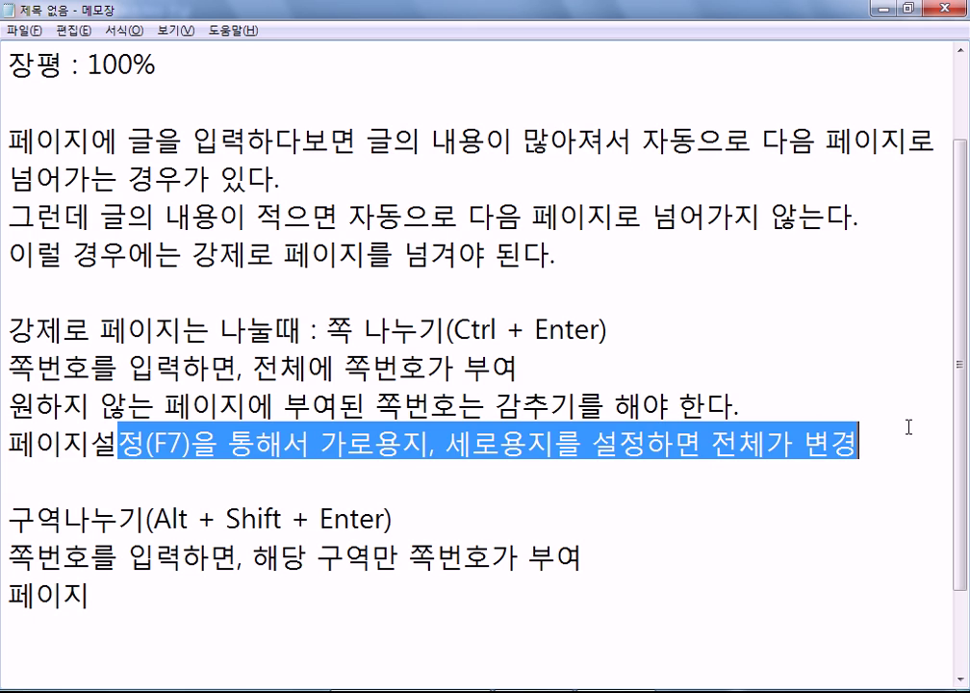
pyautogui.hotkey('ctrl', 'c')
pyautogui.click(193, 593)
pyautogui.hotkey('ctrl', 'v')
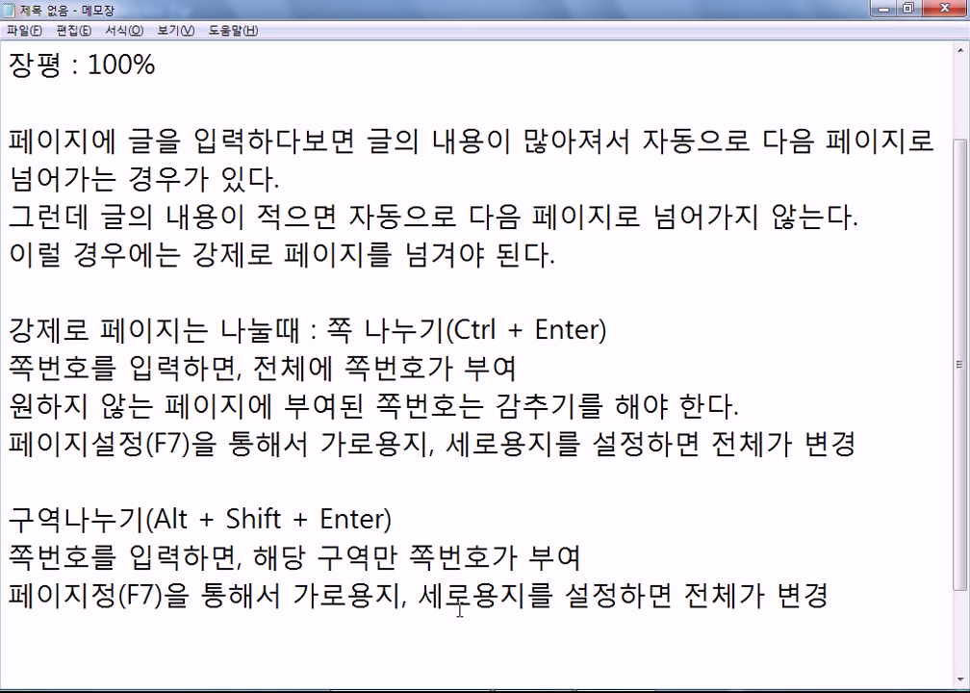
pyautogui.press('Right')
pyautogui.press('Right')
pyautogui.press('Right')
pyautogui.write('설')
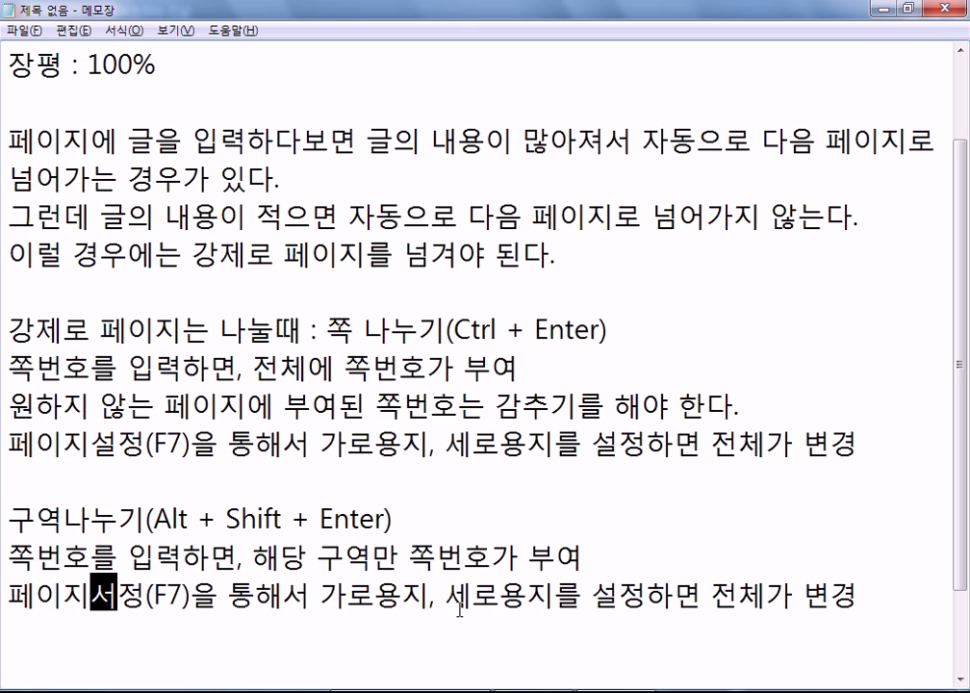
# Step: Change '전체가' to '해당 구역만' in the copied sentence, then add an empty line below
pyautogui.press('Right')
pyautogui.press('Right')
pyautogui.press('Right')
pyautogui.press('Right')
pyautogui.press('Right')
pyautogui.press('Right')
pyautogui.press('Right')
pyautogui.press('Right')
pyautogui.press('Right')
pyautogui.press('Right')
pyautogui.press('Right')
pyautogui.press('Right')
pyautogui.press('Right')
pyautogui.press('Right')
pyautogui.press('Right')
pyautogui.press('Right')
pyautogui.press('Right')
pyautogui.press('Right')
pyautogui.press('Right')
pyautogui.press('Right')
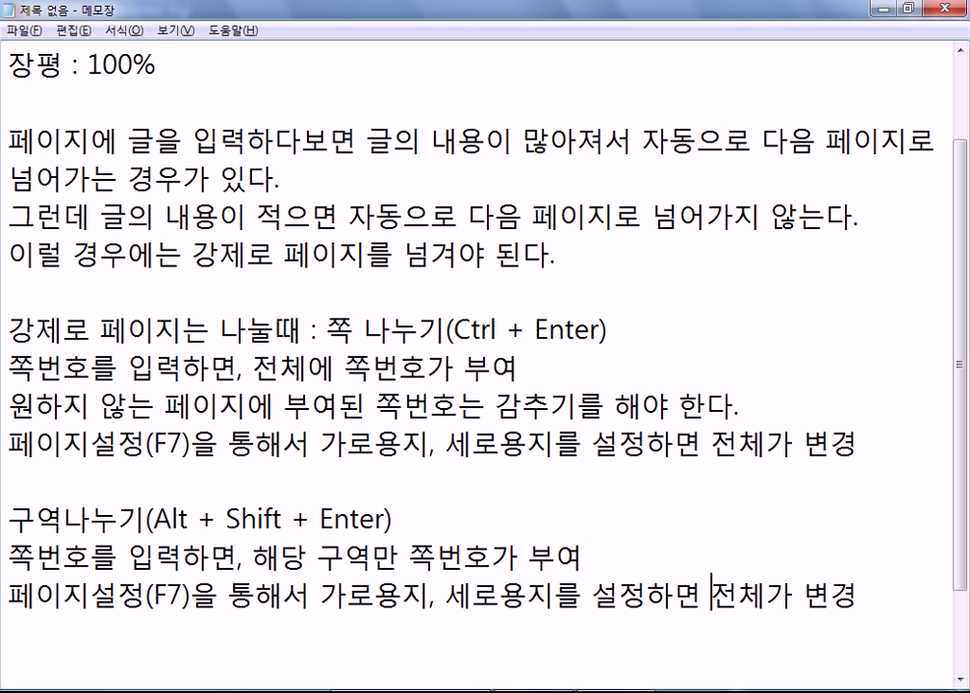
pyautogui.press('Left')
pyautogui.press('Left')
pyautogui.write('햄')
pyautogui.press('BackSpace')
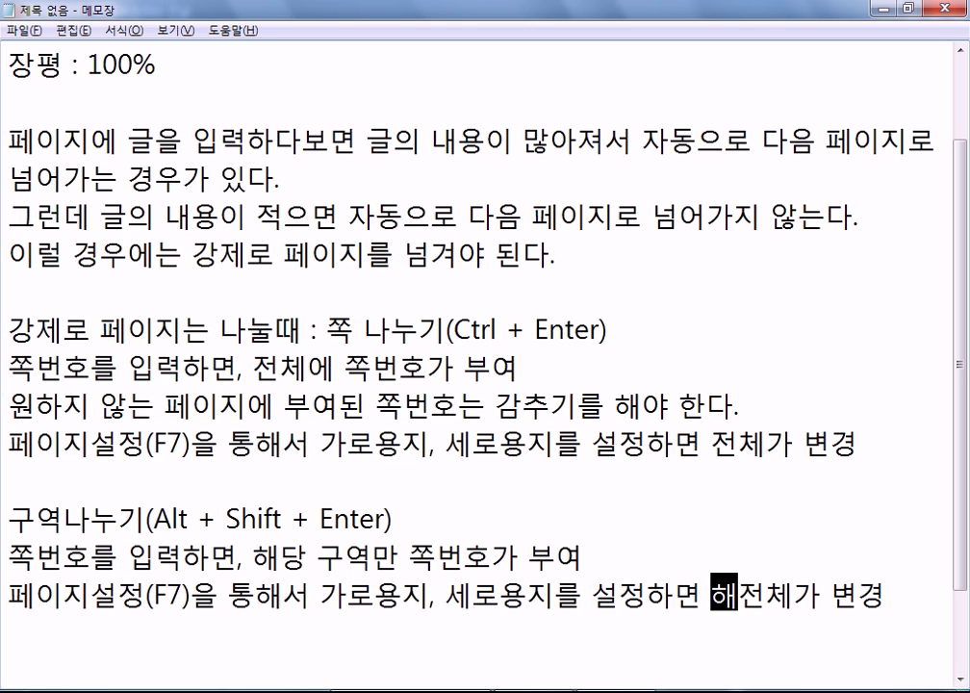
pyautogui.write('당 궁역')
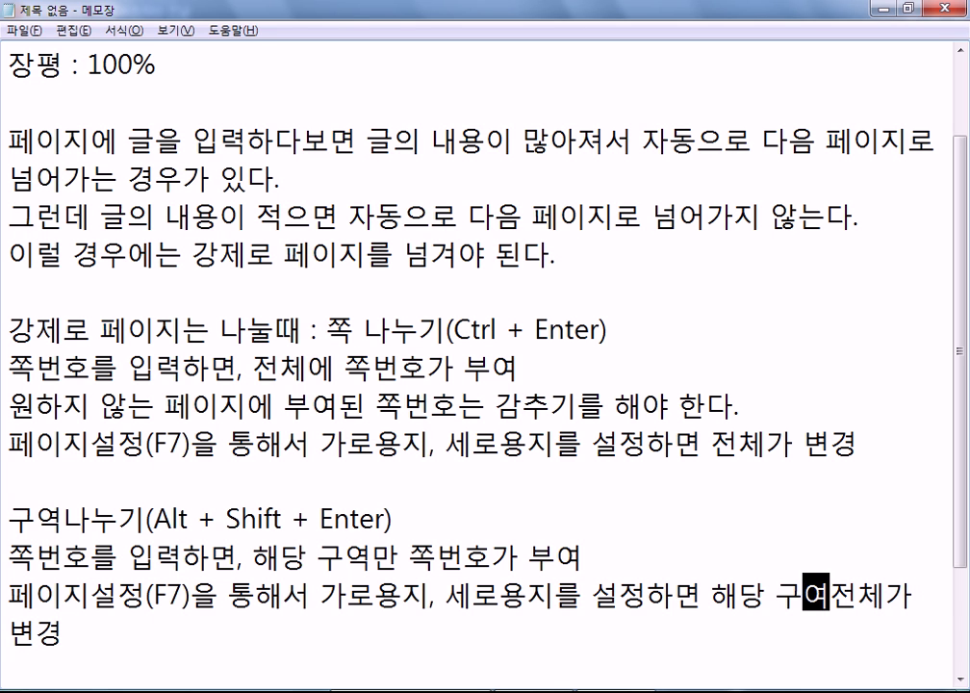
pyautogui.press('Delete')
pyautogui.press('Delete')
pyautogui.press('Delete')
pyautogui.write('만')
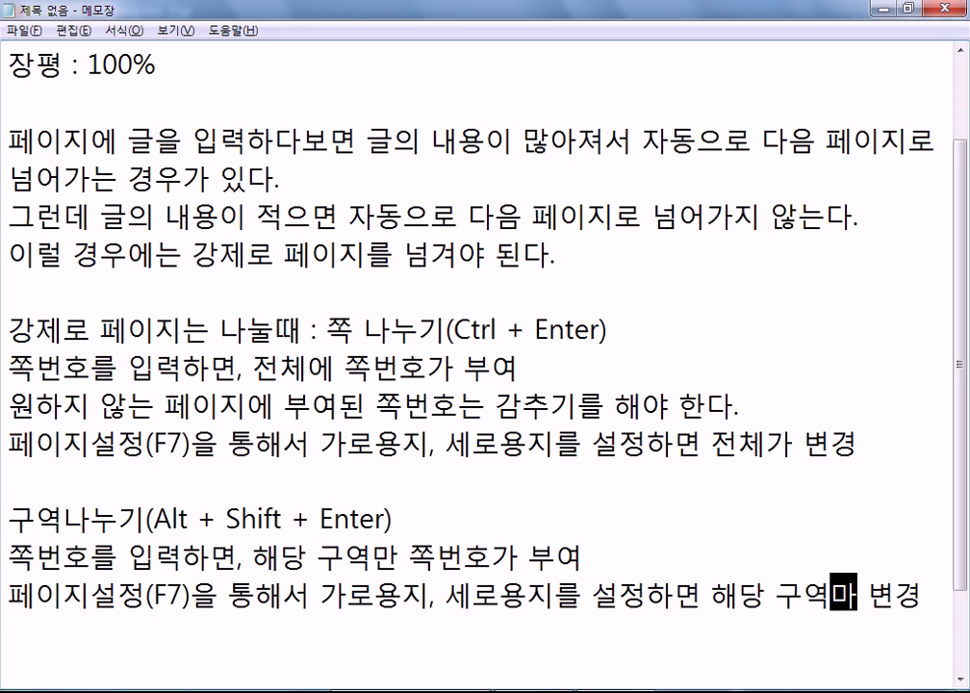
pyautogui.press('Down')
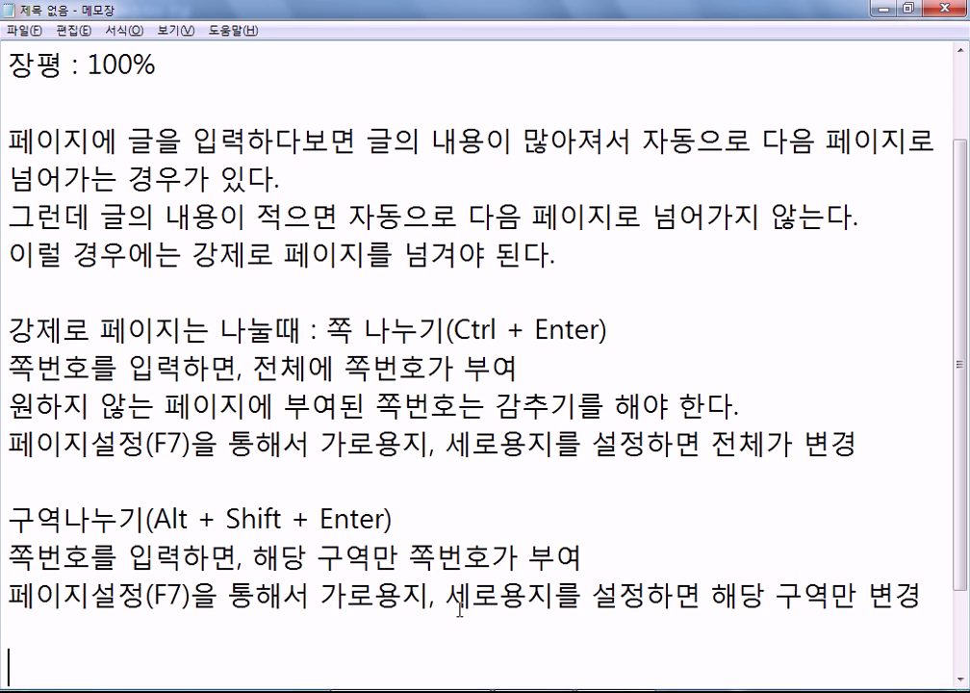
pyautogui.scroll(-1, 554, 484)
pyautogui.click(149, 501)
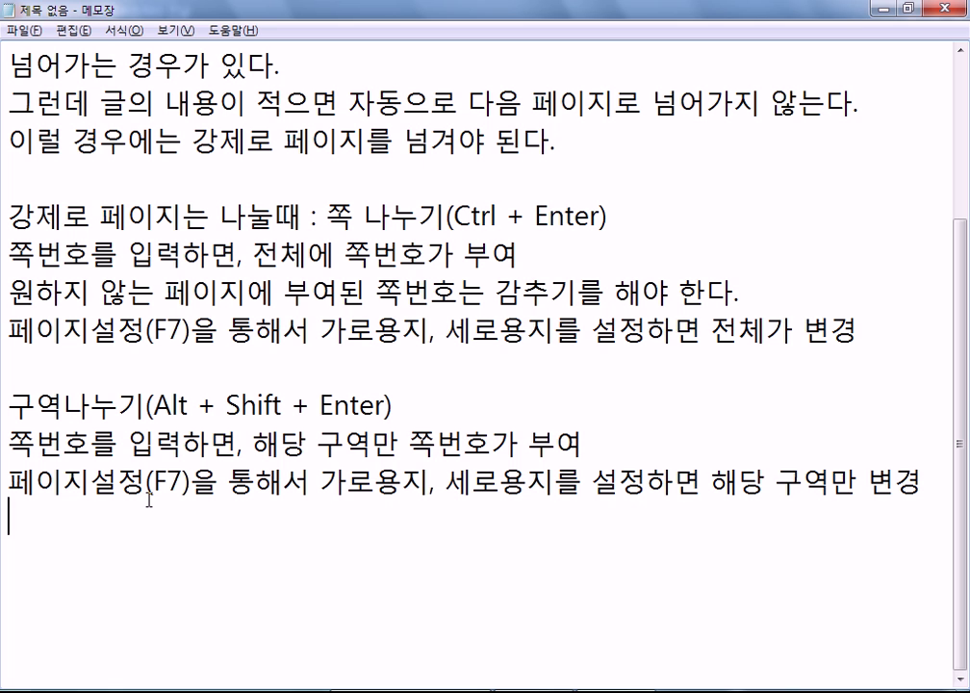
pyautogui.press('Return')
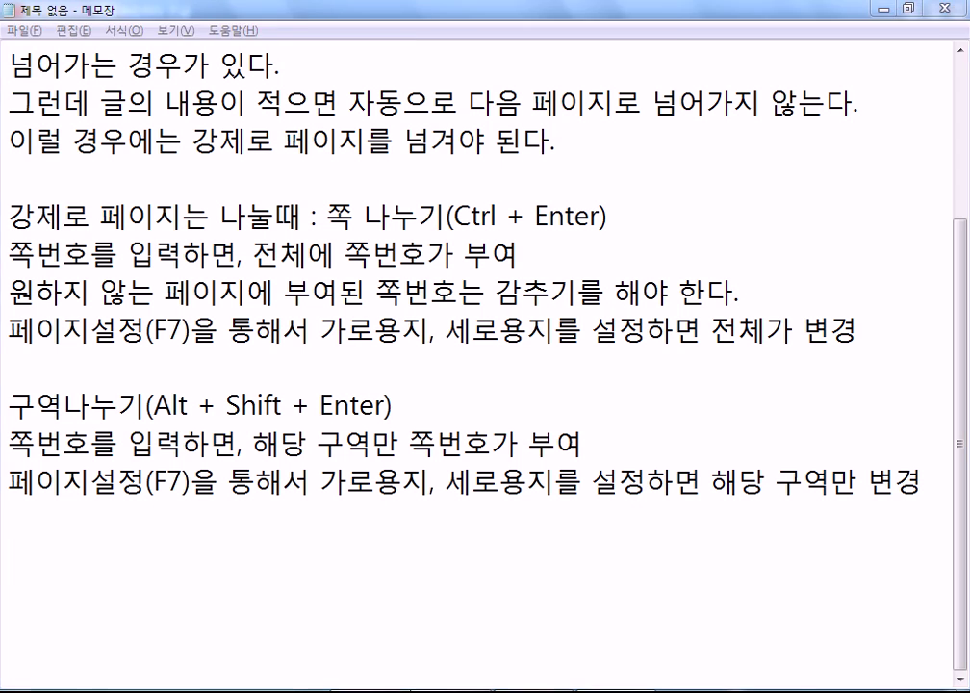
# Step: Back in Hangul, set the page orientation to landscape (넓게) via page setup (F7)
pyautogui.hotkey('alt', 'Tab')
pyautogui.scroll(10, 274, 390)
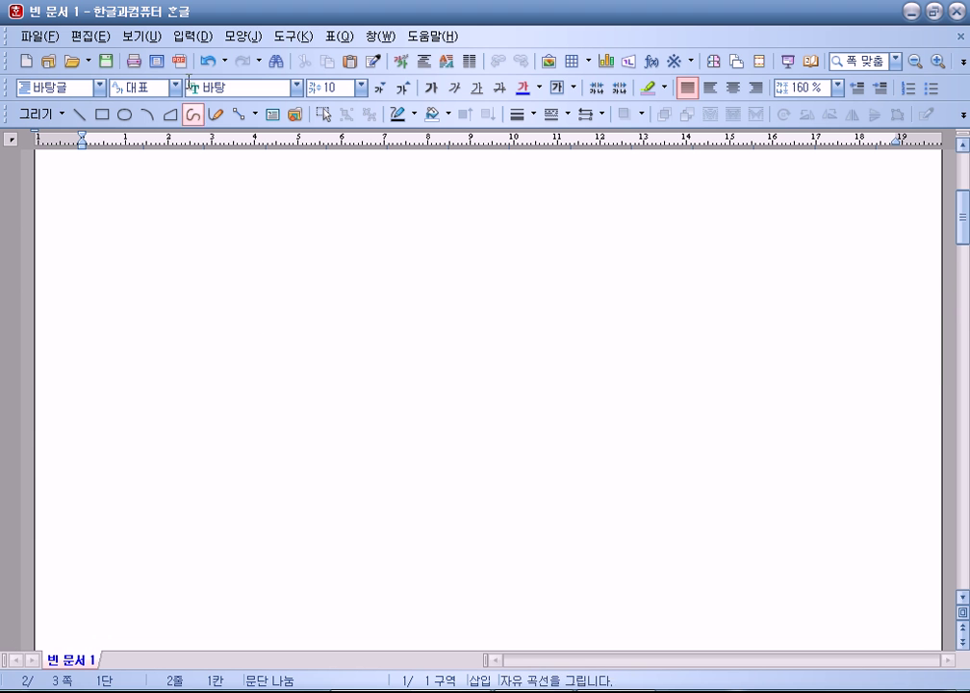
pyautogui.press('F7')
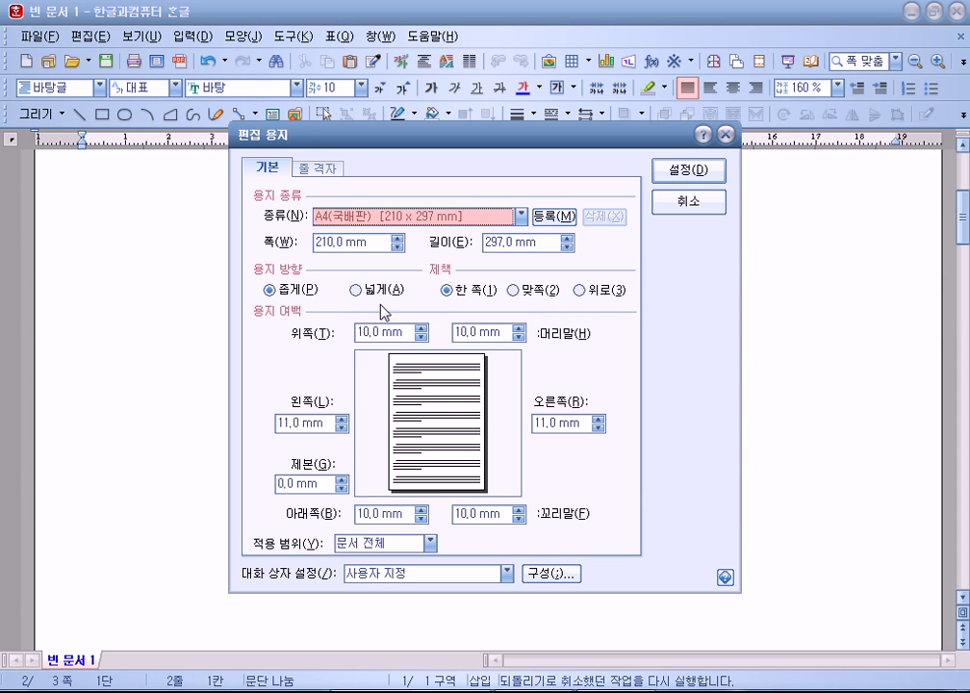
pyautogui.click(379, 290)
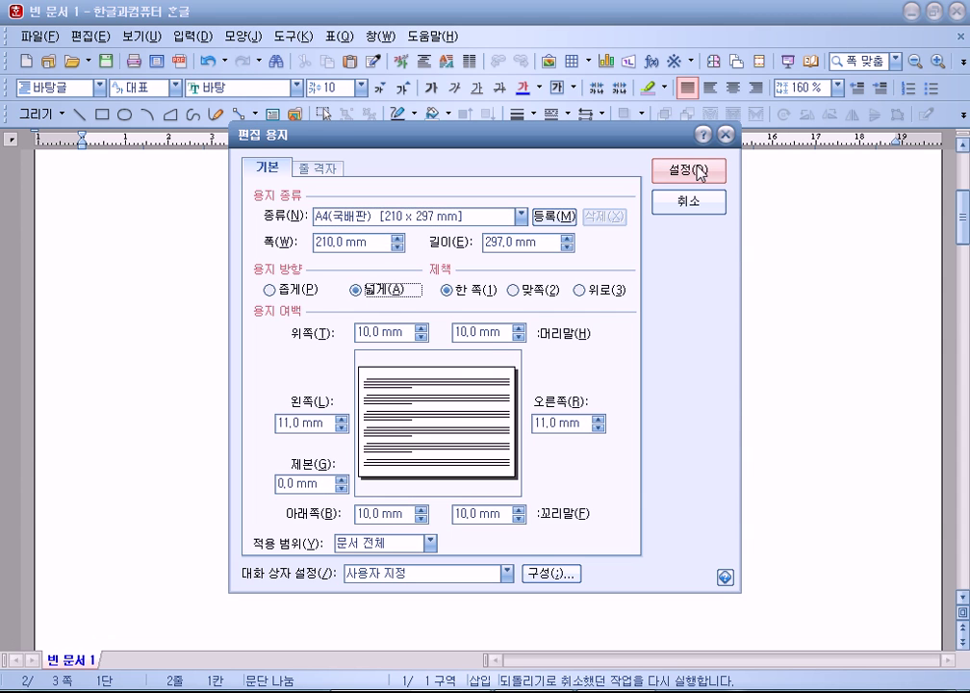
pyautogui.click(699, 174)
# Step: Check the landscape pages in 미리 보기, then close the preview
pyautogui.click(155, 61)
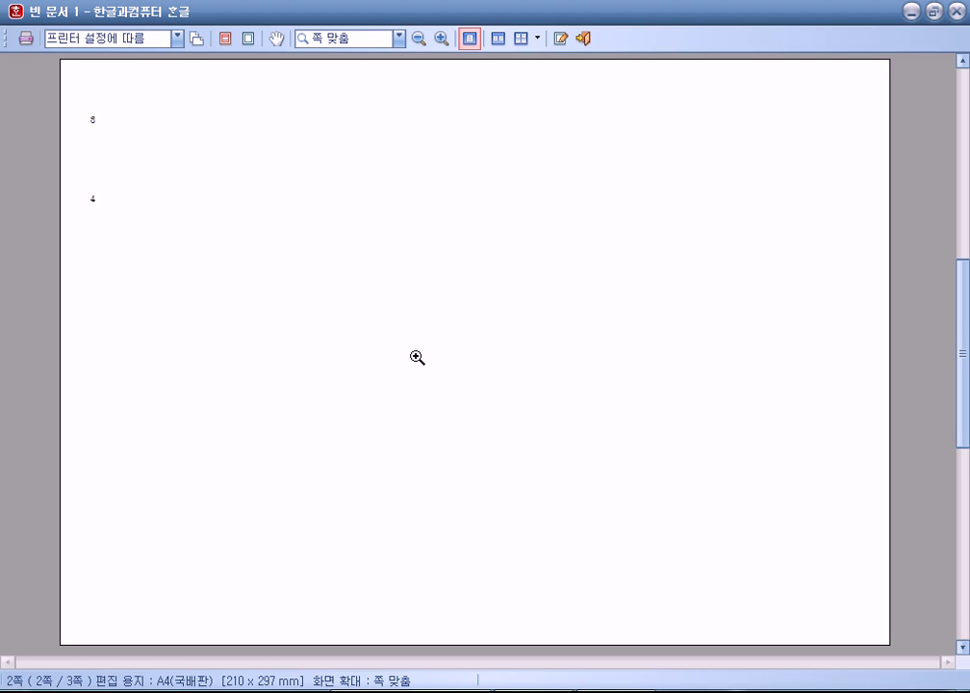
pyautogui.scroll(1, 350, 290)
pyautogui.scroll(-2, 164, 193)
pyautogui.scroll(2, 165, 195)
pyautogui.scroll(-2, 163, 194)
pyautogui.press('Escape')
pyautogui.scroll(-2, 193, 212)
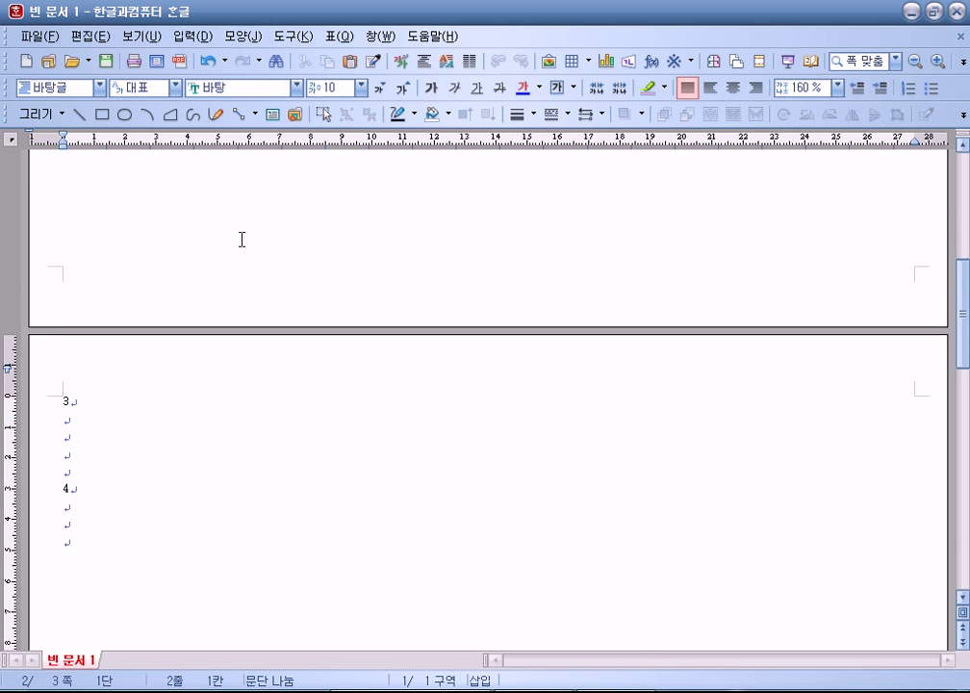
pyautogui.scroll(-6, 276, 267)
pyautogui.scroll(2, 297, 279)
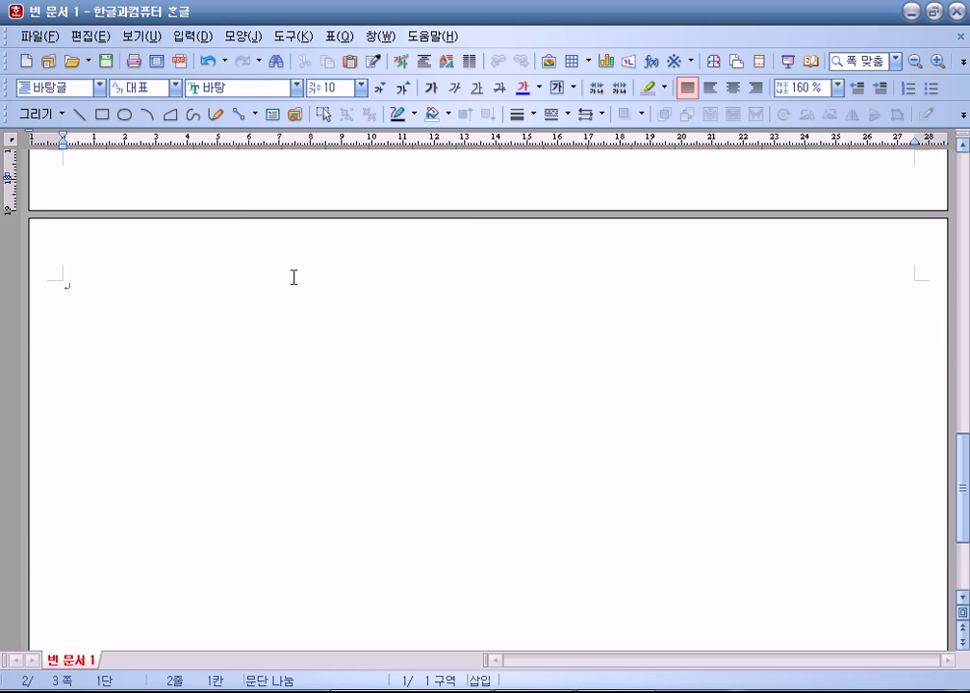
pyautogui.press('F6')
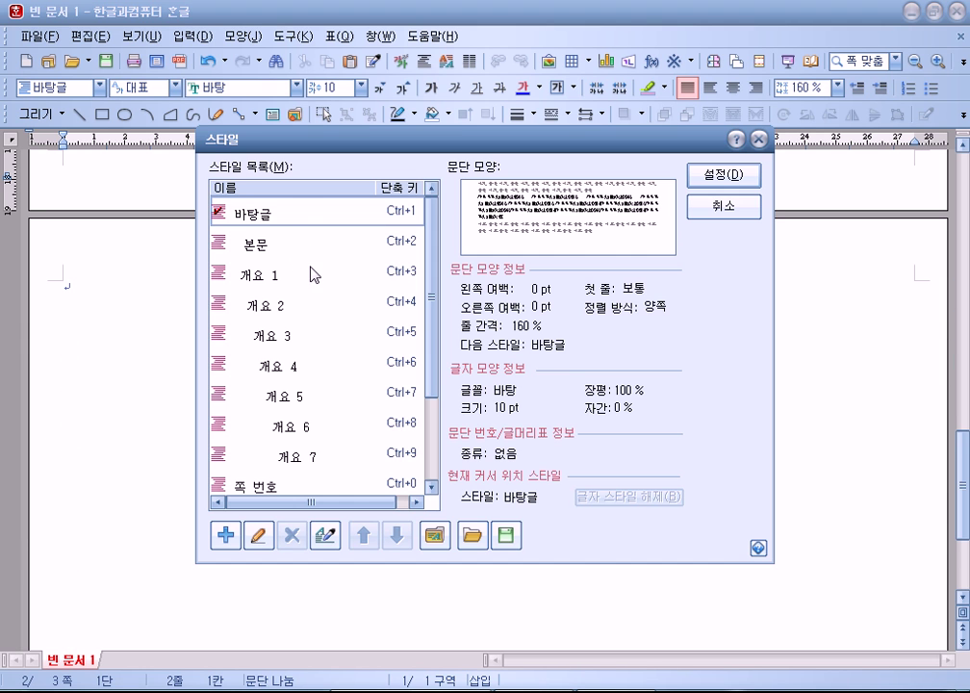
# Step: Set the left and right page margins to 40 mm in page setup
pyautogui.press('Escape')
pyautogui.press('F7')
pyautogui.hotkey('alt', 'p')
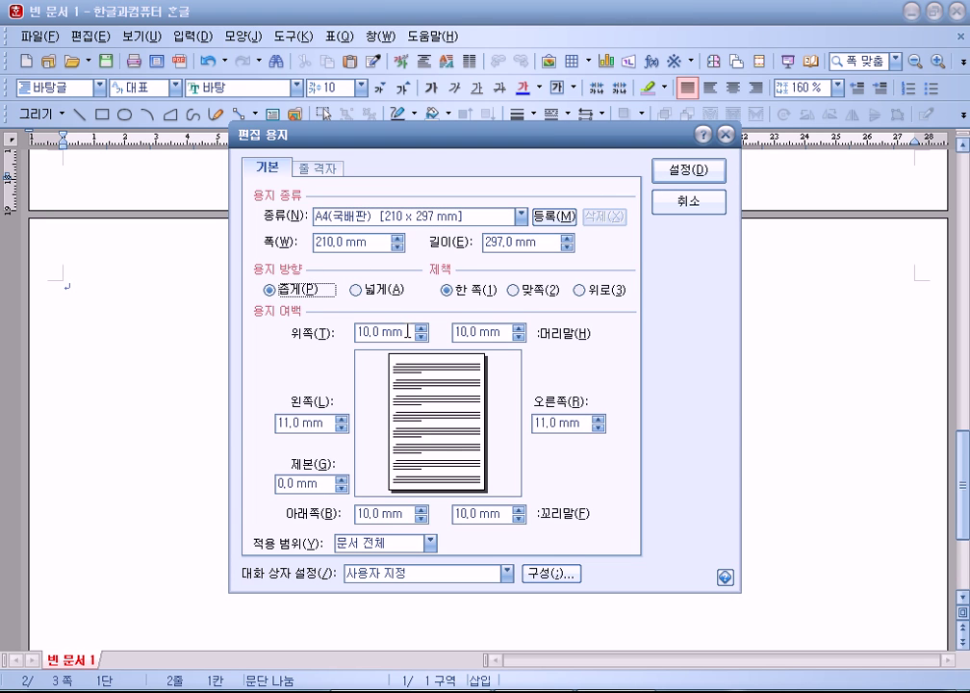
pyautogui.hotkey('alt', 'l')
pyautogui.write('40')
pyautogui.press('Tab')
pyautogui.write('40')
pyautogui.press('Return')
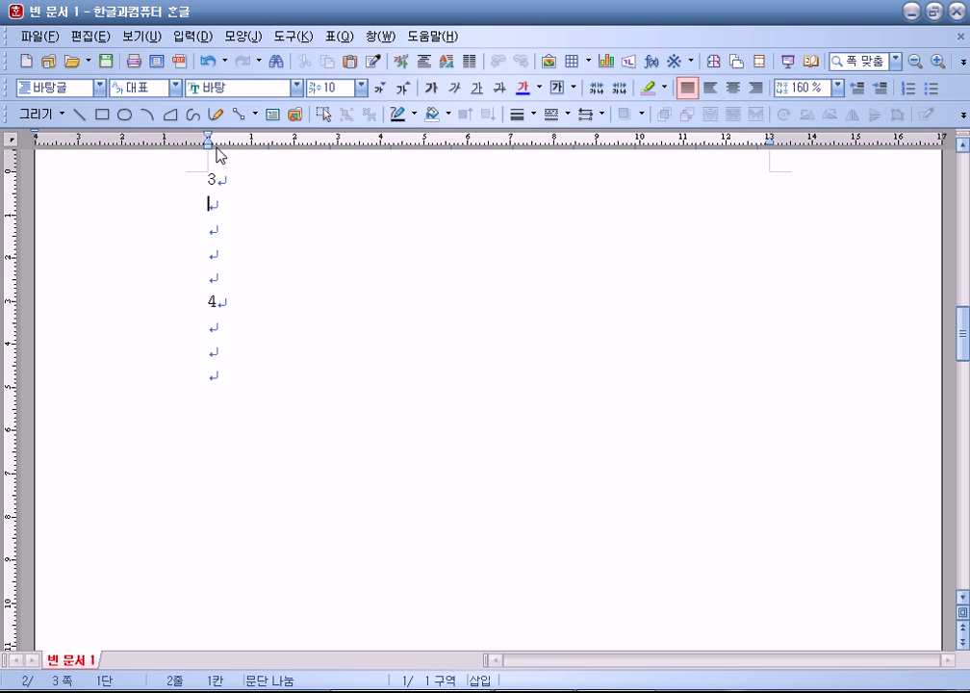
# Step: Select the lines around '3' and '2' by clicking in the left margin
pyautogui.click(149, 206)
pyautogui.click(150, 190)
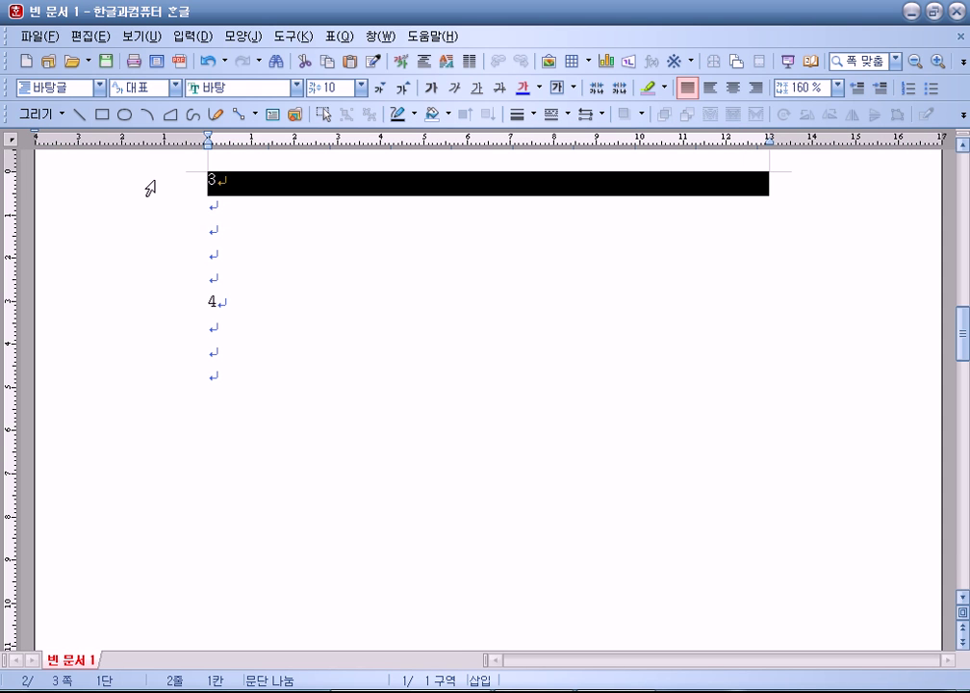
pyautogui.scroll(10, 270, 262)
pyautogui.scroll(5, 262, 265)
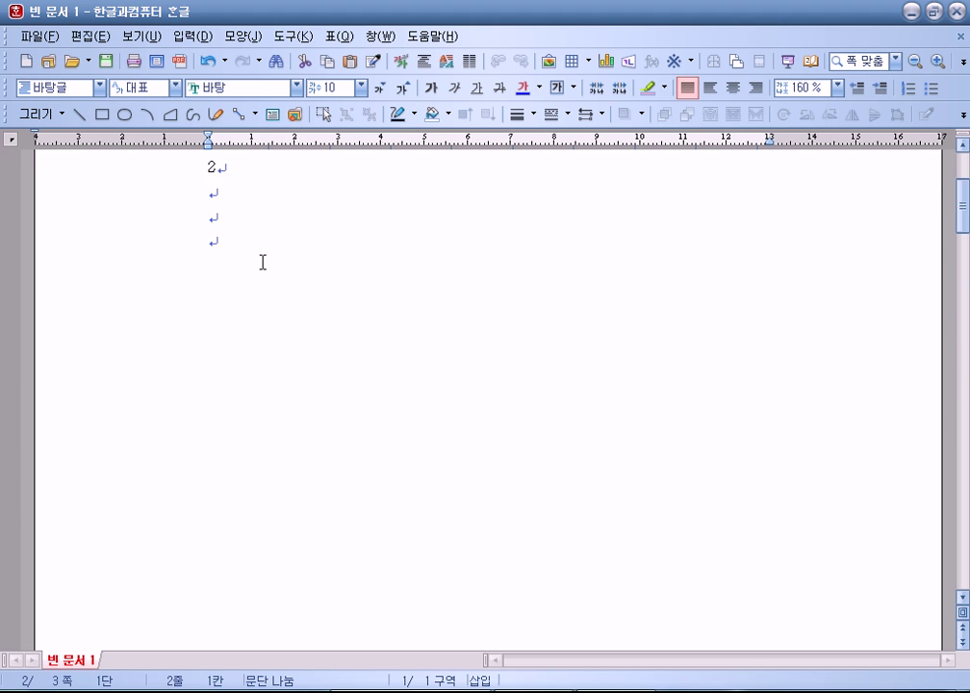
pyautogui.click(104, 284)
pyautogui.click(118, 310)
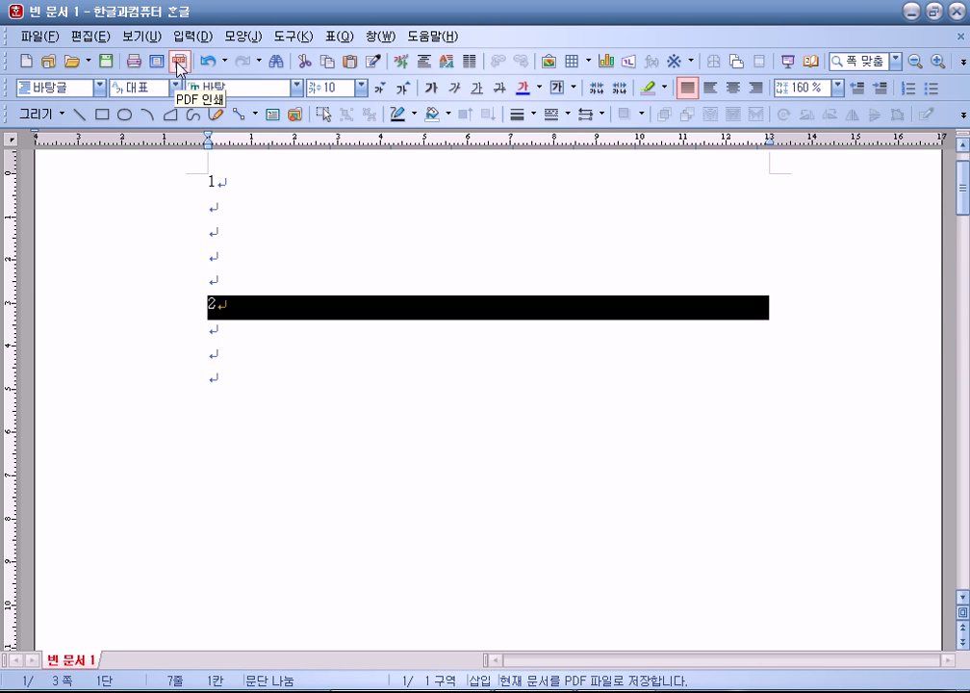
# Step: Check the portrait pages in print preview with the margin guides shown
pyautogui.click(156, 60)
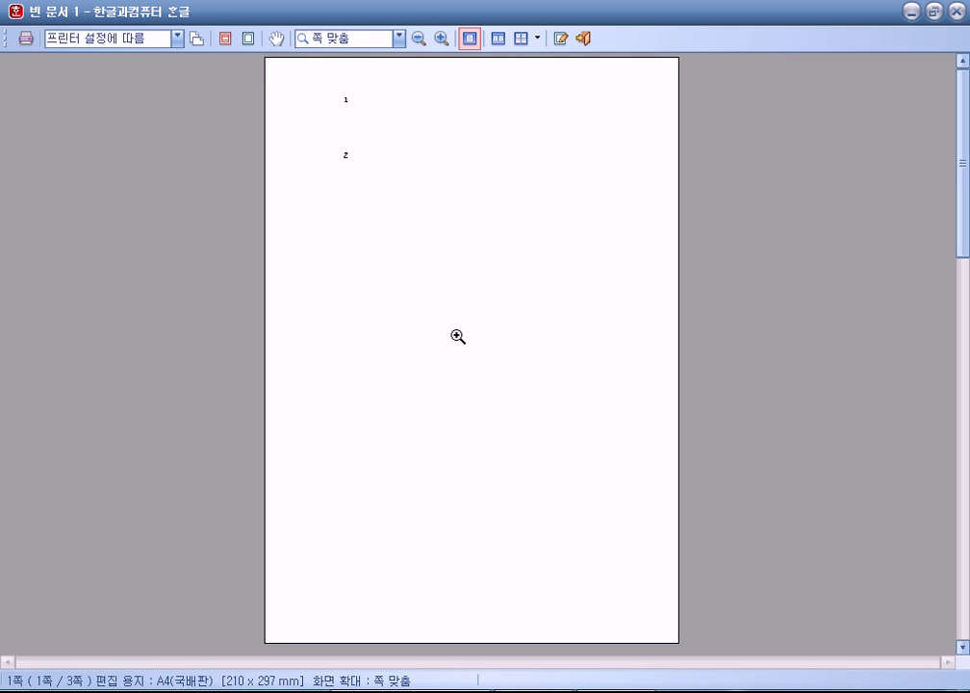
pyautogui.press('m')
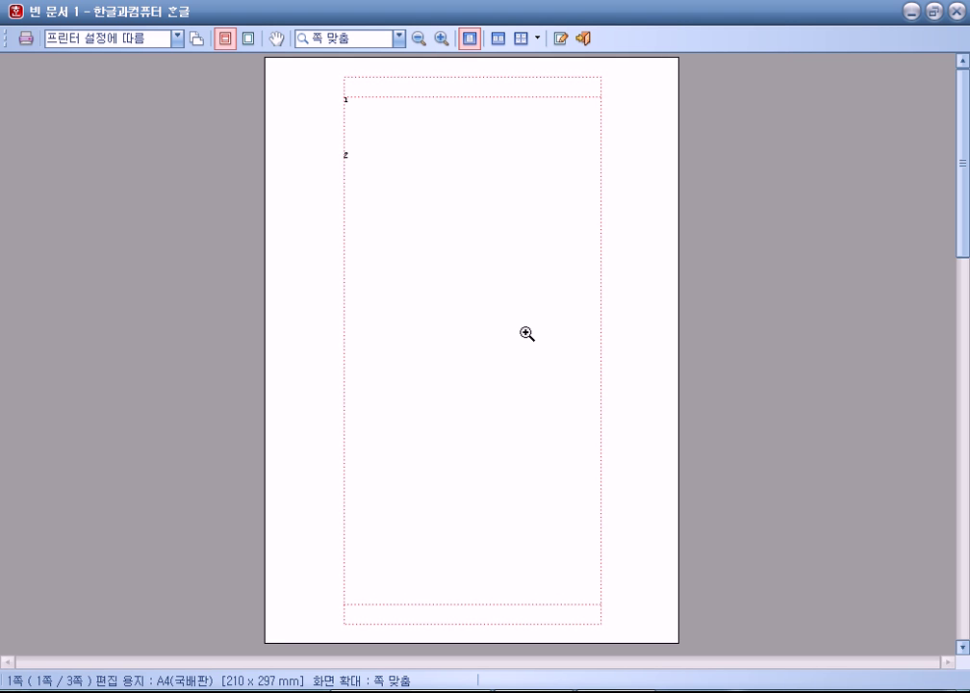
pyautogui.press('Escape')
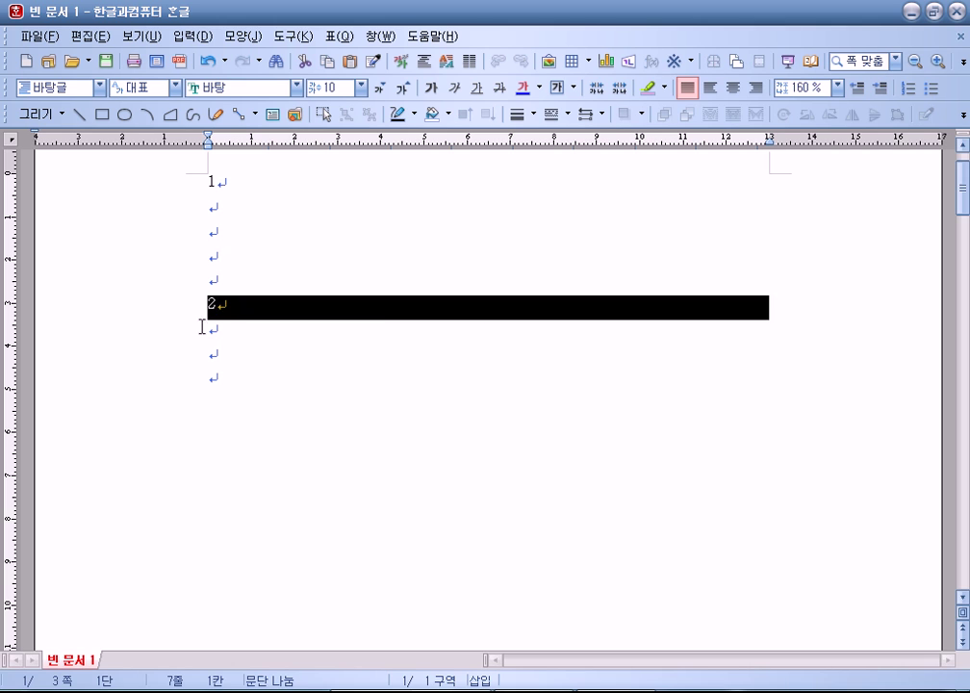
# Step: Add blank paragraphs at the top of the empty page 3
pyautogui.click(226, 248)
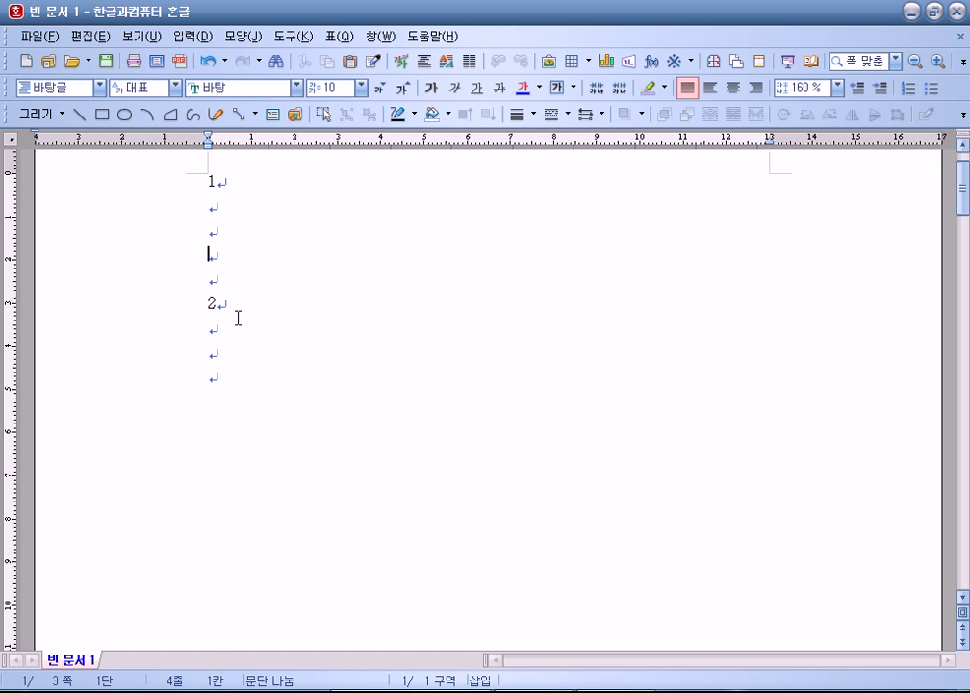
pyautogui.scroll(-10, 199, 327)
pyautogui.scroll(-15, 190, 361)
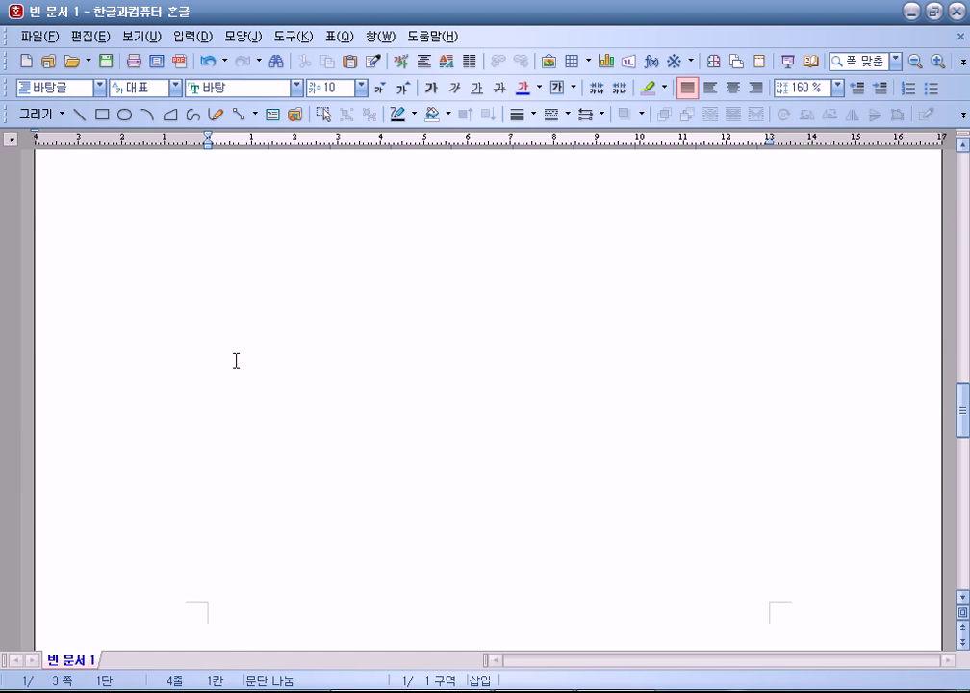
pyautogui.click(225, 329)
pyautogui.press('Return')
pyautogui.press('Return')
pyautogui.press('Return')
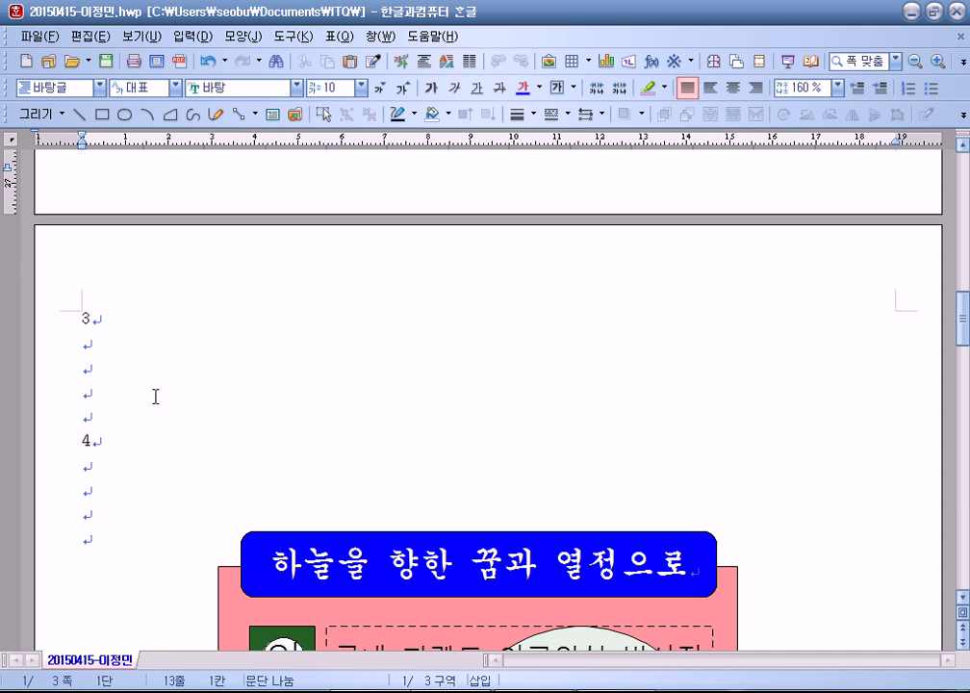
pyautogui.scroll(10, 236, 437)
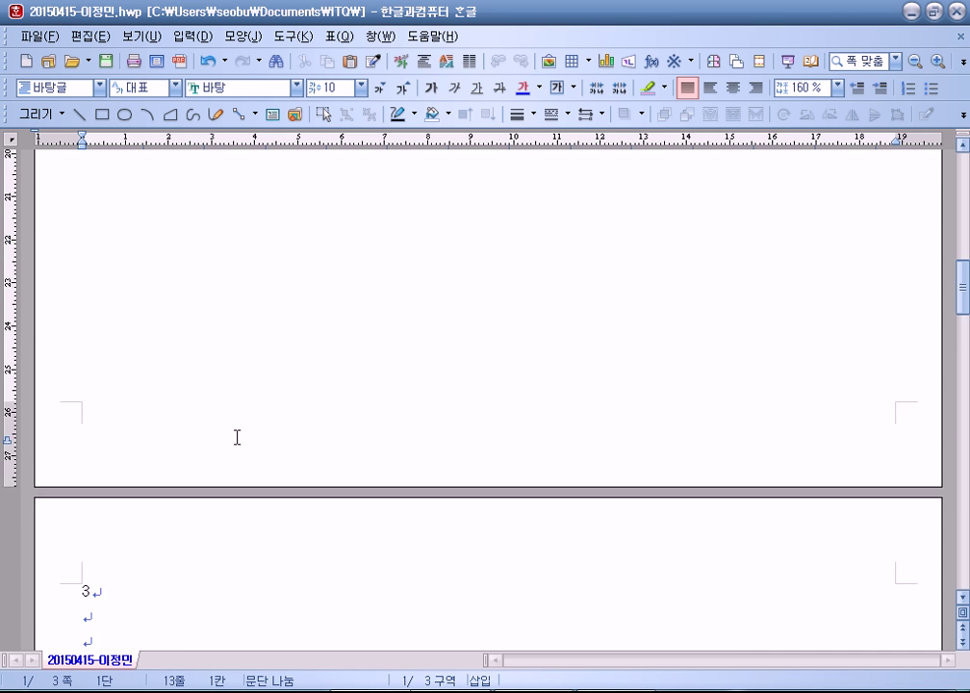
pyautogui.scroll(-2, 221, 428)
pyautogui.scroll(-3, 221, 427)
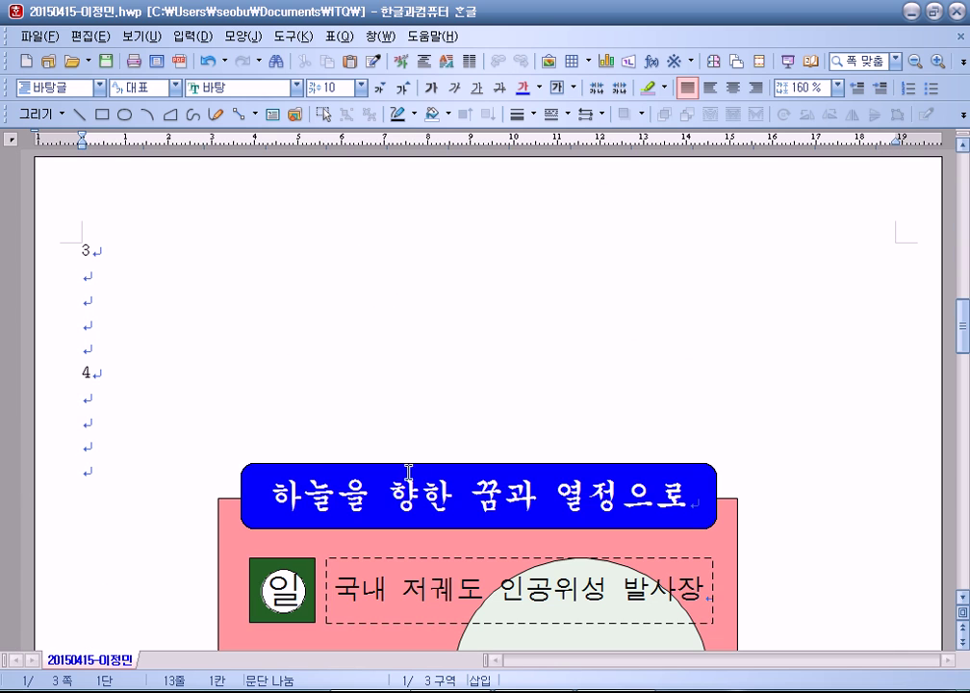
pyautogui.click(127, 329)
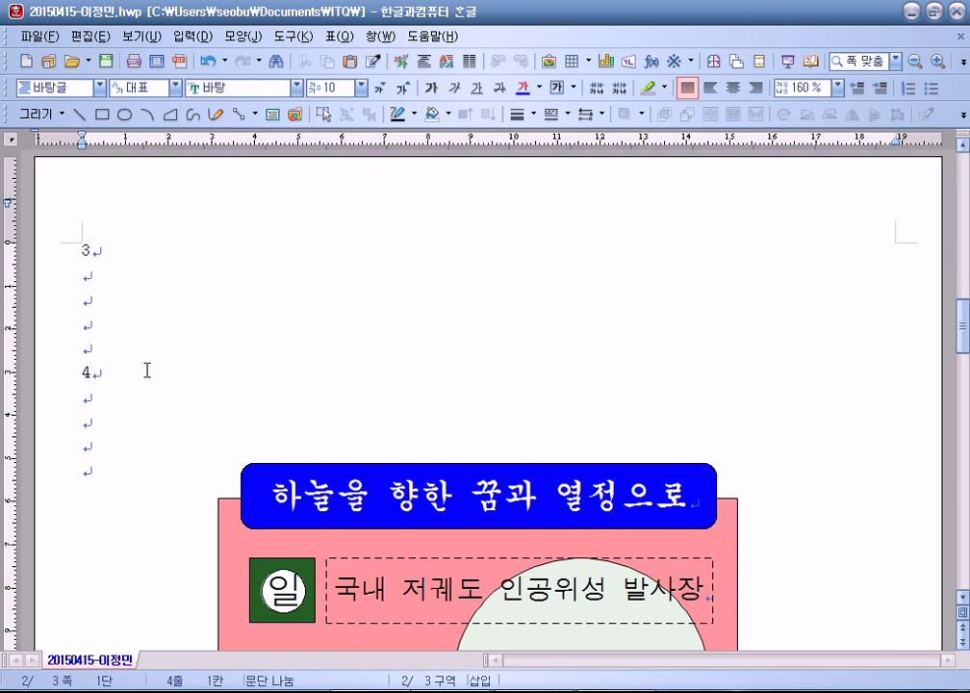
pyautogui.press('F7')
pyautogui.click(364, 290)
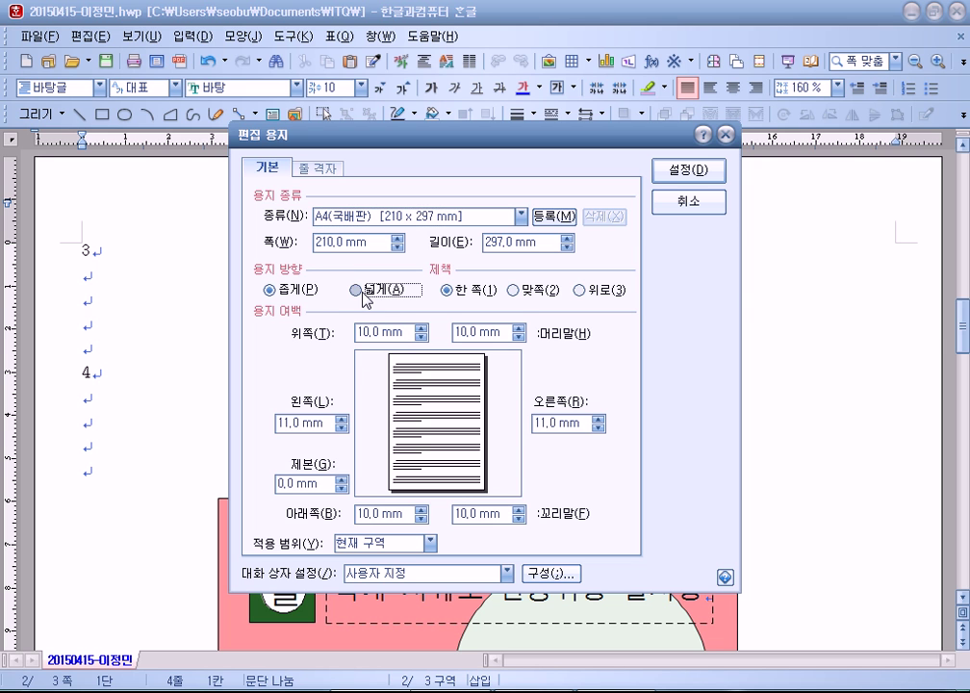
pyautogui.click(689, 170)
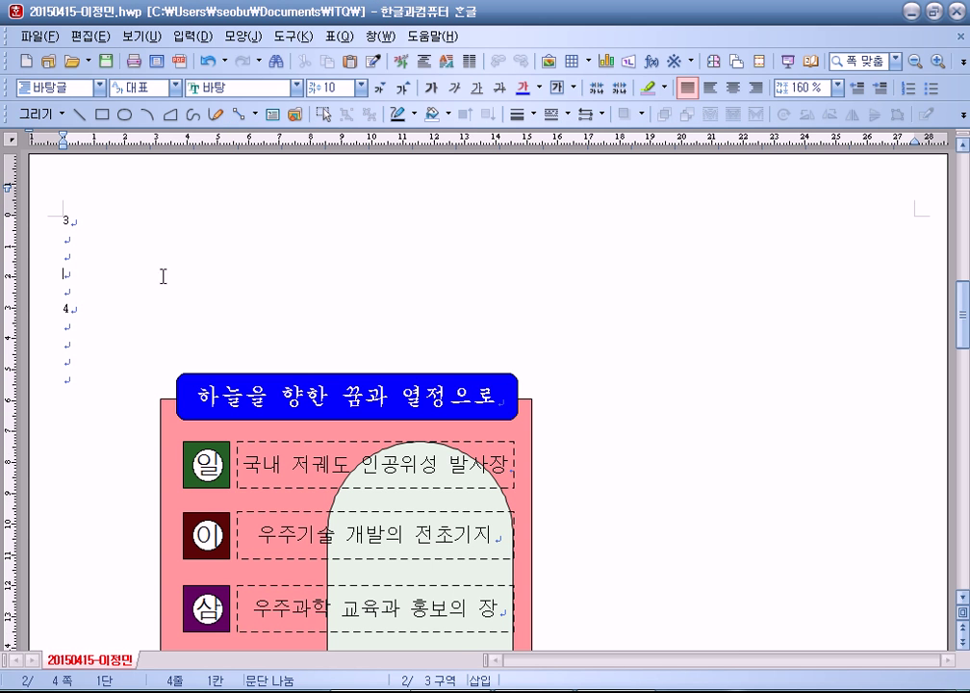
pyautogui.click(133, 60)
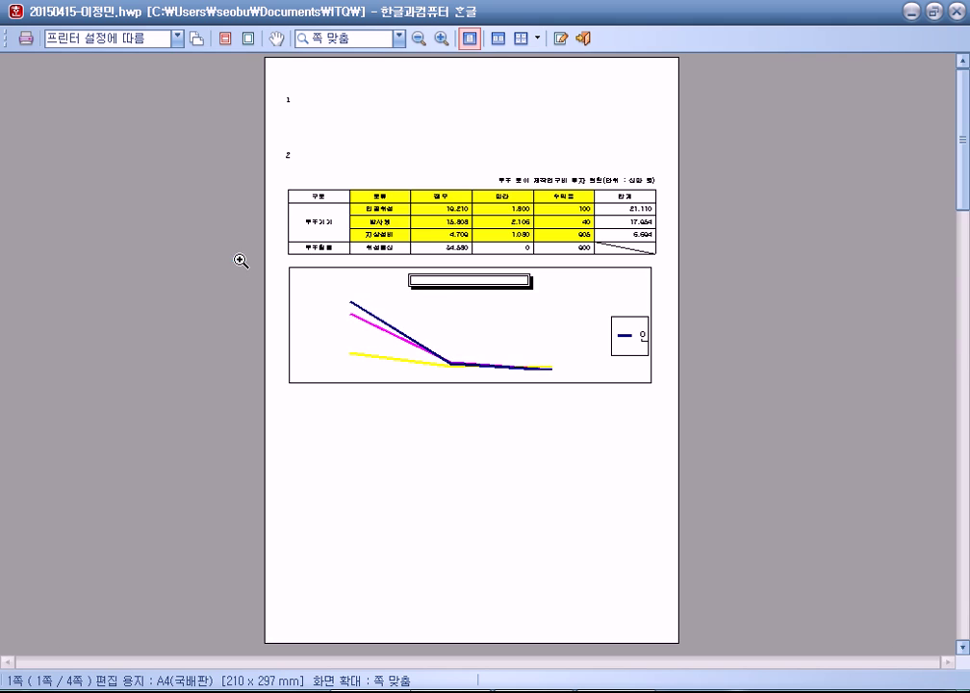
pyautogui.scroll(-1, 396, 264)
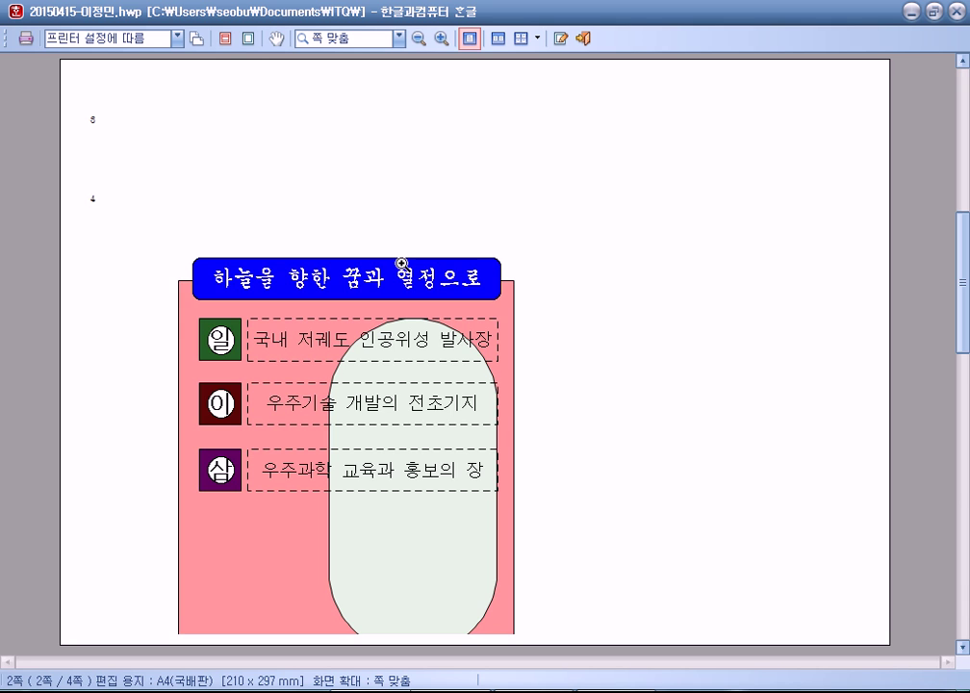
pyautogui.scroll(-1, 403, 263)
pyautogui.scroll(-1, 403, 264)
pyautogui.scroll(1, 402, 264)
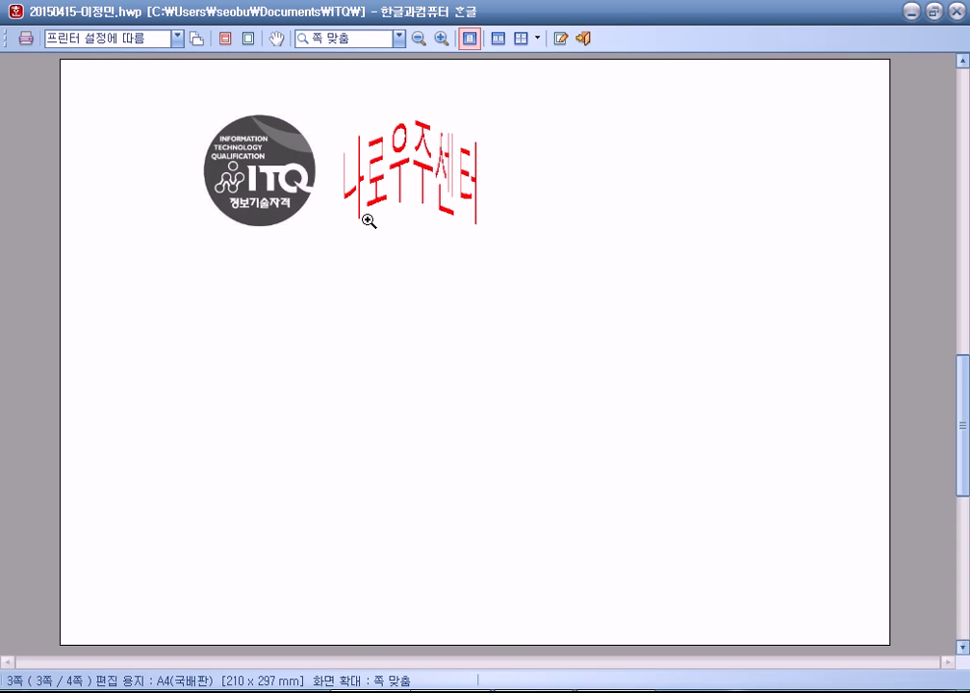
pyautogui.scroll(1, 369, 222)
pyautogui.scroll(-2, 370, 222)
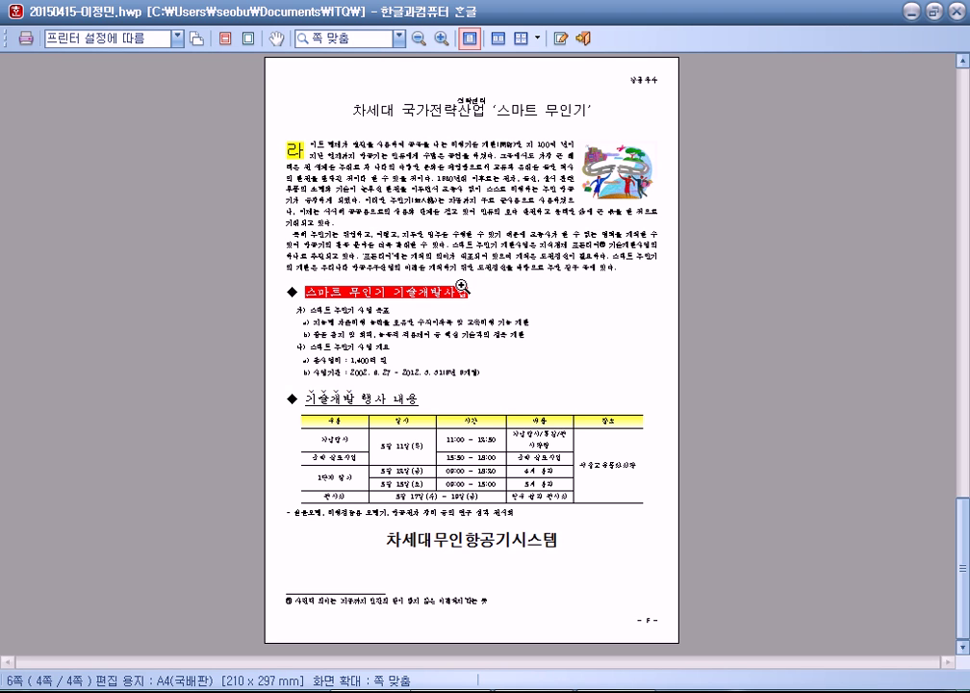
pyautogui.press('Escape')
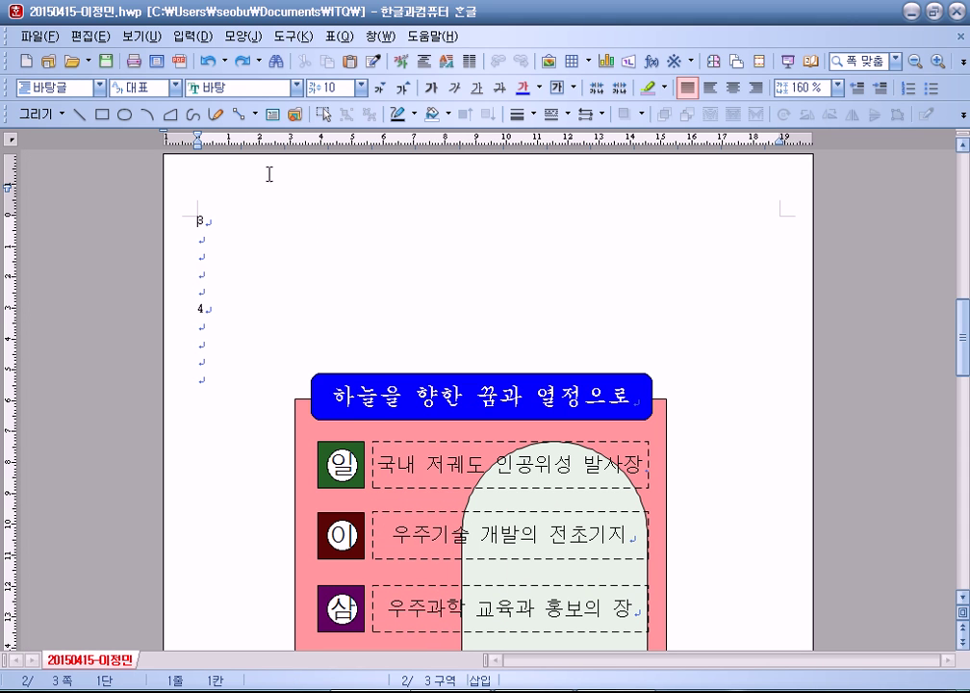
pyautogui.click(176, 69)
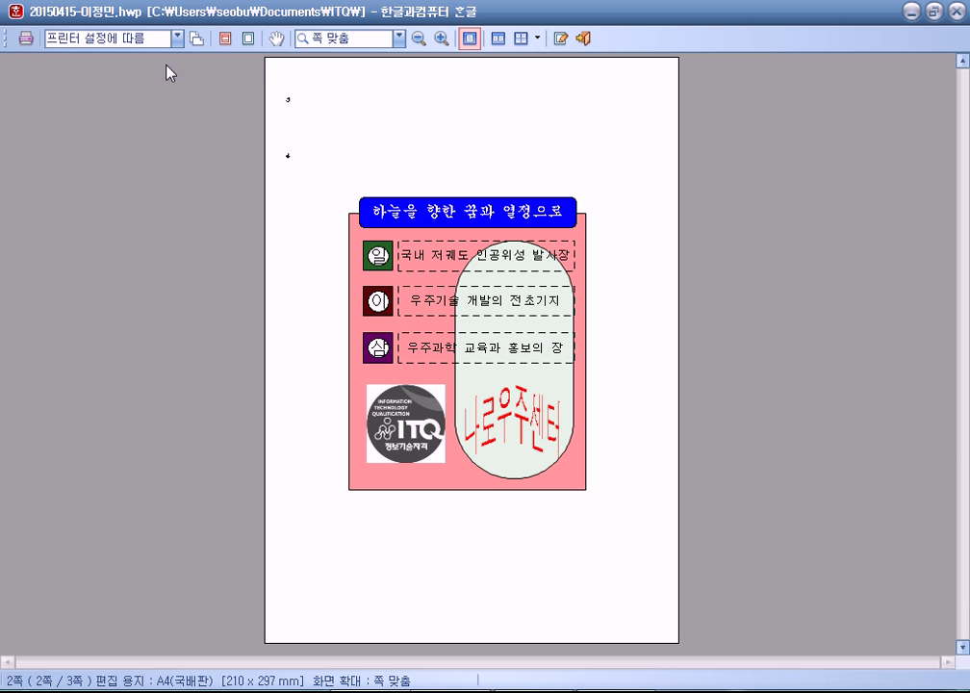
pyautogui.scroll(2, 421, 228)
pyautogui.scroll(-2, 420, 228)
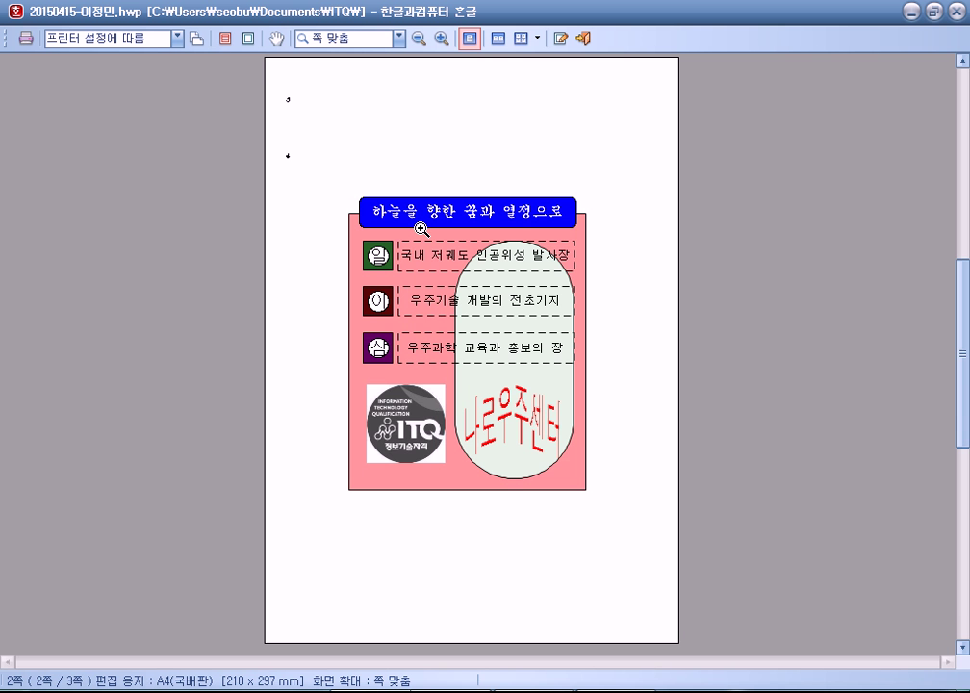
pyautogui.scroll(1, 421, 228)
pyautogui.scroll(1, 421, 228)
pyautogui.scroll(-2, 421, 228)
pyautogui.scroll(1, 419, 225)
pyautogui.scroll(-1, 419, 226)
pyautogui.scroll(2, 418, 225)
pyautogui.scroll(-2, 419, 224)
pyautogui.press('Escape')
pyautogui.scroll(-2, 310, 279)
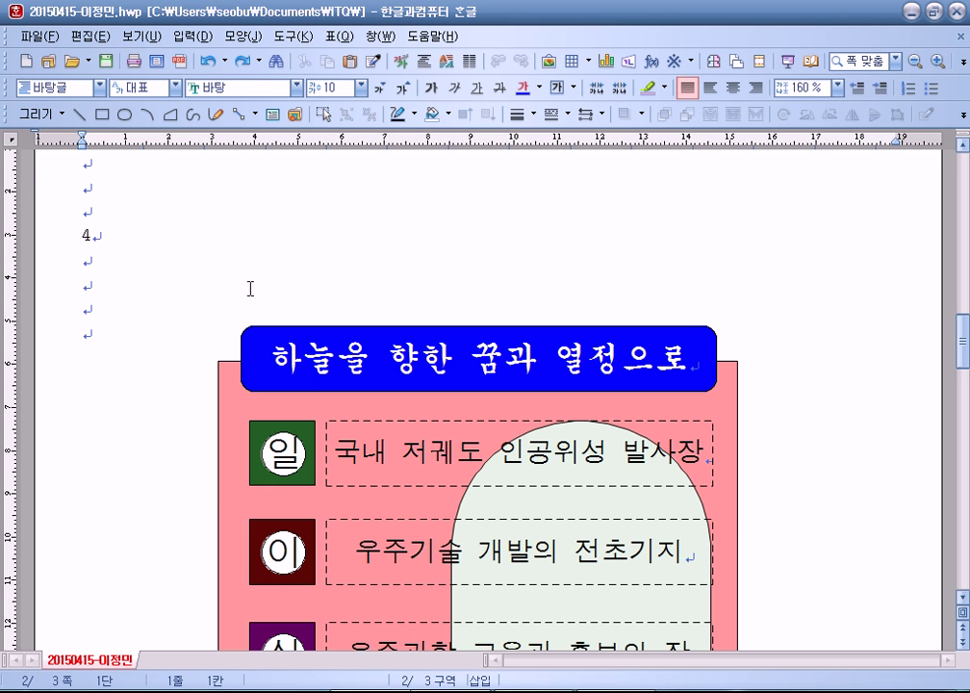
pyautogui.click(116, 239)
pyautogui.press('F7')
pyautogui.click(323, 424)
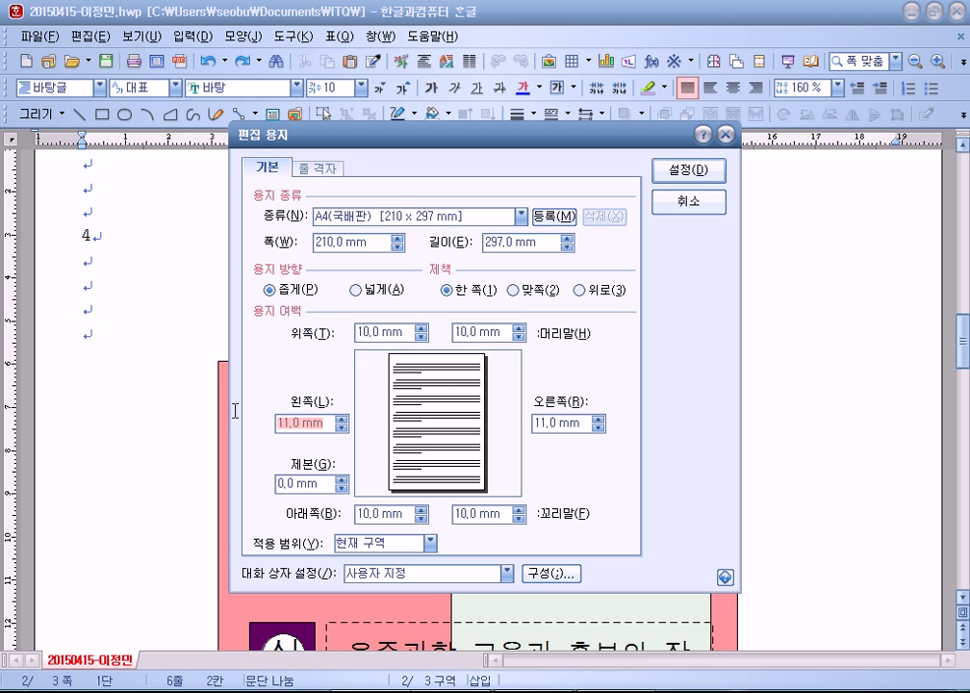
pyautogui.write('40')
pyautogui.click(689, 170)
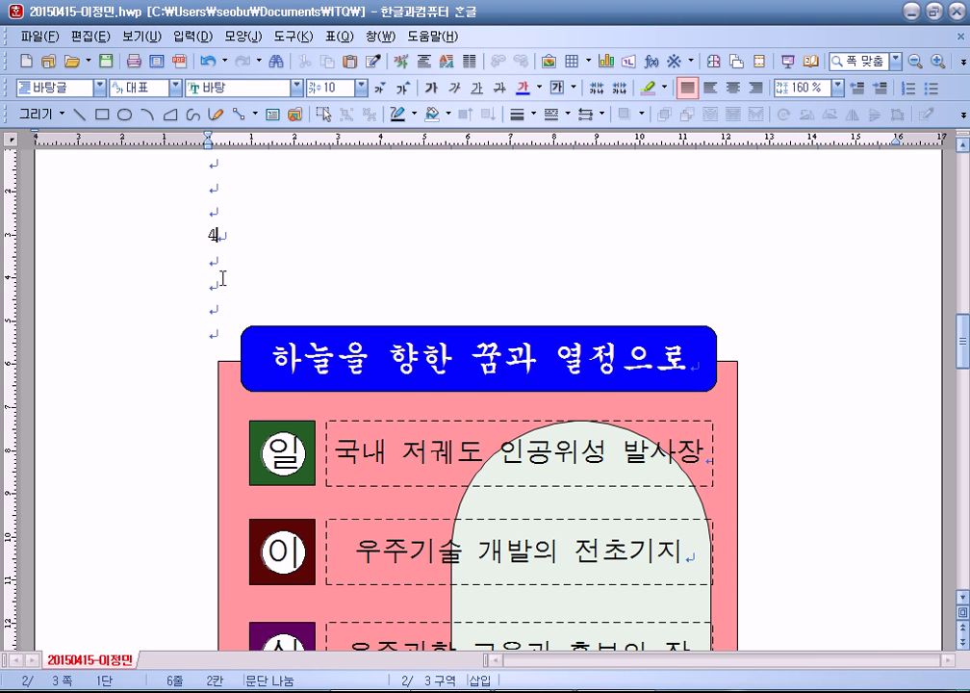
pyautogui.scroll(3, 221, 289)
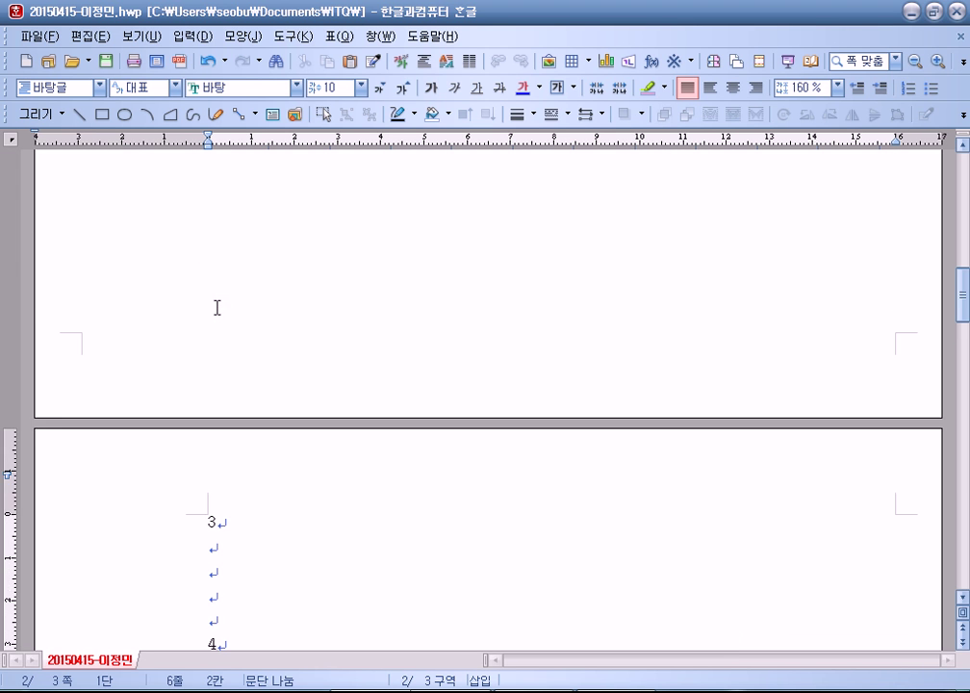
pyautogui.scroll(5, 218, 307)
pyautogui.click(197, 503)
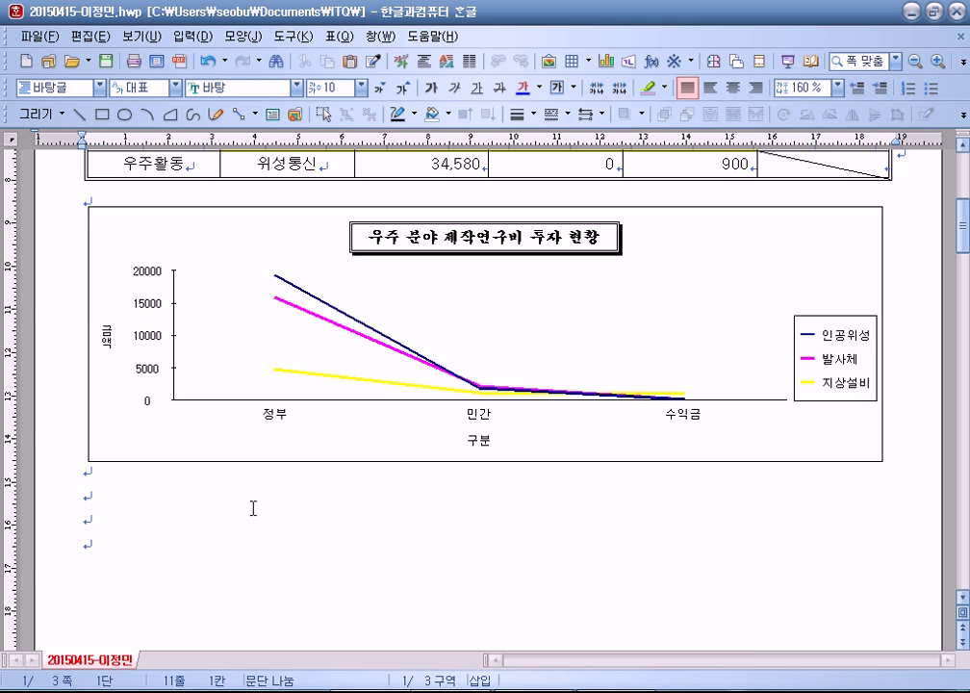
pyautogui.scroll(5, 236, 503)
pyautogui.scroll(-12, 199, 455)
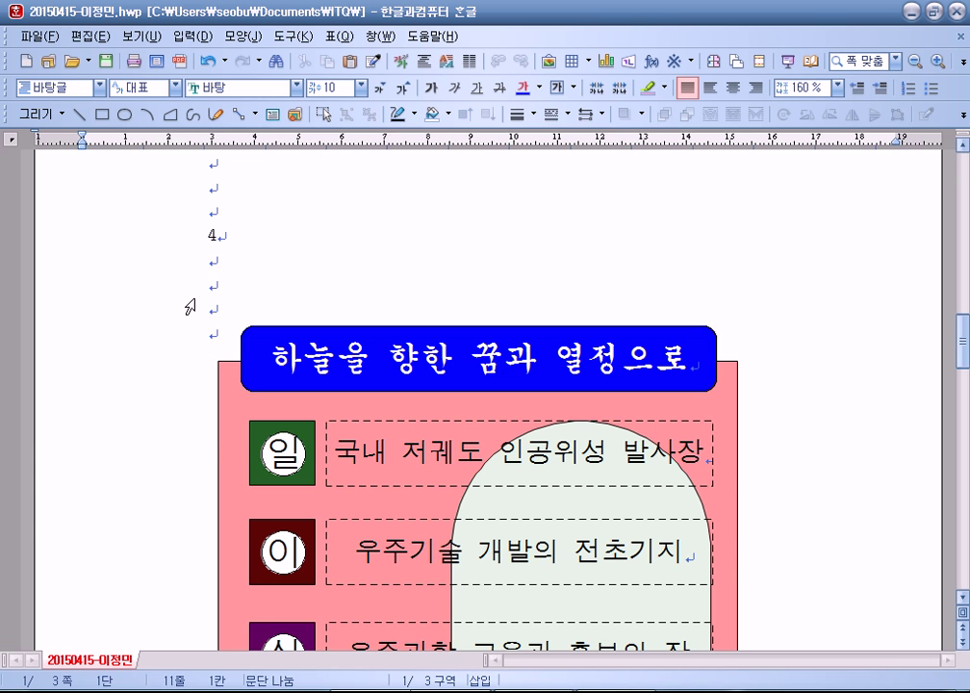
pyautogui.press('Down')
pyautogui.click(157, 249)
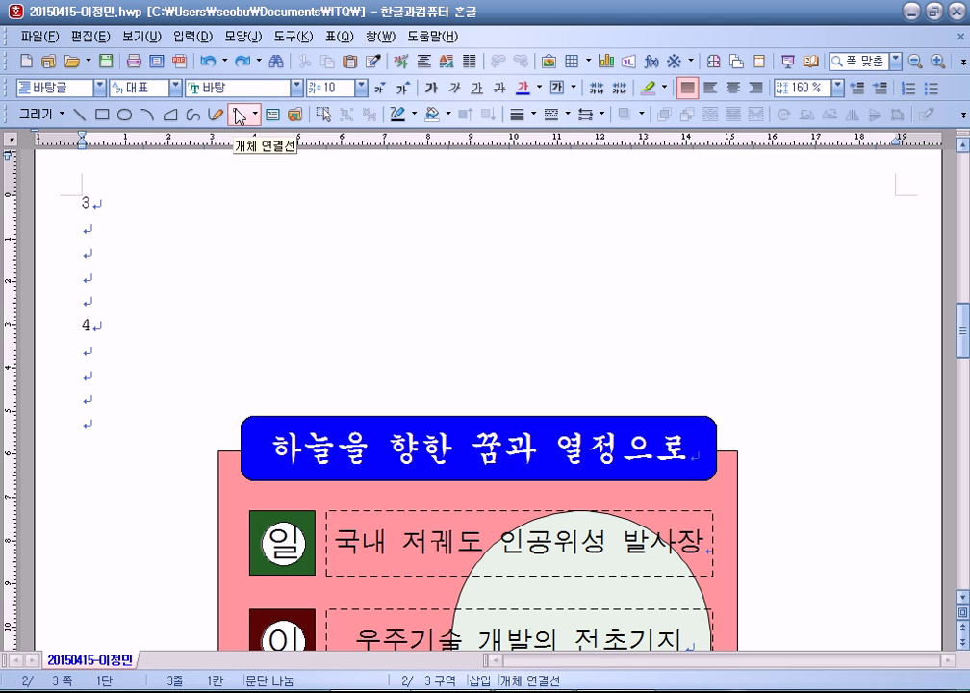
# Step: Return to page 1 and place the caret on line 1, above the space research budget table
pyautogui.click(141, 382)
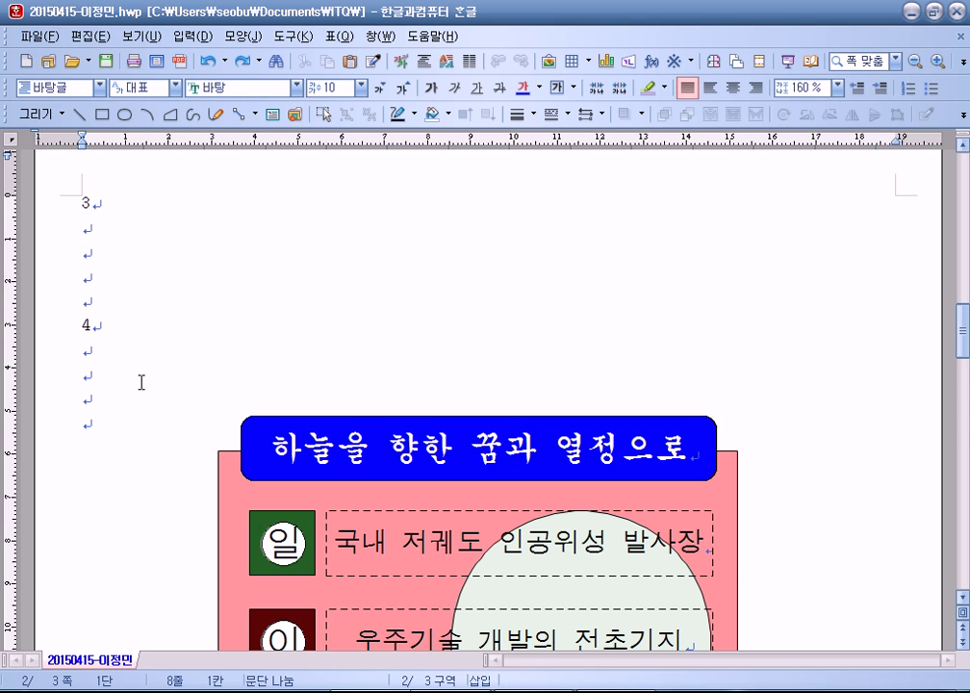
pyautogui.scroll(-15, 141, 382)
pyautogui.scroll(-10, 137, 398)
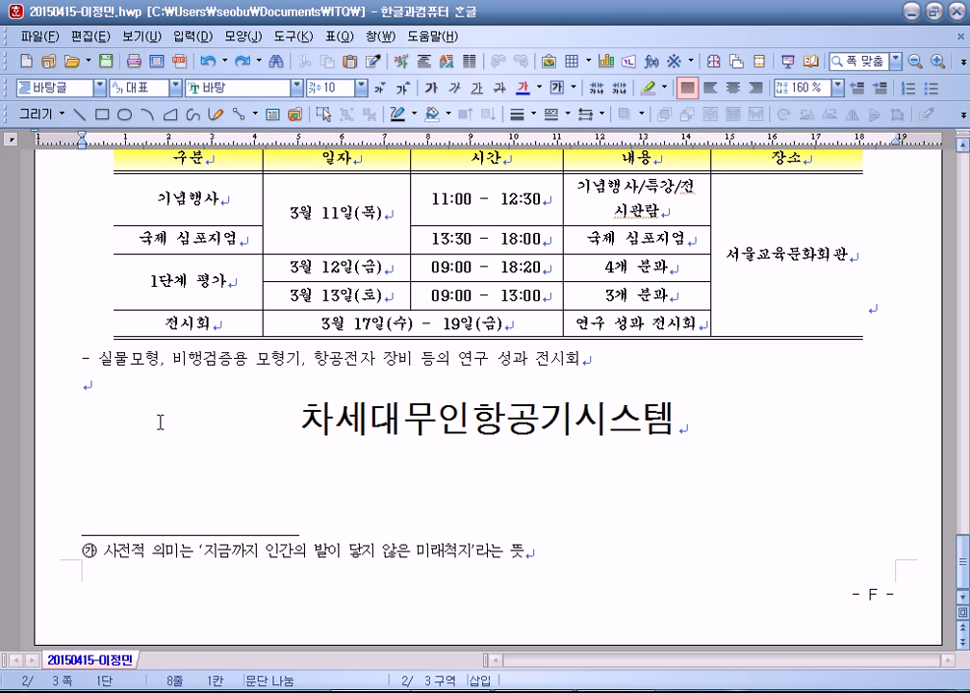
pyautogui.scroll(6, 160, 421)
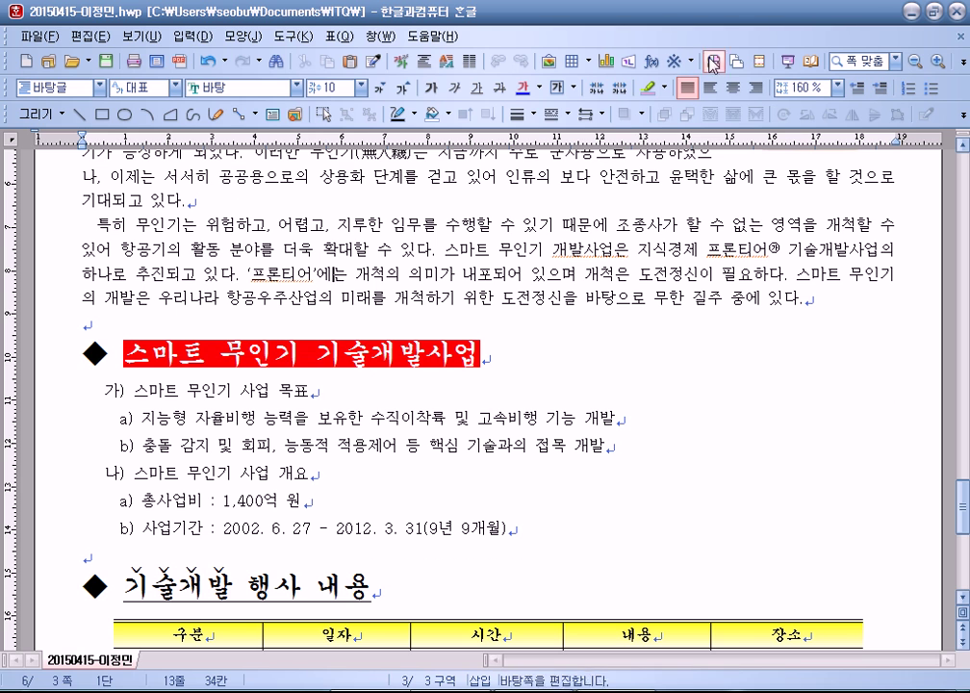
pyautogui.moveTo(963, 505); pyautogui.dragTo(961, 178)
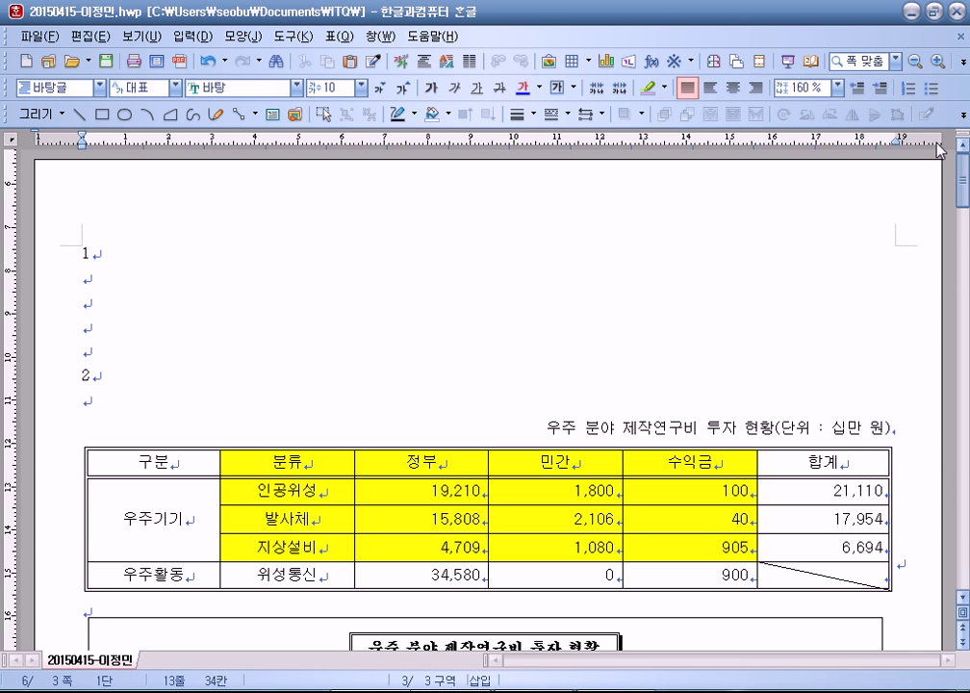
pyautogui.click(265, 267)
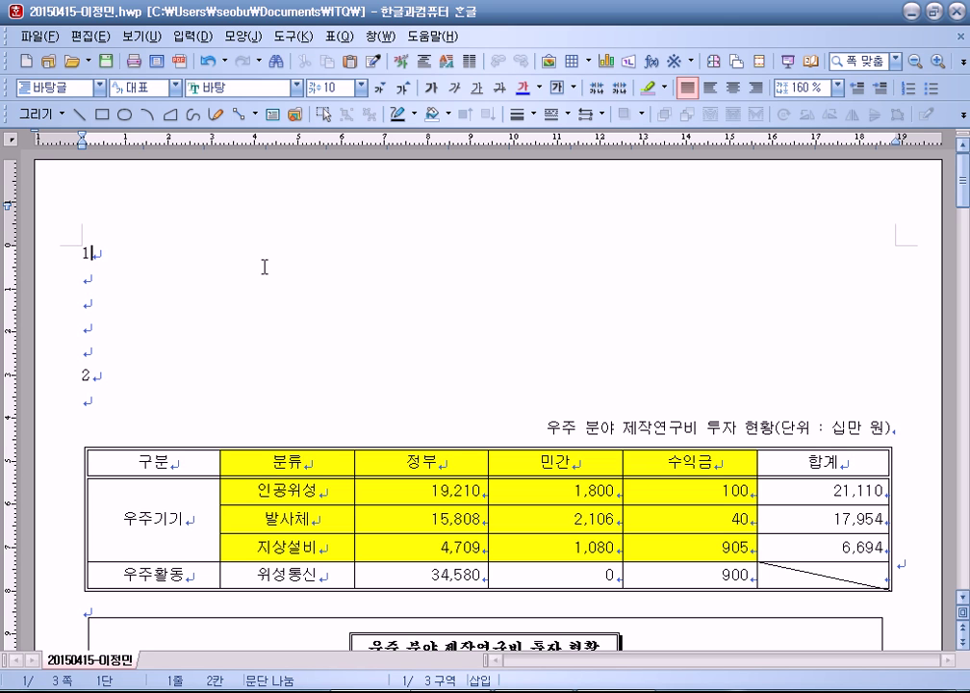
# Step: Confirm the page margin settings with F7 and put the caret on the empty second line
pyautogui.press('F7')
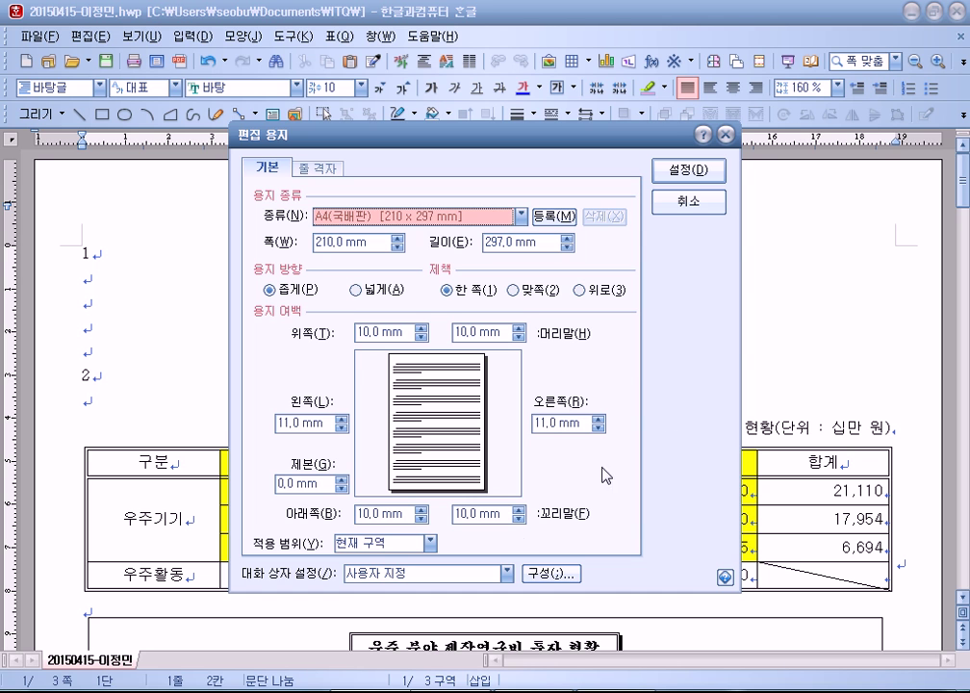
pyautogui.click(680, 182)
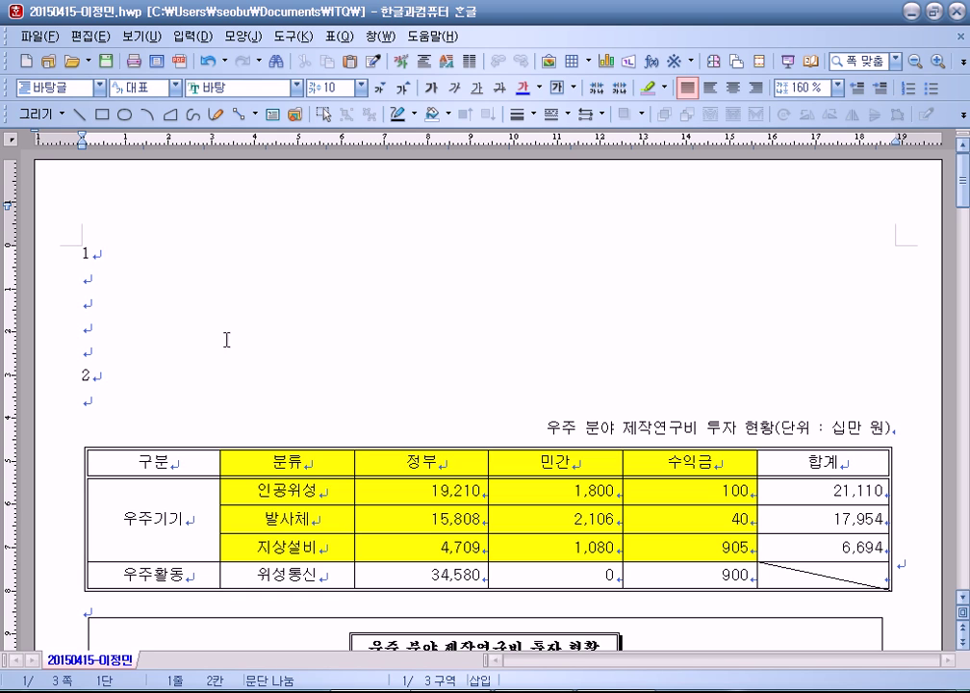
pyautogui.click(117, 275)
# Step: Show the style list, moving it up, and repeatedly open and cancel the new-style window
pyautogui.press('F6')
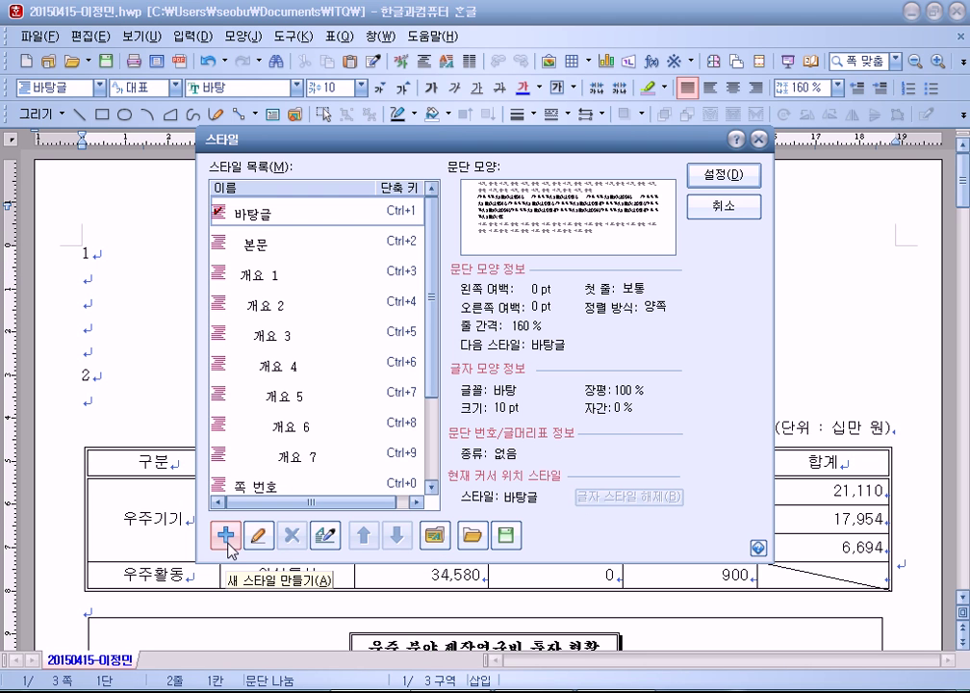
pyautogui.moveTo(287, 140); pyautogui.dragTo(316, 55)
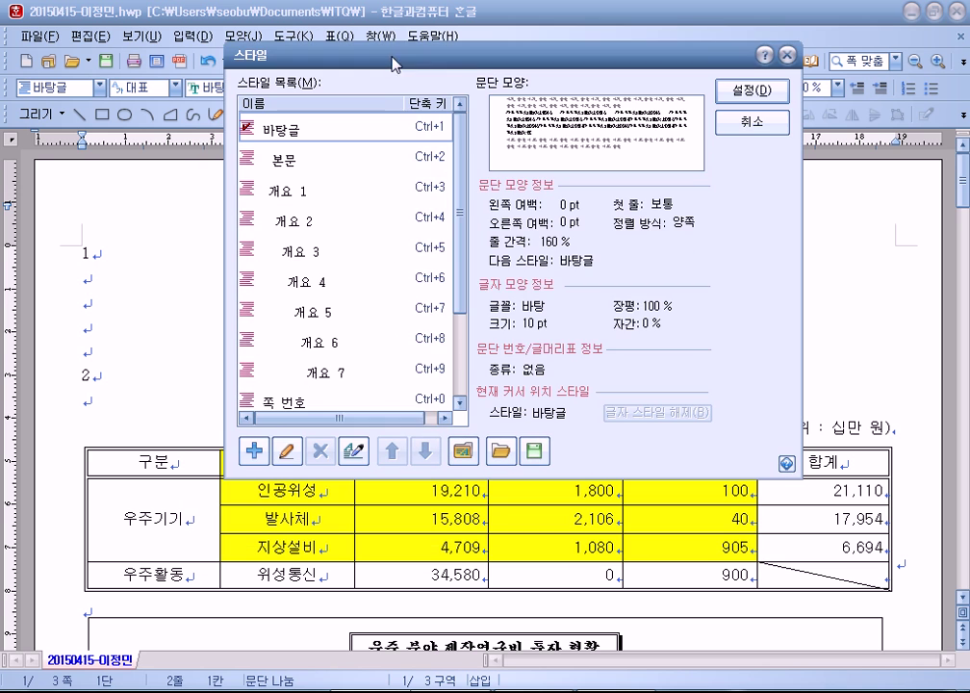
pyautogui.click(257, 452)
pyautogui.press('Escape')
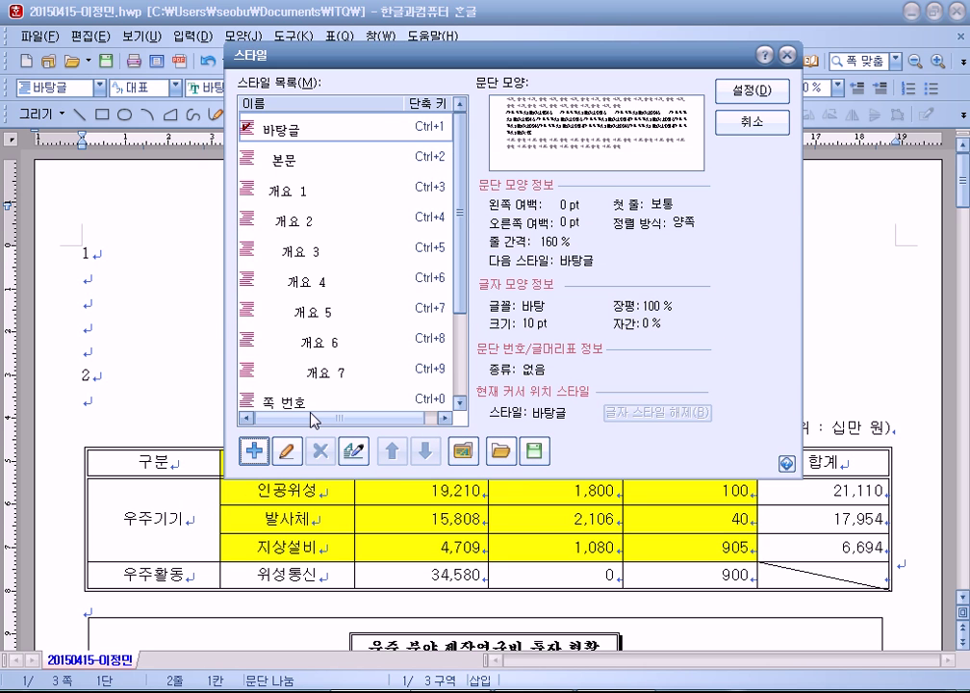
pyautogui.click(254, 451)
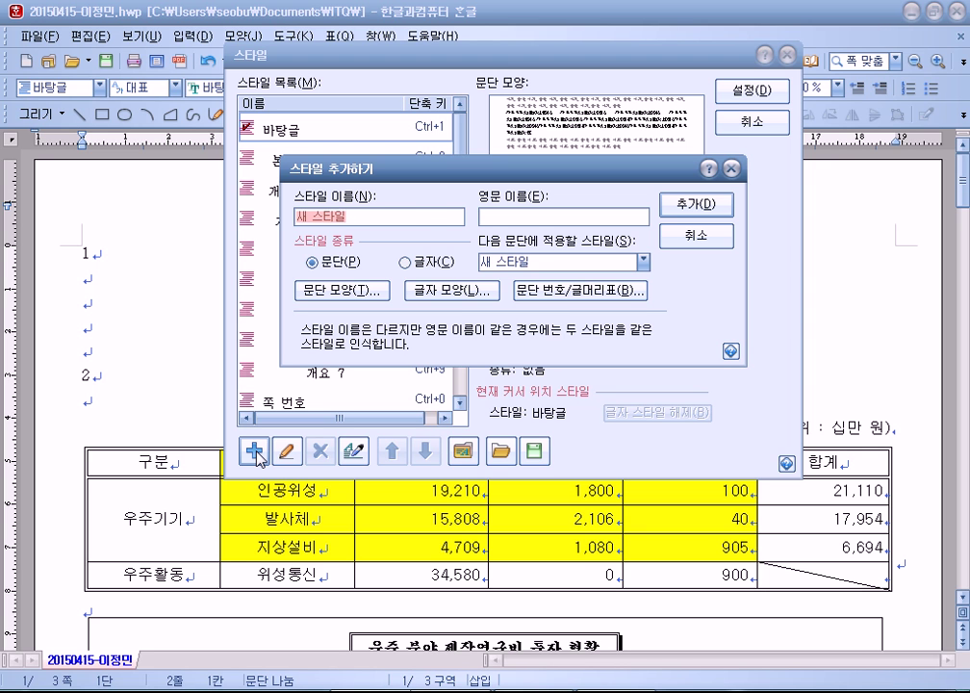
pyautogui.press('Escape')
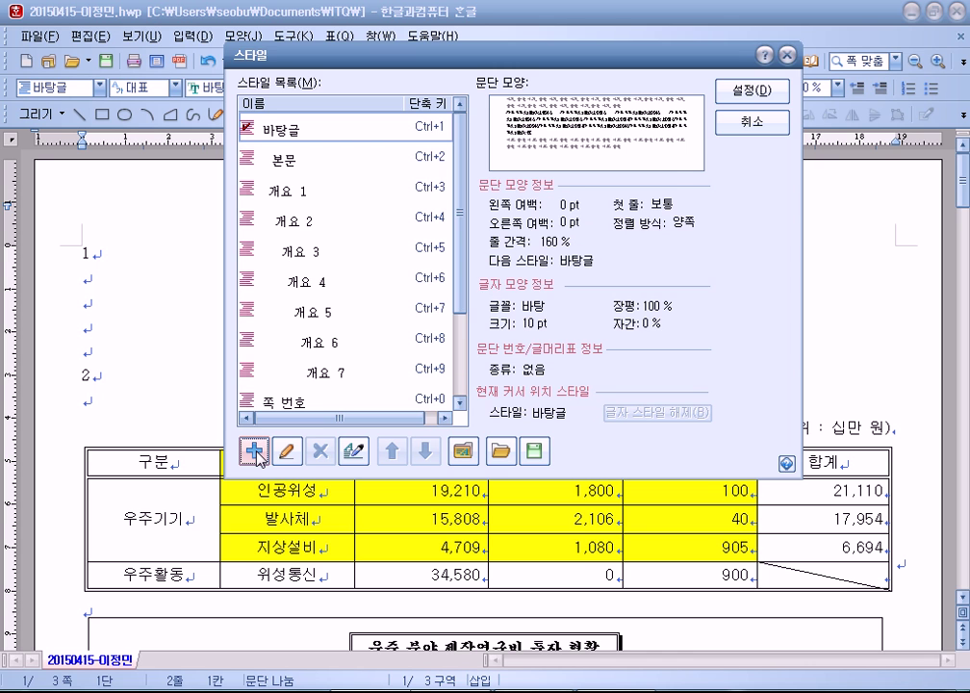
pyautogui.click(254, 452)
pyautogui.press('Escape')
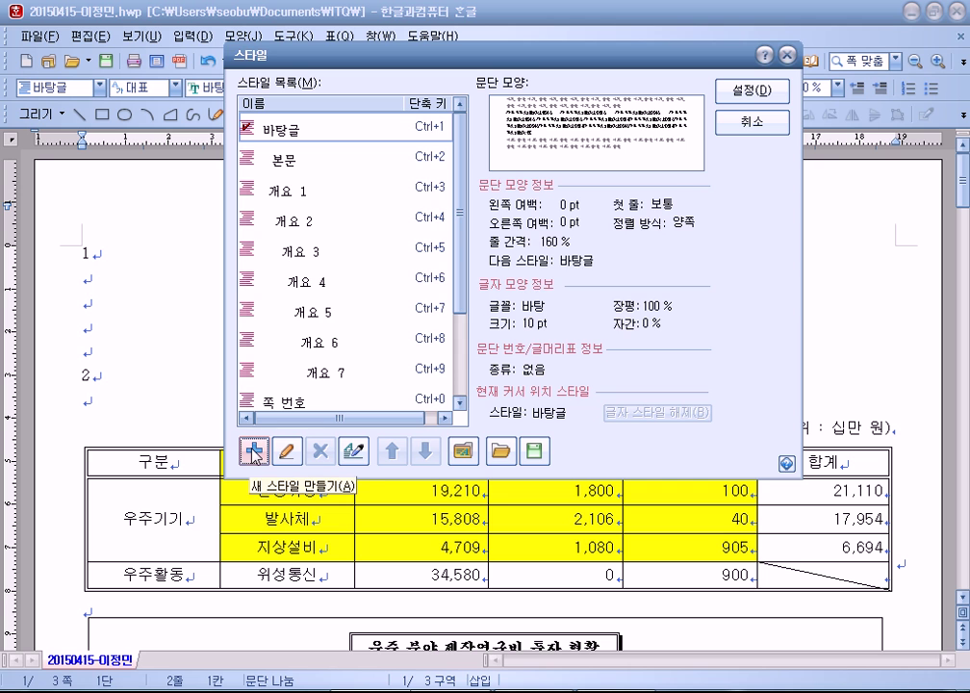
pyautogui.click(254, 453)
pyautogui.moveTo(385, 144); pyautogui.dragTo(391, 156)
pyautogui.click(671, 214)
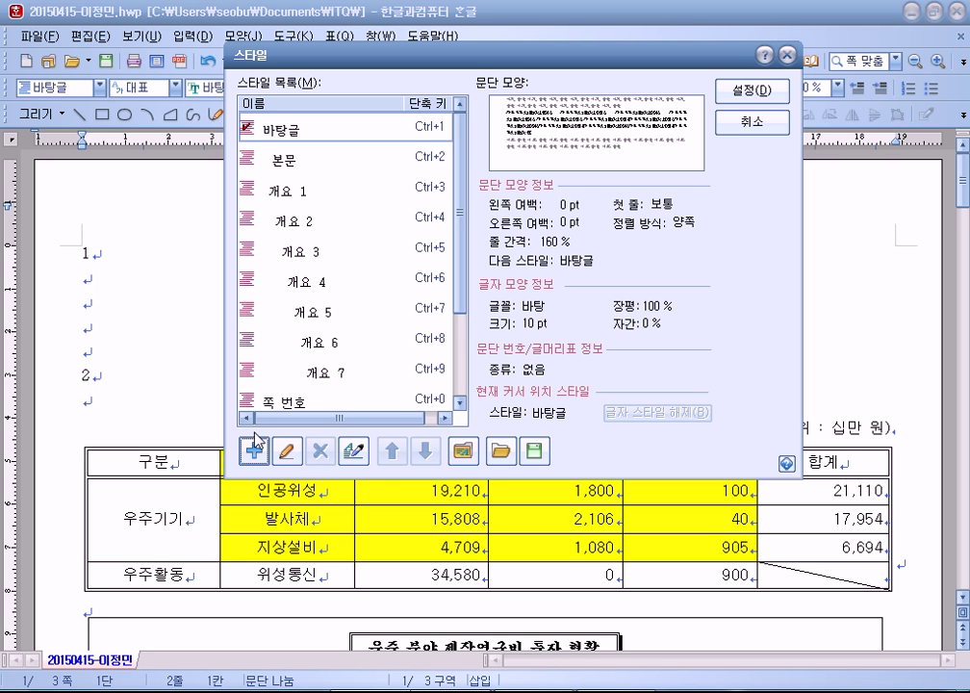
# Step: Begin a new style 새 스타일, accept its paragraph shape unchanged, and reach its character shape
pyautogui.click(255, 449)
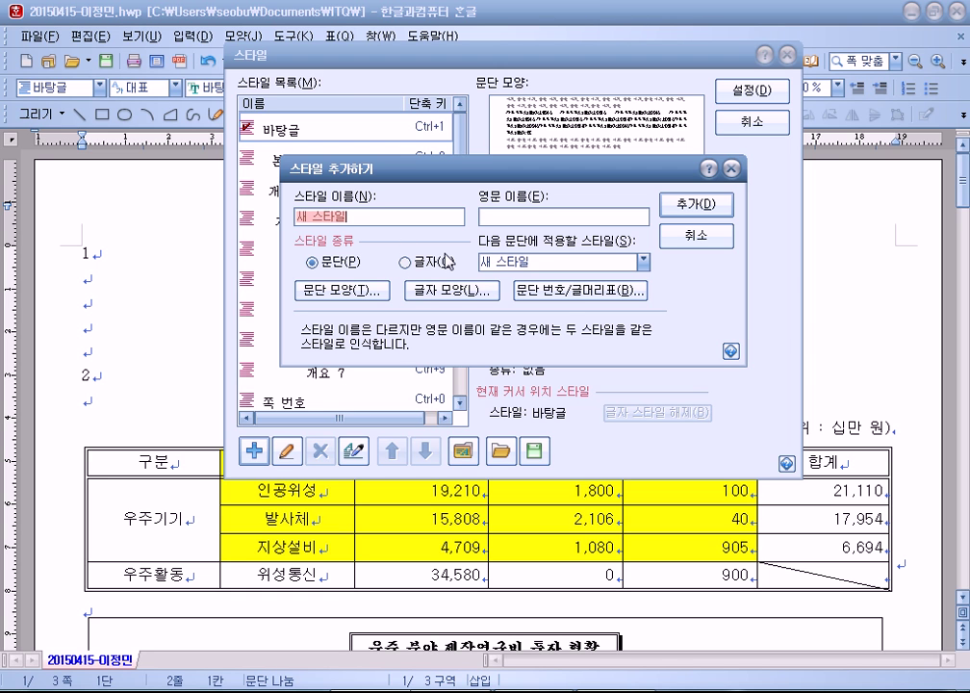
pyautogui.click(578, 216)
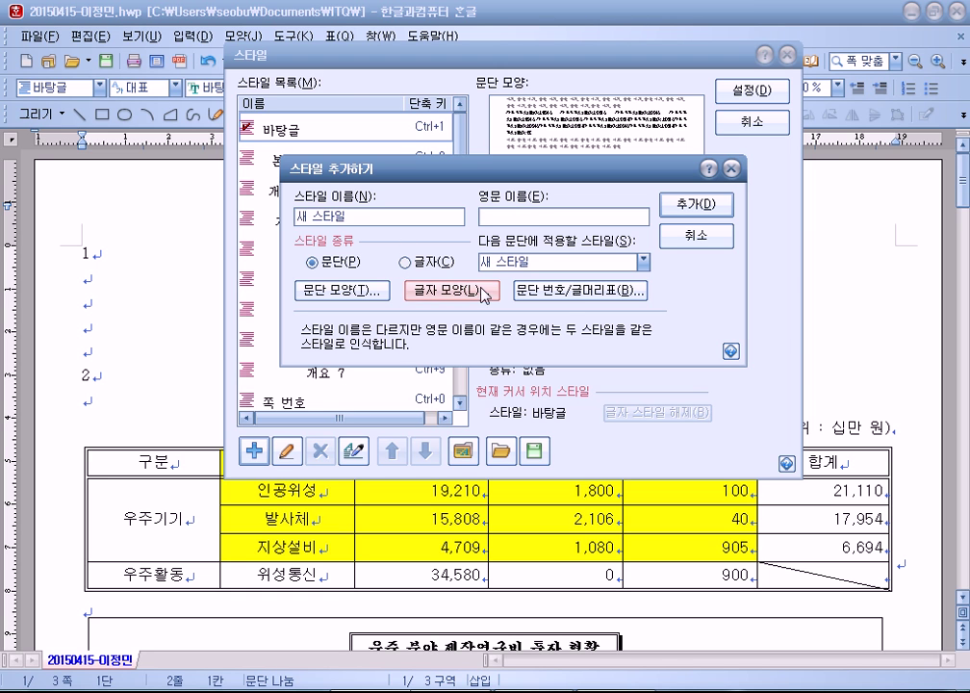
pyautogui.hotkey('shift', 'Tab')
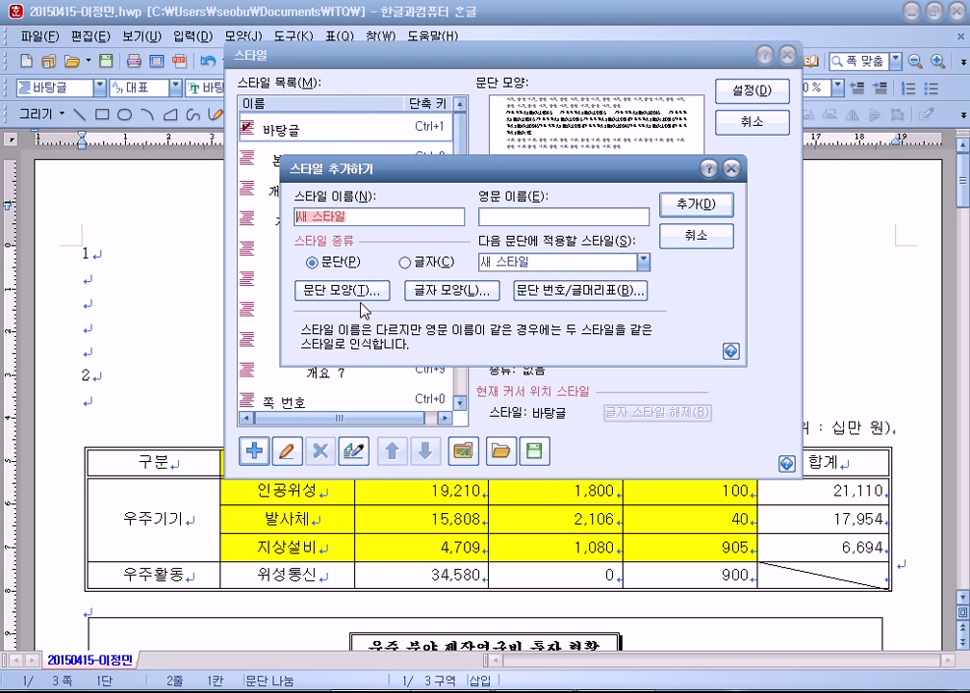
pyautogui.click(354, 291)
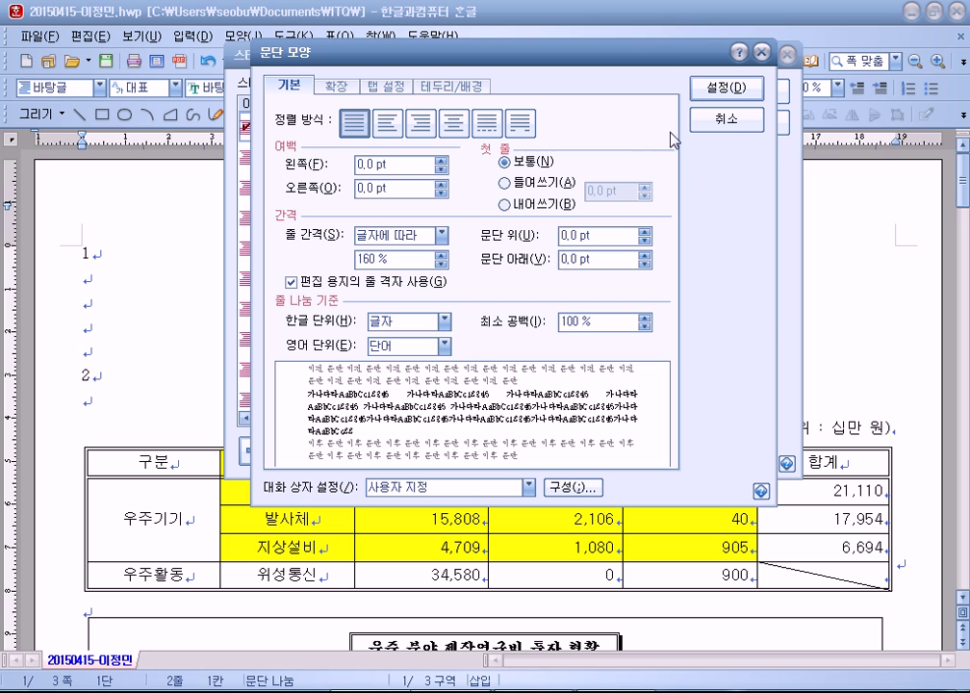
pyautogui.click(725, 88)
pyautogui.click(448, 291)
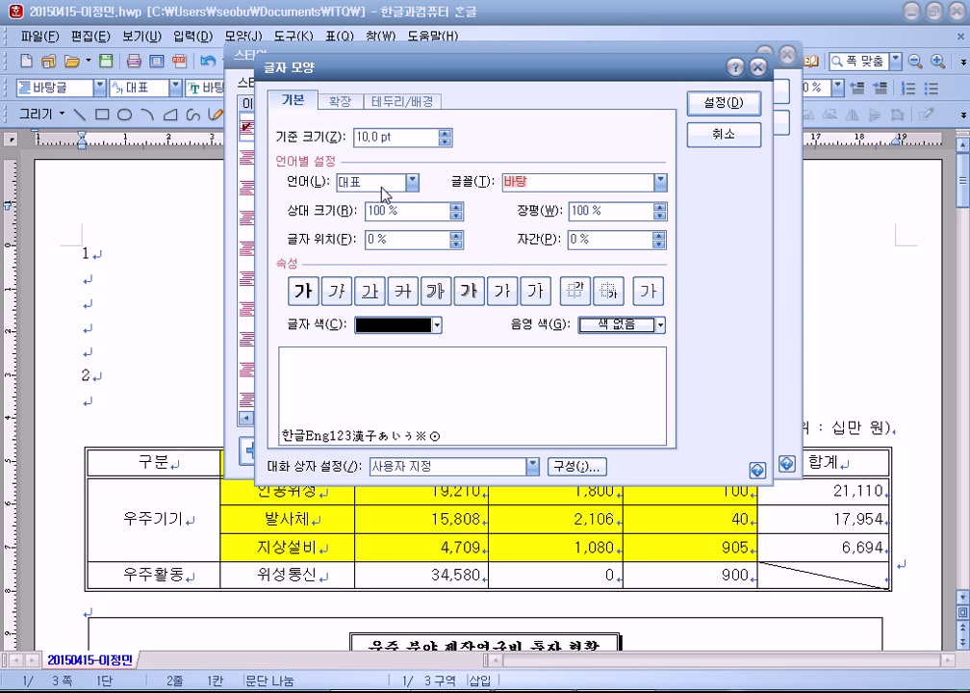
# Step: Switch the character shape language among 한글, 영문 and all languages to compare settings
pyautogui.click(385, 193)
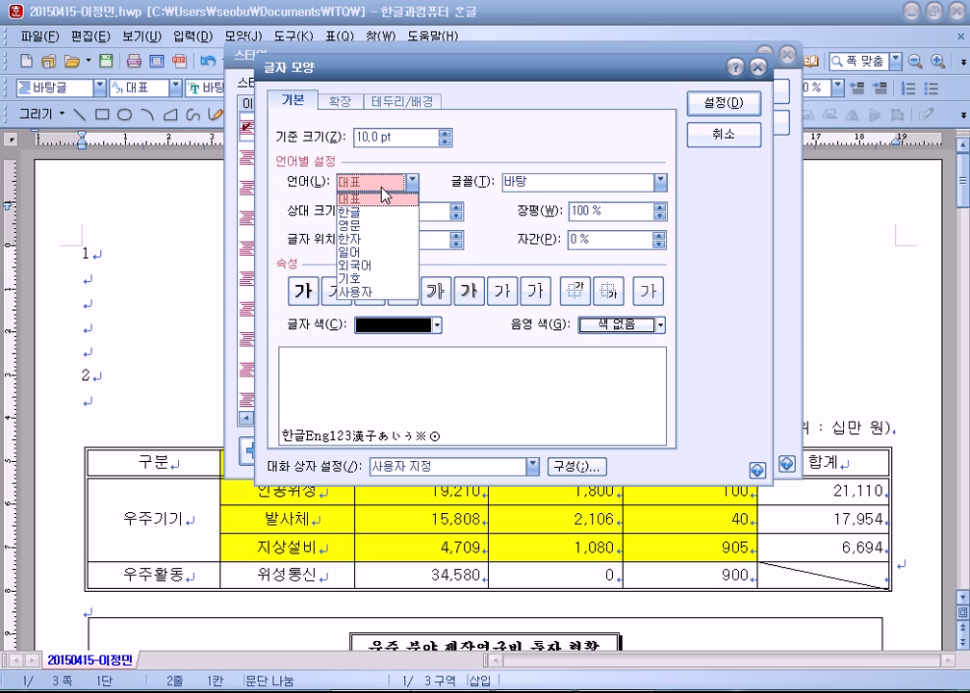
pyautogui.click(378, 213)
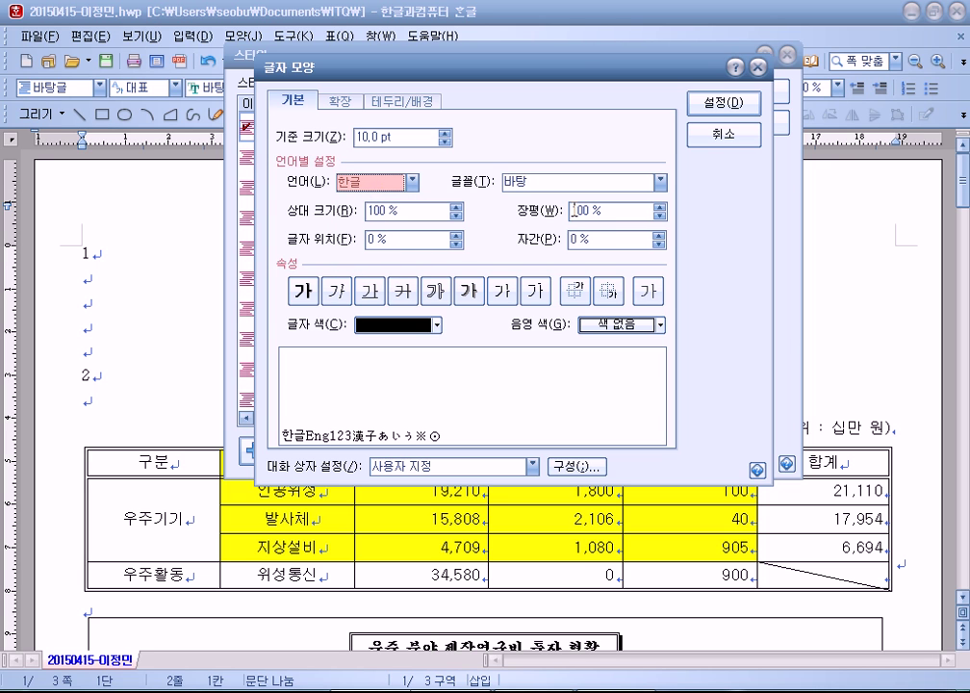
pyautogui.click(396, 192)
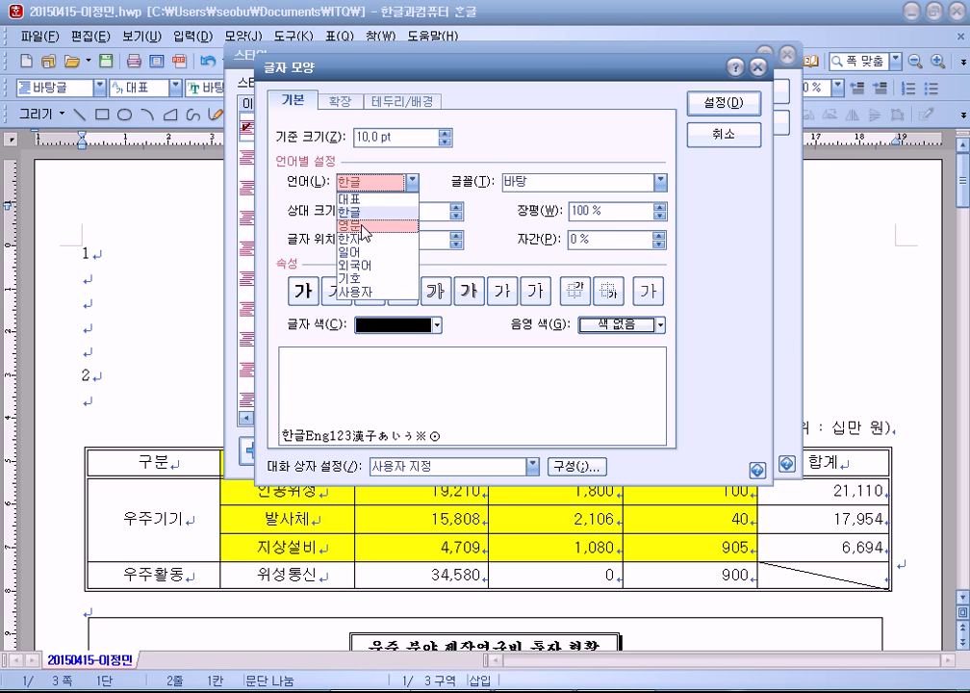
pyautogui.click(394, 228)
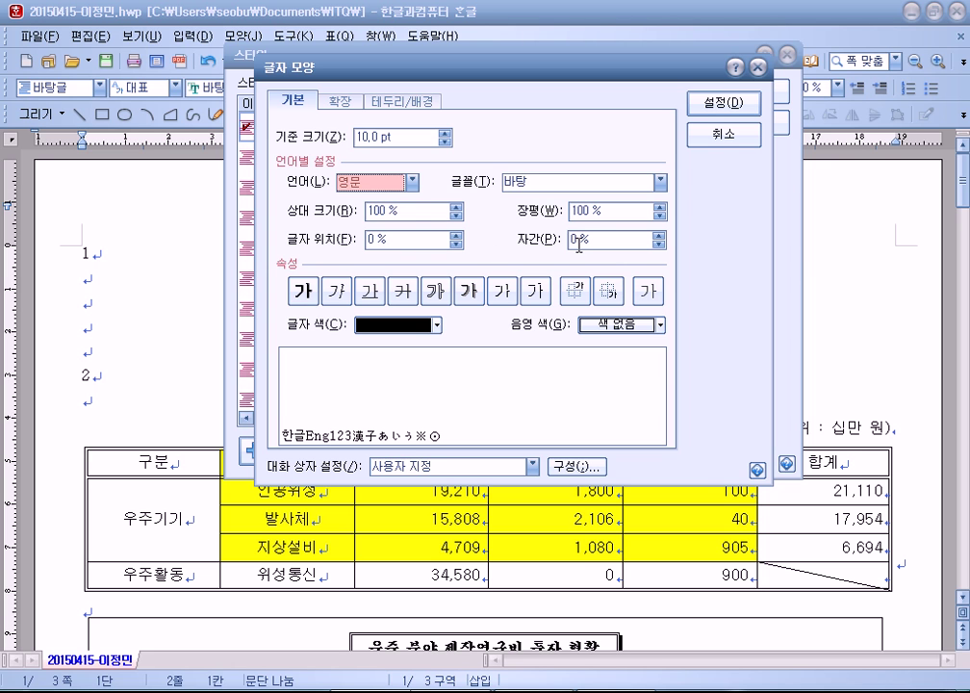
pyautogui.click(412, 182)
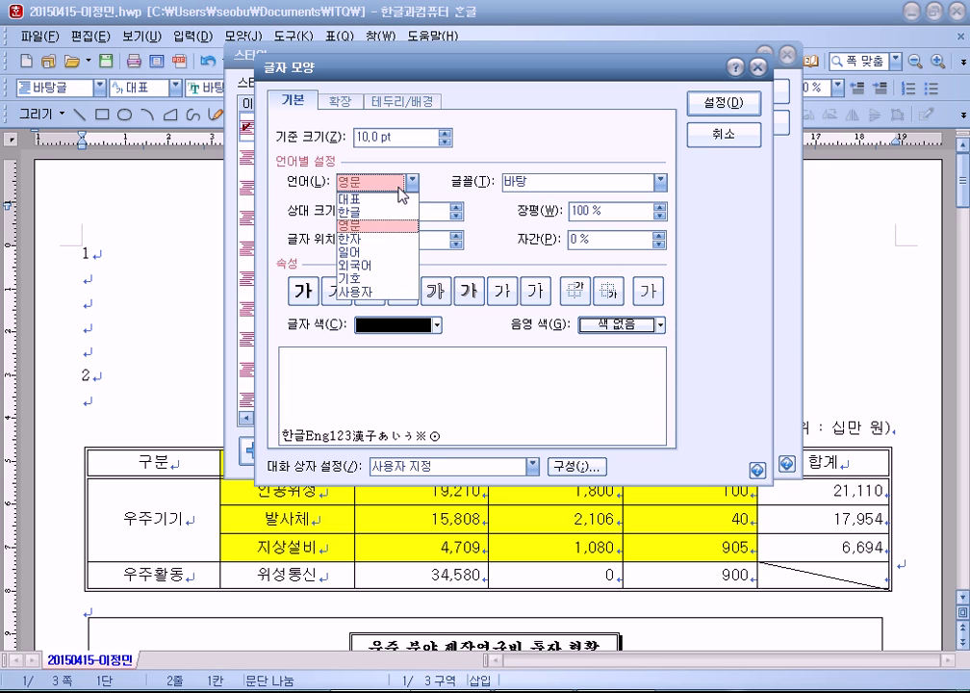
pyautogui.click(380, 214)
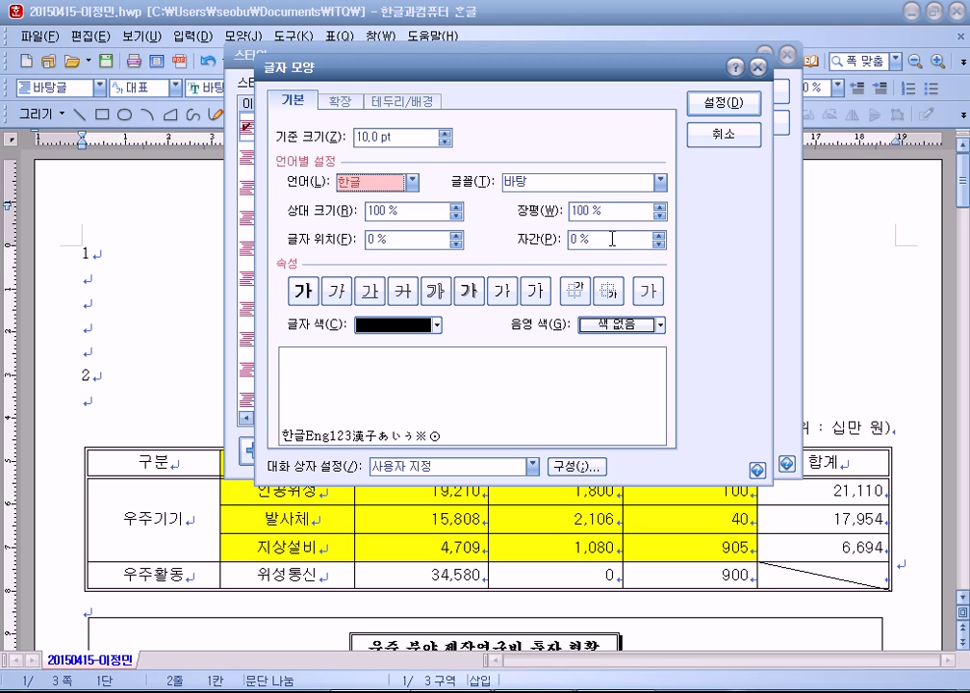
pyautogui.click(412, 182)
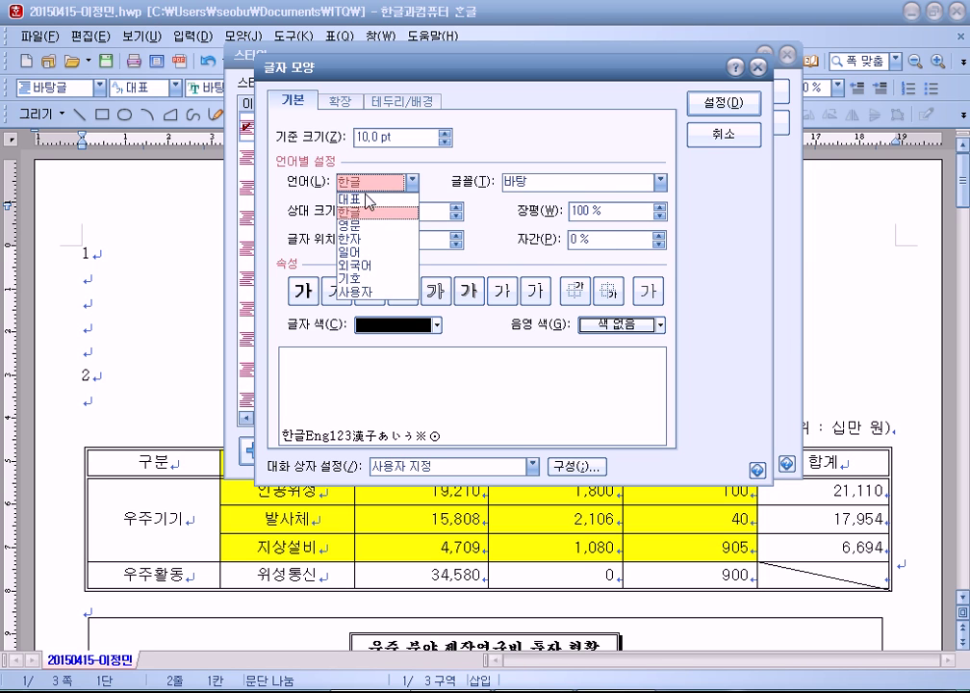
pyautogui.click(356, 227)
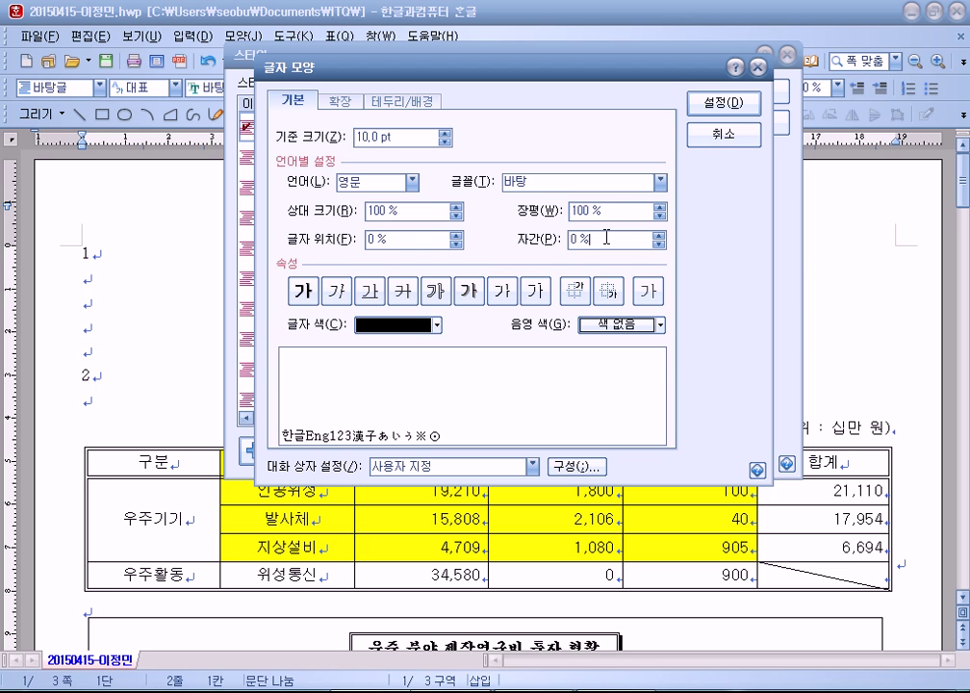
pyautogui.click(377, 183)
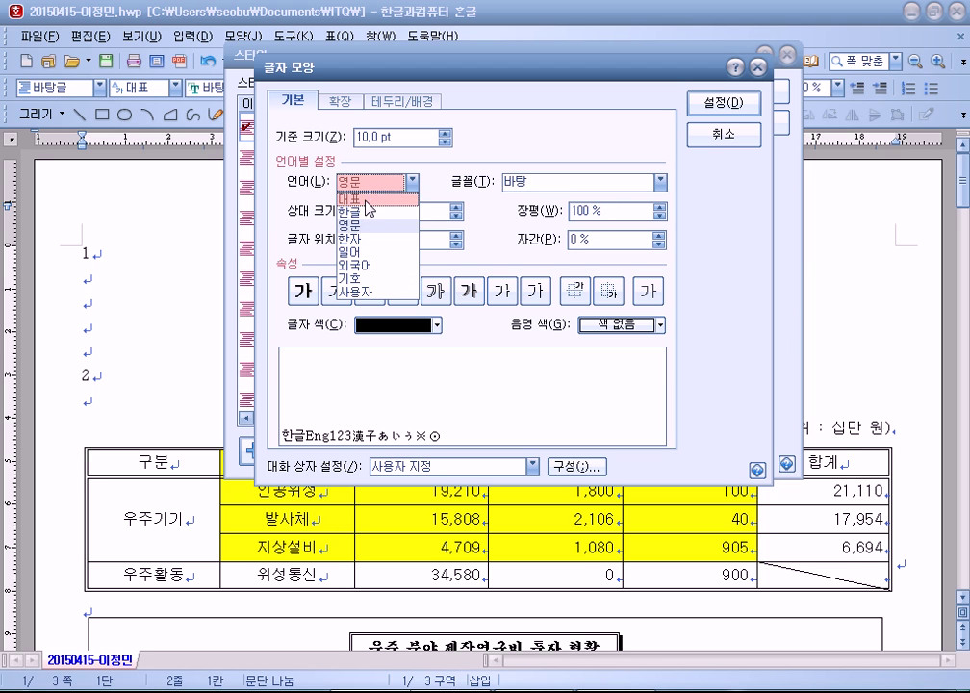
pyautogui.click(366, 201)
# Step: Set character width to 105 and letter spacing to 20
pyautogui.click(617, 212)
pyautogui.click(599, 239)
pyautogui.click(627, 210)
pyautogui.click(596, 239)
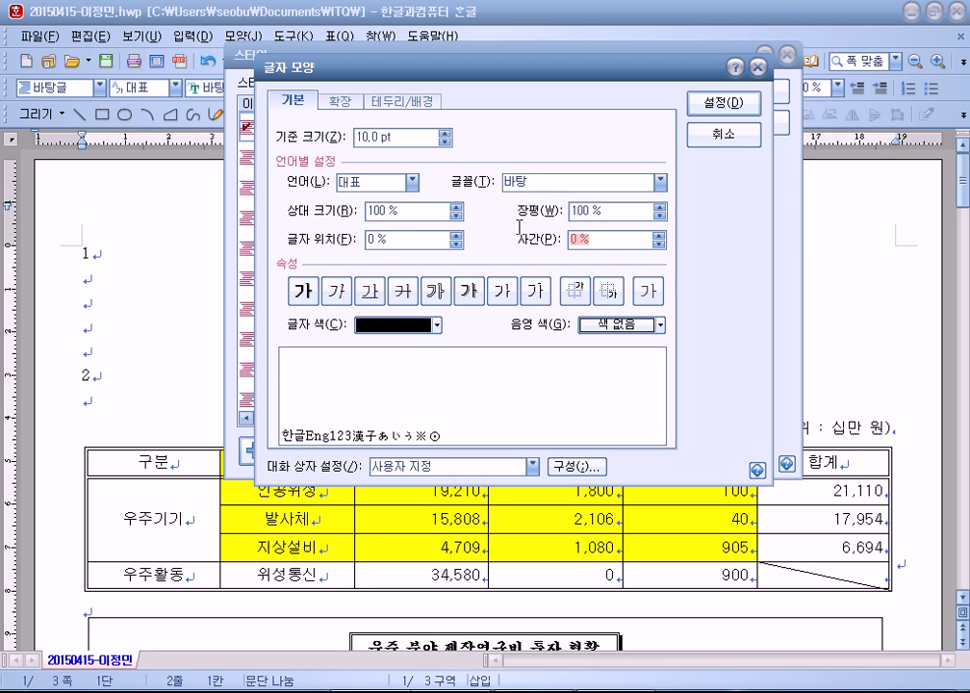
pyautogui.click(597, 212)
pyautogui.write('105')
pyautogui.press('Tab')
pyautogui.press('Tab')
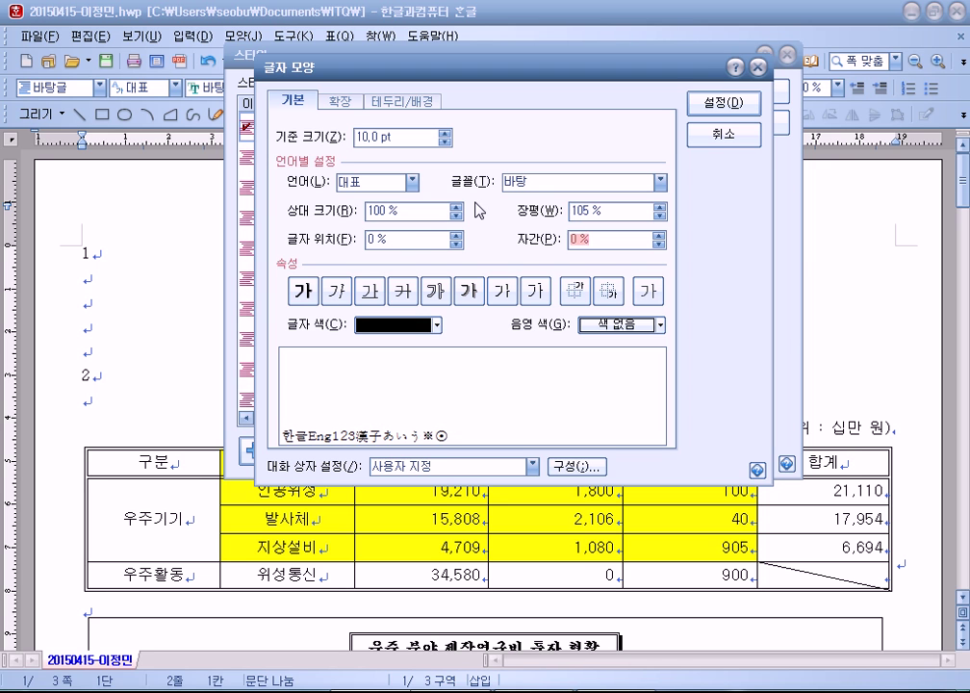
pyautogui.write('20')
# Step: Use 문체부 쓰기 정체 for Hangul text and 문체부 돋움체 for English text
pyautogui.click(412, 182)
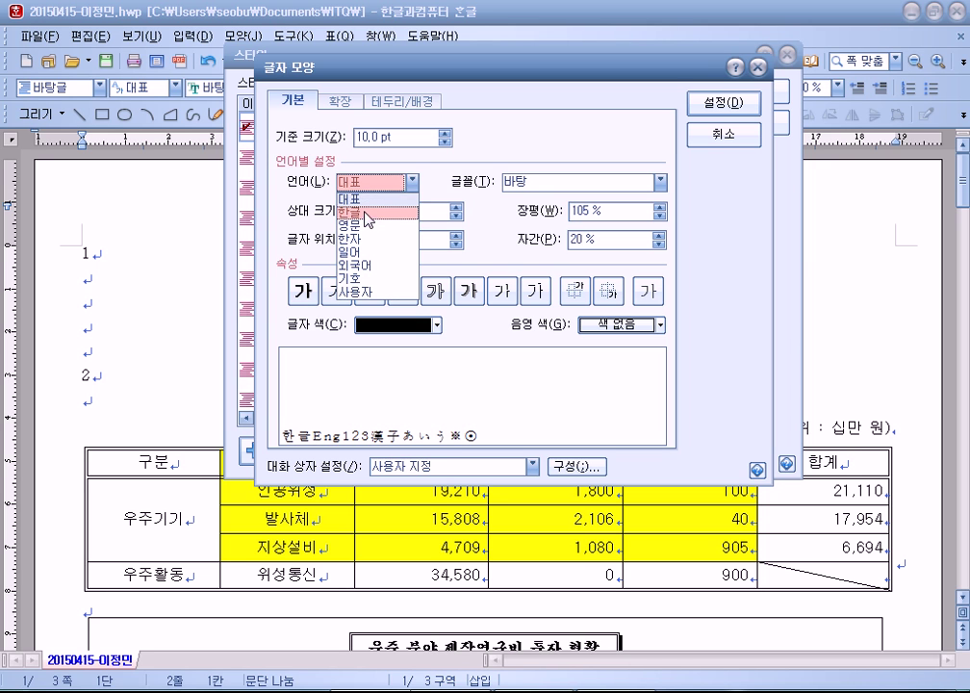
pyautogui.click(369, 216)
pyautogui.click(661, 182)
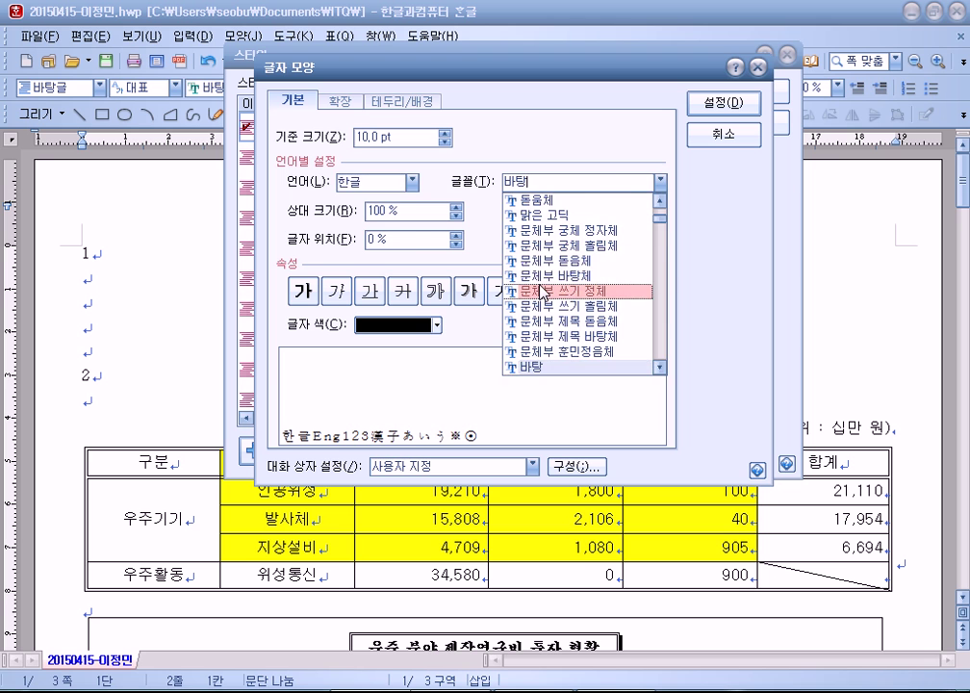
pyautogui.click(631, 287)
pyautogui.click(412, 182)
pyautogui.click(369, 231)
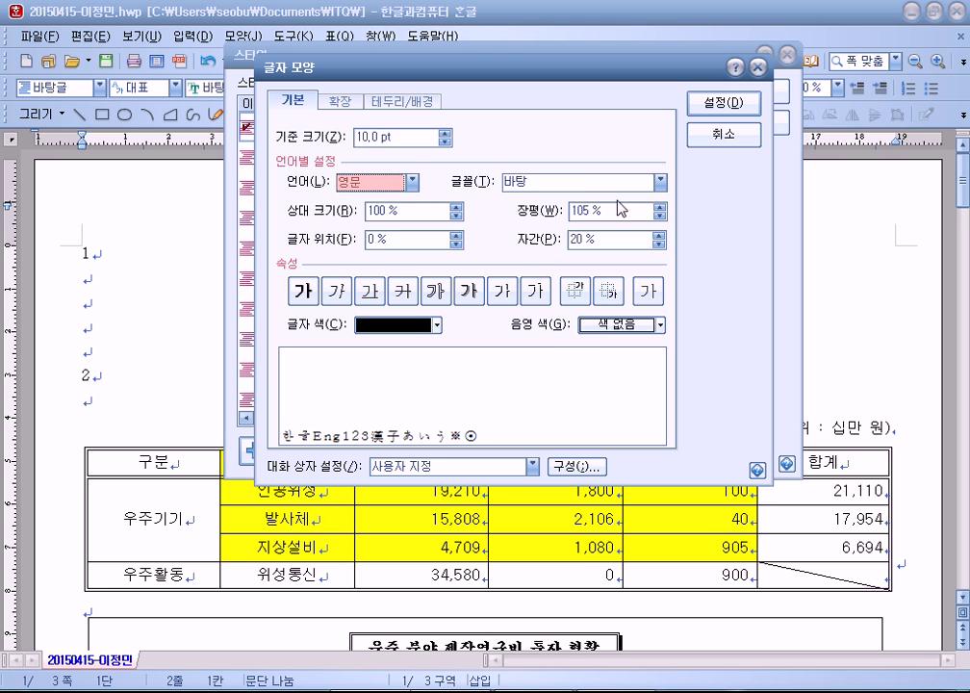
pyautogui.click(660, 182)
pyautogui.click(584, 267)
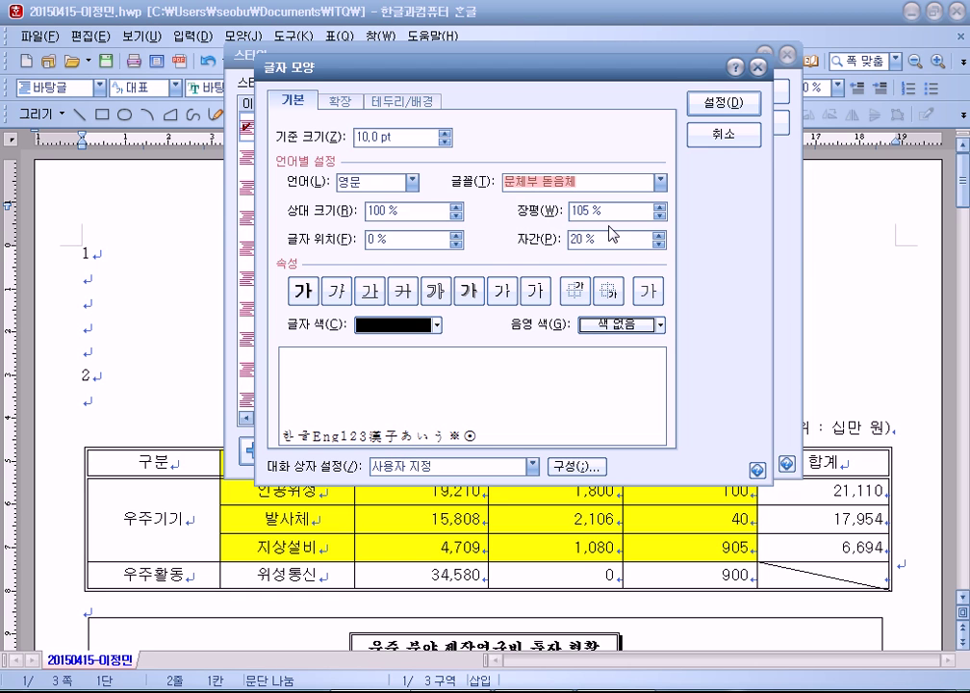
# Step: Check the Hangul and English fonts, then cancel the character shape without applying
pyautogui.click(412, 182)
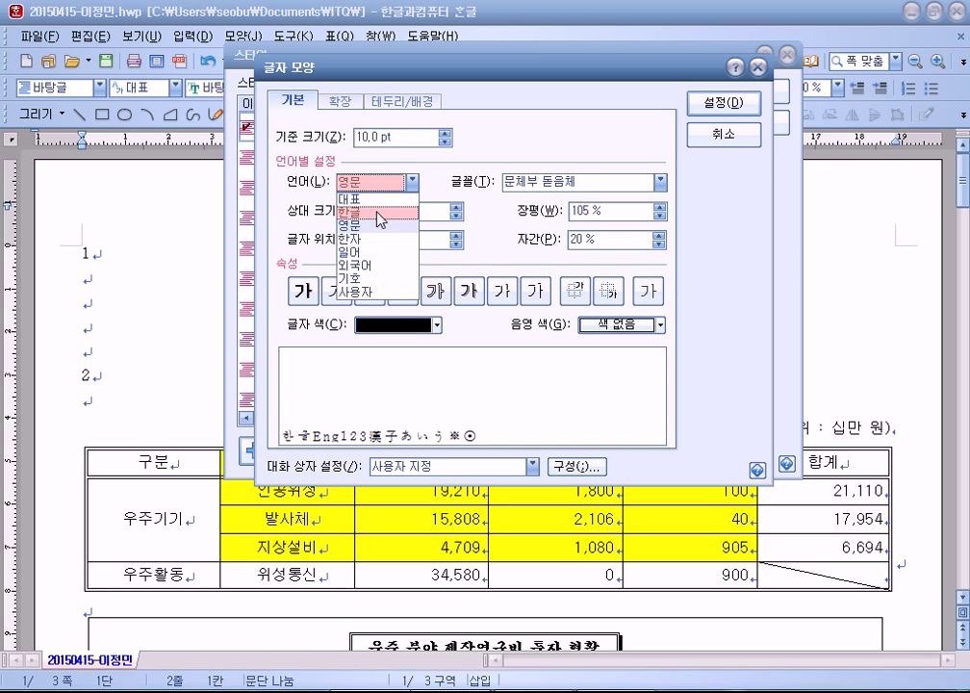
pyautogui.click(376, 213)
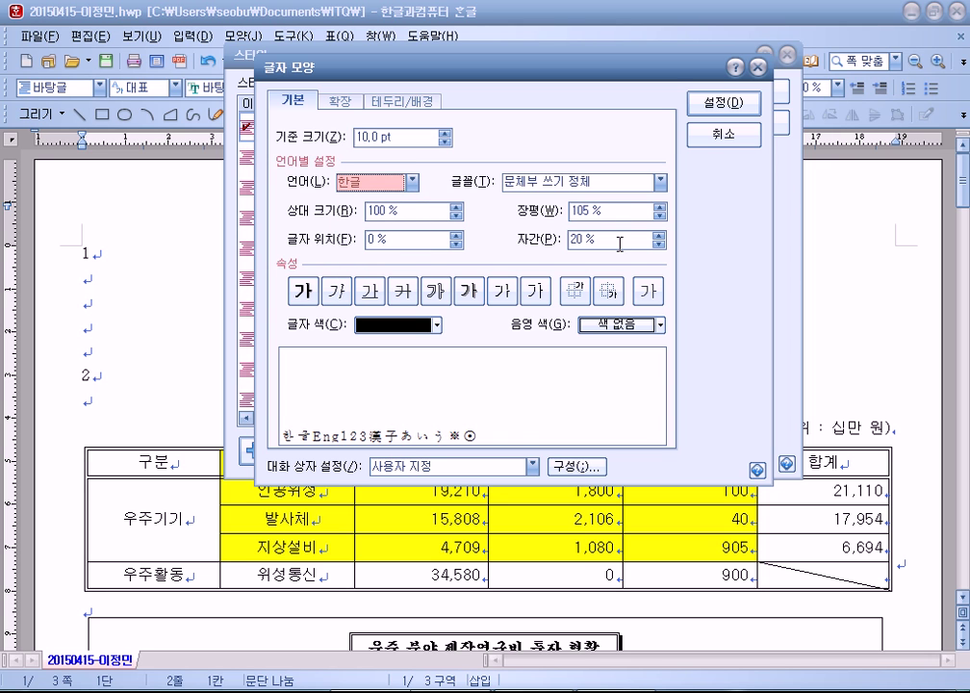
pyautogui.click(412, 182)
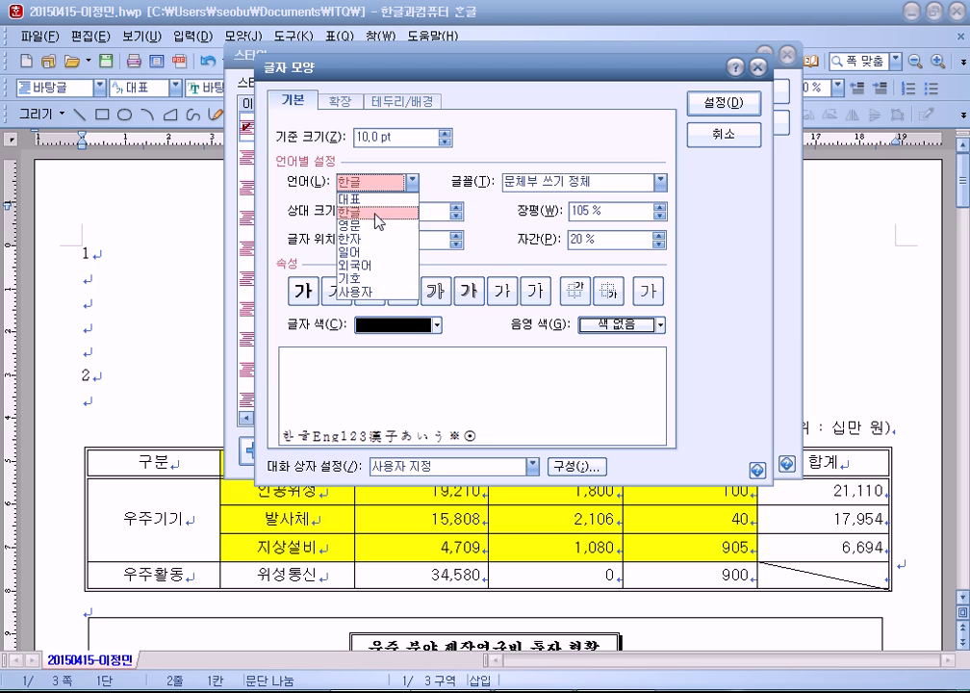
pyautogui.click(375, 223)
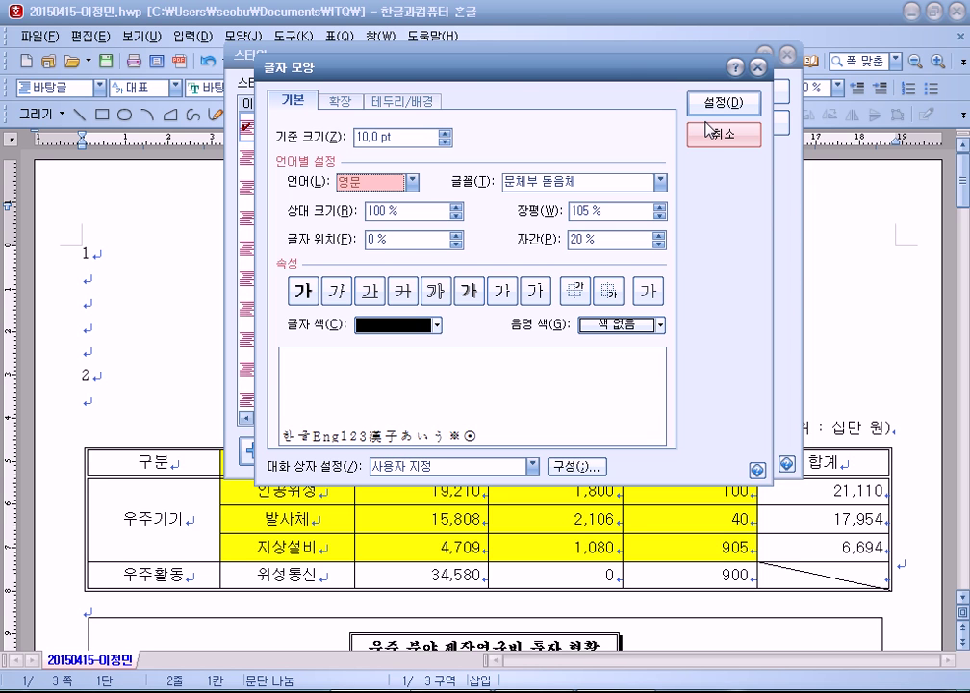
pyautogui.click(710, 131)
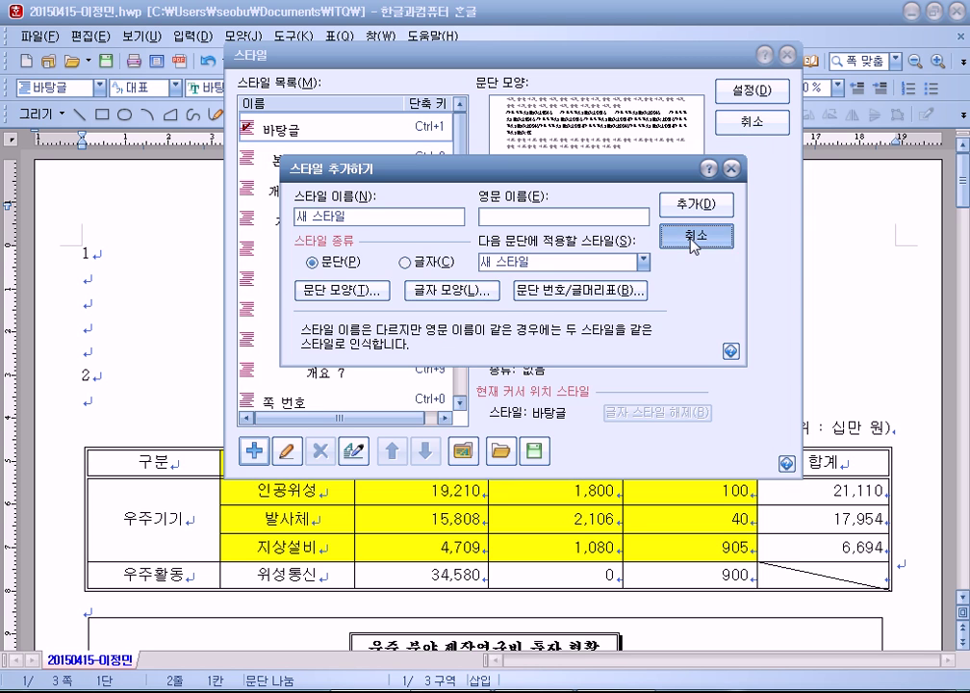
# Step: Cancel the Add Style and Style dialogs and place the caret on the empty line after 2
pyautogui.click(693, 238)
pyautogui.click(752, 122)
pyautogui.click(63, 289)
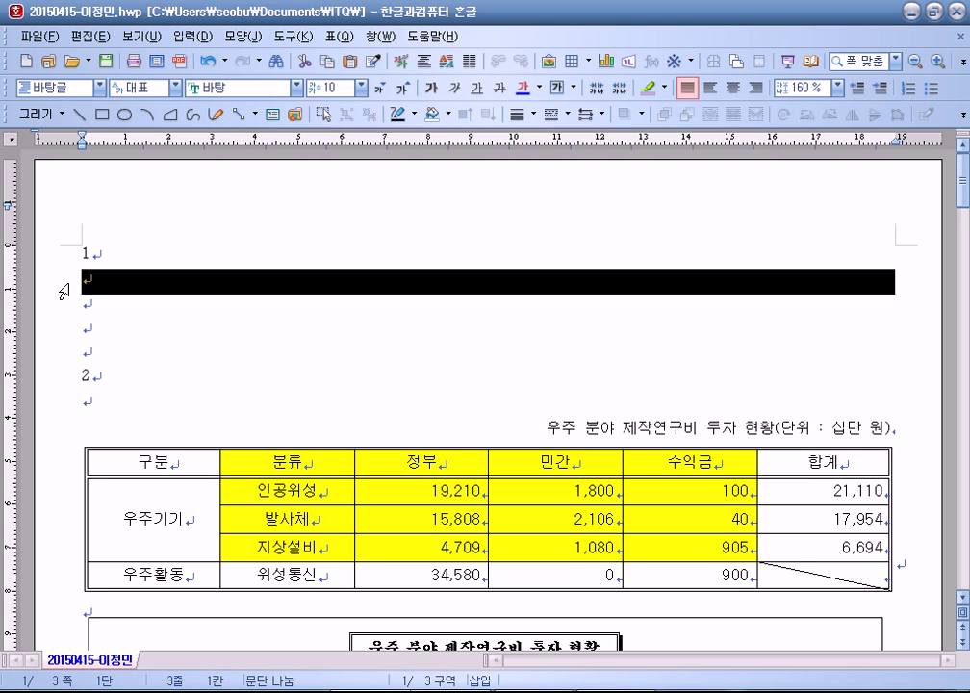
pyautogui.moveTo(58, 320); pyautogui.dragTo(180, 347)
pyautogui.click(258, 284)
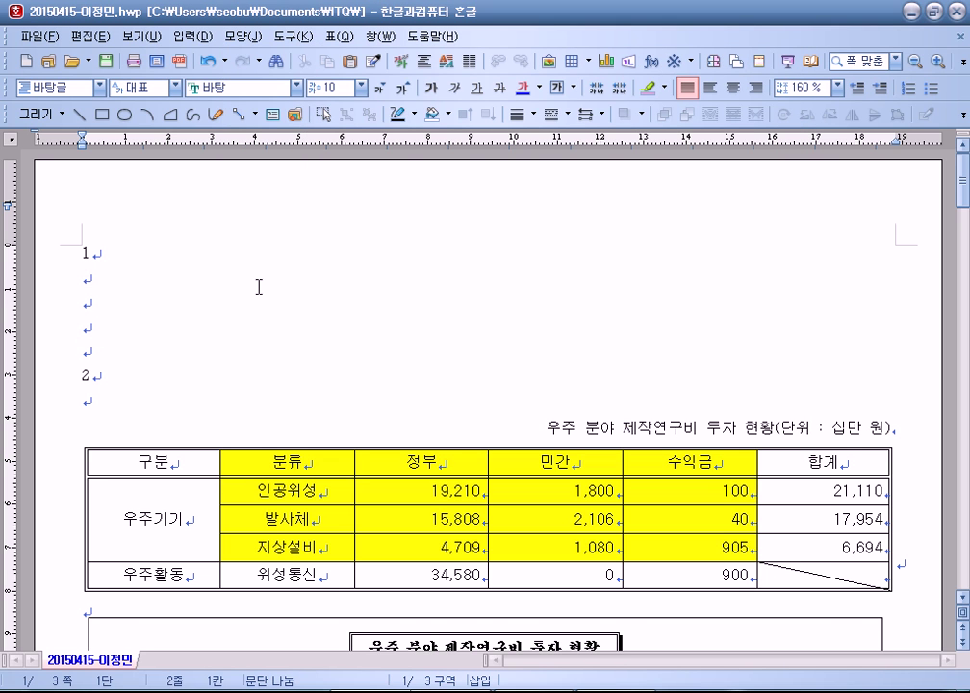
pyautogui.scroll(-2, 258, 286)
pyautogui.click(89, 267)
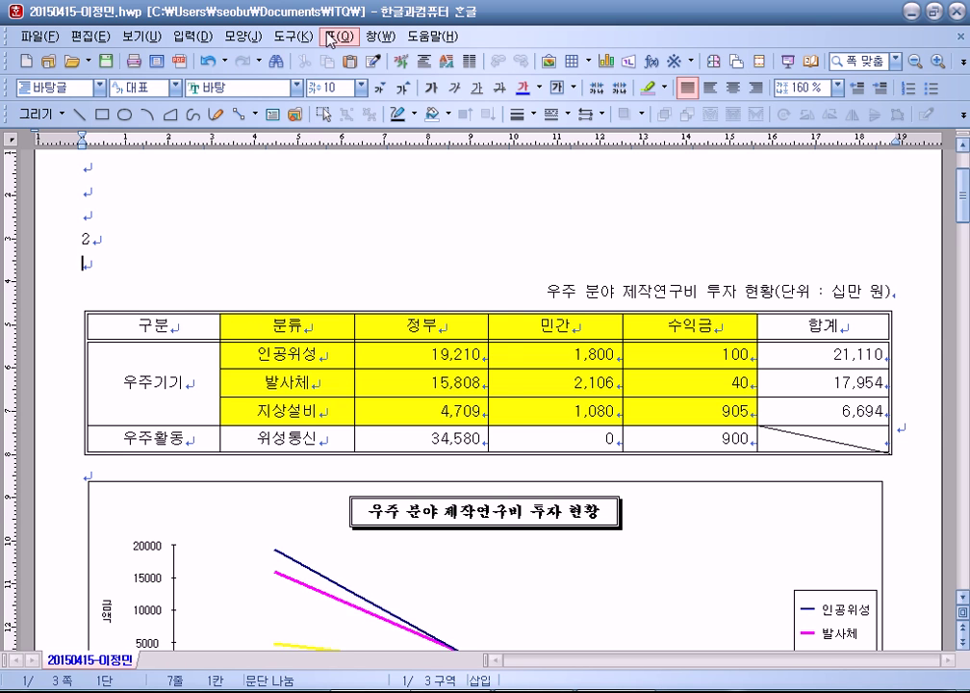
# Step: Start a new table from 표 > 표 만들기, then cancel it
pyautogui.click(330, 38)
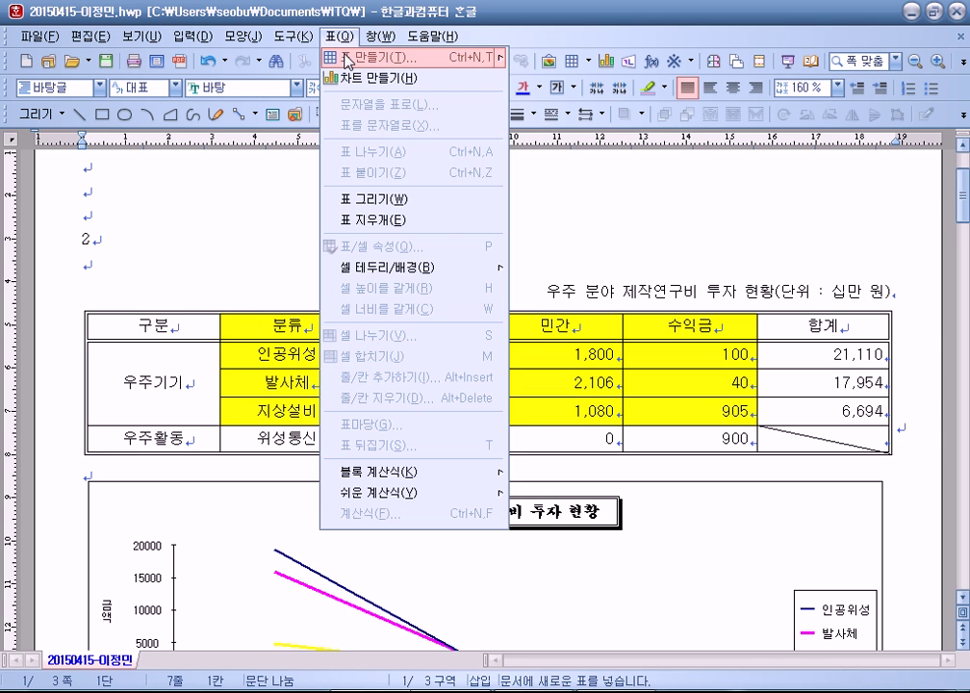
pyautogui.click(349, 59)
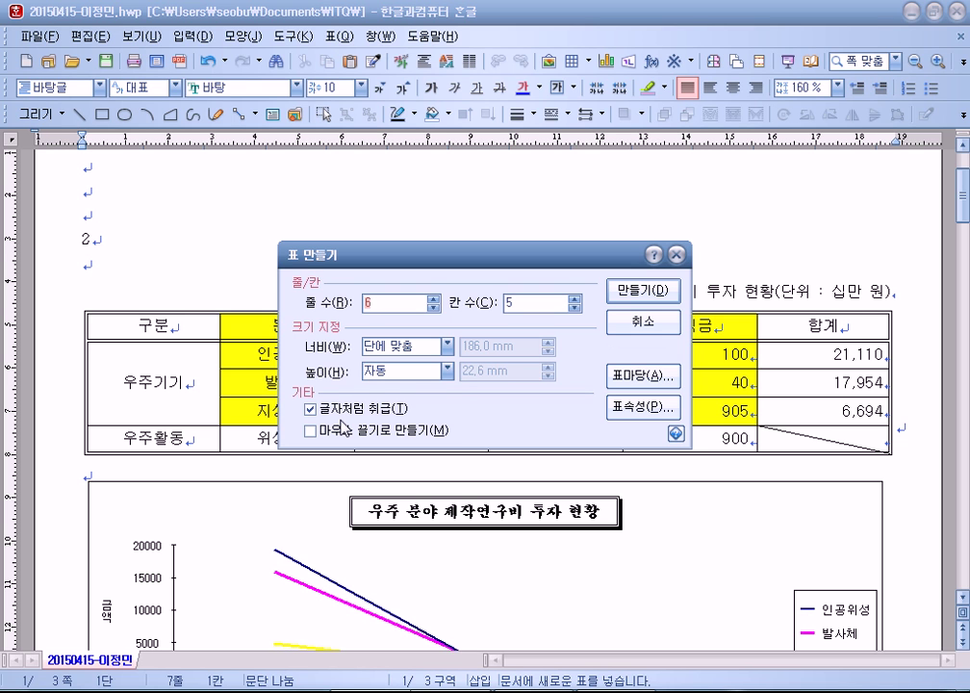
pyautogui.click(643, 322)
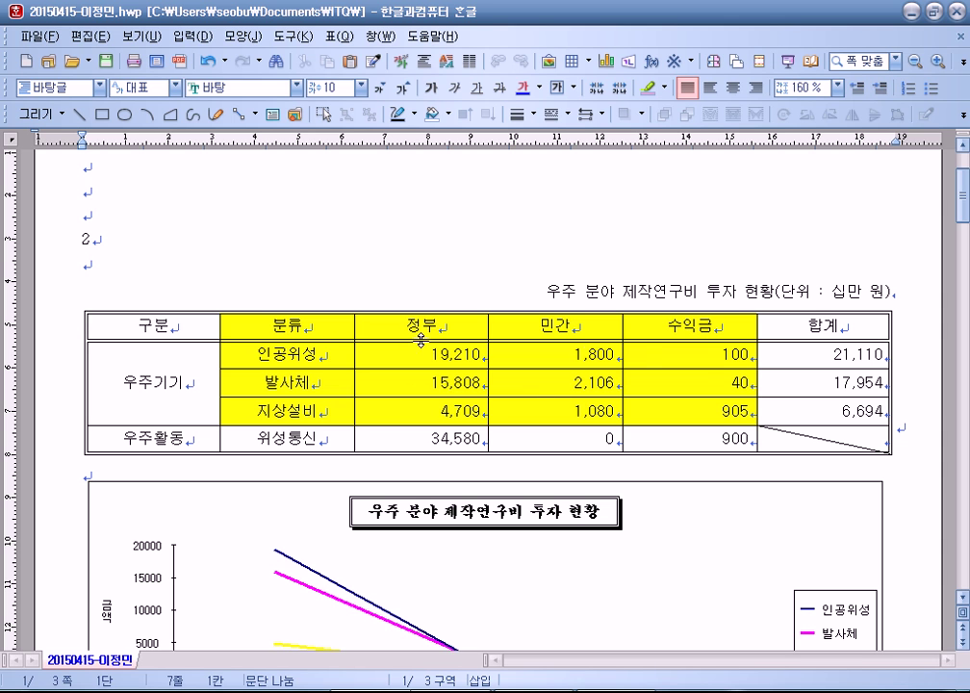
# Step: Select various cell blocks of the investment table, including 분류 to 905, then view the chart
pyautogui.moveTo(144, 322); pyautogui.dragTo(792, 433)
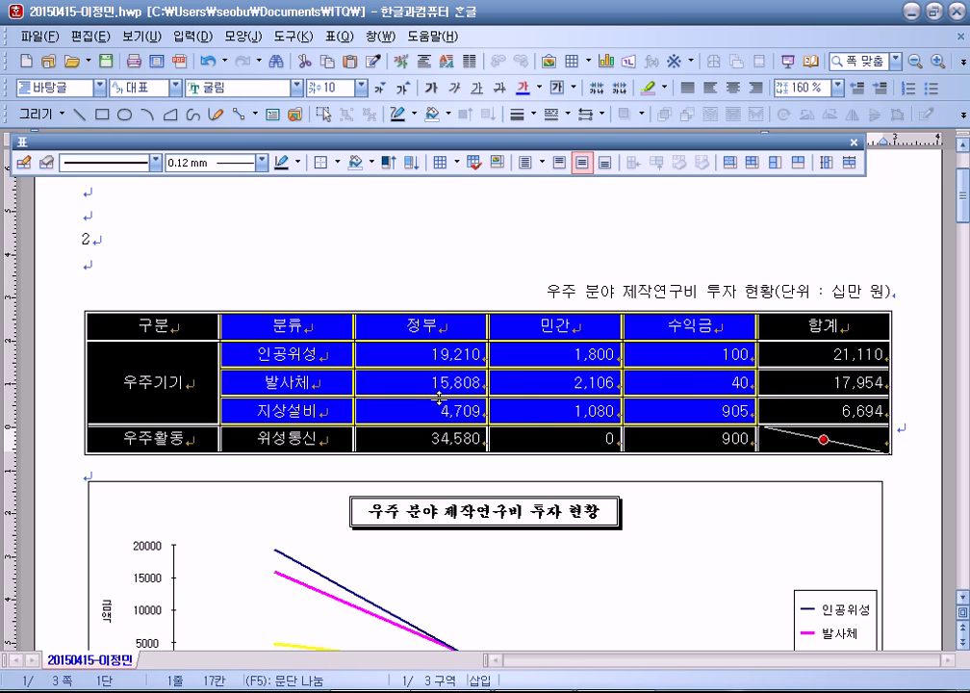
pyautogui.moveTo(362, 350); pyautogui.dragTo(821, 439)
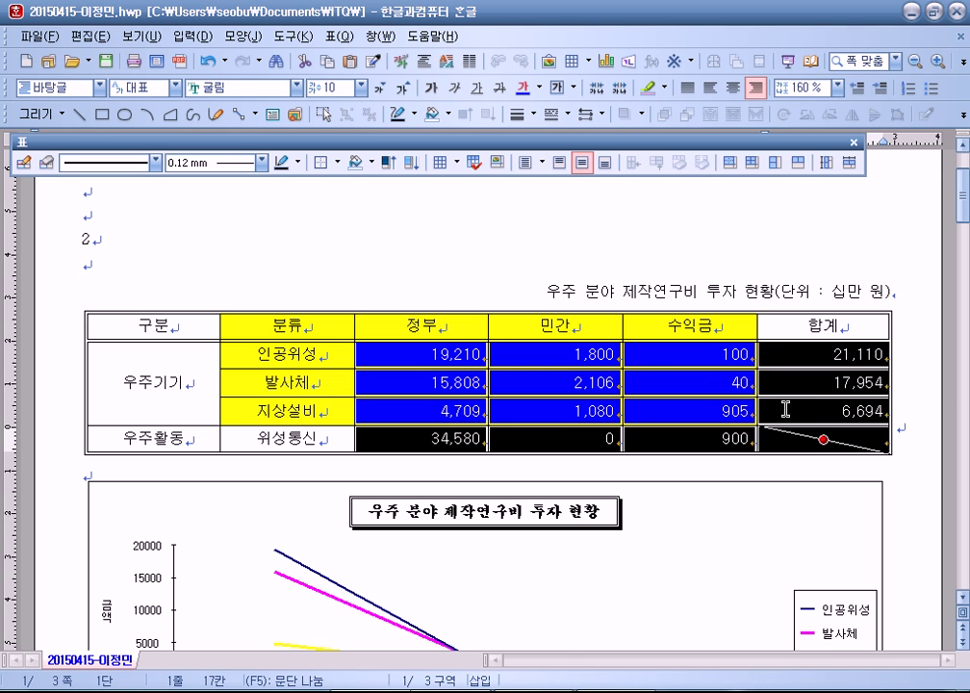
pyautogui.click(832, 292)
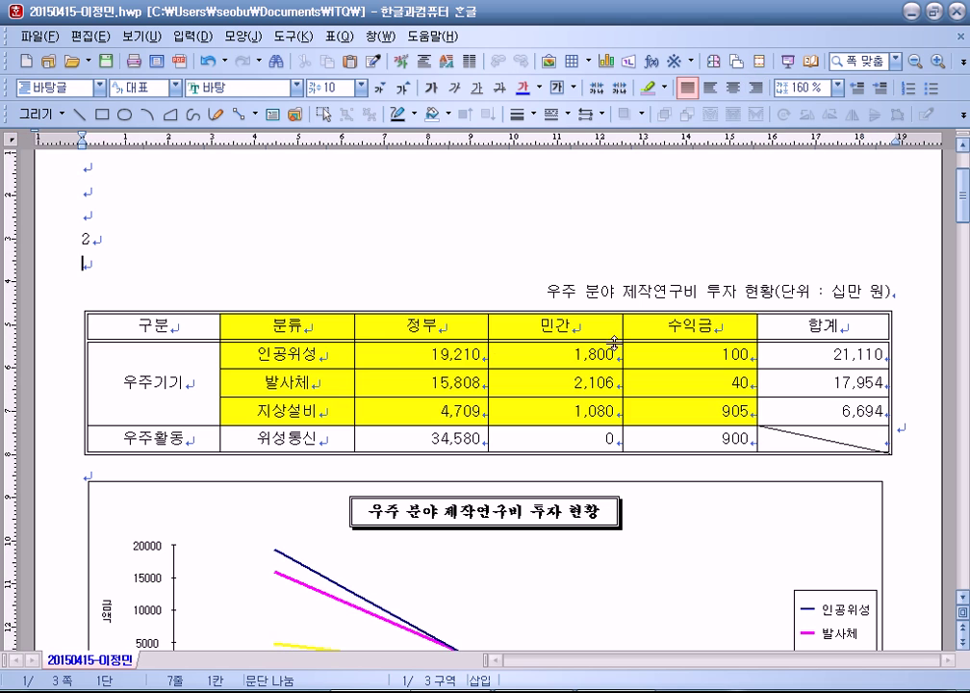
pyautogui.moveTo(420, 357)
pyautogui.mouseDown()
pyautogui.moveTo(744, 394)
pyautogui.moveTo(820, 440)
pyautogui.mouseUp()
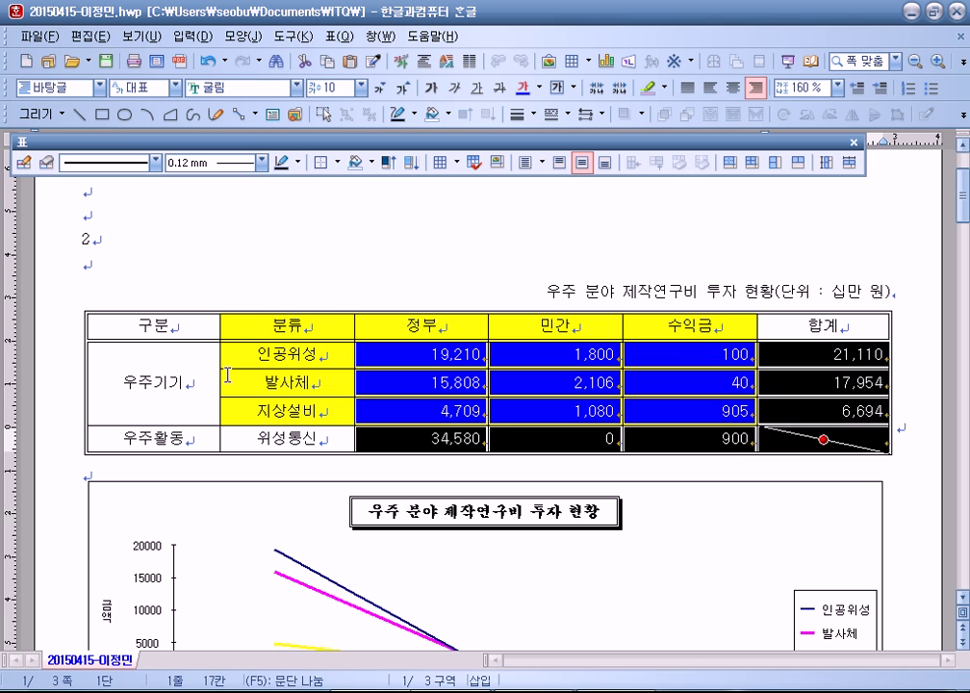
pyautogui.moveTo(178, 329); pyautogui.dragTo(758, 452)
pyautogui.click(717, 461)
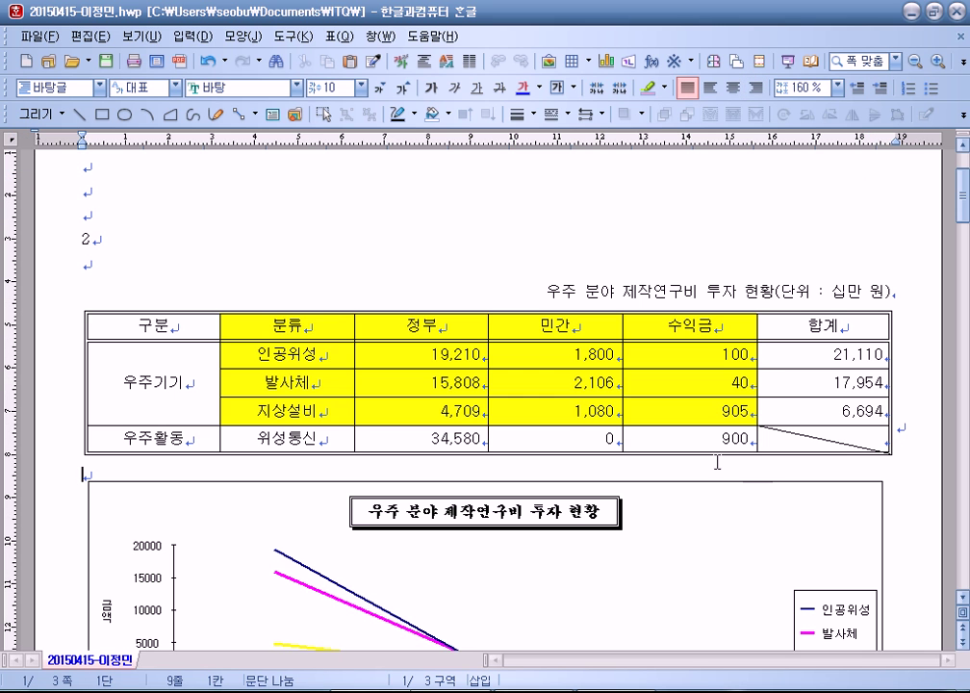
pyautogui.moveTo(252, 327); pyautogui.dragTo(658, 414)
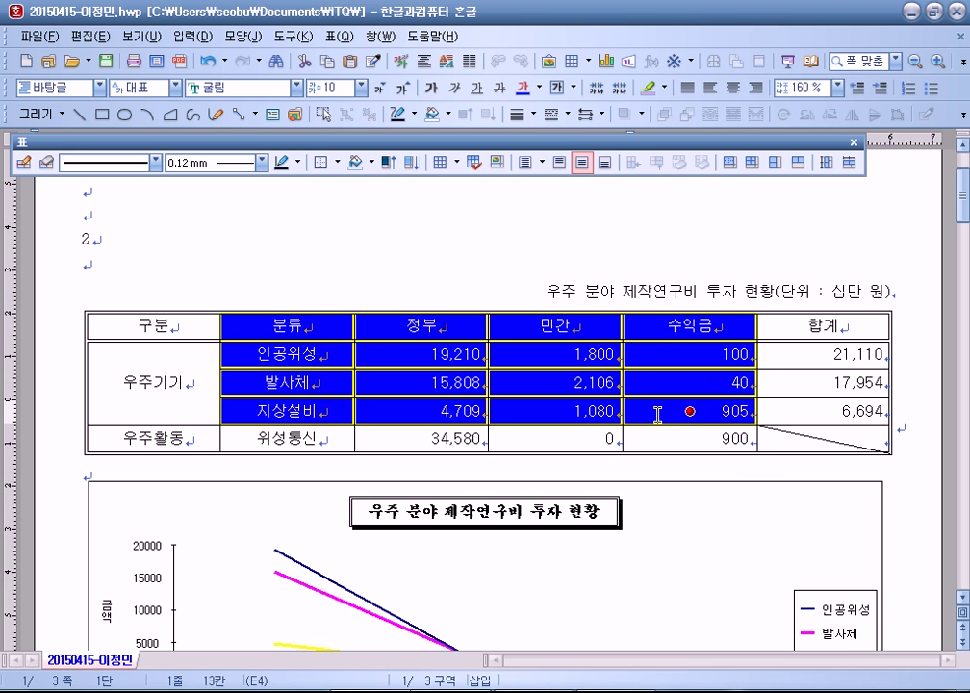
pyautogui.click(351, 288)
pyautogui.scroll(-3, 308, 356)
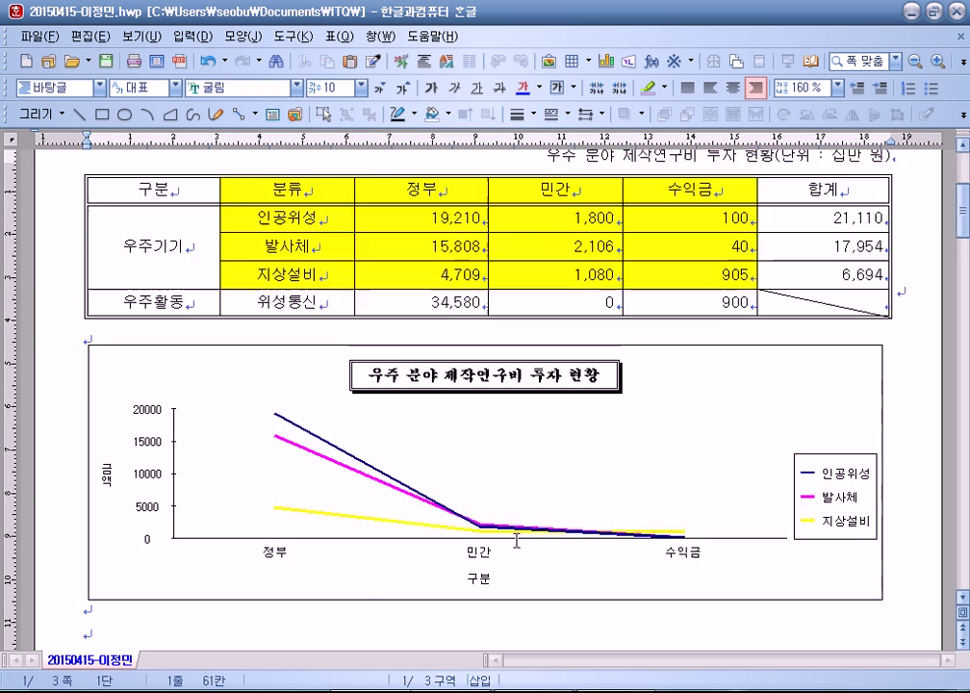
pyautogui.scroll(2, 519, 530)
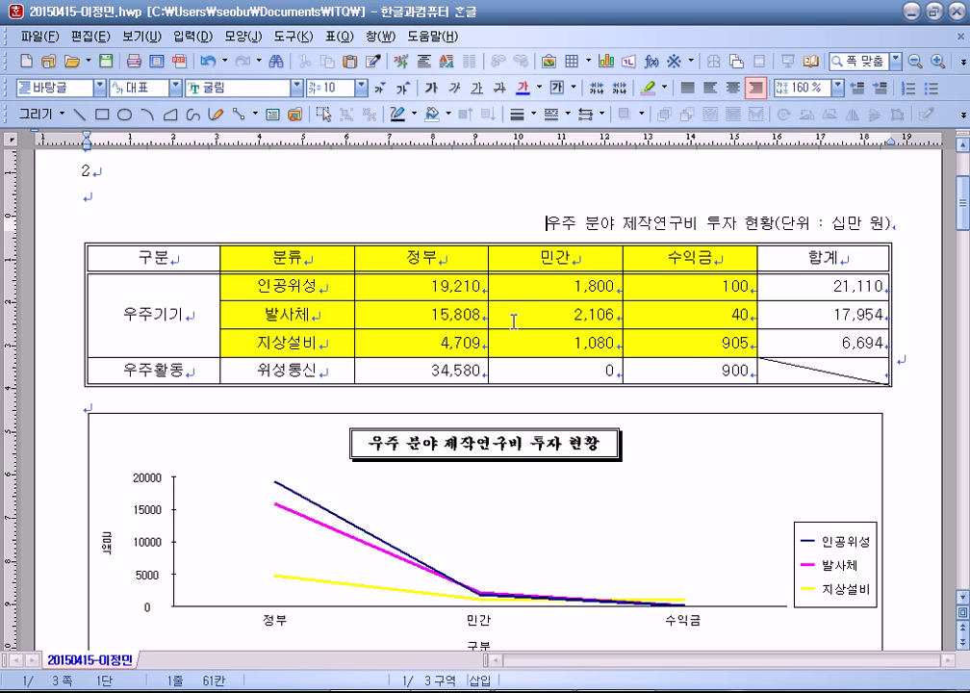
# Step: Insert an empty 5×6 table with Ctrl+N,T above the caption, then delete it
pyautogui.press('Up')
pyautogui.press('Up')
pyautogui.press('Up')
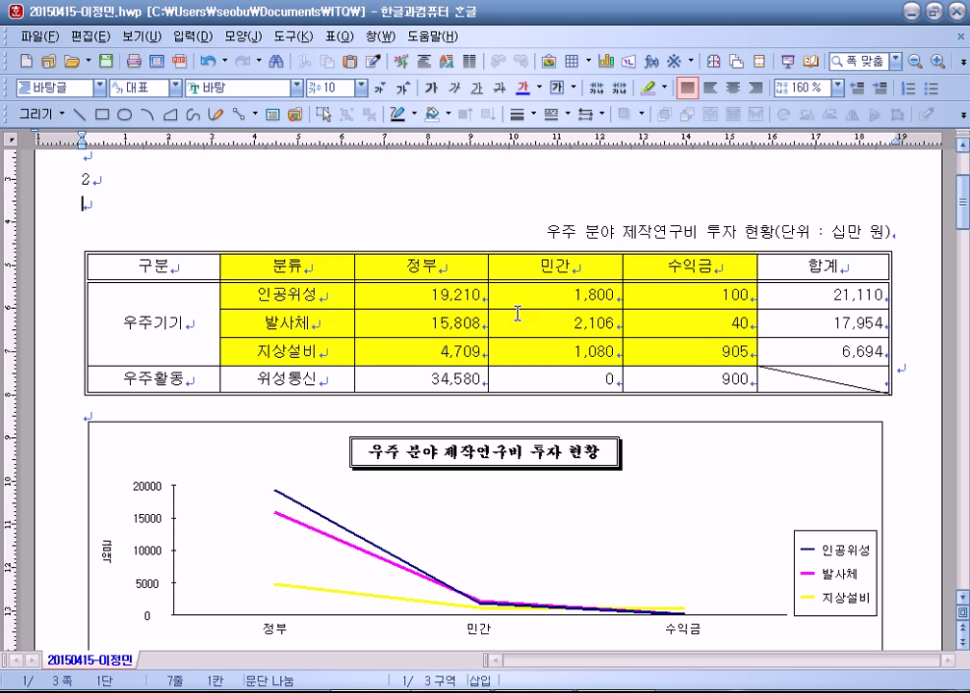
pyautogui.hotkey('ctrl', 'n')
pyautogui.press('t')
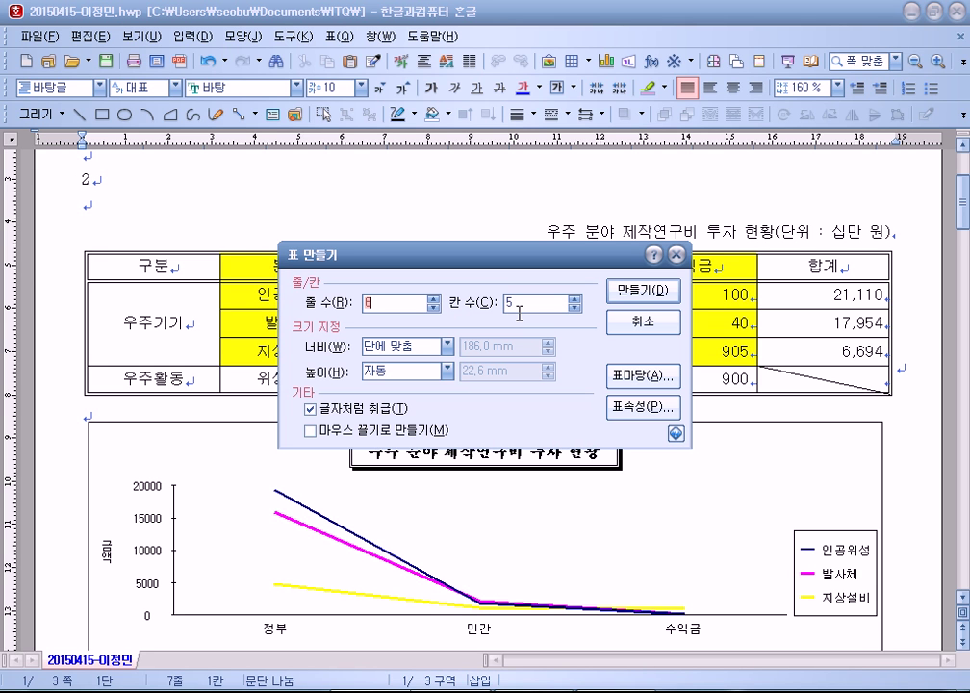
pyautogui.write('5')
pyautogui.press('Tab')
pyautogui.write('6')
pyautogui.press('alt')
pyautogui.hotkey('alt', 'd')
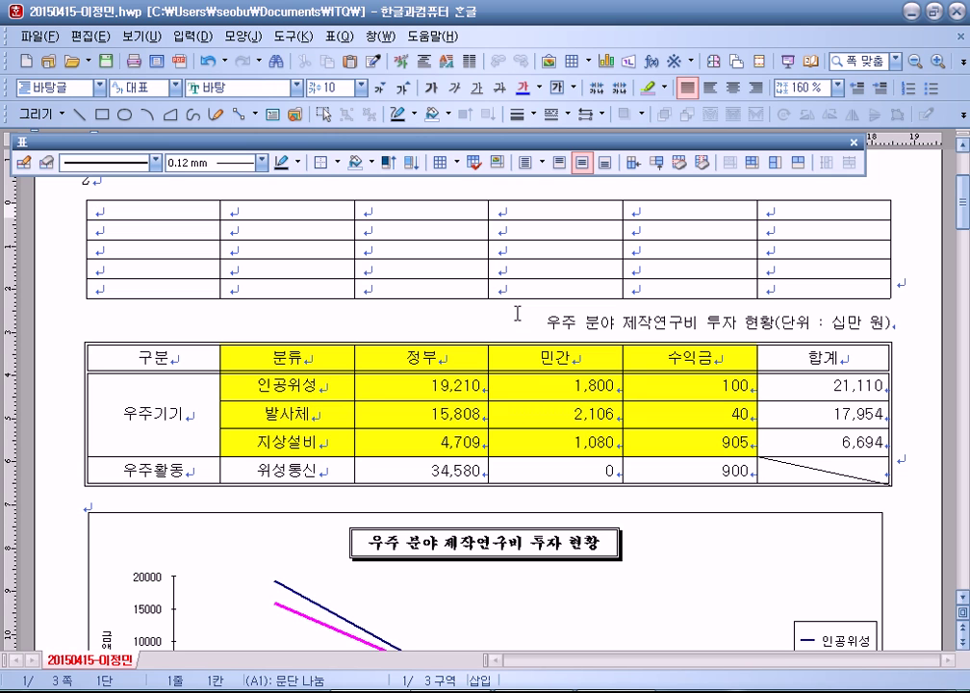
pyautogui.hotkey('shift', 'Escape')
pyautogui.press('Delete')
pyautogui.press('Return')
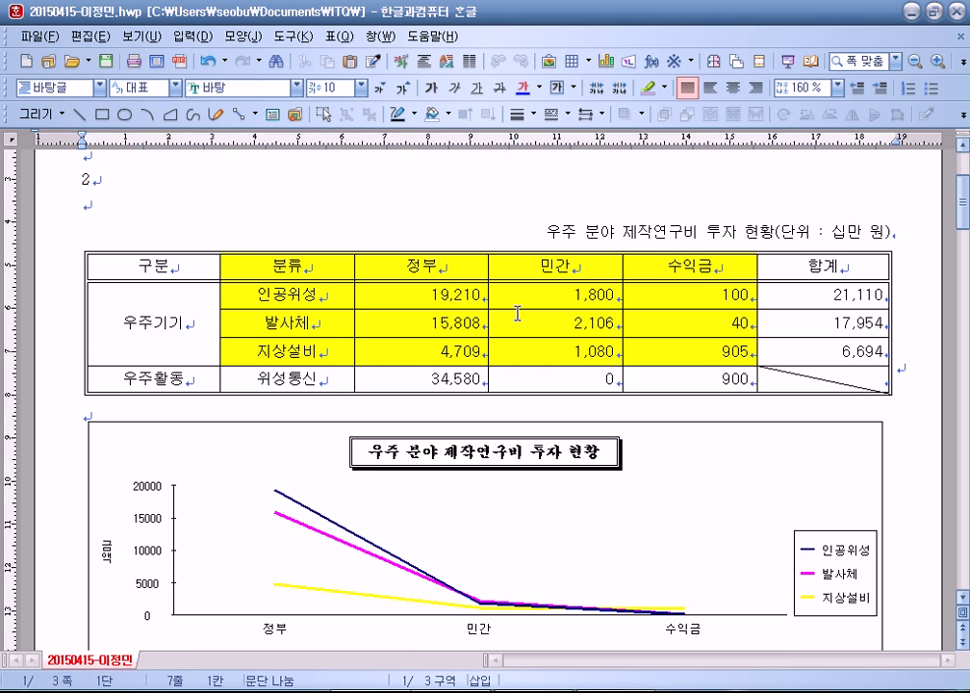
# Step: Insert the 5×6 table again via 표 > 표 만들기, undo it, and delete the empty line
pyautogui.click(337, 36)
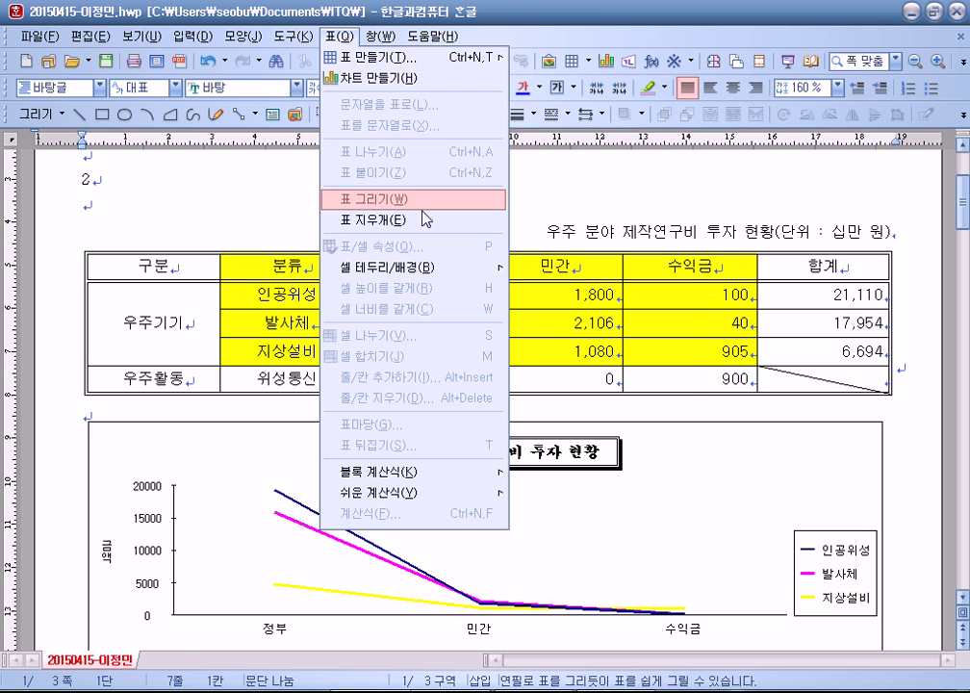
pyautogui.click(371, 56)
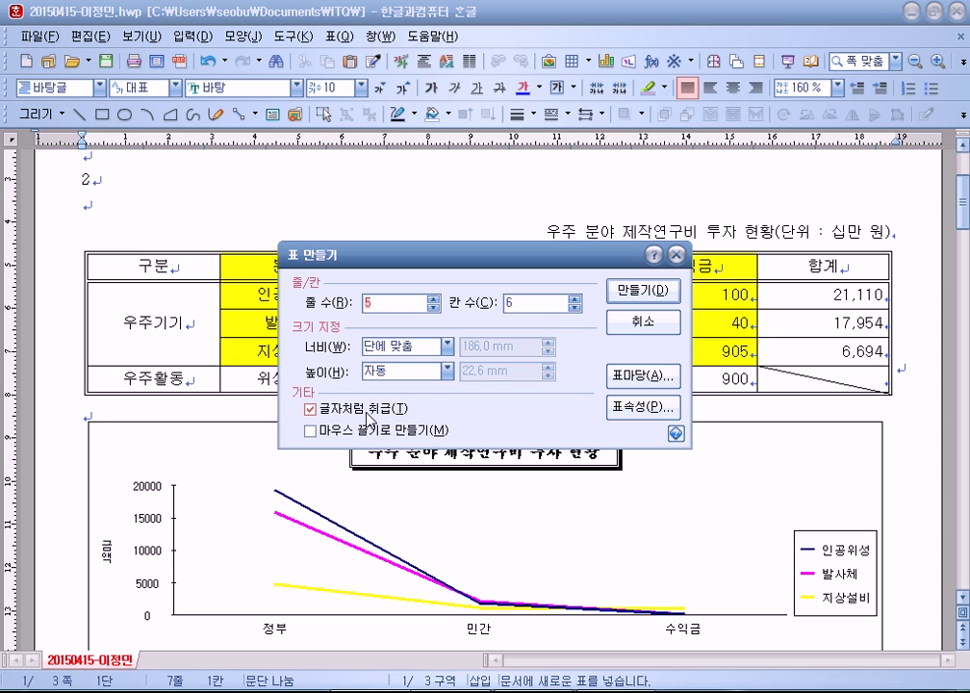
pyautogui.click(658, 289)
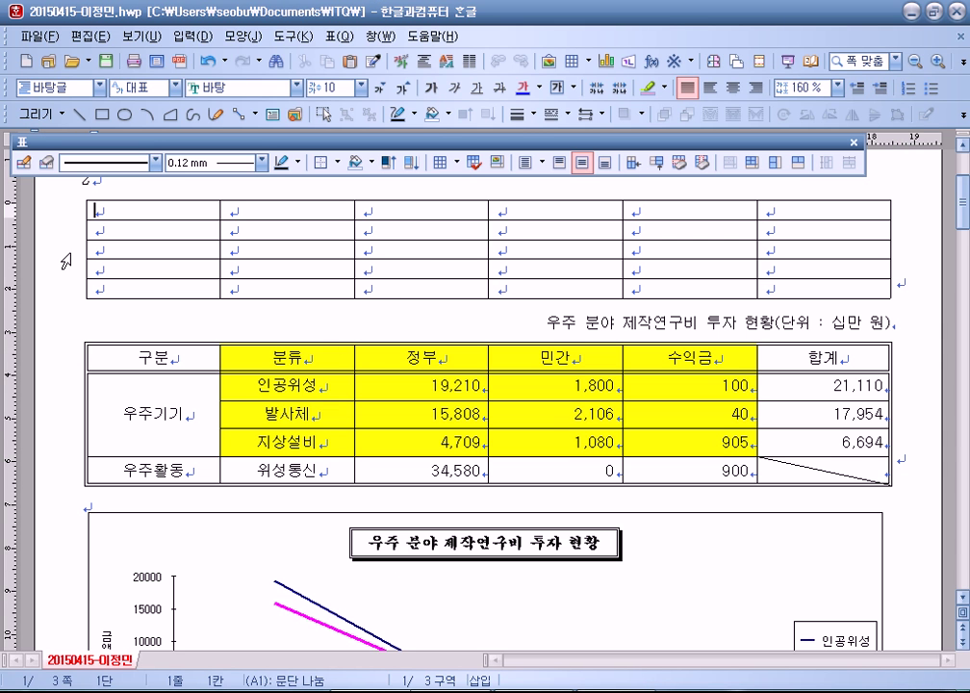
pyautogui.hotkey('ctrl', 'z')
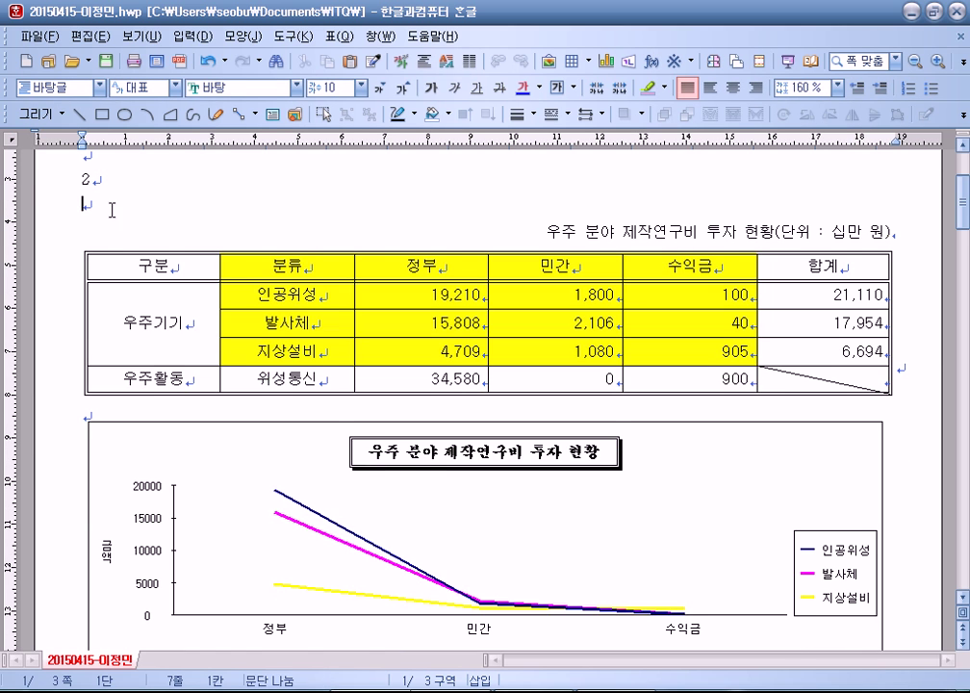
pyautogui.press('Delete')
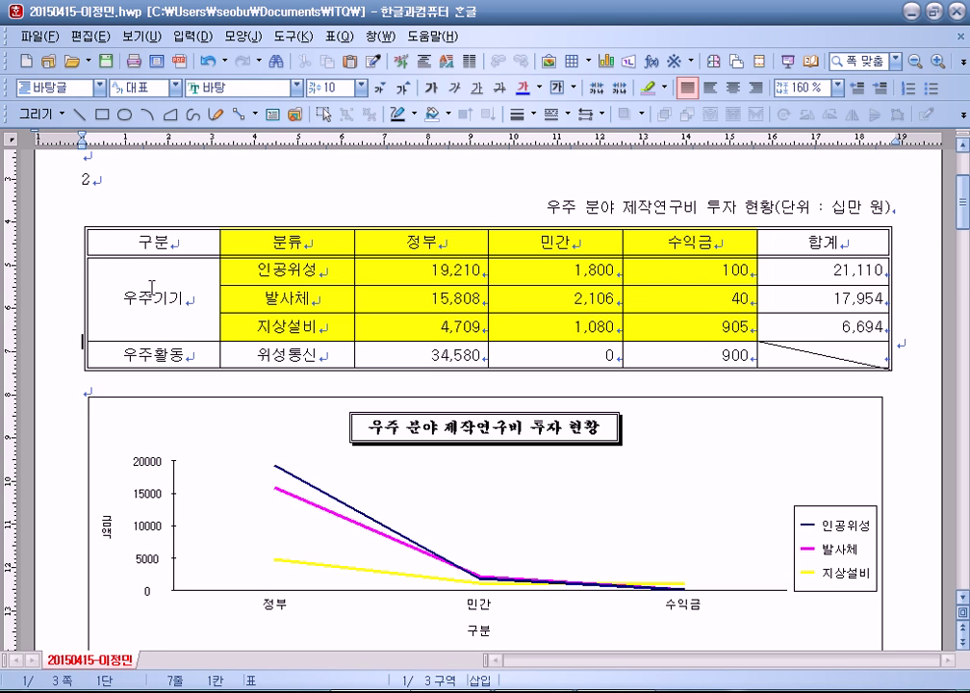
pyautogui.hotkey('alt', 's')
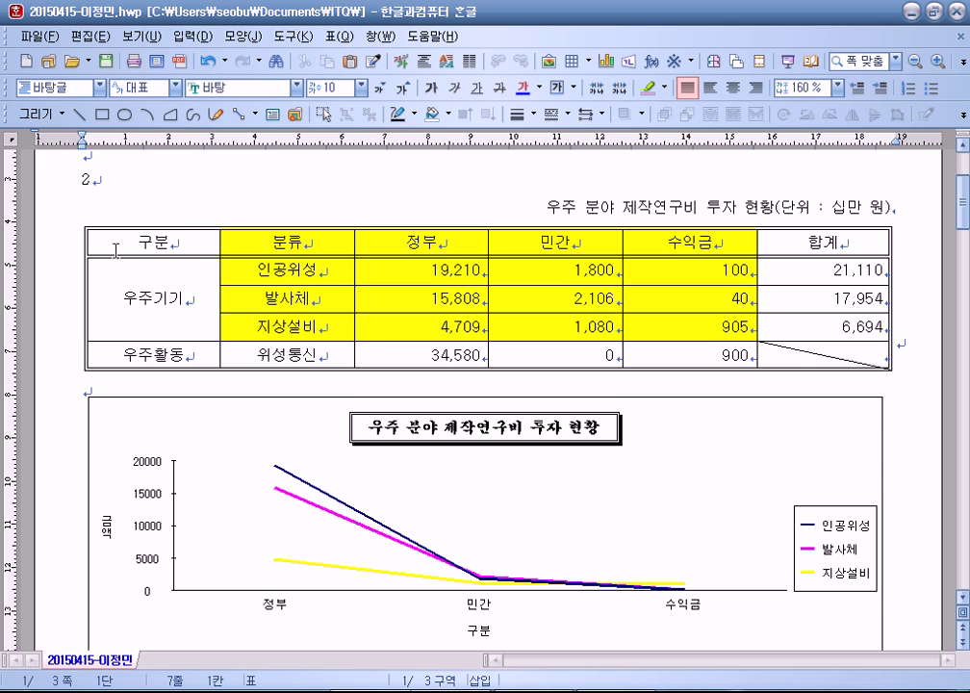
pyautogui.click(201, 242)
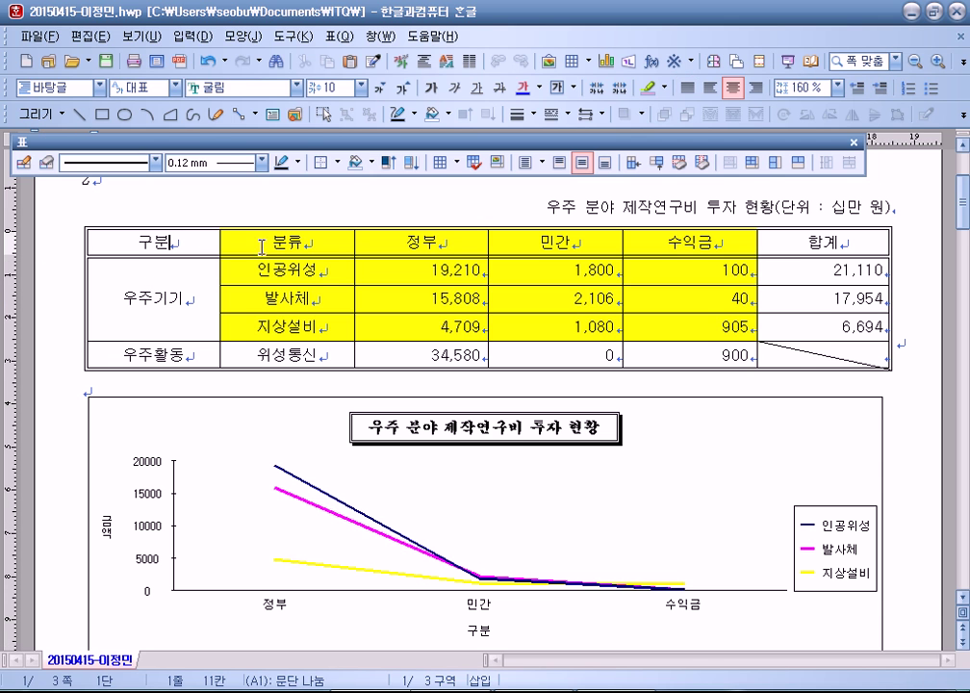
pyautogui.click(193, 37)
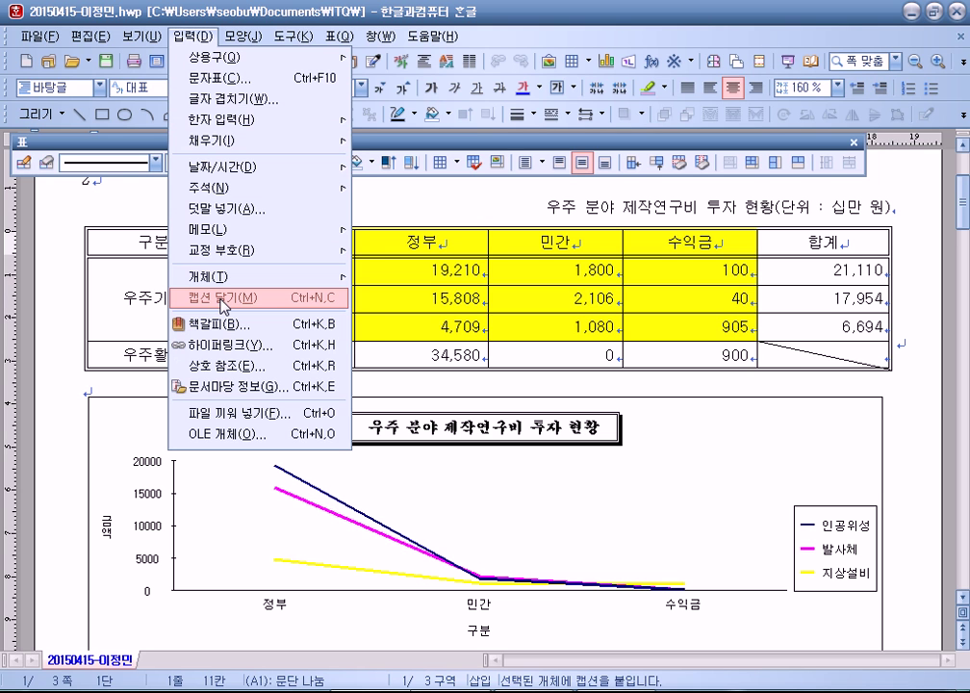
pyautogui.click(130, 391)
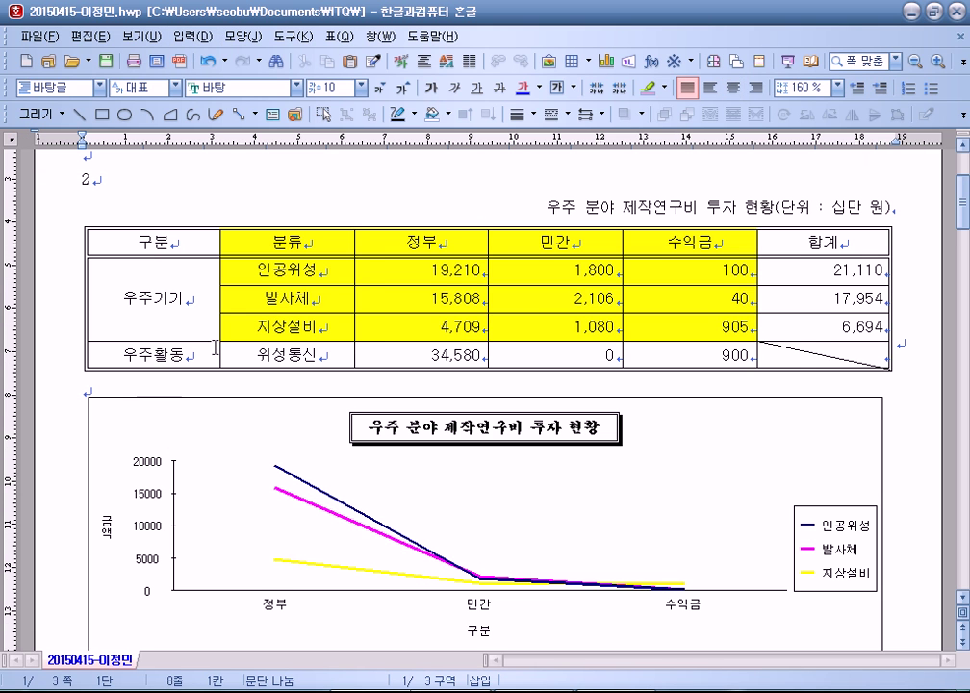
pyautogui.click(578, 235)
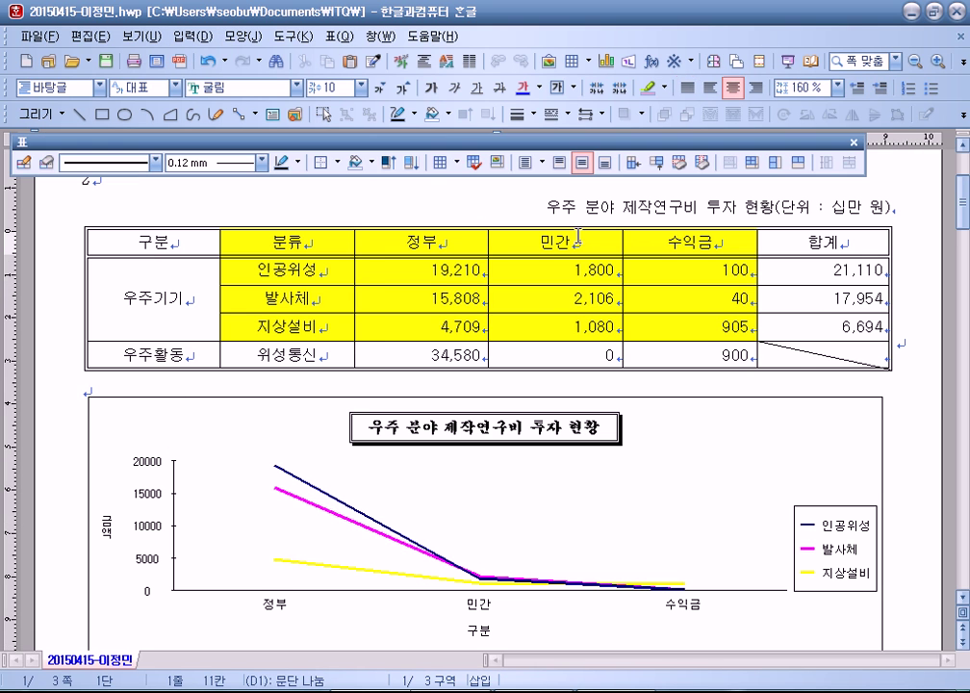
pyautogui.click(336, 36)
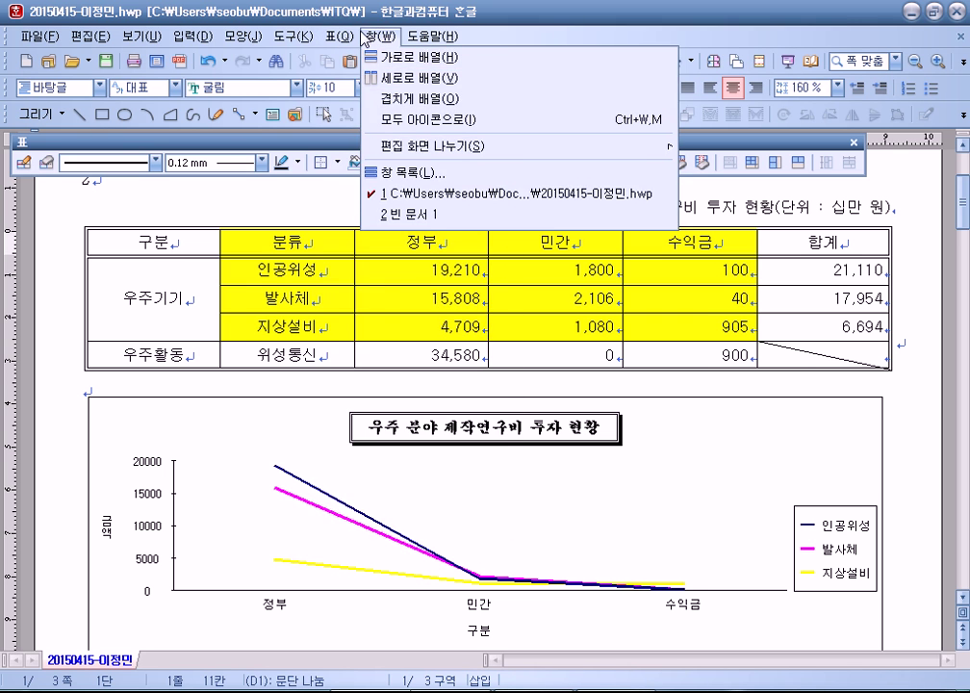
pyautogui.moveTo(339, 36)
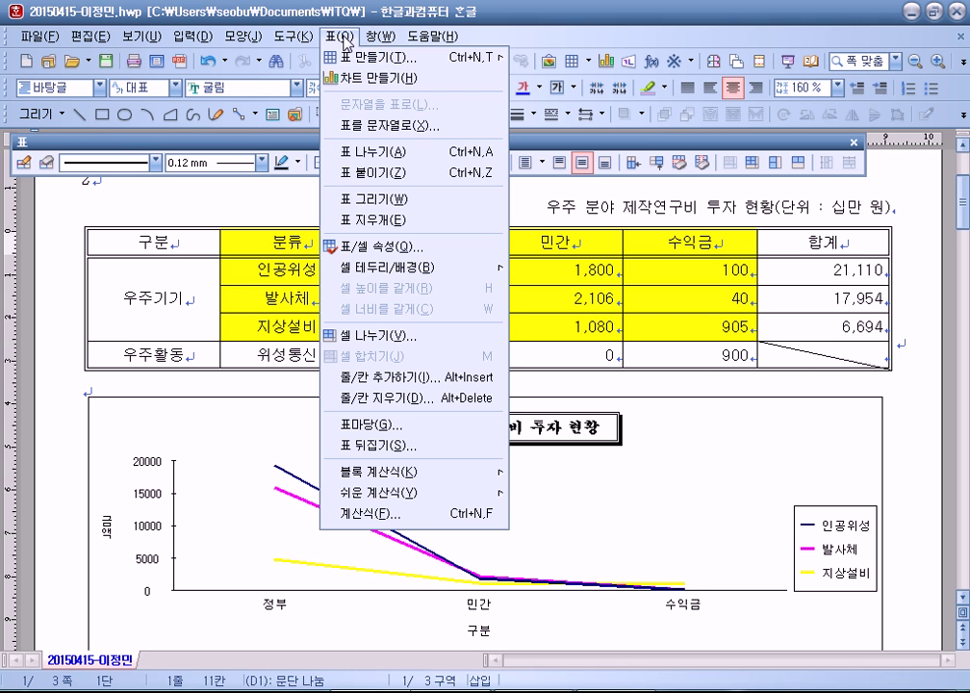
pyautogui.click(346, 248)
pyautogui.click(293, 153)
pyautogui.click(404, 286)
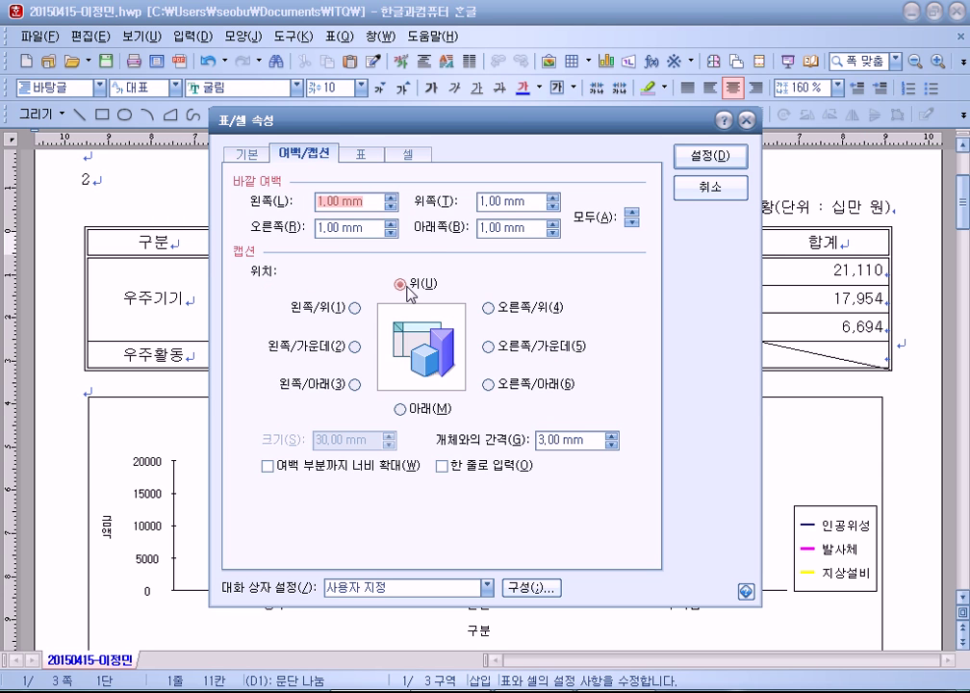
pyautogui.click(712, 191)
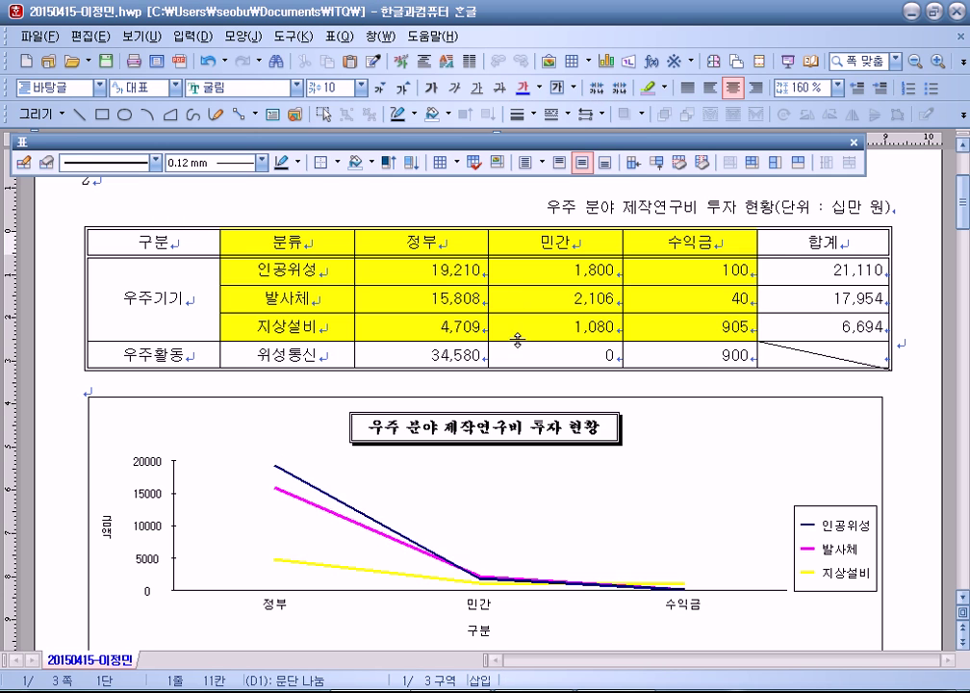
pyautogui.click(537, 207)
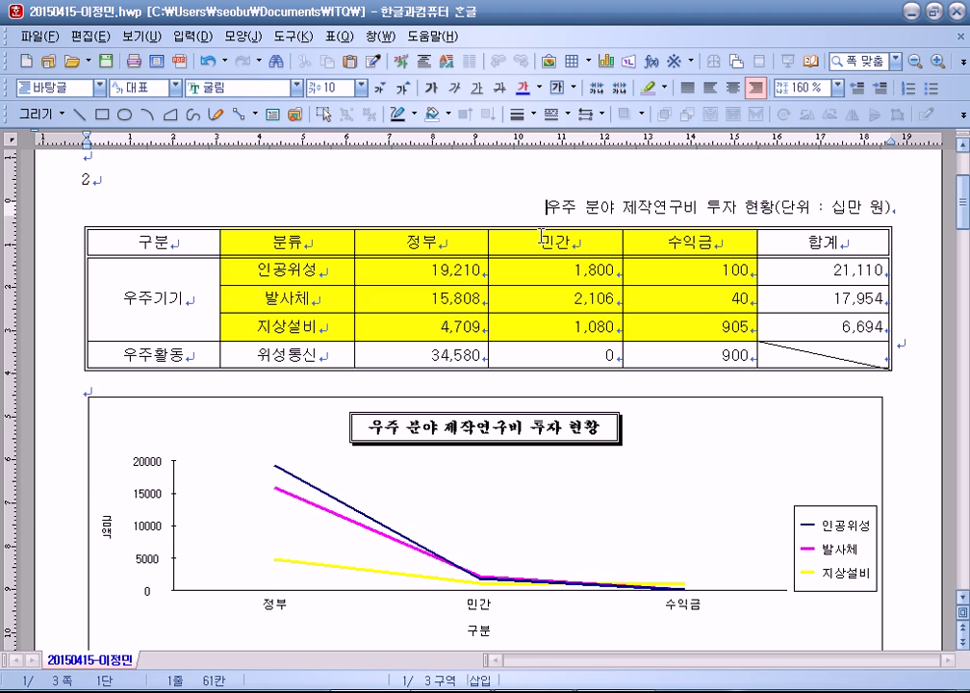
pyautogui.moveTo(546, 206); pyautogui.dragTo(897, 202)
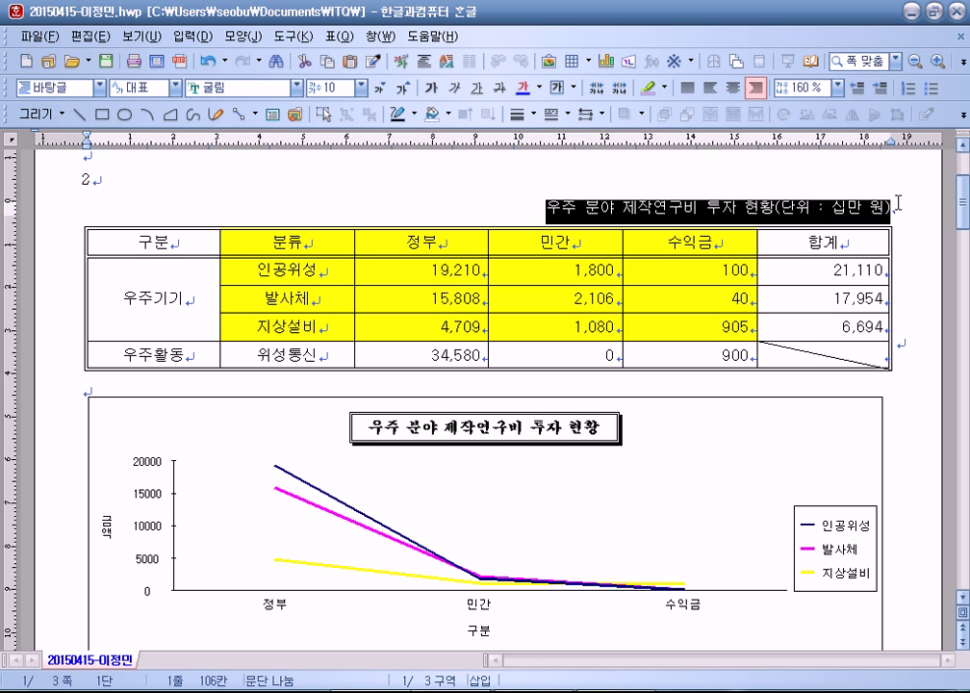
pyautogui.hotkey('shift', 'Escape')
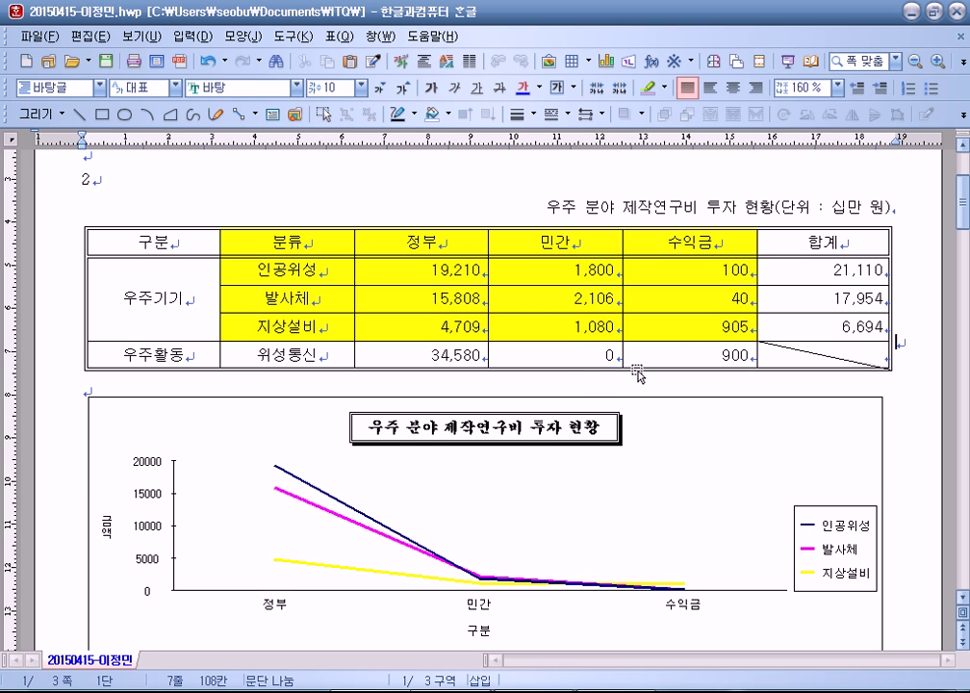
pyautogui.click(565, 352)
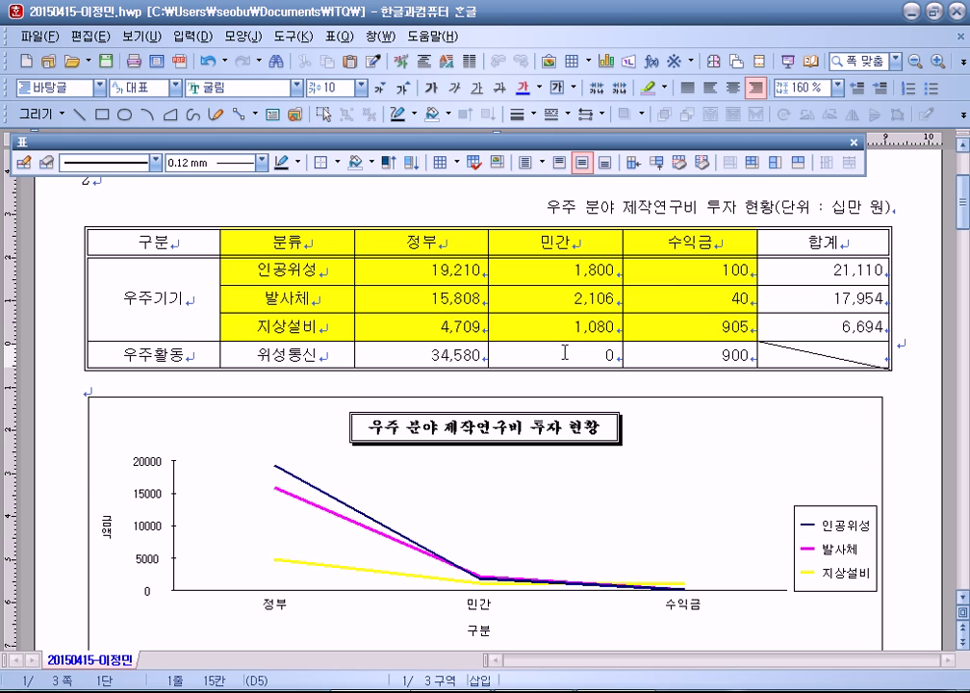
# Step: Delete the existing 합계 values 21,110 to 6,694
pyautogui.moveTo(337, 269); pyautogui.dragTo(796, 328)
pyautogui.click(875, 354)
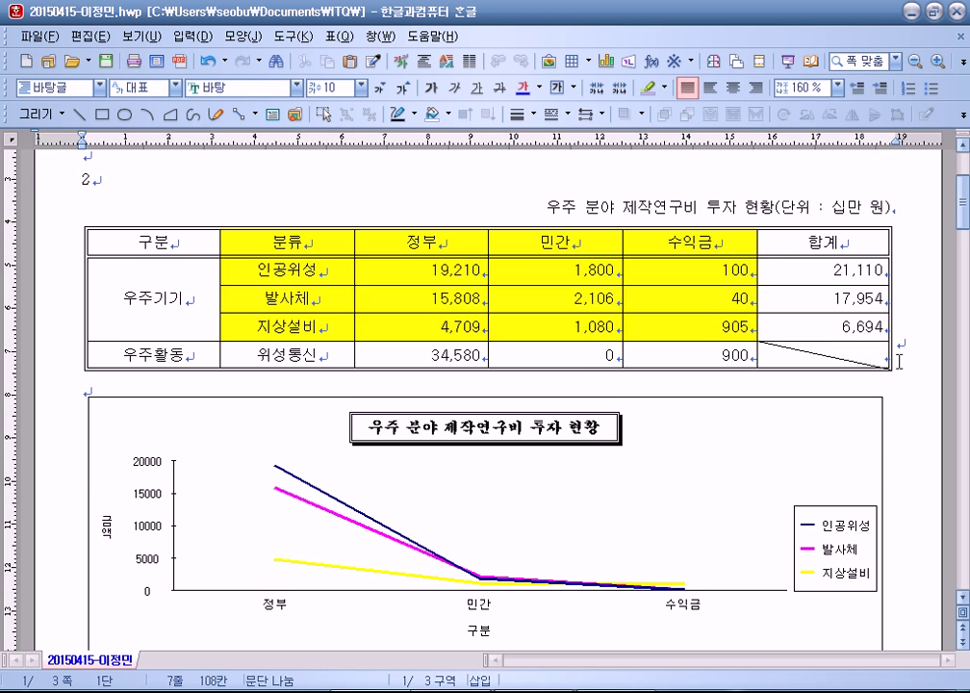
pyautogui.moveTo(814, 271); pyautogui.dragTo(810, 330)
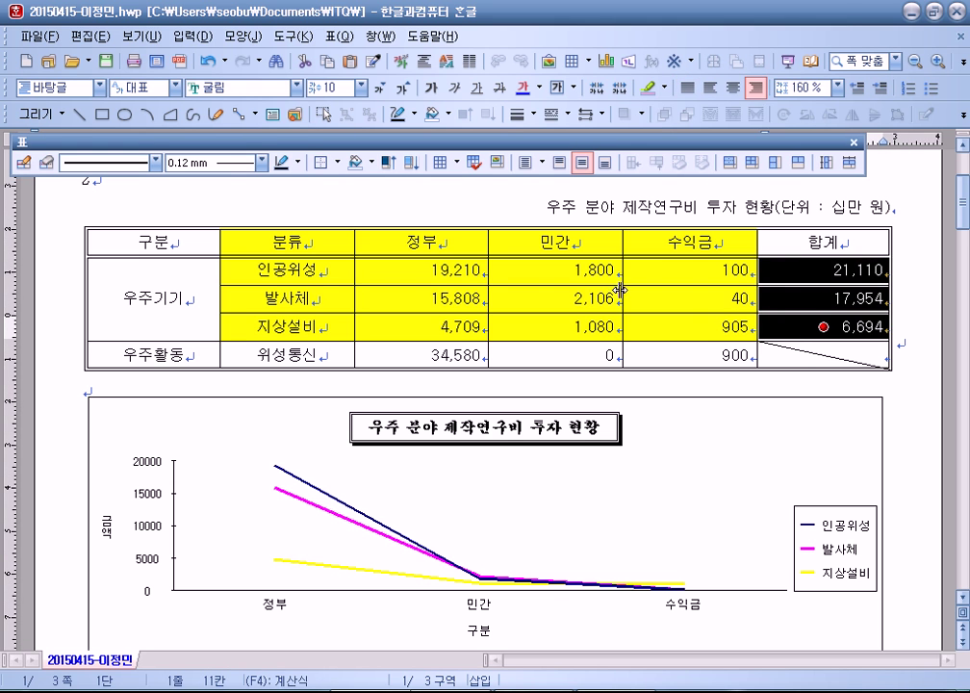
pyautogui.press('Delete')
# Step: Fill 합계 with 블록 합계 formulas (21,110, 17,954, 6,694), then select 분류 through 905
pyautogui.moveTo(289, 270); pyautogui.dragTo(801, 320)
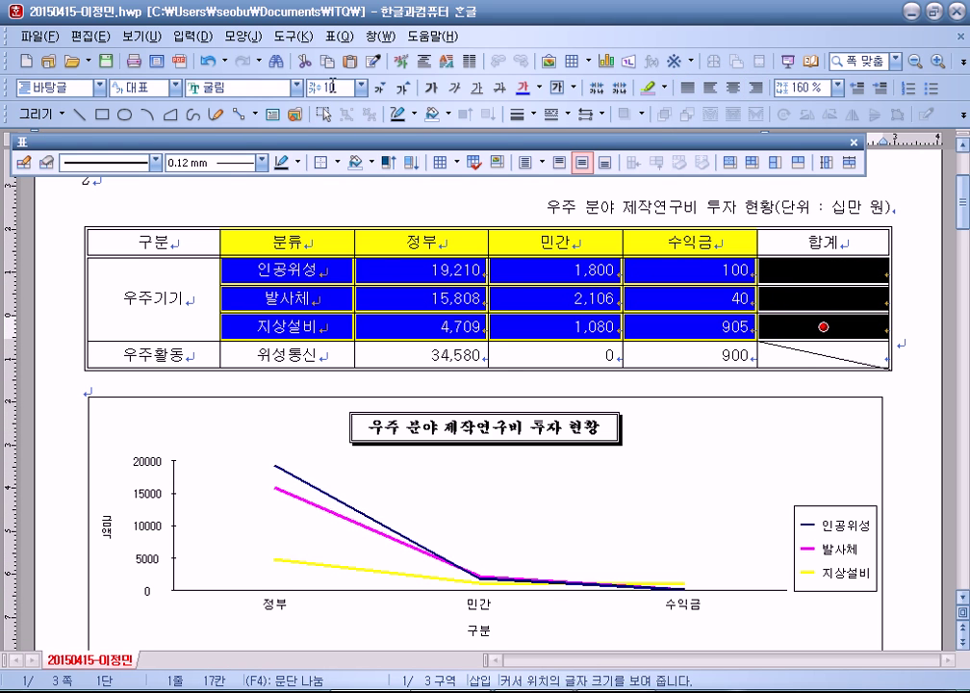
pyautogui.click(343, 36)
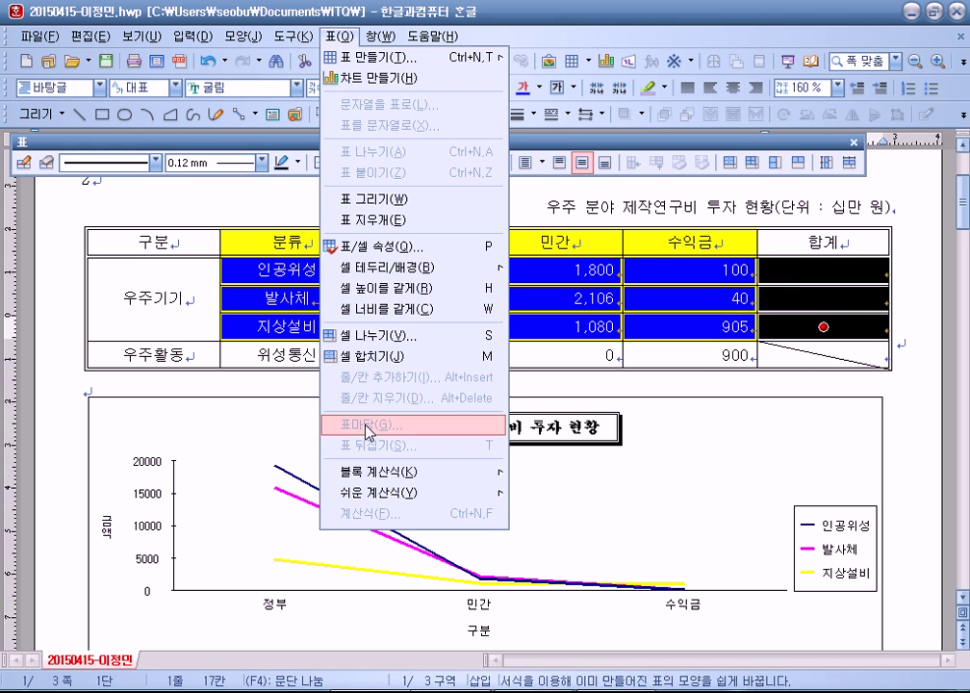
pyautogui.moveTo(429, 476)
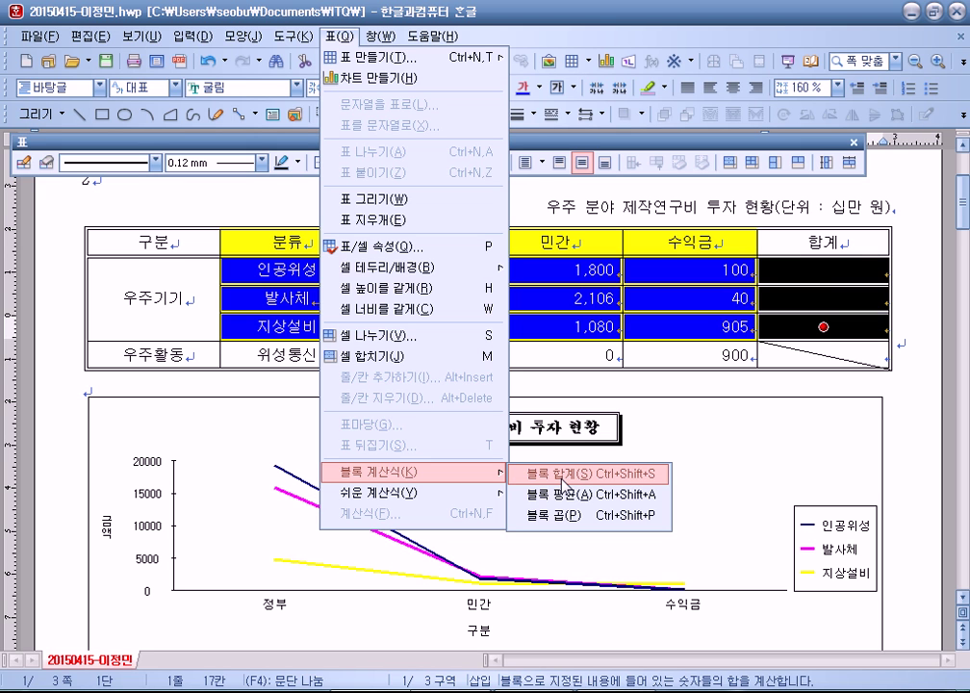
pyautogui.click(563, 481)
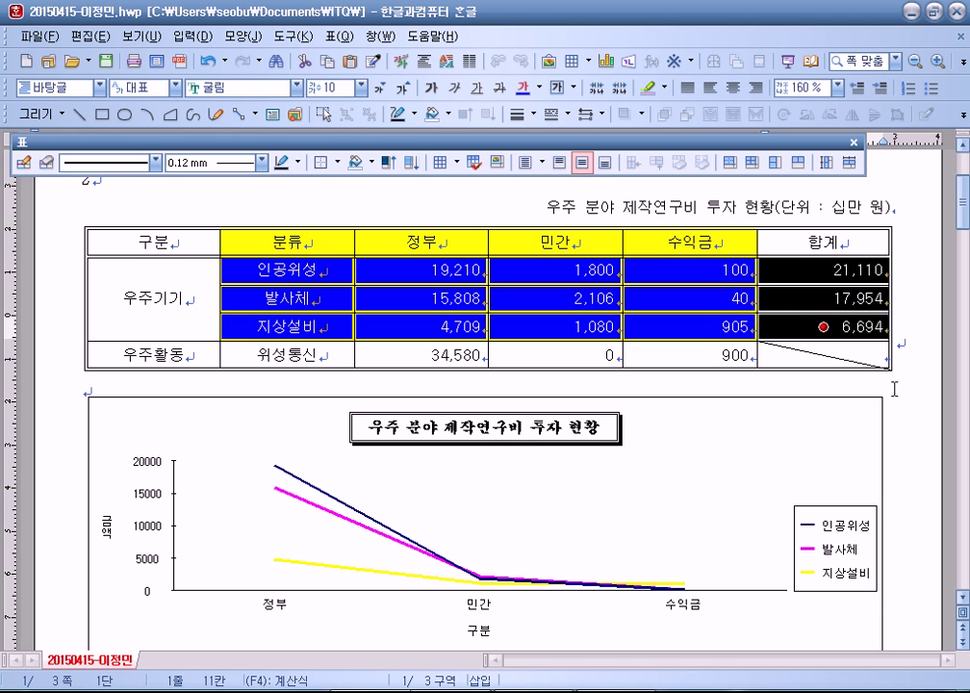
pyautogui.click(870, 366)
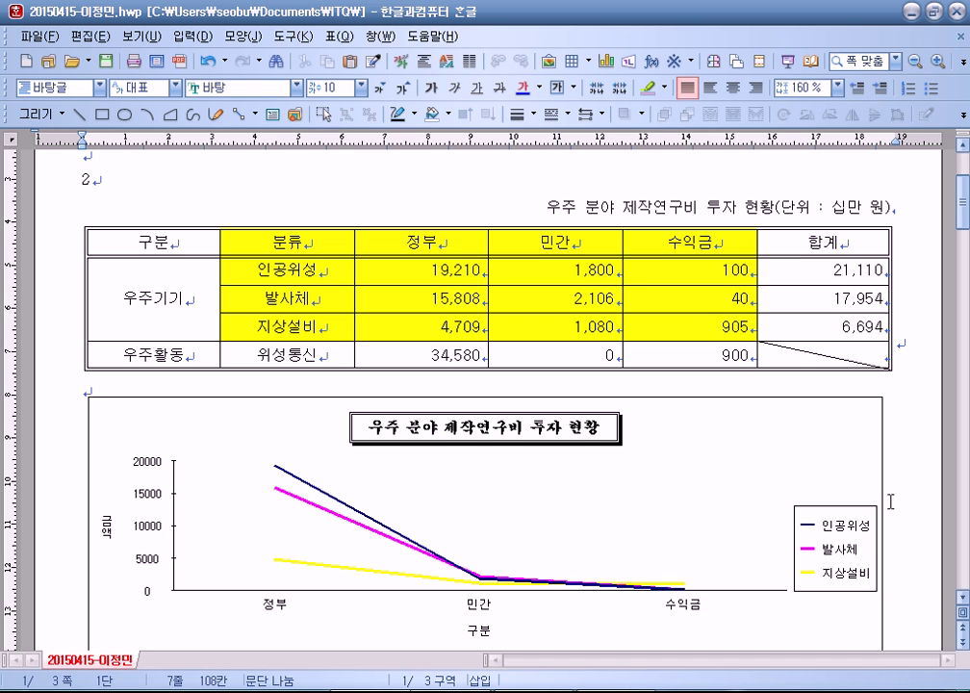
pyautogui.moveTo(320, 239); pyautogui.dragTo(650, 323)
pyautogui.click(344, 37)
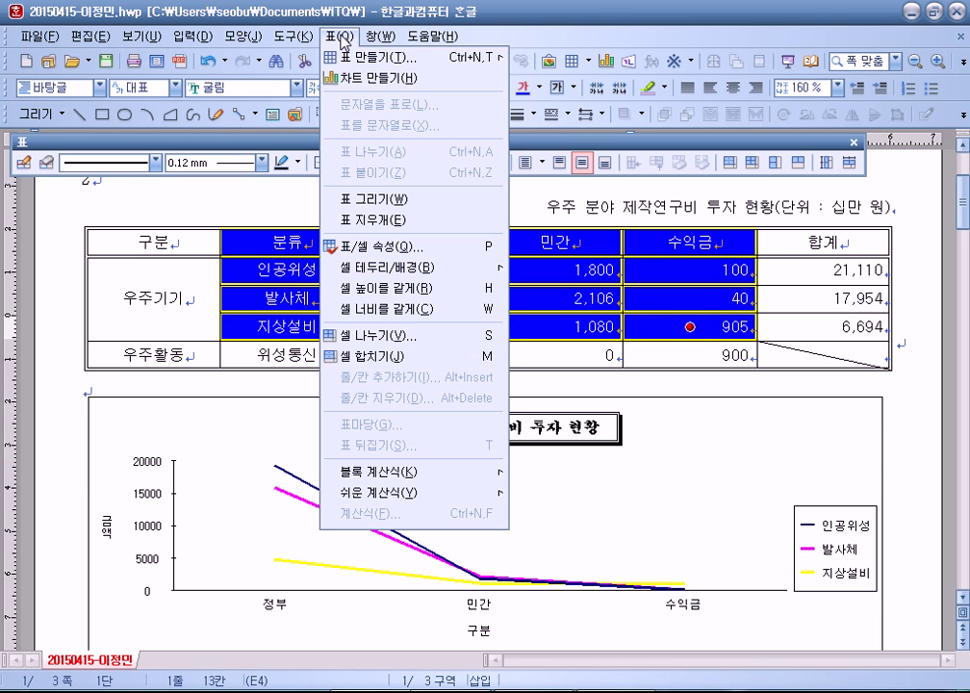
pyautogui.click(377, 78)
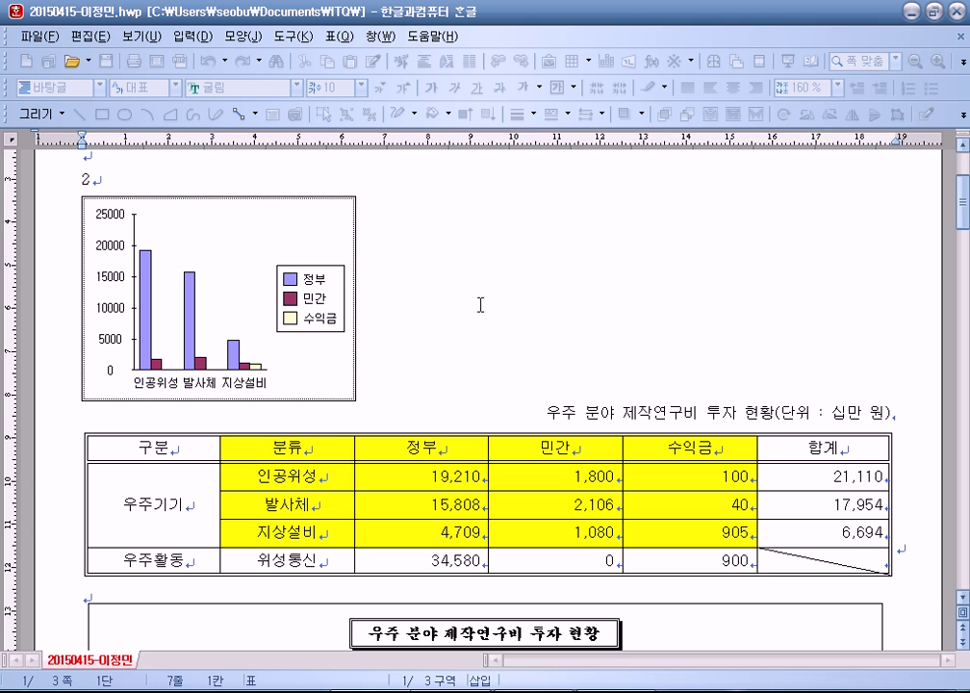
pyautogui.rightClick(258, 224)
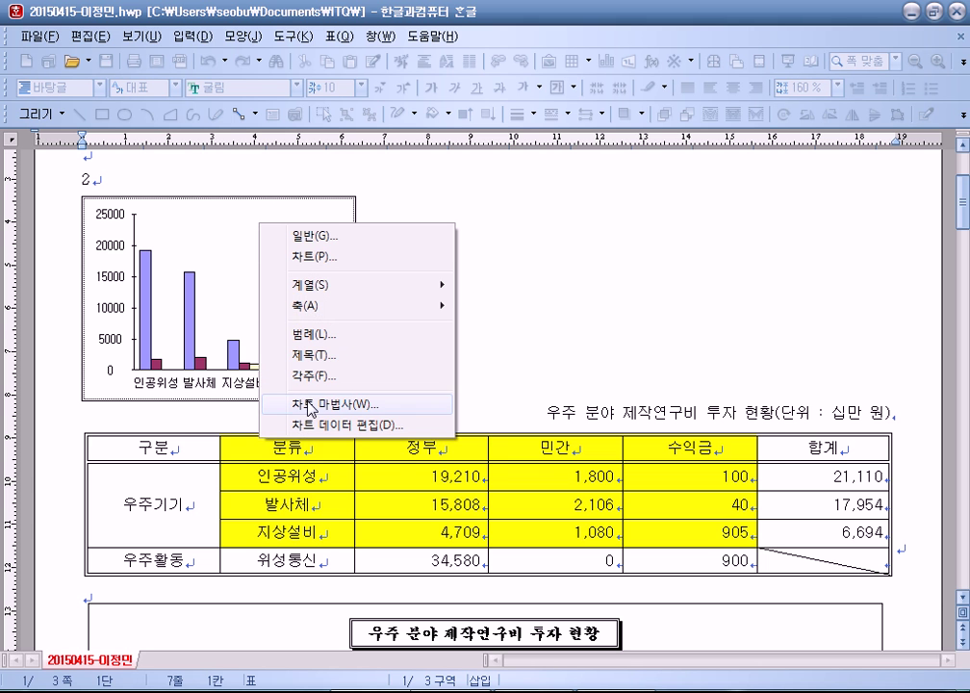
pyautogui.click(318, 402)
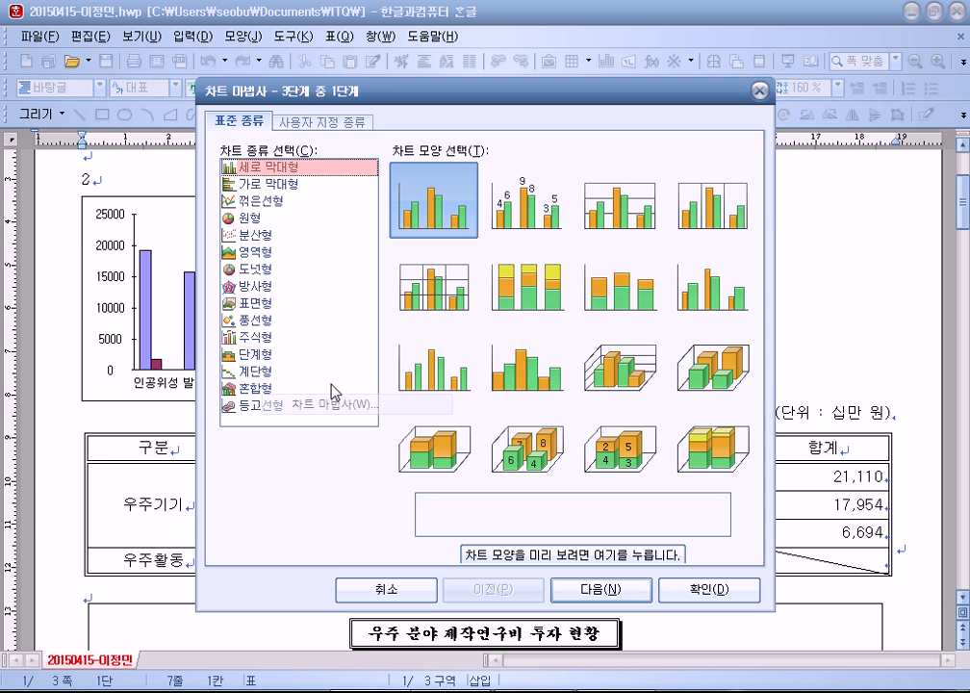
pyautogui.click(260, 185)
pyautogui.click(258, 251)
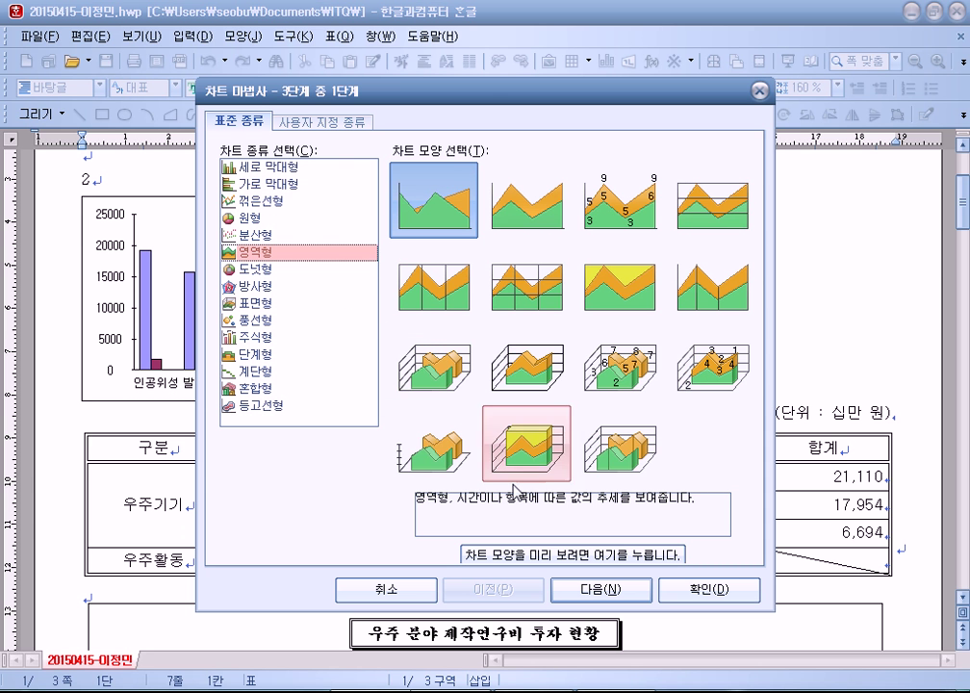
pyautogui.click(613, 588)
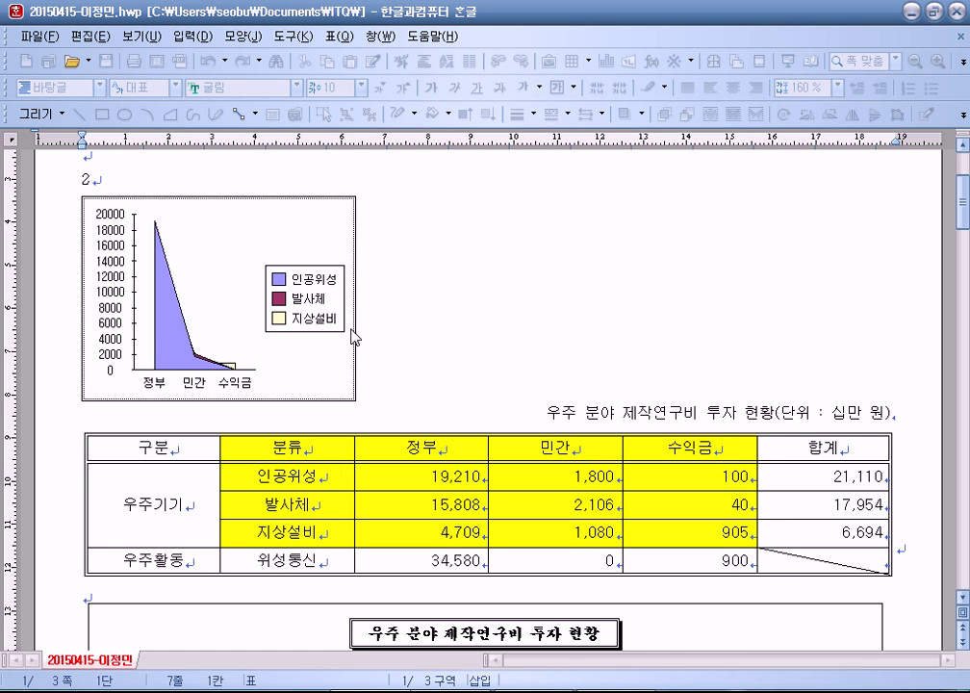
pyautogui.click(522, 338)
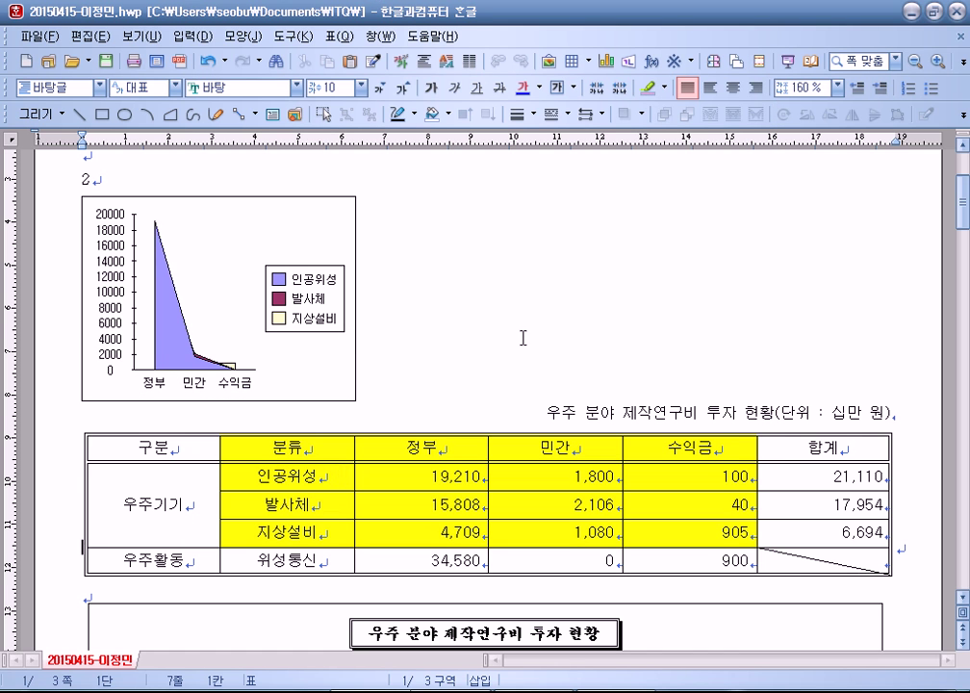
pyautogui.click(310, 354)
pyautogui.moveTo(359, 300); pyautogui.dragTo(866, 305)
pyautogui.rightClick(458, 266)
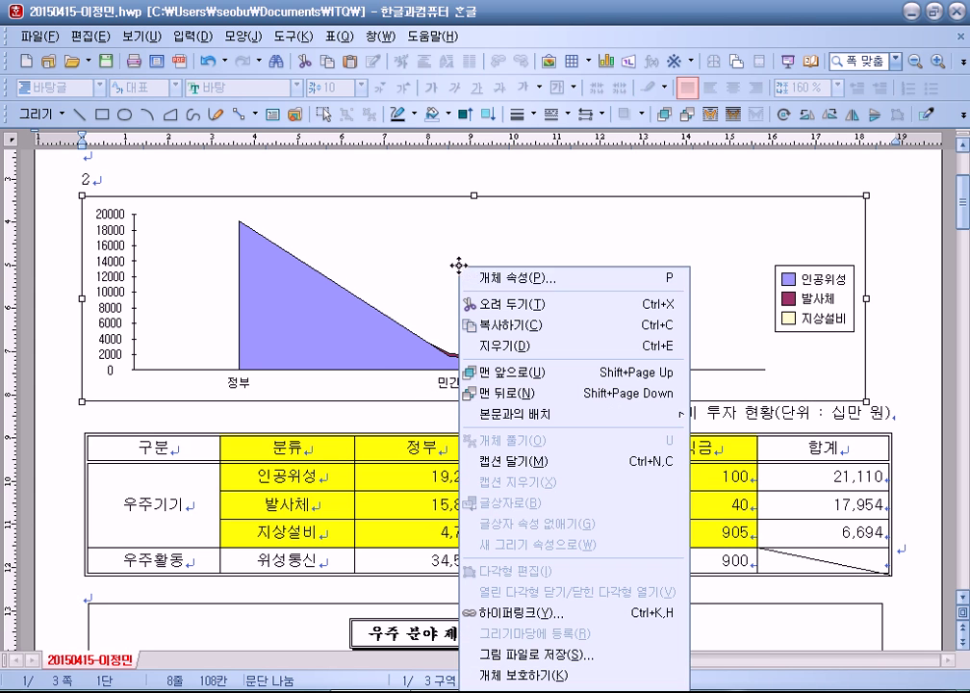
pyautogui.click(381, 364)
pyautogui.moveTo(382, 403); pyautogui.dragTo(390, 470)
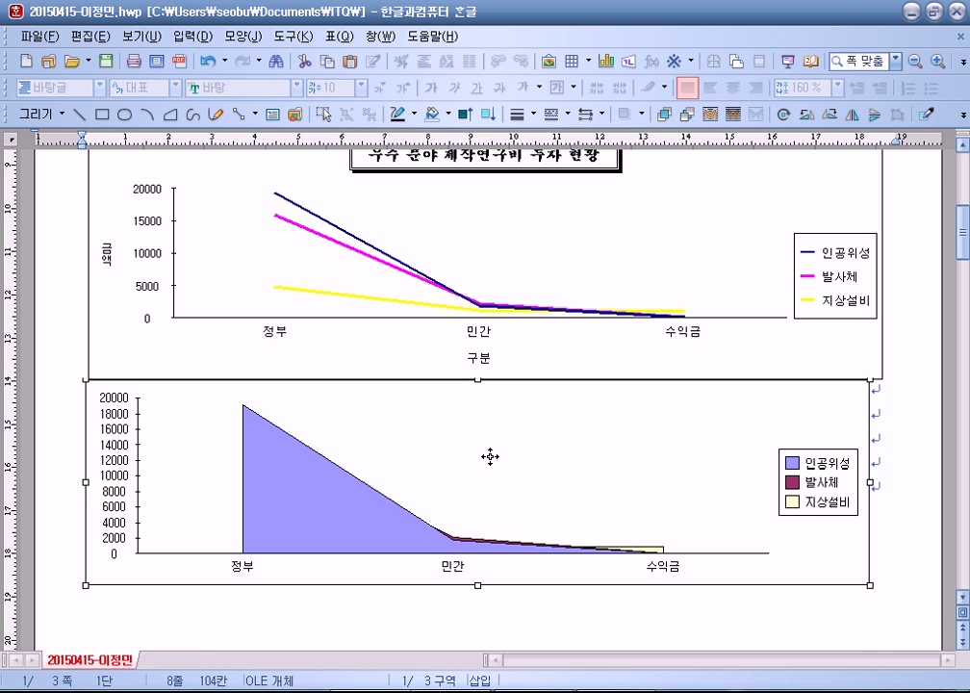
pyautogui.click(424, 596)
pyautogui.hotkey('ctrl', 'z')
pyautogui.hotkey('ctrl', 'z')
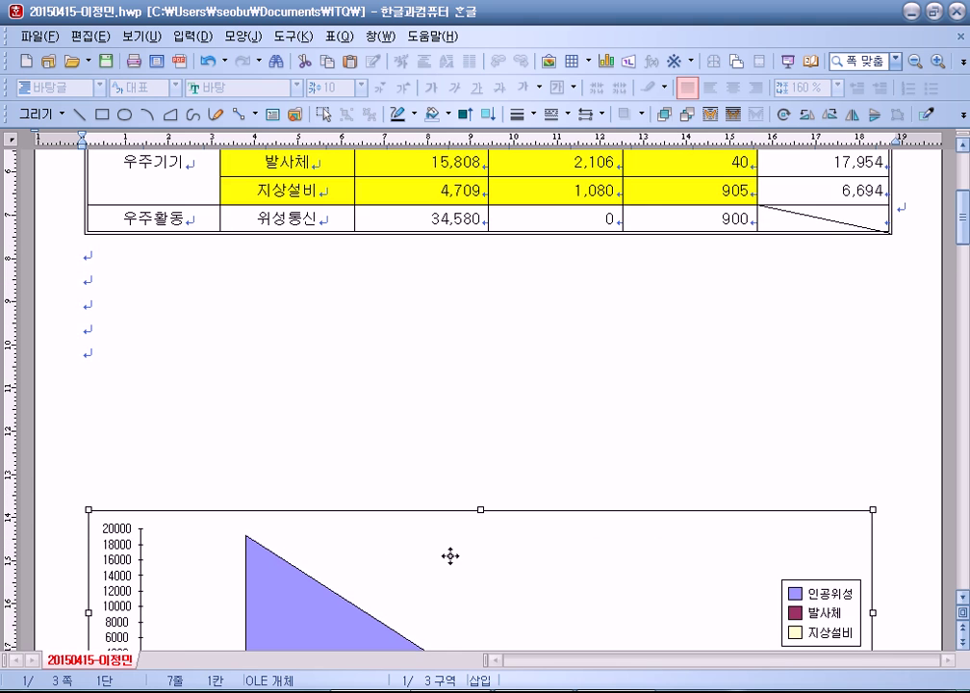
pyautogui.hotkey('ctrl', 'z')
pyautogui.click(456, 415)
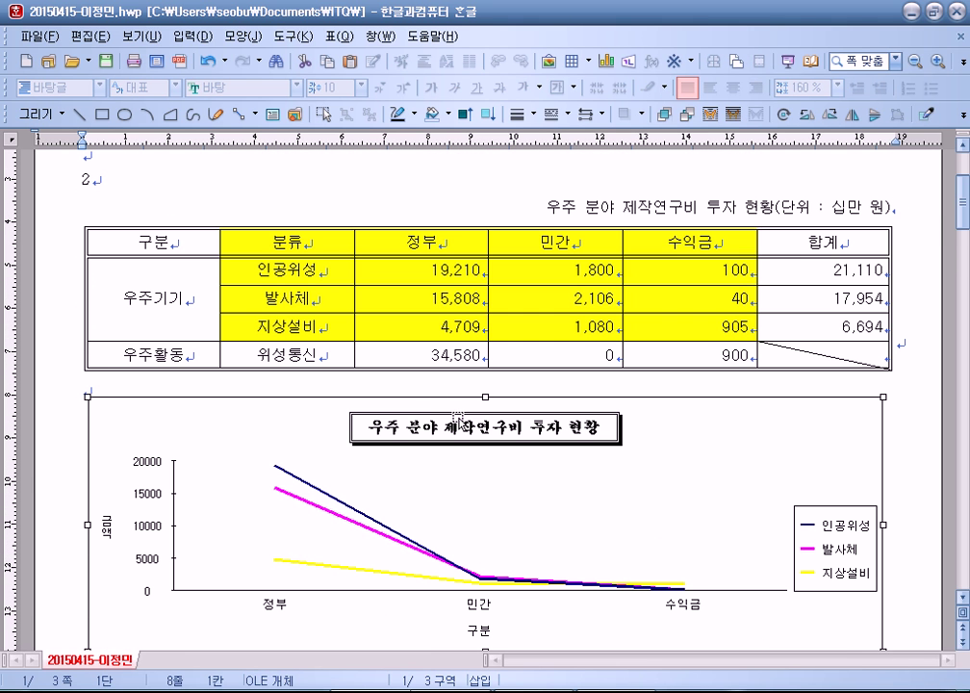
# Step: Review the chart title's font and background, keeping its double-line border
pyautogui.click(484, 423)
pyautogui.doubleClick(484, 423)
pyautogui.click(344, 165)
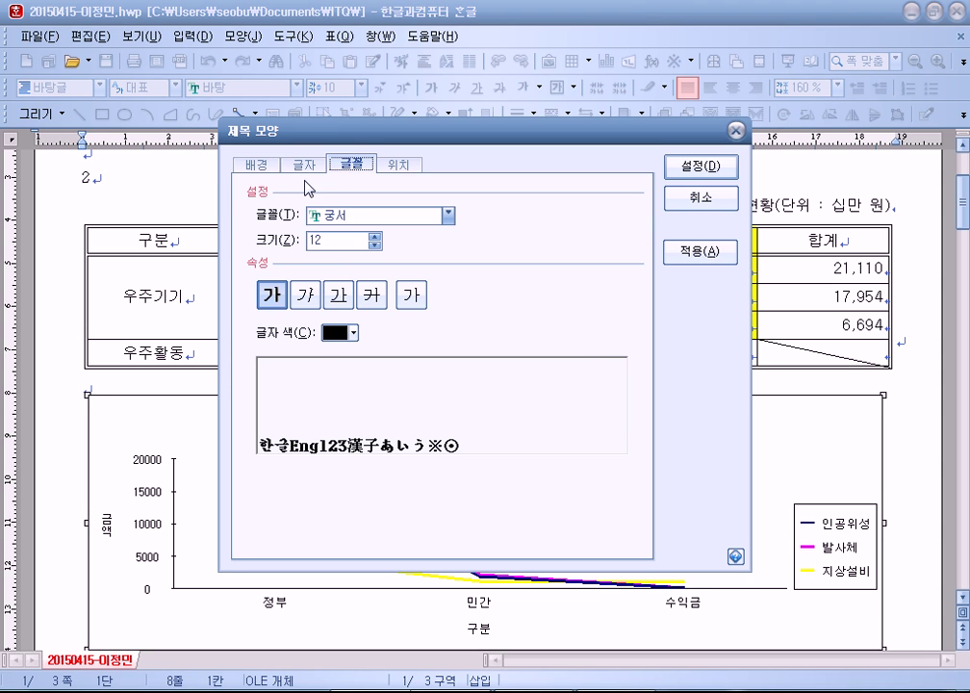
pyautogui.click(256, 165)
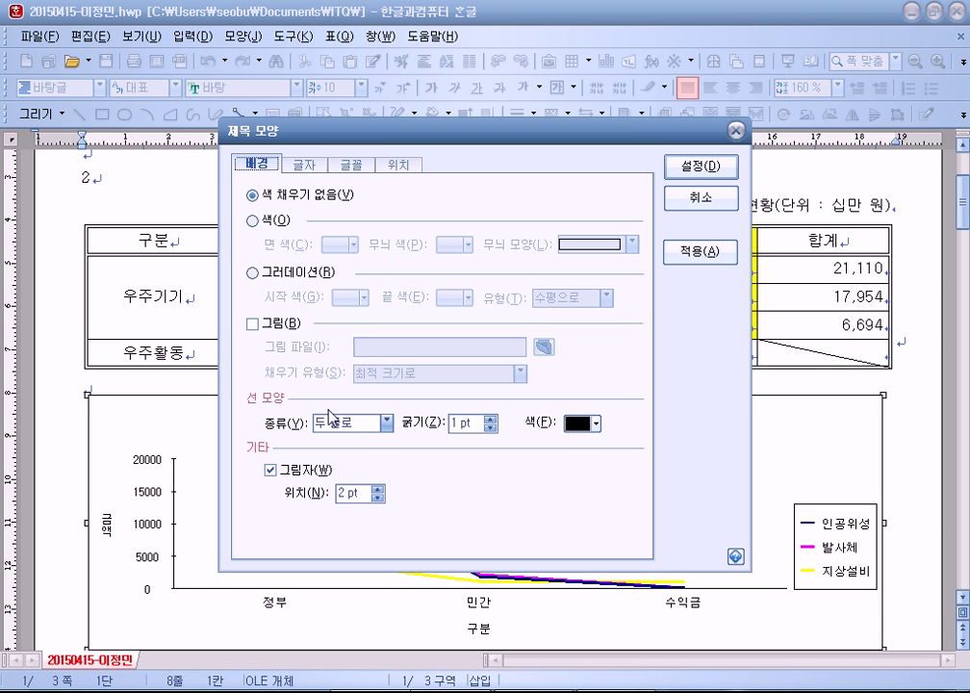
pyautogui.click(352, 424)
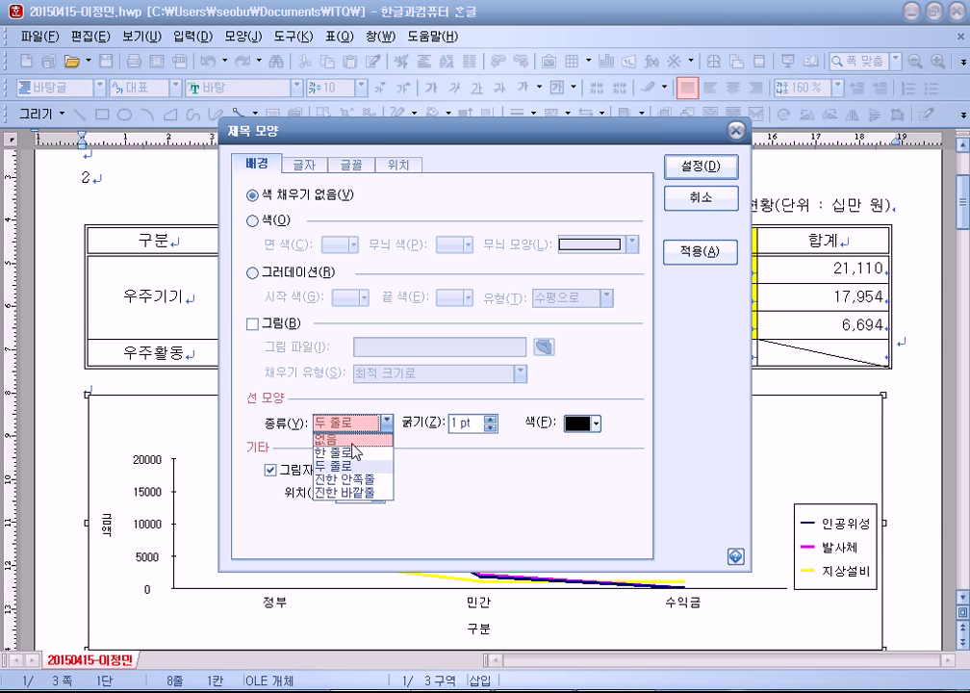
pyautogui.click(494, 504)
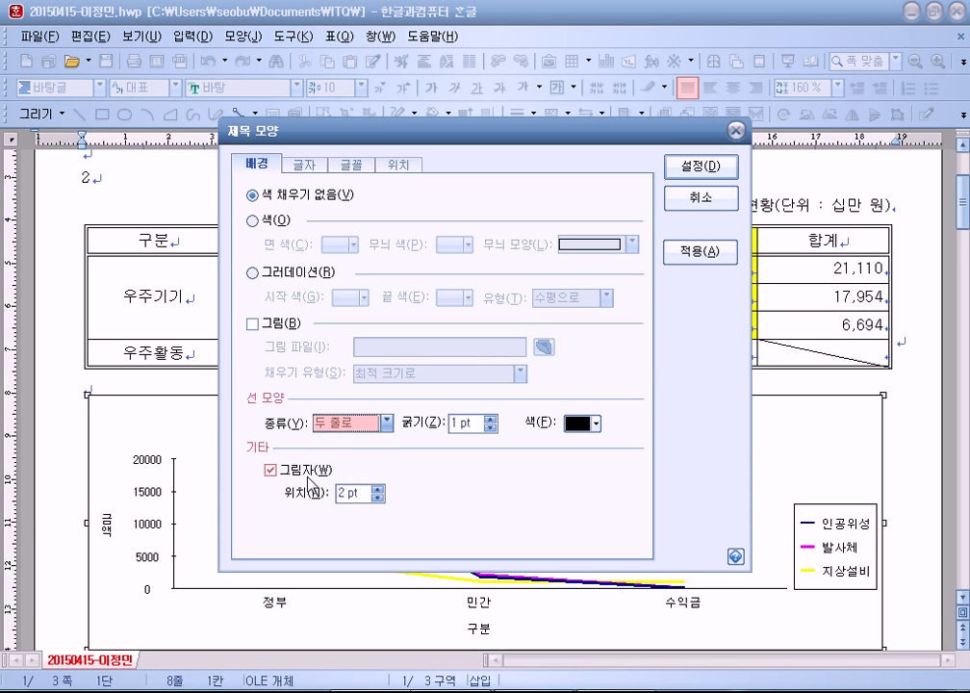
pyautogui.click(701, 166)
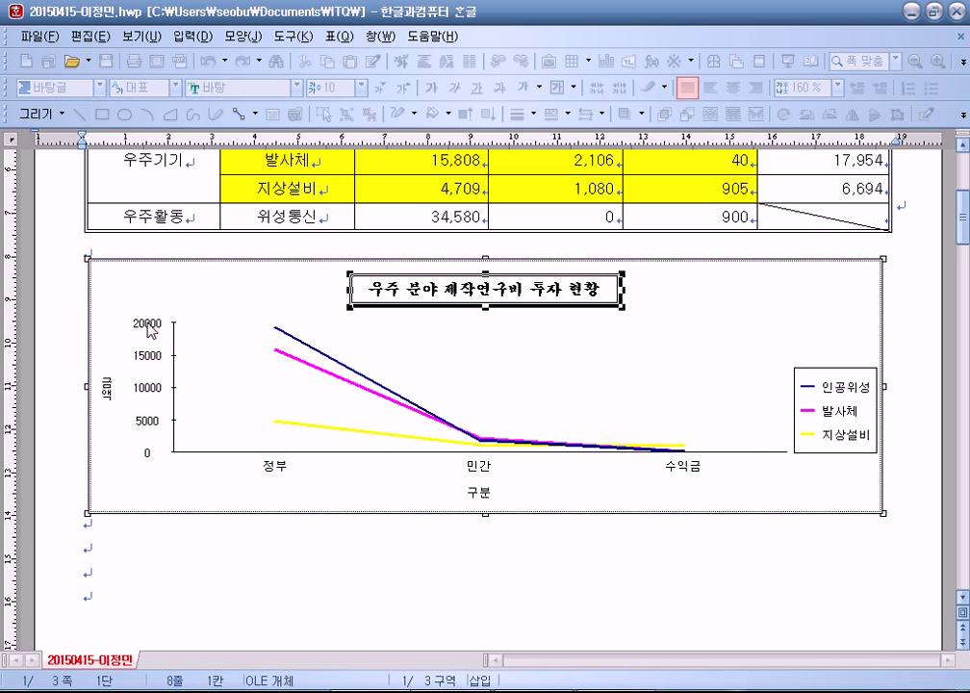
# Step: Inspect the vertical axis labels and 금액 axis title formatting, leaving them unchanged
pyautogui.doubleClick(147, 323)
pyautogui.click(351, 165)
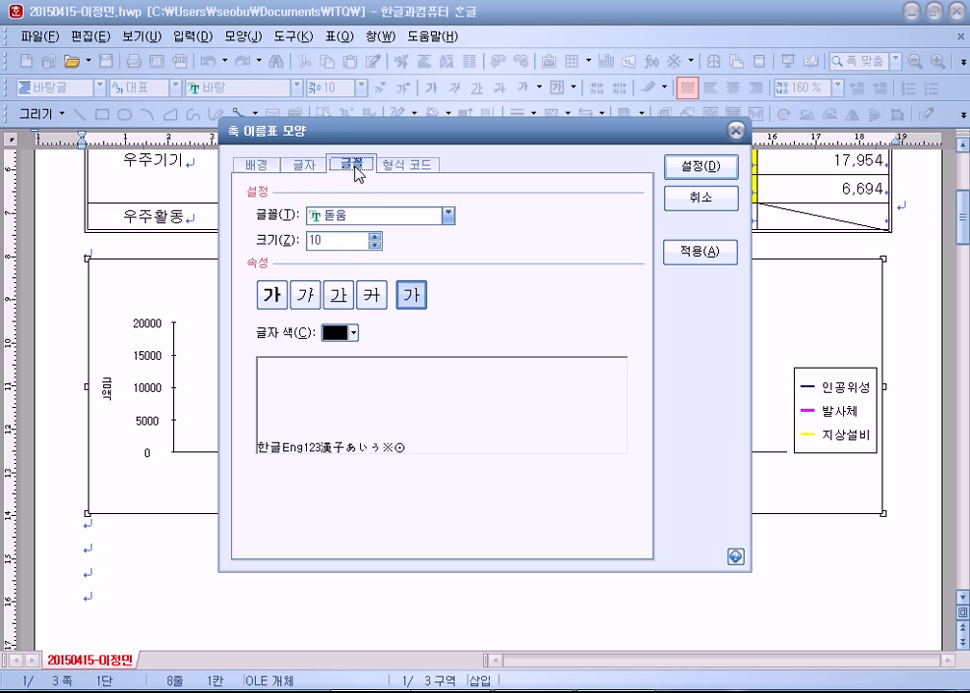
pyautogui.click(684, 199)
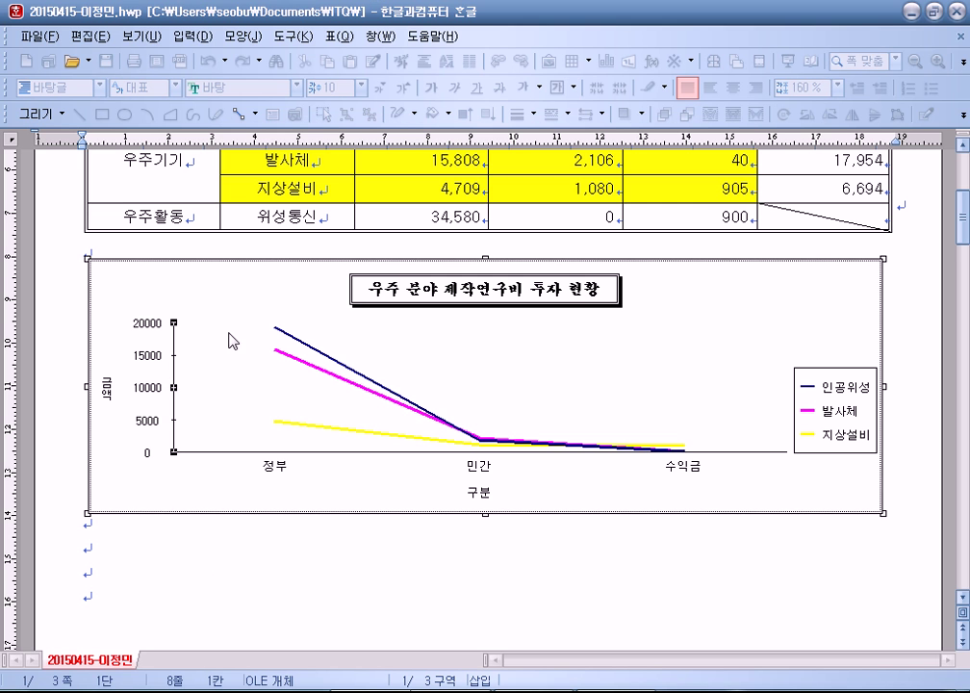
pyautogui.doubleClick(108, 396)
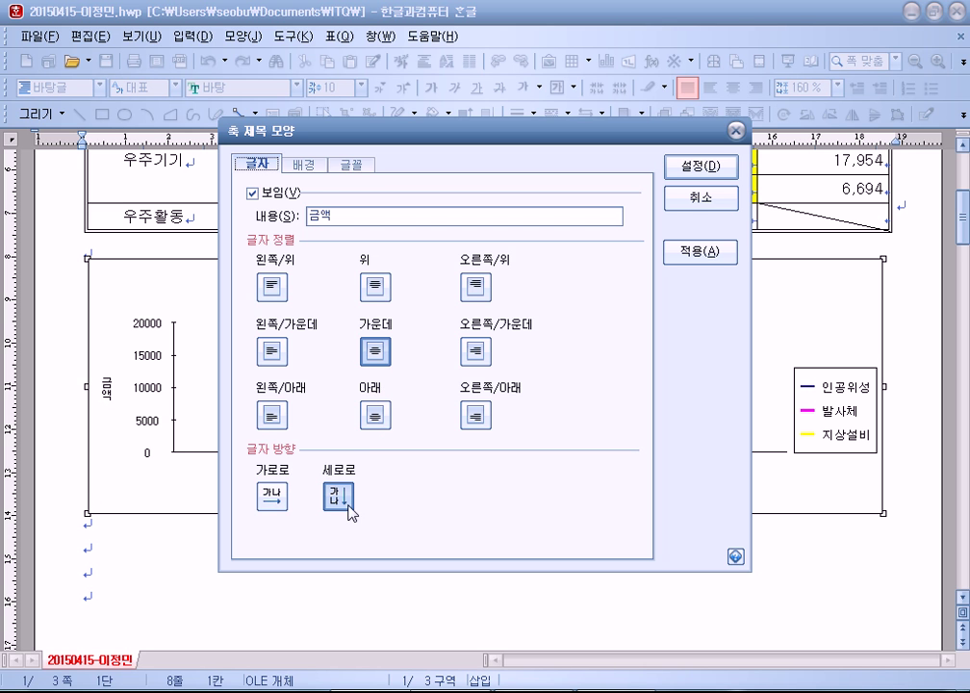
pyautogui.click(310, 165)
pyautogui.click(358, 165)
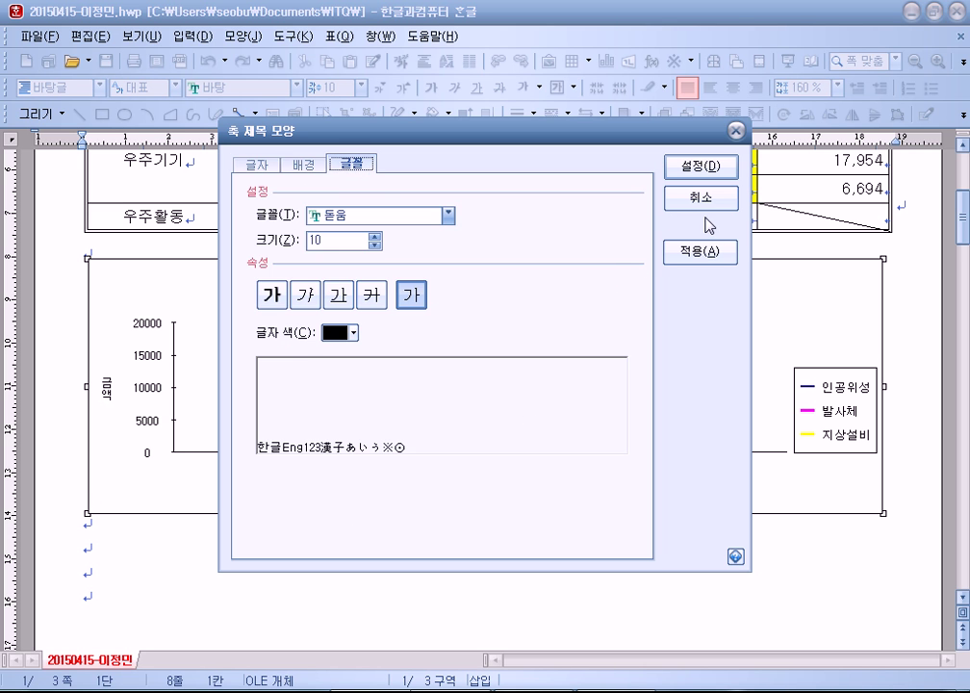
pyautogui.click(701, 202)
# Step: Try top, right-middle and bottom legend positions, then cancel without moving the legend
pyautogui.doubleClick(827, 412)
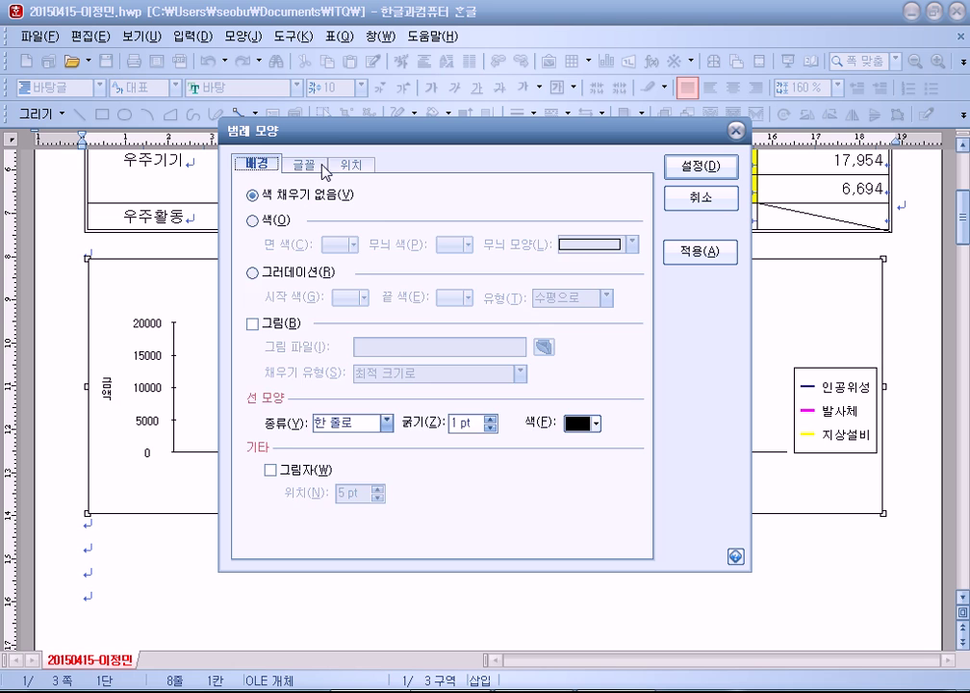
pyautogui.click(303, 165)
pyautogui.click(363, 167)
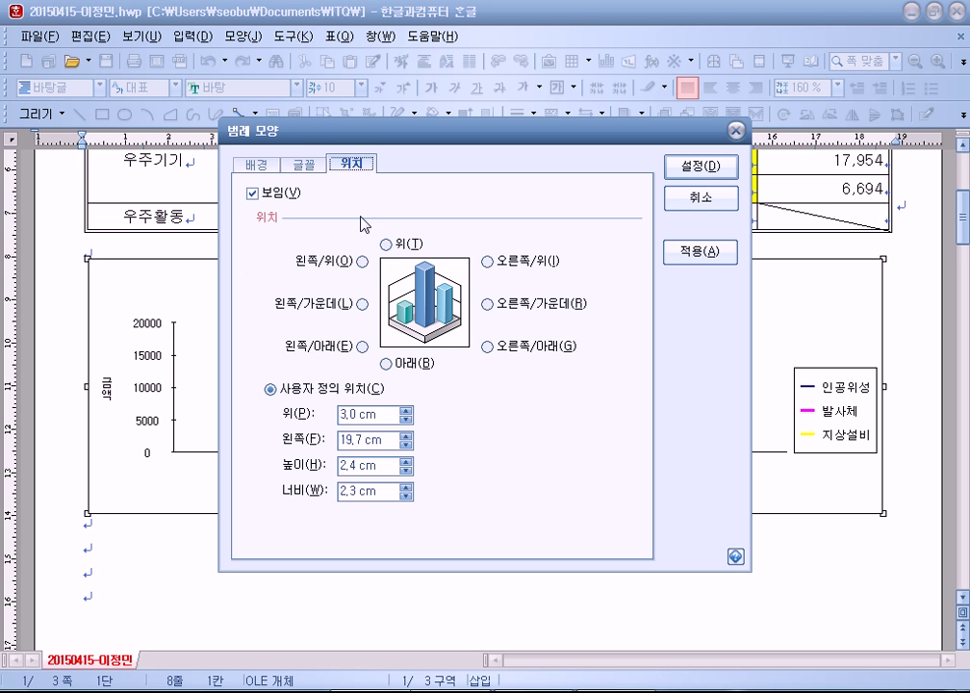
pyautogui.click(388, 246)
pyautogui.click(525, 304)
pyautogui.click(419, 365)
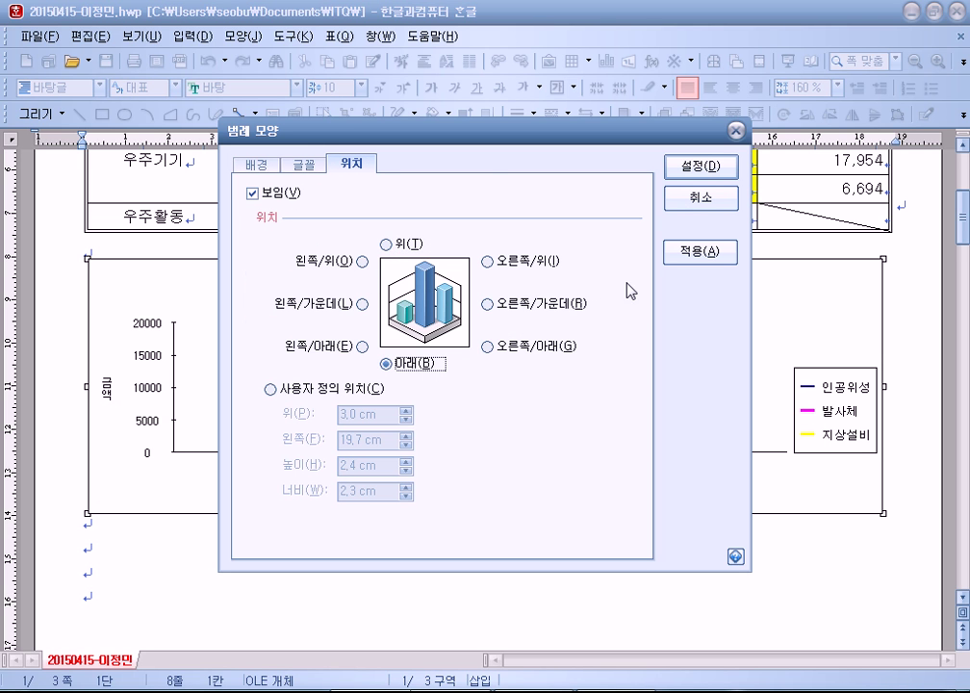
pyautogui.click(712, 202)
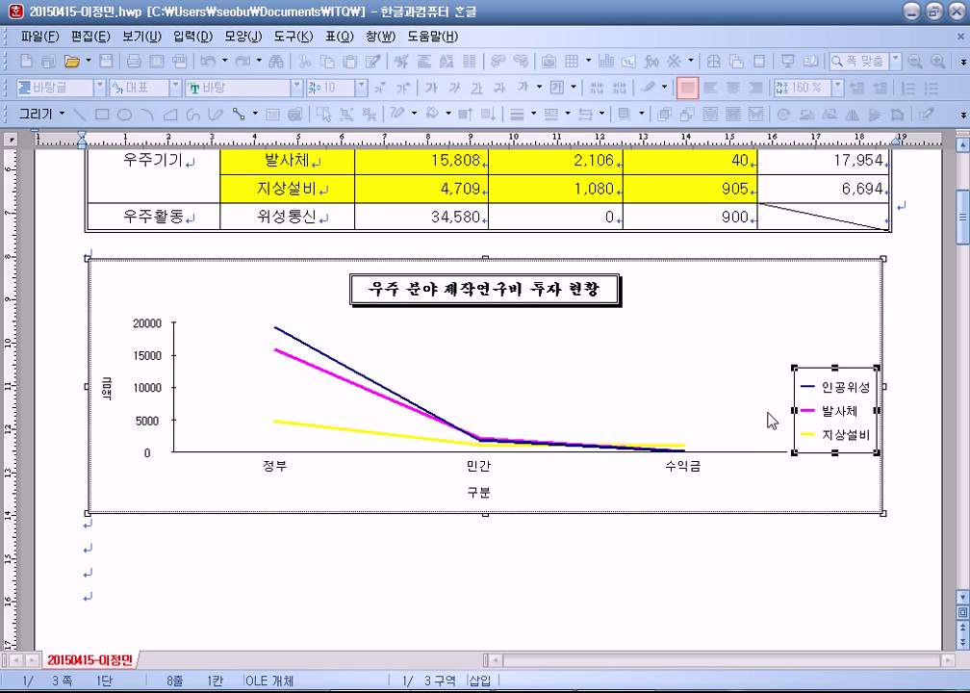
# Step: Inspect the category axis labels and 구분 axis title fonts, leaving them unchanged
pyautogui.click(476, 472)
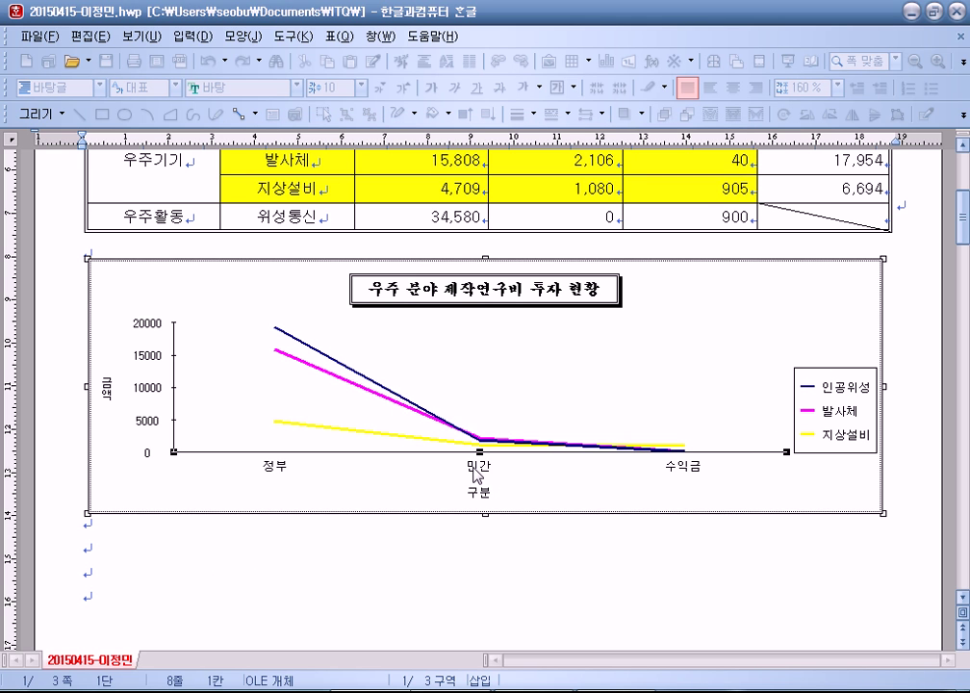
pyautogui.doubleClick(475, 470)
pyautogui.click(352, 164)
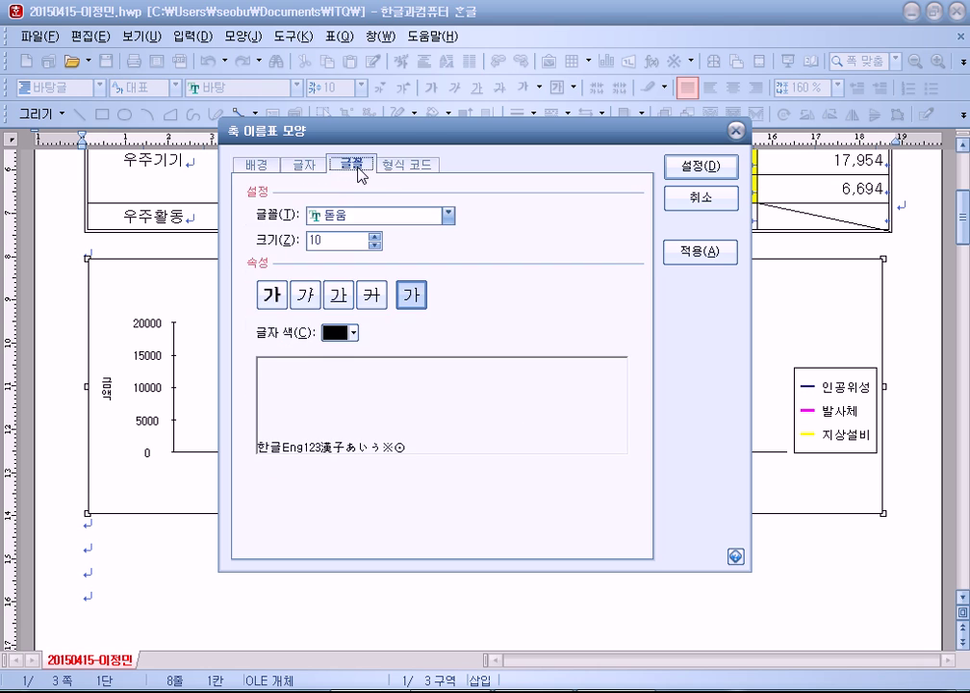
pyautogui.click(680, 200)
pyautogui.click(480, 491)
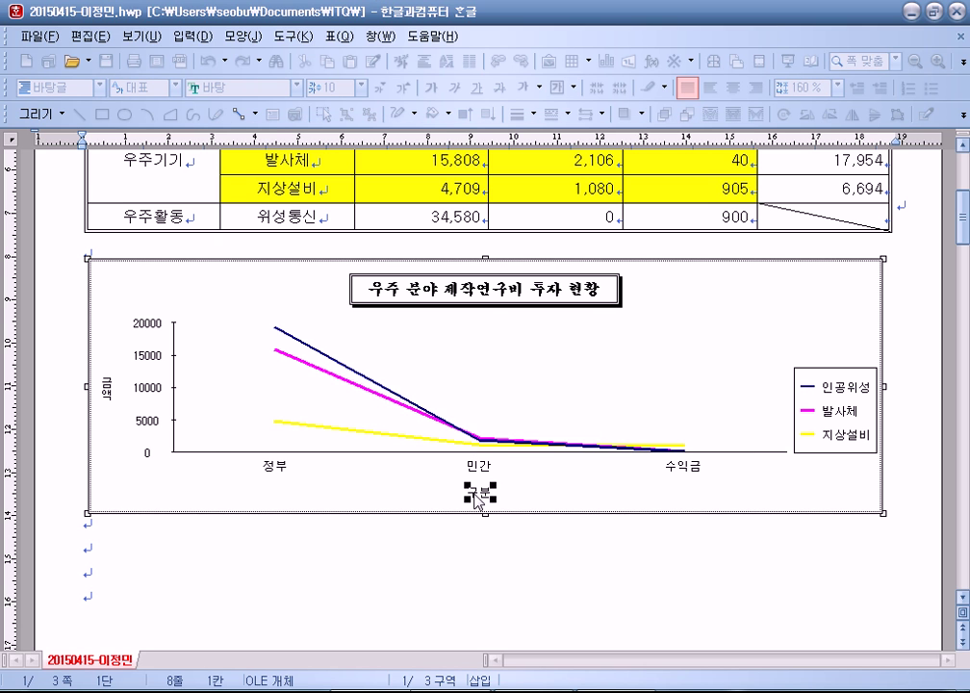
pyautogui.doubleClick(480, 491)
pyautogui.click(353, 166)
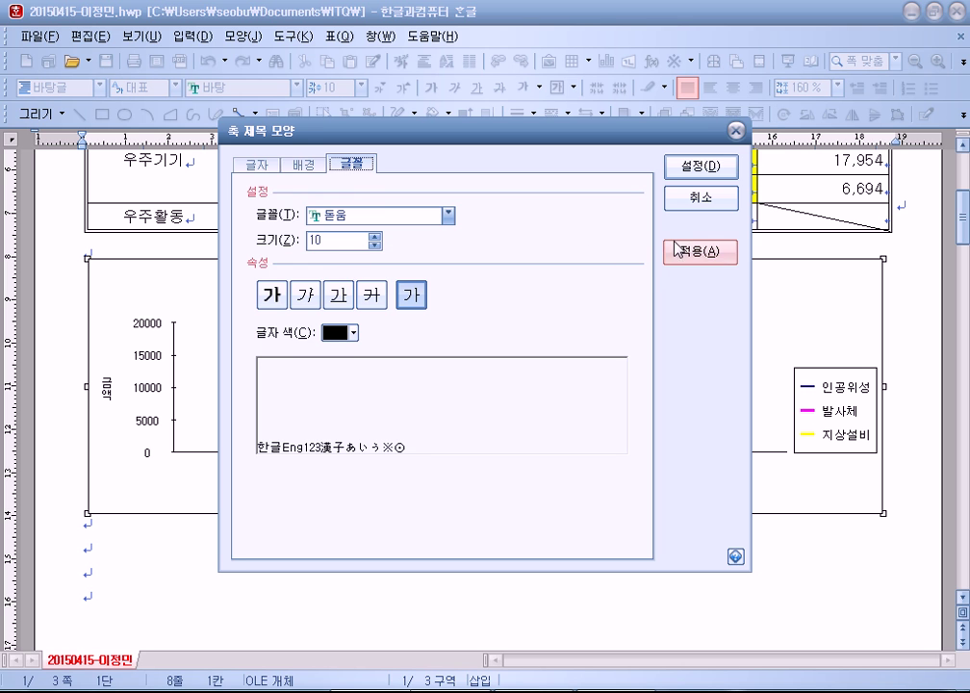
pyautogui.click(700, 203)
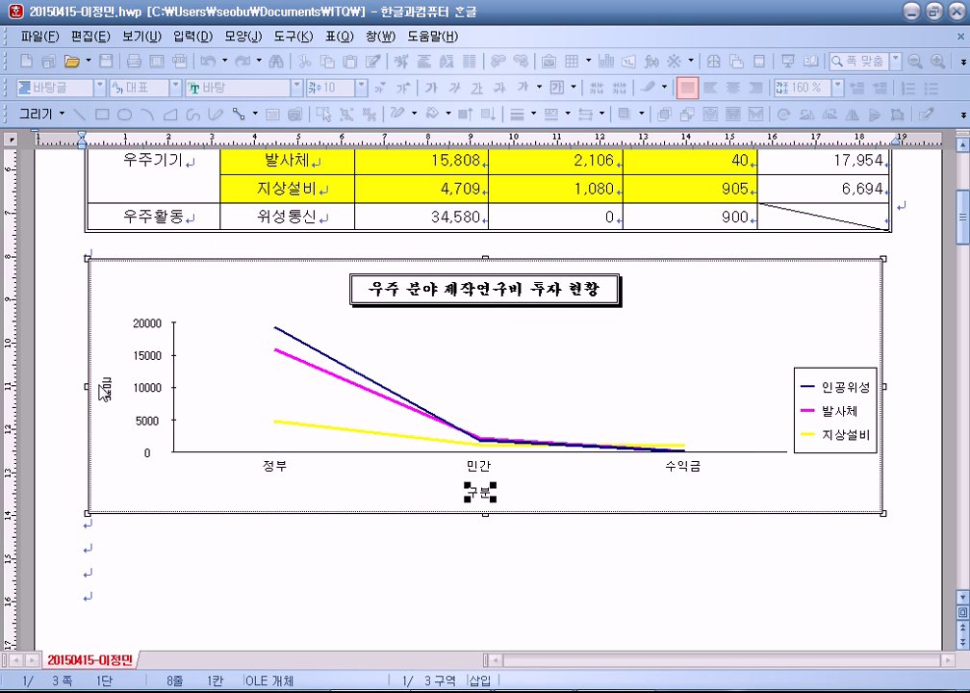
# Step: Nudge the chart legend slightly up and to the right
pyautogui.click(480, 493)
pyautogui.click(859, 397)
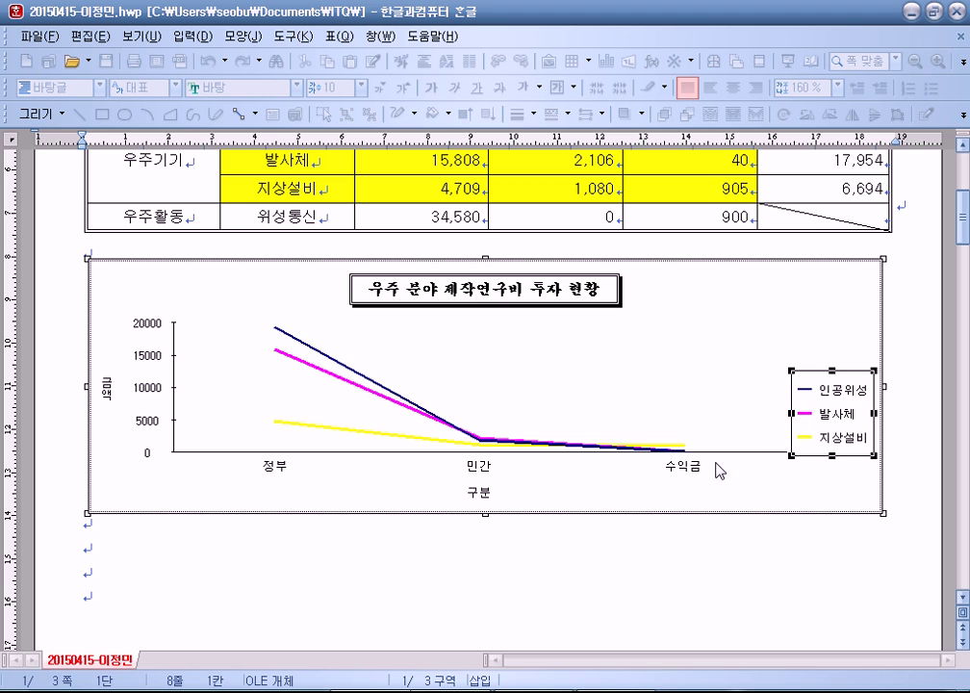
pyautogui.moveTo(851, 405); pyautogui.dragTo(856, 400)
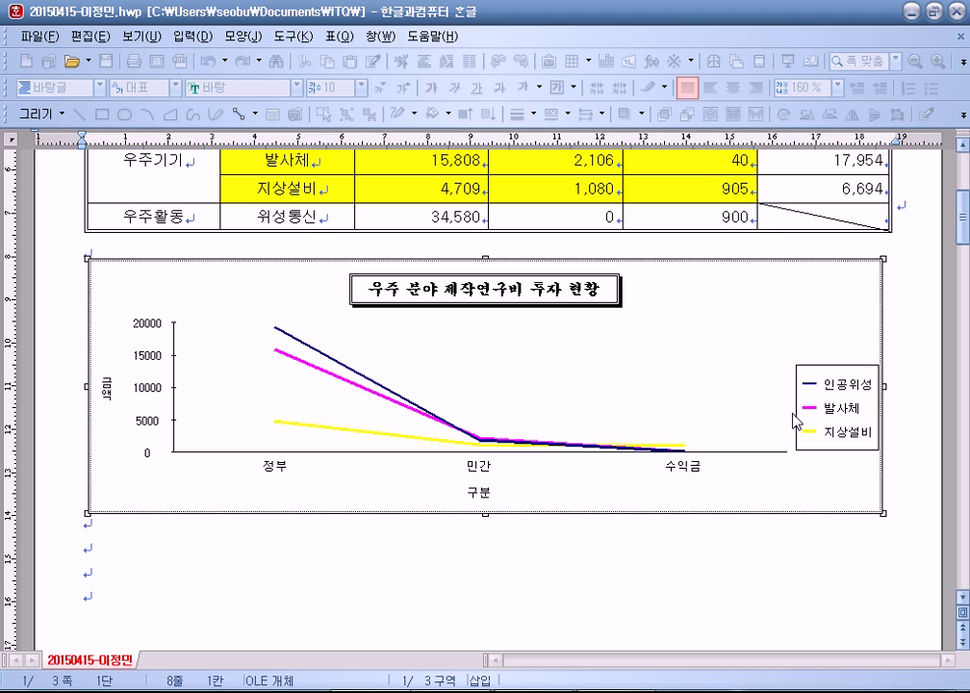
# Step: Select the chart title box, then click outside to exit chart editing and deselect the chart
pyautogui.click(532, 301)
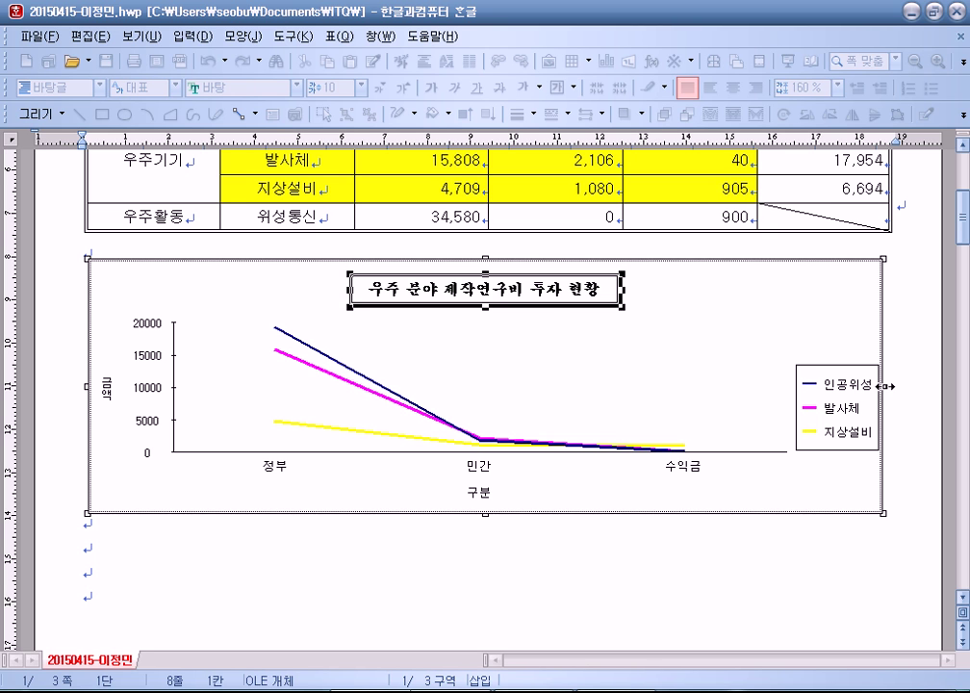
pyautogui.click(613, 570)
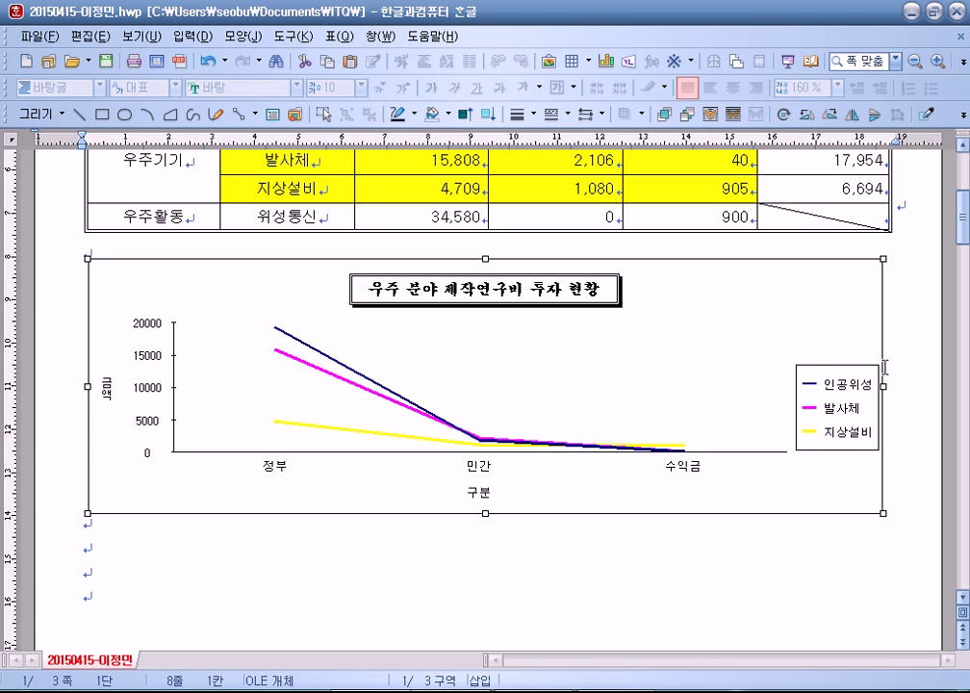
pyautogui.click(905, 300)
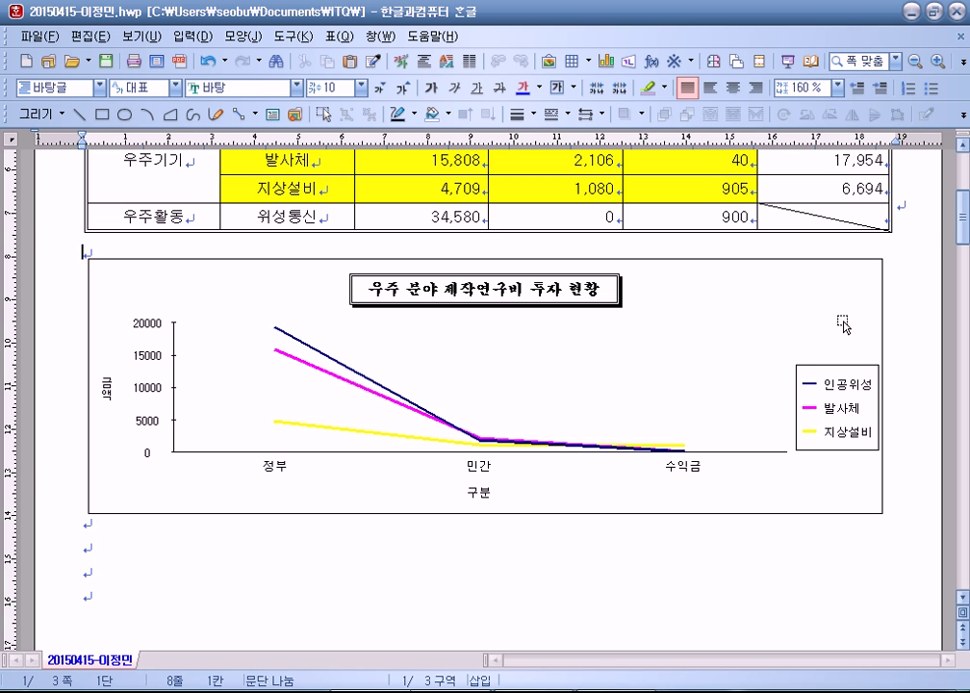
# Step: Type (1) on the empty line under item 3 on page 2
pyautogui.scroll(-10, 184, 515)
pyautogui.click(152, 352)
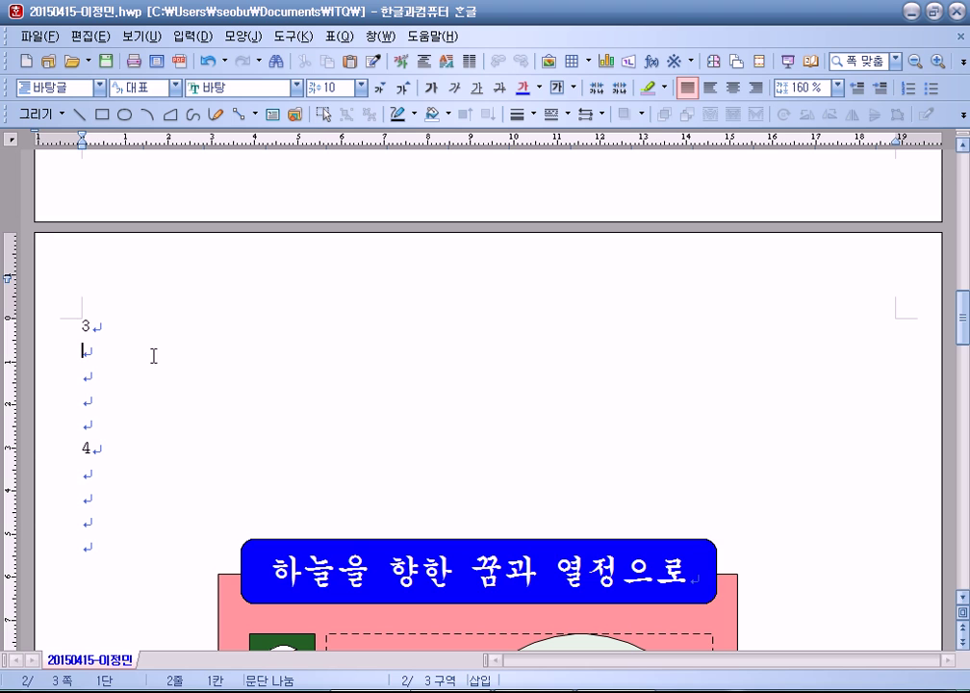
pyautogui.write('(1)')
# Step: Try entering l=r and β in the equation editor, then exit without inserting
pyautogui.hotkey('ctrl', 'n')
pyautogui.write('m')
pyautogui.write('l=')
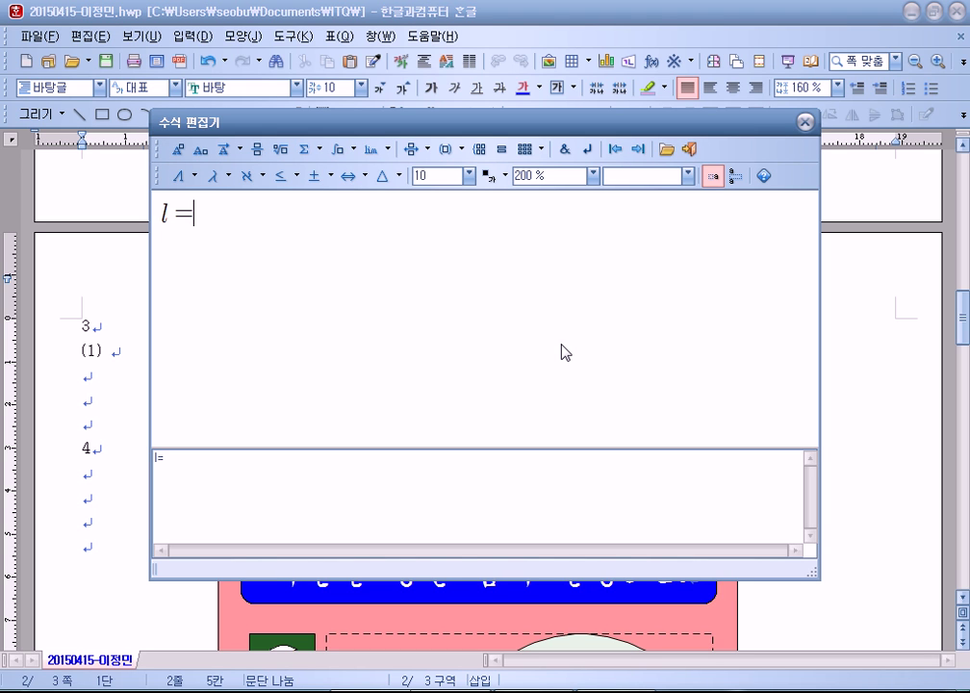
pyautogui.write('r')
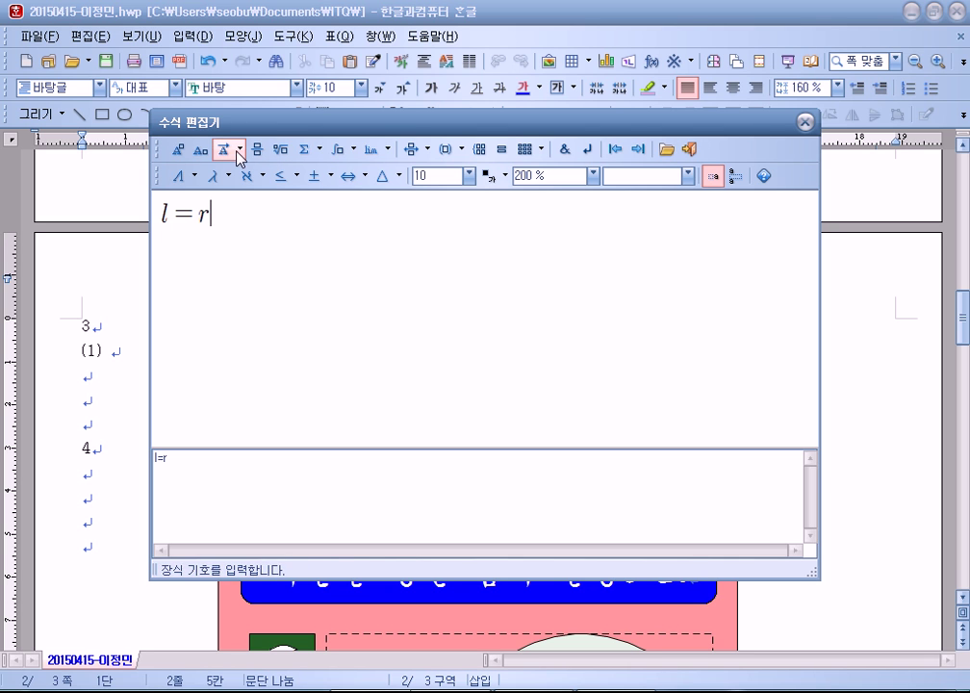
pyautogui.click(213, 183)
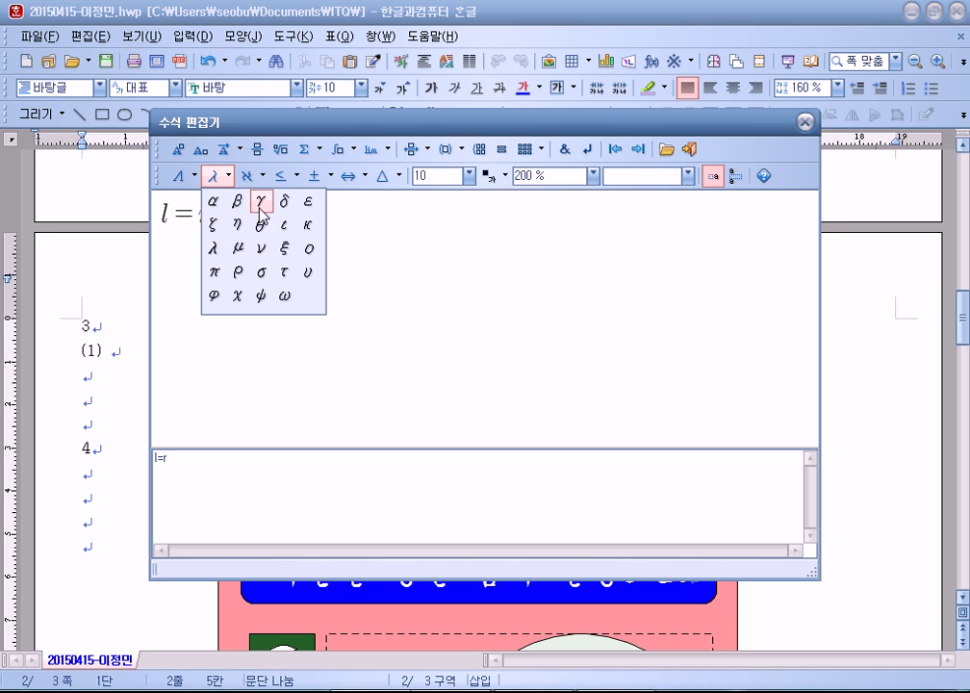
pyautogui.click(236, 201)
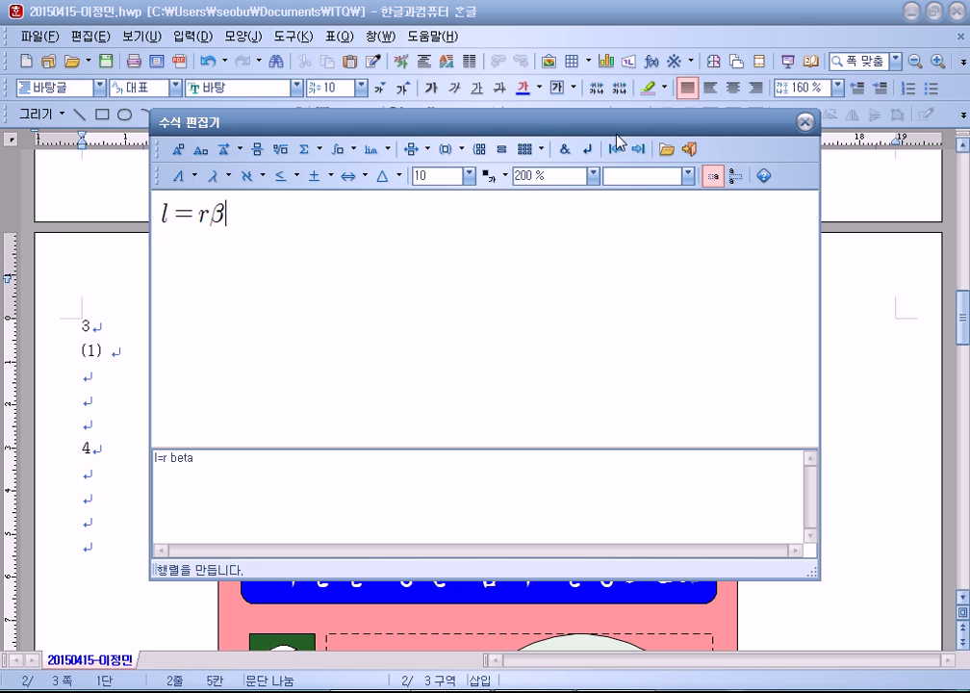
pyautogui.press('Escape')
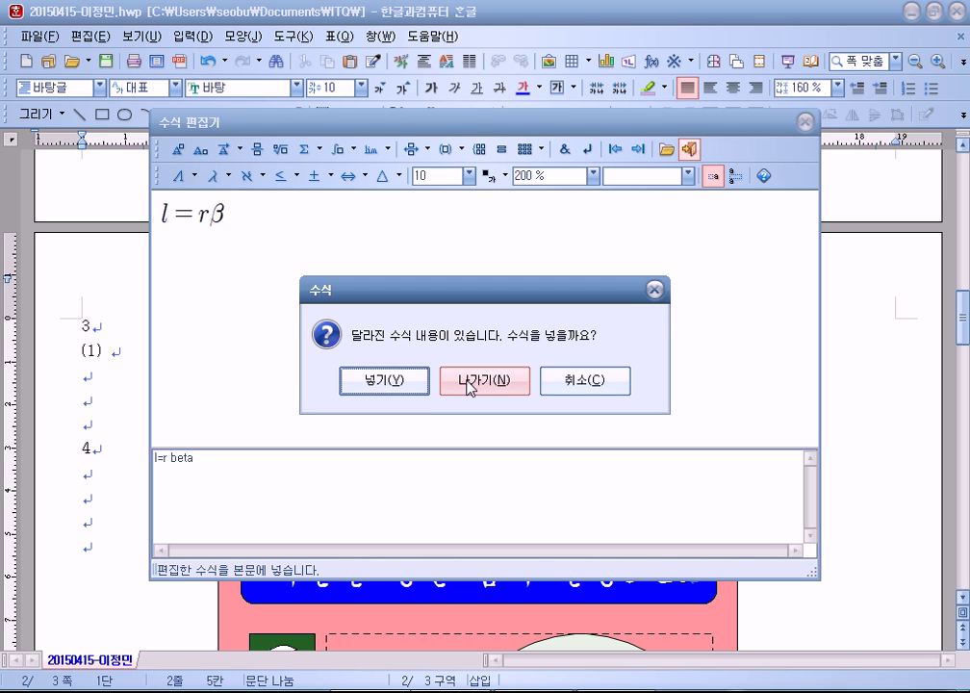
pyautogui.click(491, 387)
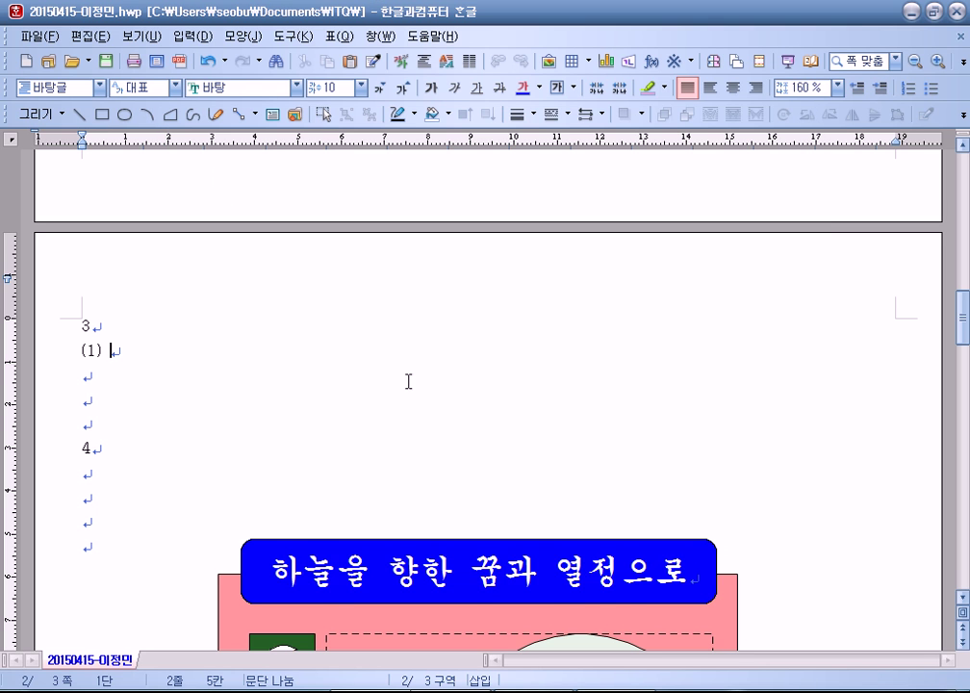
# Step: Look through the insert-object list and equation editor without inserting, then add a footnote after (1)
pyautogui.click(196, 38)
pyautogui.moveTo(221, 286)
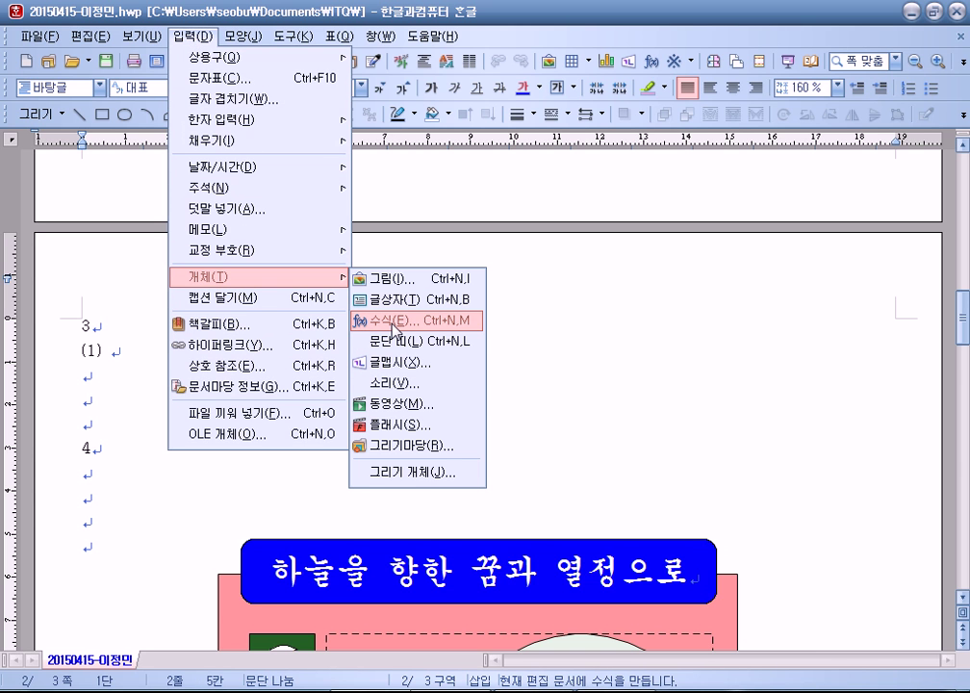
pyautogui.click(546, 43)
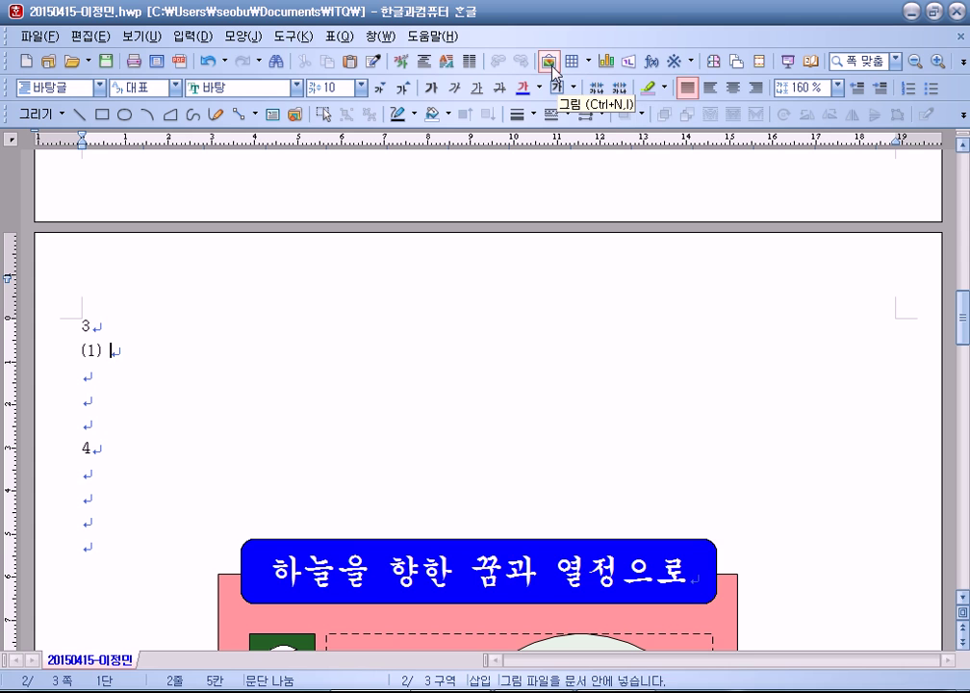
pyautogui.click(654, 64)
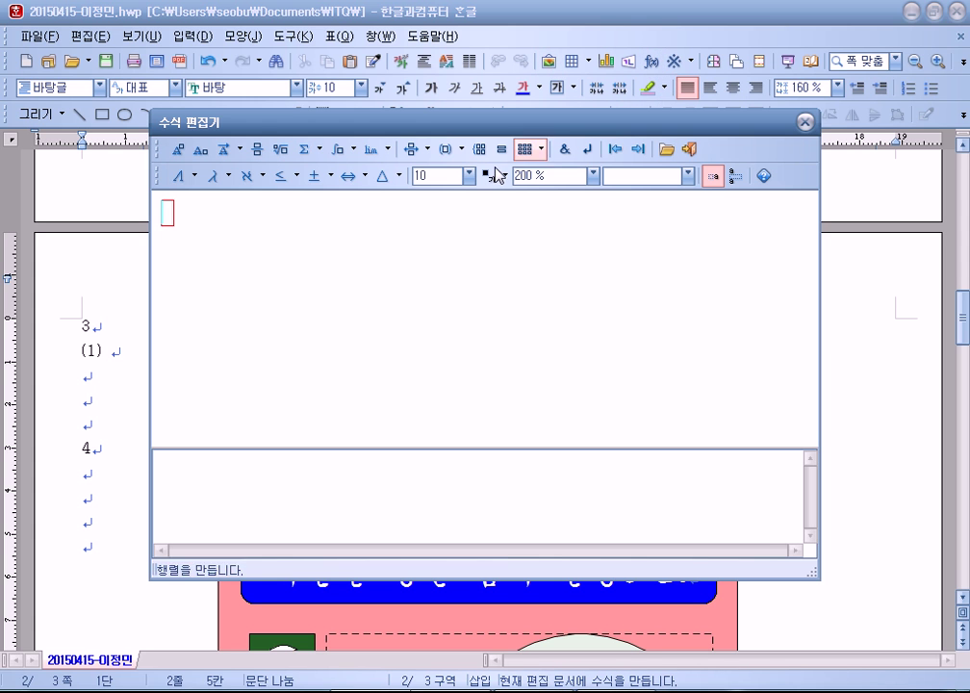
pyautogui.click(805, 123)
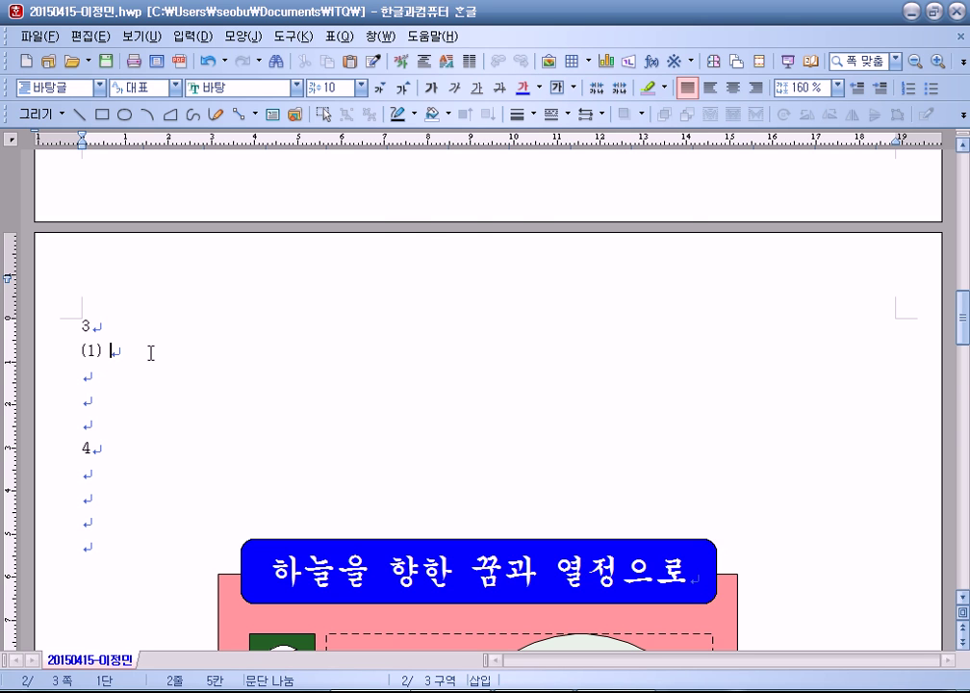
pyautogui.hotkey('ctrl', 'n')
# Step: Remove the stray footnote 1) and its text from after (1)
pyautogui.press('n')
pyautogui.write('!~')
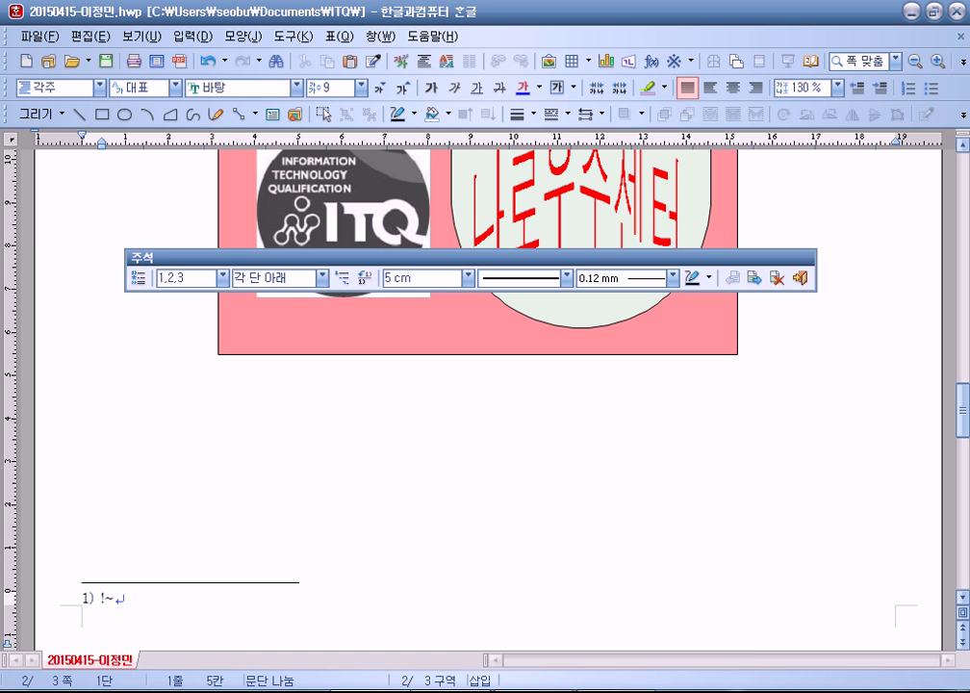
pyautogui.hotkey('shift', 'Escape')
pyautogui.hotkey('shift', 'Left')
pyautogui.press('Delete')
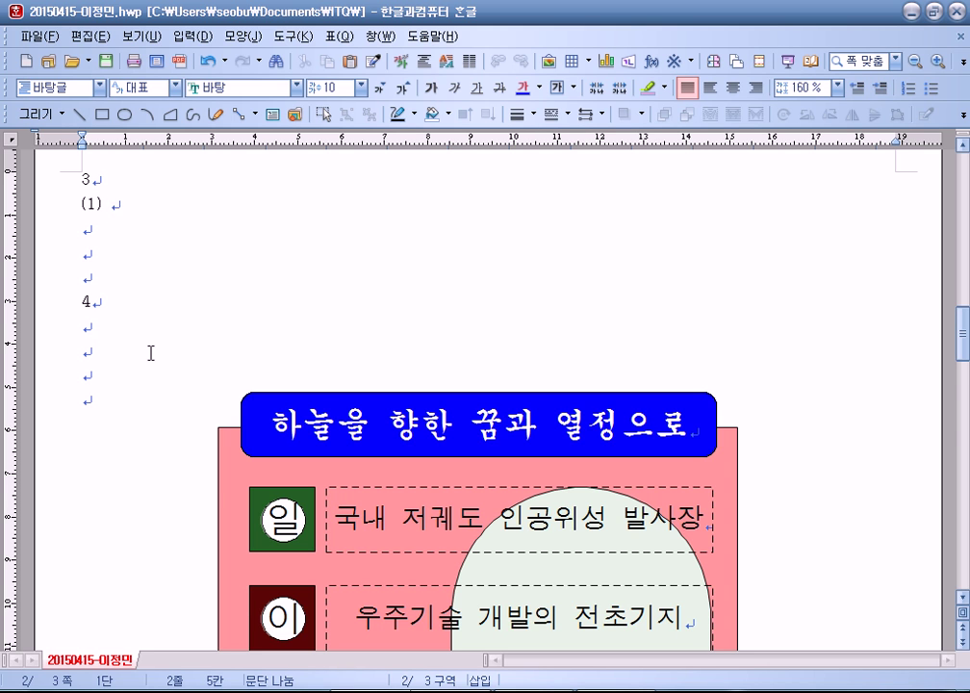
pyautogui.hotkey('ctrl', 'n')
pyautogui.write('nm')
pyautogui.press('BackSpace')
pyautogui.hotkey('shift', 'Escape')
pyautogui.press('BackSpace')
pyautogui.press('Return')
# Step: Begin the equation with y, a superscript 2 and an equals sign
pyautogui.hotkey('ctrl', 'n')
pyautogui.press('m')
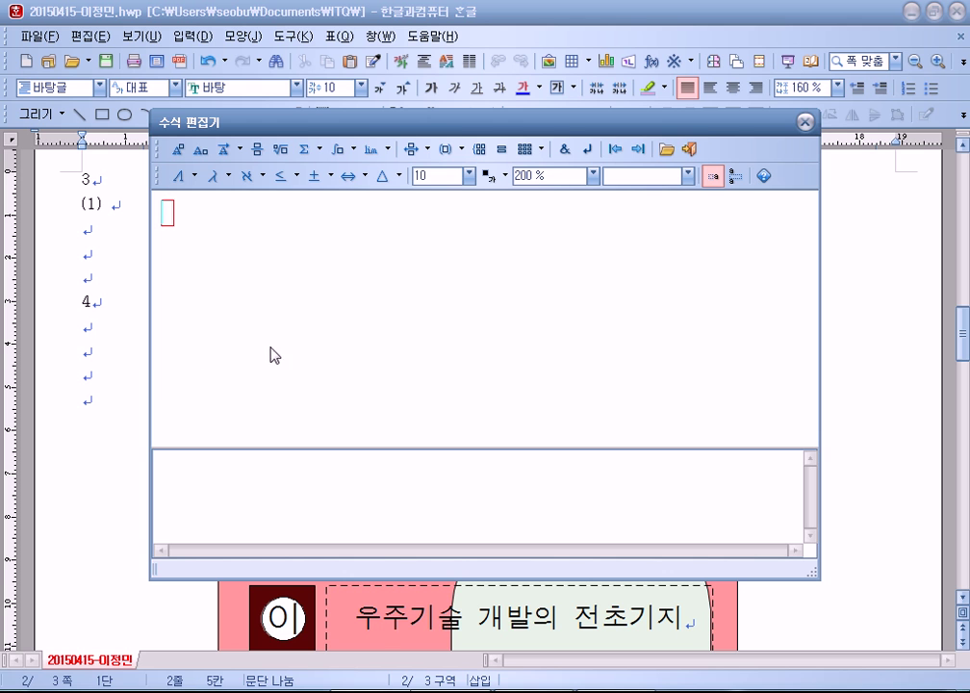
pyautogui.click(805, 122)
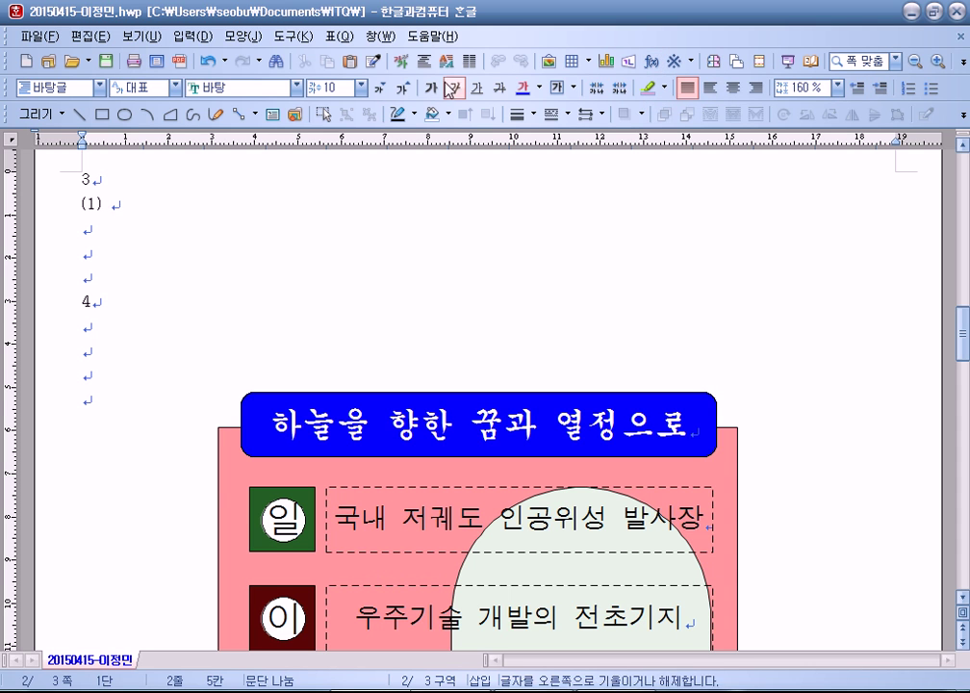
pyautogui.click(655, 63)
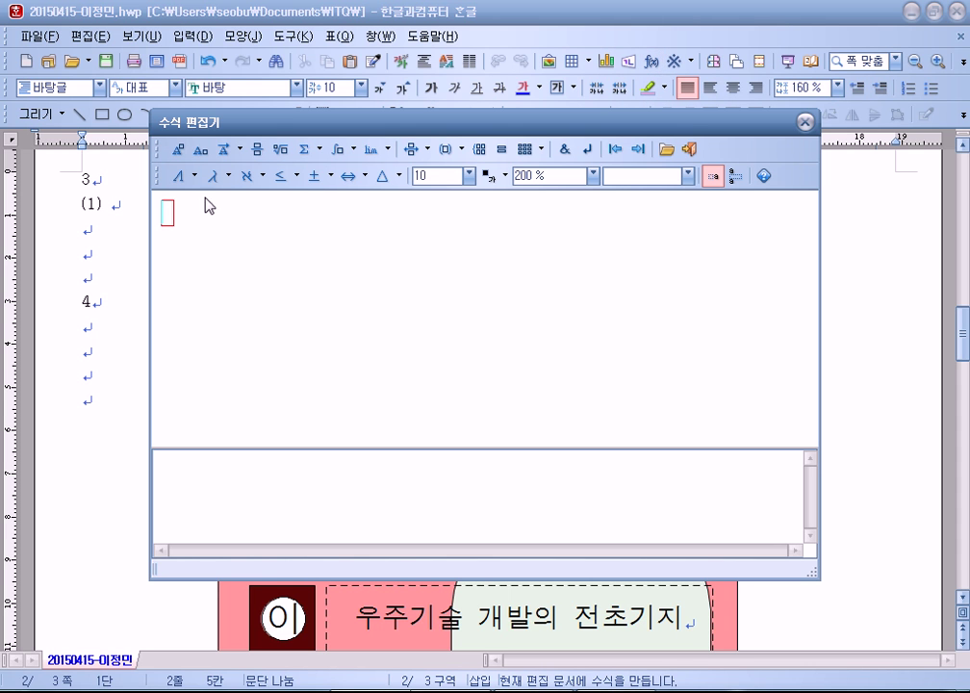
pyautogui.write('y')
pyautogui.click(181, 150)
pyautogui.write('2')
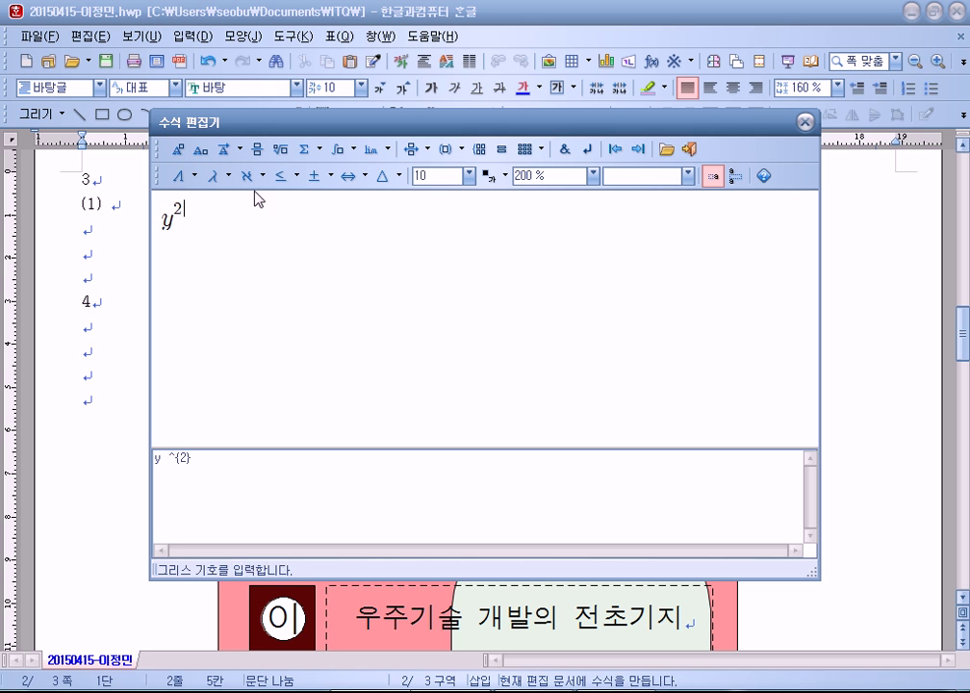
pyautogui.press('Right')
pyautogui.write('=')
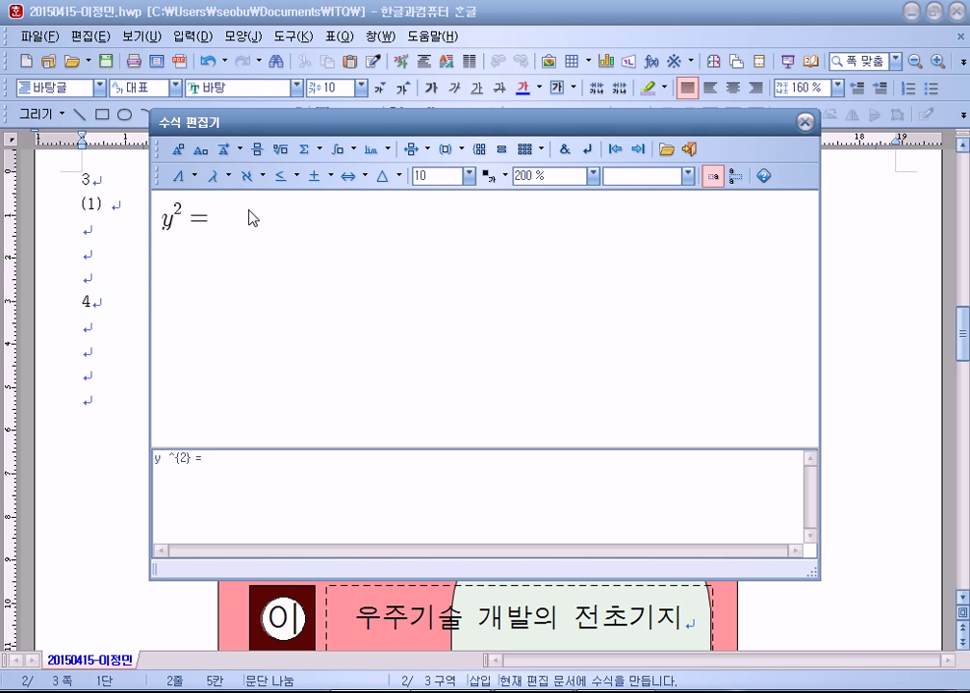
# Step: Fix the equals sign so it sits outside the exponent
pyautogui.click(195, 226)
pyautogui.press('Left')
pyautogui.press('Right')
pyautogui.press('Delete')
pyautogui.write('=')
pyautogui.press('BackSpace')
# Step: Complete y=ax^2+bx+c, drop the exponent on y, and insert it into line (1)
pyautogui.write('=ax')
pyautogui.click(178, 150)
pyautogui.write('2')
pyautogui.press('Tab')
pyautogui.write('+bx+c')
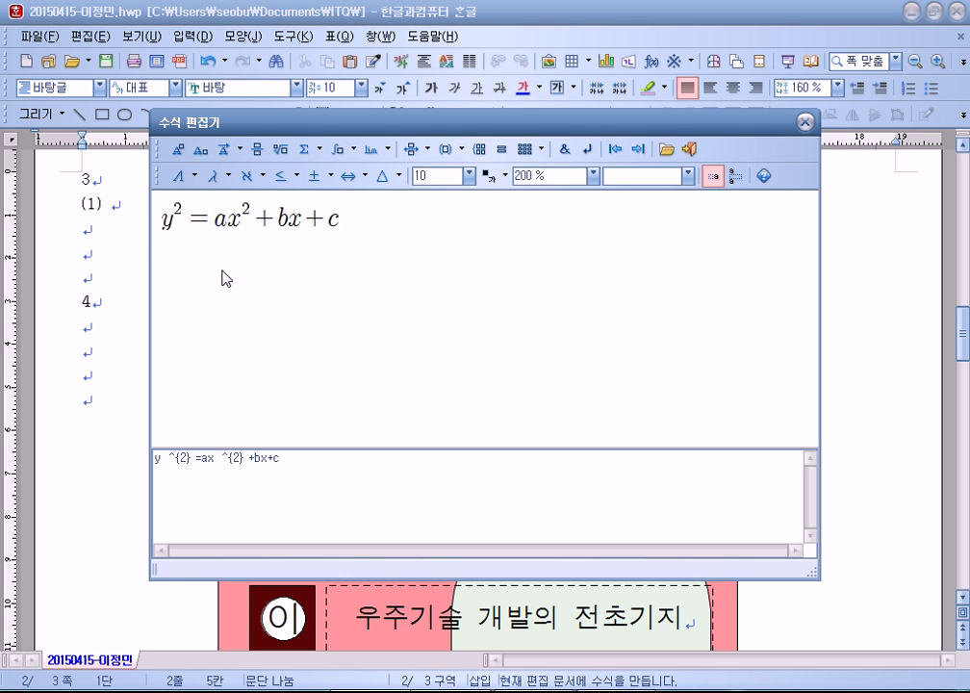
pyautogui.click(174, 231)
pyautogui.press('BackSpace')
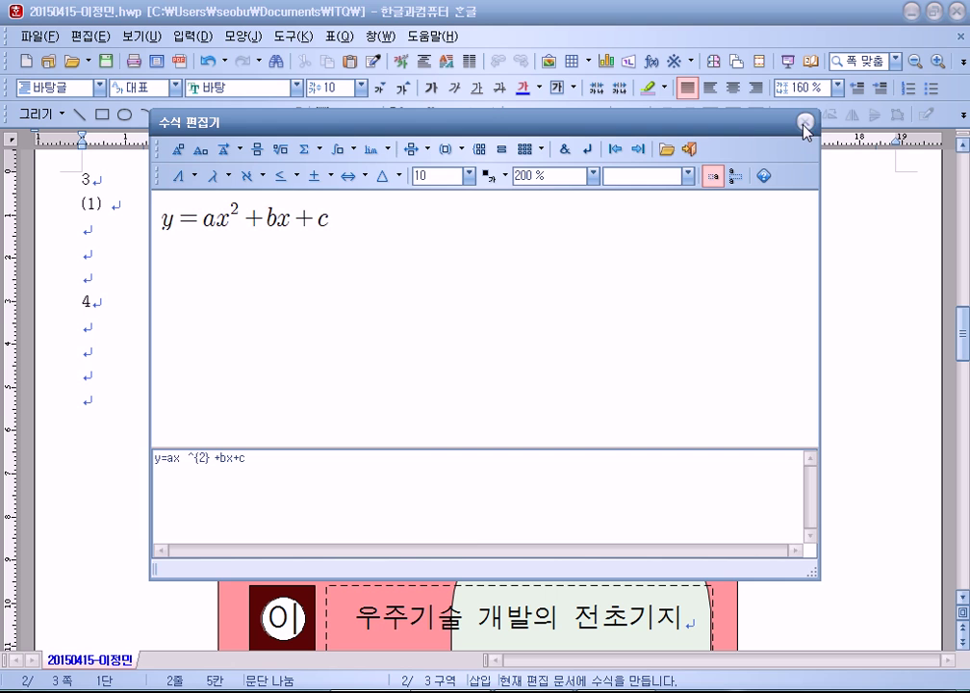
pyautogui.click(690, 149)
# Step: Insert a blank line above item 4, below the equation
pyautogui.click(94, 342)
pyautogui.scroll(-3, 106, 366)
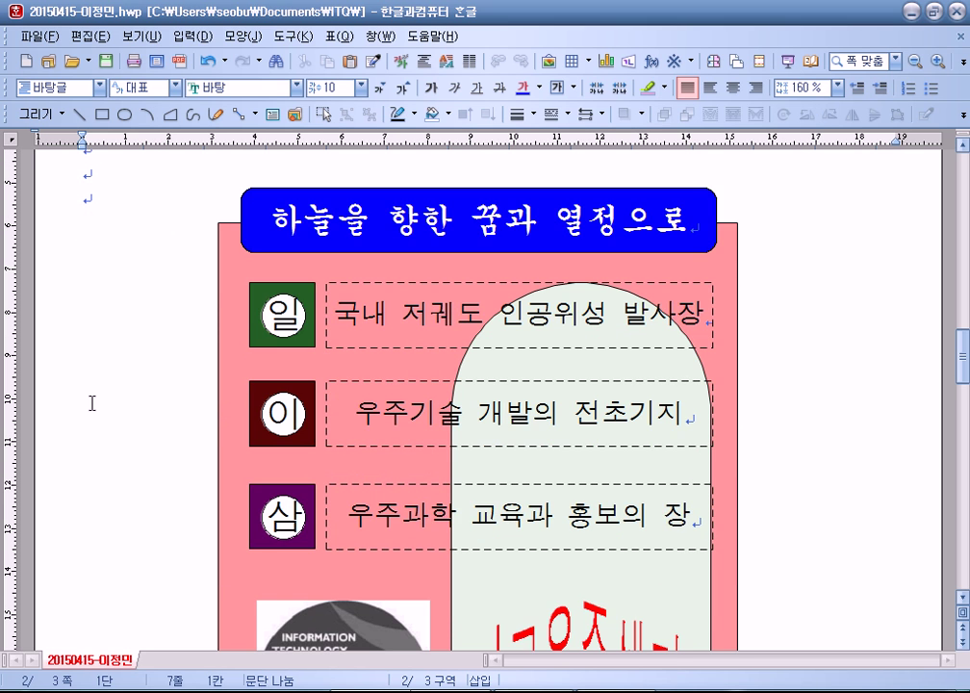
pyautogui.scroll(1, 100, 405)
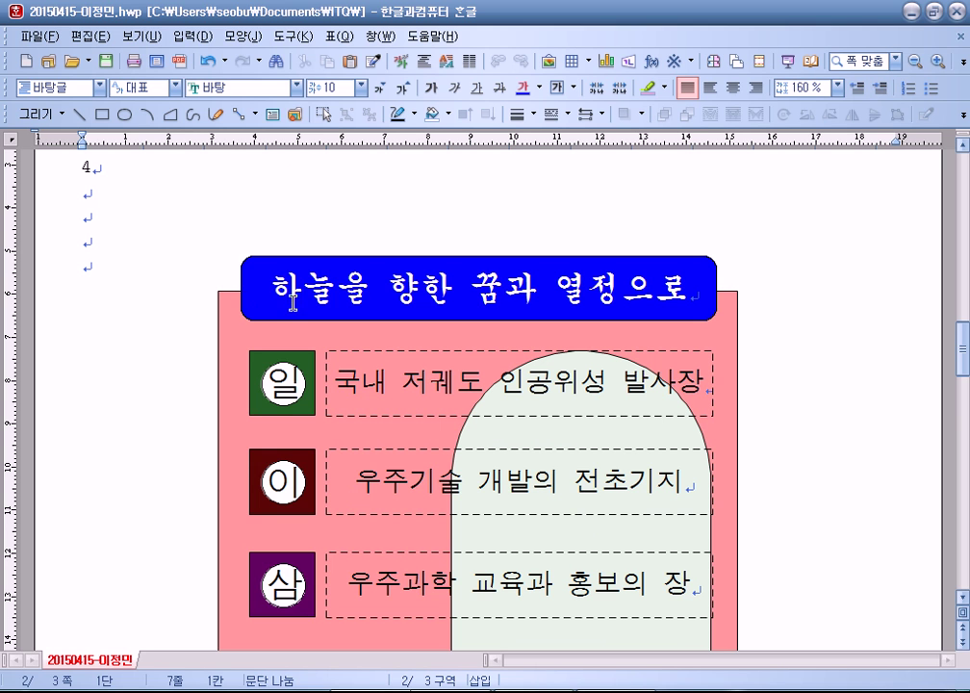
pyautogui.scroll(2, 77, 298)
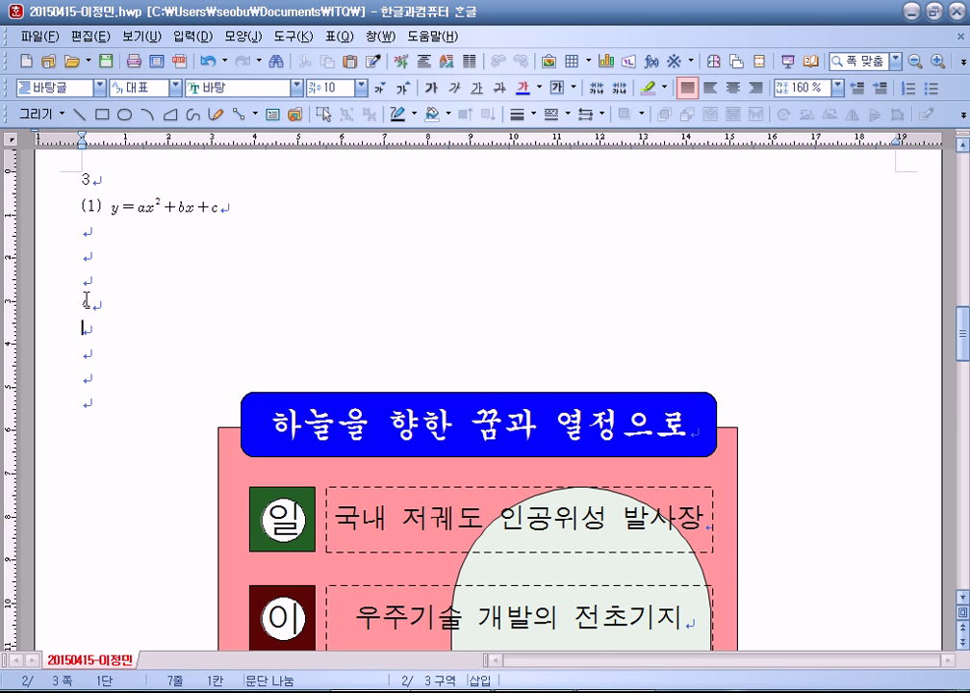
pyautogui.click(65, 304)
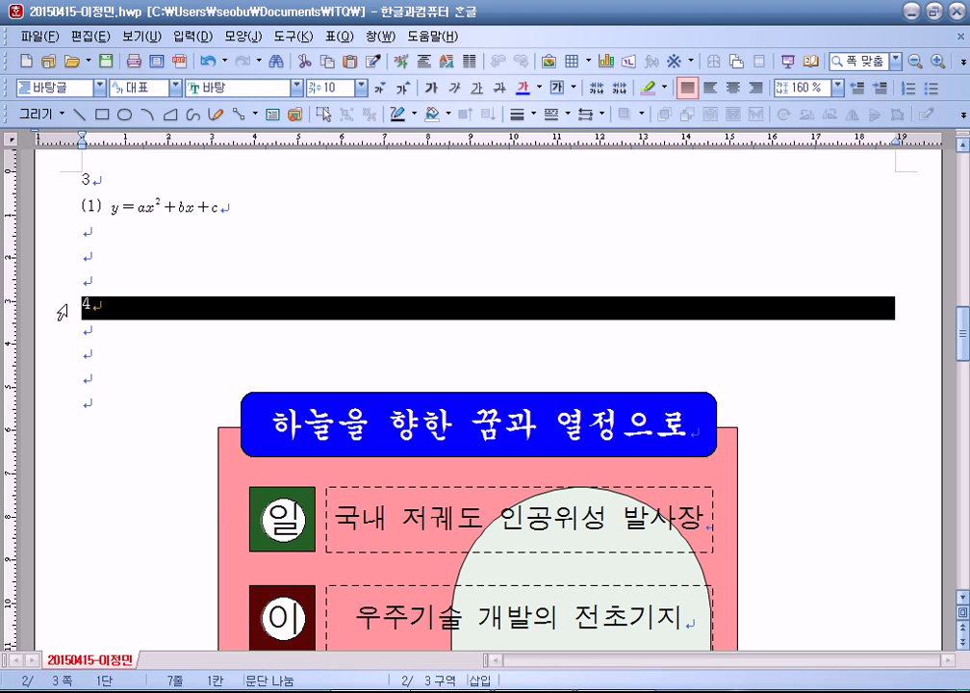
pyautogui.click(110, 310)
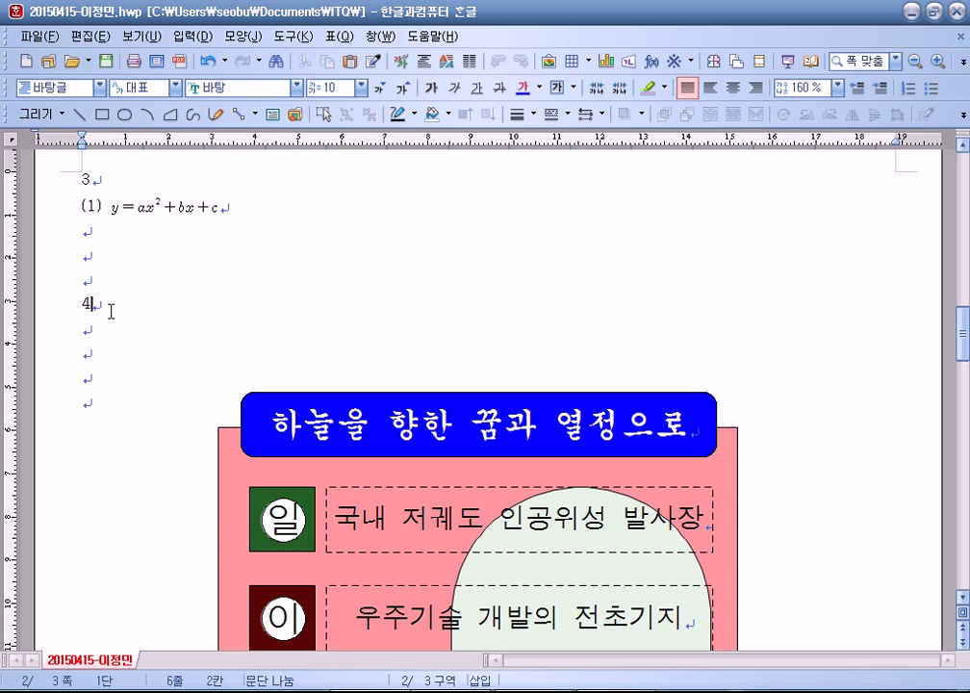
pyautogui.click(92, 257)
pyautogui.press('Return')
pyautogui.press('Return')
pyautogui.press('Return')
pyautogui.press('Return')
pyautogui.press('Return')
# Step: Review the empty lines between item 4 and the title banner
pyautogui.click(43, 428)
pyautogui.scroll(-3, 237, 433)
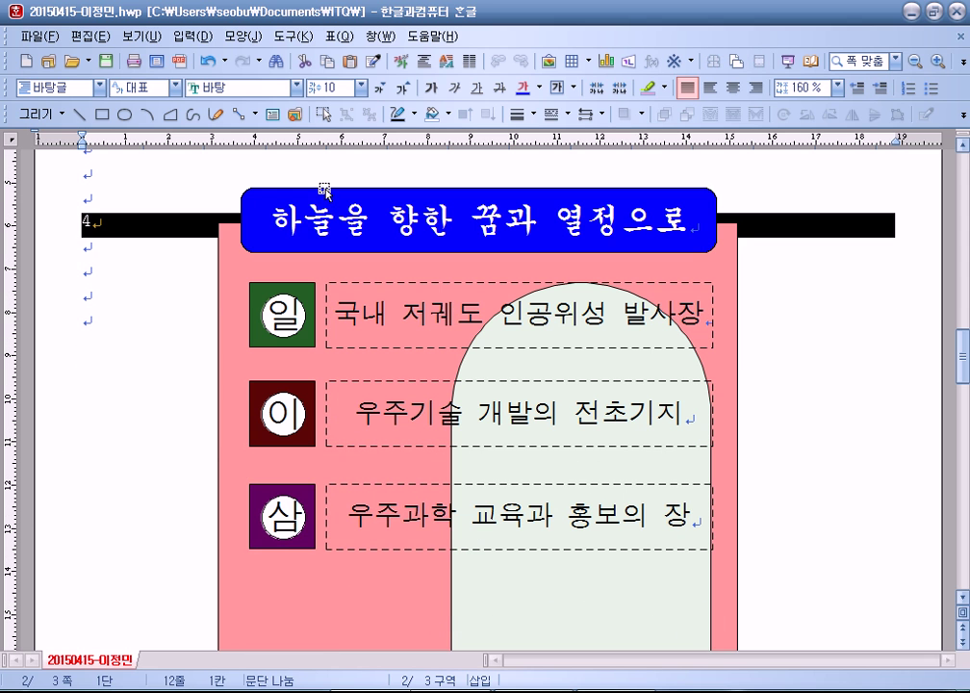
pyautogui.click(83, 318)
pyautogui.scroll(3, 94, 334)
pyautogui.click(102, 278)
pyautogui.scroll(-3, 120, 344)
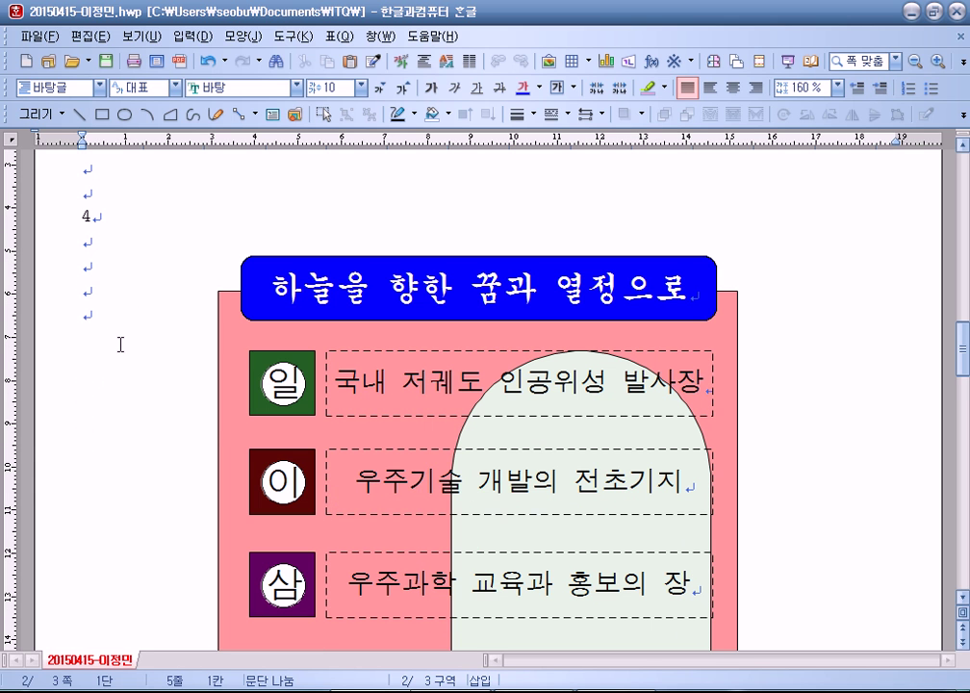
pyautogui.click(84, 316)
pyautogui.scroll(2, 433, 414)
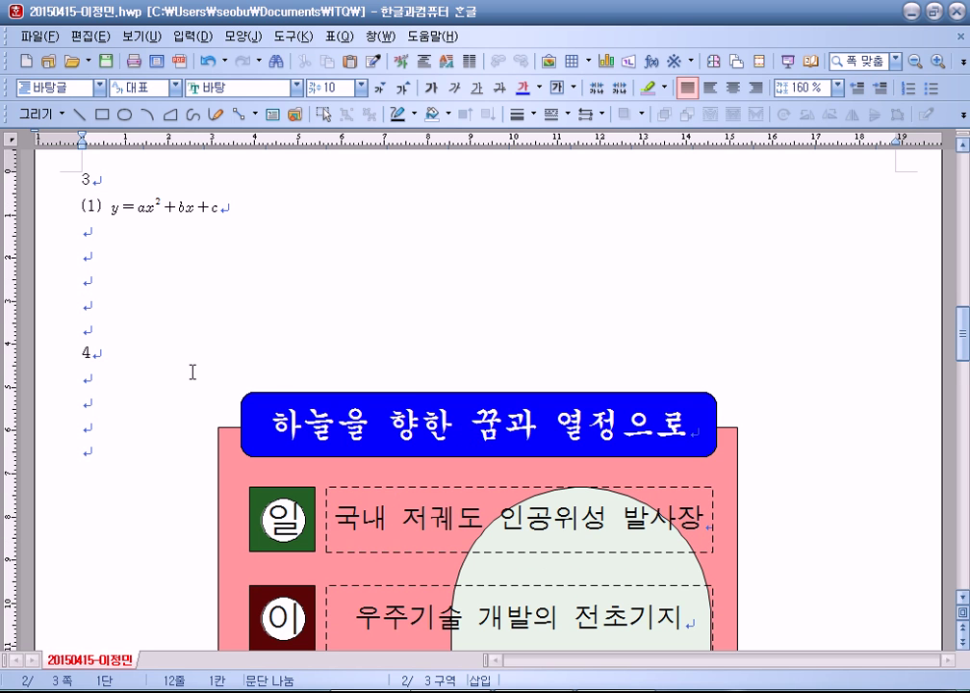
# Step: Drag the blue title box higher, then undo the move
pyautogui.moveTo(260, 395); pyautogui.dragTo(519, 427)
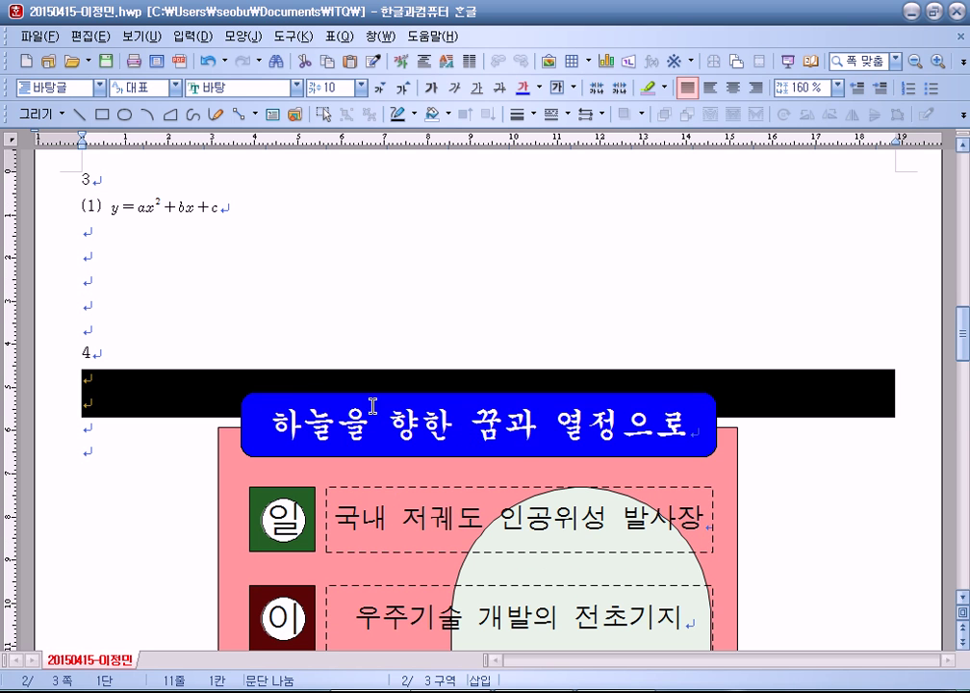
pyautogui.click(311, 393)
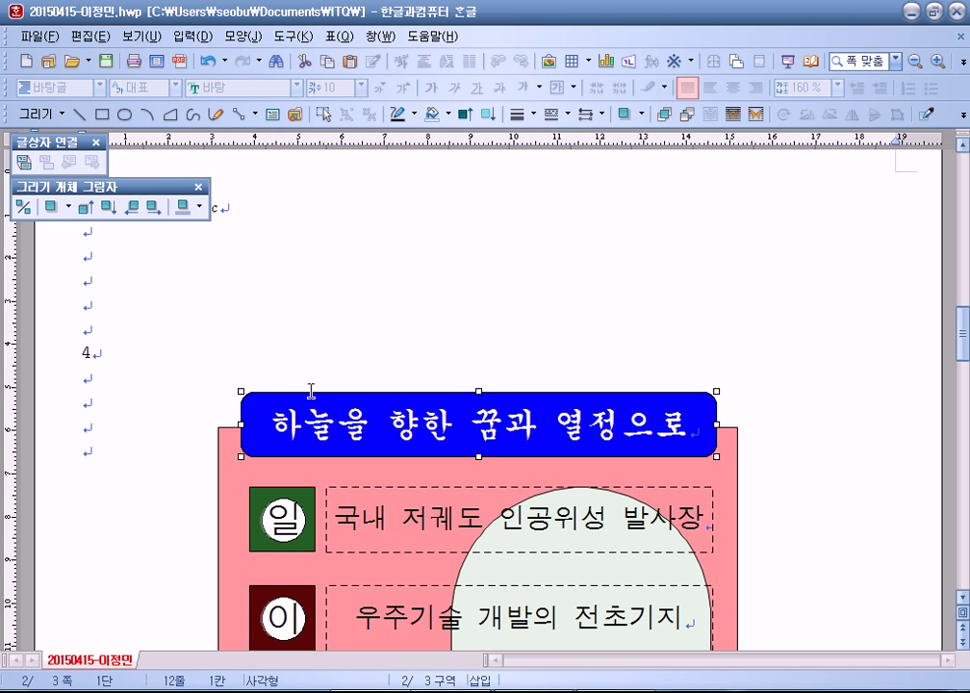
pyautogui.moveTo(312, 393); pyautogui.dragTo(313, 344)
pyautogui.click(45, 363)
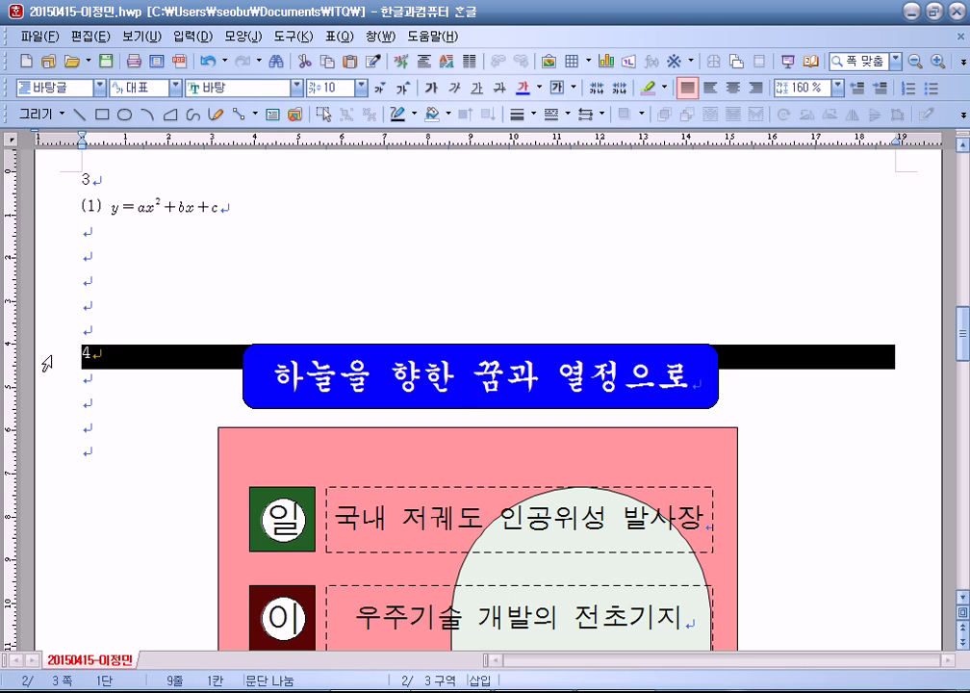
pyautogui.hotkey('ctrl', 'z')
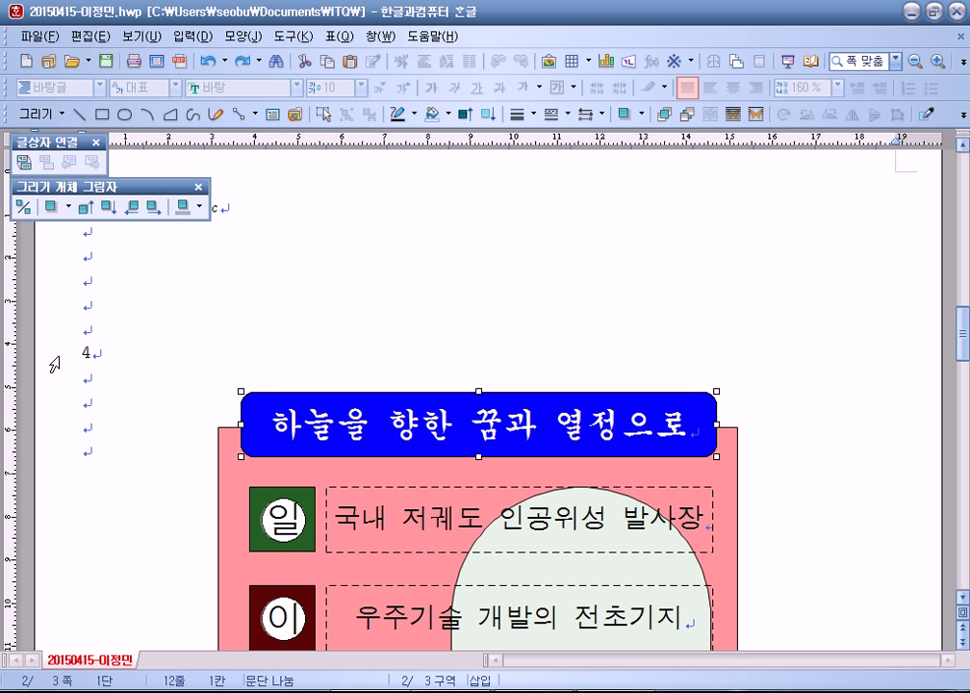
pyautogui.click(110, 390)
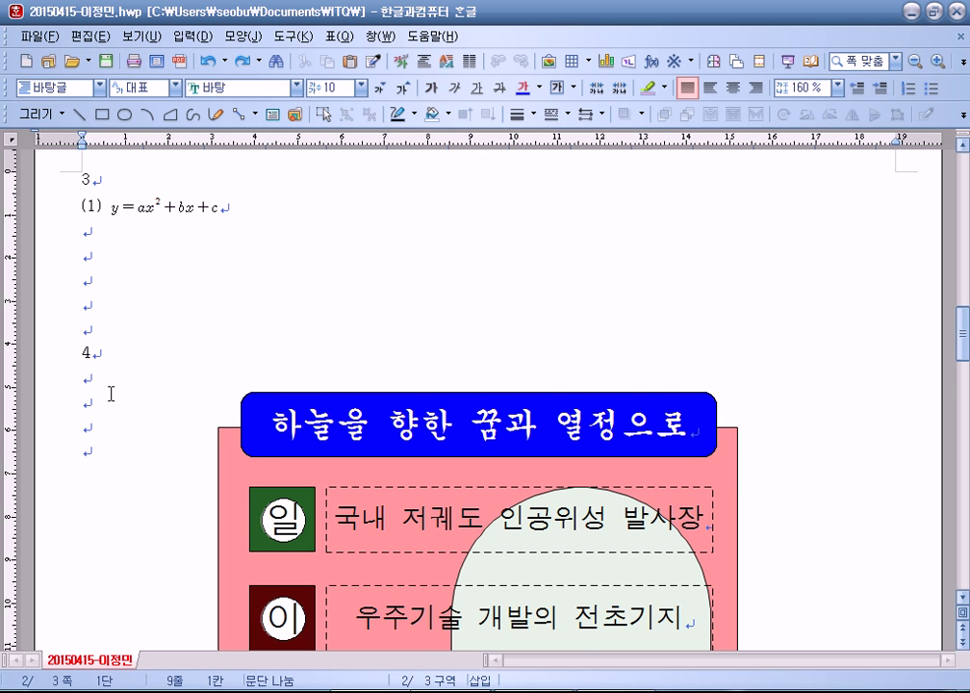
pyautogui.scroll(-3, 111, 394)
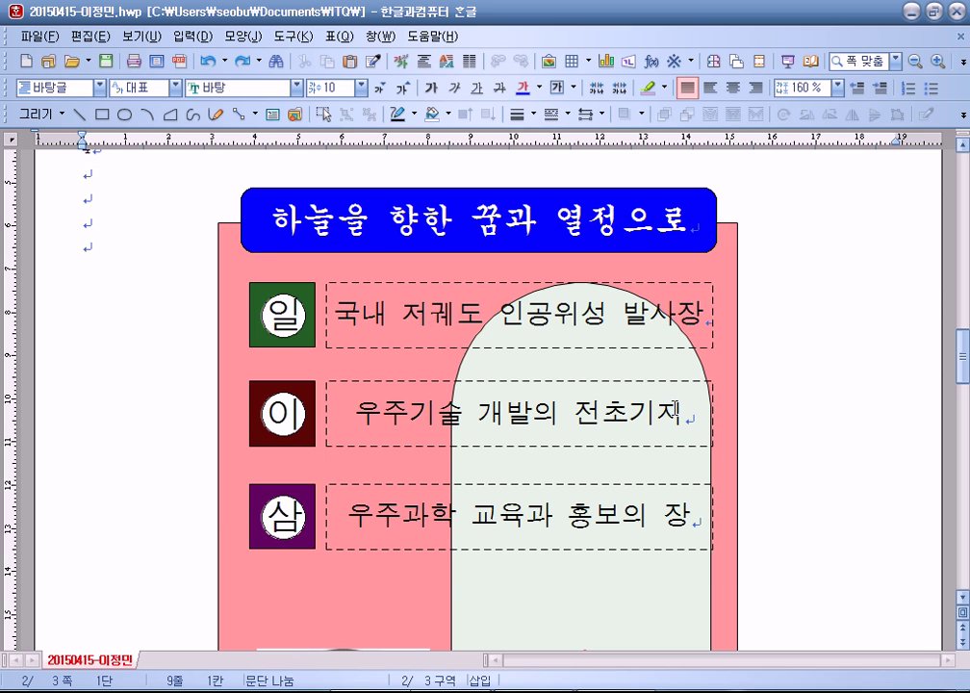
pyautogui.doubleClick(513, 271)
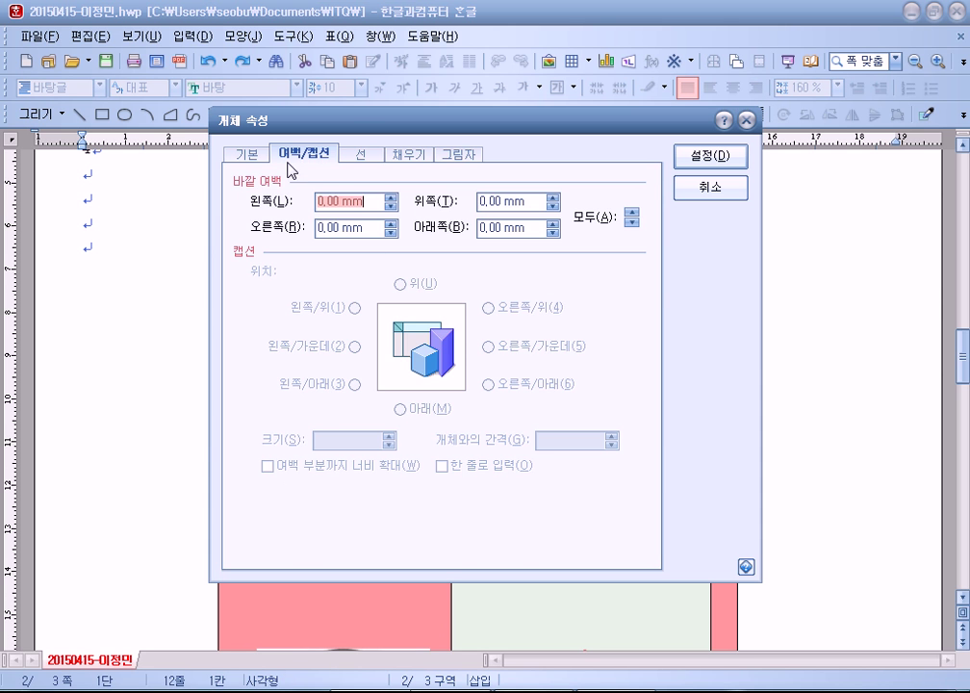
pyautogui.click(258, 156)
pyautogui.click(570, 215)
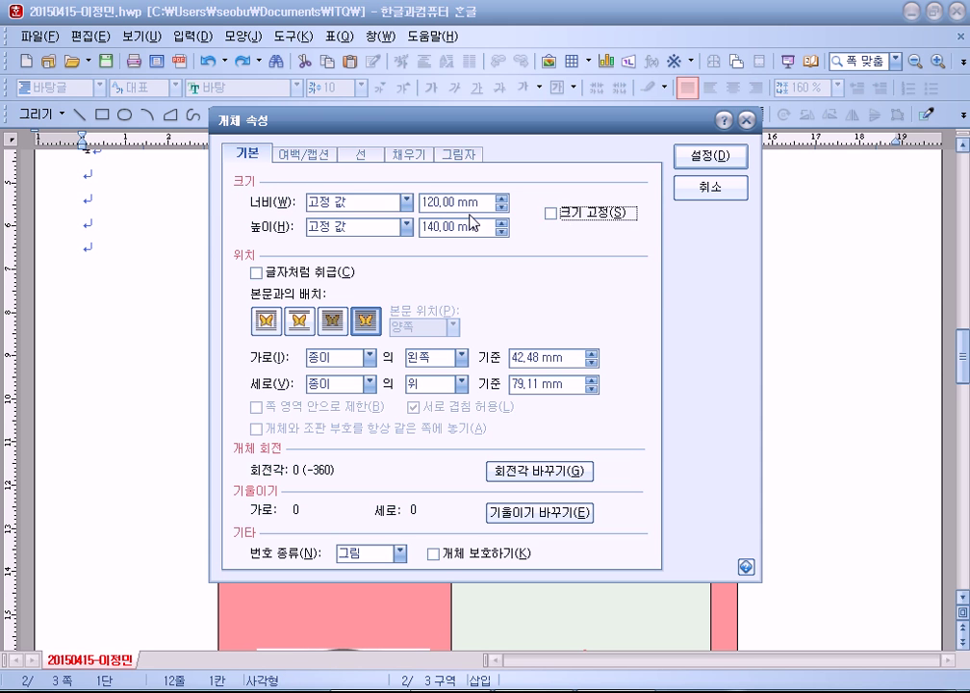
pyautogui.click(552, 214)
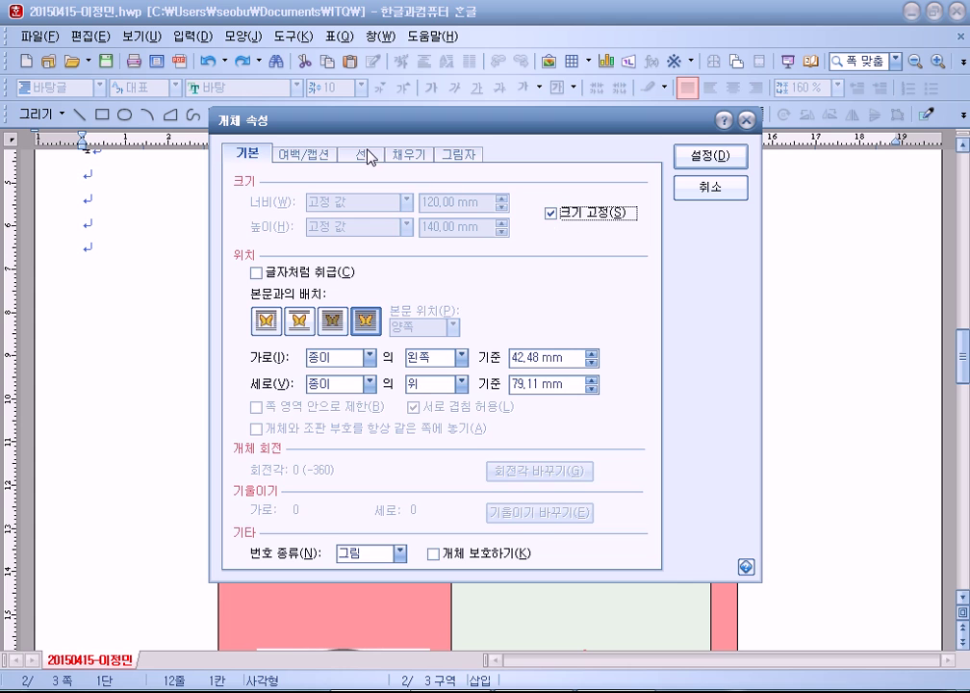
pyautogui.click(364, 156)
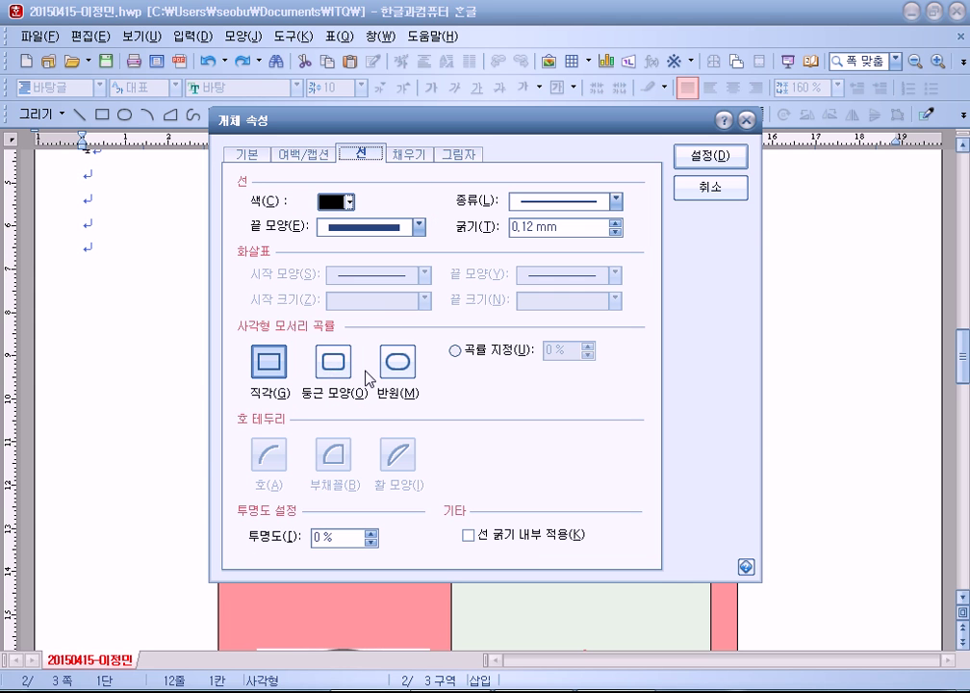
pyautogui.click(406, 157)
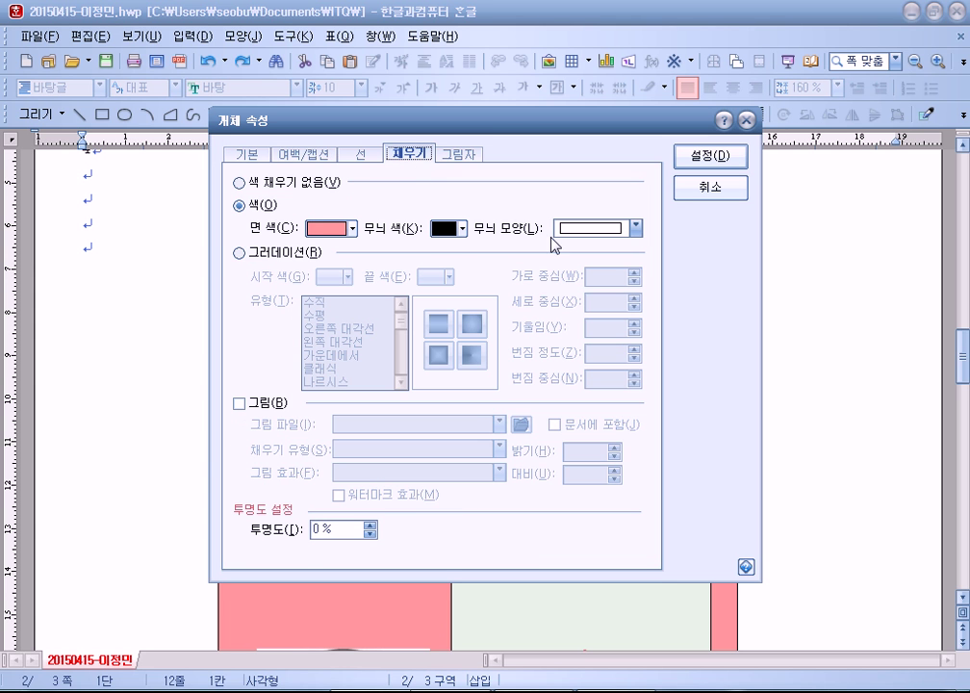
pyautogui.click(708, 189)
pyautogui.click(796, 459)
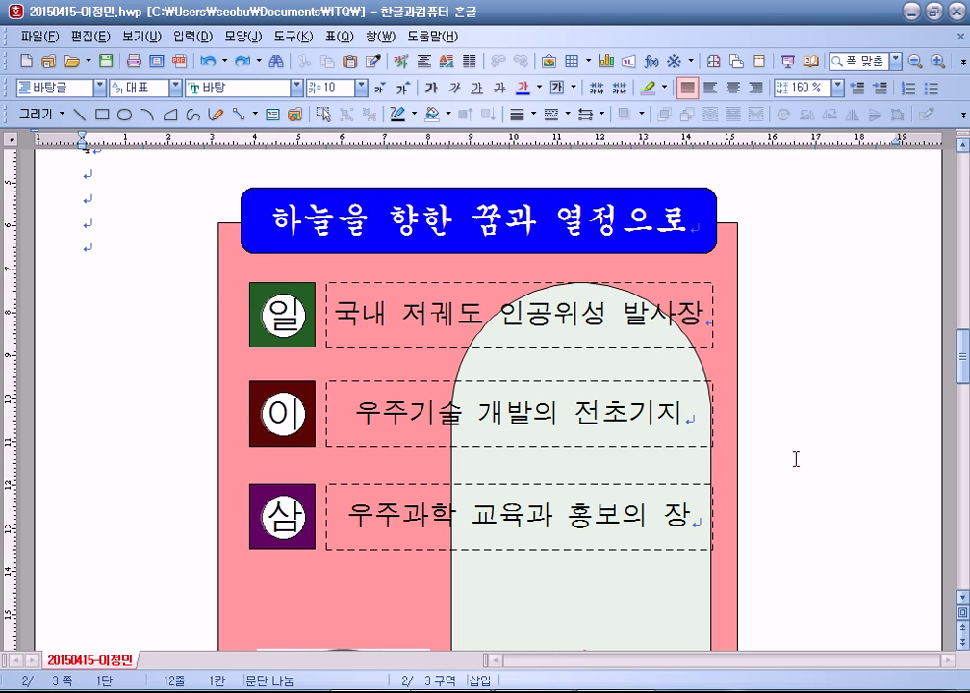
# Step: Save the document with Alt+S and review the poster, briefly clicking into its title
pyautogui.hotkey('alt', 's')
pyautogui.scroll(-3, 435, 448)
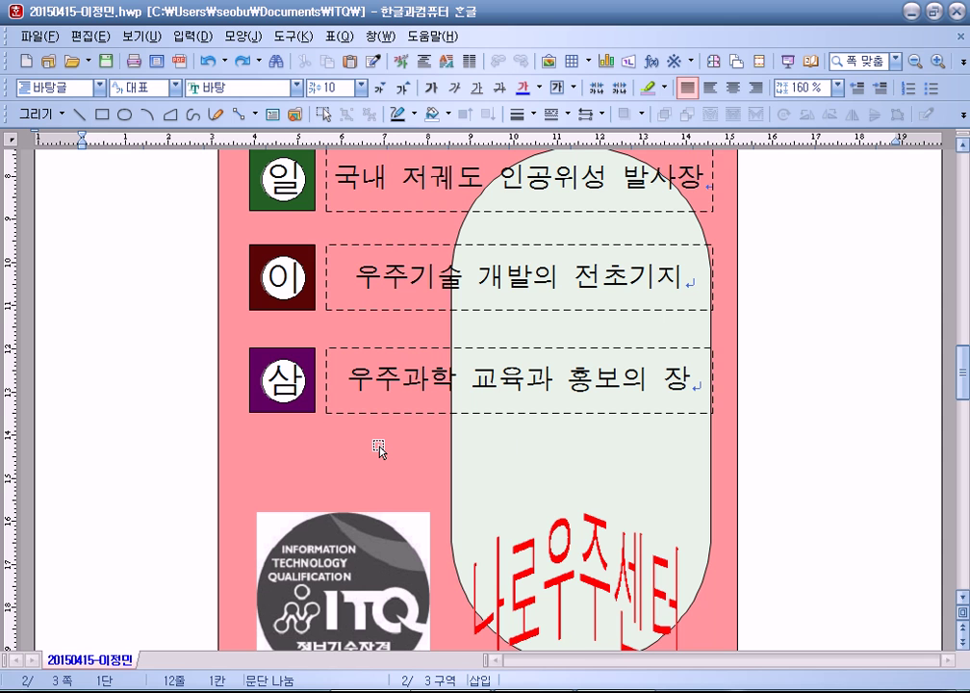
pyautogui.scroll(3, 379, 451)
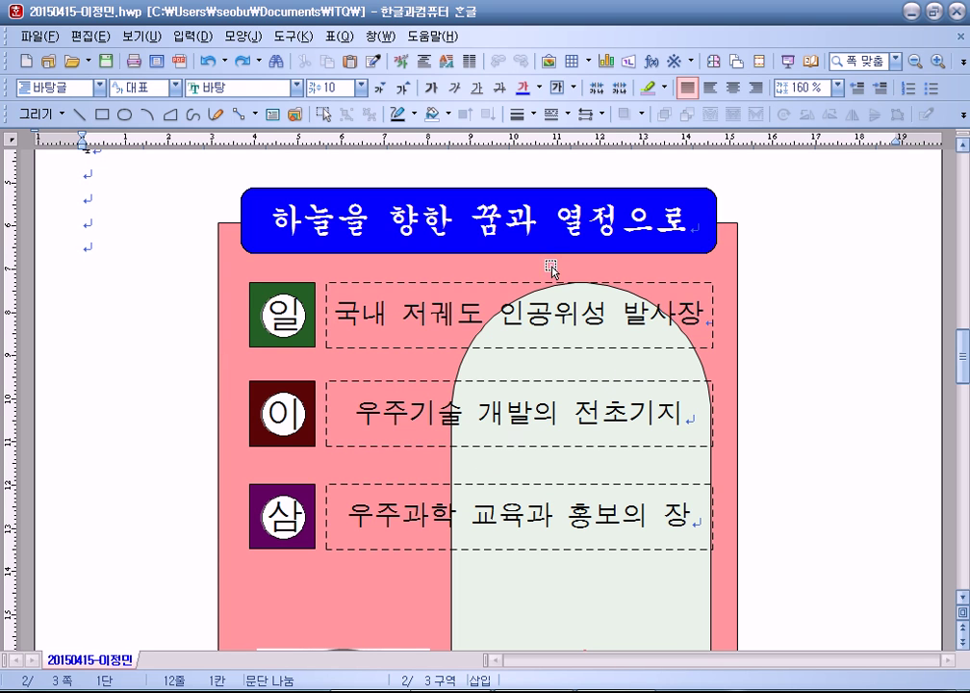
pyautogui.click(546, 229)
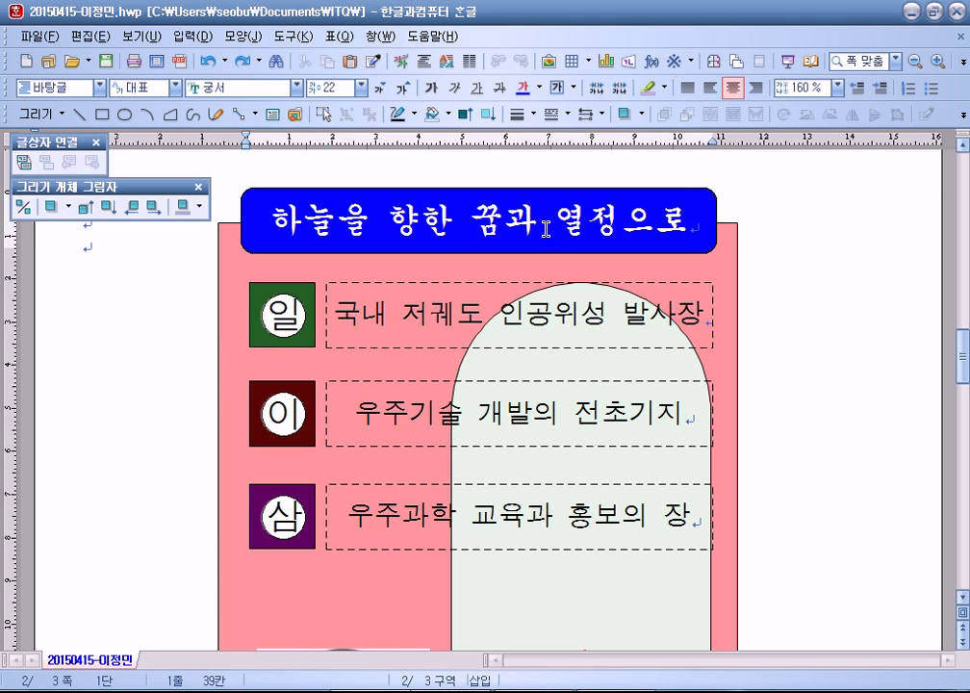
pyautogui.click(757, 303)
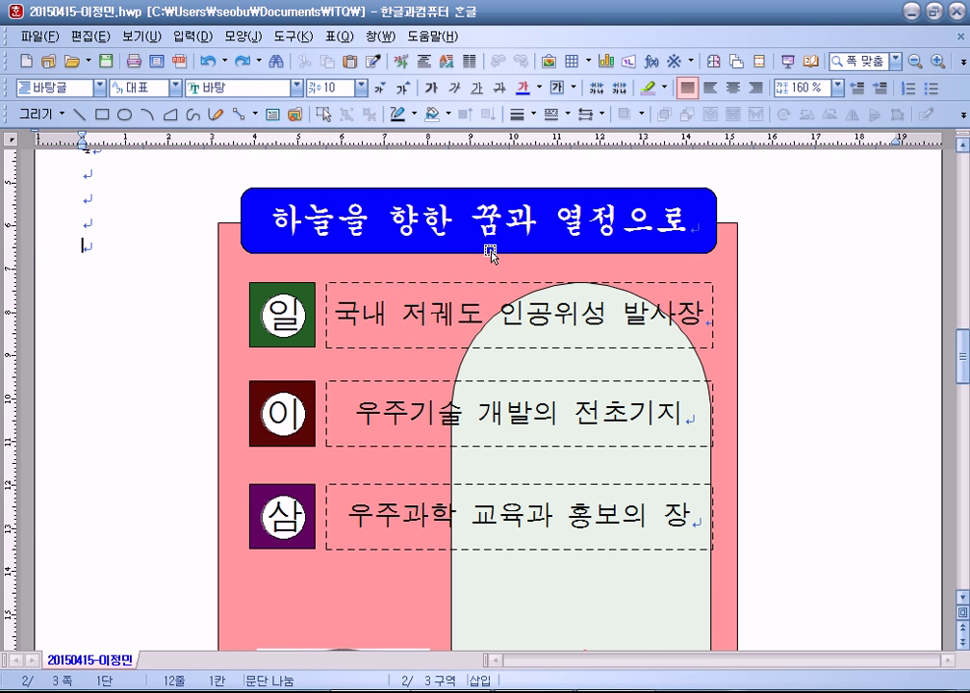
pyautogui.click(100, 117)
pyautogui.moveTo(123, 286); pyautogui.dragTo(365, 402)
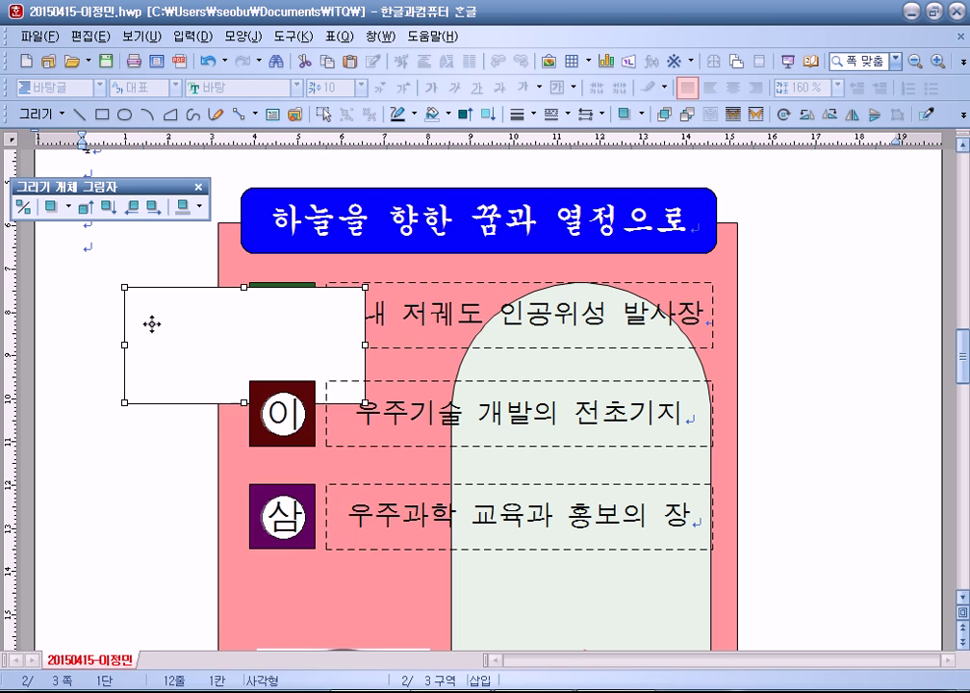
pyautogui.rightClick(151, 322)
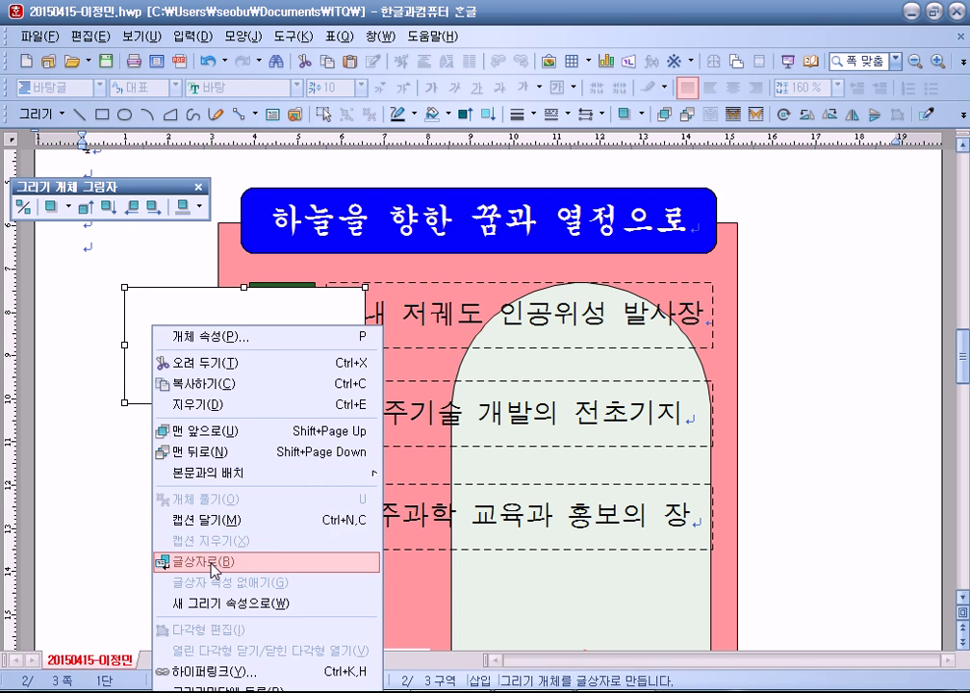
pyautogui.click(190, 560)
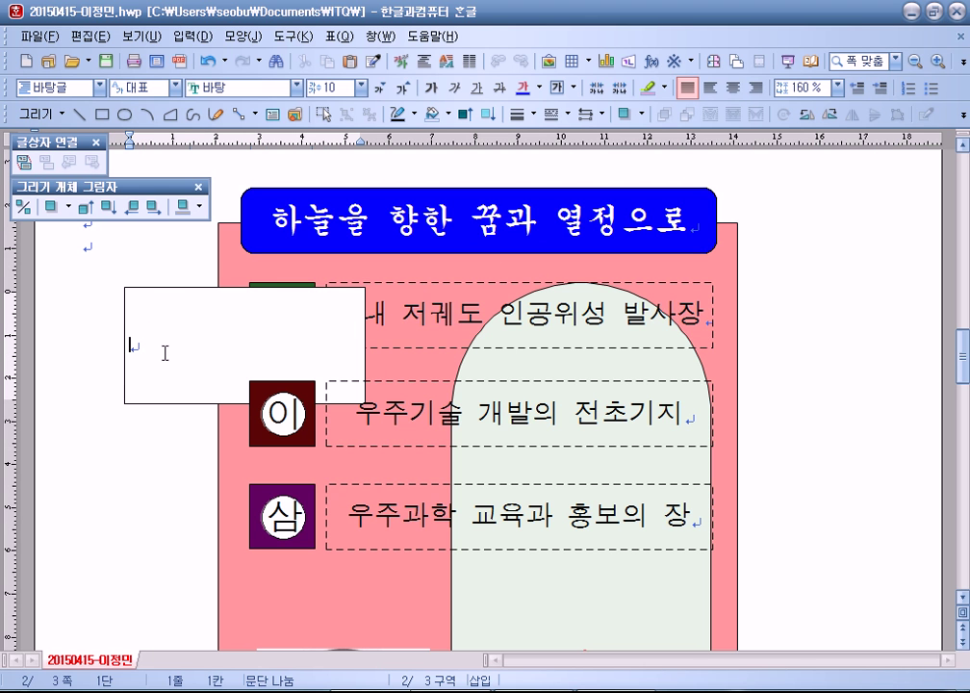
pyautogui.click(178, 287)
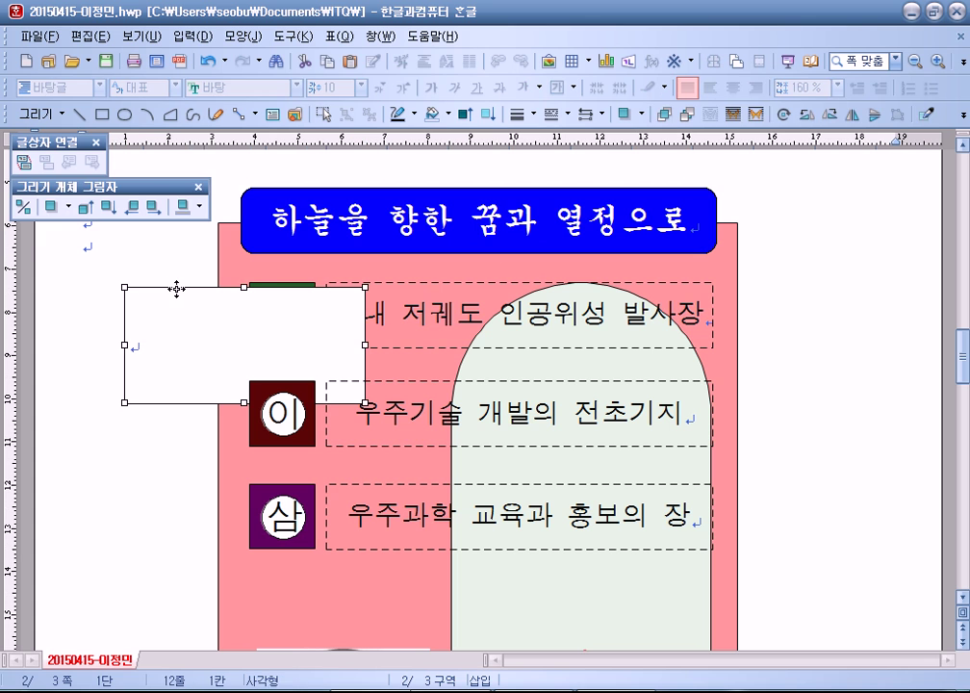
pyautogui.press('Delete')
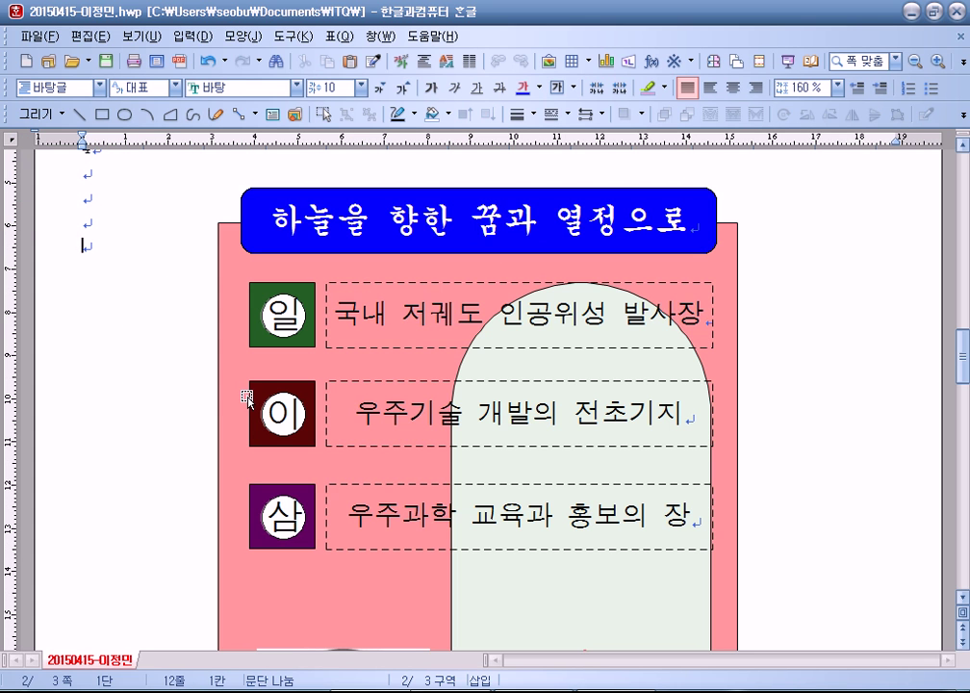
pyautogui.click(258, 295)
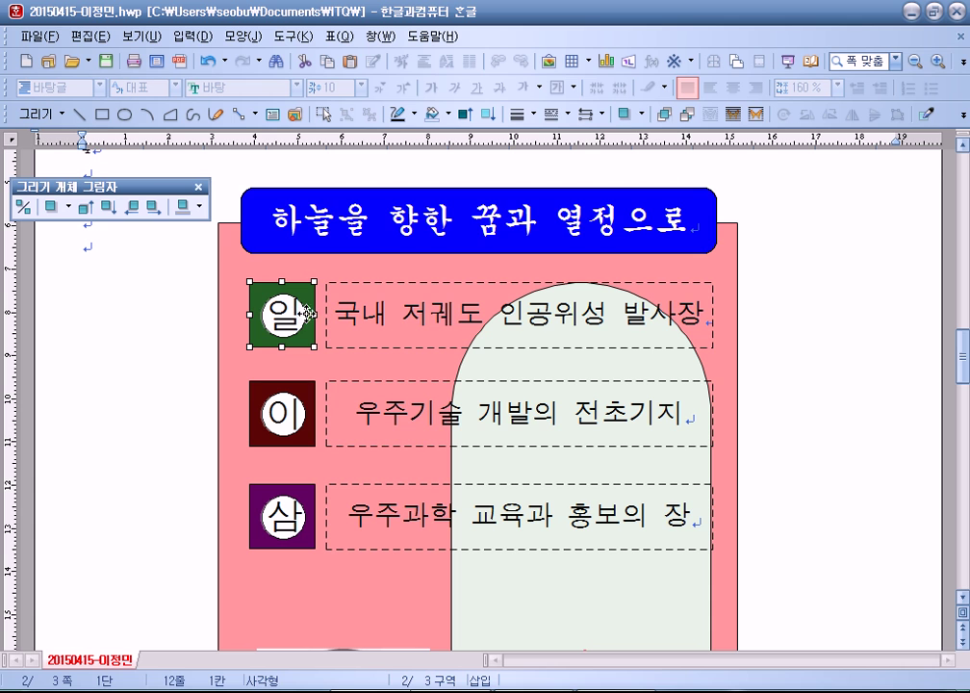
pyautogui.click(301, 316)
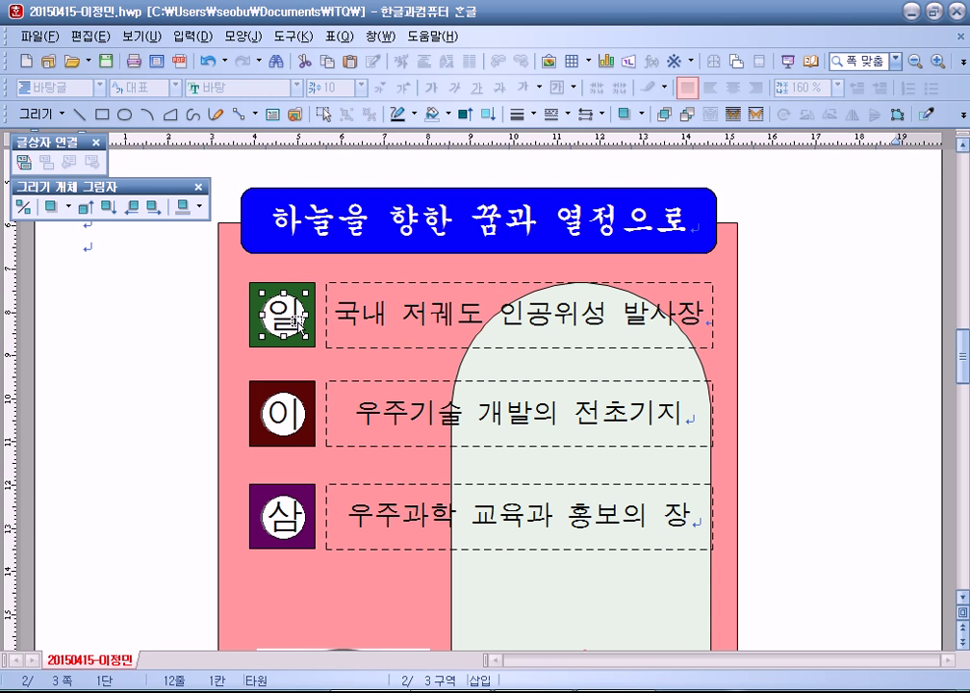
pyautogui.click(279, 244)
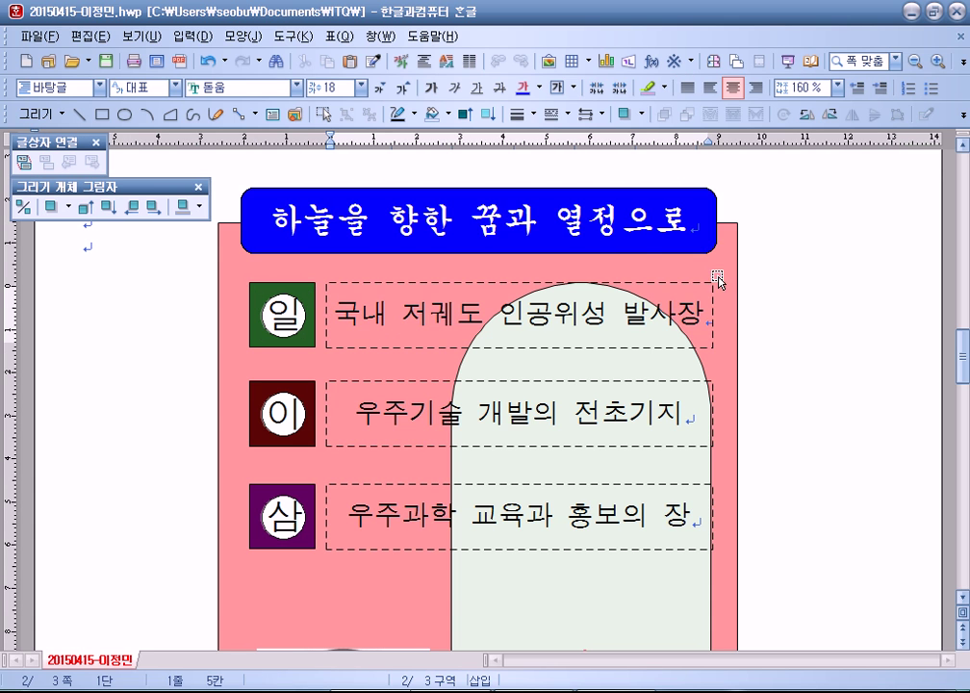
pyautogui.click(369, 274)
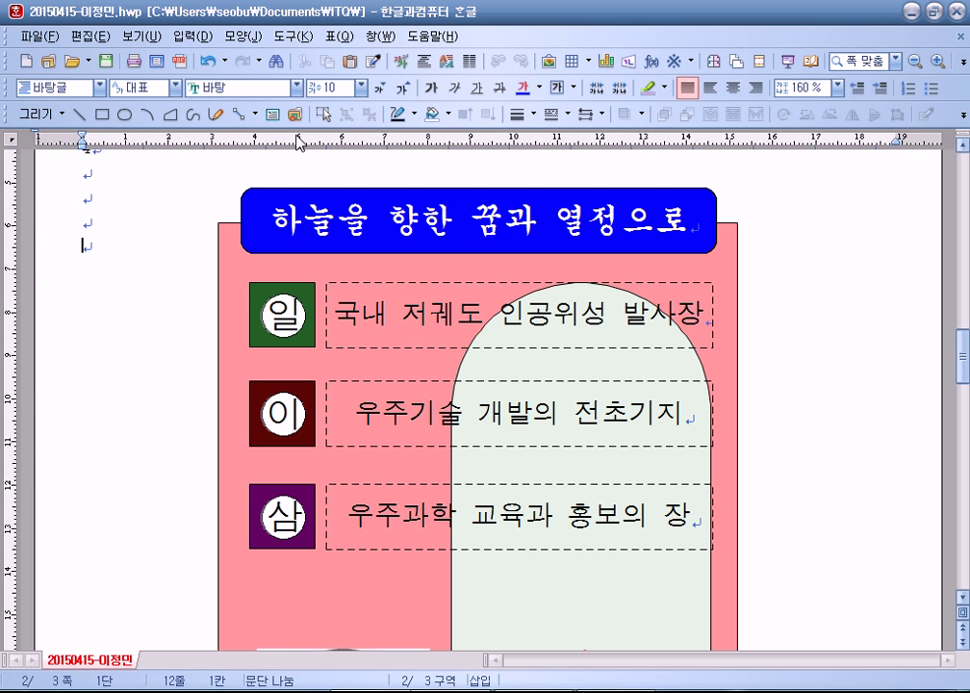
pyautogui.click(324, 113)
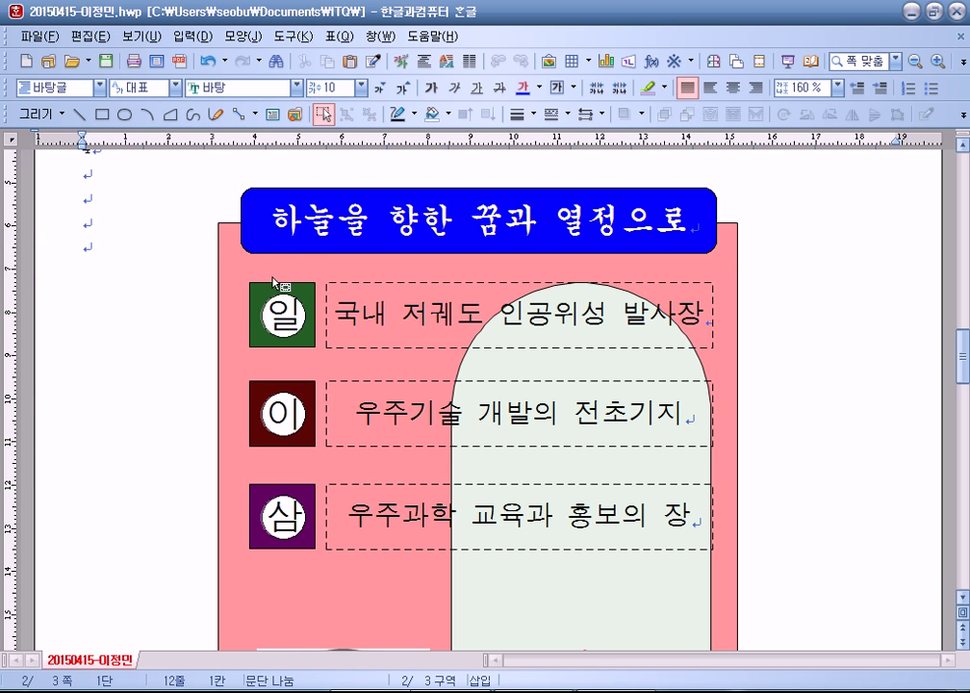
pyautogui.moveTo(180, 260); pyautogui.dragTo(818, 383)
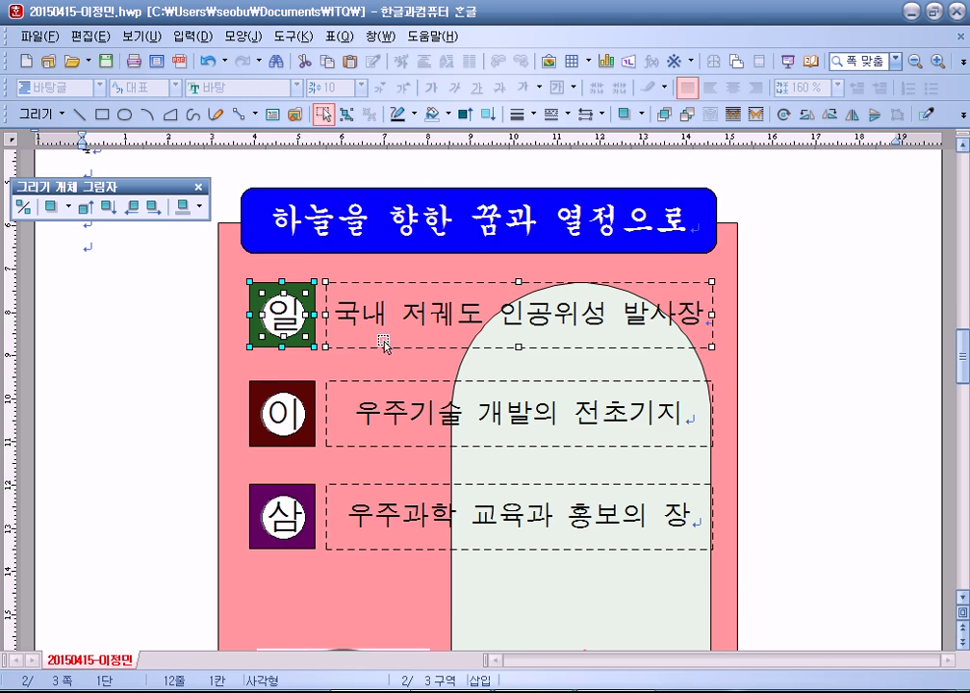
pyautogui.scroll(-3, 383, 344)
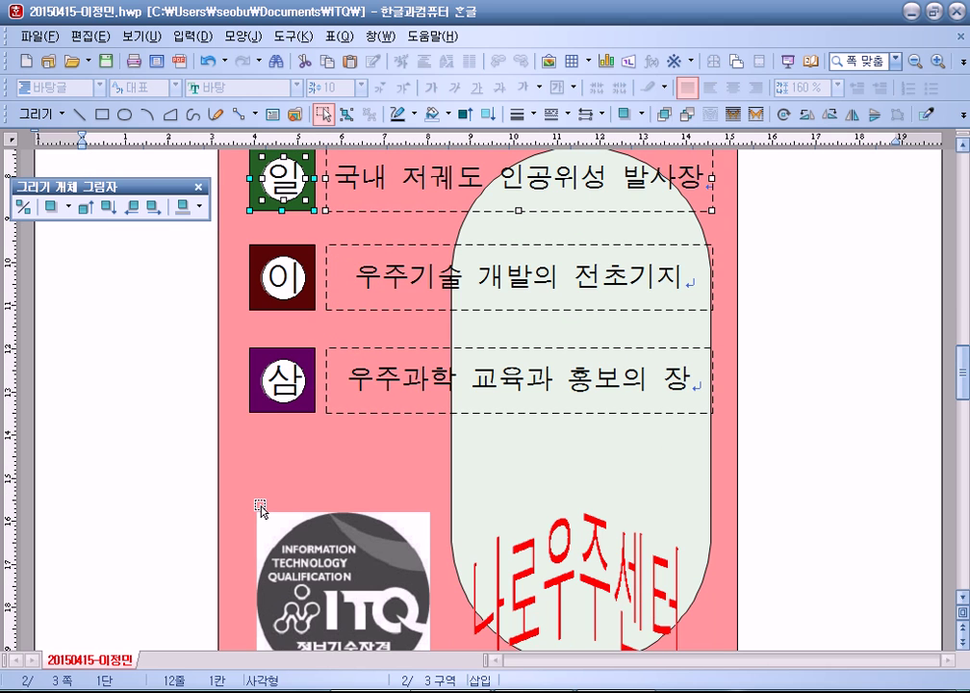
pyautogui.scroll(-4, 281, 513)
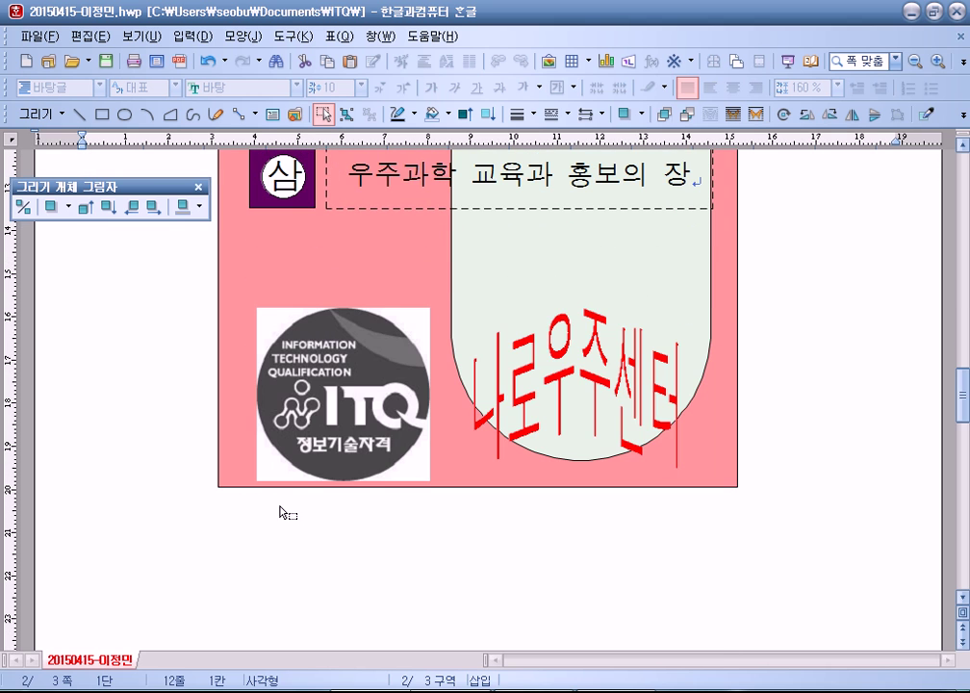
pyautogui.click(888, 440)
pyautogui.scroll(6, 672, 433)
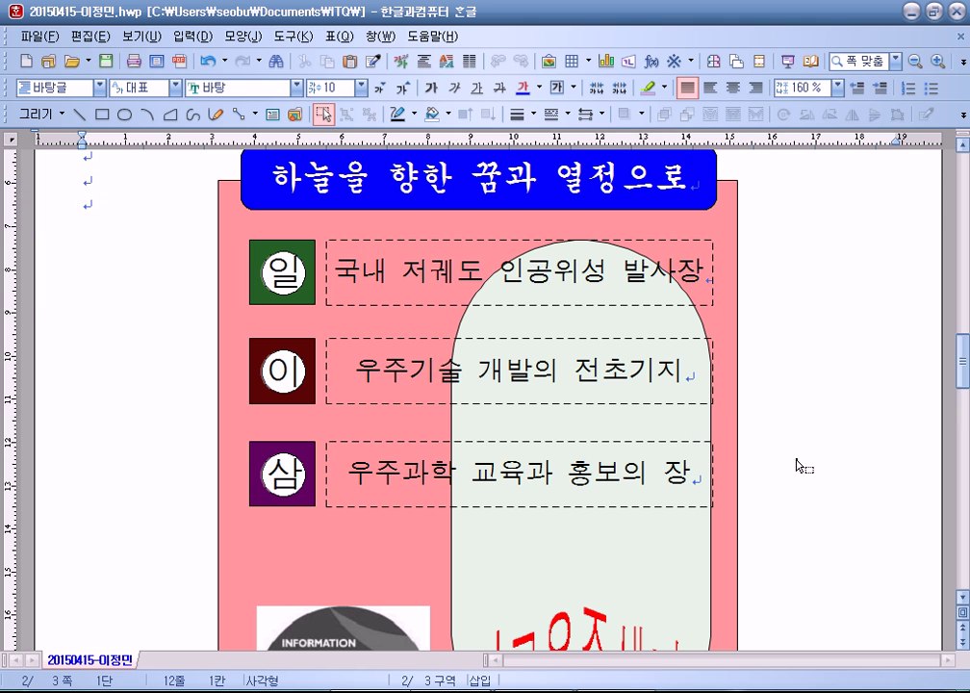
pyautogui.click(75, 203)
pyautogui.scroll(-6, 109, 236)
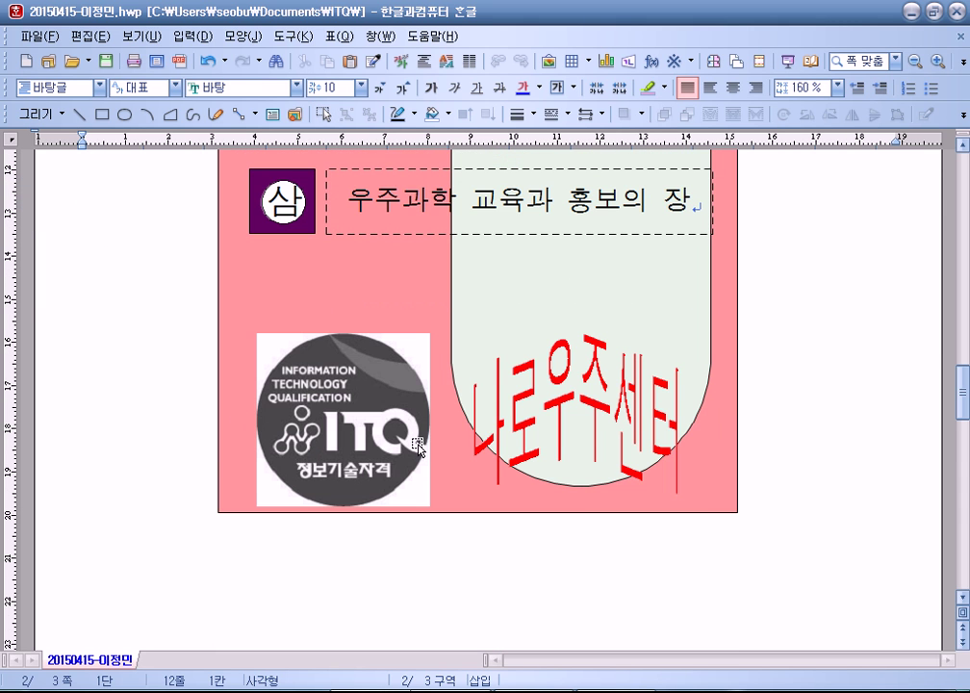
pyautogui.scroll(-15, 574, 434)
pyautogui.click(228, 225)
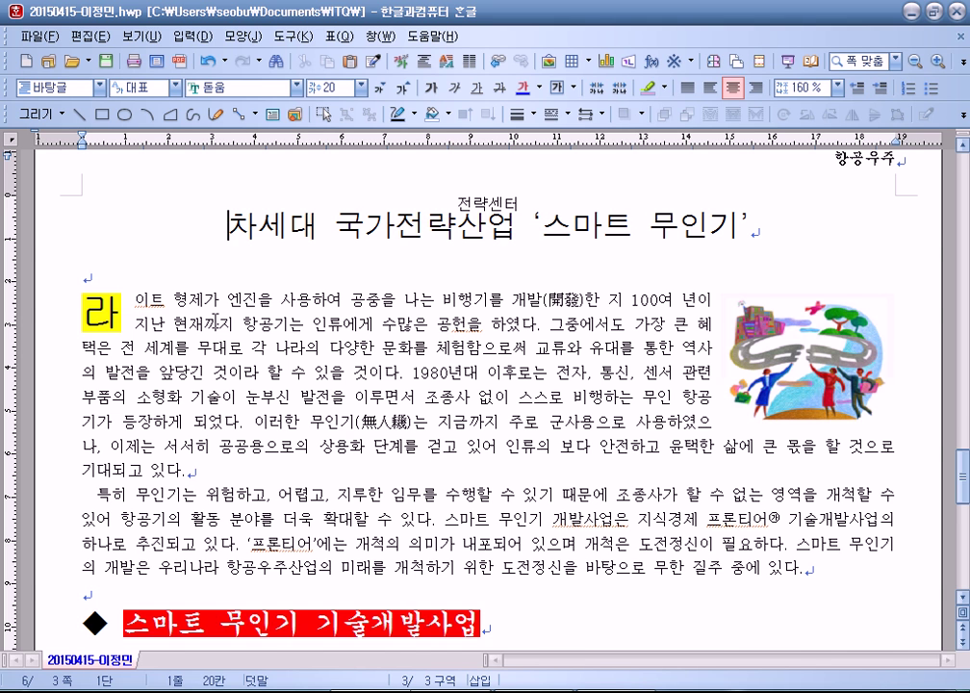
pyautogui.scroll(10, 221, 328)
pyautogui.scroll(3, 214, 323)
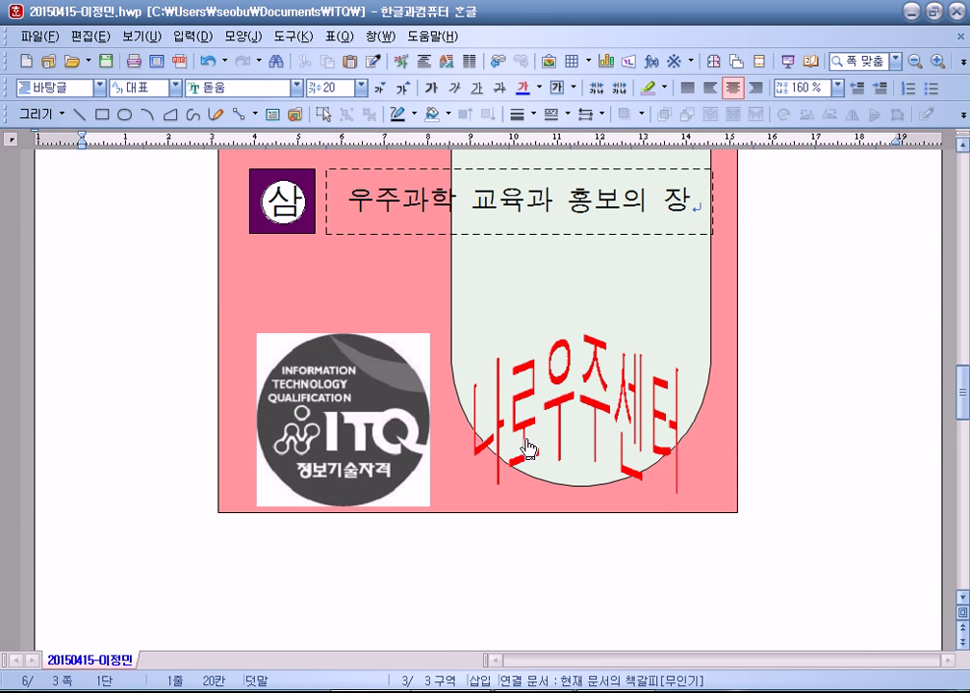
# Step: Browse to the Documents\ITQ\Picture folder in the insert-picture dialog
pyautogui.click(347, 414)
pyautogui.click(141, 281)
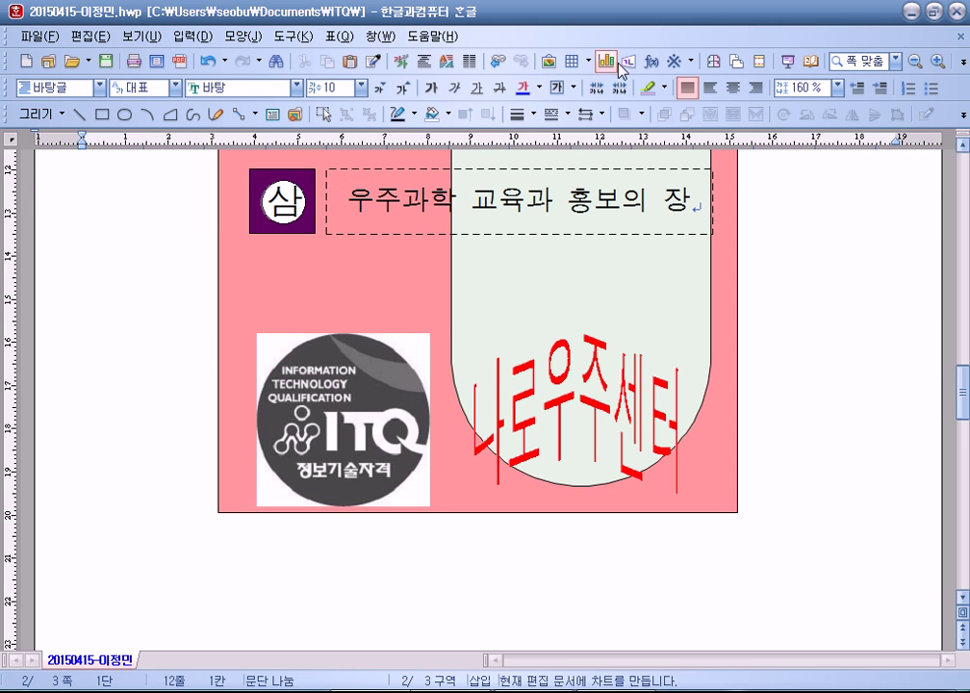
pyautogui.click(548, 63)
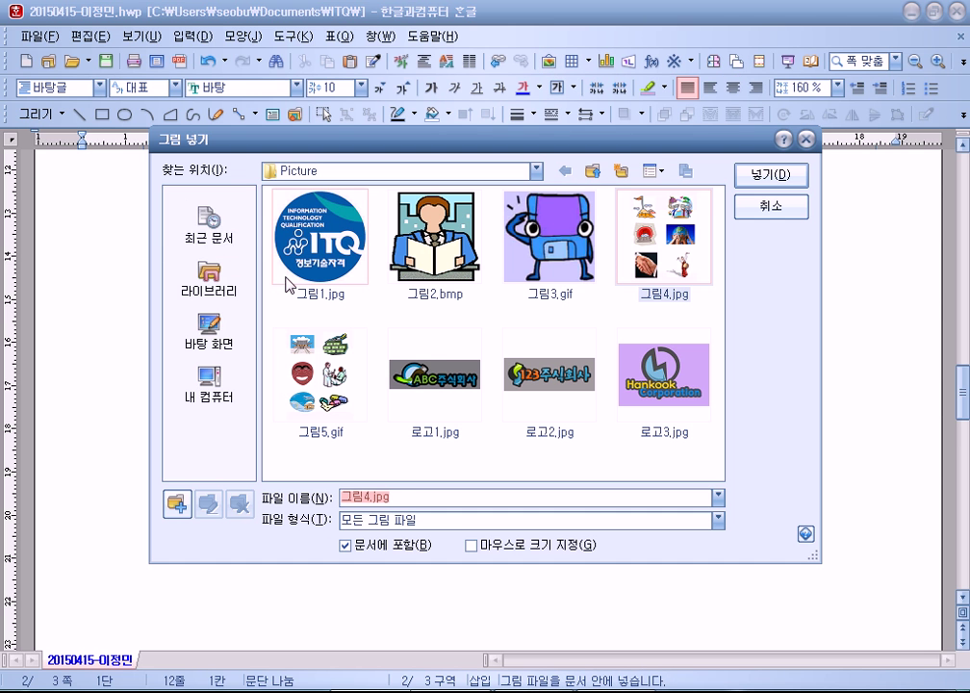
pyautogui.click(207, 279)
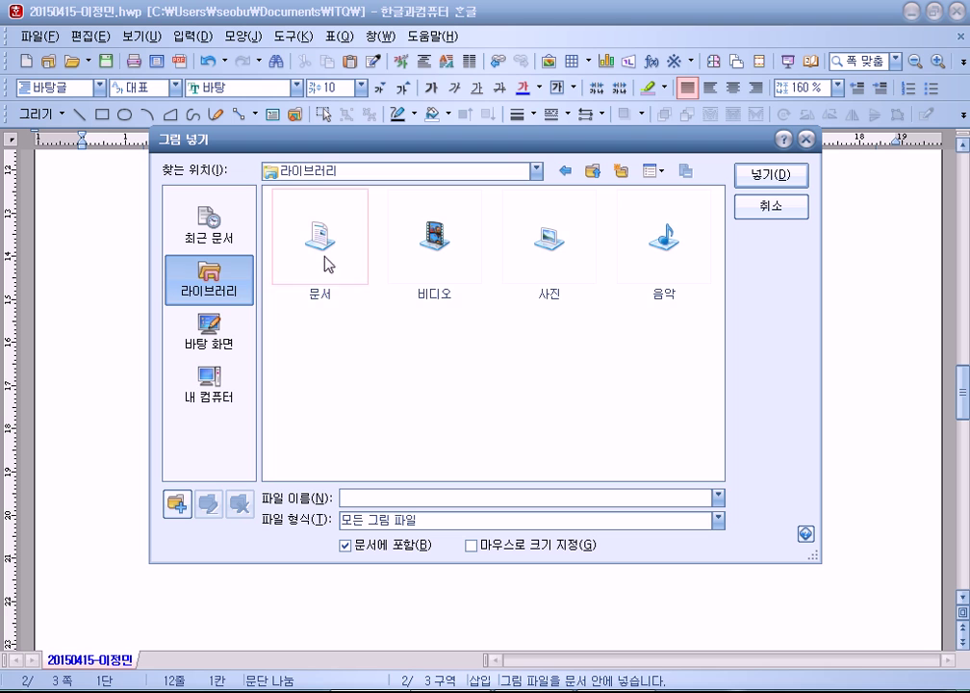
pyautogui.doubleClick(327, 253)
pyautogui.doubleClick(550, 253)
pyautogui.doubleClick(321, 238)
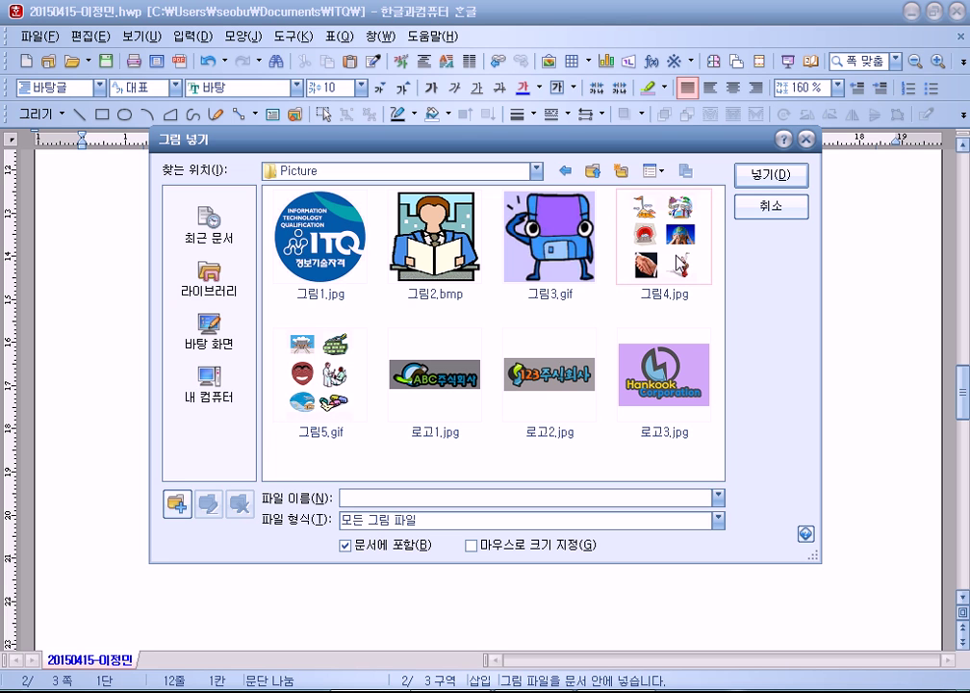
# Step: Insert 그림4.jpg from the Picture folder
pyautogui.click(318, 241)
pyautogui.click(405, 244)
pyautogui.click(534, 244)
pyautogui.click(664, 241)
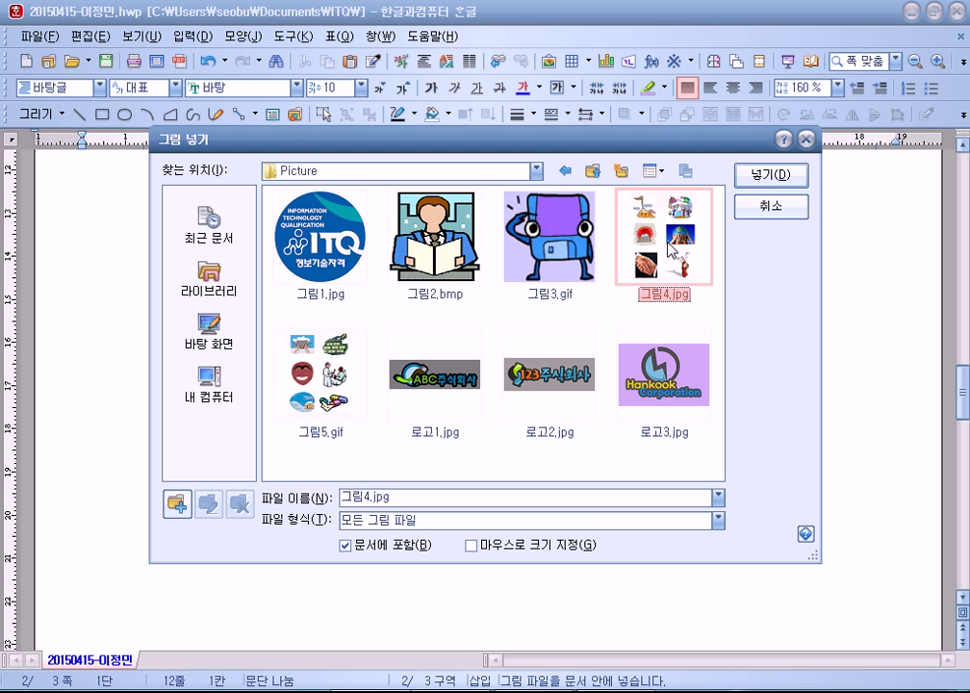
pyautogui.click(762, 177)
# Step: Crop the picture to the drumming dancer, move it to the poster's right edge, then delete it
pyautogui.scroll(-8, 325, 448)
pyautogui.scroll(-3, 323, 448)
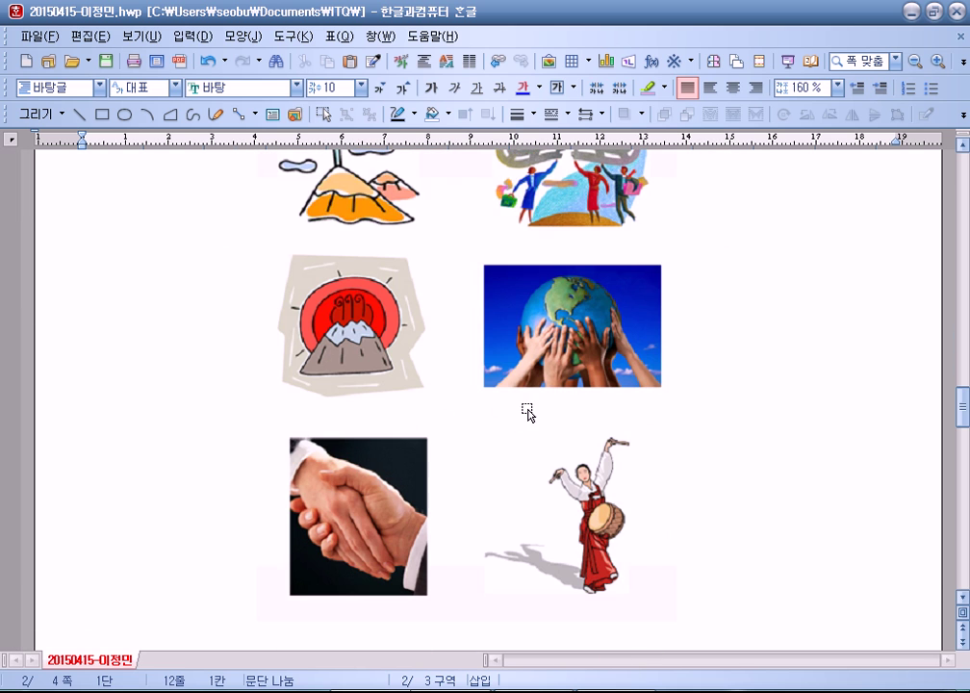
pyautogui.click(523, 413)
pyautogui.click(457, 208)
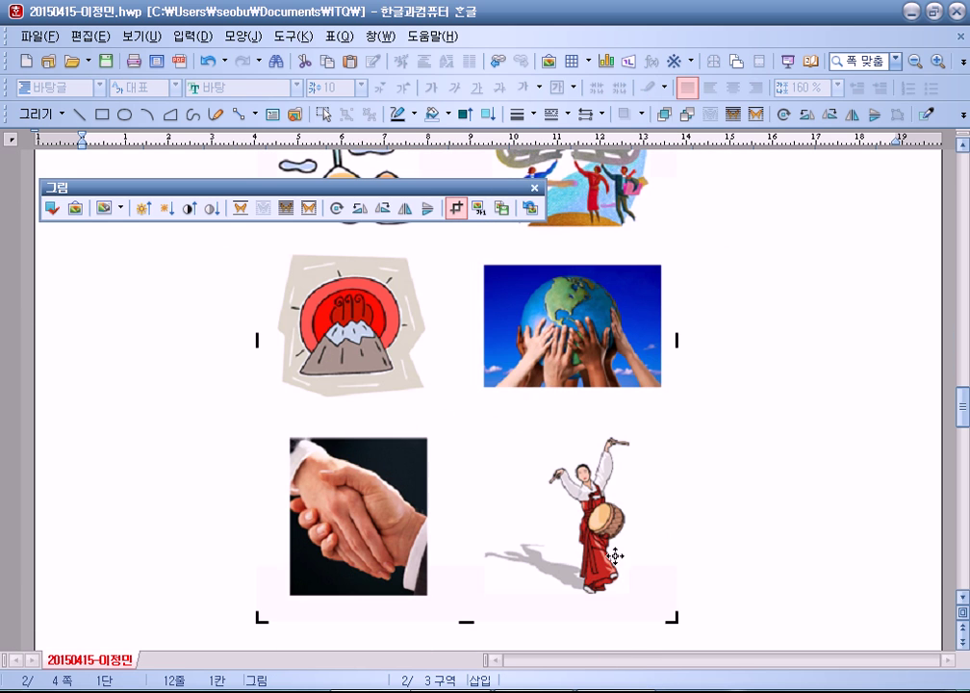
pyautogui.moveTo(674, 619); pyautogui.dragTo(659, 603)
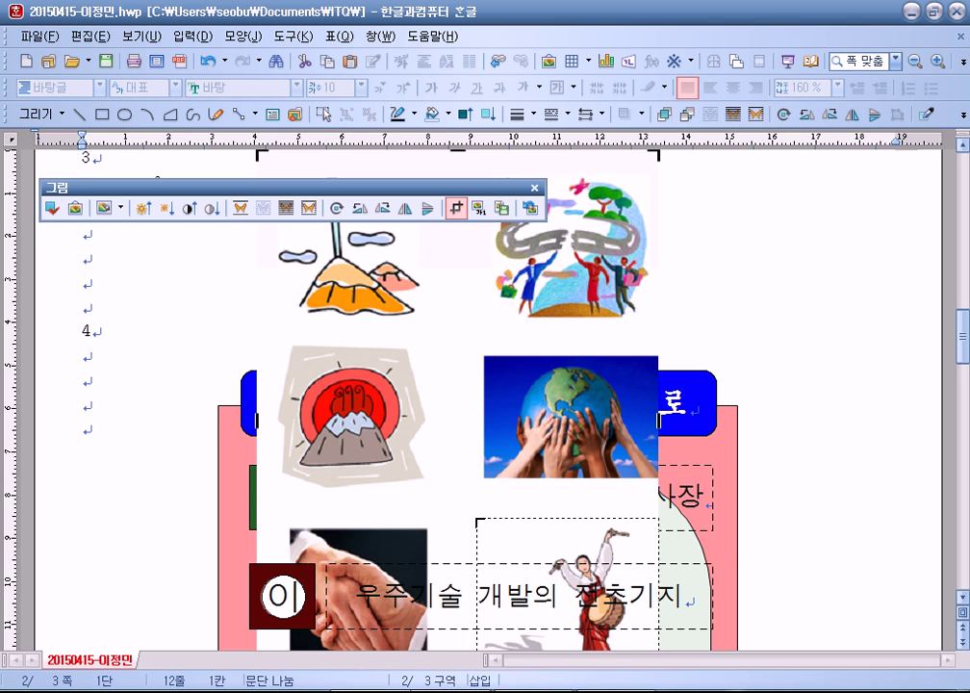
pyautogui.scroll(-5, 597, 433)
pyautogui.moveTo(596, 258); pyautogui.dragTo(825, 437)
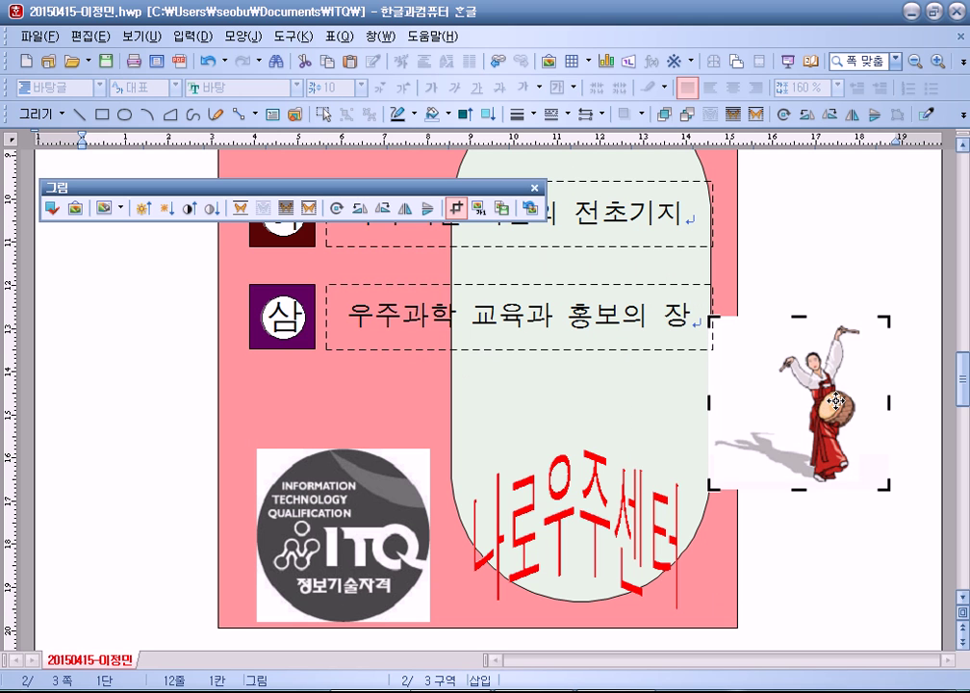
pyautogui.moveTo(823, 412); pyautogui.dragTo(830, 403)
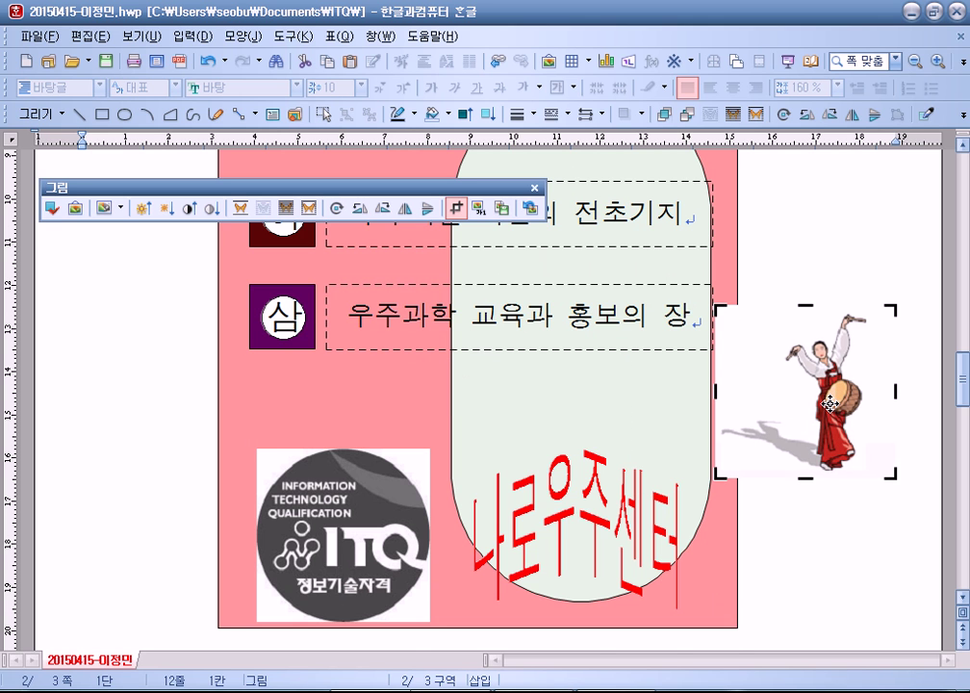
pyautogui.press('Delete')
# Step: Open the ITQ logo's object properties, try 'in front of text', then cancel and deselect the logo
pyautogui.scroll(-3, 208, 412)
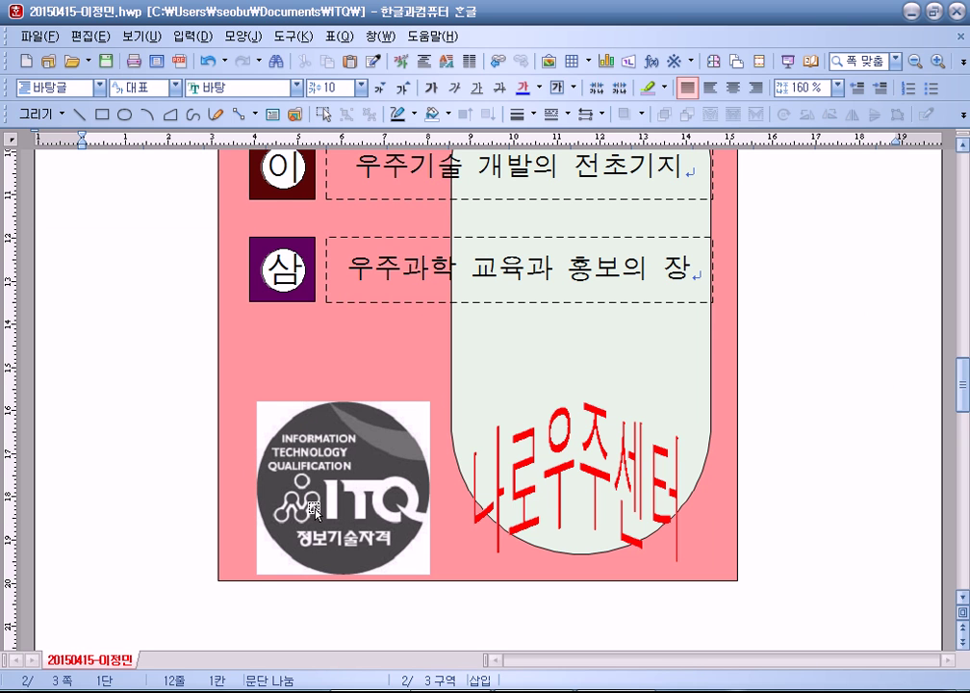
pyautogui.click(269, 412)
pyautogui.scroll(10, 279, 525)
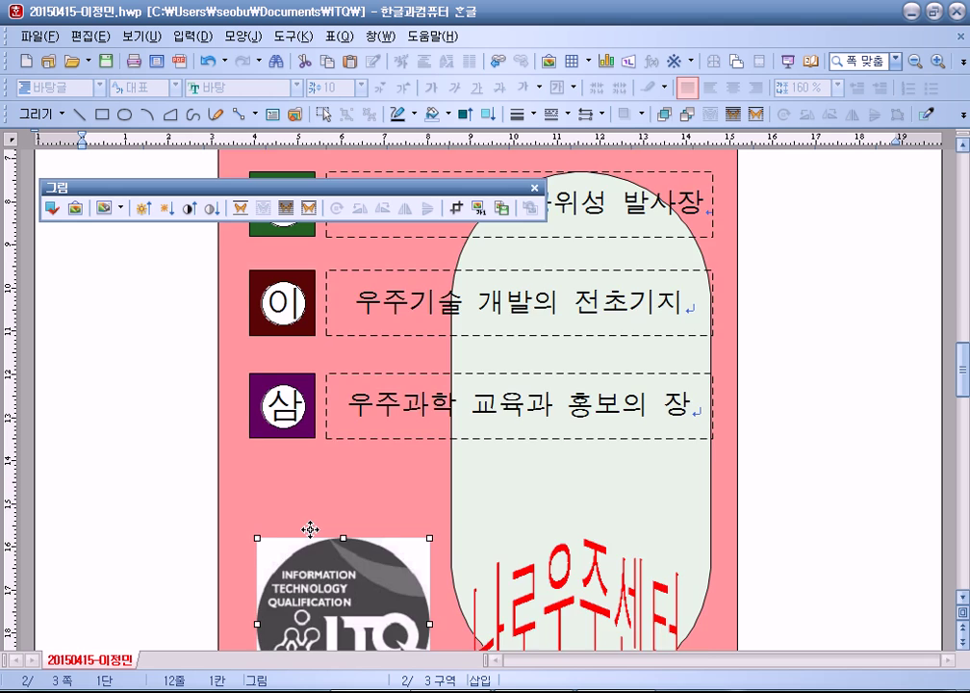
pyautogui.scroll(2, 193, 482)
pyautogui.click(87, 470)
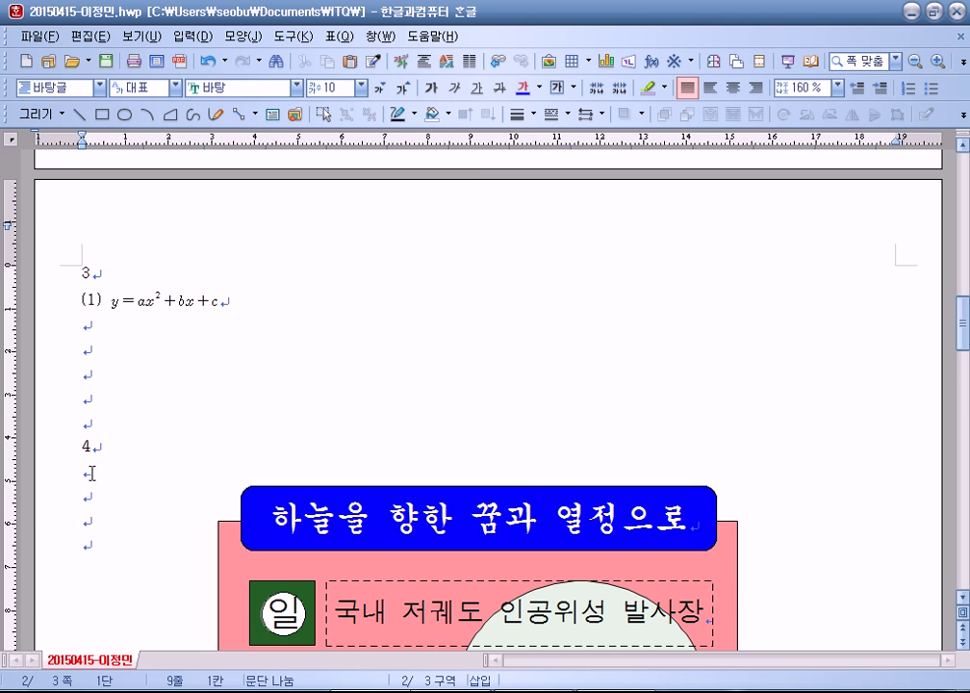
pyautogui.scroll(-10, 116, 481)
pyautogui.doubleClick(342, 558)
pyautogui.click(367, 321)
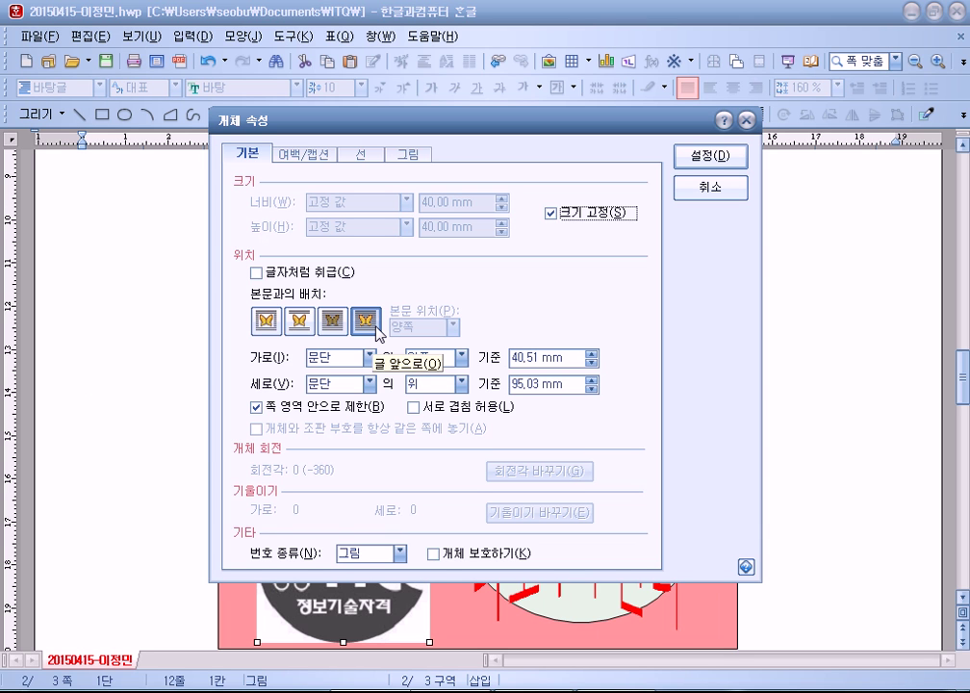
pyautogui.click(711, 188)
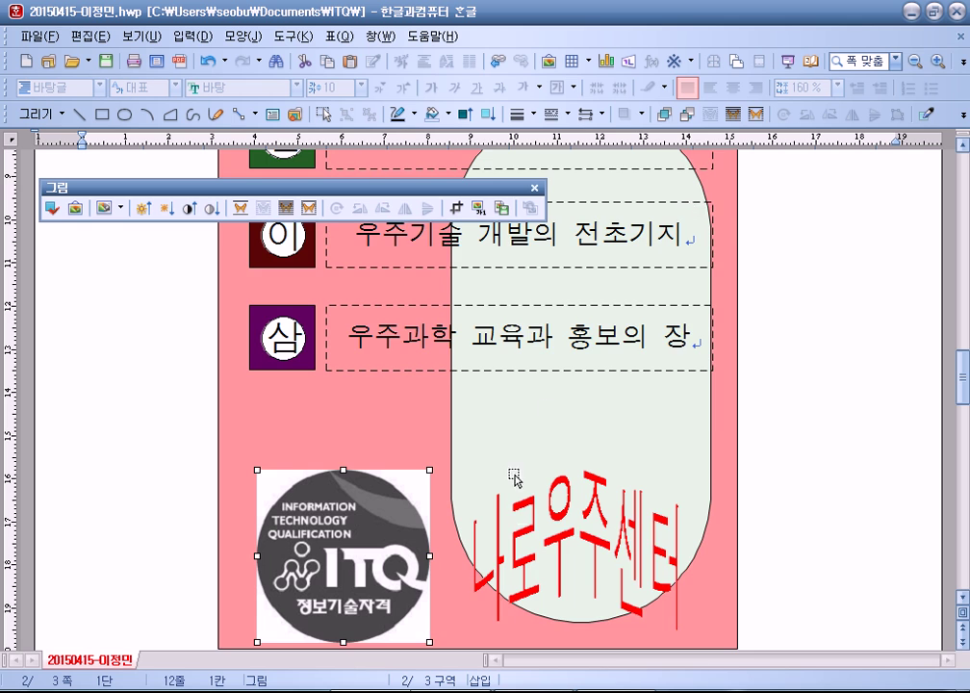
pyautogui.scroll(-3, 515, 479)
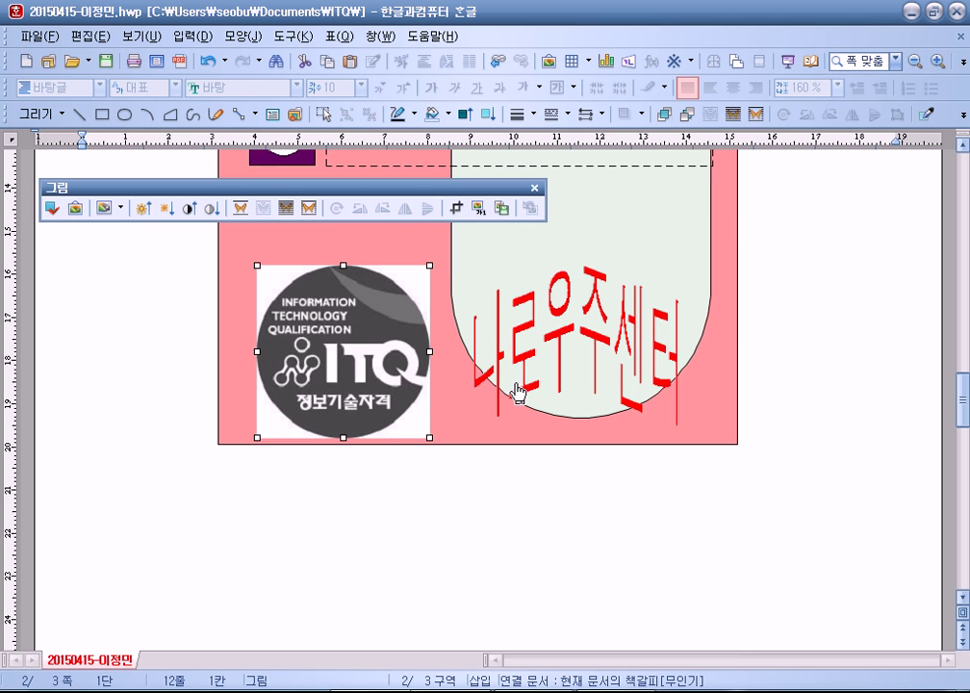
pyautogui.click(250, 514)
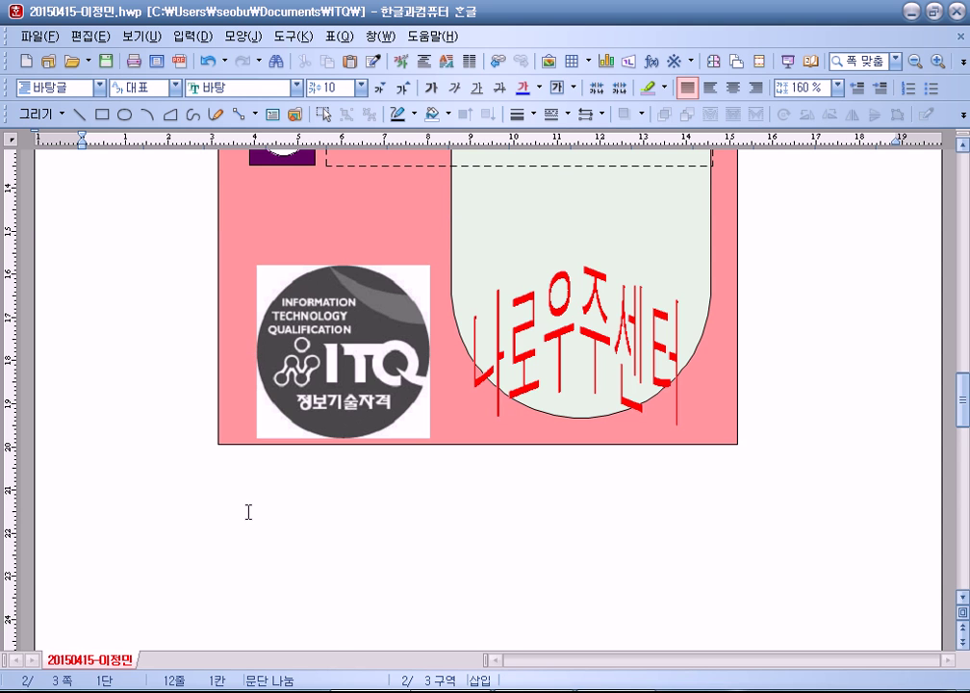
pyautogui.scroll(-9, 249, 512)
# Step: Confirm the 무인기 bookmark exists, closing the bookmark list unchanged
pyautogui.moveTo(221, 299); pyautogui.dragTo(640, 310)
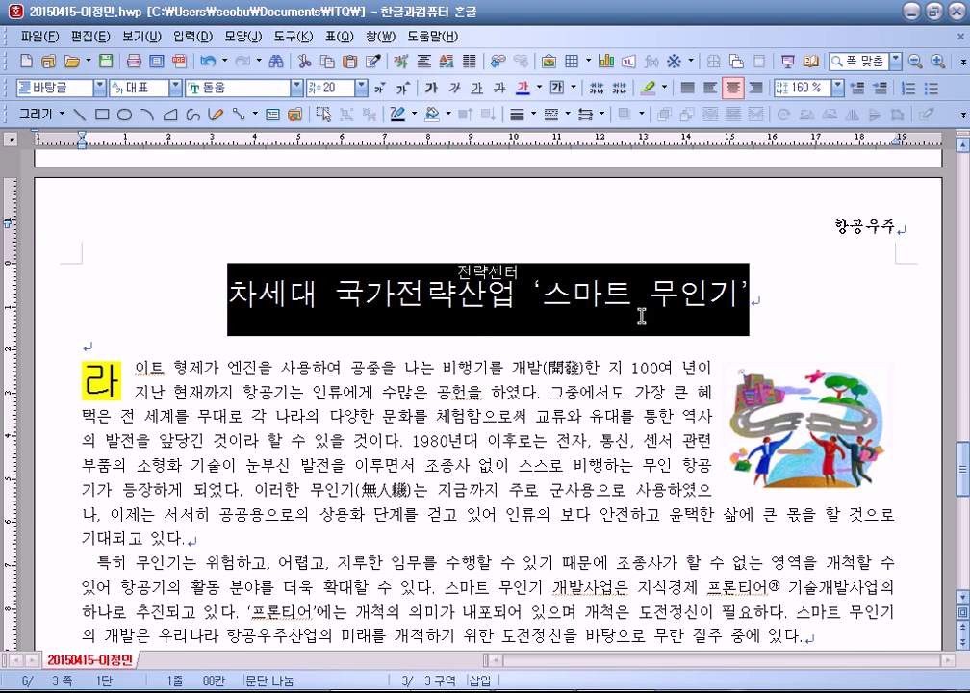
pyautogui.click(255, 293)
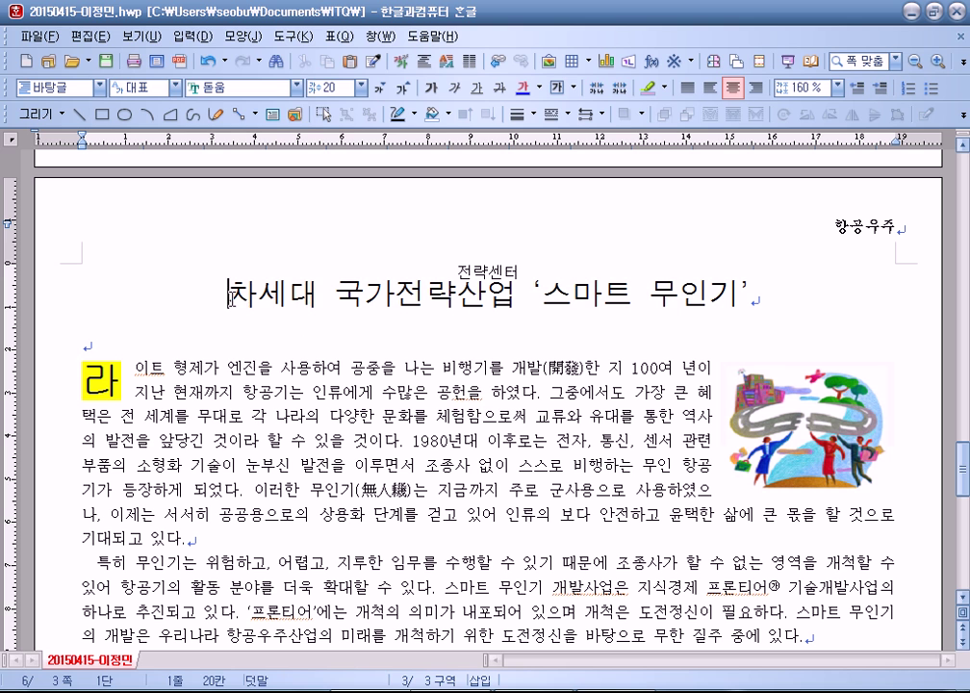
pyautogui.click(191, 36)
pyautogui.click(182, 253)
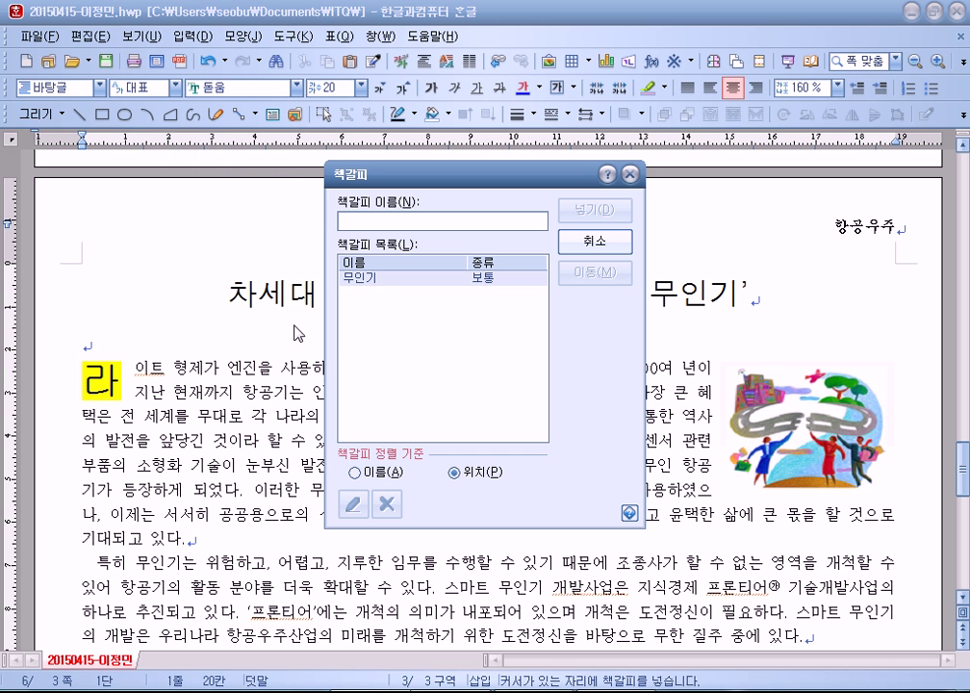
pyautogui.click(377, 280)
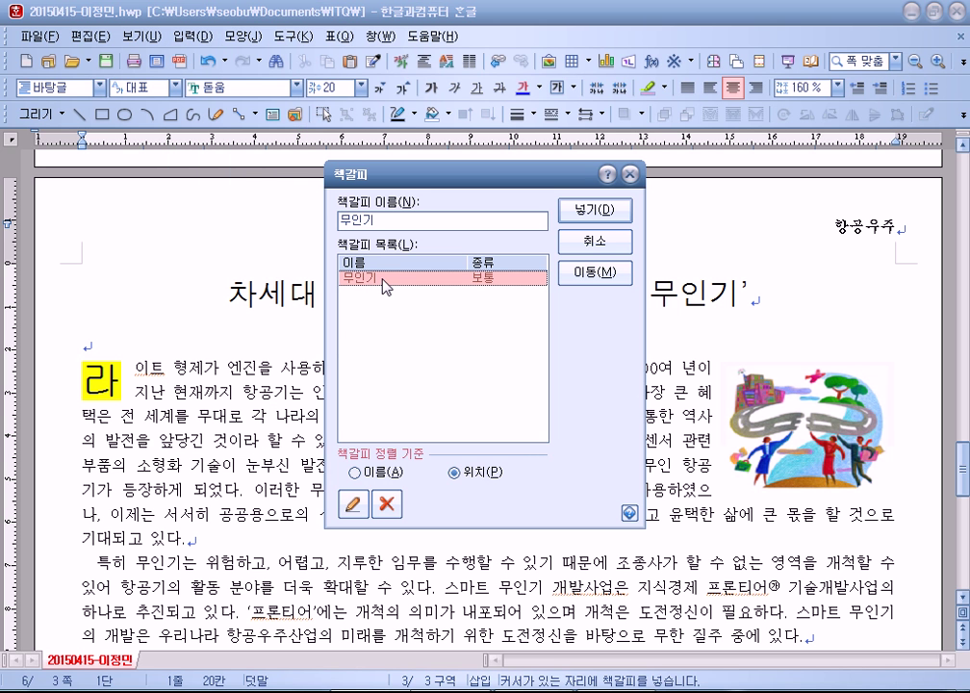
pyautogui.click(595, 240)
# Step: Link the 나로우주센터 text art to the 무인기 bookmark and test the link
pyautogui.scroll(6, 450, 349)
pyautogui.scroll(3, 631, 283)
pyautogui.rightClick(622, 266)
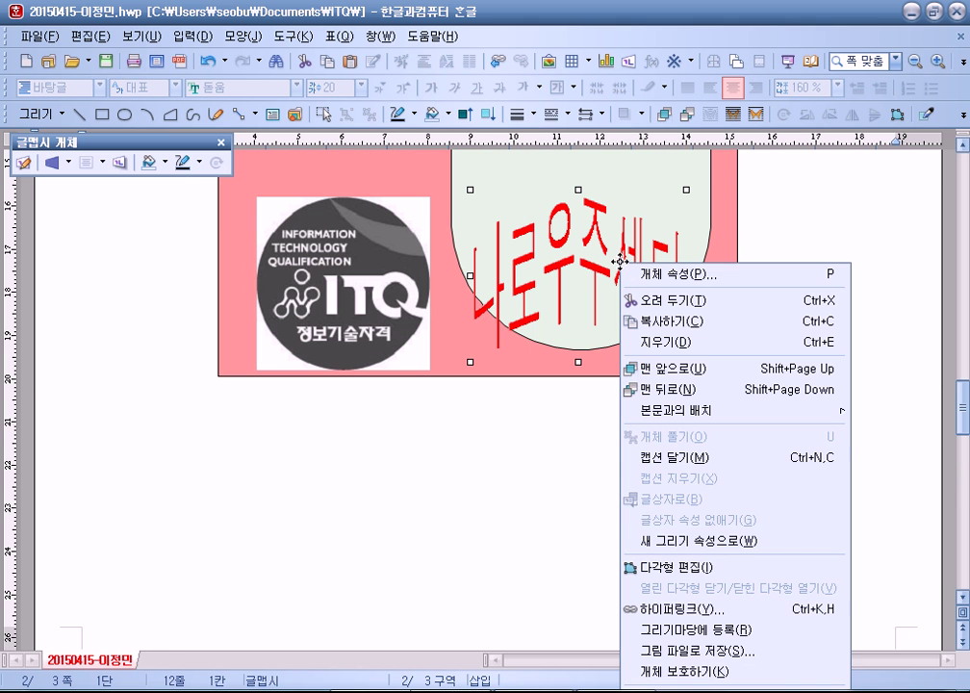
pyautogui.click(650, 616)
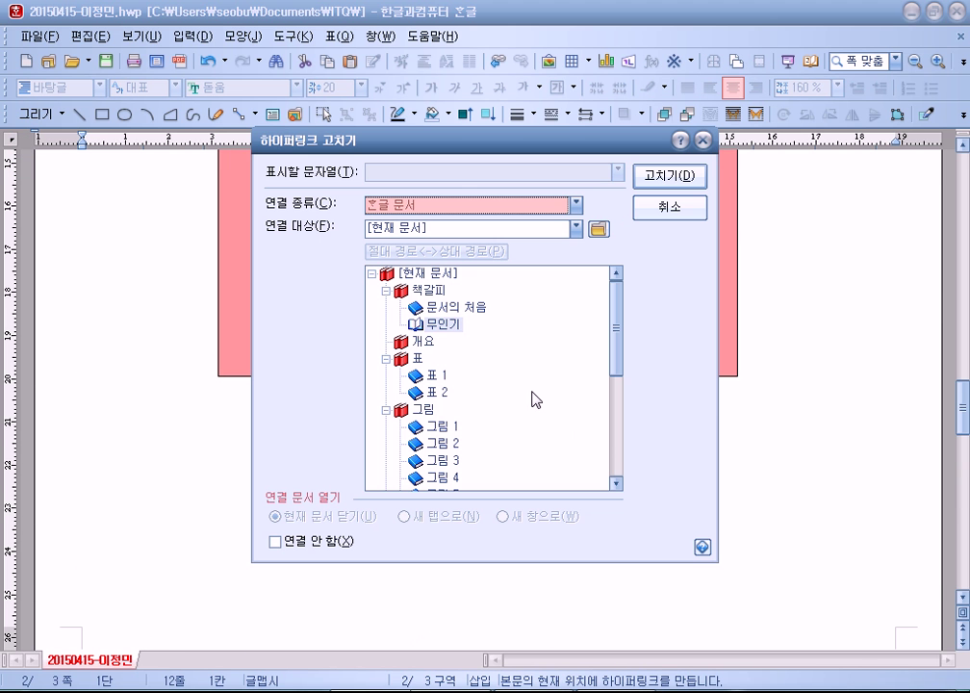
pyautogui.click(445, 326)
pyautogui.click(444, 307)
pyautogui.click(443, 325)
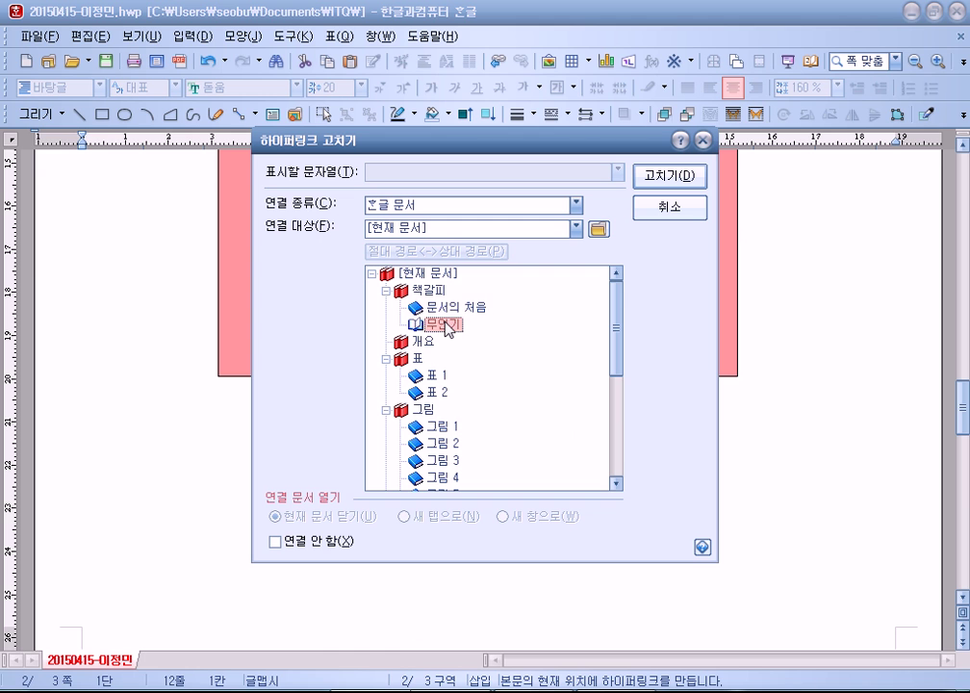
pyautogui.click(662, 181)
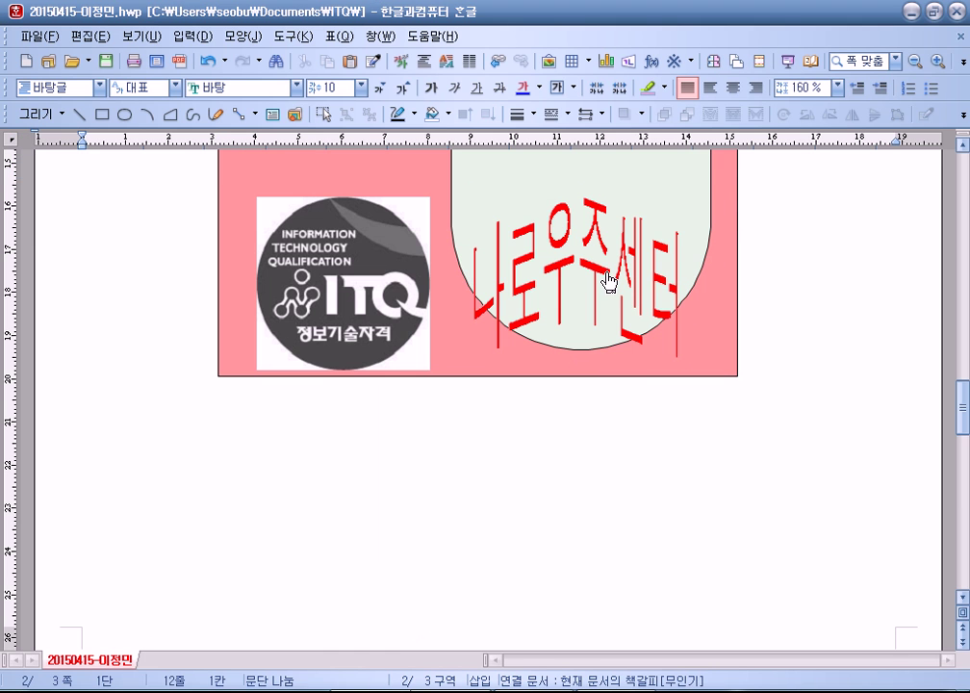
pyautogui.click(613, 276)
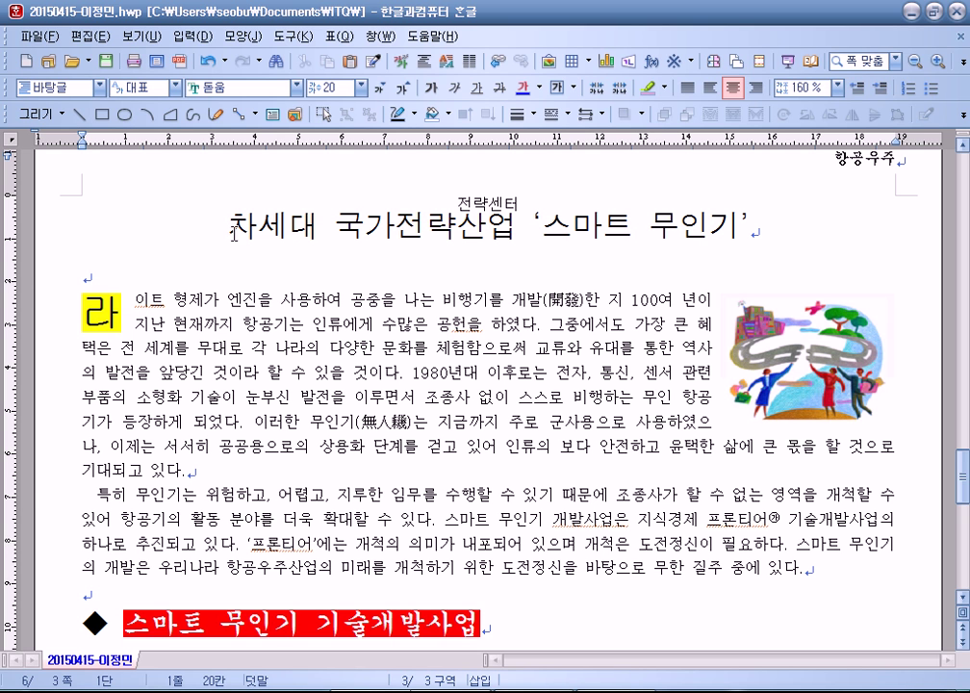
# Step: Select the article title through its first paragraph, then clear the selection
pyautogui.click(289, 436)
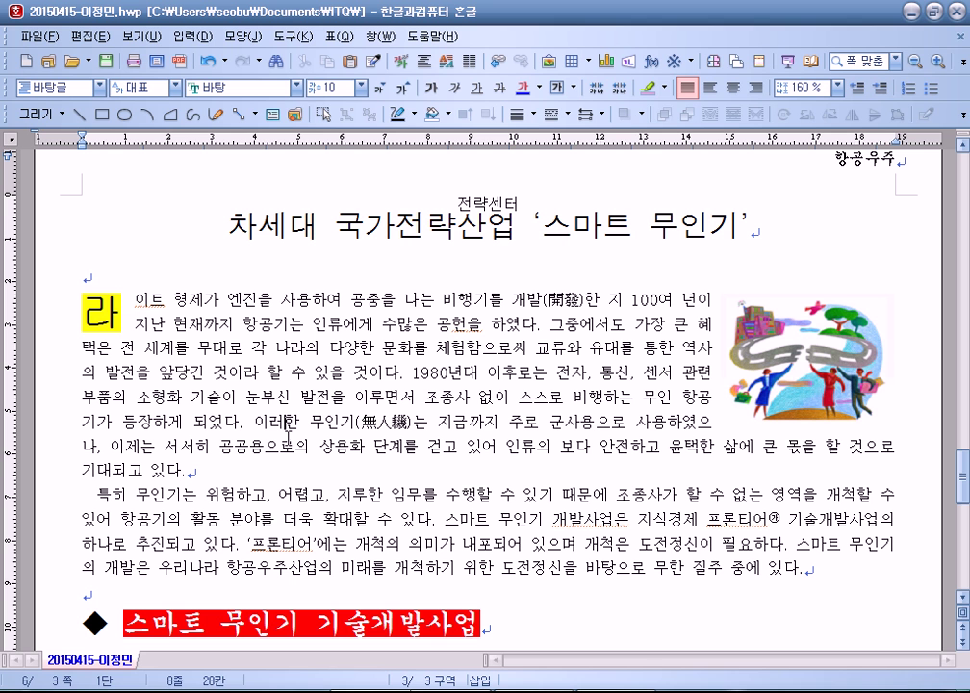
pyautogui.moveTo(229, 224); pyautogui.dragTo(519, 469)
pyautogui.click(358, 387)
pyautogui.scroll(3, 410, 488)
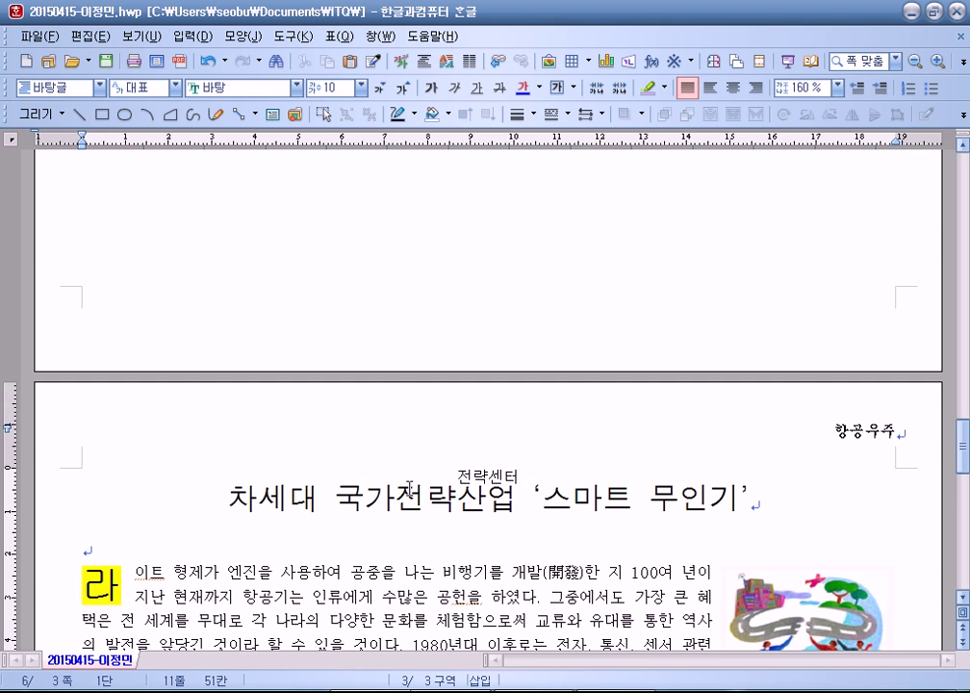
pyautogui.scroll(15, 410, 488)
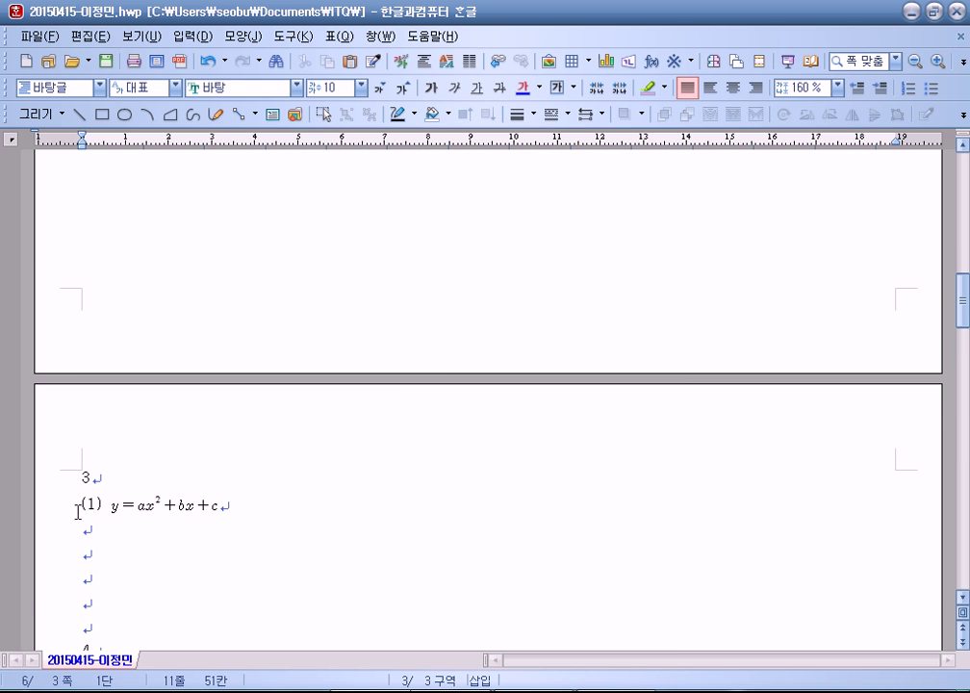
pyautogui.scroll(-5, 229, 511)
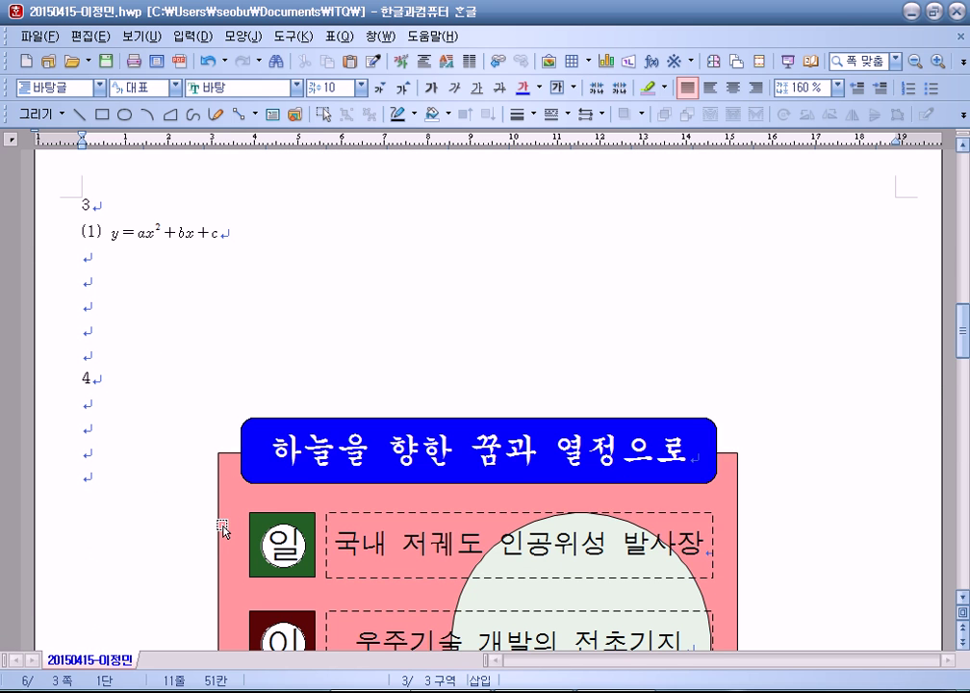
pyautogui.scroll(20, 221, 529)
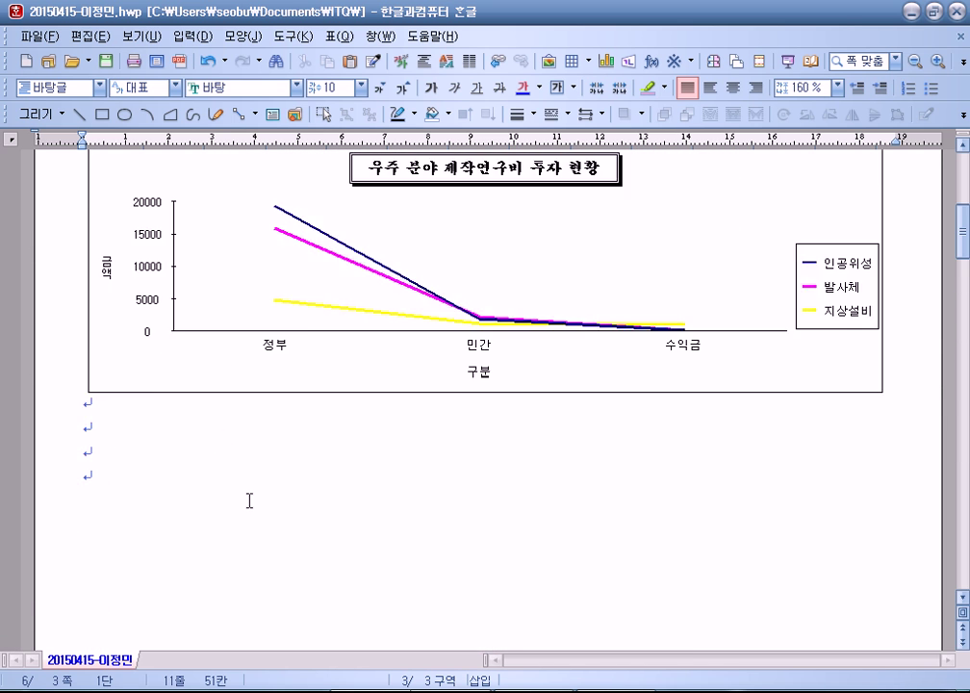
# Step: Delete the stray '1' label and the blank lines below it
pyautogui.moveTo(69, 256); pyautogui.dragTo(67, 340)
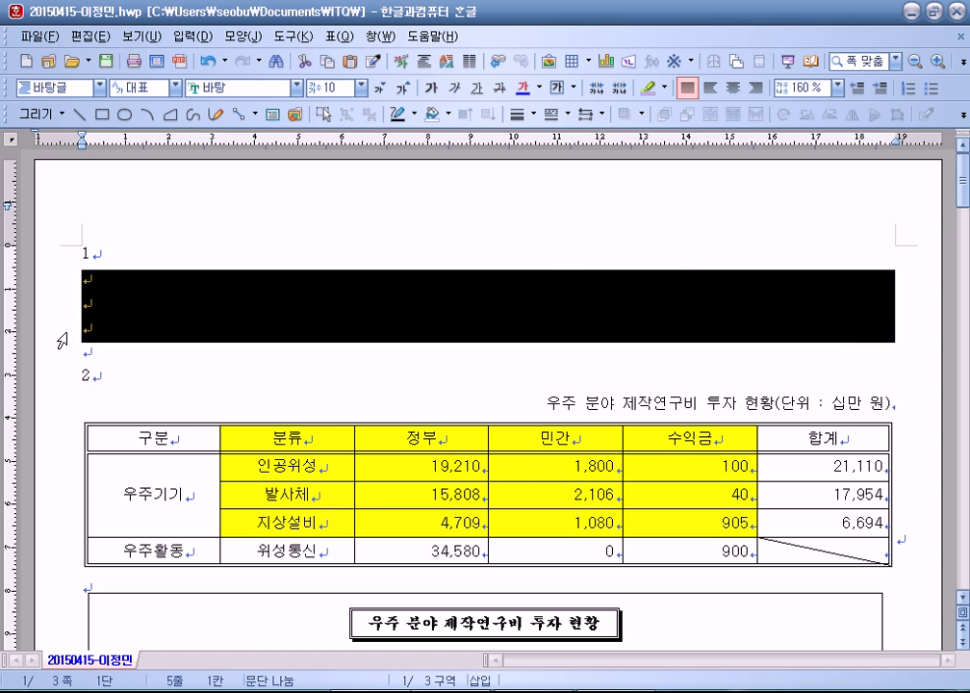
pyautogui.press('Delete')
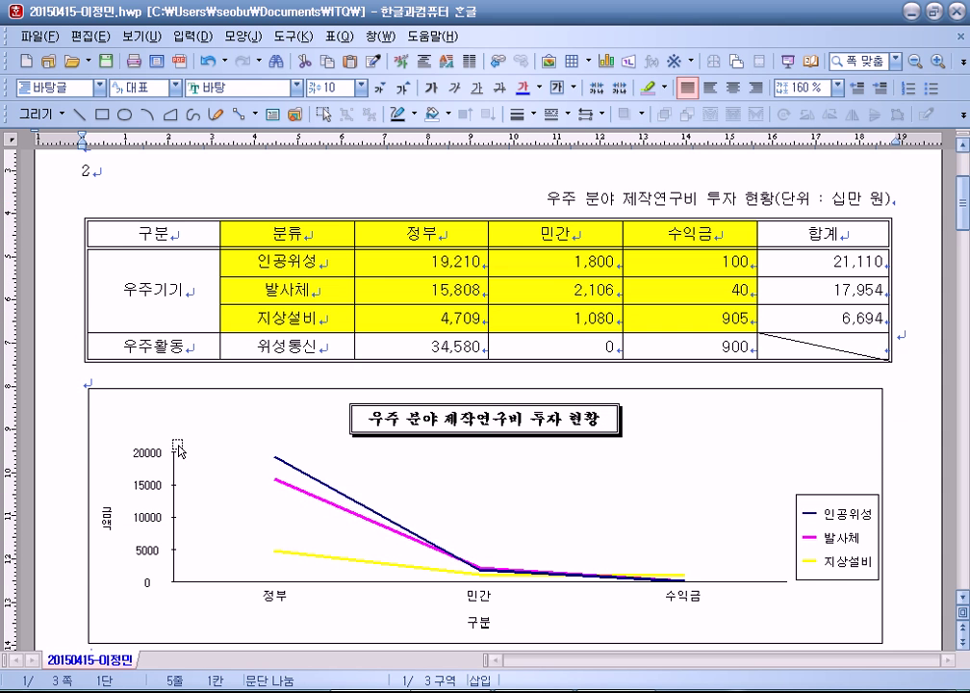
pyautogui.scroll(-15, 181, 495)
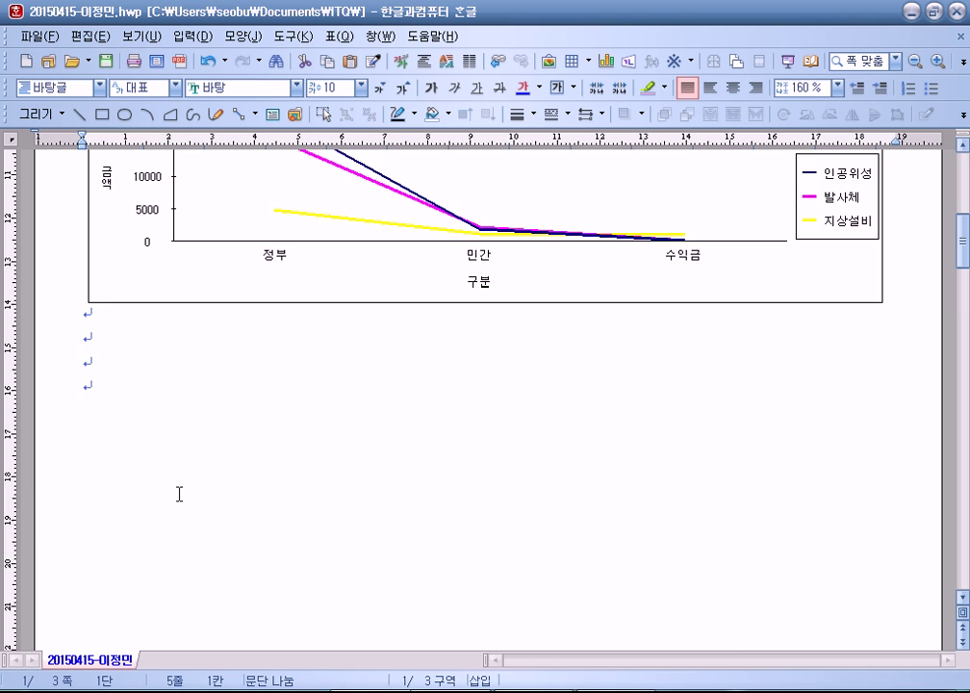
pyautogui.scroll(-15, 183, 493)
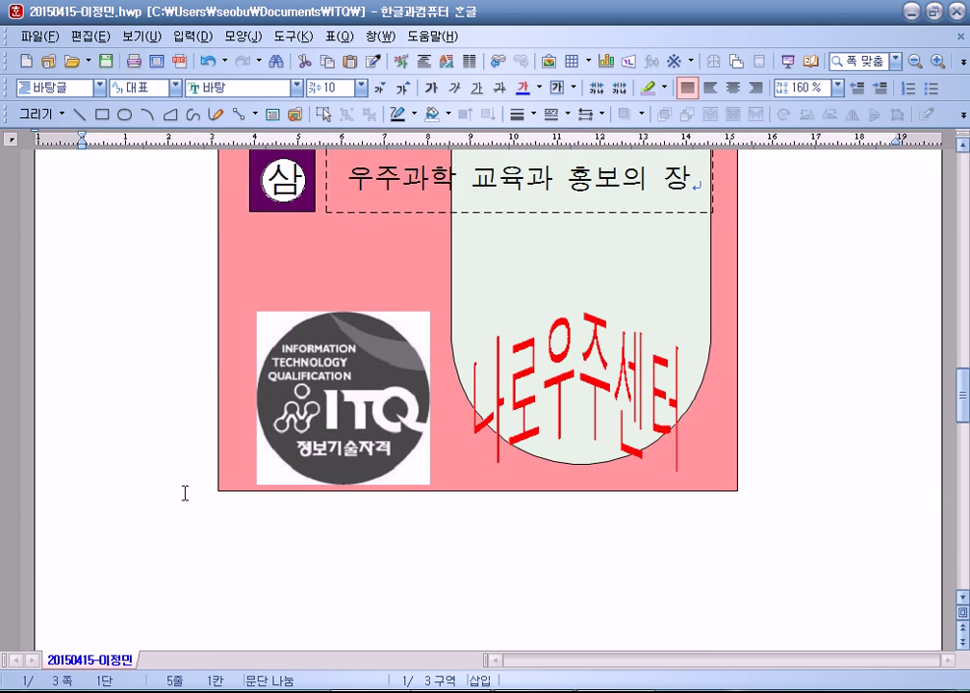
# Step: Place the caret in the article title and check the first paragraph's text
pyautogui.click(309, 520)
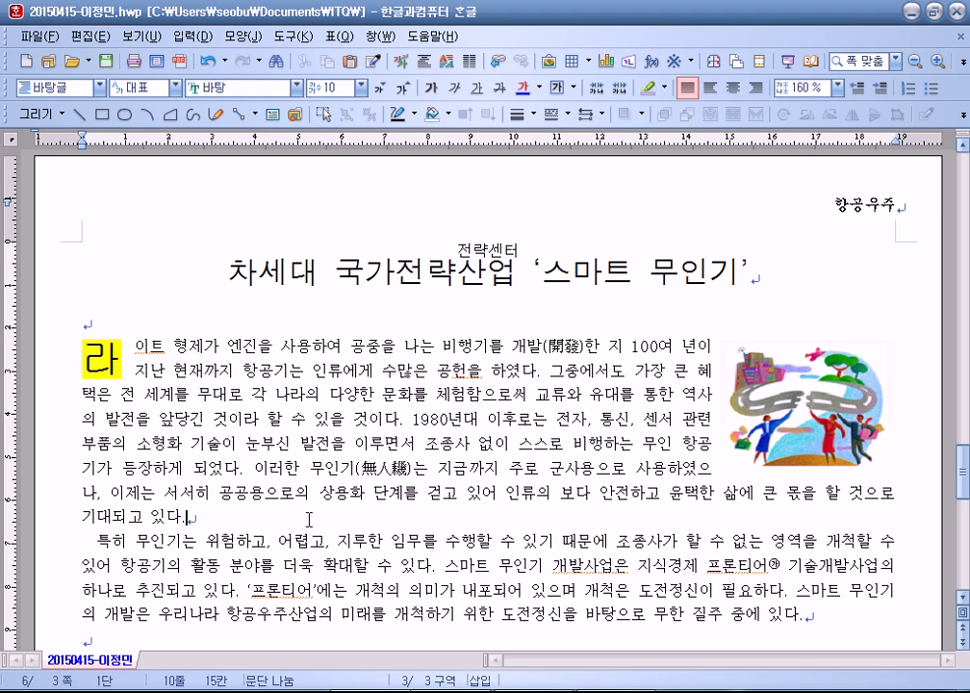
pyautogui.click(224, 271)
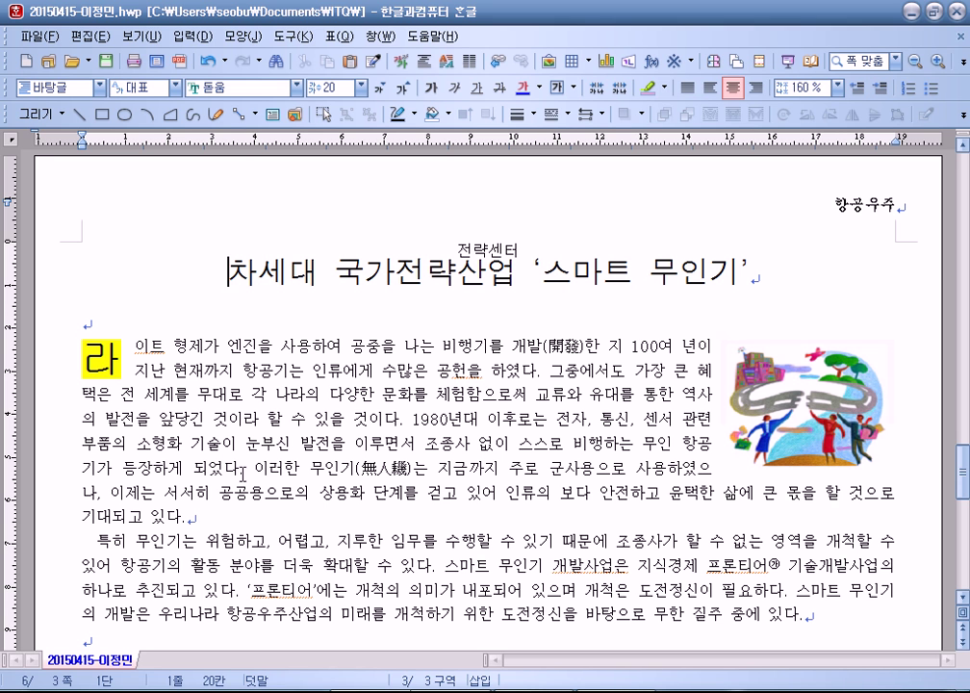
pyautogui.scroll(-10, 243, 473)
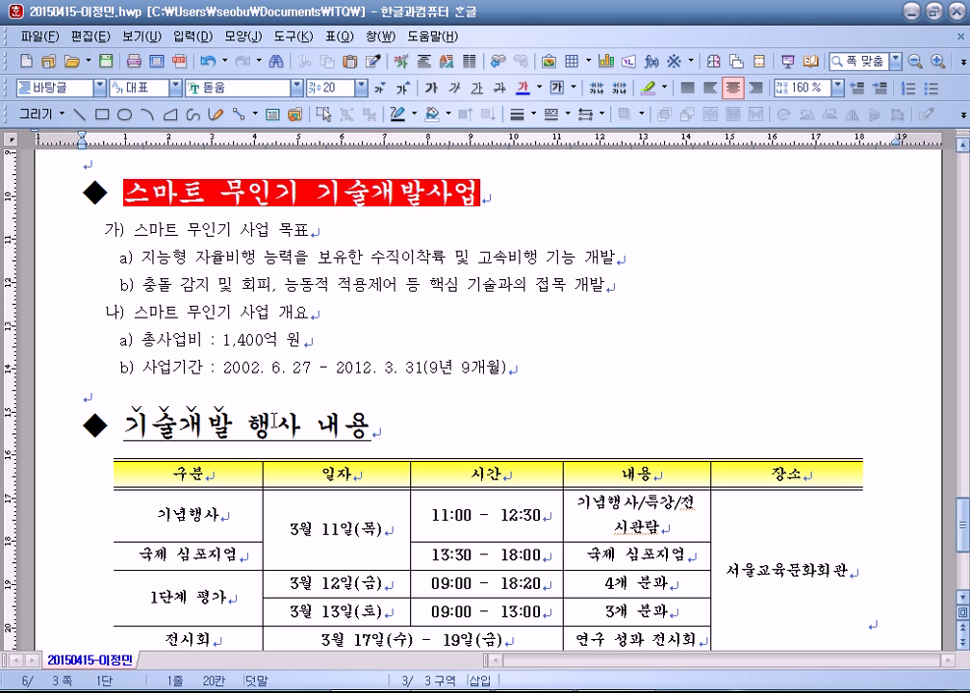
pyautogui.scroll(10, 273, 420)
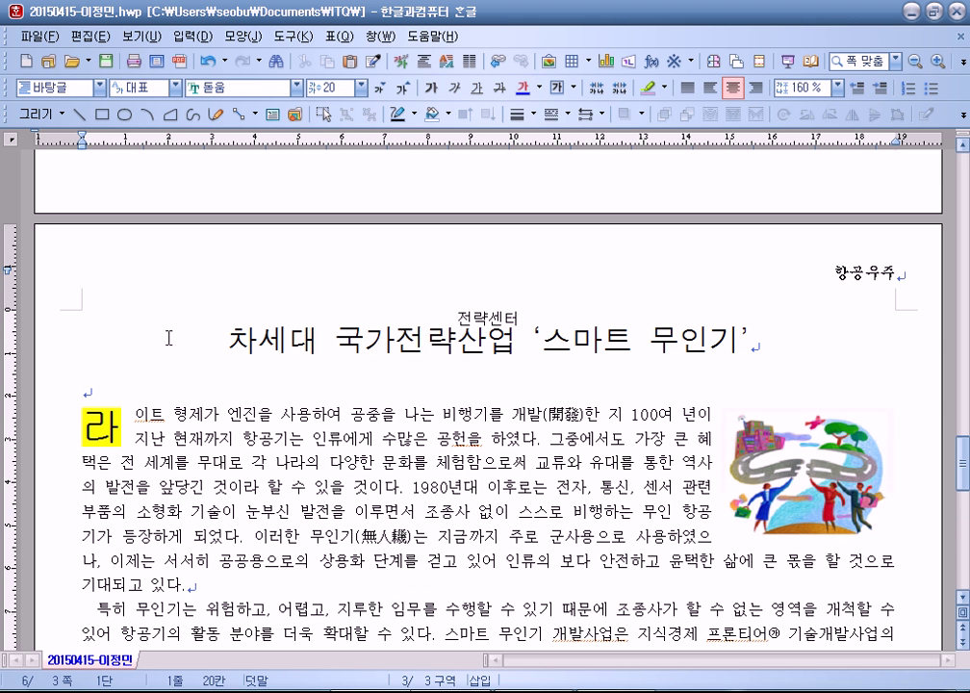
pyautogui.moveTo(327, 415); pyautogui.dragTo(401, 487)
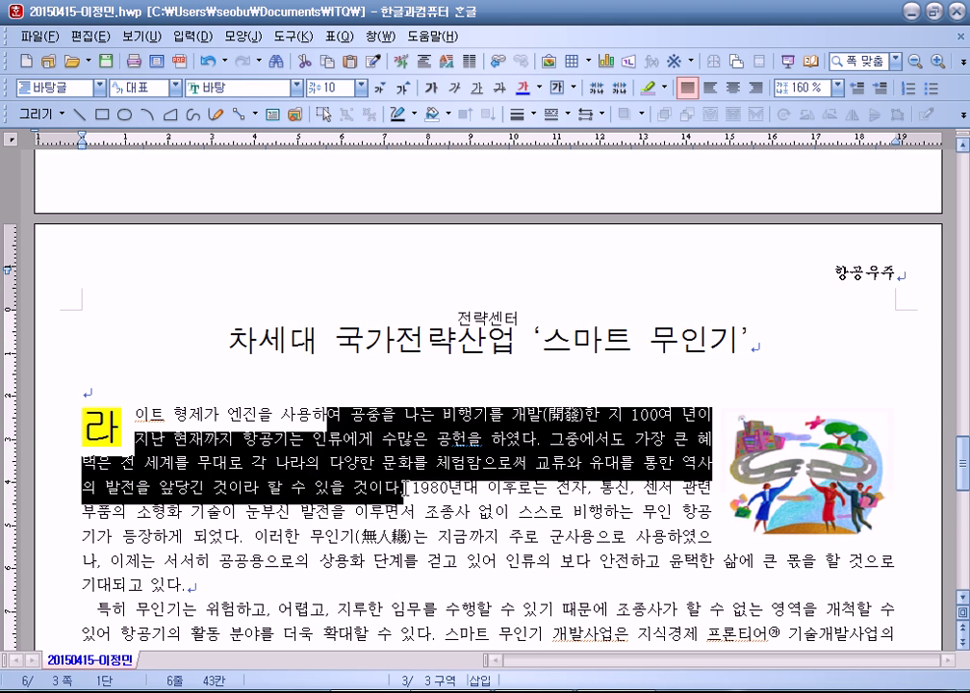
pyautogui.click(29, 402)
pyautogui.scroll(-5, 183, 405)
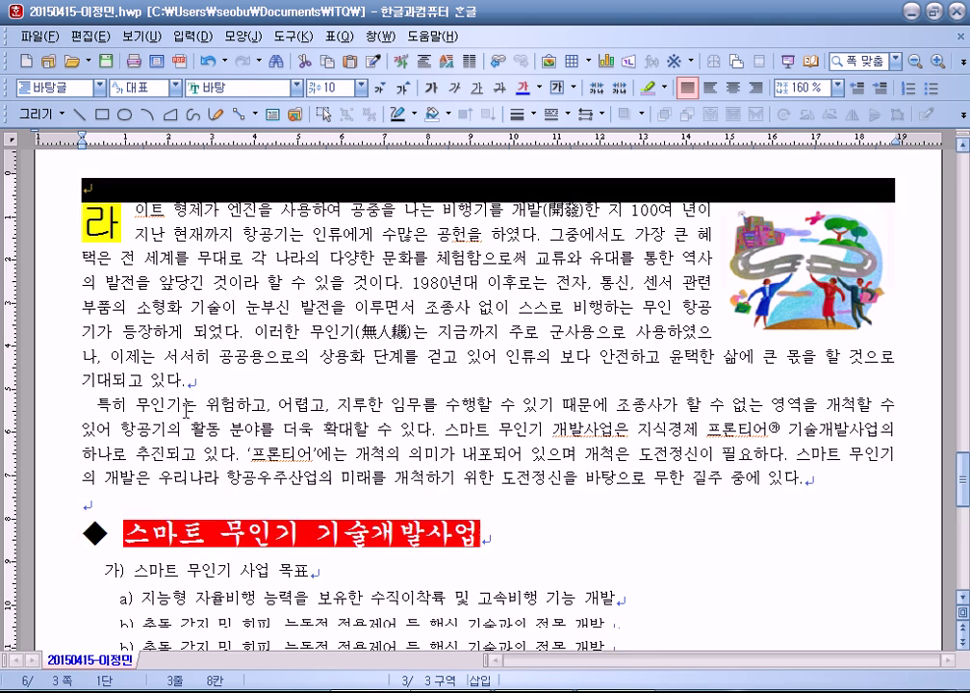
pyautogui.moveTo(156, 287); pyautogui.dragTo(295, 364)
pyautogui.scroll(-4, 289, 288)
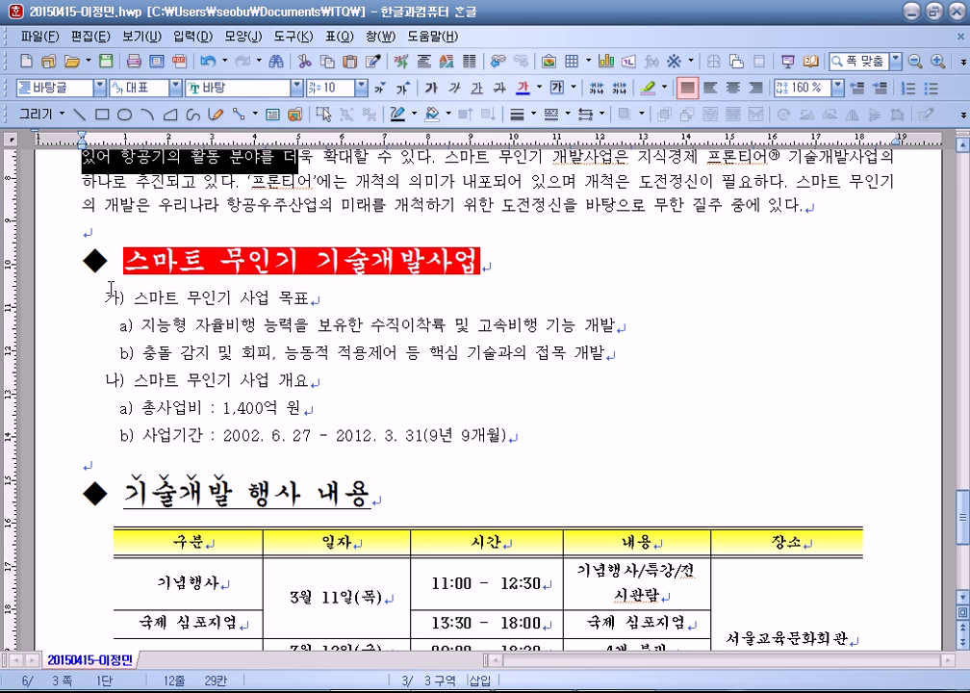
# Step: Select the 스마트 무인기 기술개발사업 and 기술개발 행사 내용 heading lines and nearby empty lines
pyautogui.click(48, 272)
pyautogui.click(38, 494)
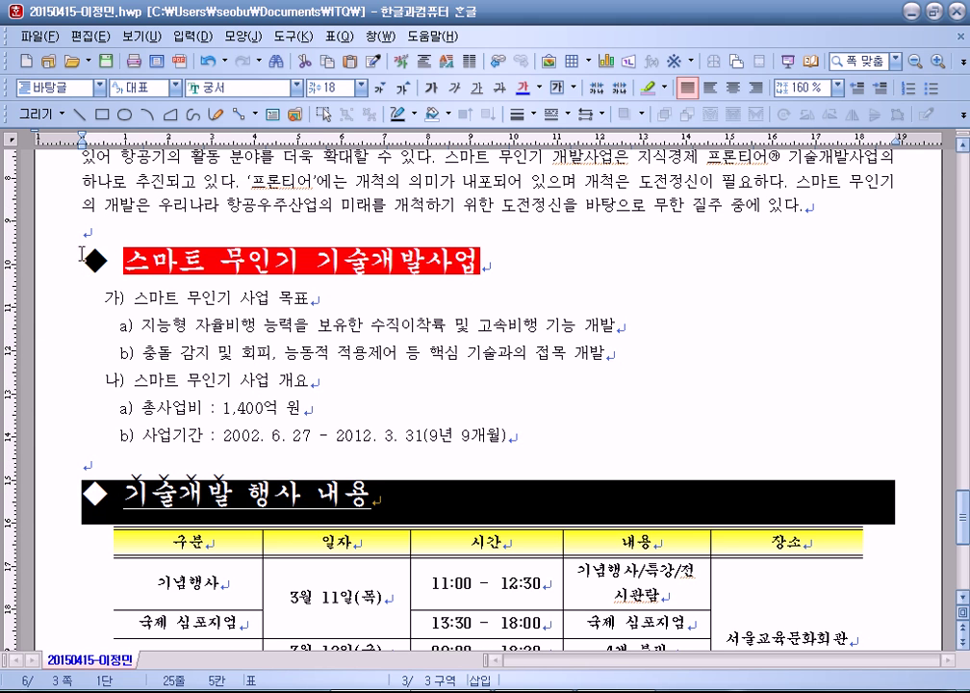
pyautogui.click(84, 231)
pyautogui.click(59, 464)
pyautogui.scroll(-4, 89, 448)
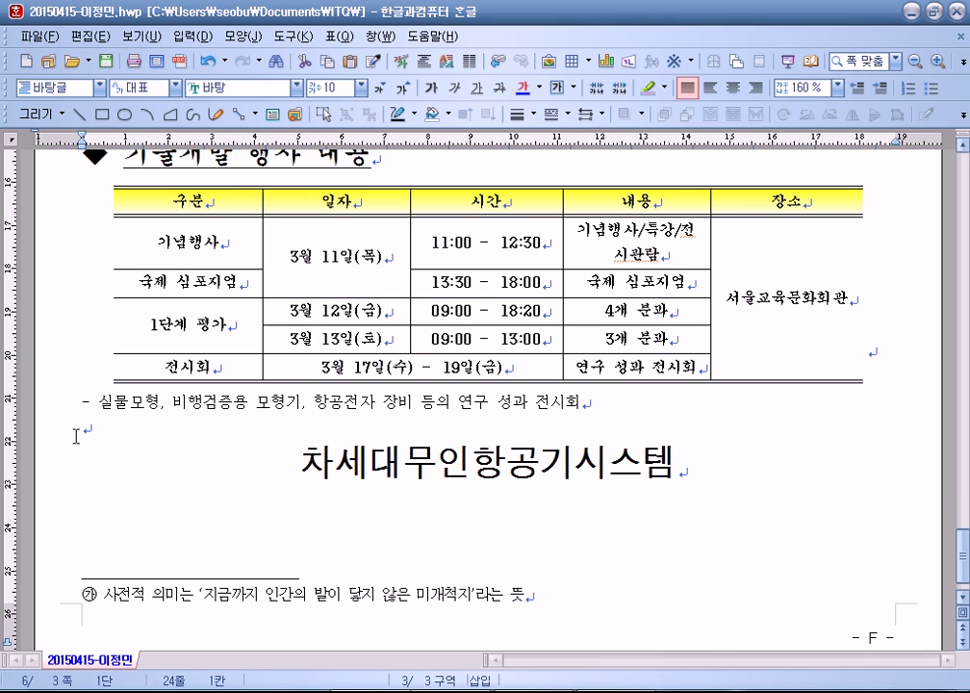
# Step: Select the 차세대무인항공기시스템 heading (돋움 25, centred) and leave the caret at its end
pyautogui.moveTo(283, 472); pyautogui.dragTo(674, 473)
pyautogui.click(672, 476)
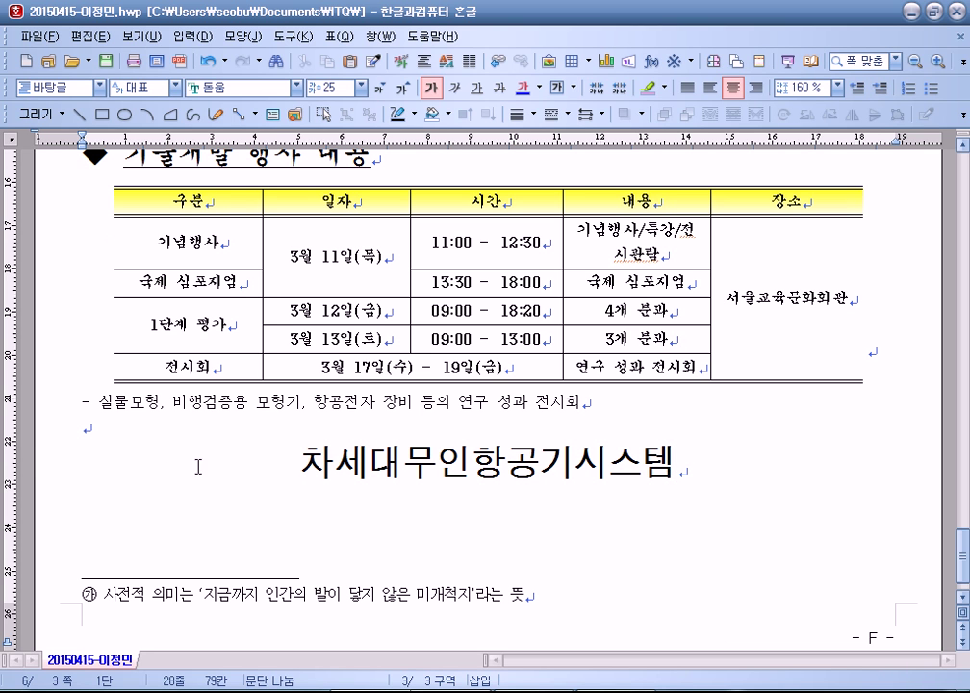
pyautogui.moveTo(195, 463); pyautogui.dragTo(820, 478)
pyautogui.click(43, 435)
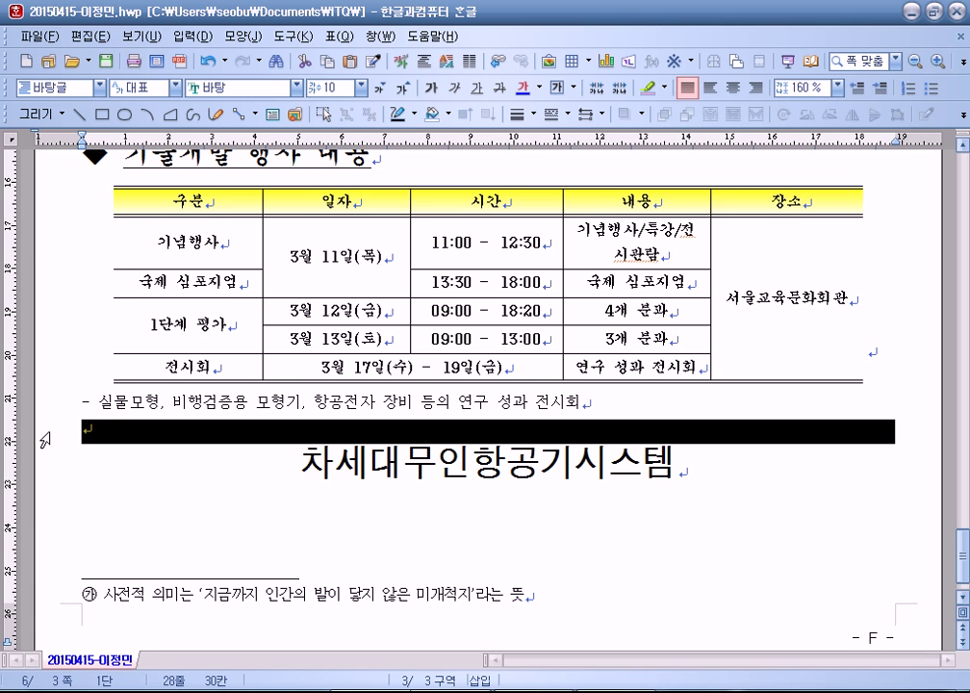
pyautogui.scroll(-1, 318, 448)
pyautogui.click(731, 427)
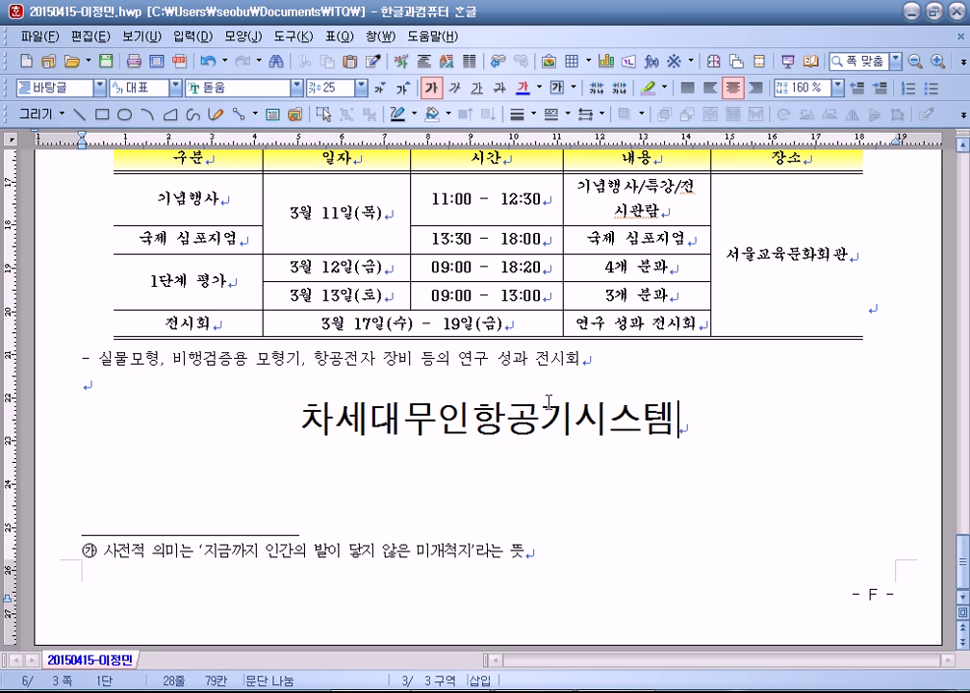
pyautogui.click(493, 393)
pyautogui.press('Return')
pyautogui.press('Return')
pyautogui.press('Return')
pyautogui.press('Return')
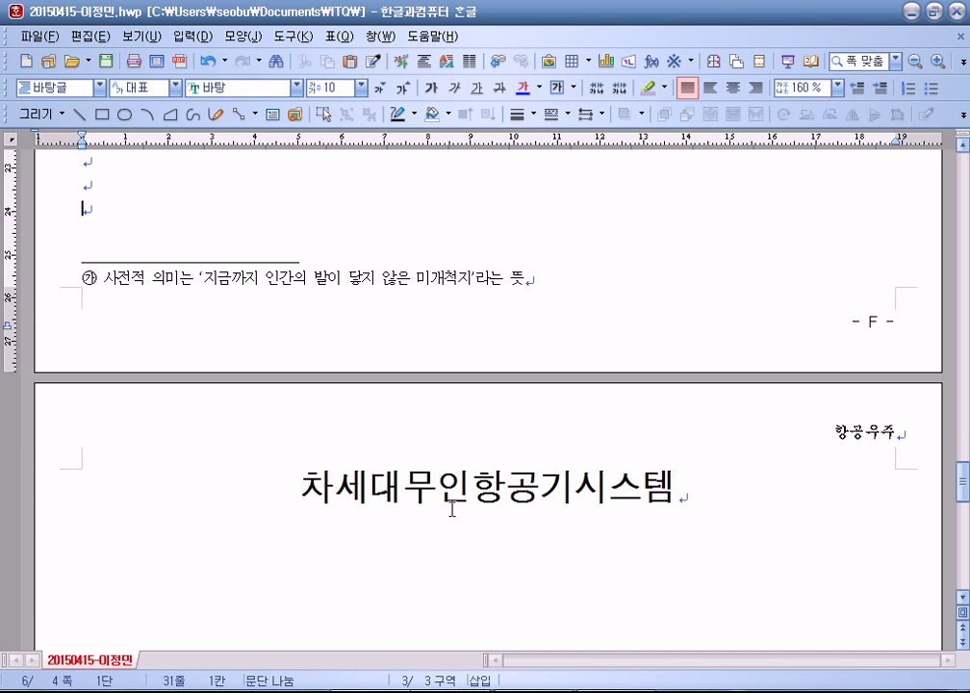
pyautogui.press('BackSpace')
pyautogui.press('BackSpace')
pyautogui.press('BackSpace')
pyautogui.press('BackSpace')
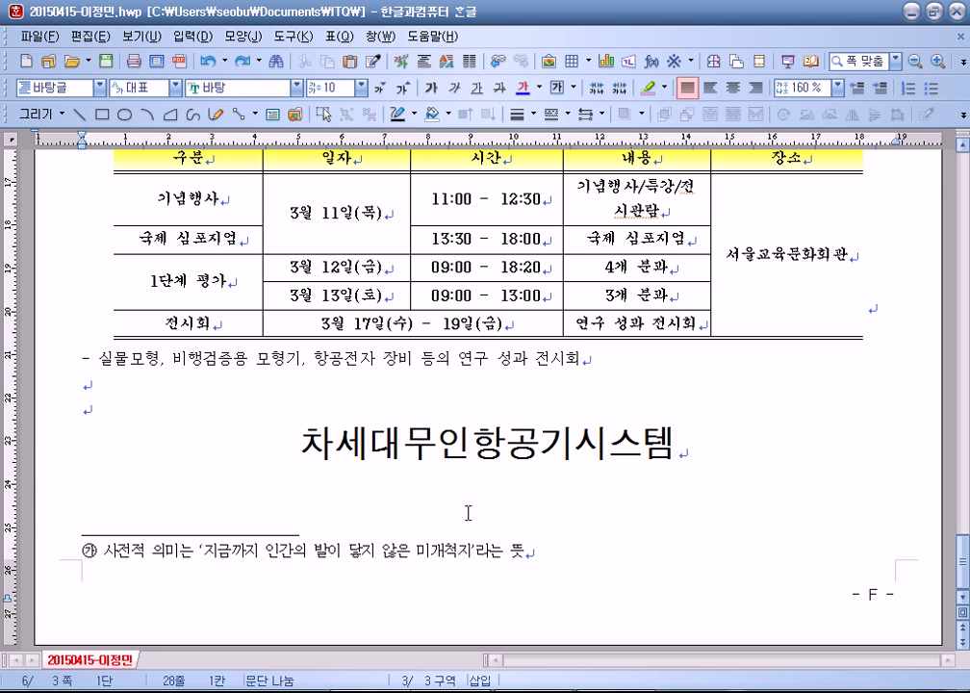
pyautogui.click(709, 422)
pyautogui.press('Return')
pyautogui.hotkey('ctrl', 'Return')
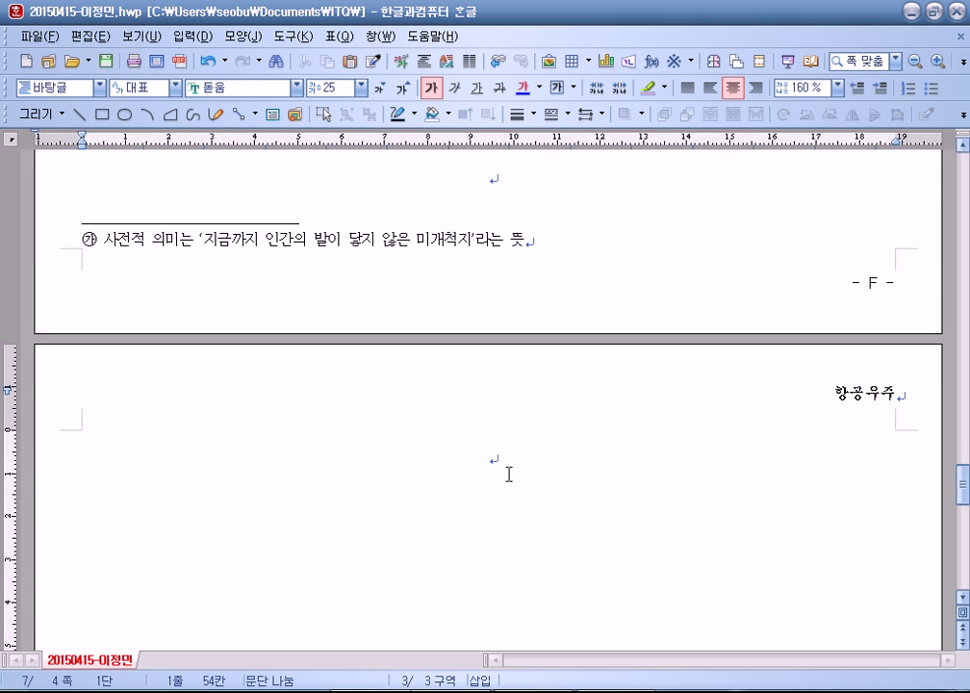
pyautogui.scroll(-2, 483, 502)
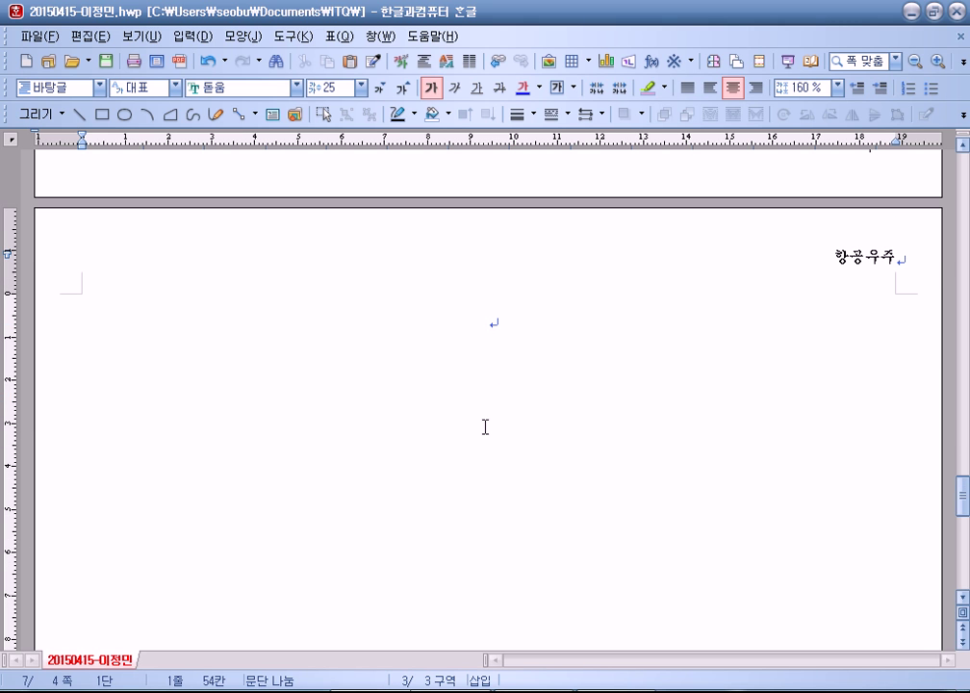
pyautogui.press('BackSpace')
pyautogui.press('BackSpace')
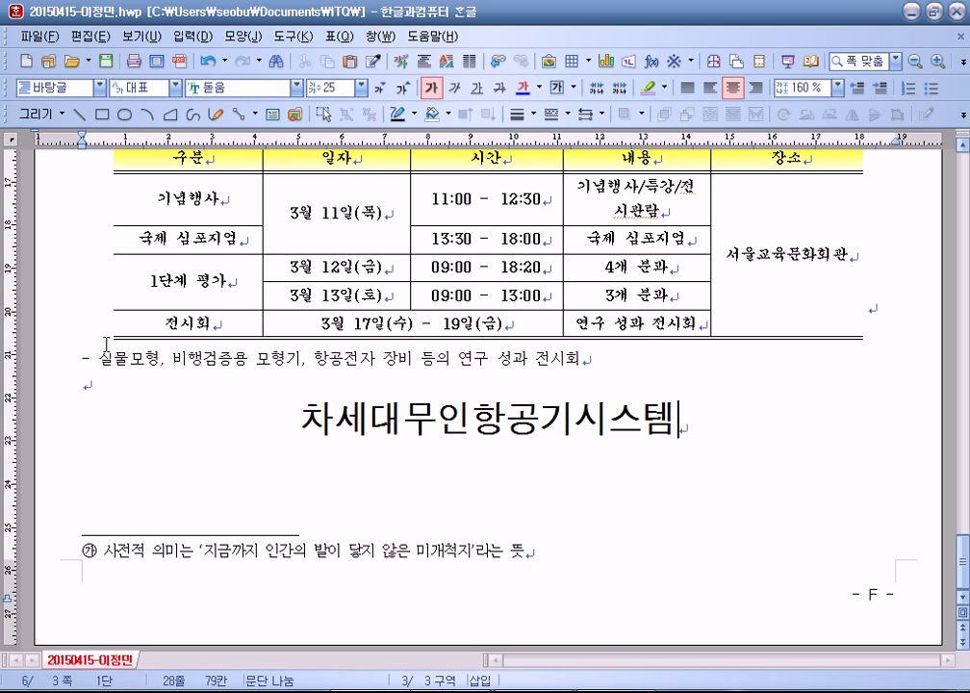
pyautogui.click(83, 387)
pyautogui.scroll(2, 199, 428)
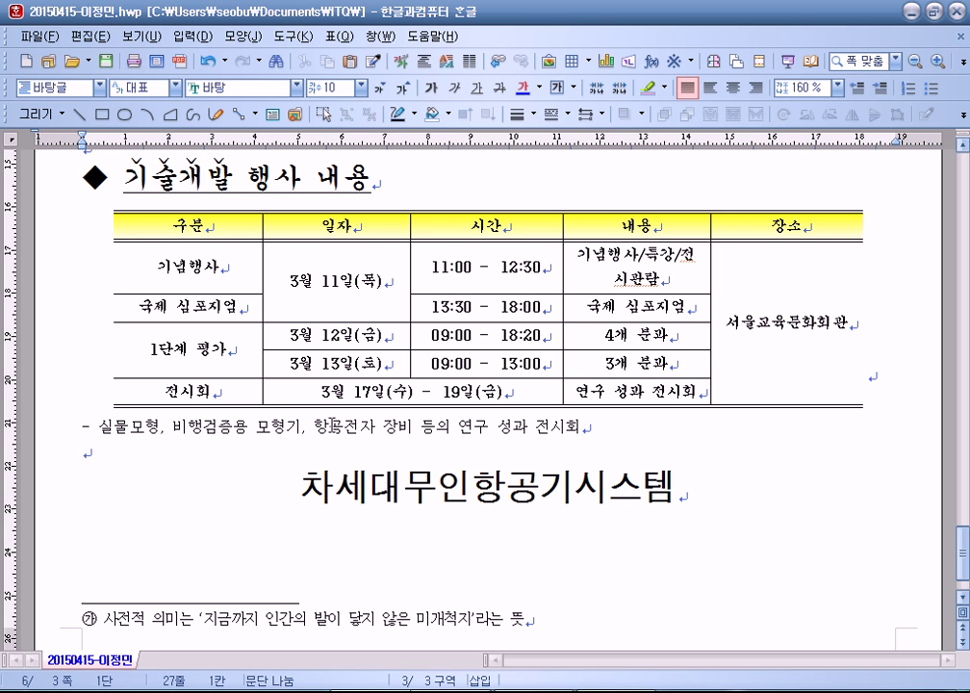
pyautogui.scroll(1, 155, 468)
pyautogui.scroll(10, 155, 468)
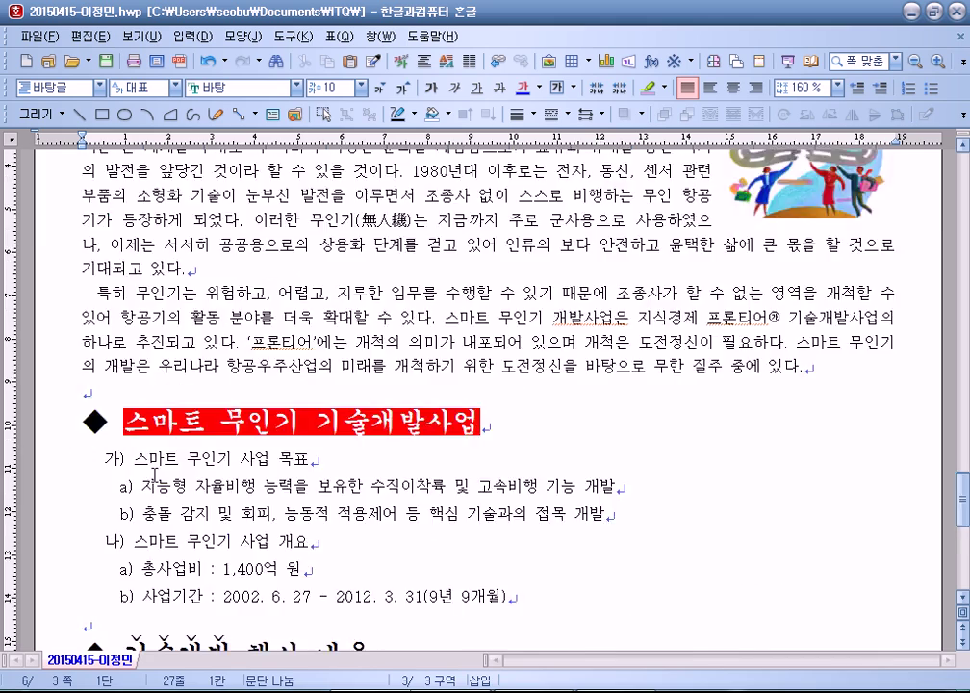
pyautogui.scroll(-12, 138, 476)
pyautogui.scroll(-1, 137, 477)
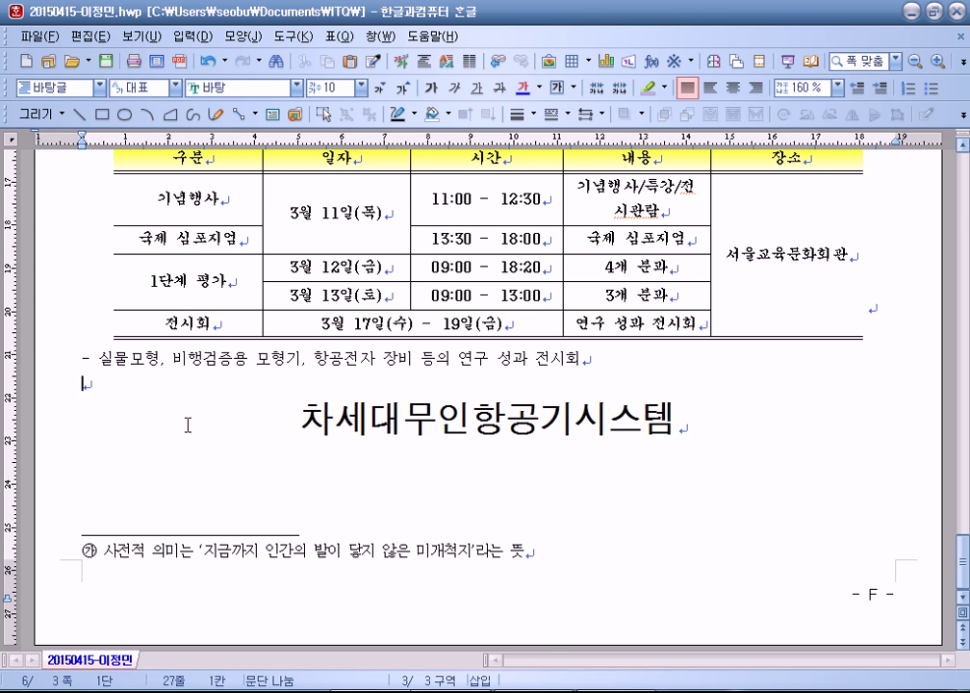
# Step: Switch to Notepad, add blank lines below the notes, and bring up the Start menu
pyautogui.hotkey('alt', 'Tab')
pyautogui.press('Return')
pyautogui.press('Return')
pyautogui.press('Return')
pyautogui.press('Return')
pyautogui.press('Return')
pyautogui.press('Return')
pyautogui.press('Return')
pyautogui.press('Return')
pyautogui.press('Return')
pyautogui.press('Return')
pyautogui.press('Return')
pyautogui.press('Return')
pyautogui.press('Return')
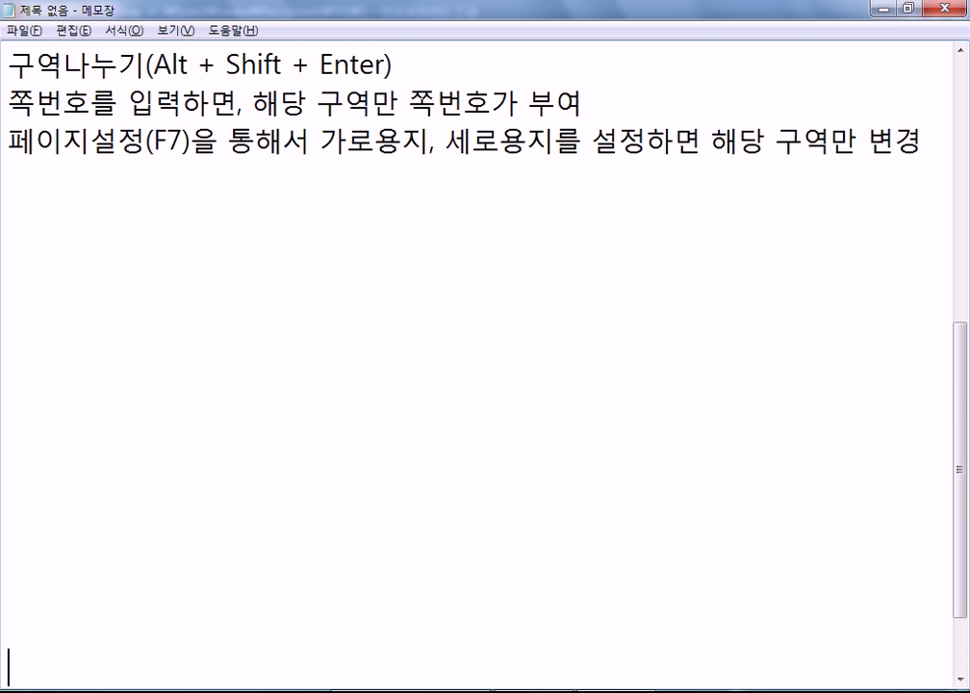
pyautogui.press('Return')
pyautogui.press('Return')
pyautogui.press('Return')
pyautogui.press('Return')
pyautogui.press('super')
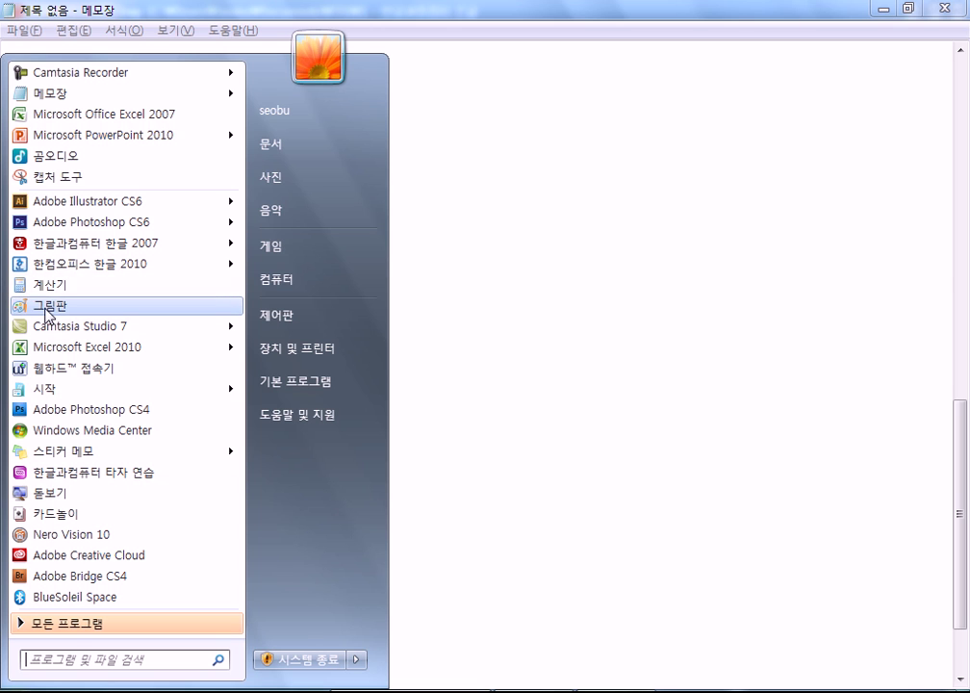
# Step: Launch Paint and sketch a page outline with a title box near the top
pyautogui.click(47, 306)
pyautogui.moveTo(100, 152)
pyautogui.mouseDown()
pyautogui.moveTo(398, 178)
pyautogui.moveTo(403, 526)
pyautogui.mouseUp()
pyautogui.moveTo(96, 177)
pyautogui.mouseDown()
pyautogui.moveTo(109, 546)
pyautogui.moveTo(396, 569)
pyautogui.mouseUp()
pyautogui.moveTo(173, 208)
pyautogui.mouseDown()
pyautogui.moveTo(314, 208)
pyautogui.moveTo(283, 240)
pyautogui.moveTo(185, 242)
pyautogui.moveTo(174, 213)
pyautogui.mouseUp()
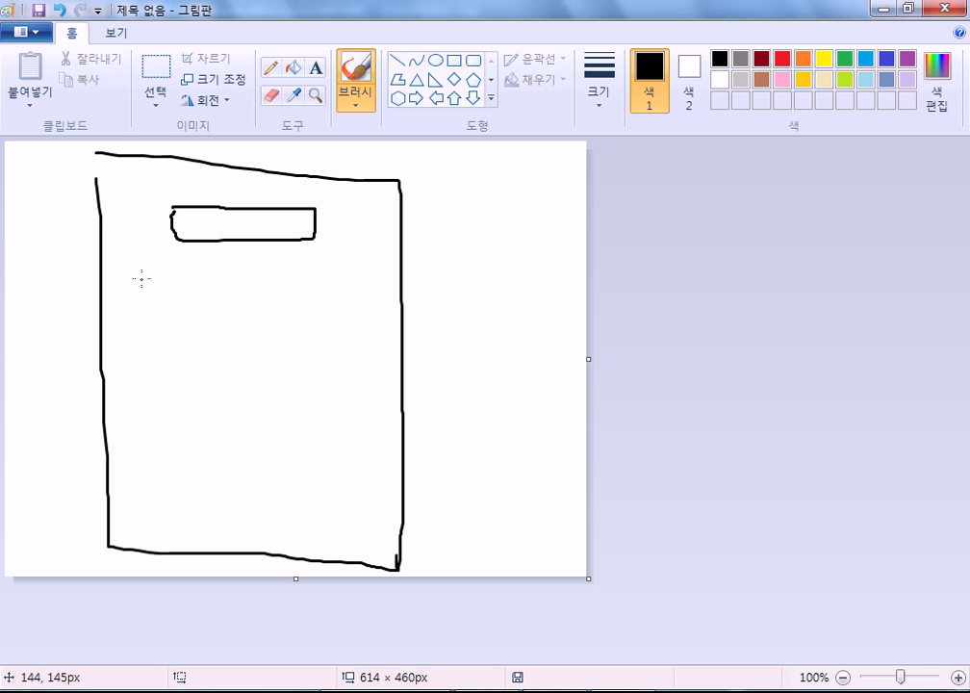
# Step: Sketch five body-text lines, a curved bracket, and a ticked box at the page bottom
pyautogui.moveTo(137, 267); pyautogui.dragTo(357, 261)
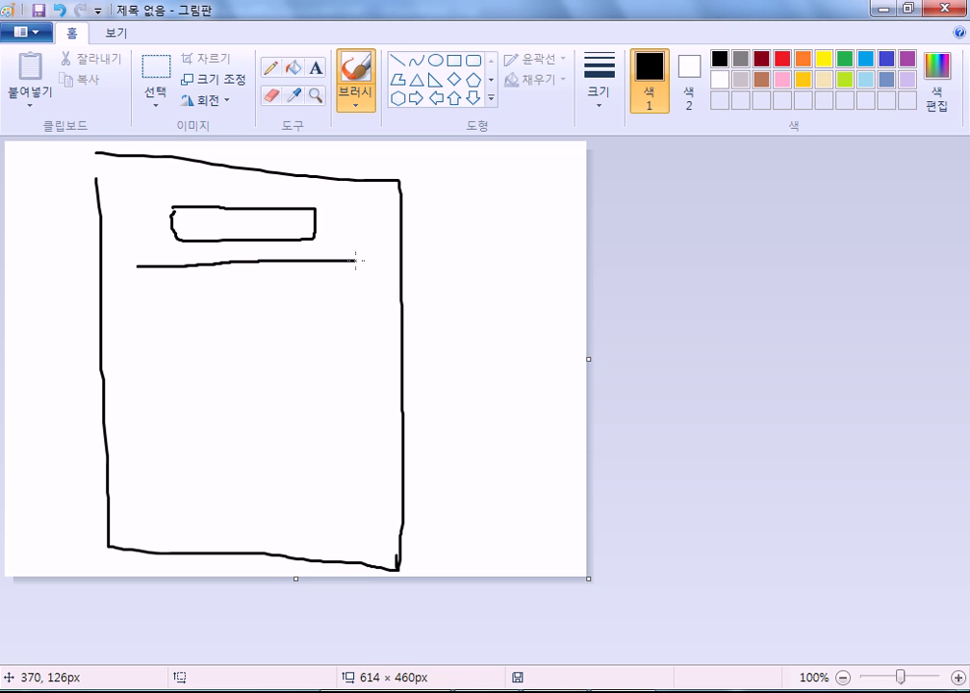
pyautogui.moveTo(137, 288); pyautogui.dragTo(310, 289)
pyautogui.moveTo(175, 316); pyautogui.dragTo(344, 307)
pyautogui.moveTo(164, 335); pyautogui.dragTo(310, 335)
pyautogui.moveTo(152, 355); pyautogui.dragTo(288, 355)
pyautogui.moveTo(177, 390); pyautogui.dragTo(172, 447)
pyautogui.moveTo(181, 510)
pyautogui.mouseDown()
pyautogui.moveTo(321, 512)
pyautogui.moveTo(331, 530)
pyautogui.moveTo(175, 522)
pyautogui.moveTo(178, 493)
pyautogui.mouseUp()
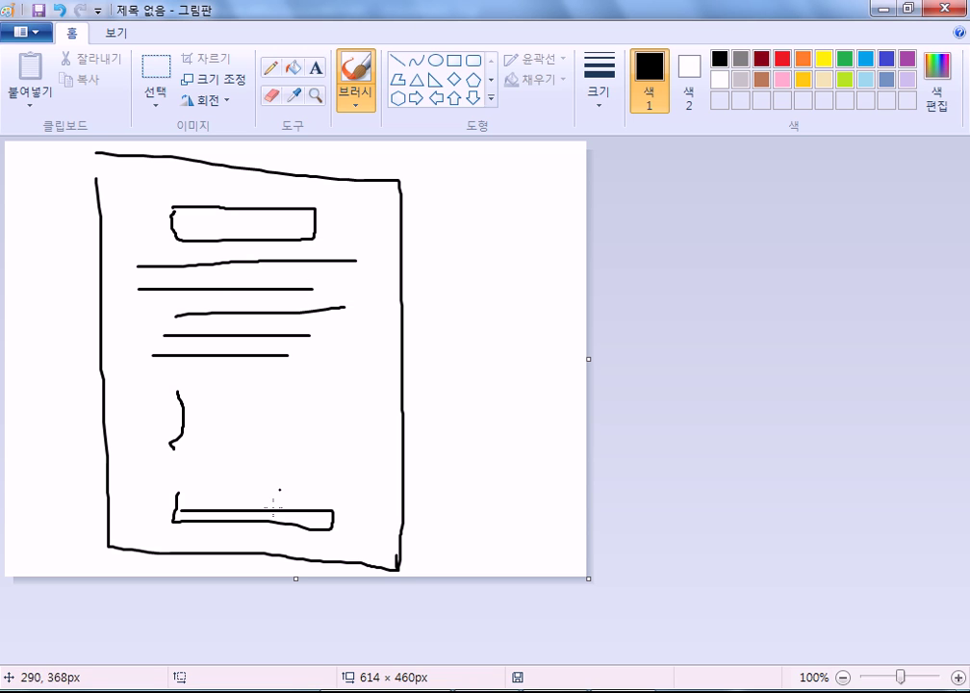
pyautogui.moveTo(218, 506); pyautogui.dragTo(304, 483)
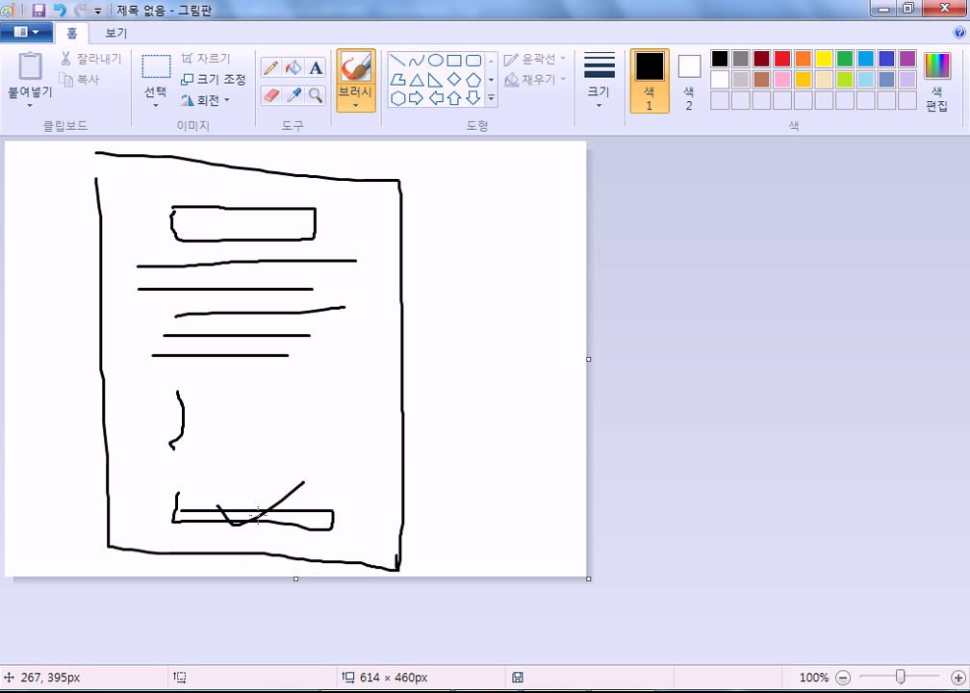
# Step: Close Paint without saving and type 발신기관명 on an empty line in Notepad
pyautogui.click(948, 17)
pyautogui.click(511, 363)
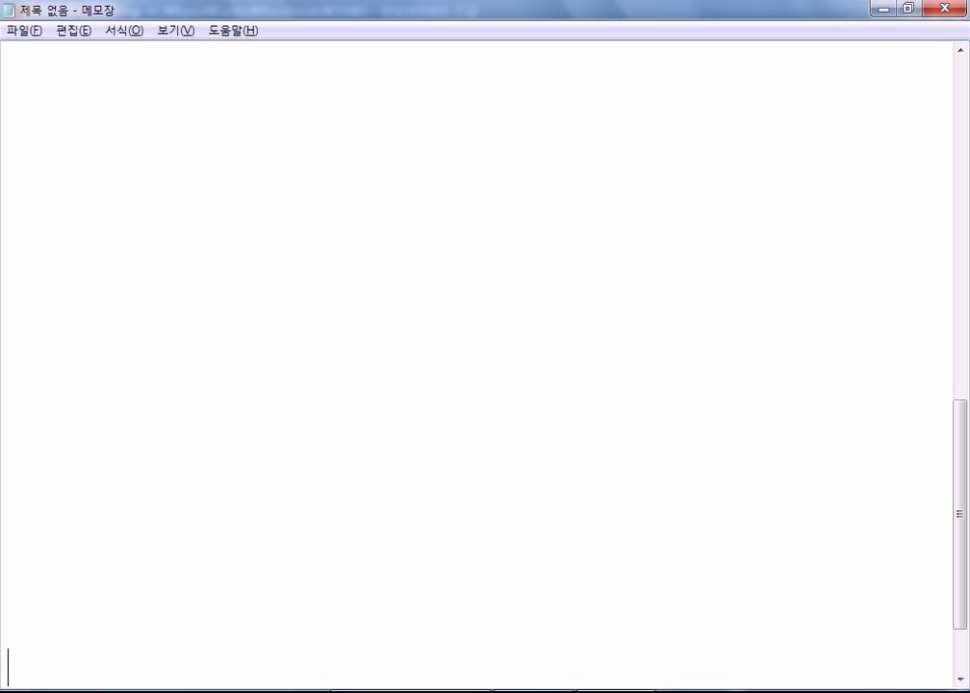
pyautogui.click(147, 130)
pyautogui.write('바ㄹ신기관명')
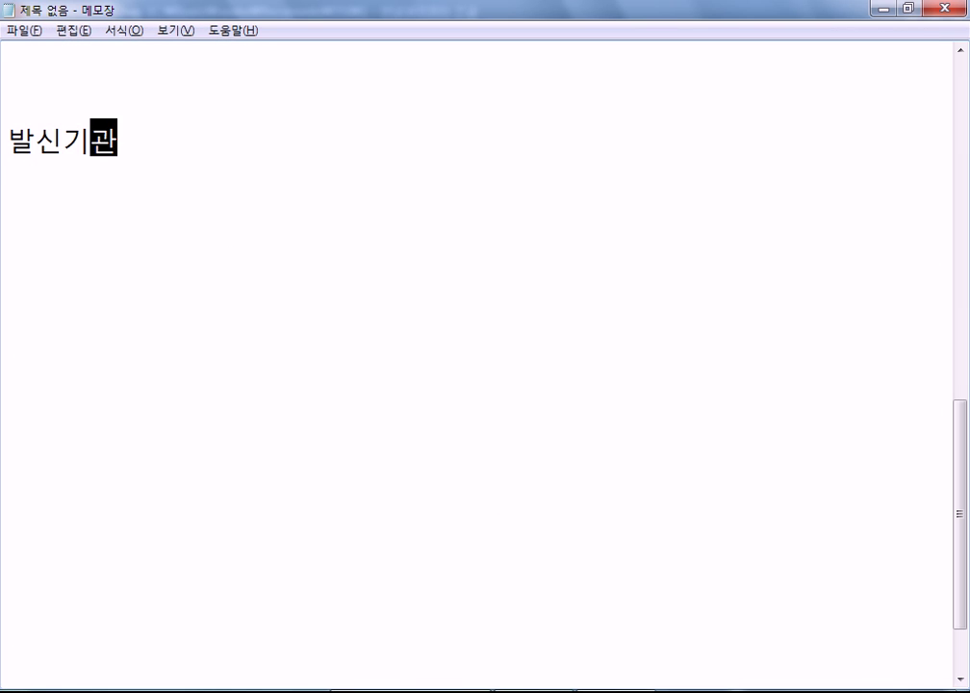
pyautogui.press('Return')
# Step: Add 내용, 발송일자 and 발신명의 on separate lines below it
pyautogui.press('Return')
pyautogui.write('내용')
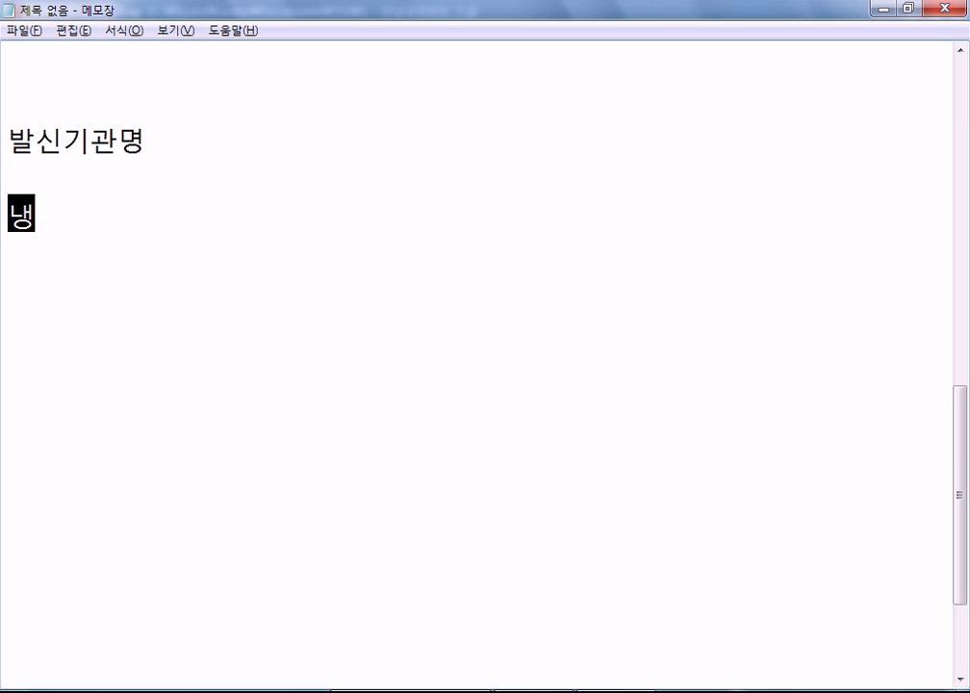
pyautogui.press('Return')
pyautogui.press('Return')
pyautogui.press('Return')
pyautogui.press('Return')
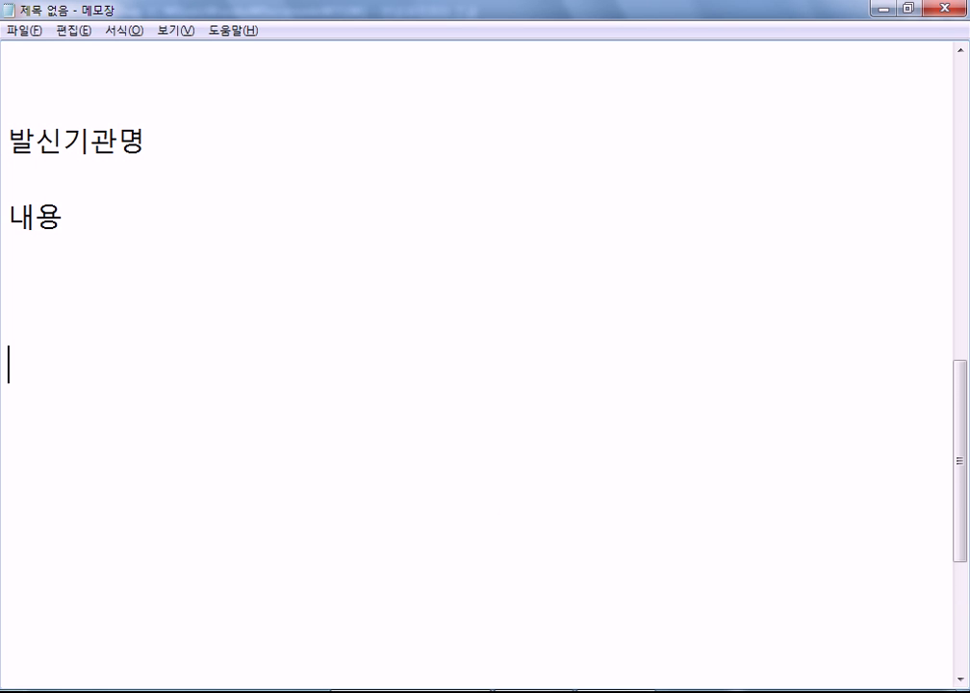
pyautogui.write('발송ㅇ')
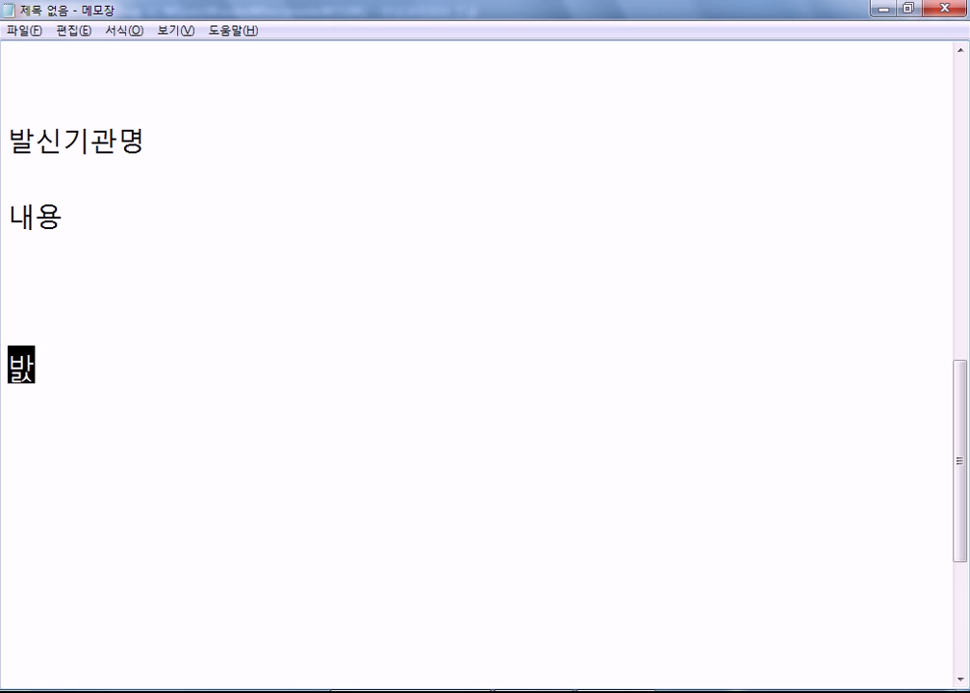
pyautogui.write('일자')
pyautogui.press('Return')
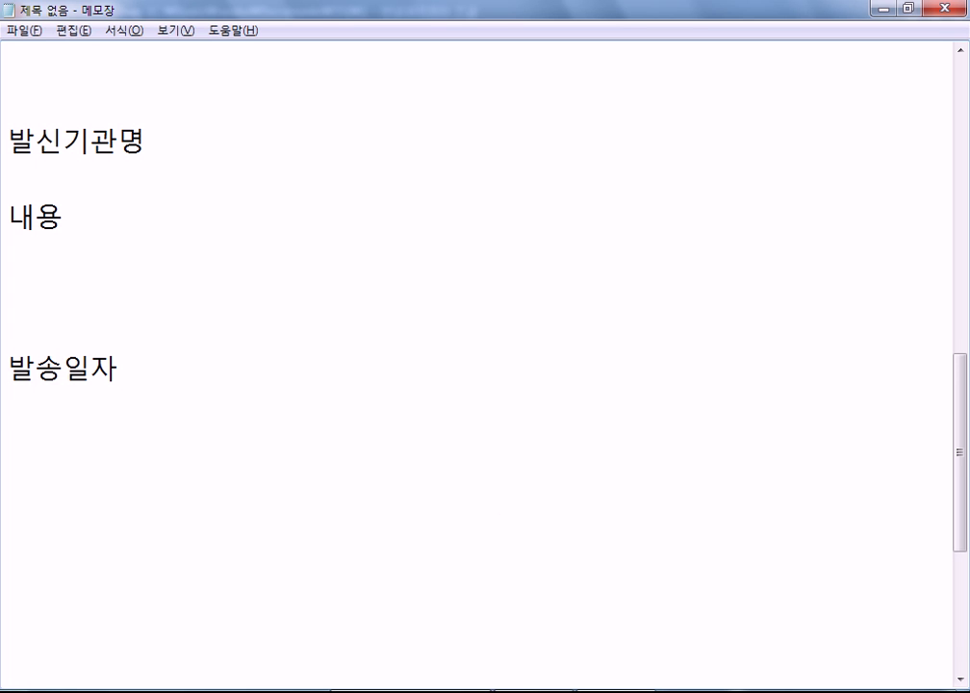
pyautogui.press('Return')
pyautogui.write('발')
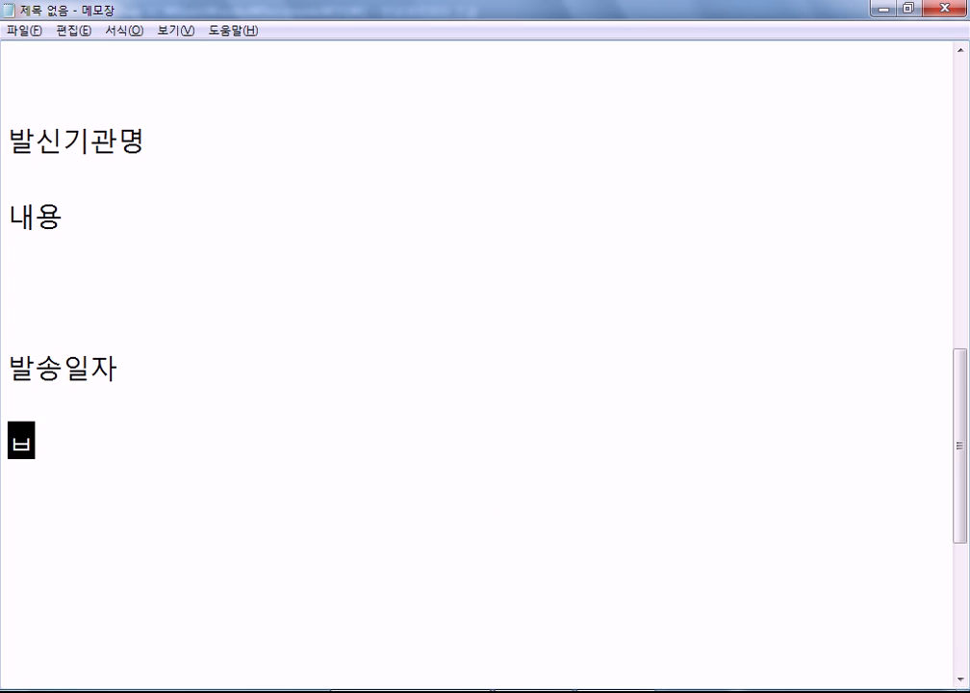
pyautogui.write('신긱')
pyautogui.press('BackSpace')
pyautogui.press('BackSpace')
pyautogui.press('BackSpace')
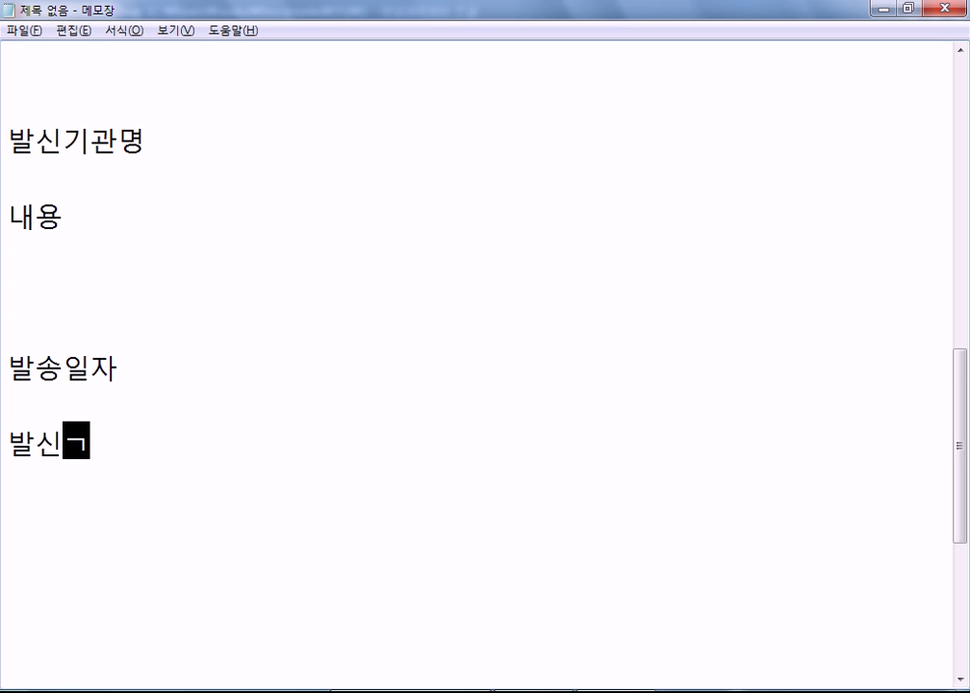
pyautogui.write('명의')
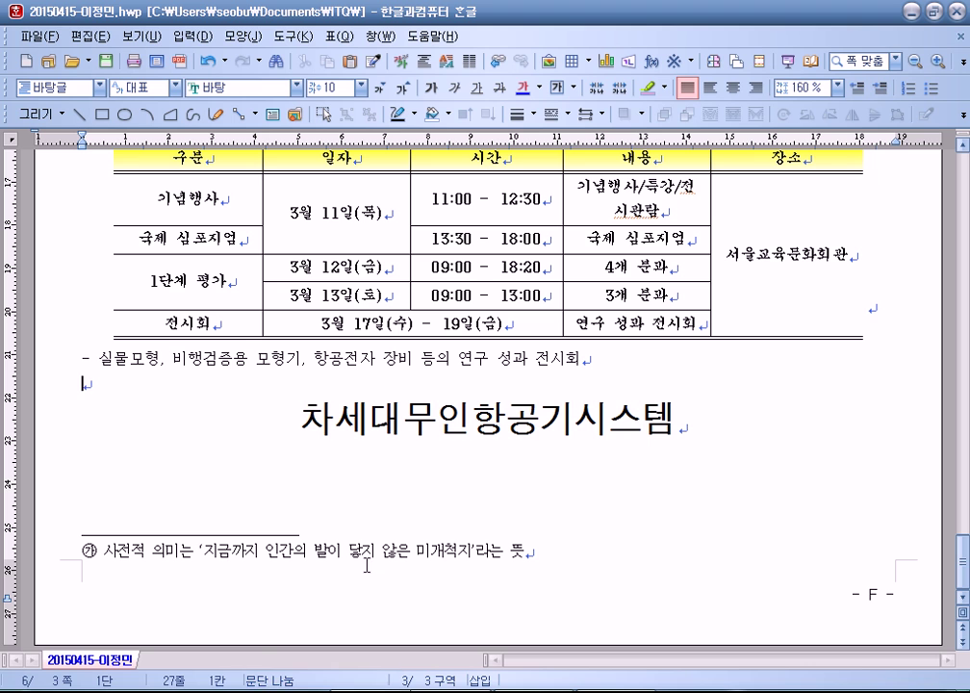
pyautogui.moveTo(300, 424); pyautogui.dragTo(677, 416)
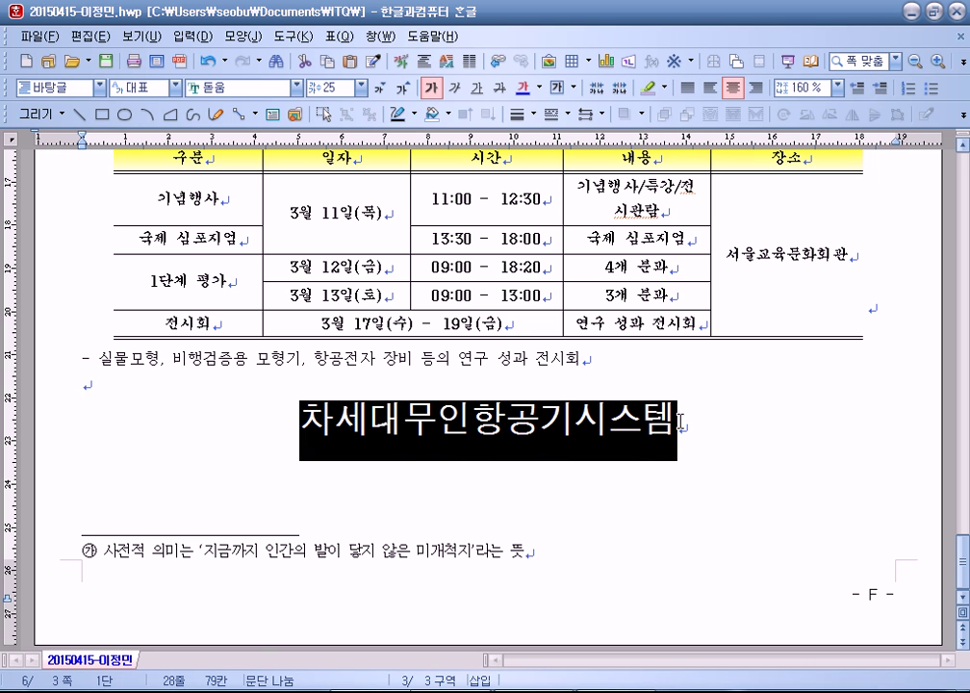
pyautogui.click(699, 430)
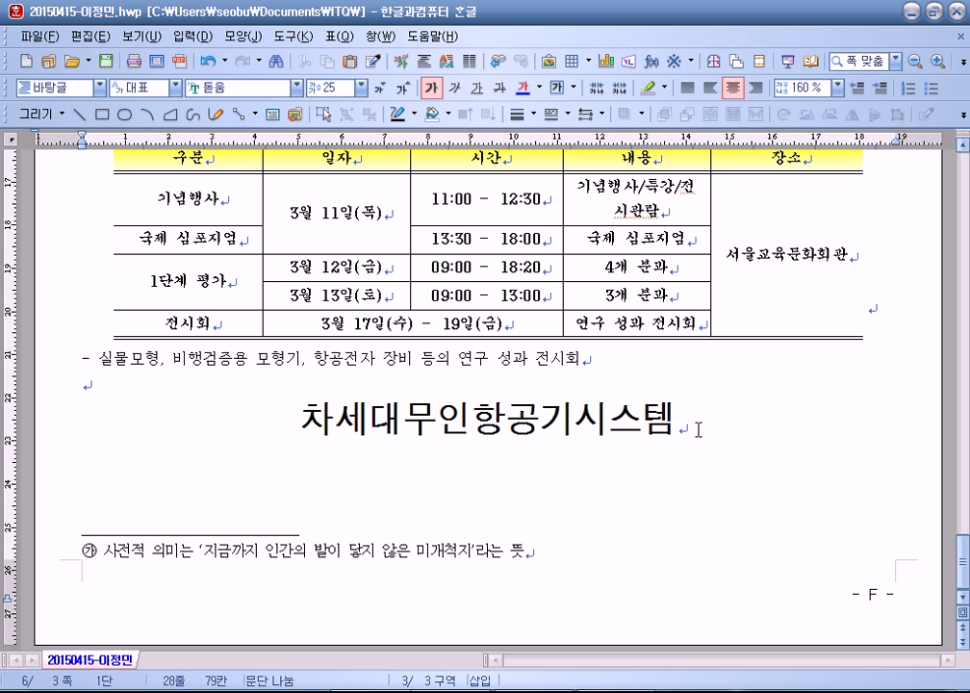
pyautogui.click(317, 421)
pyautogui.moveTo(318, 421); pyautogui.dragTo(683, 421)
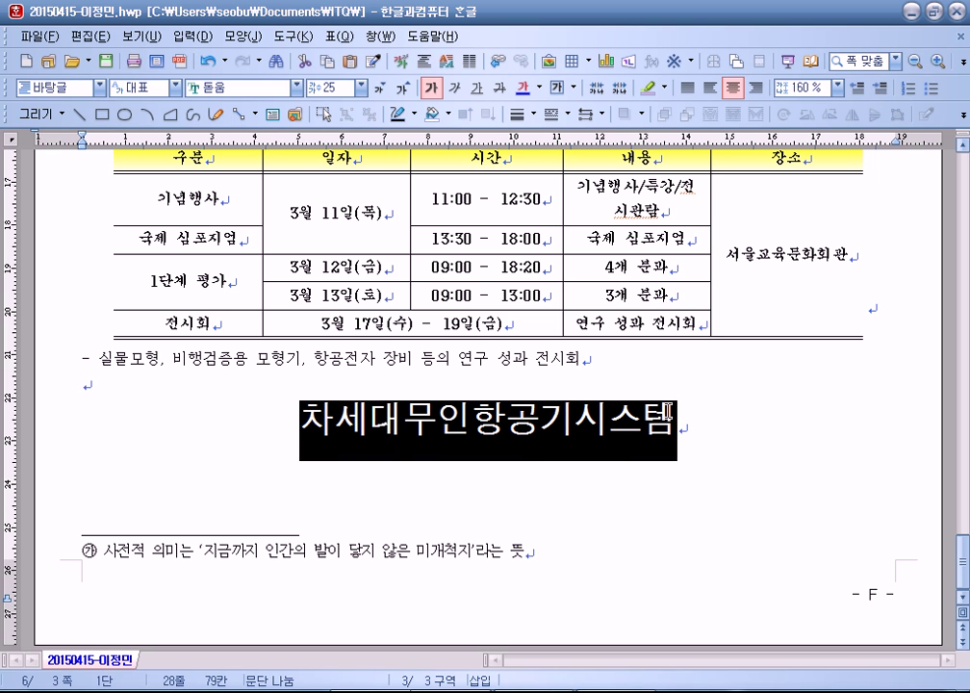
pyautogui.click(681, 421)
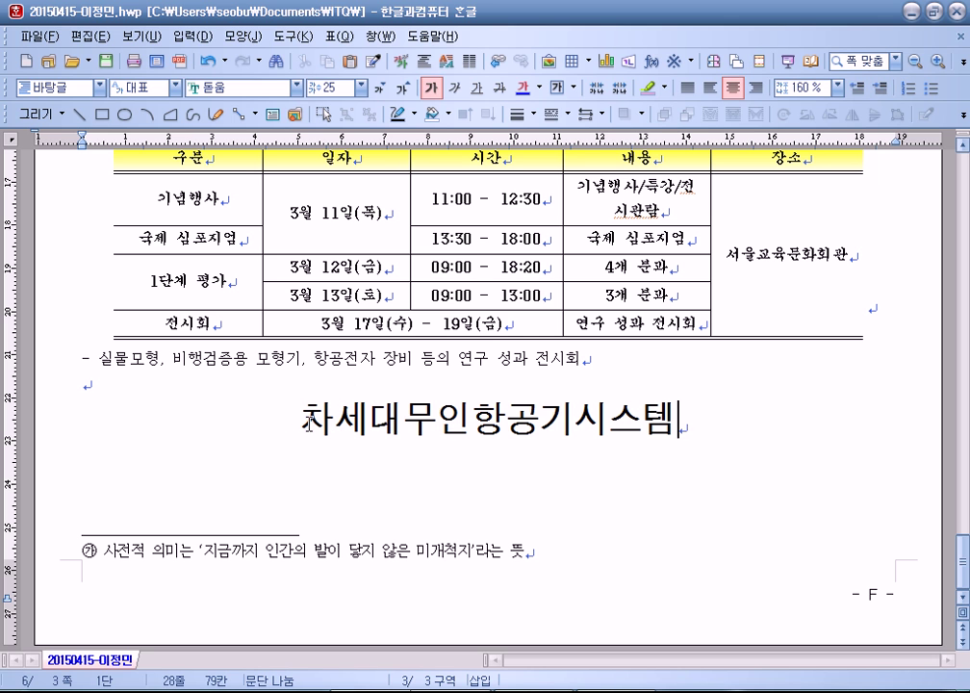
pyautogui.scroll(10, 285, 412)
pyautogui.scroll(2, 285, 412)
pyautogui.click(217, 299)
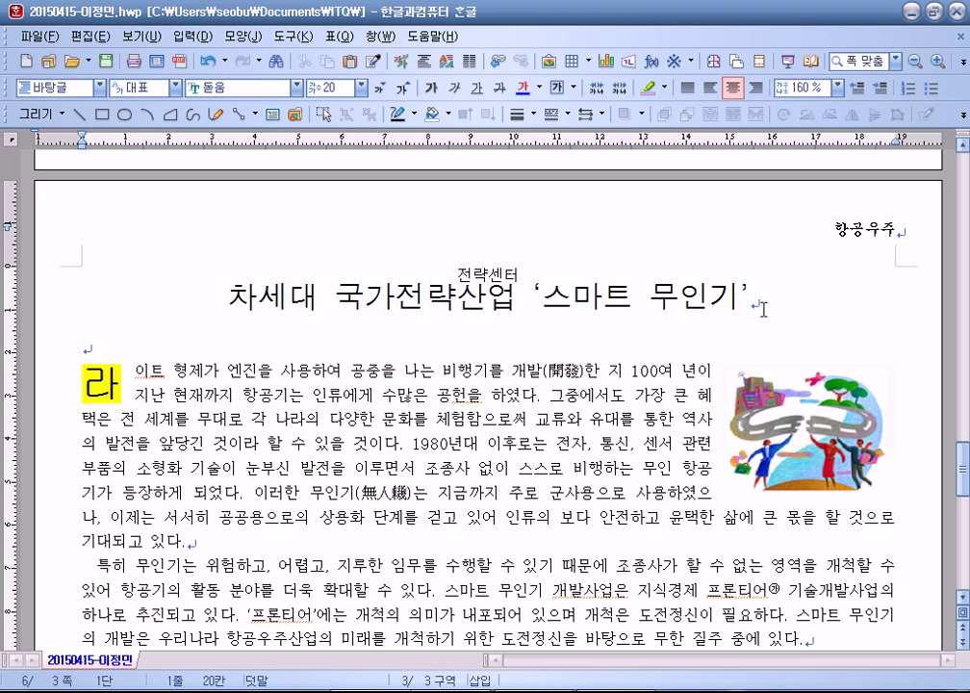
pyautogui.scroll(-10, 353, 464)
pyautogui.click(256, 428)
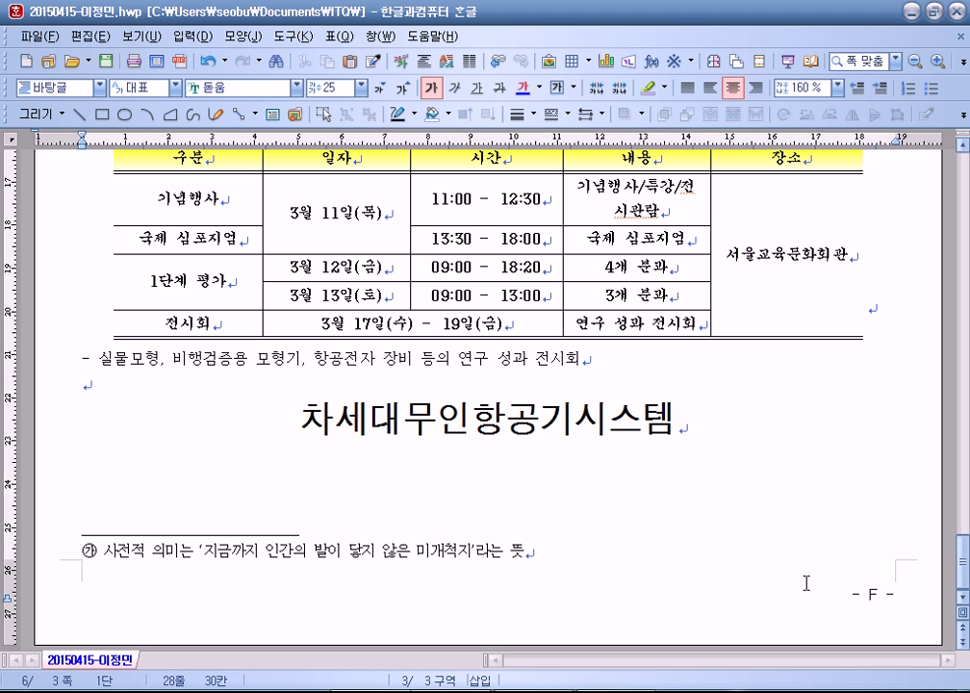
# Step: Start a new empty document, 빈 문서 2, with Alt+N
pyautogui.click(550, 508)
pyautogui.hotkey('alt', 'n')
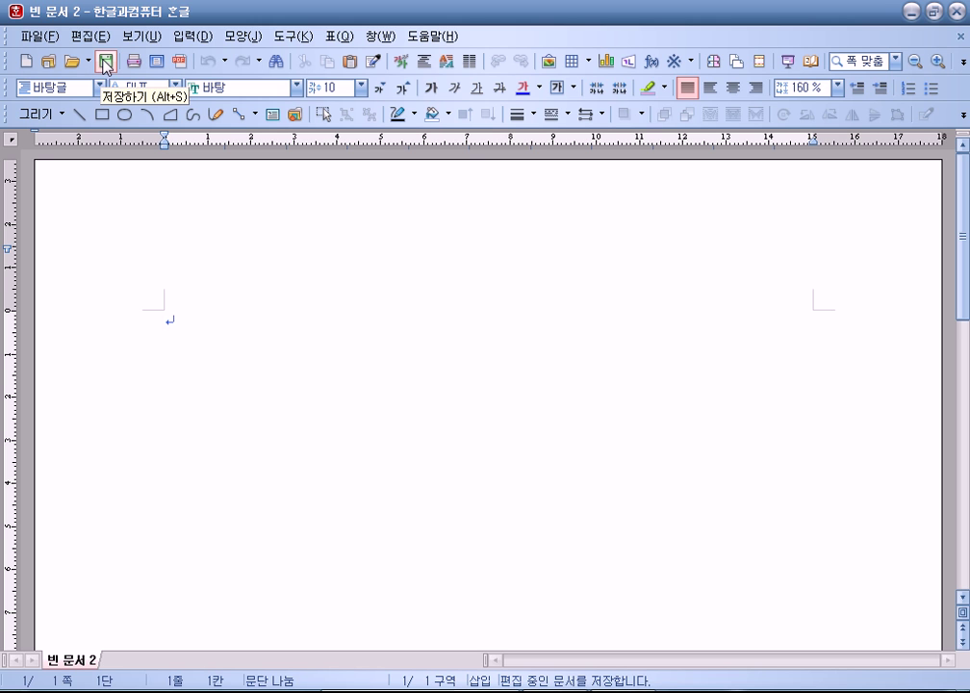
# Step: Save the blank document in Documents > ITQ as 20150429 plus the examinee's name (.hwp)
pyautogui.click(106, 66)
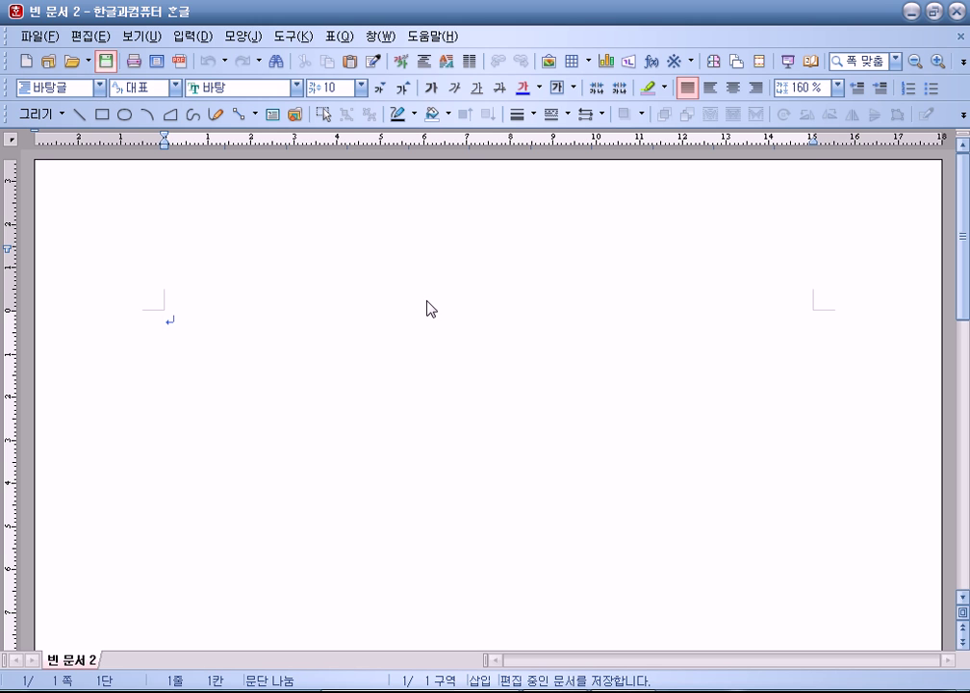
pyautogui.click(219, 274)
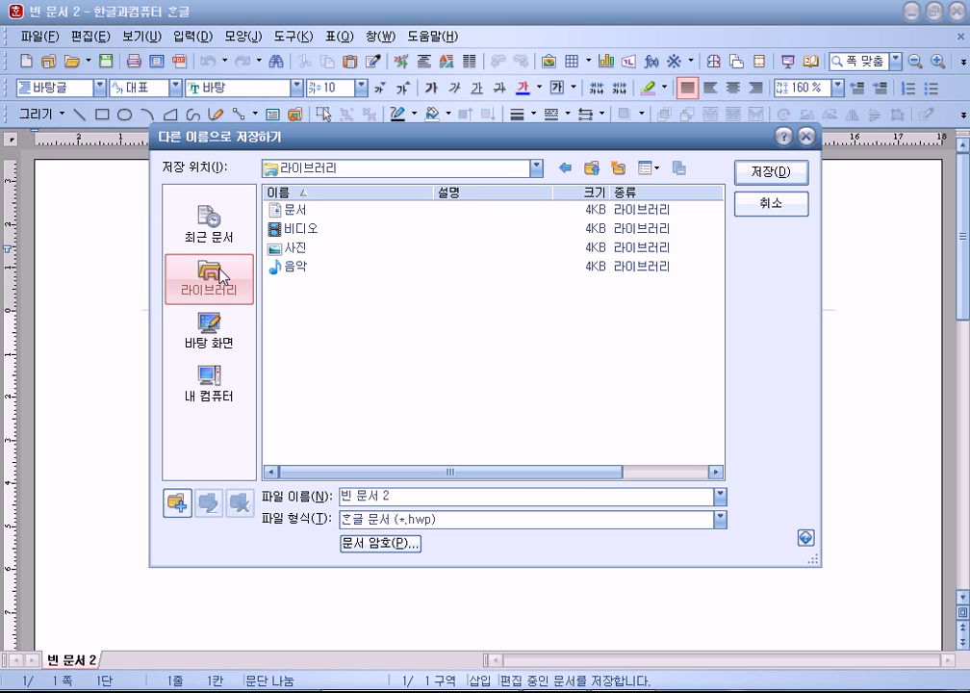
pyautogui.doubleClick(291, 210)
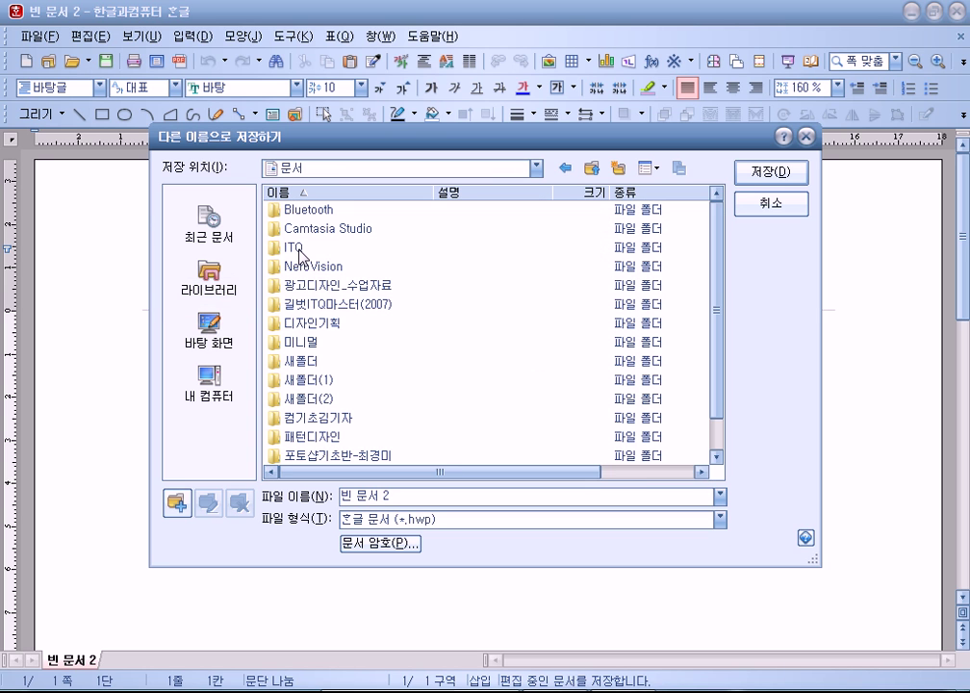
pyautogui.doubleClick(298, 248)
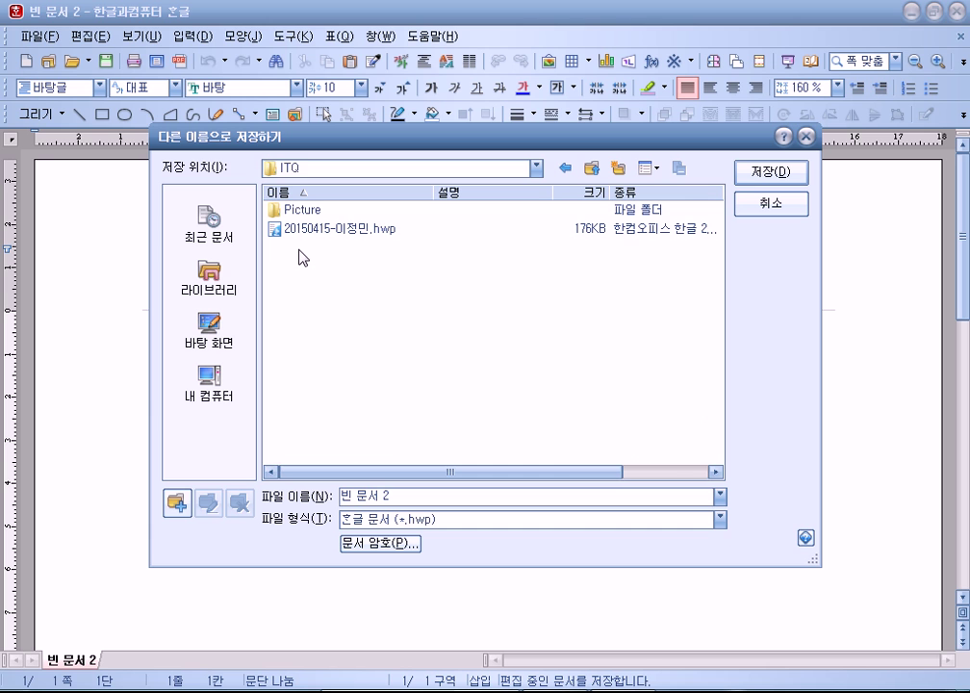
pyautogui.click(436, 498)
pyautogui.moveTo(418, 145); pyautogui.dragTo(462, 39)
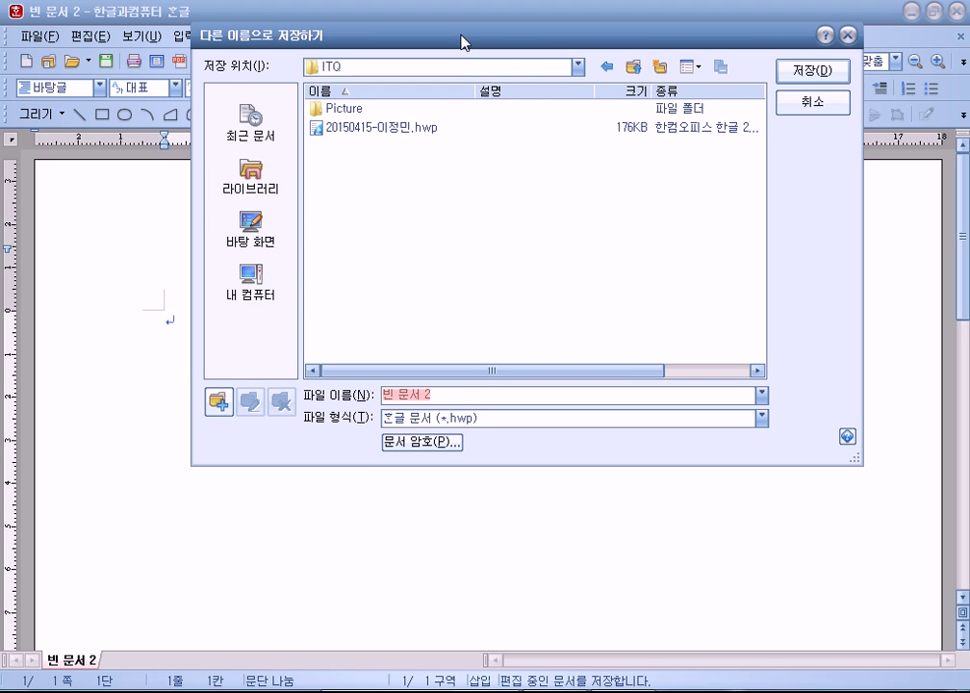
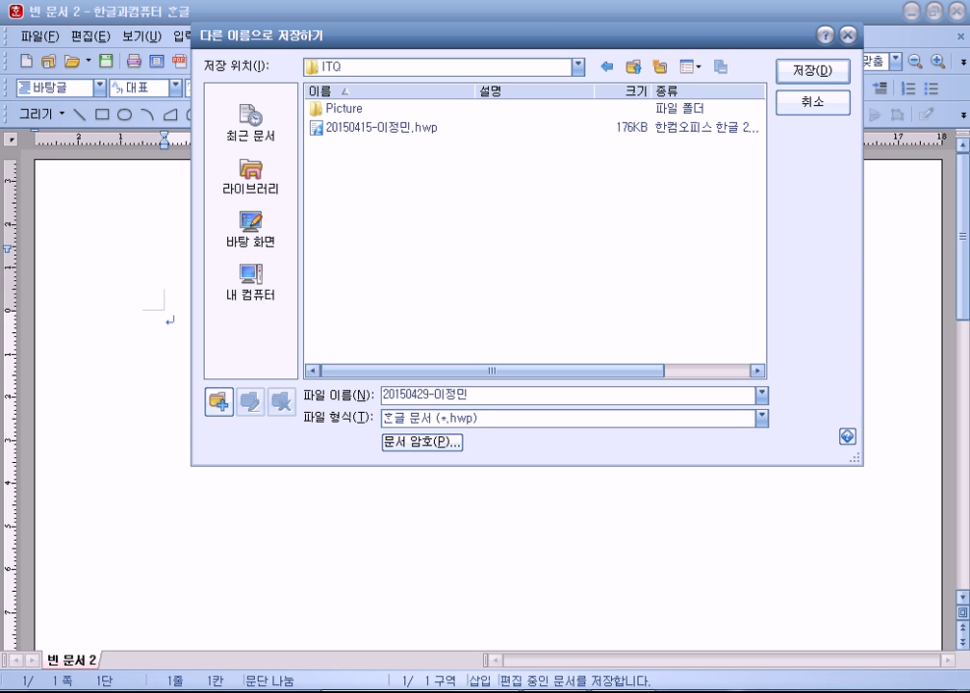
pyautogui.press('Return')
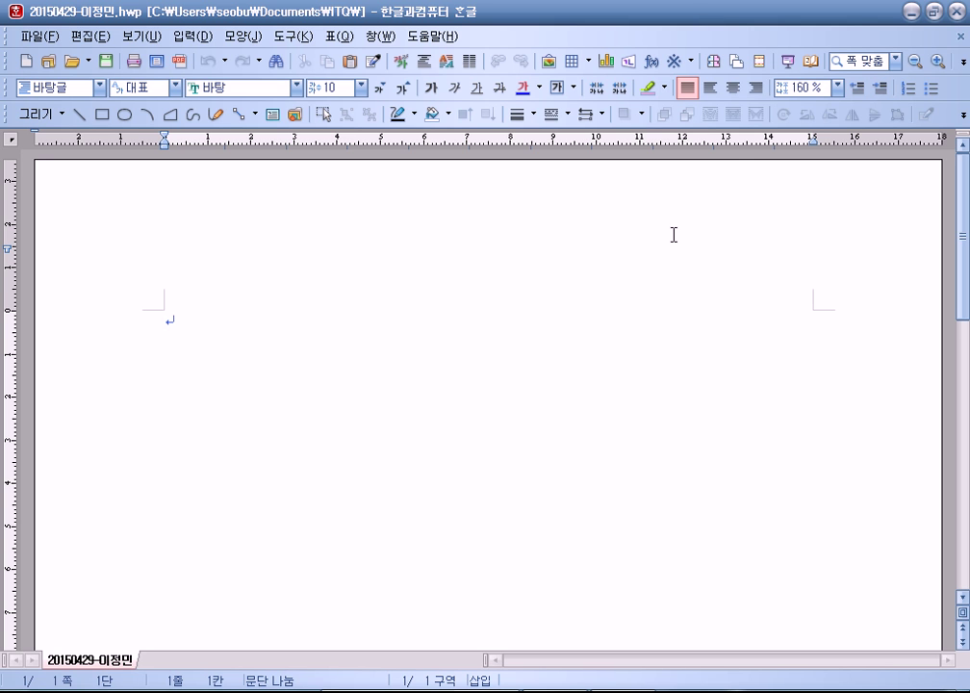
# Step: Set page margins to top/bottom 10, left/right 11 and header 10 mm
pyautogui.press('F7')
pyautogui.press('Tab')
pyautogui.press('Tab')
pyautogui.press('Tab')
pyautogui.press('Tab')
pyautogui.write('10')
pyautogui.press('Tab')
pyautogui.write('10')
pyautogui.press('Tab')
pyautogui.write('11')
pyautogui.press('Tab')
pyautogui.write('11')
pyautogui.press('Tab')
pyautogui.write('10')
pyautogui.press('Return')
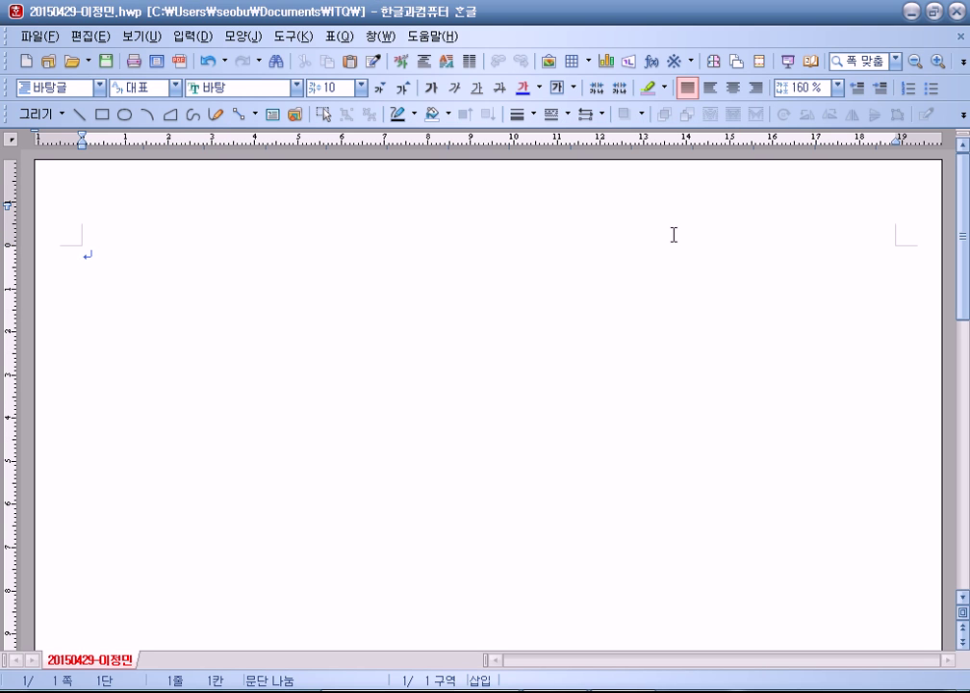
# Step: Type answer markers 1–4 with page breaks so page 3 starts empty, then save
pyautogui.write('1')
pyautogui.press('Return')
pyautogui.press('Return')
pyautogui.press('Return')
pyautogui.write('2')
pyautogui.press('Return')
pyautogui.press('Return')
pyautogui.press('Return')
pyautogui.press('Return')
pyautogui.hotkey('ctrl', 'Return')
pyautogui.write('3')
pyautogui.press('Return')
pyautogui.press('Return')
pyautogui.press('Return')
pyautogui.press('Return')
pyautogui.press('Return')
pyautogui.write('4')
pyautogui.press('Return')
pyautogui.press('Return')
pyautogui.press('Return')
pyautogui.press('Return')
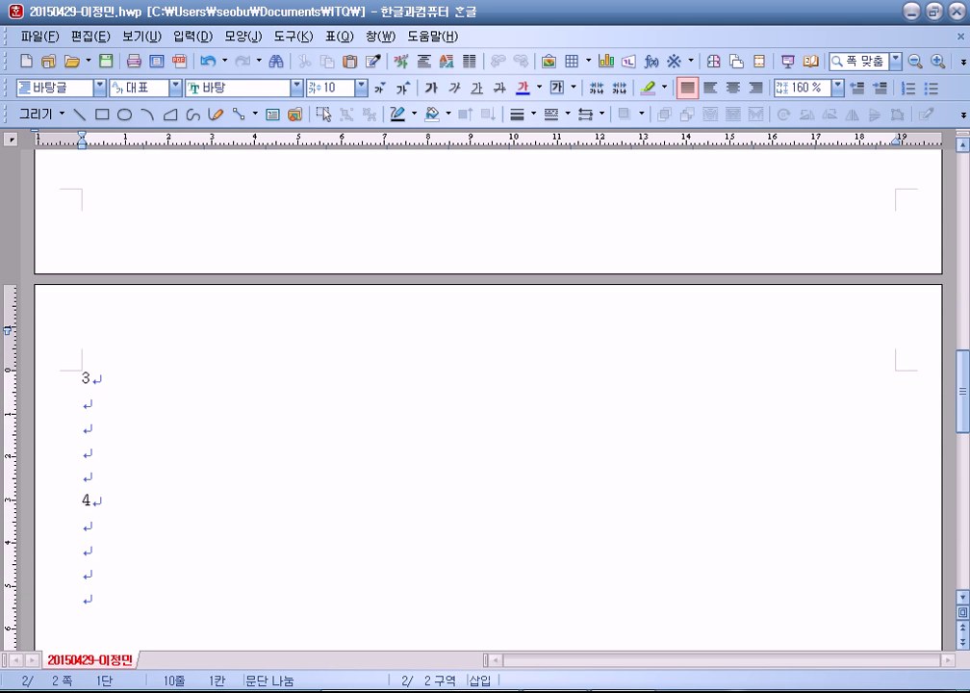
pyautogui.press('Return')
pyautogui.hotkey('ctrl', 'Return')
pyautogui.hotkey('alt', 's')
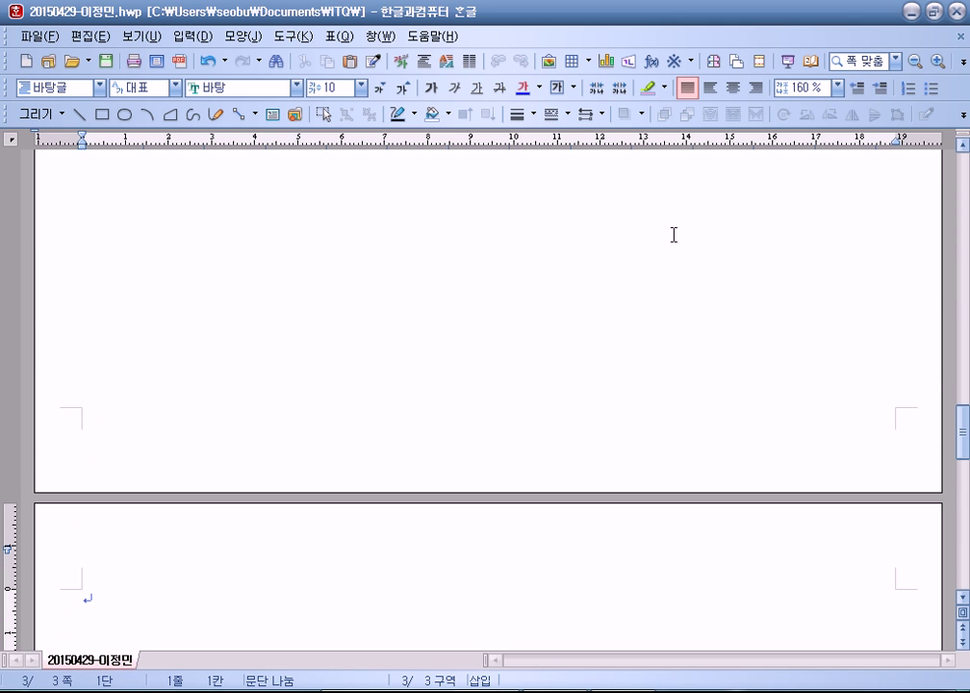
pyautogui.scroll(-3, 674, 235)
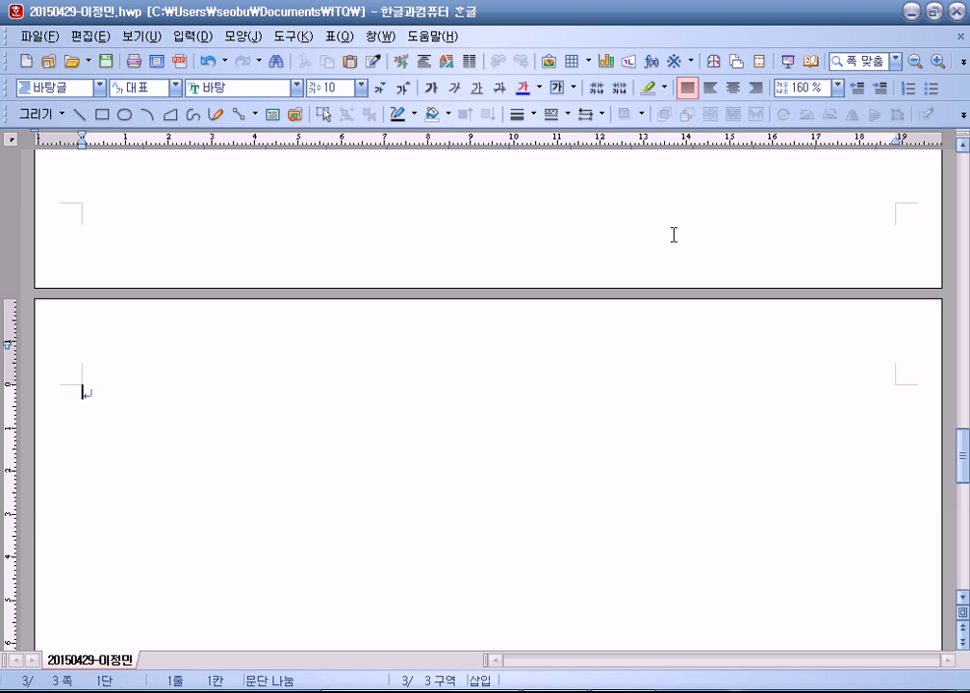
# Step: Type the title 사회적기업 육성 확대 and a body sentence ending 사회적 목적을 추구하였다
pyautogui.write('사회적')
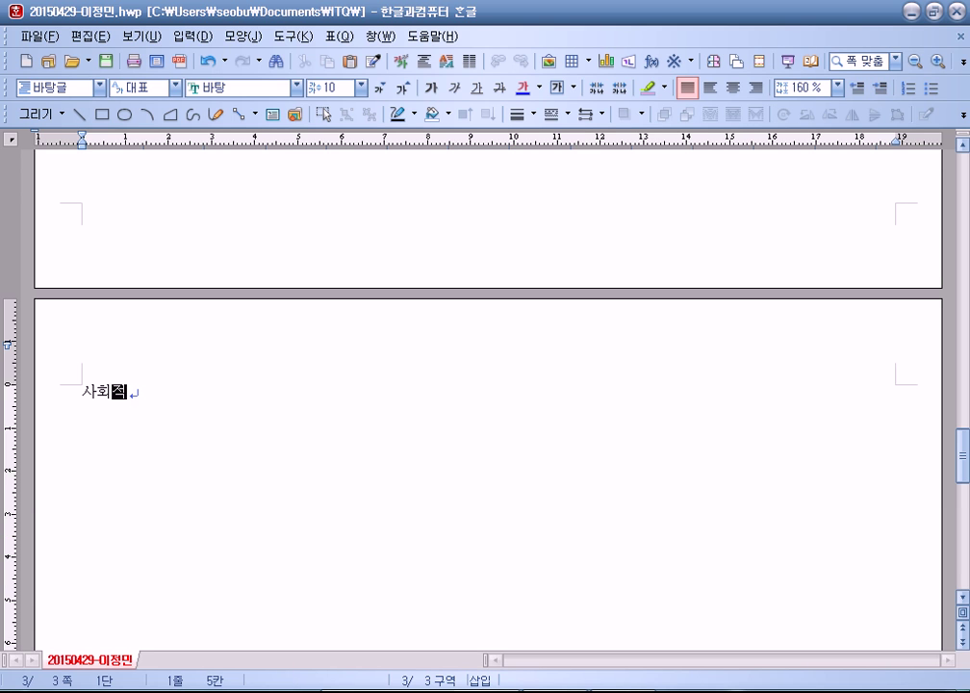
pyautogui.write('기업 육성 확대')
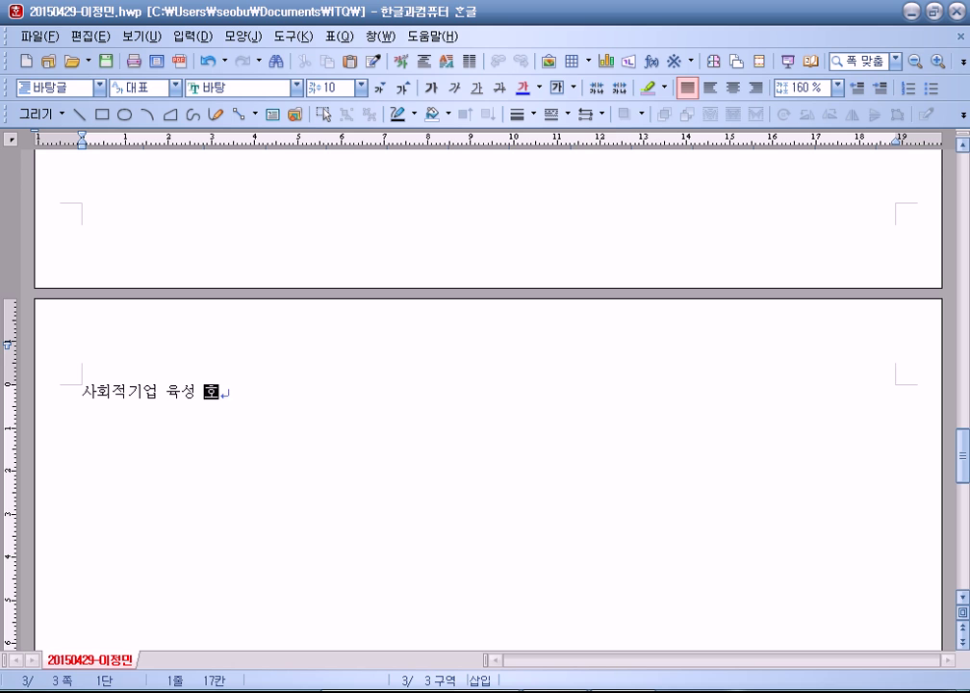
pyautogui.press('Return')
pyautogui.press('Return')
pyautogui.write('사회적기업ㅇ')
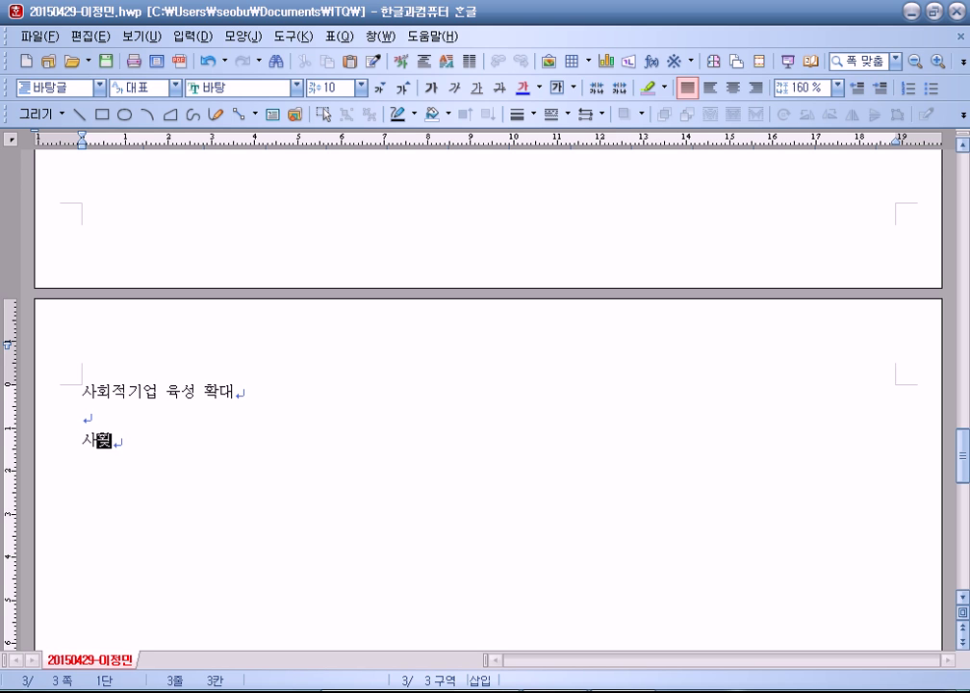
pyautogui.write('은 ')
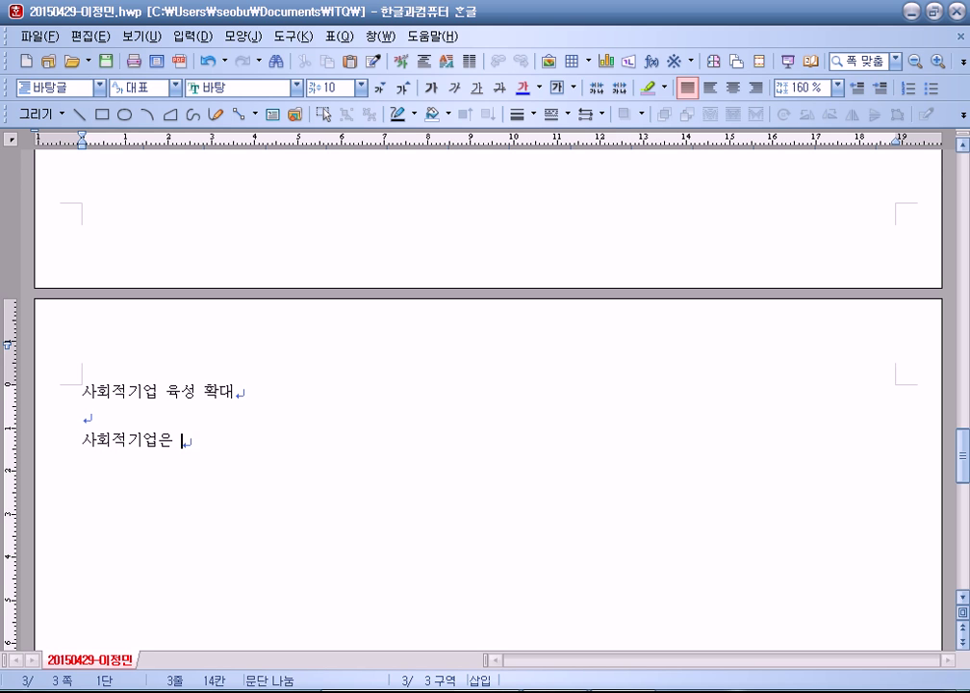
pyautogui.write('취약 계')
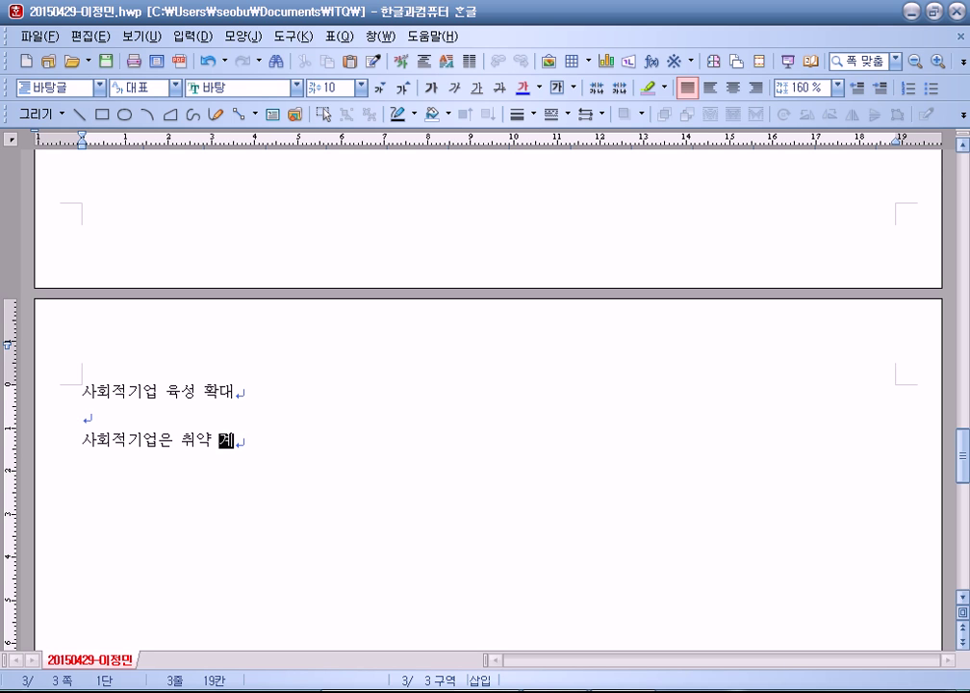
pyautogui.write('층에게 ')
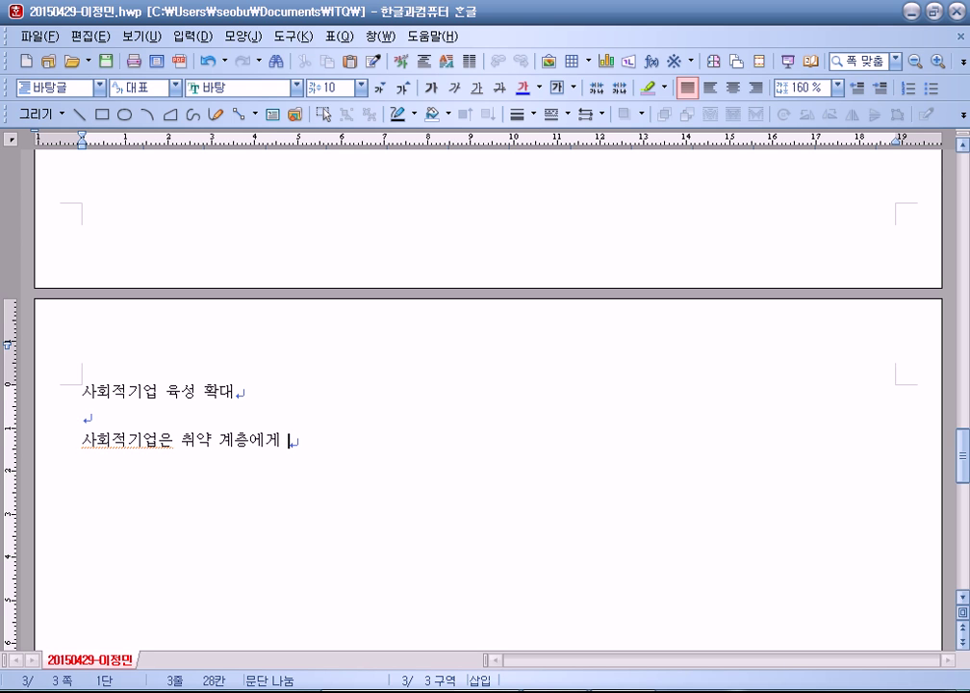
pyautogui.write('사회 서')
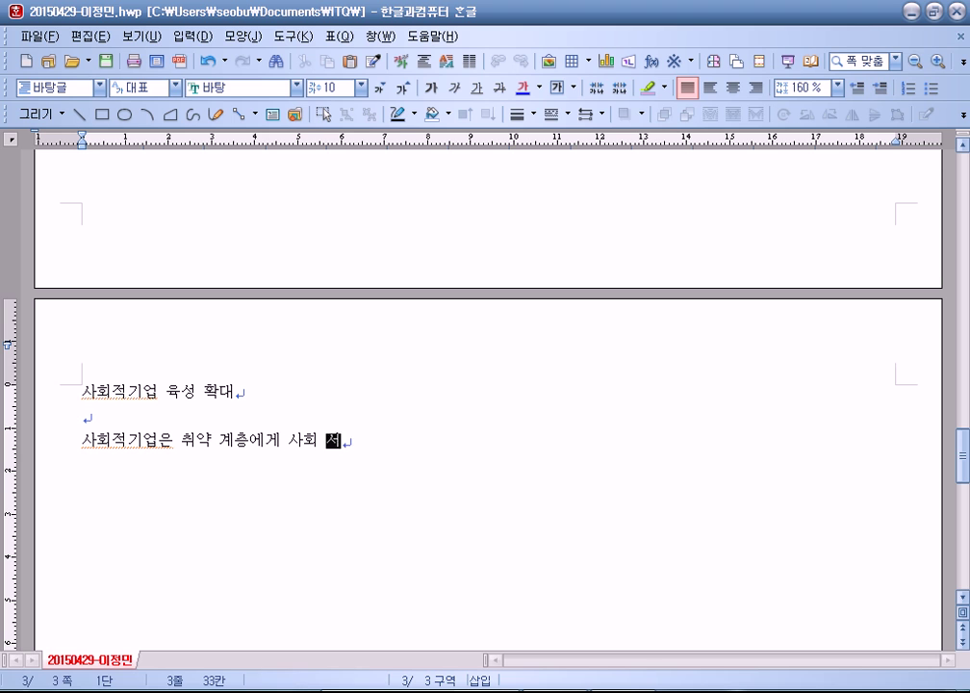
pyautogui.write('비스 ㄸ또는 일')
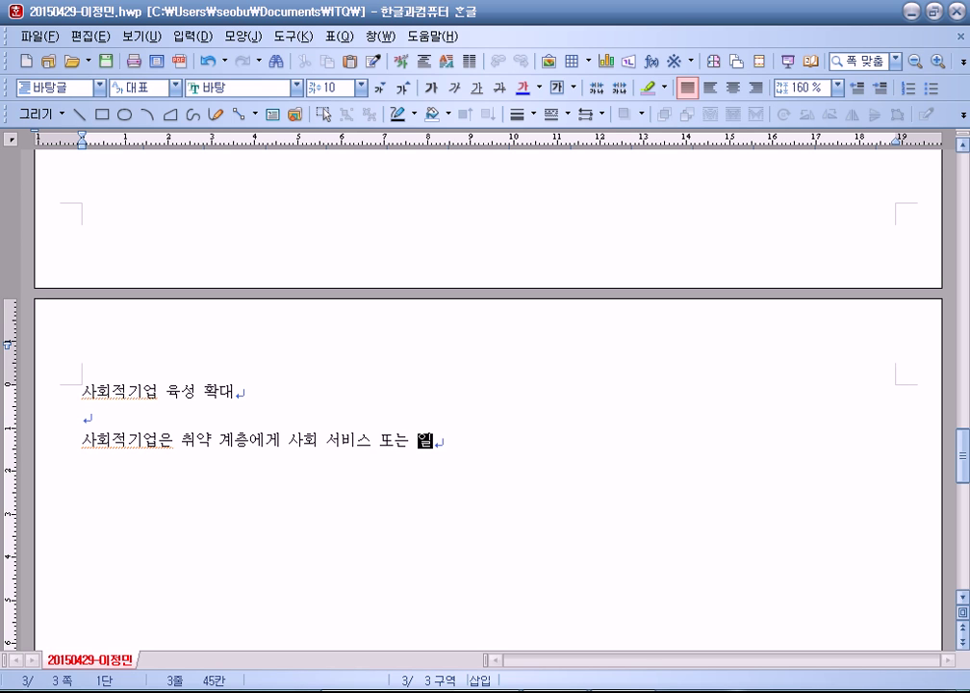
pyautogui.write('자리를 제')
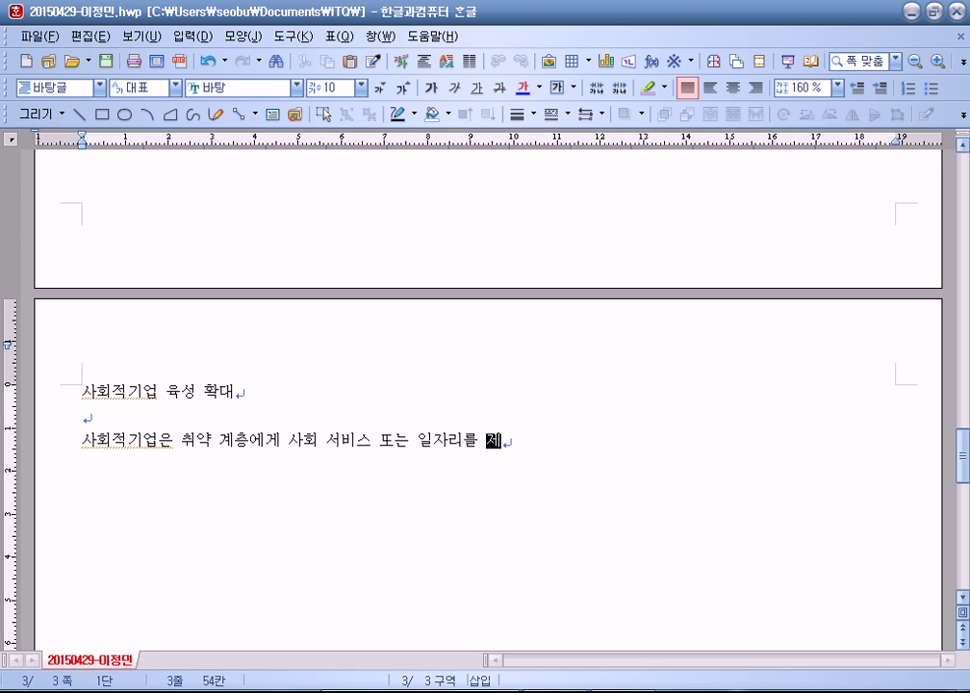
pyautogui.write('공하여 ㅈ지역 주민의 삶')
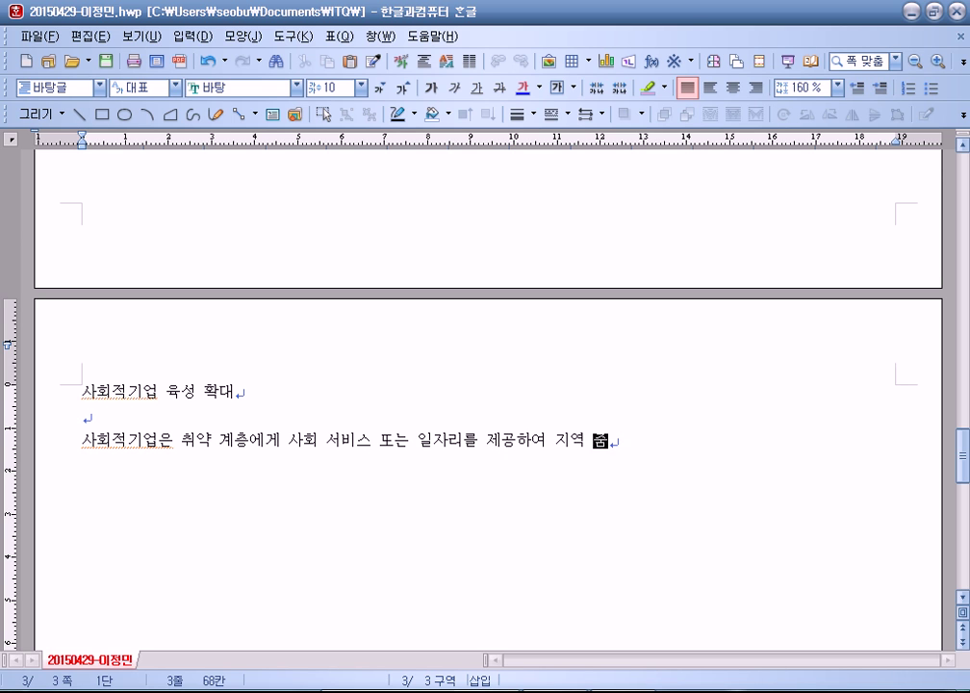
pyautogui.write('의 질을 ')
pyautogui.write('높이는 등의 ')
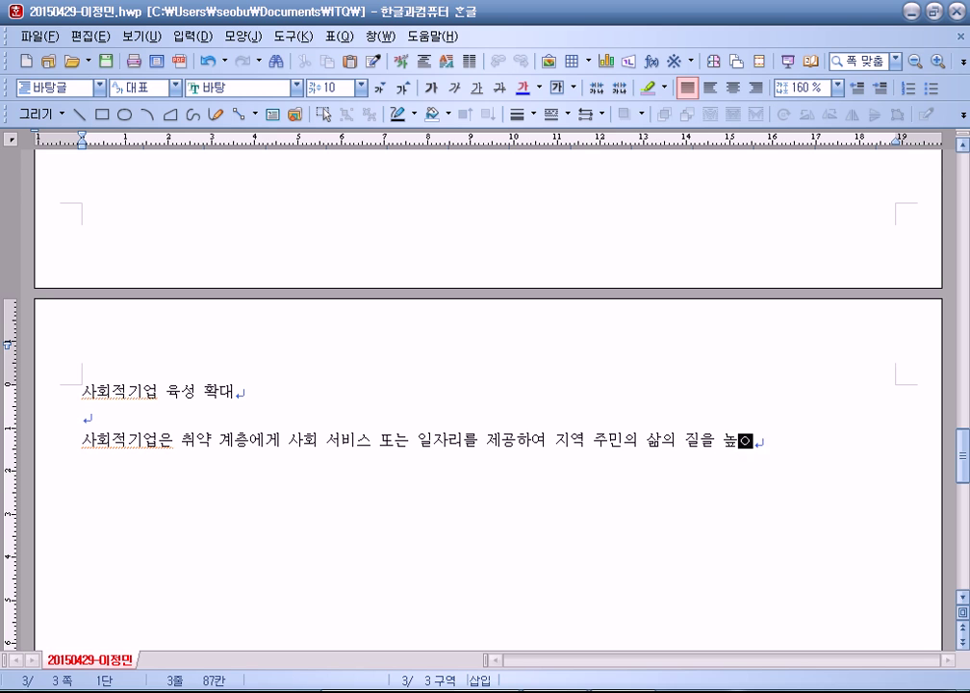
pyautogui.write('사회적 목저ㄱ을 추ㄱㅜ하엿ㅆ')
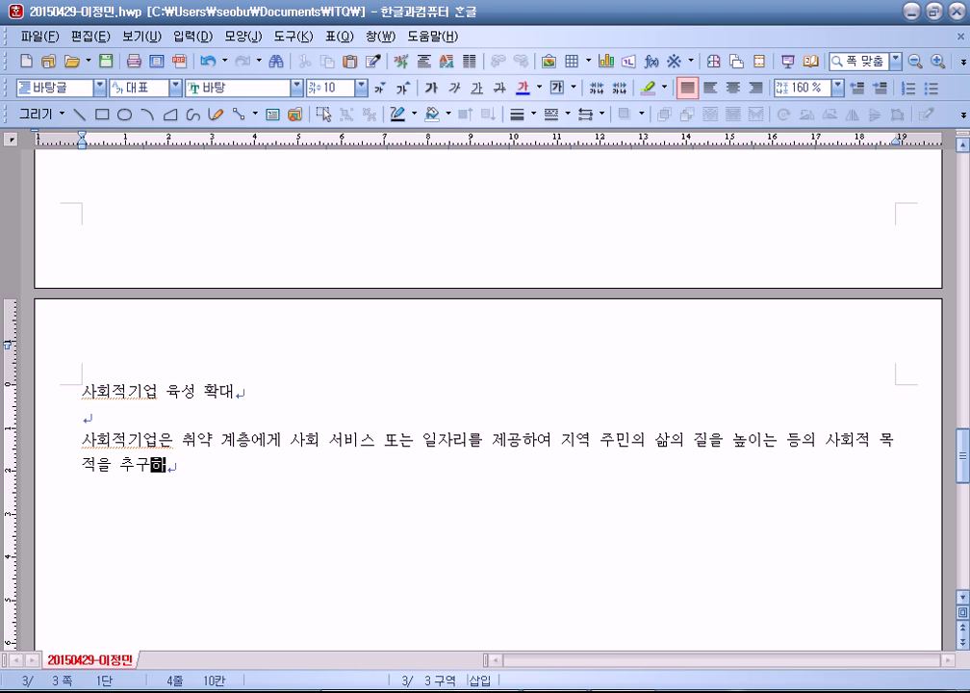
pyautogui.press('BackSpace')
pyautogui.press('BackSpace')
pyautogui.write('Te.')
pyautogui.press('BackSpace')
pyautogui.press('BackSpace')
pyautogui.press('BackSpace')
pyautogui.press('BackSpace')
pyautogui.write('du')
pyautogui.press('BackSpace')
pyautogui.press('BackSpace')
pyautogui.write('였다. ')
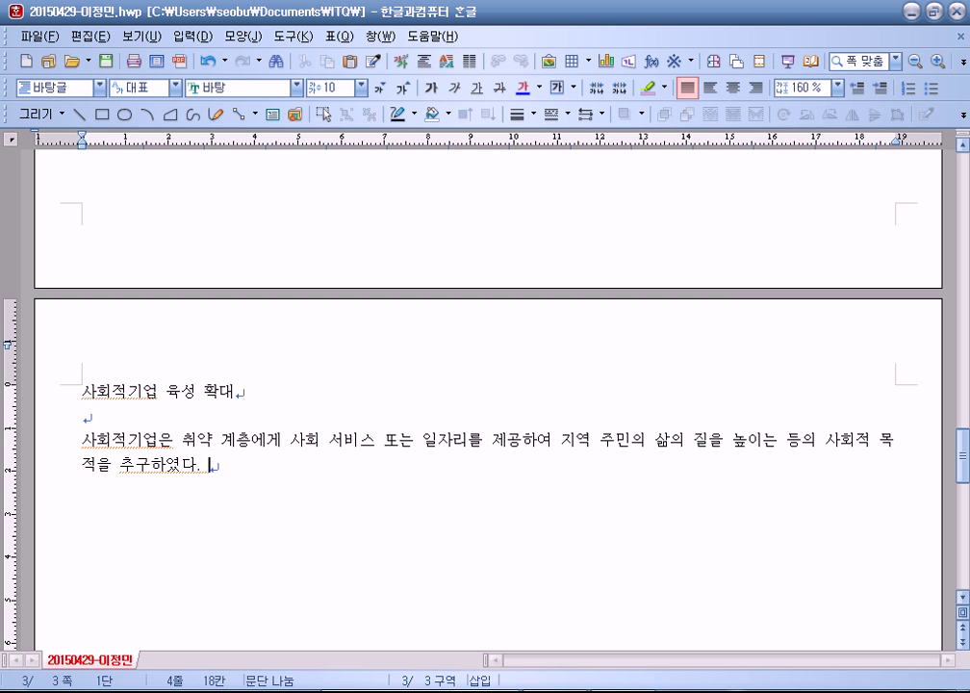
pyautogui.write('재화 및')
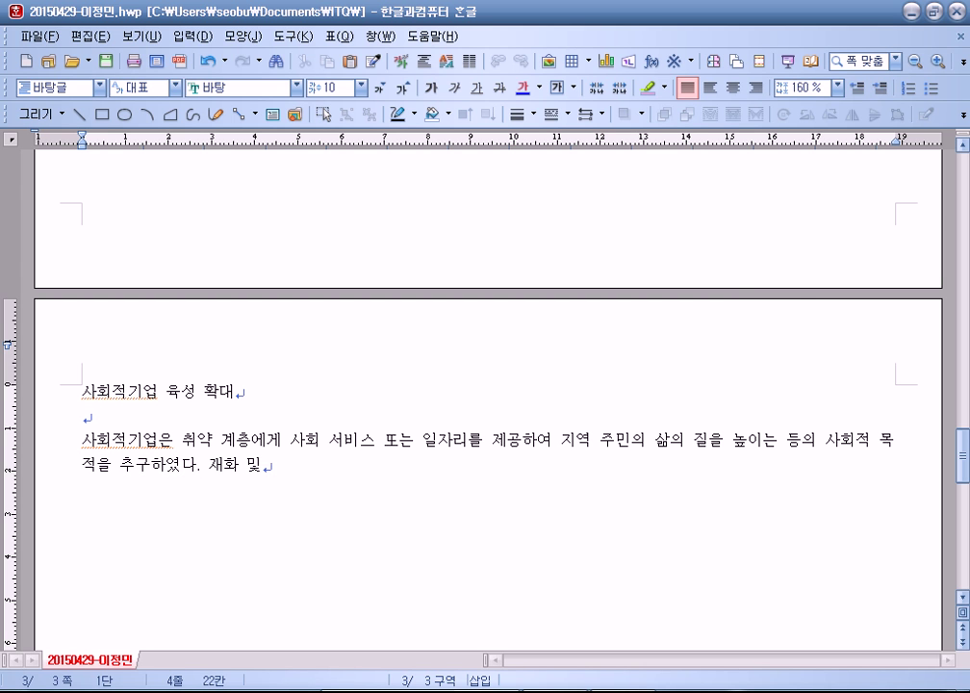
# Step: Convert 재화 to hanja in 漢字(한글) format, giving 財貨(재화)
pyautogui.press('F9')
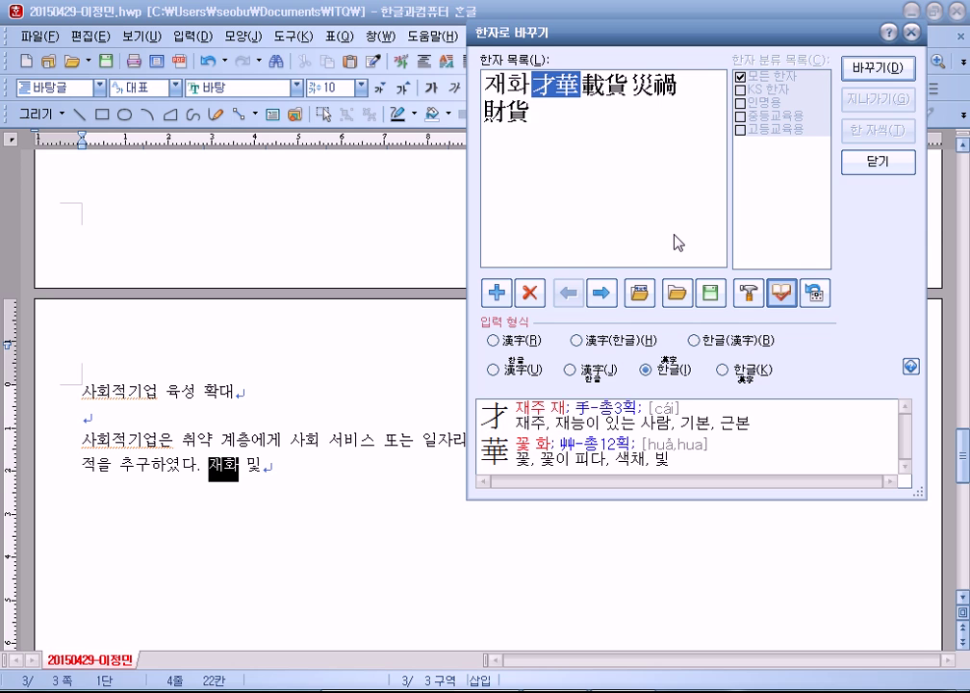
pyautogui.press('Right')
pyautogui.press('Right')
pyautogui.press('Right')
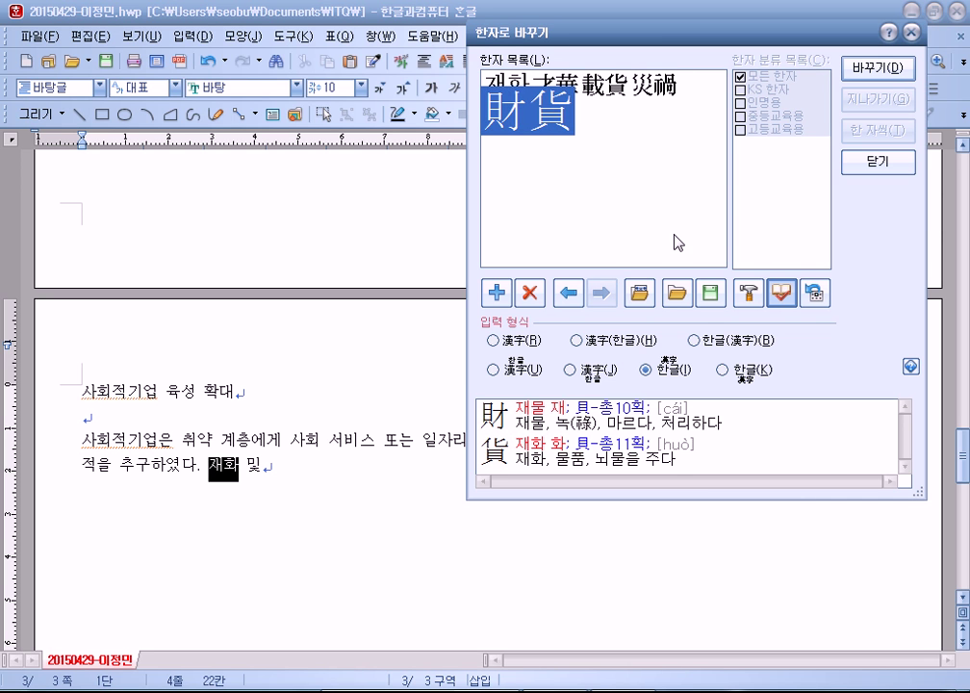
pyautogui.click(621, 341)
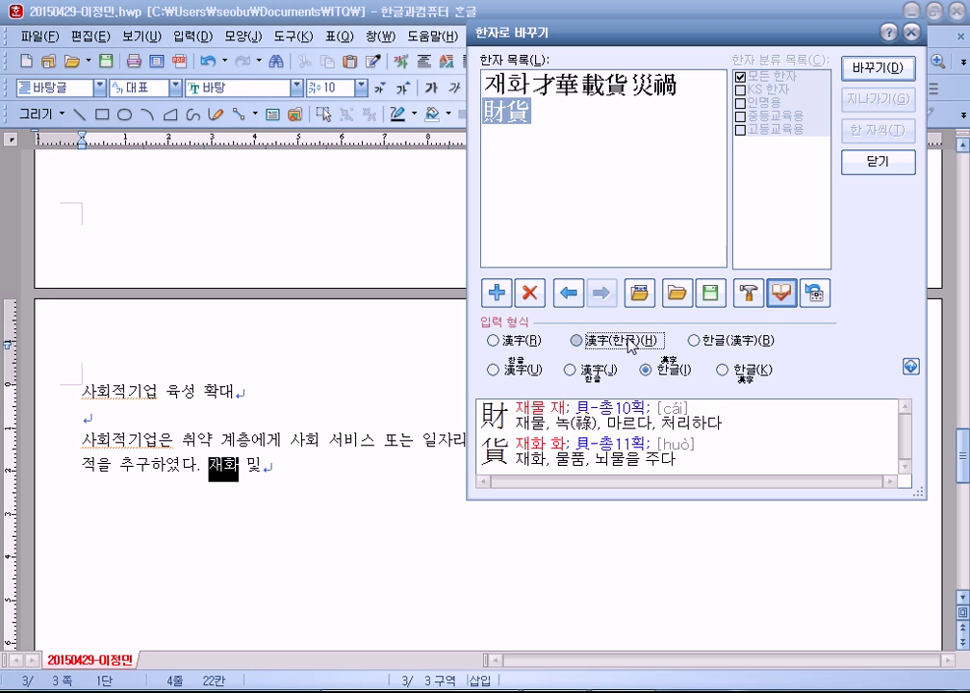
pyautogui.click(857, 69)
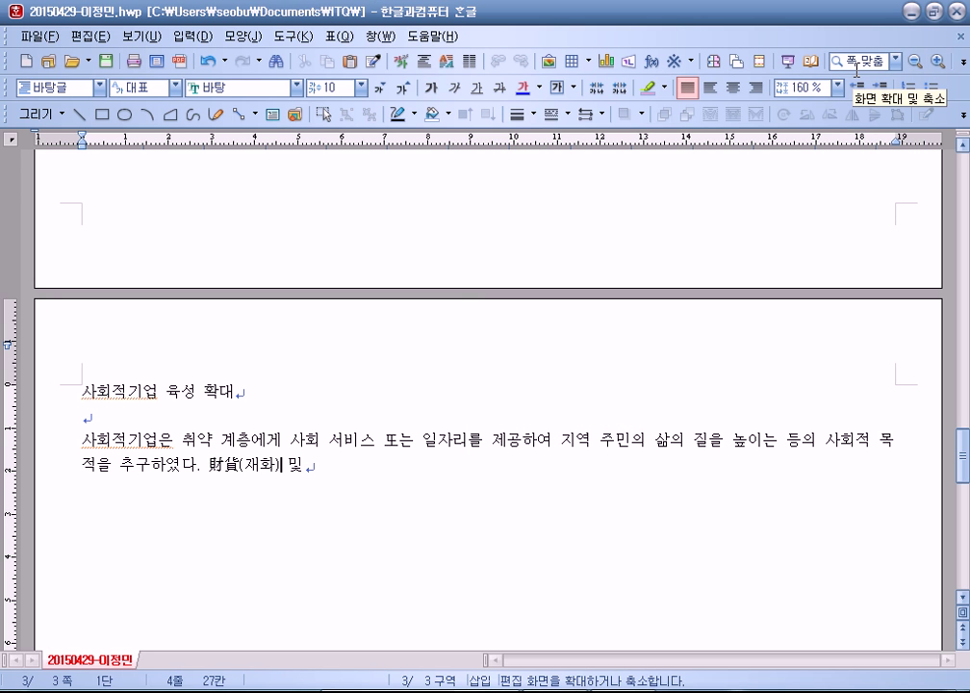
pyautogui.press('End')
# Step: Continue about the ministry and 한국사회적기업진흥원, writing 進行(진행), and the innovative-item aim
pyautogui.write('서비스')
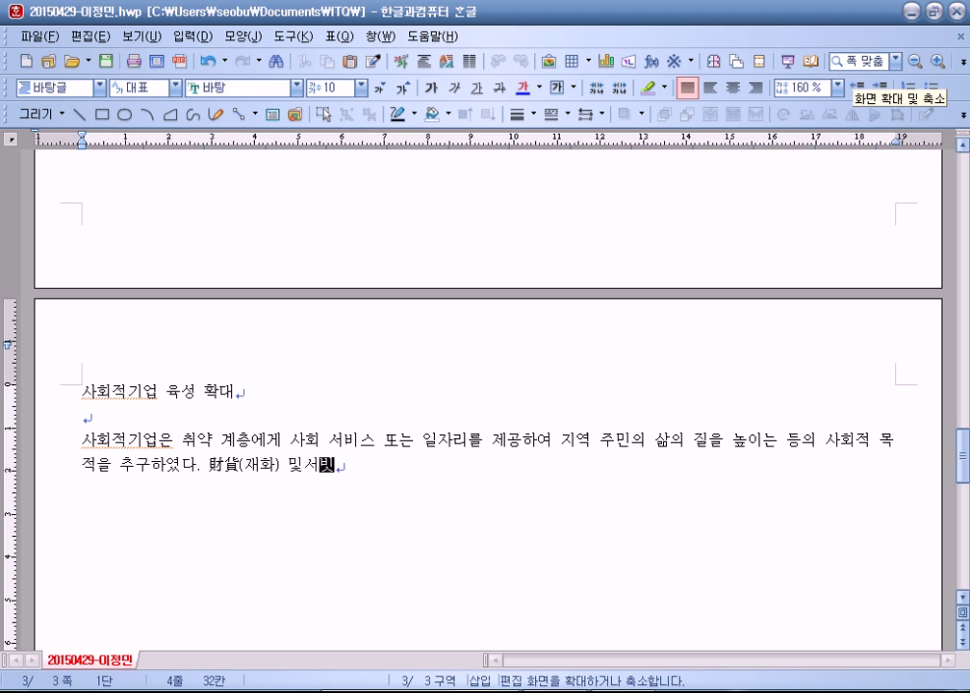
pyautogui.write('의 생산과 피판매 등 ㅇ영업 활동을 수행하는 기업을 말한다.')
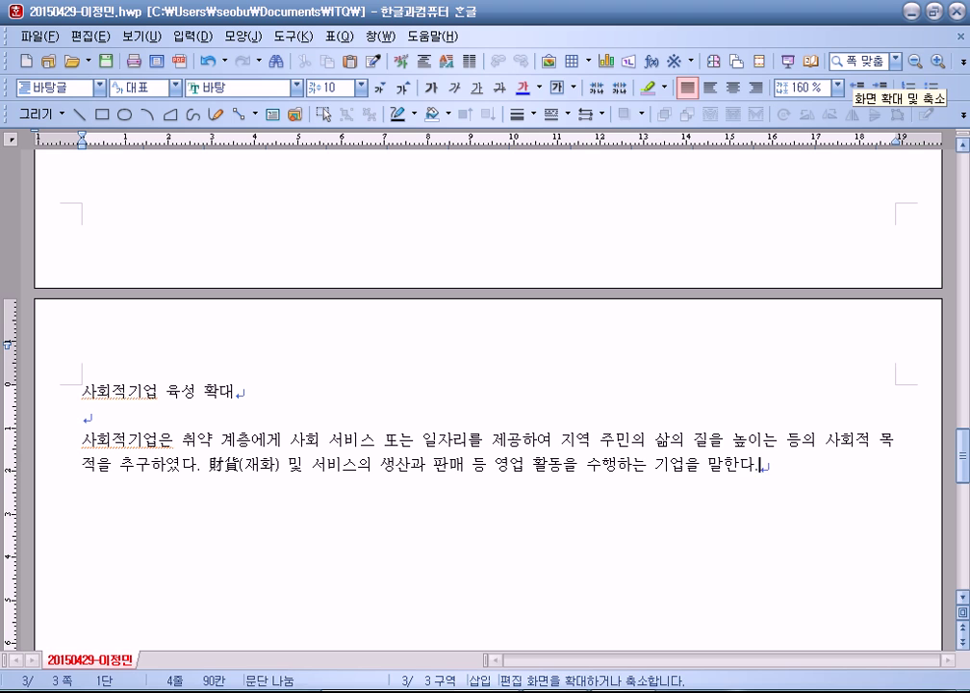
pyautogui.write(' 고용노동ㅂ')
pyautogui.write('ㅜ는 한국')
pyautogui.write('사회적기업진')
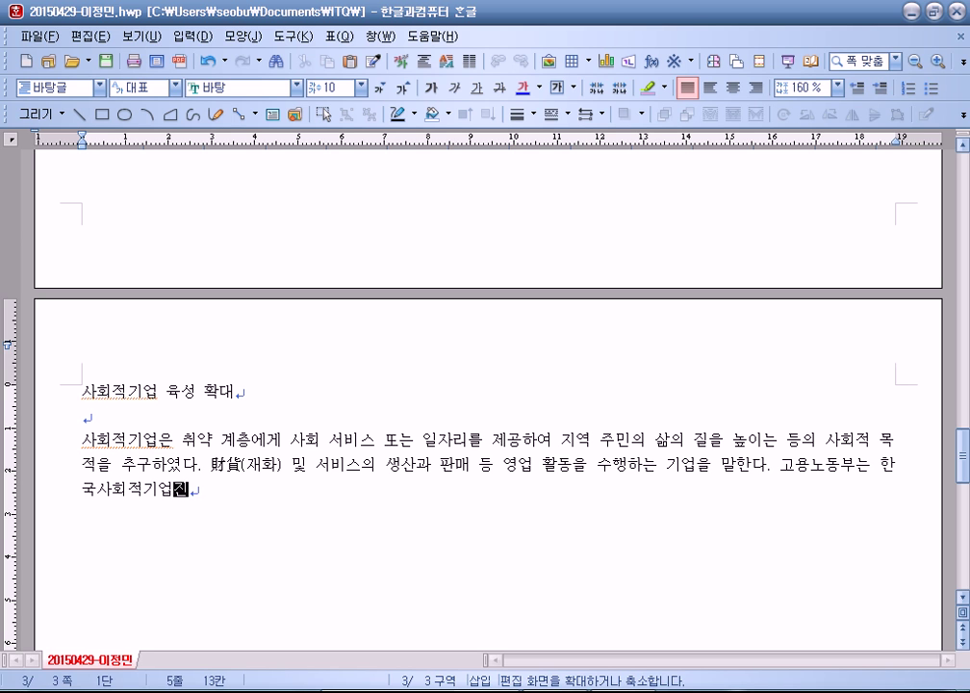
pyautogui.press('BackSpace')
pyautogui.write('ㄴ흥원과 함')
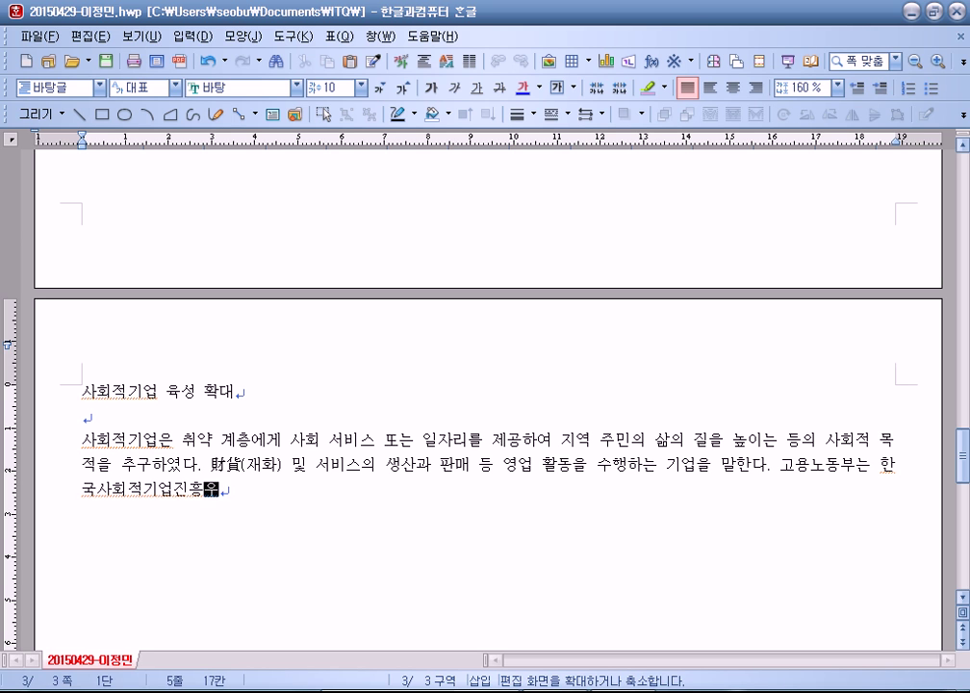
pyautogui.write('께 사회적경')
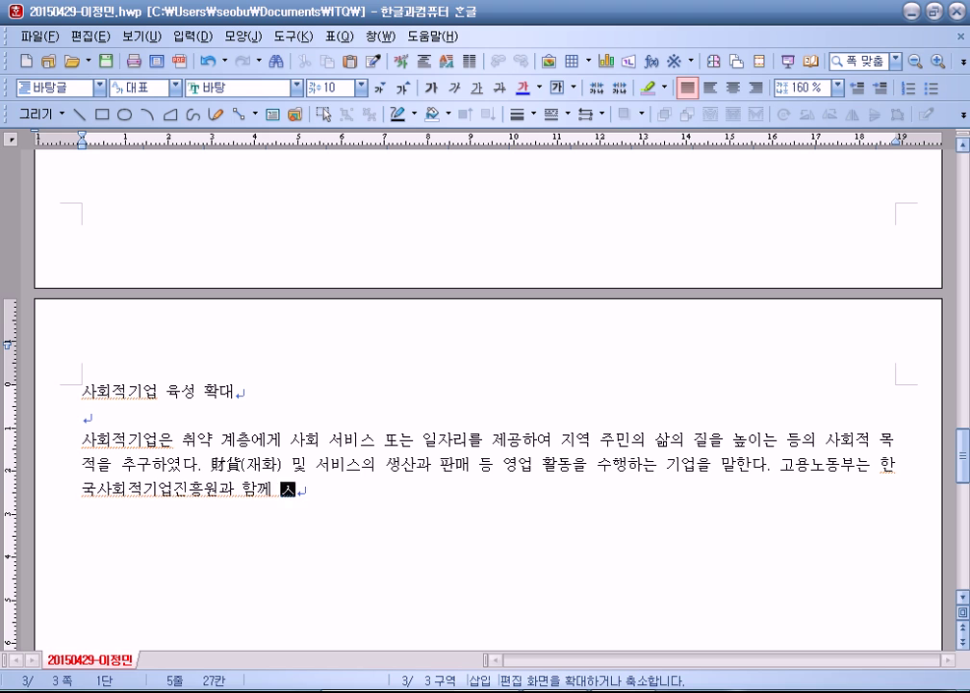
pyautogui.write('ㅓㅂ 육성시')
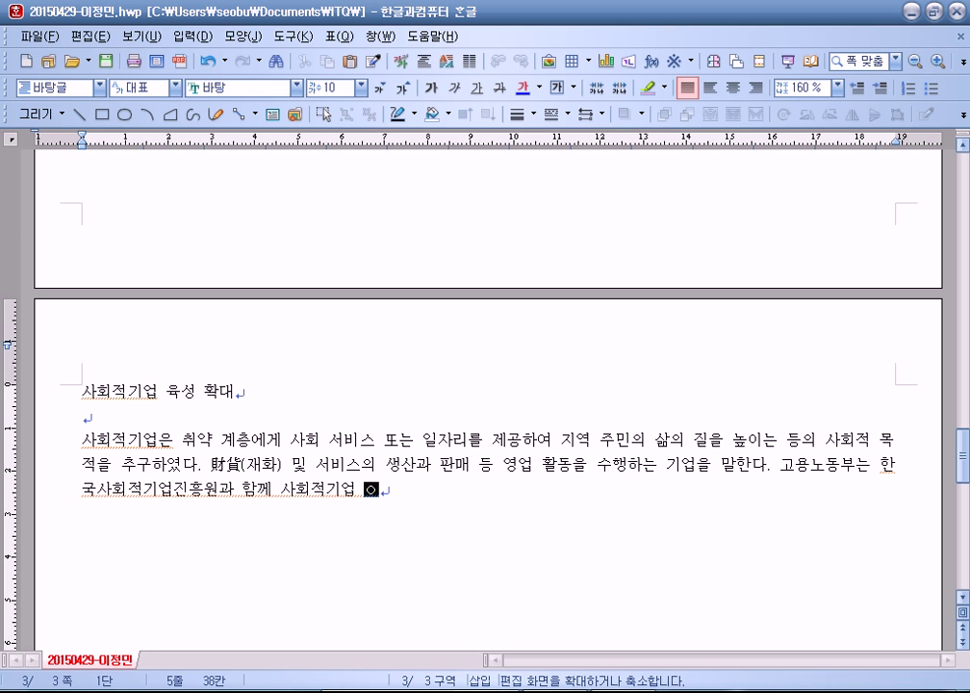
pyautogui.press('BackSpace')
pyautogui.write('ㅏ업을 추')
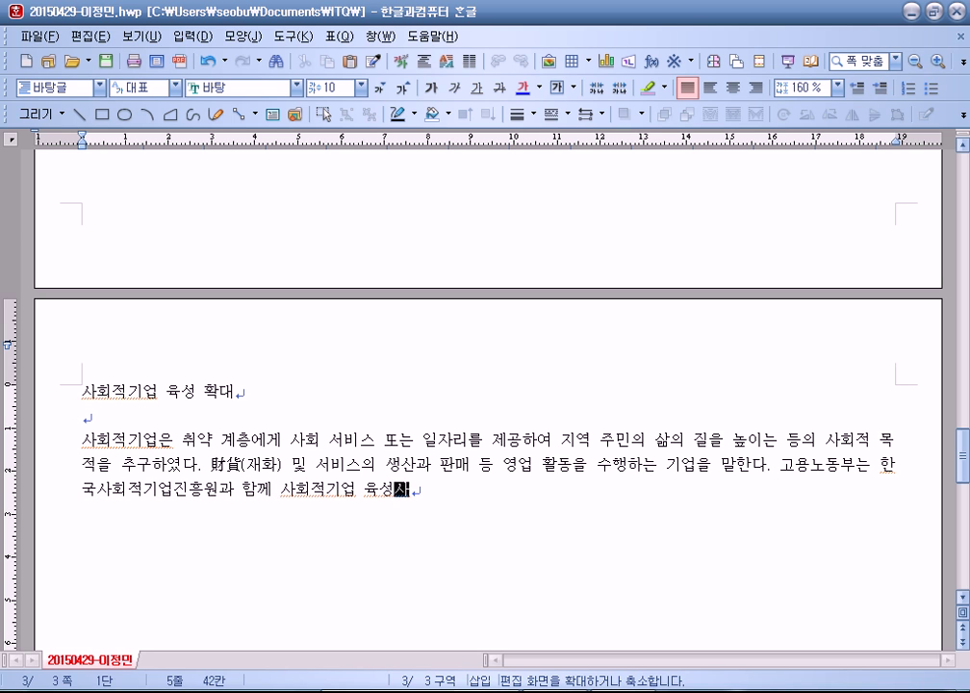
pyautogui.write('ㅐㅇ')
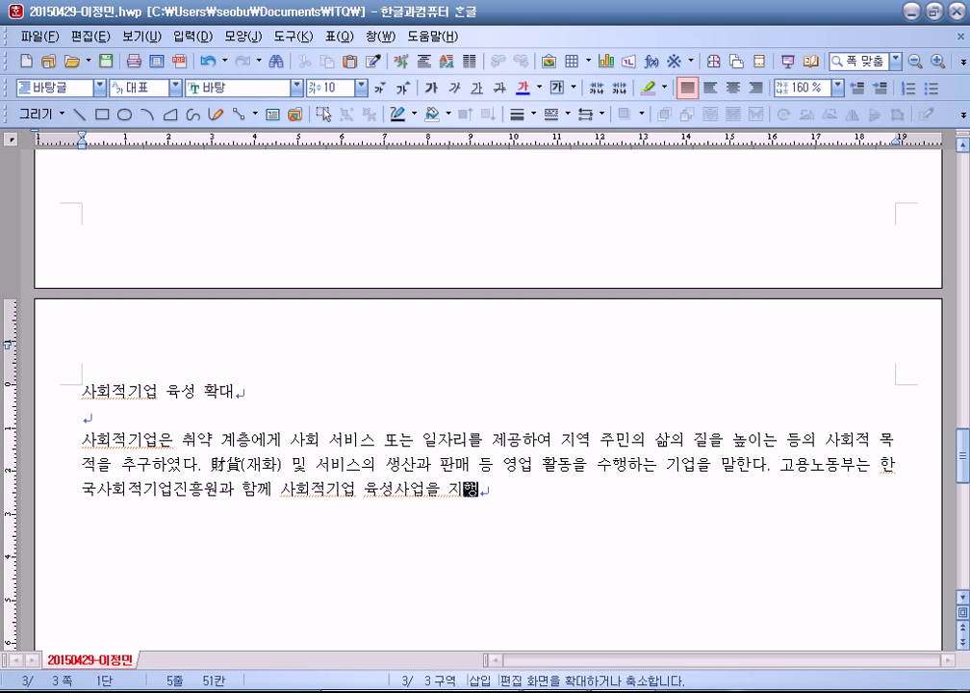
pyautogui.press('BackSpace')
pyautogui.press('BackSpace')
pyautogui.write('ㅈ')
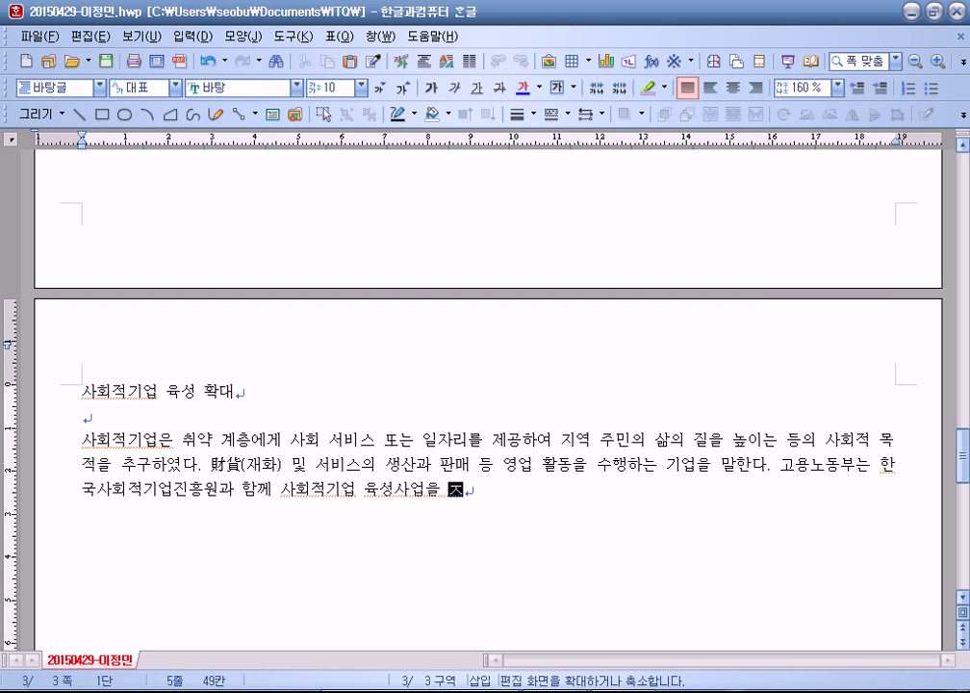
pyautogui.write('ㅣㄴ행')
pyautogui.press('F9')
pyautogui.click(855, 67)
pyautogui.write('하기로 하여')
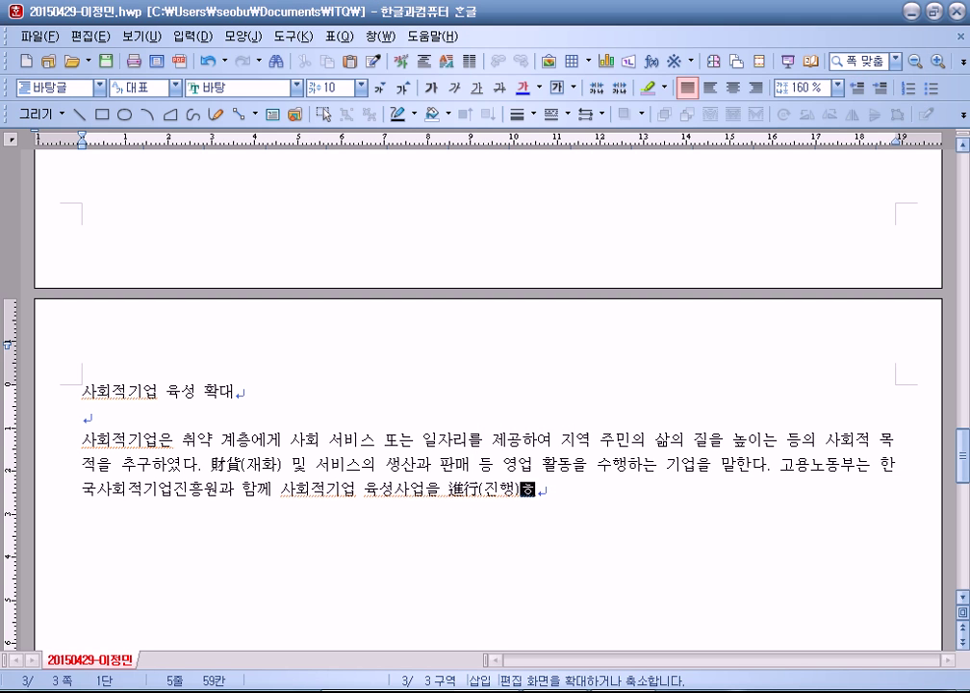
pyautogui.write('ㅆ다.')
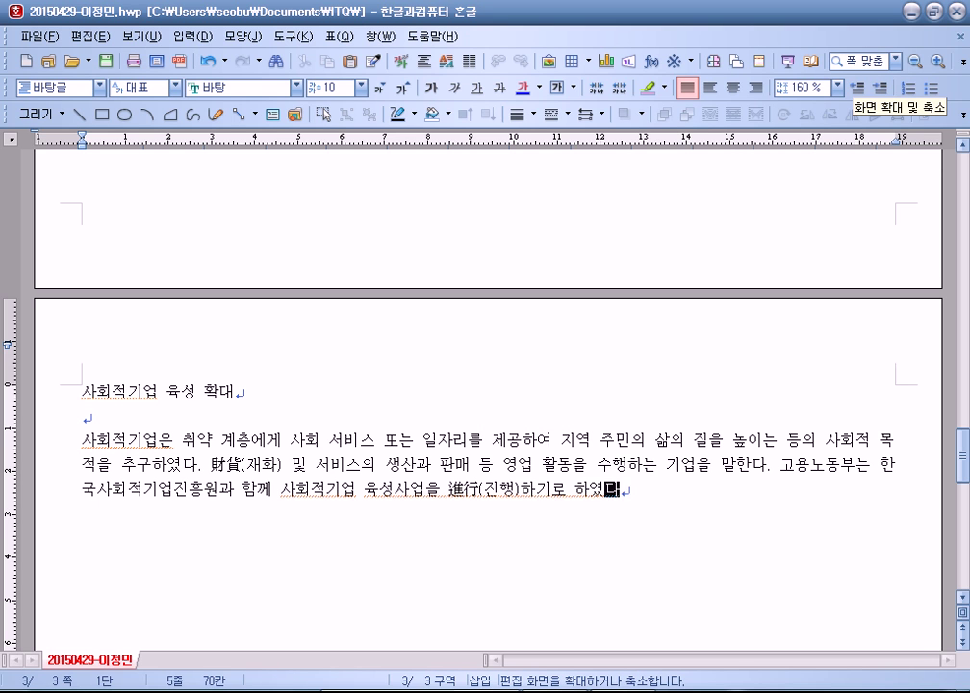
pyautogui.write(' 사회적기')
pyautogui.write('업 육성상')
pyautogui.write('업은 혁신적ㅇ')
pyautogui.write('인 ㅇ')
pyautogui.write('아이템으로')
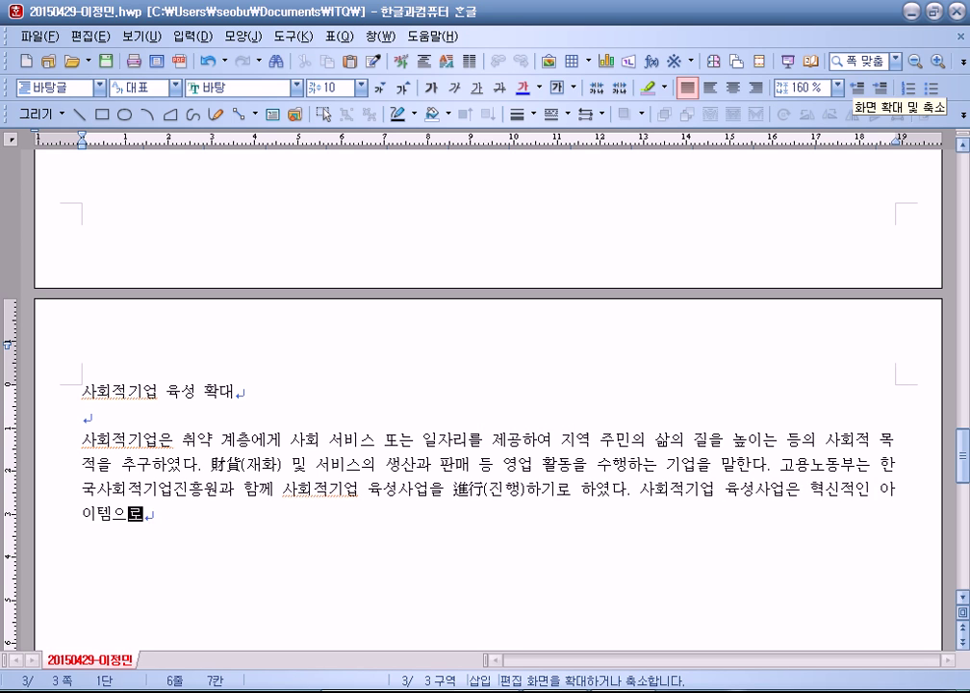
pyautogui.write(' 사회지적 가치를')
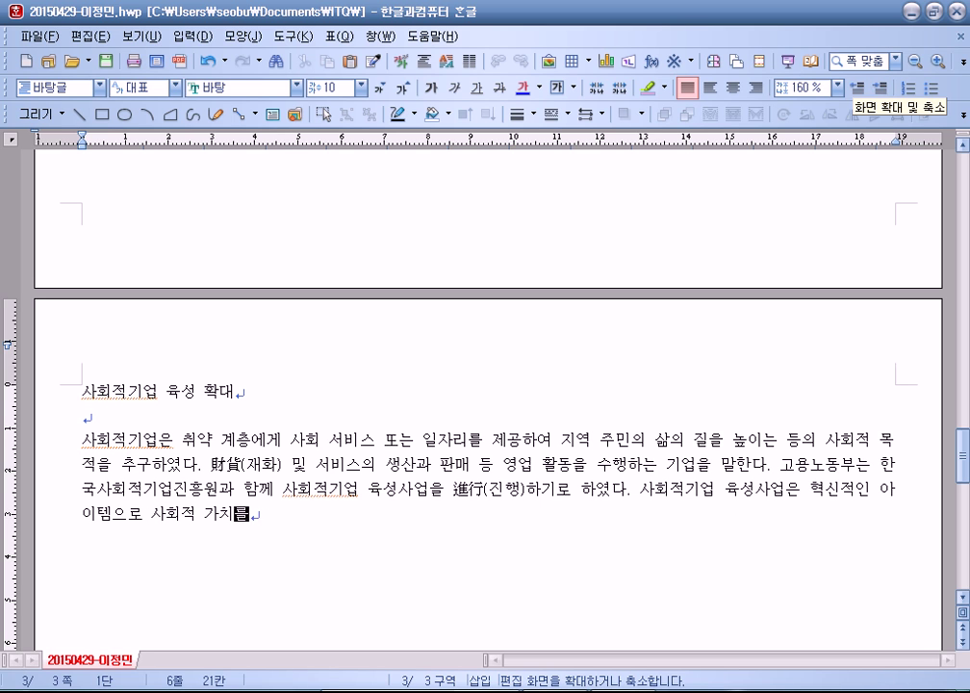
pyautogui.write(' 축구')
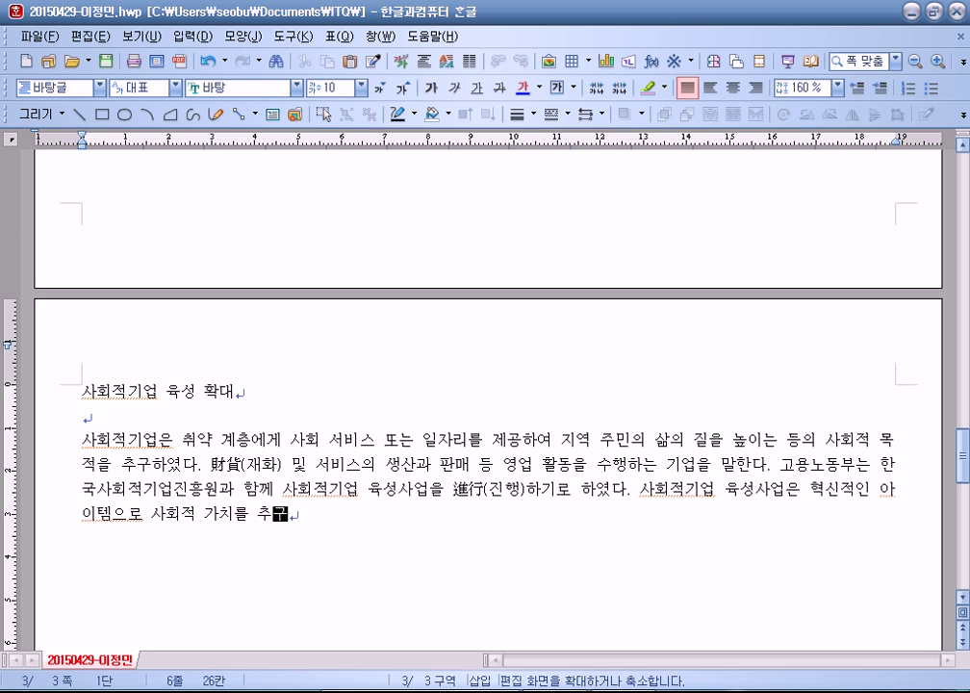
pyautogui.write('하는 창')
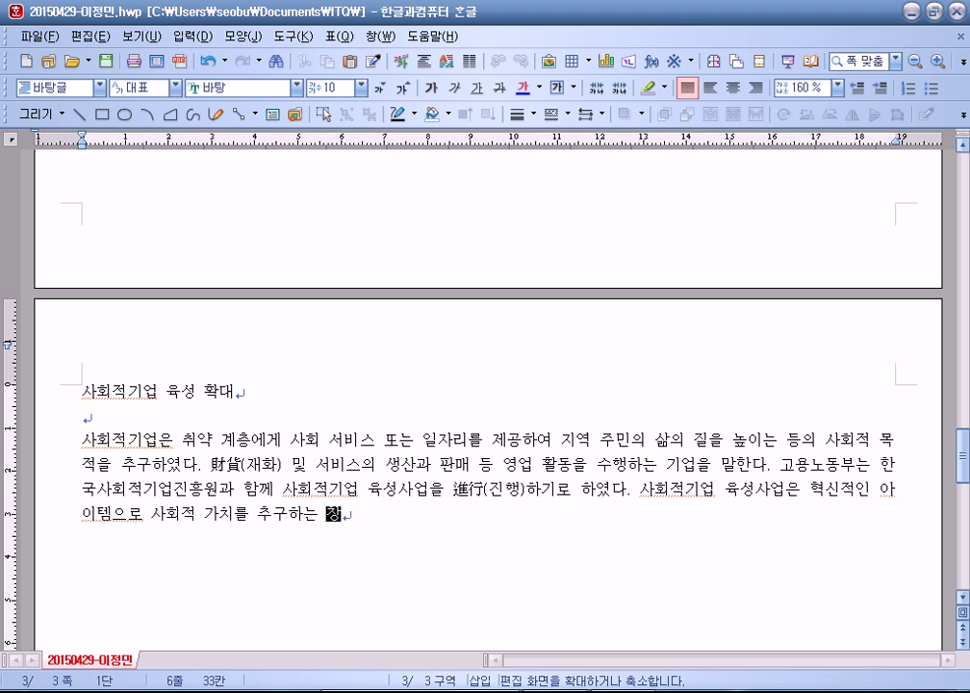
pyautogui.write('업자 또ㄴ는 ')
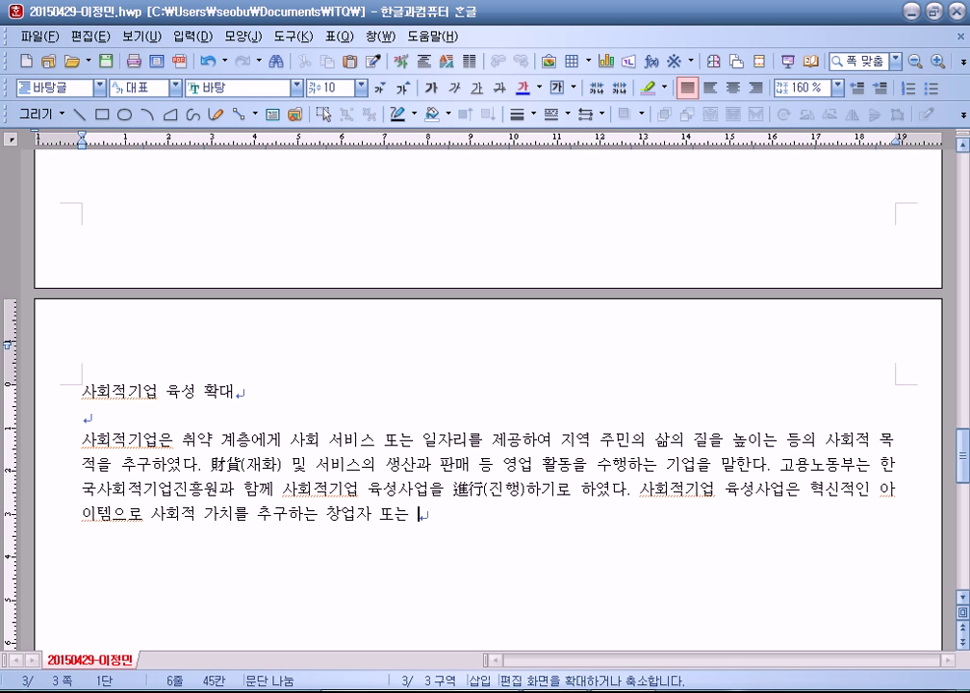
pyautogui.write('팀을 선ㅂ발해')
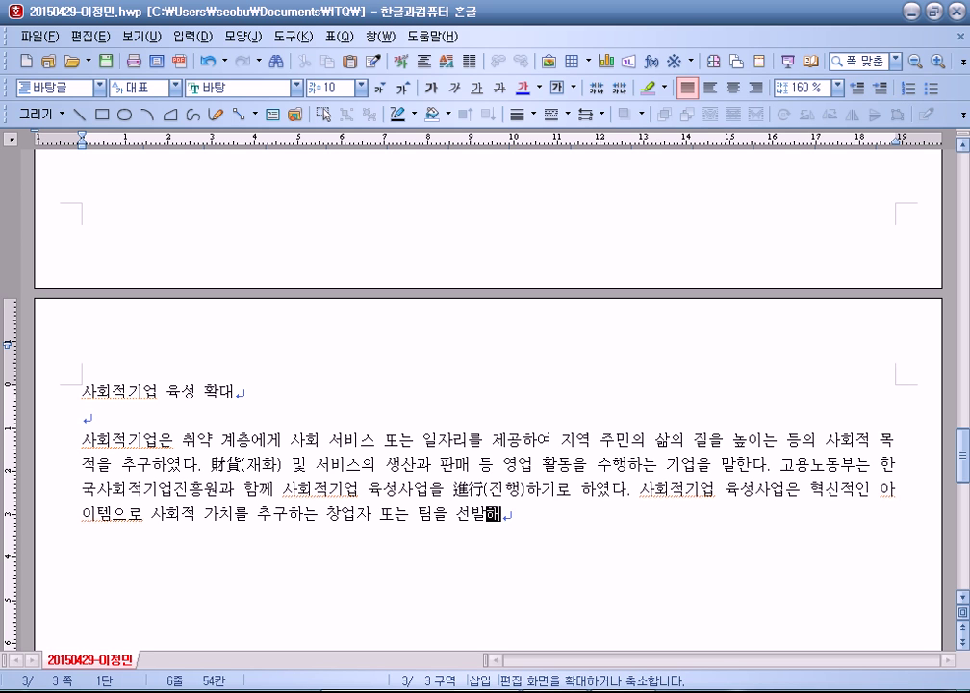
pyautogui.write(' 사회ㅈ적기업 창업의')
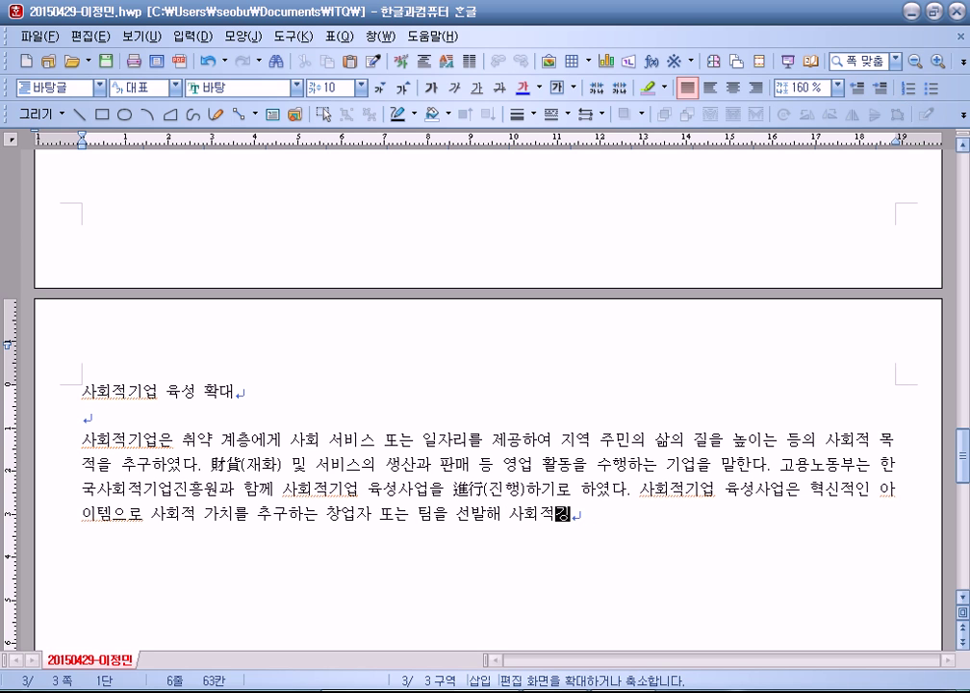
pyautogui.write(' 전')
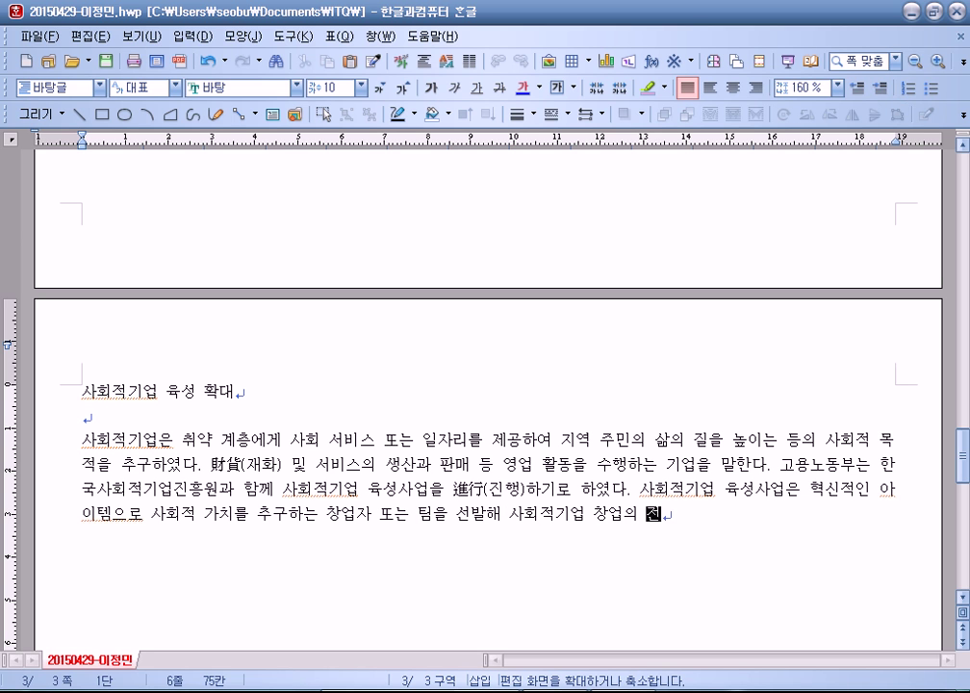
pyautogui.write(' 과정을 지원하는 것이다. 고용노동')
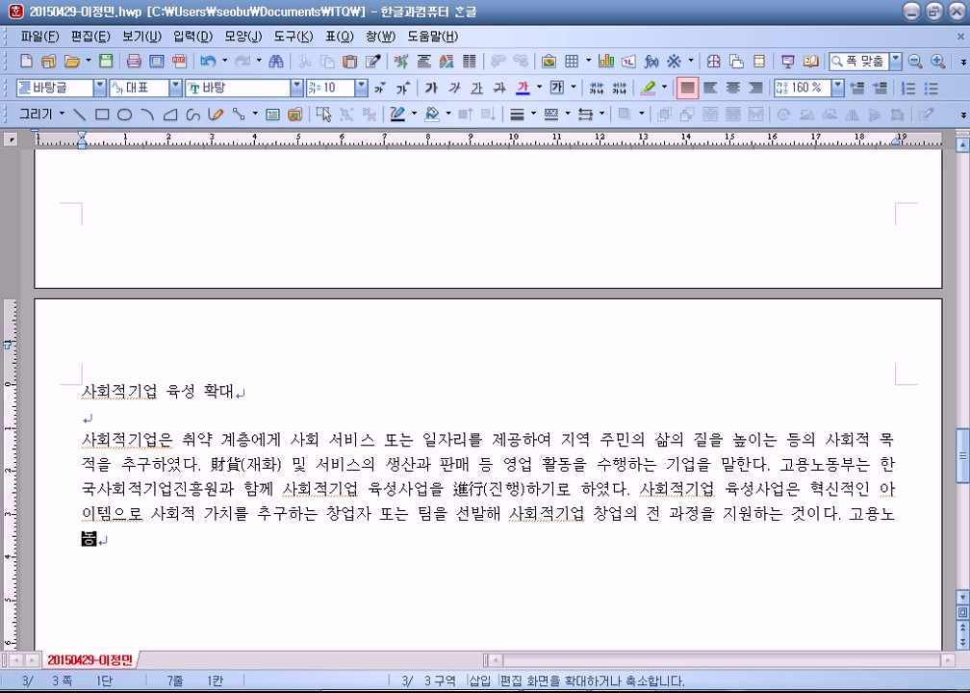
pyautogui.write('부는 2011')
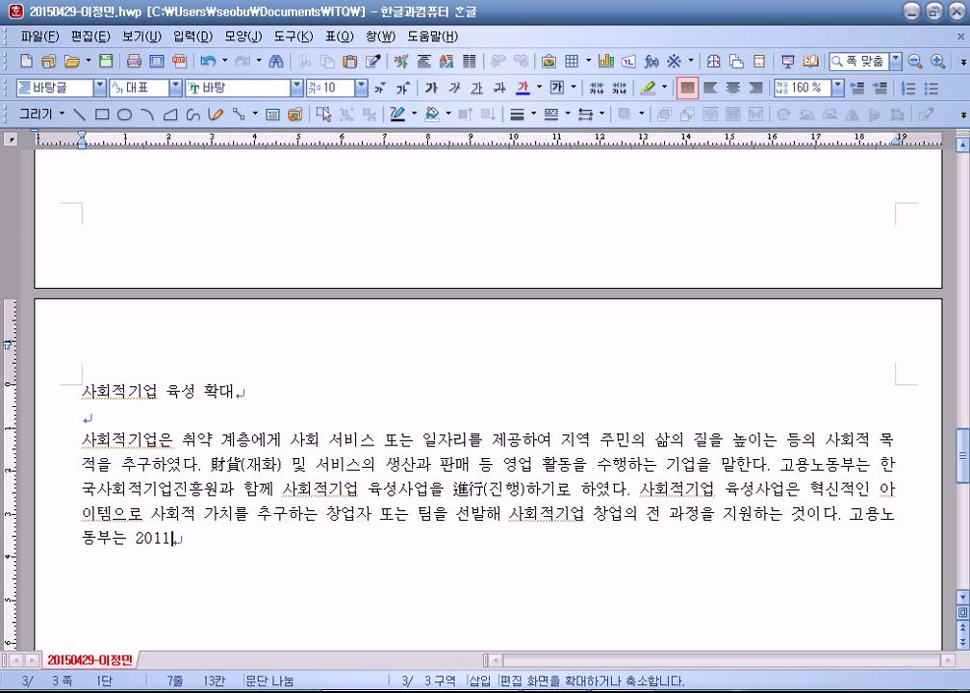
pyautogui.write('년부터 2014년까지 사')
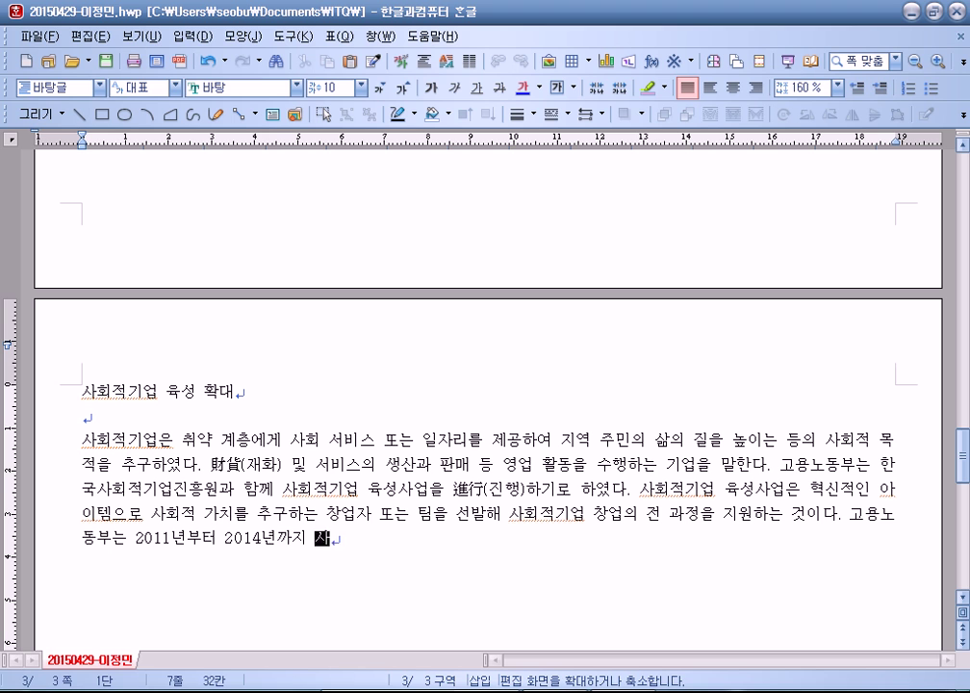
pyautogui.write('회적이업 육성ㅅ')
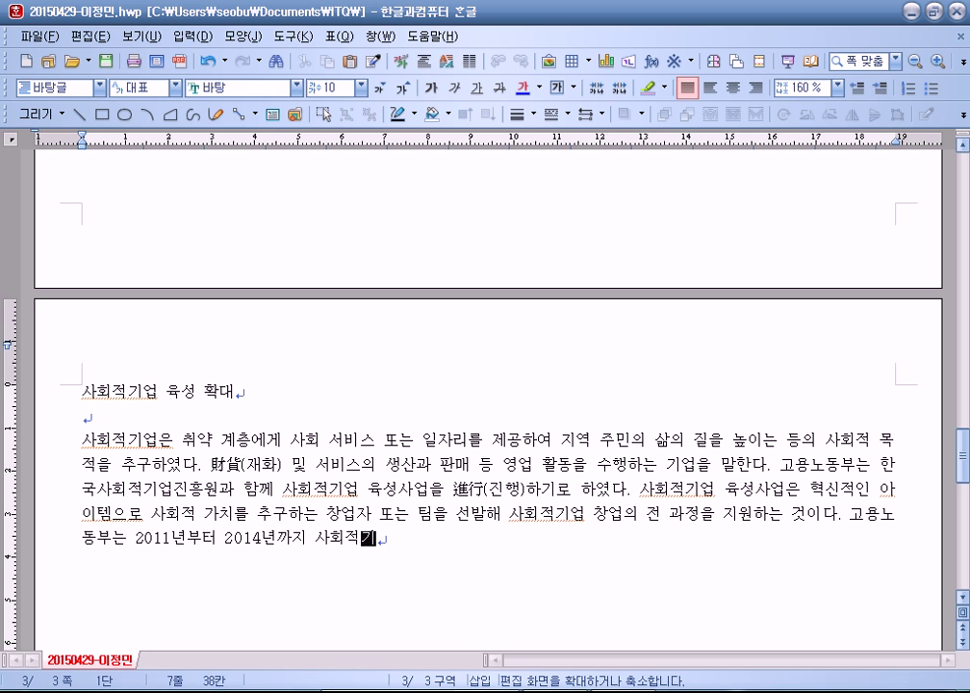
pyautogui.write('ㅏ업을 통해 ')
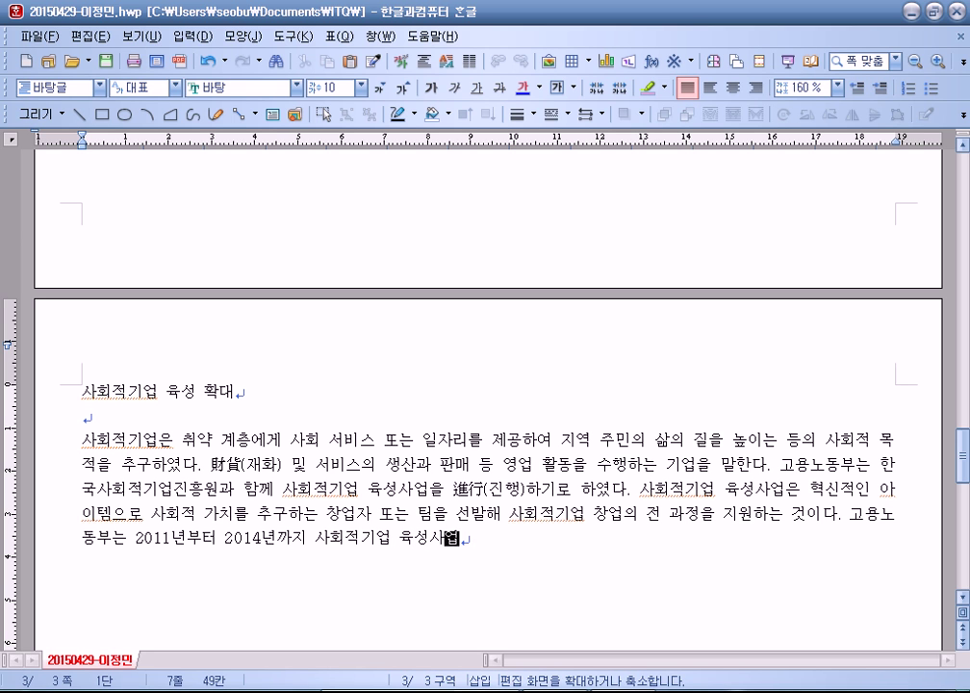
pyautogui.write('1,400여 개 사회적이')
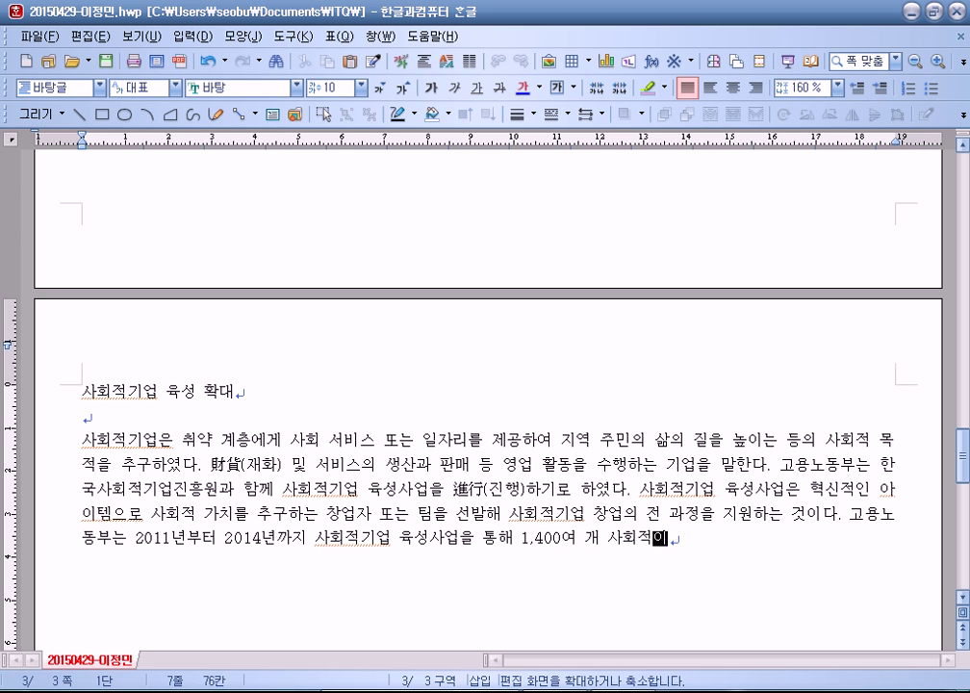
# Step: Add that about 1,400 social enterprises were founded, creating about 3,800 jobs
pyautogui.press('BackSpace')
pyautogui.press('BackSpace')
pyautogui.write('기업을 창어ㅂ시켰으며 약 3,8')
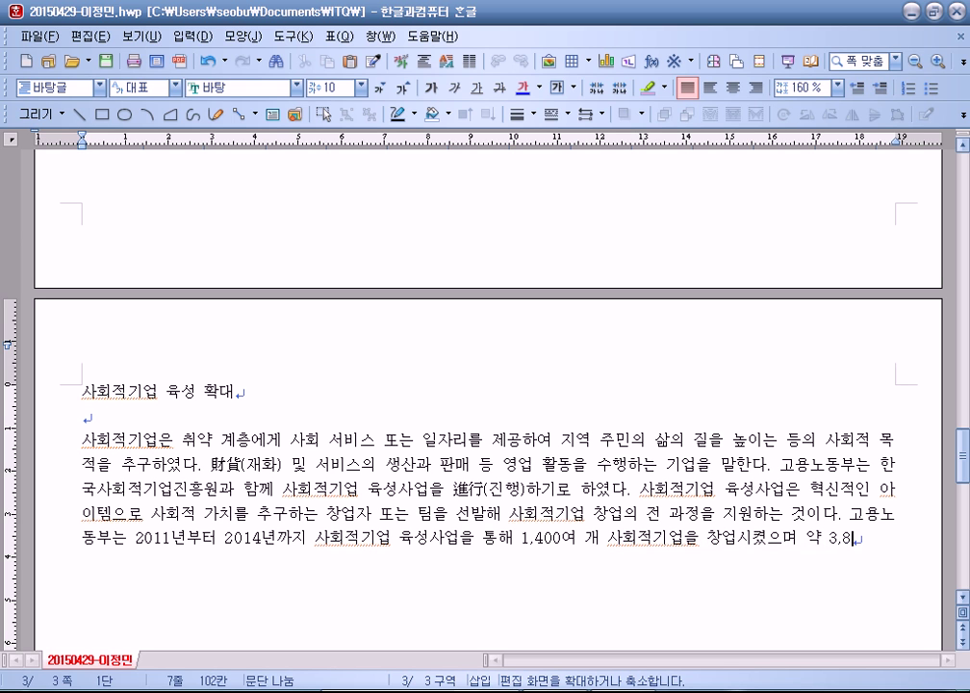
pyautogui.write('00여명의 고용 효')
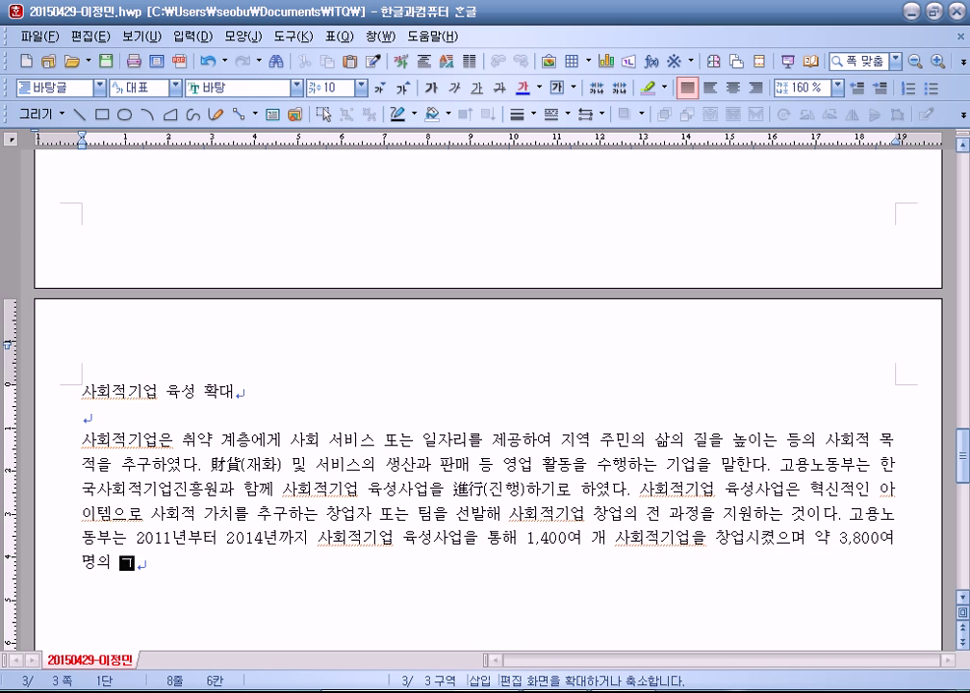
pyautogui.write('과를 창출한 방')
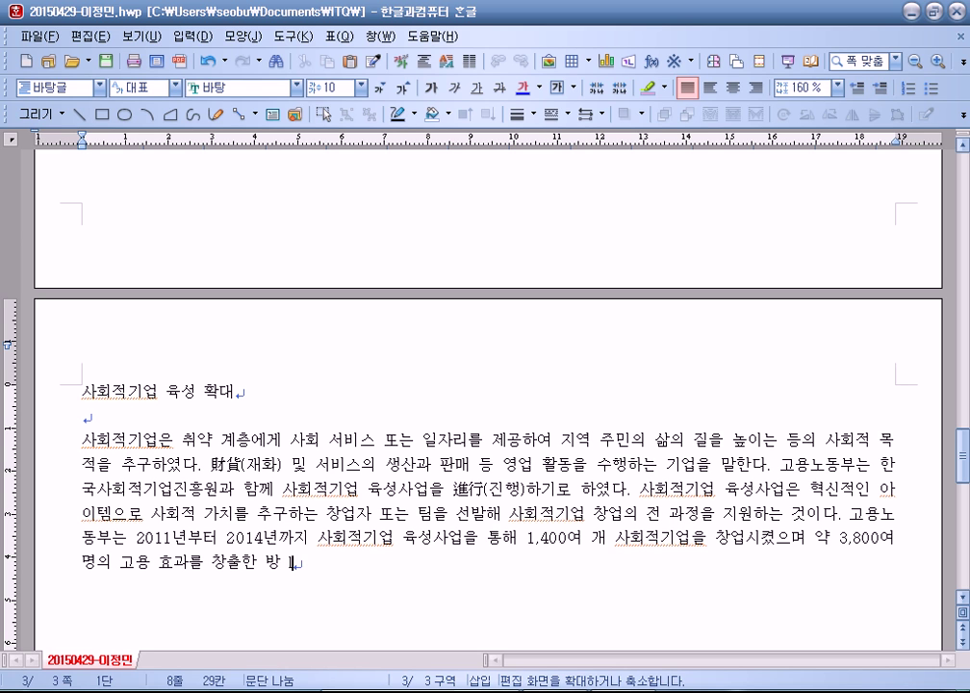
pyautogui.write('dlTekieki.')
# Step: End the sentence with 있다 and begin the next sentence, selecting the mistyped words
pyautogui.press('BackSpace')
pyautogui.press('BackSpace')
pyautogui.write('dlTek.tkghl2wjr')
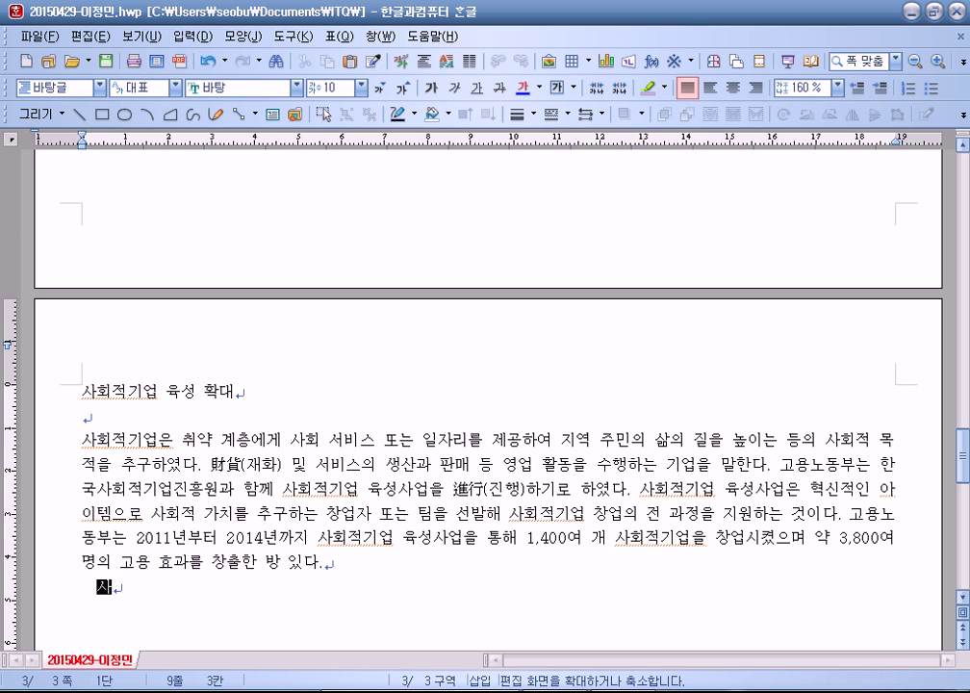
pyautogui.press('BackSpace')
pyautogui.press('BackSpace')
pyautogui.press('BackSpace')
pyautogui.press('BackSpace')
pyautogui.write('wjrrldjq dbrtjdtkdj')
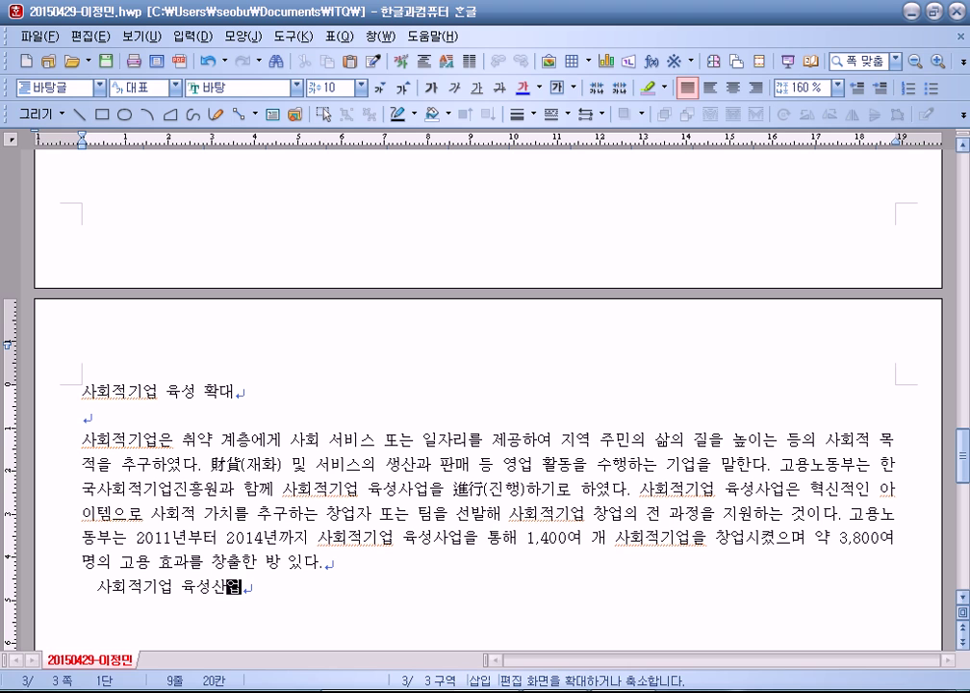
pyautogui.write('qdml ckdd')
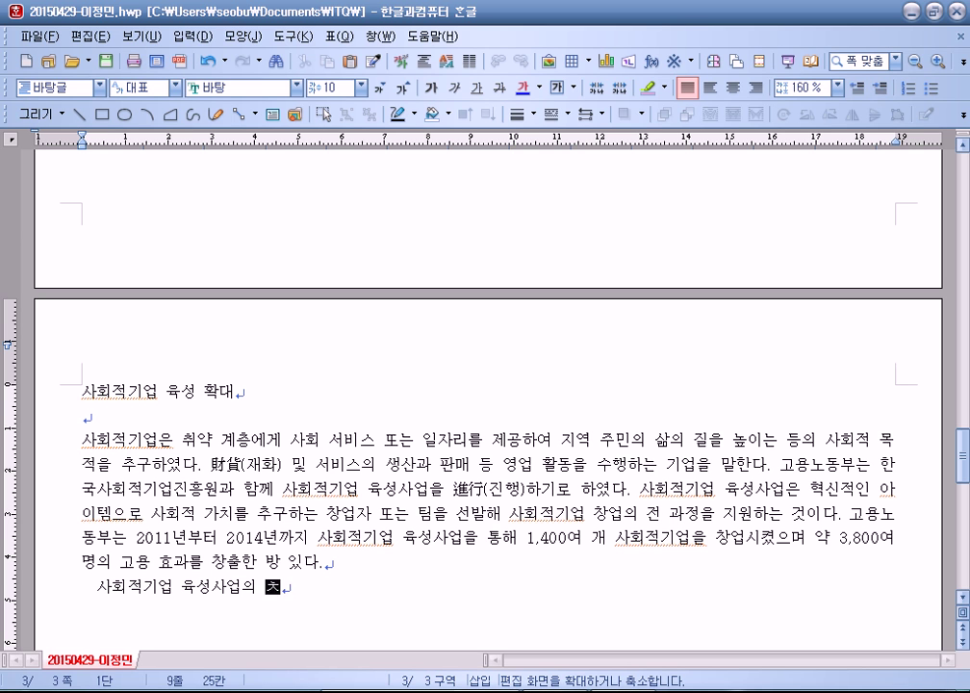
pyautogui.write('jqwkfh tjswjdeh')
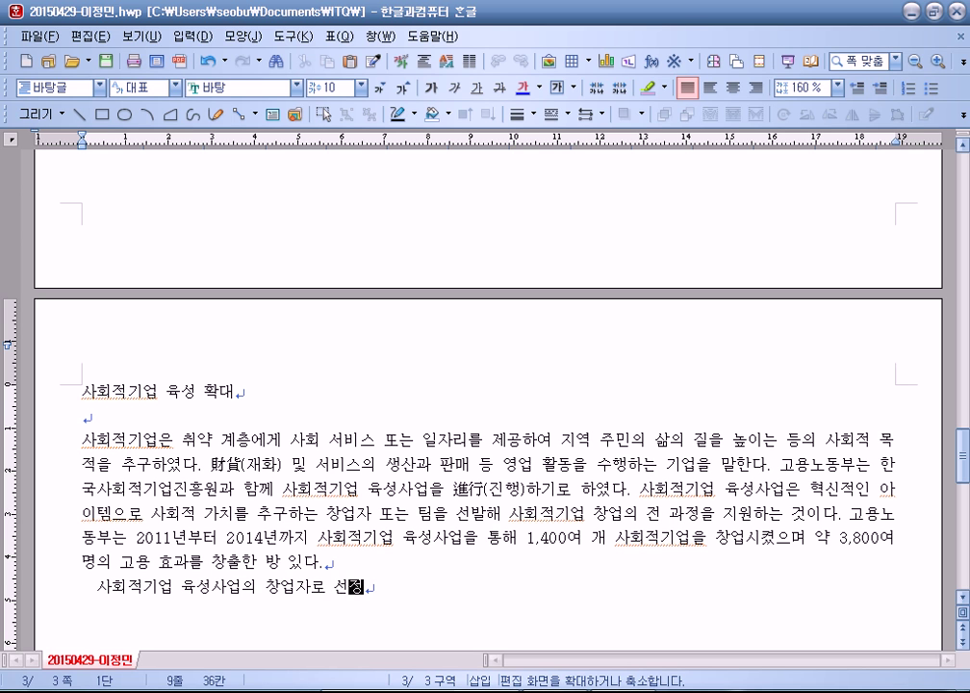
pyautogui.write('lf rudn xmr')
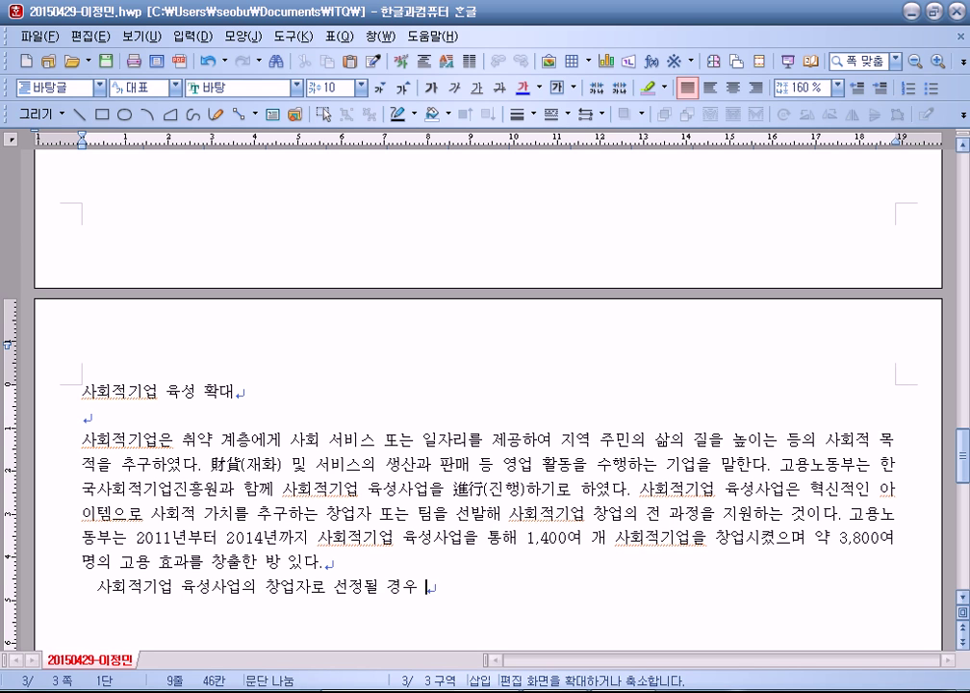
pyautogui.write('gl dhfgo')
pyautogui.press('Hangul')
pyautogui.click(318, 562)
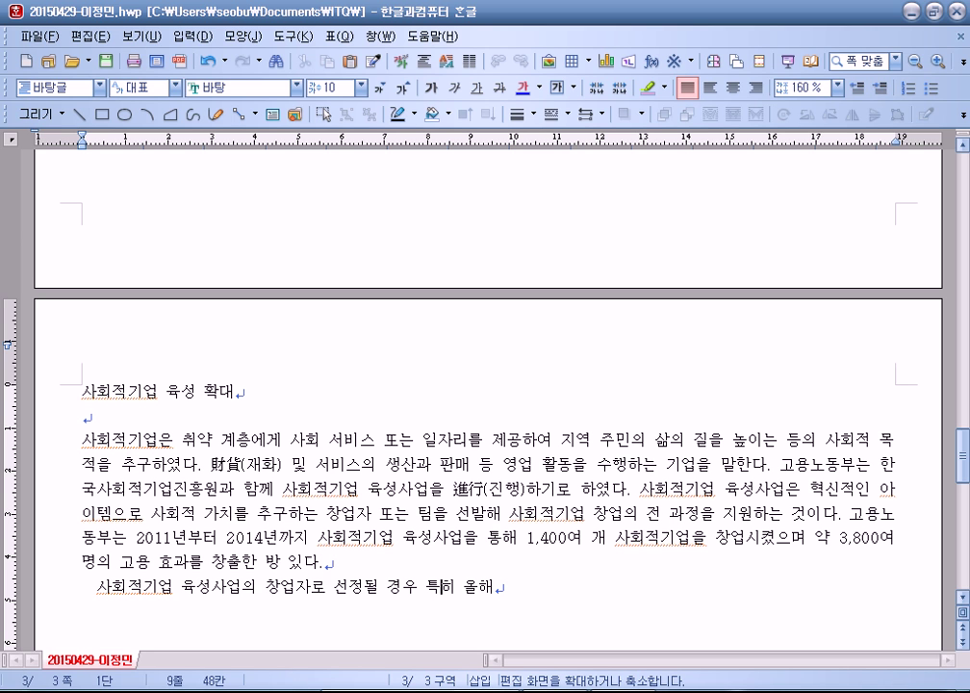
pyautogui.hotkey('shift', 'End')
# Step: Add that founders receive space, funds, regular mentoring and post-growth follow-up care
pyautogui.write('사호')
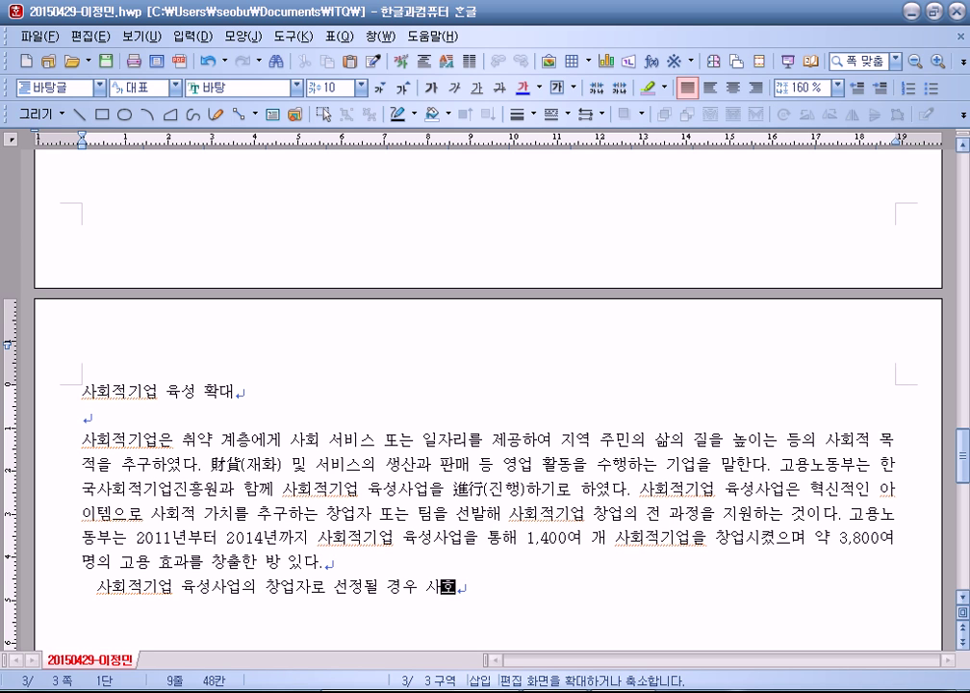
pyautogui.write('적기업 ')
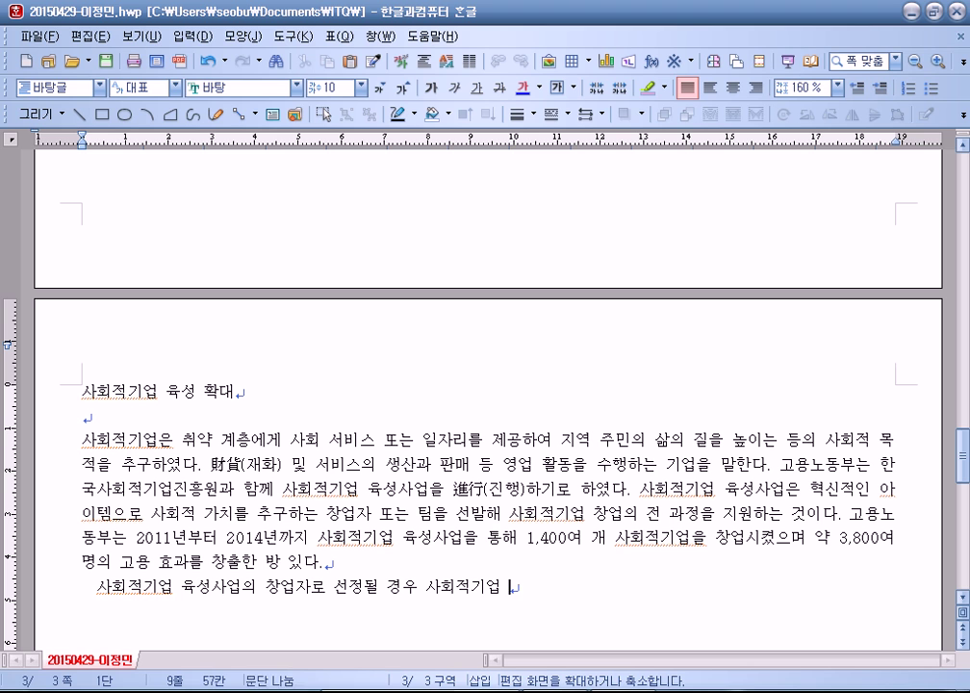
pyautogui.write('창업에 필요하')
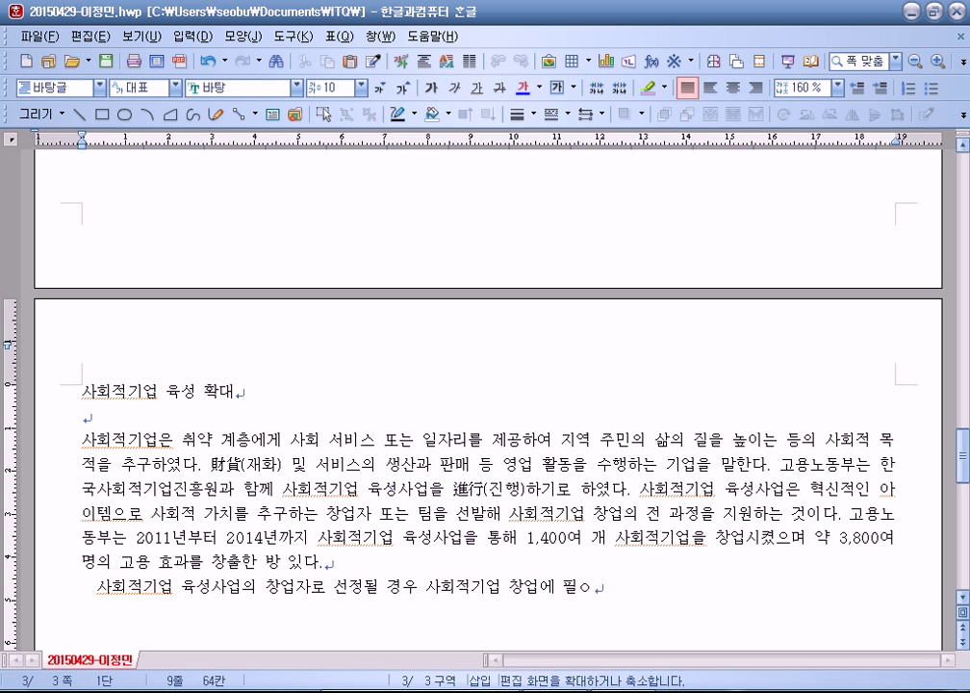
pyautogui.write('ㄴ 공간, ')
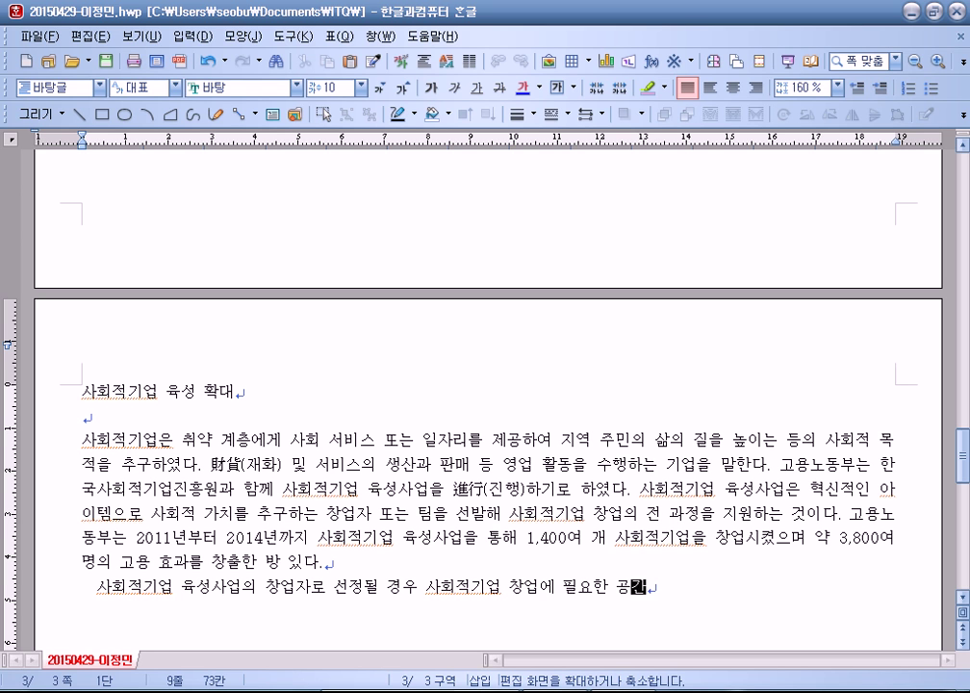
pyautogui.write('자금, 상')
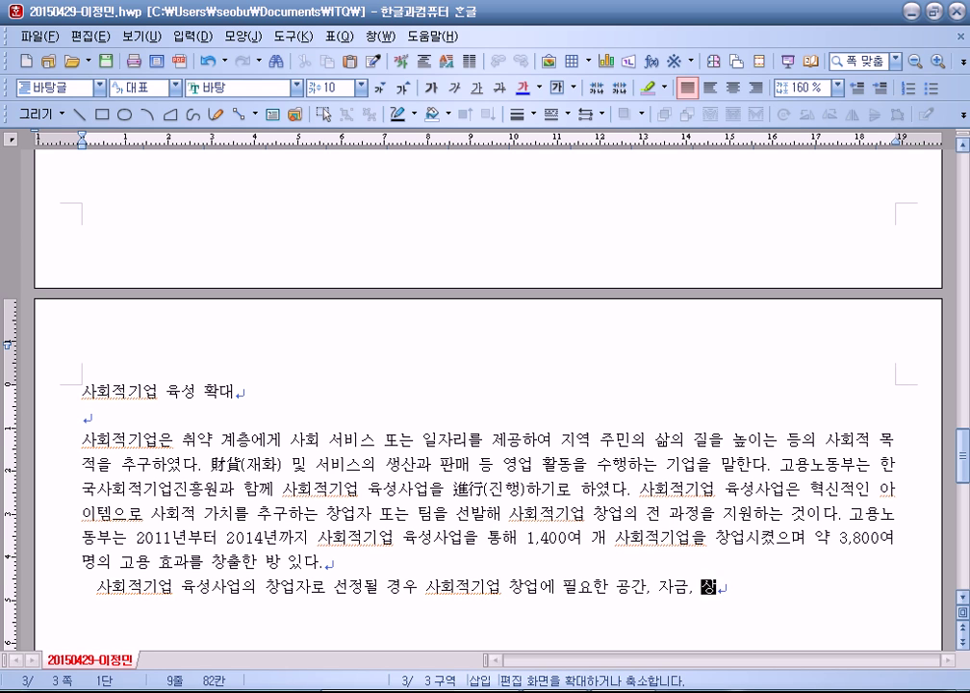
pyautogui.write('시 ㅁㅔㄴ토링 및 ')
pyautogui.write('사회적ㄹ')
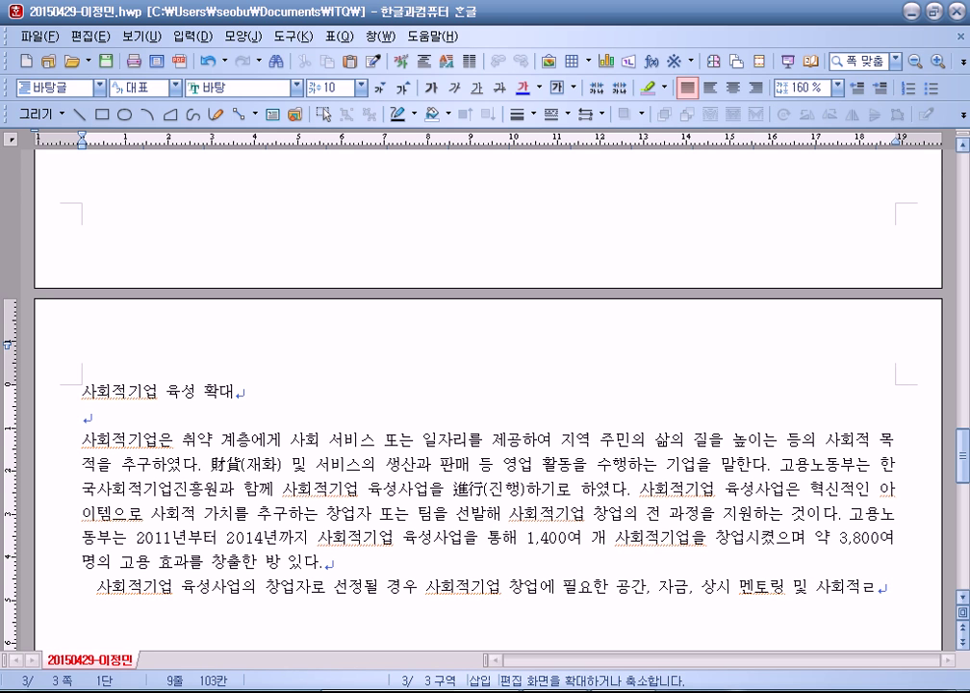
pyautogui.press('BackSpace')
pyautogui.write('기업.')
pyautogui.press('BackSpace')
pyautogui.write('성장 지원을 위한  사후 관리')
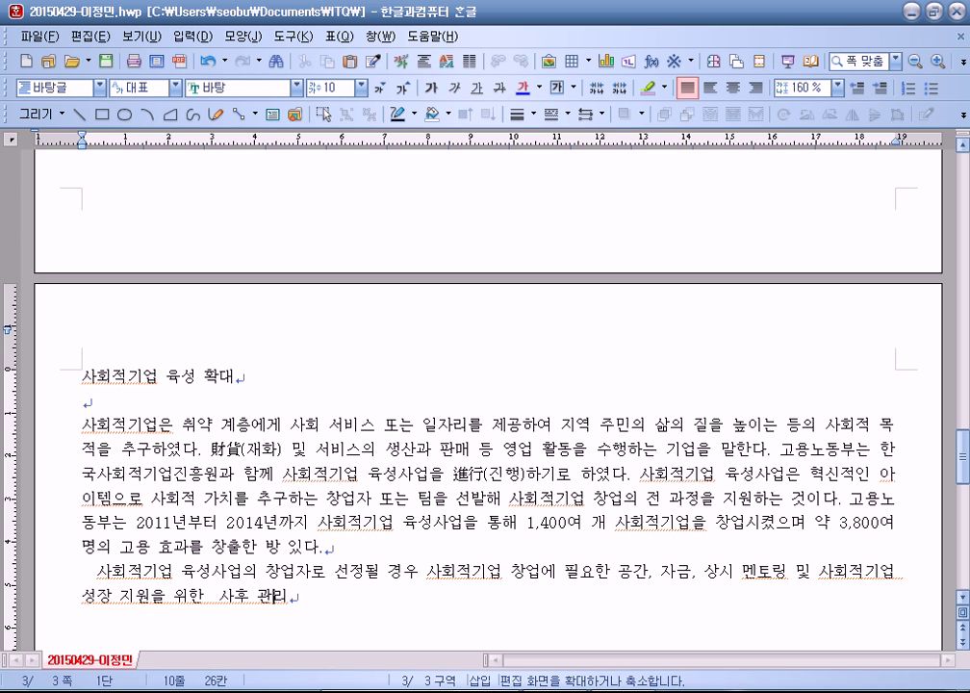
# Step: Add that this year expert mentoring is systematized and a senior mentor system is introduced
pyautogui.click(280, 597)
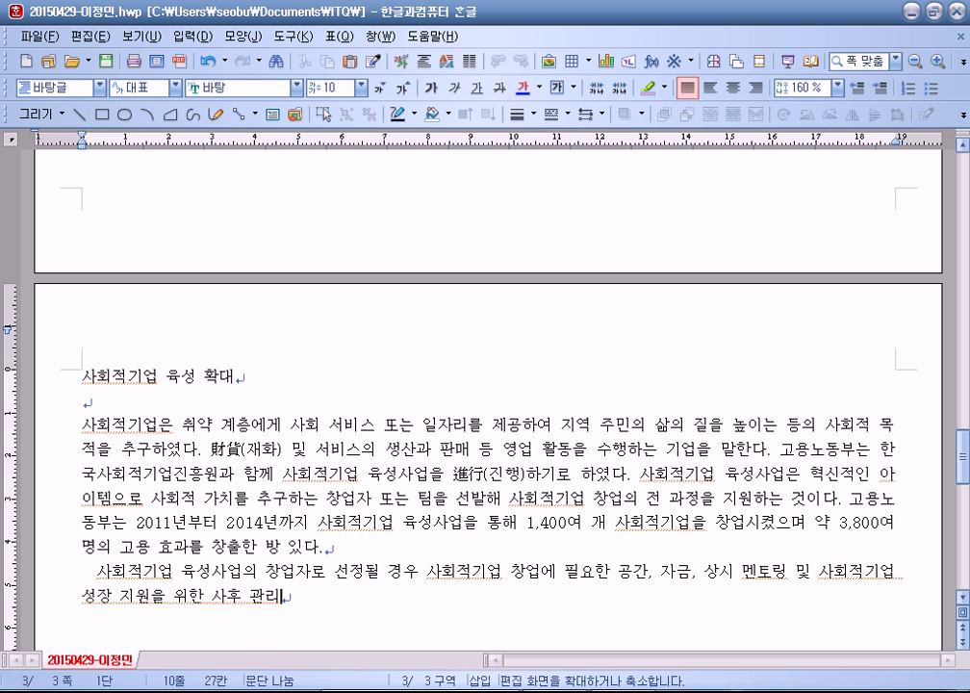
pyautogui.write('ㄱ')
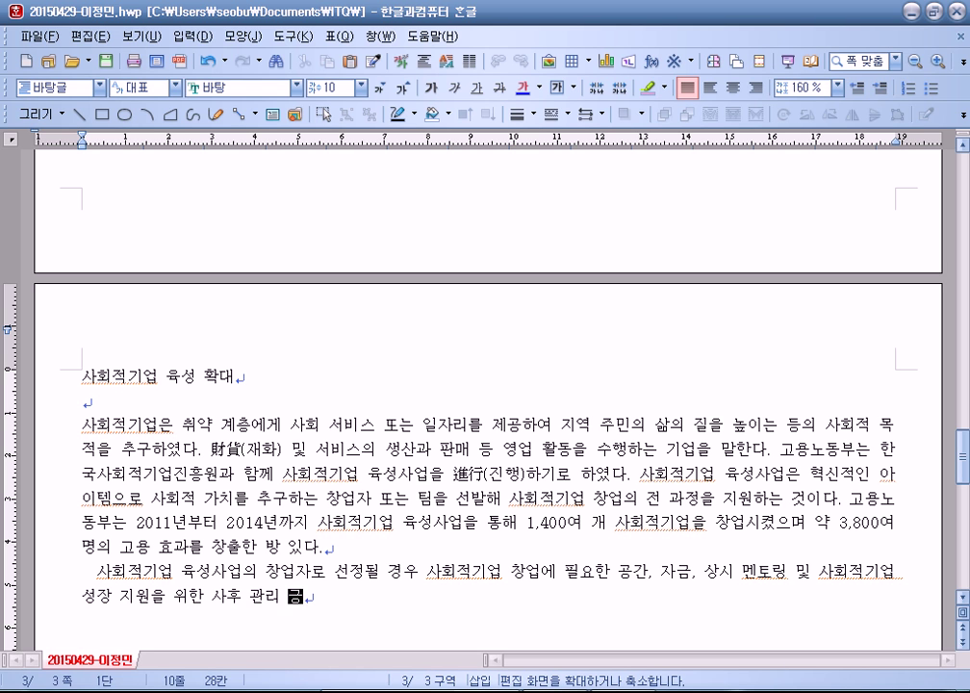
pyautogui.write('등이 제')
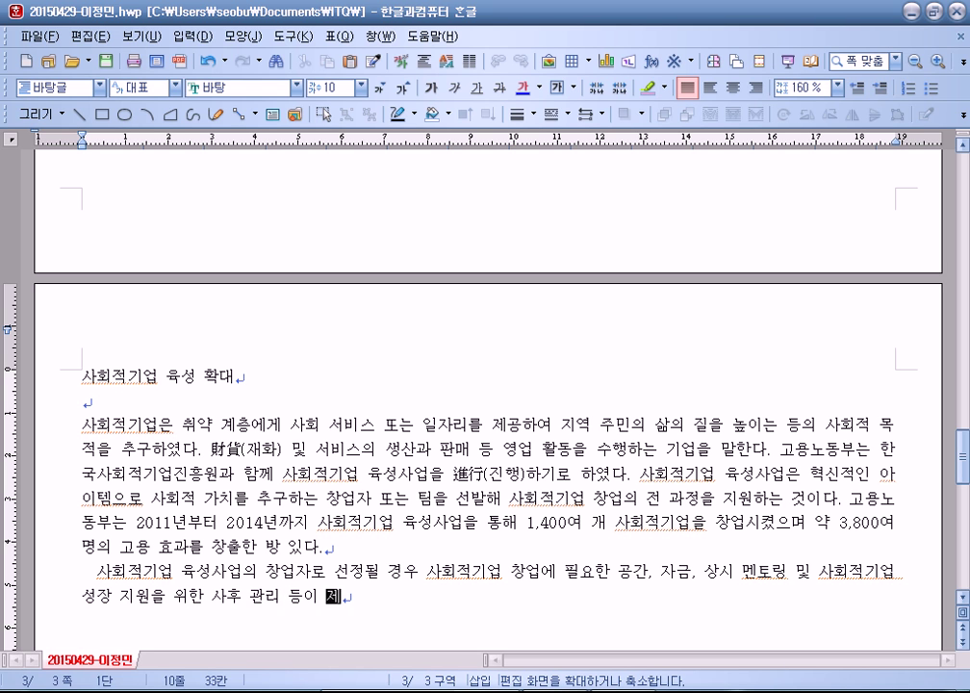
pyautogui.write('공된다.')
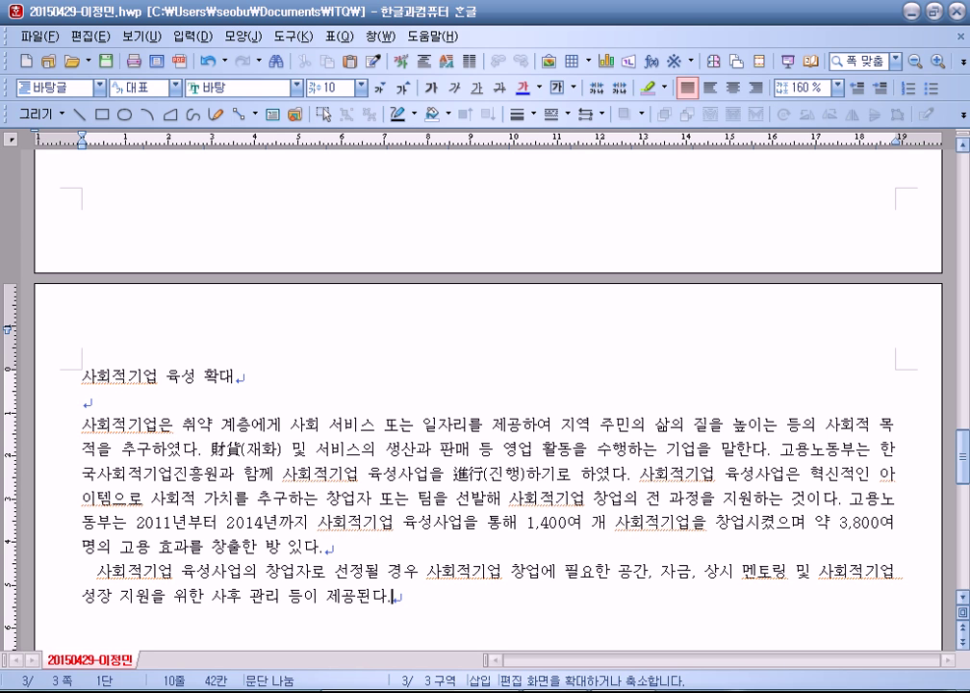
pyautogui.write(' 특히 올해는 ')
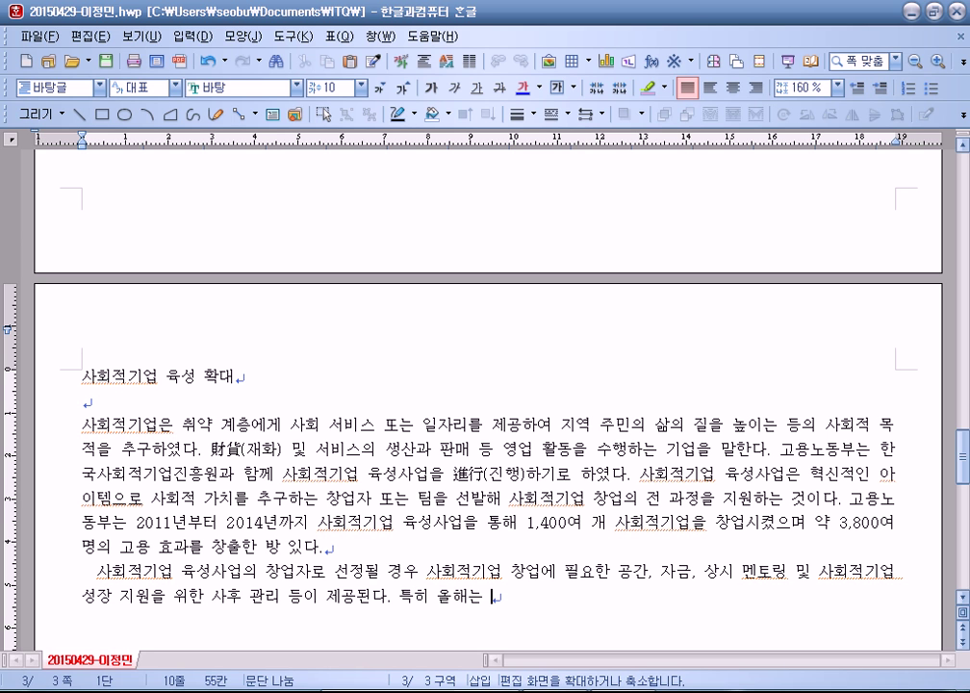
pyautogui.write('창업자에 ')
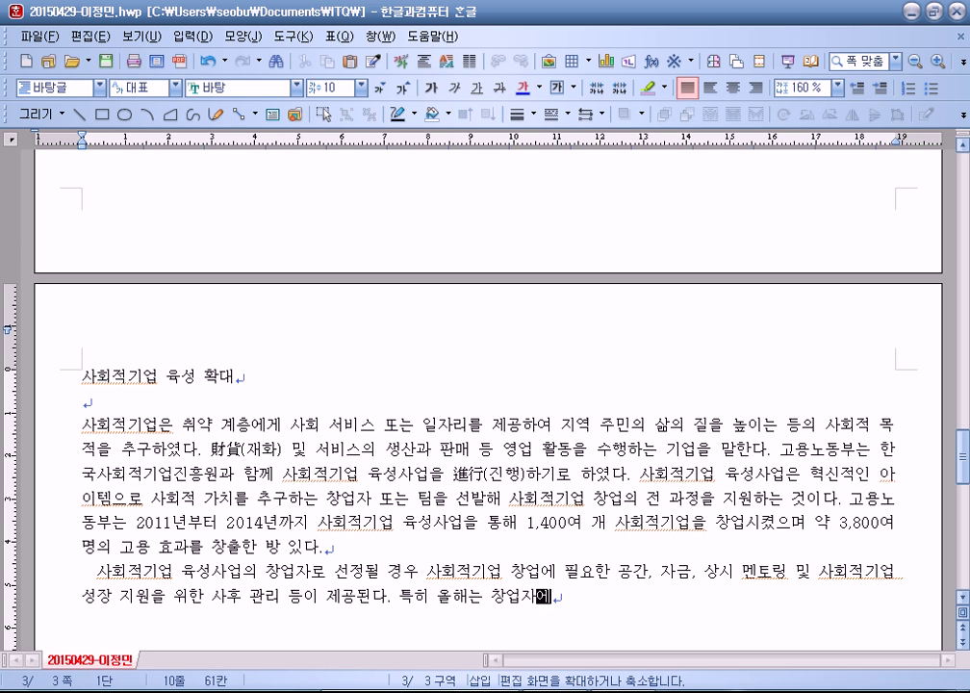
pyautogui.write('과')
pyautogui.write('한 전문 ㄴ')
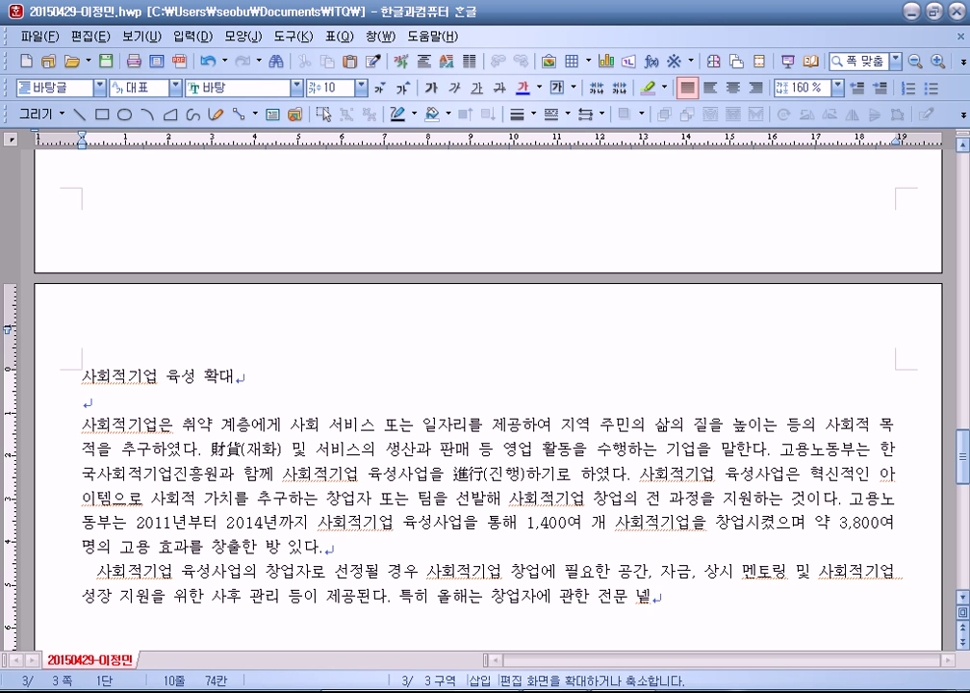
pyautogui.press('BackSpace')
pyautogui.press('BackSpace')
pyautogui.press('BackSpace')
pyautogui.write('매ㄴ토링을 cpor')
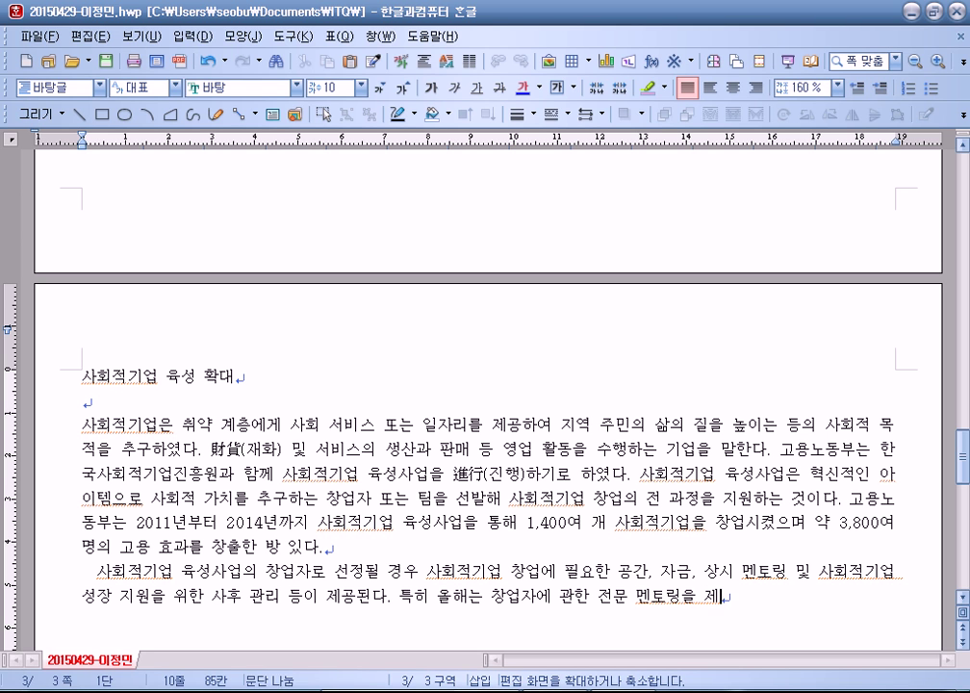
pyautogui.press('BackSpace')
pyautogui.press('BackSpace')
pyautogui.write('체계ㅈ')
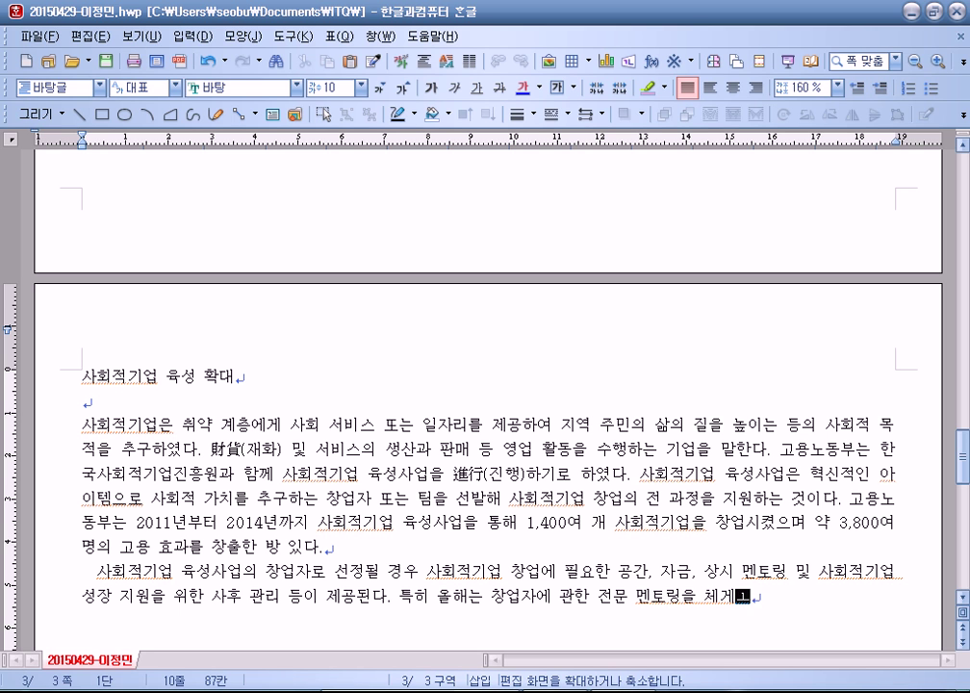
pyautogui.press('Right')
pyautogui.write('계화하는 통')
pyautogui.write('시에 현자')
pyautogui.write('ㅇ의 ㅅ')
pyautogui.write('상ㅎ')
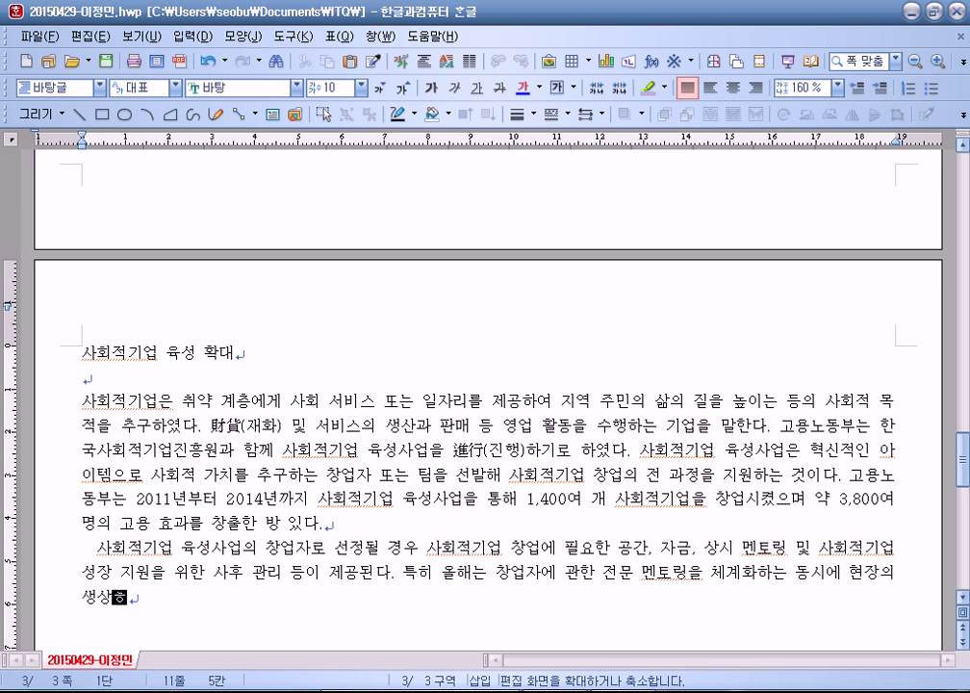
pyautogui.write(' 경험을')
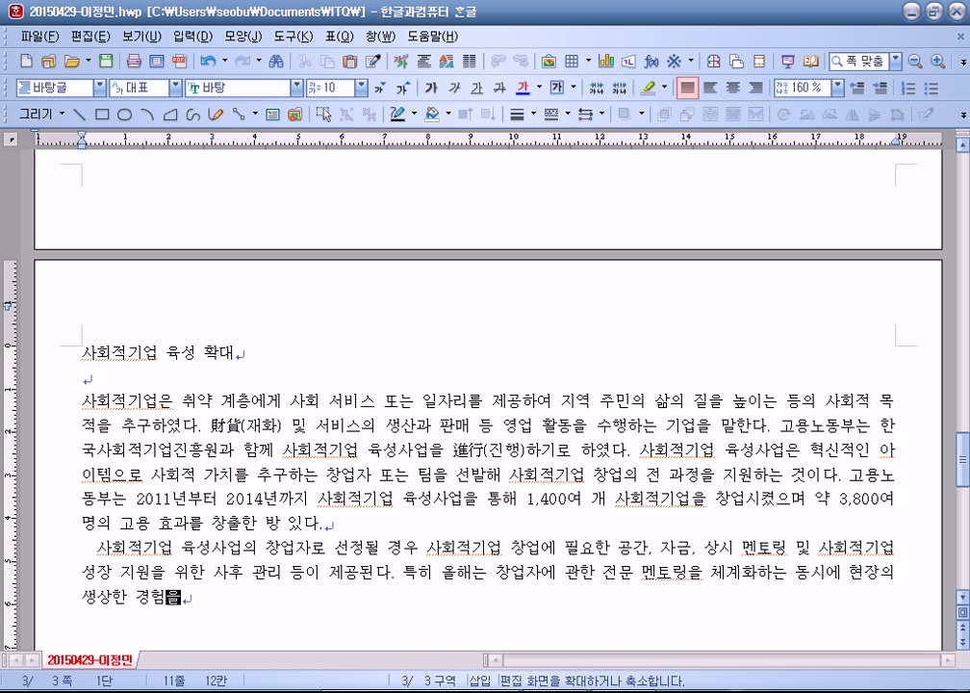
pyautogui.write(' 전수해 줄 수 ')
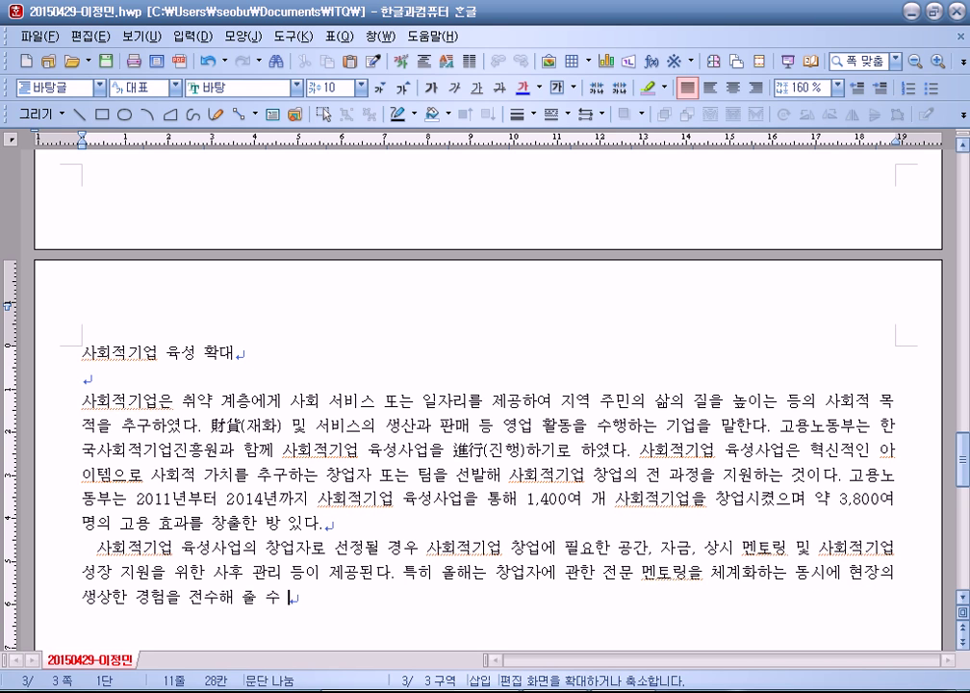
pyautogui.write('있는 ')
pyautogui.write('선배 멘톨')
pyautogui.write('제르')
pyautogui.write('를 도입한다.')
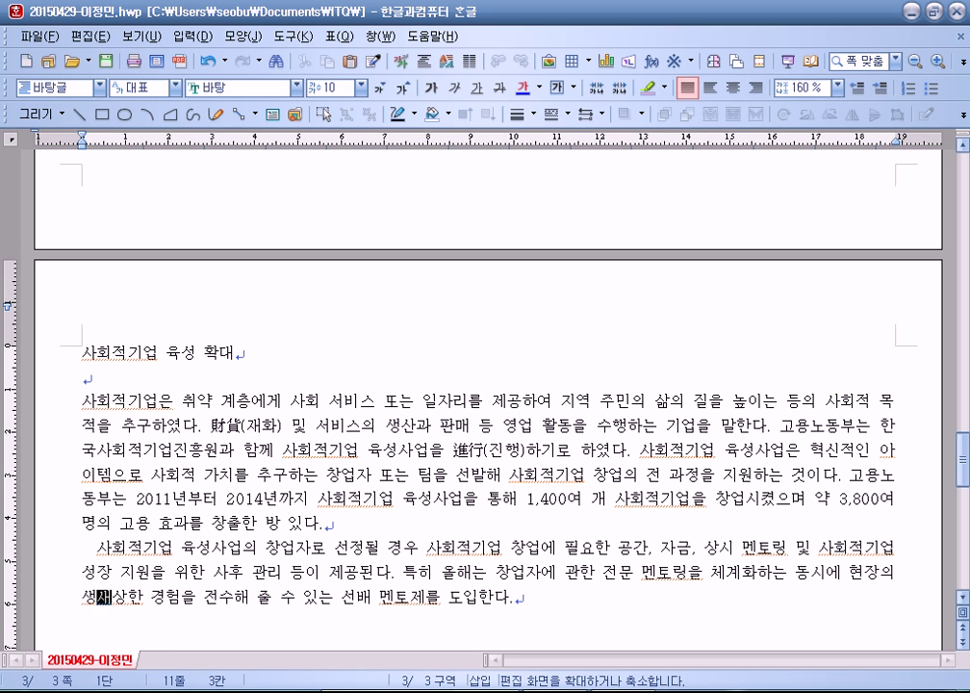
# Step: Add the briefing-session and online-application sentences (deadline 2015년 4월 2일), then two blank lines
pyautogui.write('이와 고나ㄹ')
pyautogui.press('BackSpace')
pyautogui.press('BackSpace')
pyautogui.press('BackSpace')
pyautogui.write('관련하여')
pyautogui.write(' 사회적기어')
pyautogui.write('ㅂ을 준비하는 ')
pyautogui.write('단체 및 개이')
pyautogui.write('ㄴ e')
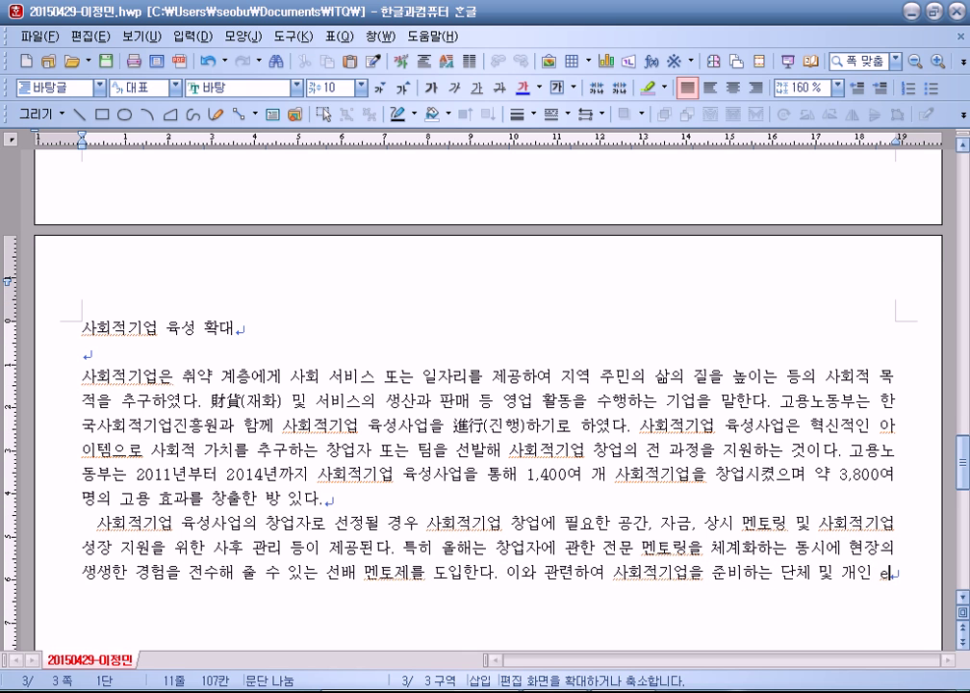
pyautogui.write('ㅡㅇ을 서')
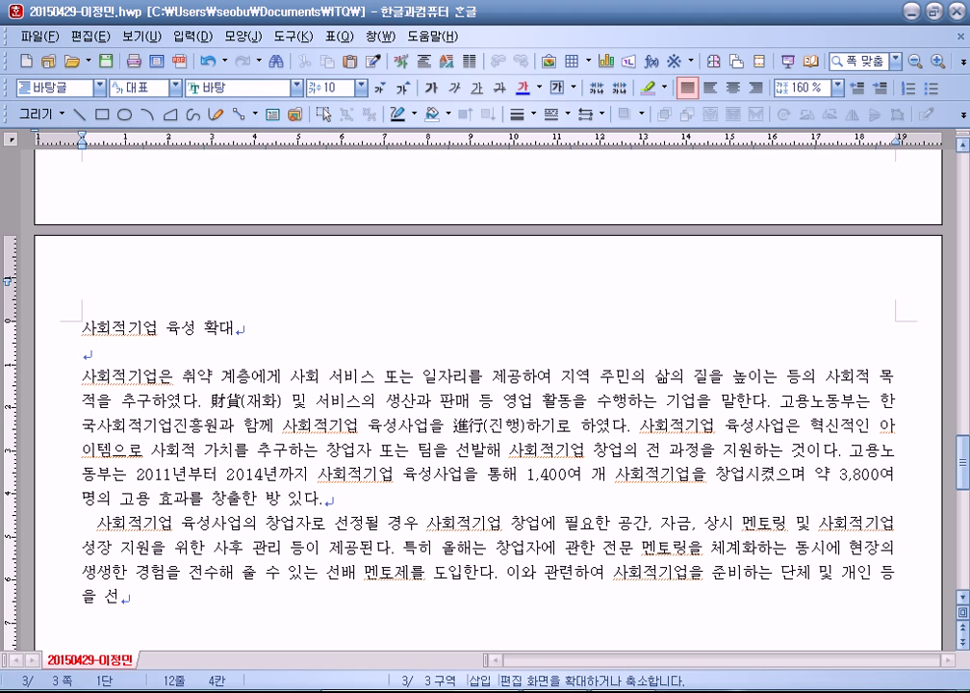
pyautogui.press('BackSpace')
pyautogui.write('대상으로 ㅅ')
pyautogui.write('ㅏ업 설명회')
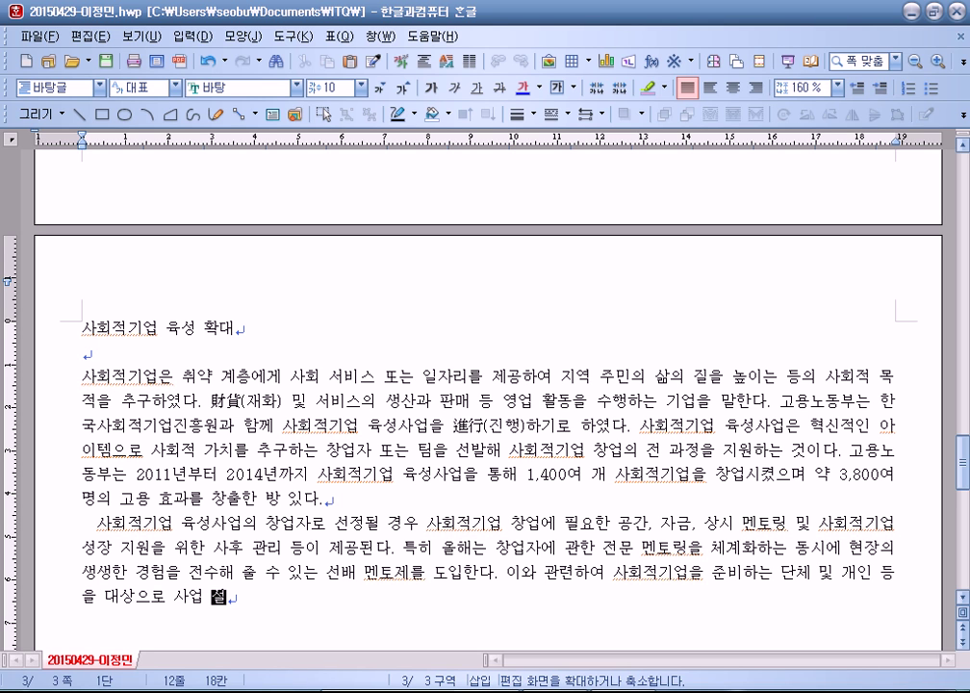
pyautogui.write('가 개최도')
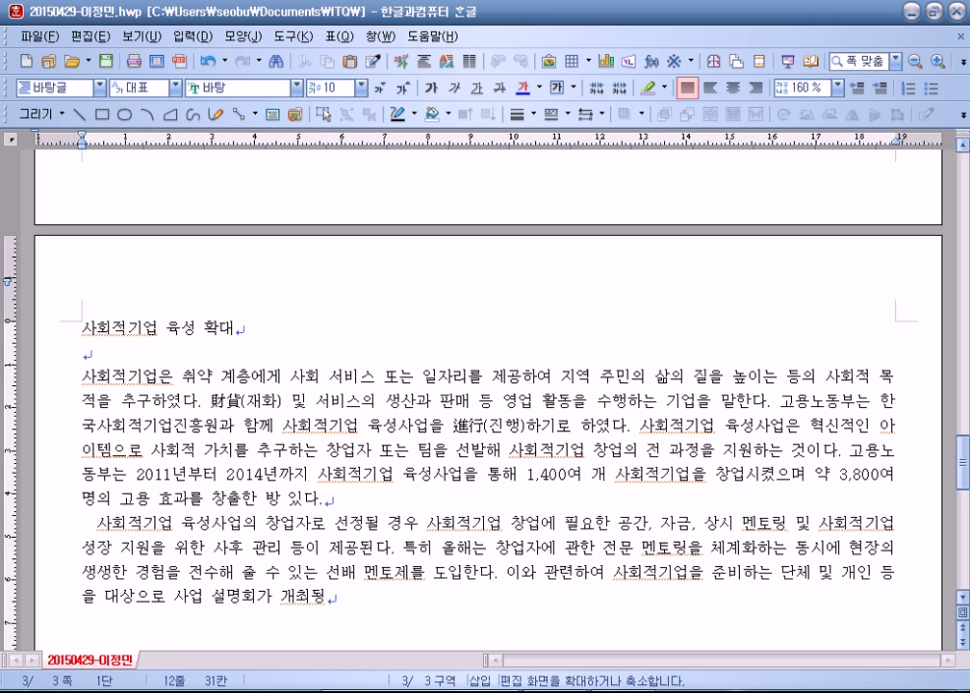
pyautogui.write('ㅓㅆ다.')
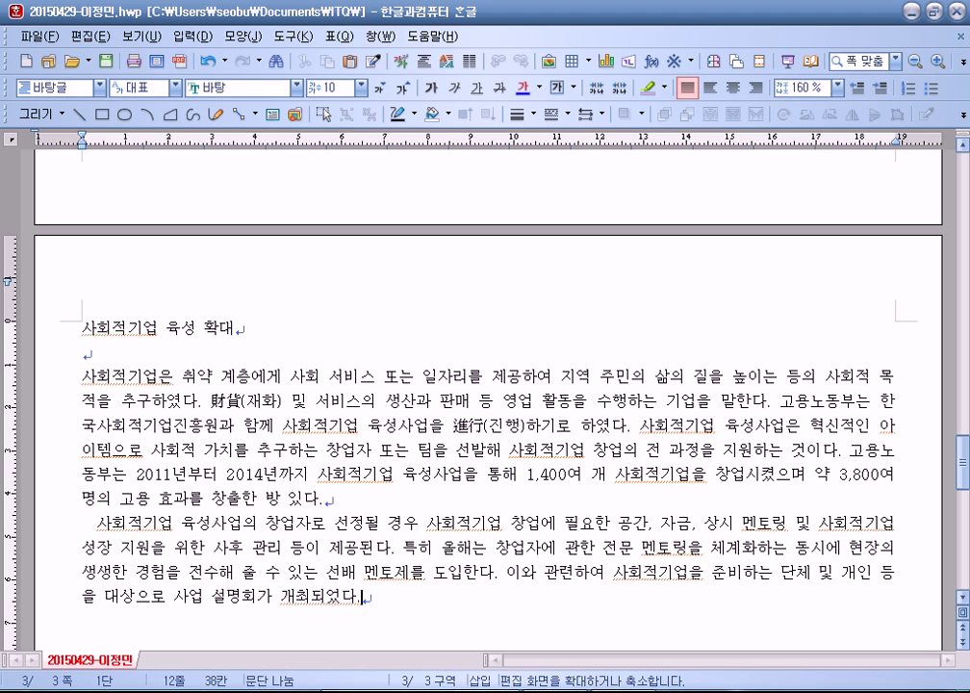
pyautogui.write(' 창어바')
pyautogui.press('BackSpace')
pyautogui.press('BackSpace')
pyautogui.press('BackSpace')
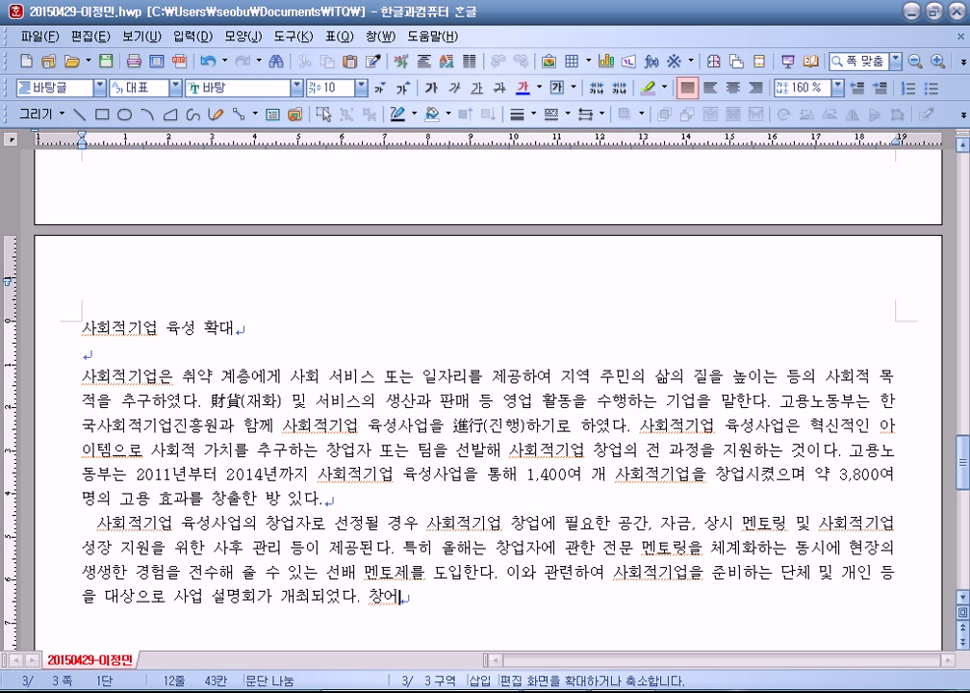
pyautogui.write('ㅇㅓㅂㅈㅏ ㅁㅗㅈㅣㅂㅅㅣ')
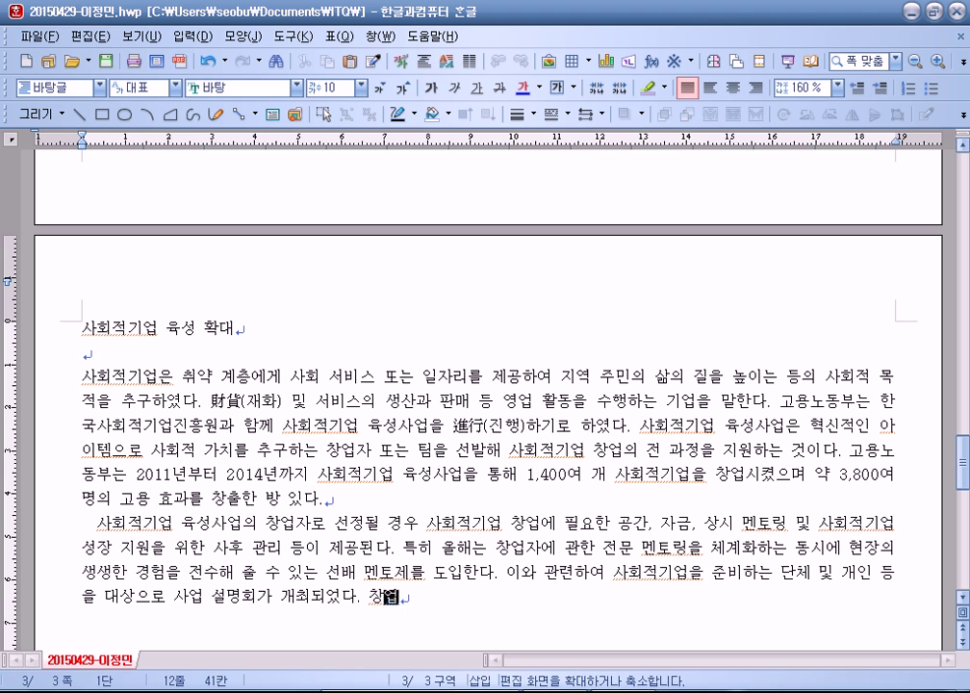
pyautogui.write('ㄴㅊㅓㅇㅇㅡㄴ 2015')
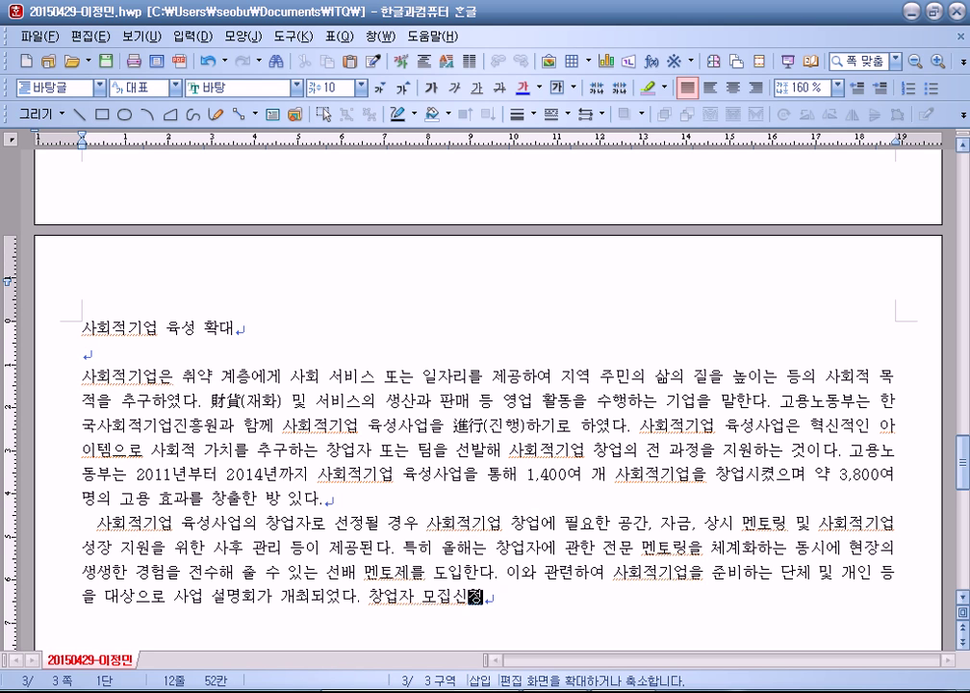
pyautogui.write('ㄴㅕㄴ 4ㅇㅜㅓㄹ 2ㅇㅣㄹㄲㅏㅈㅣ ㅂㅗㄴㄹㅏㅇㅣㄴㅇㅡㄹ ㅌㅗㅎㅐ ㅈㅓㅇ')
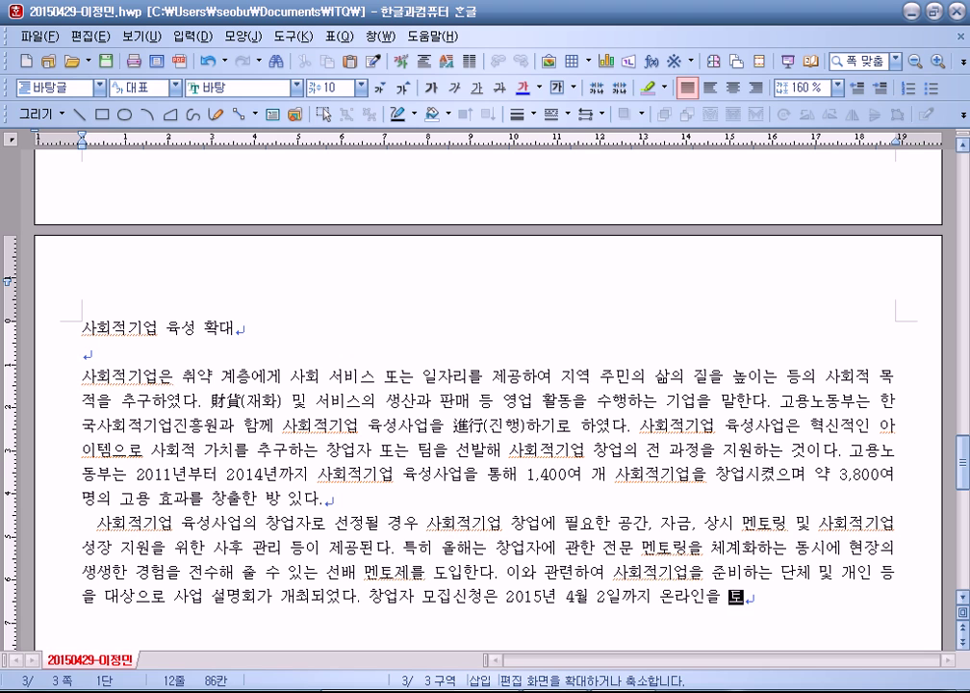
pyautogui.press('BackSpace')
pyautogui.press('BackSpace')
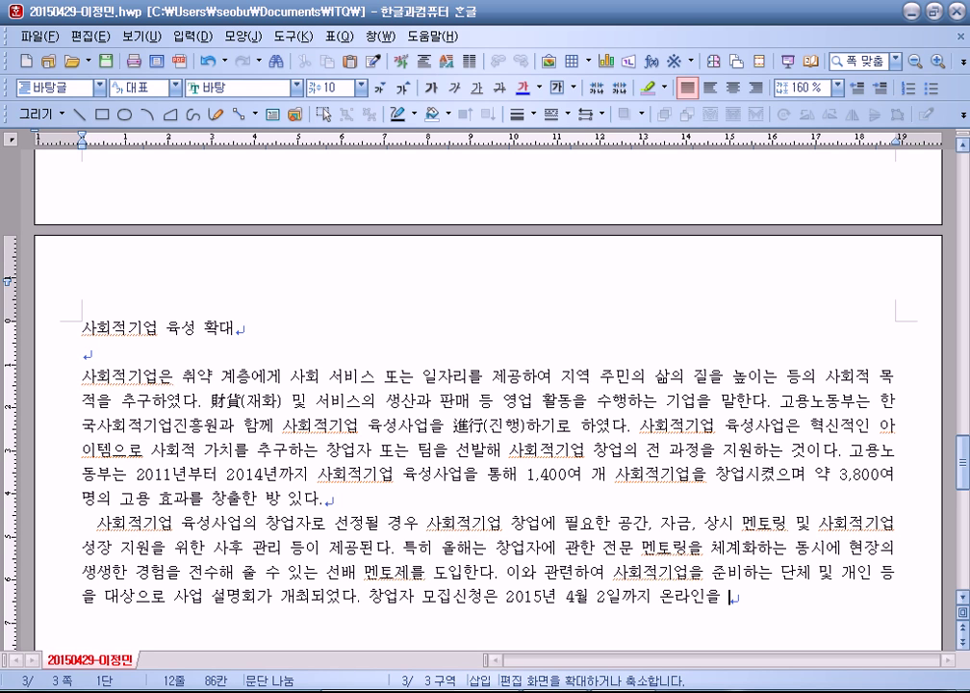
pyautogui.write('ㅏㅇㅇㅓㅂㅈㅏ ㅁㅗㅈㅣㅂ ')
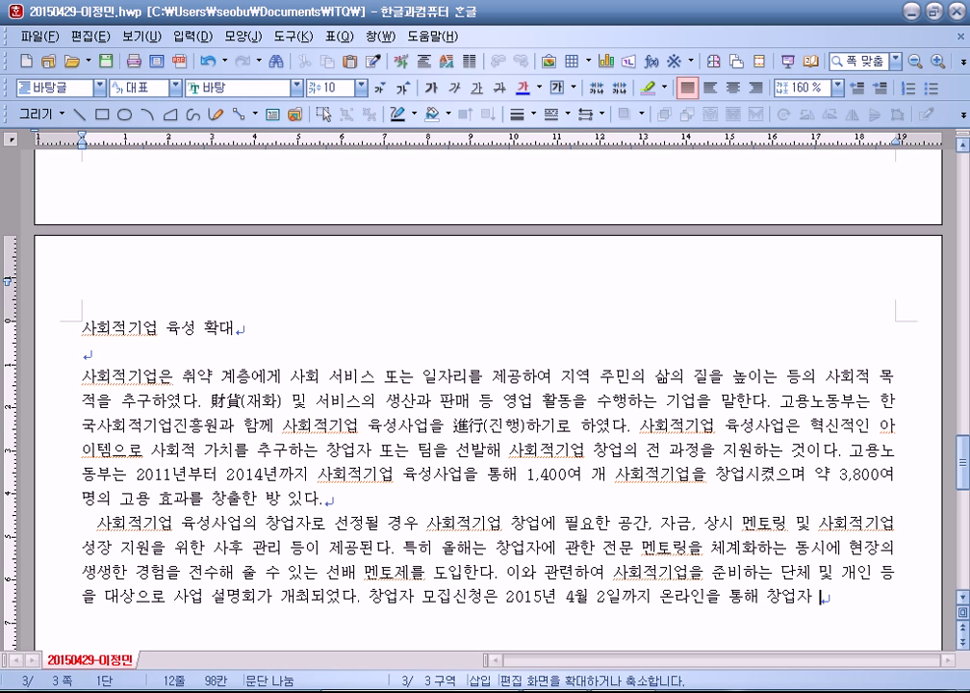
pyautogui.write('ㅊㅏㅁㅇㅕㅅㅣㄴㅊㅓㅇ')
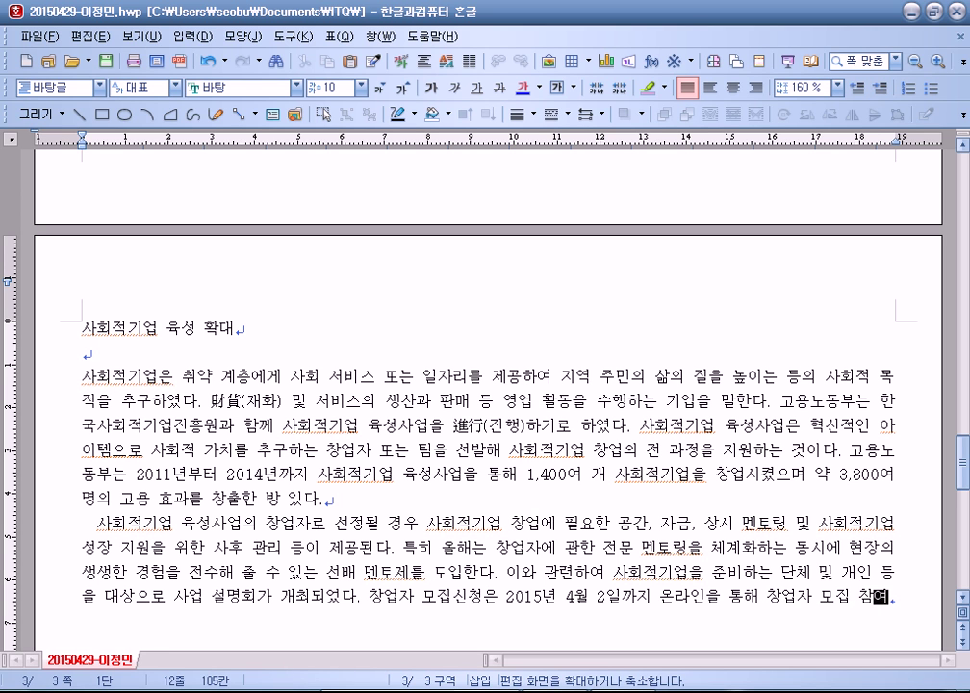
pyautogui.write('ㅅㅓㄹㅡㄹ ㅈㅔㅊㅜㄹㅎㅏㅁㅕㄴ ')
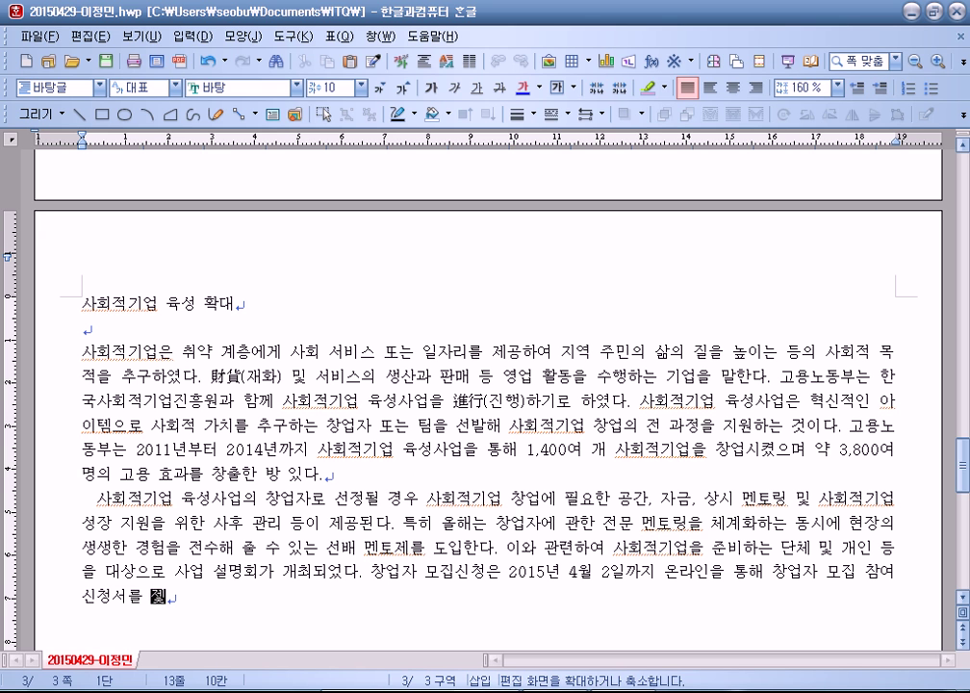
pyautogui.write('ㄷㅗㅣㄴㄷㅏ.')
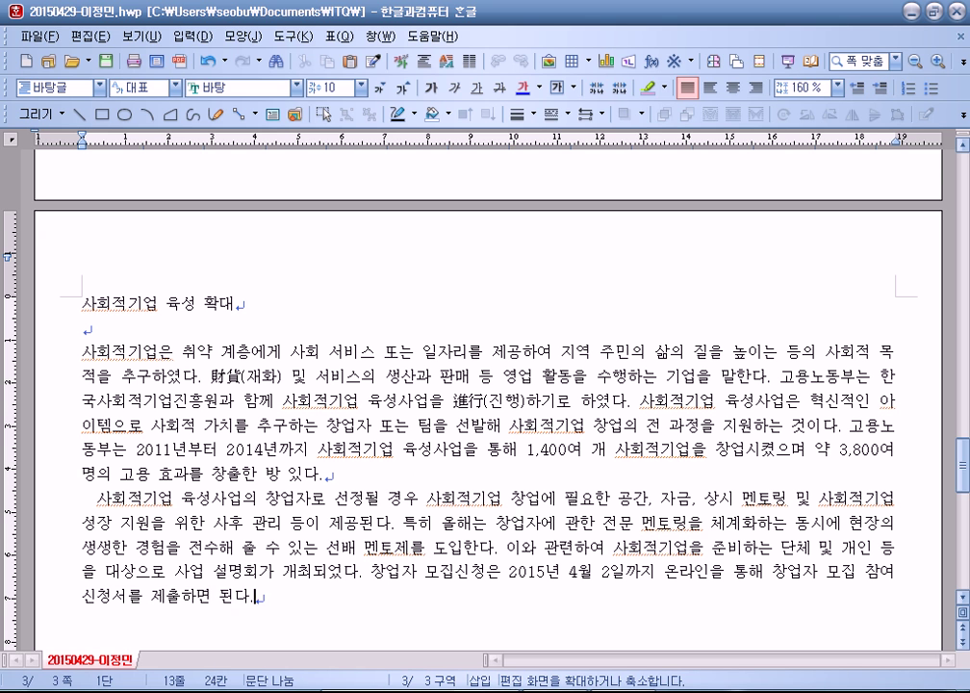
pyautogui.press('Return')
pyautogui.press('Return')
# Step: Insert two ♣ symbols from 전각 기호(일반) in the 문자표 (Ctrl+F10)
pyautogui.hotkey('ctrl', 'F10')
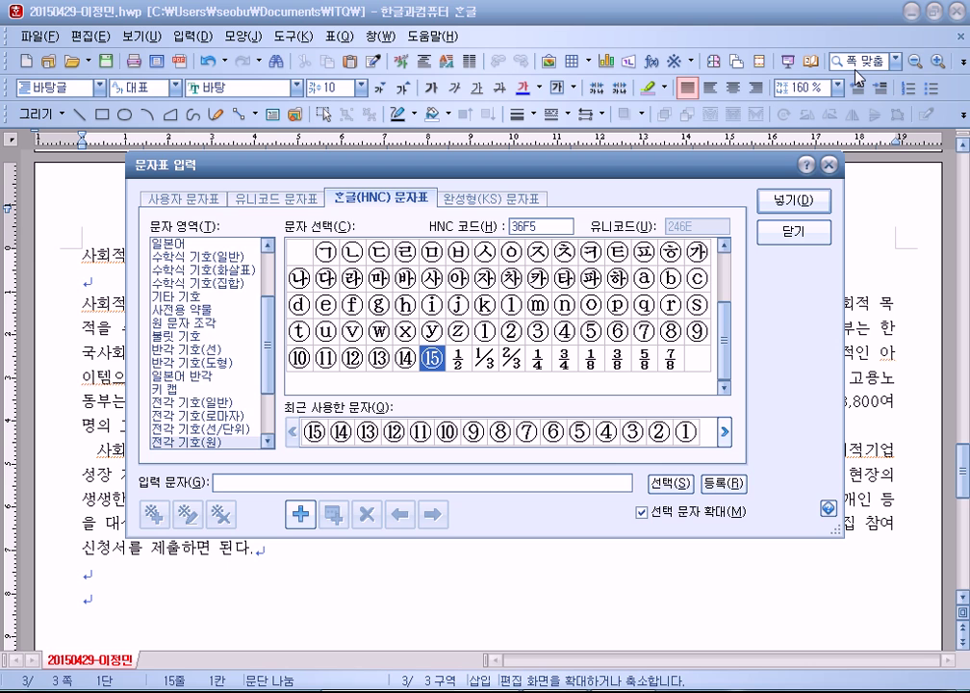
pyautogui.click(202, 403)
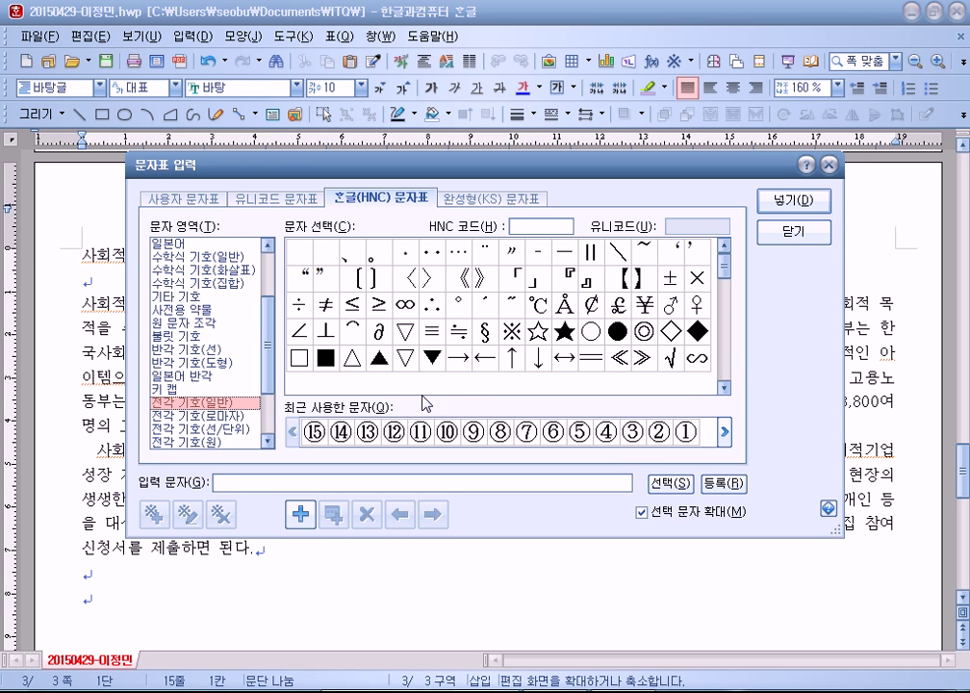
pyautogui.click(725, 388)
pyautogui.click(725, 388)
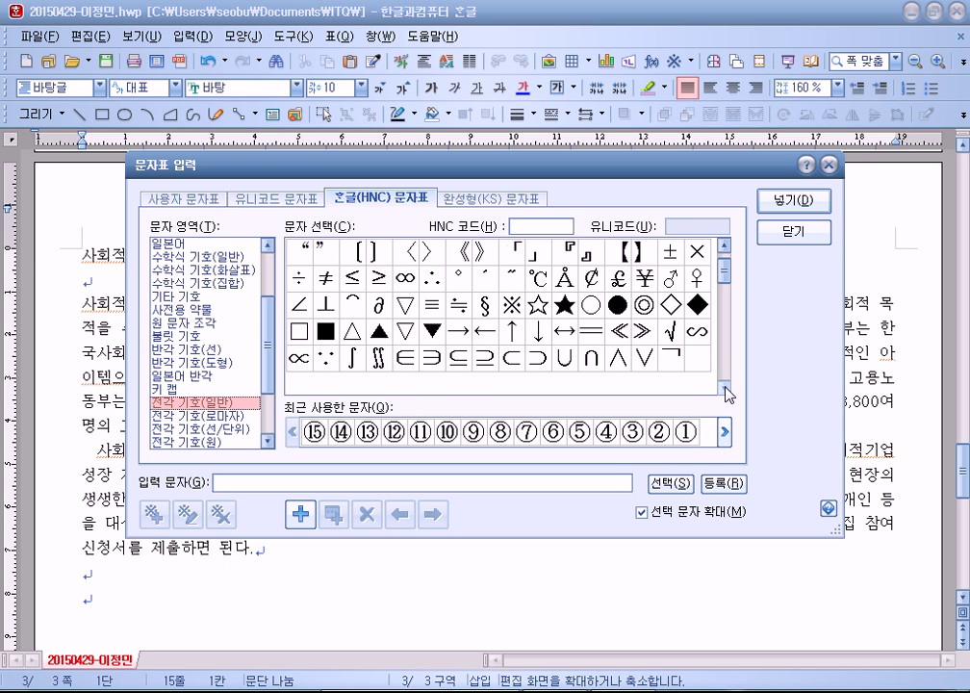
pyautogui.click(725, 388)
pyautogui.click(725, 388)
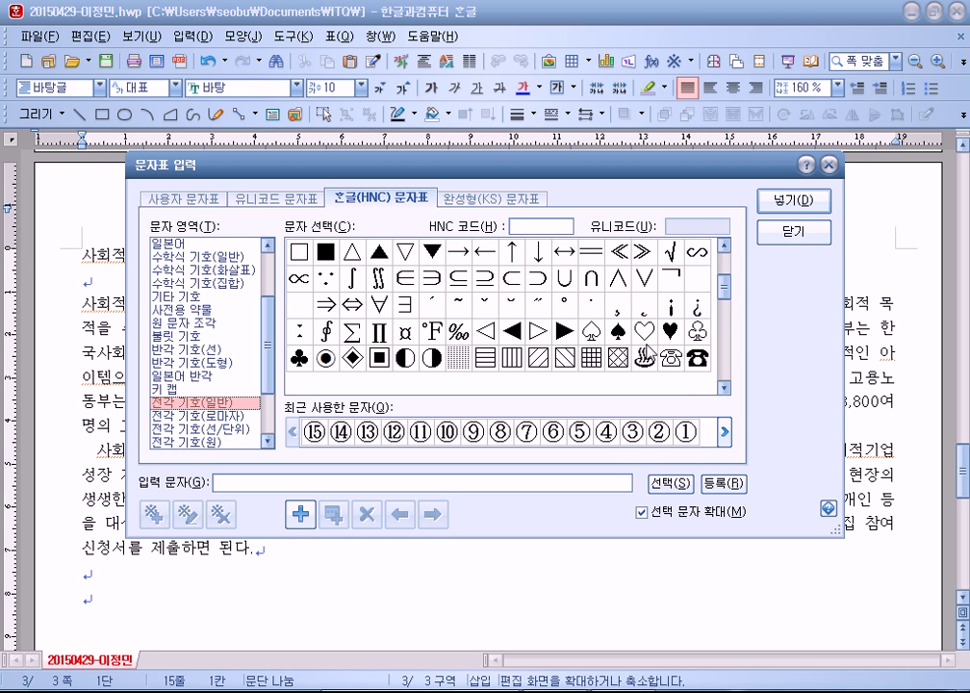
pyautogui.click(300, 356)
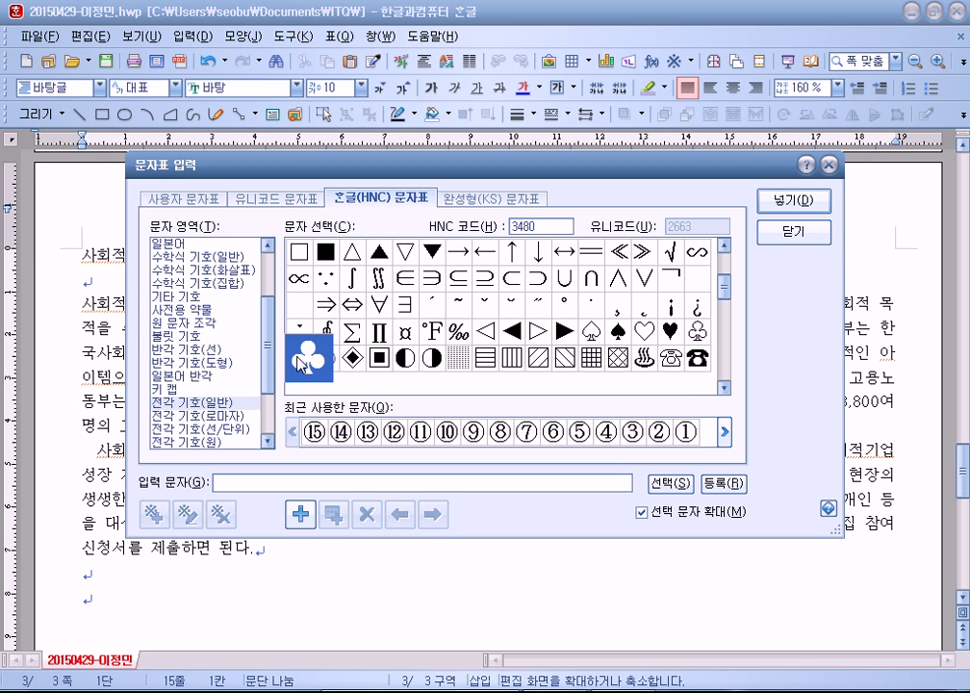
pyautogui.click(780, 202)
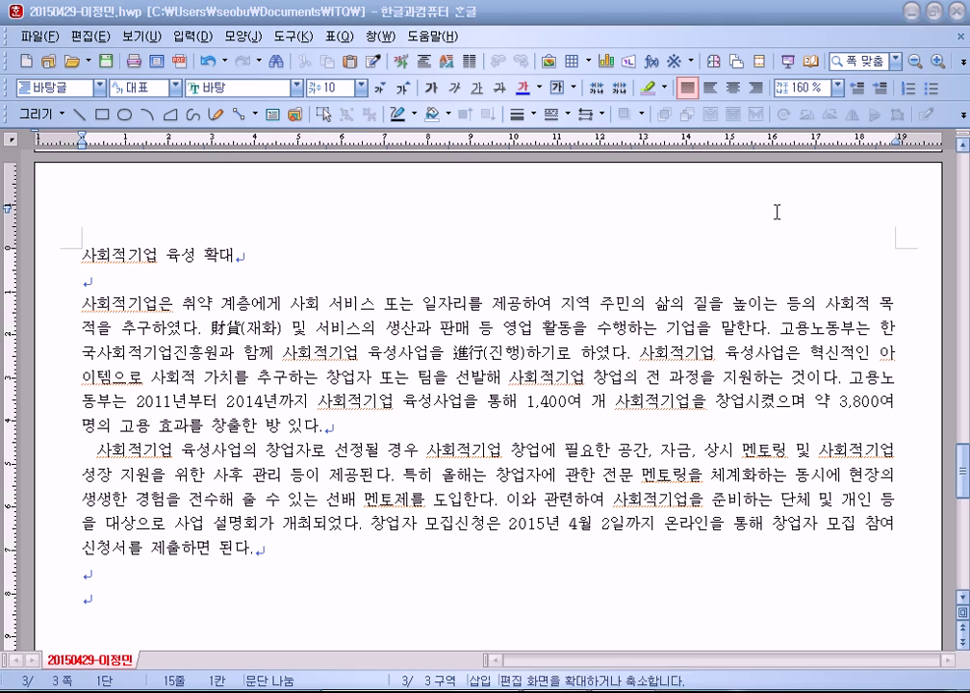
# Step: Put the clubs on separate lines and type the subtitle 사회적기업 육성사업 설명회
pyautogui.press('Left')
pyautogui.press('Return')
pyautogui.press('Return')
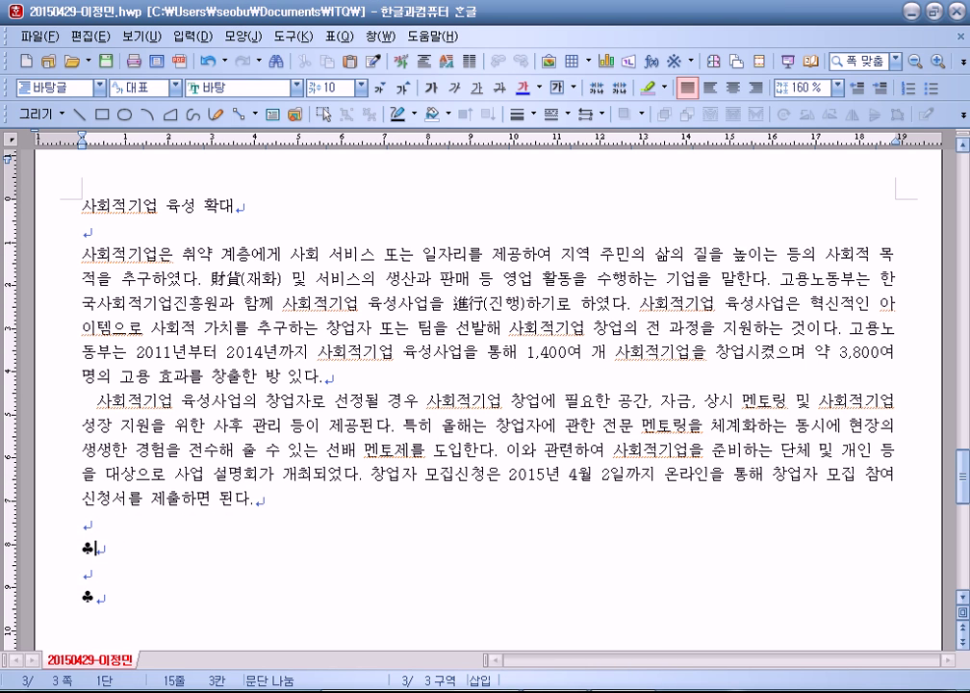
pyautogui.write('시회적')
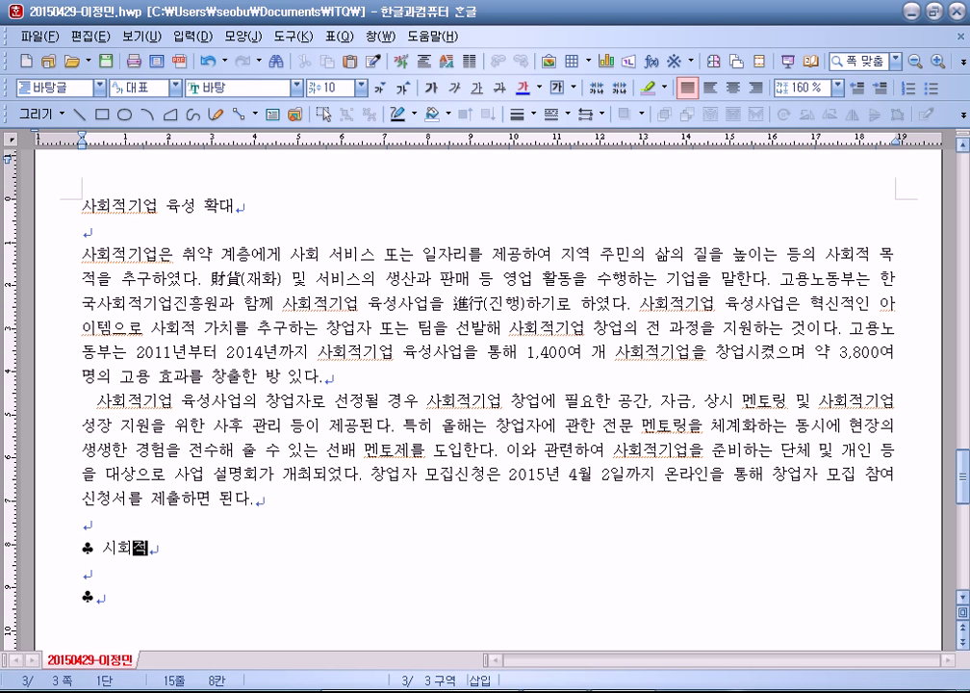
pyautogui.press('Left')
pyautogui.press('Left')
pyautogui.press('BackSpace')
pyautogui.write('사')
pyautogui.press('End')
pyautogui.write('기업 육')
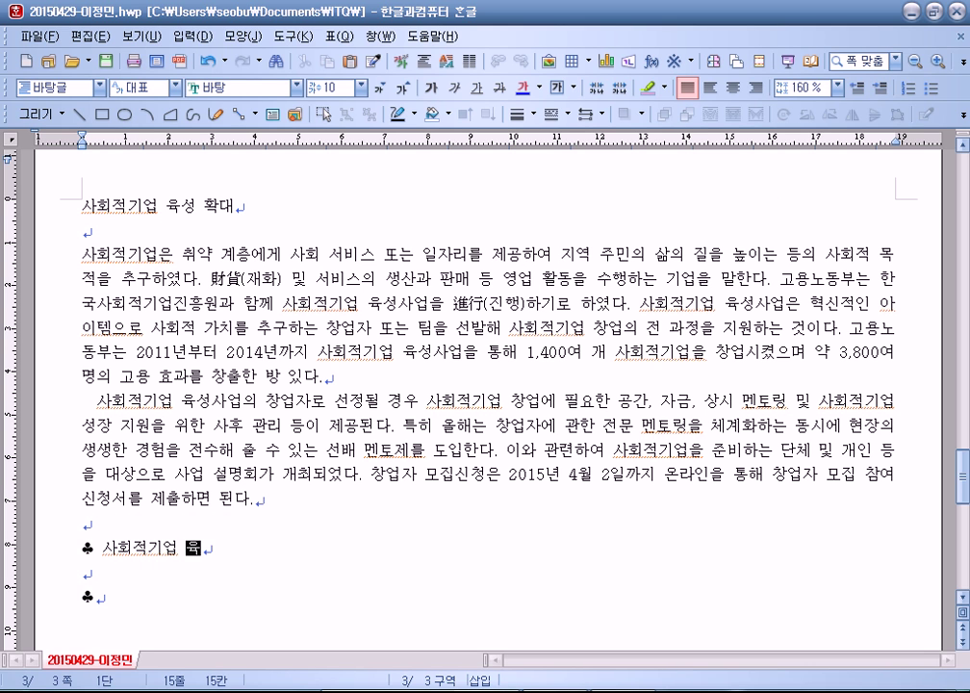
pyautogui.write('성사')
pyautogui.write('업 설명회')
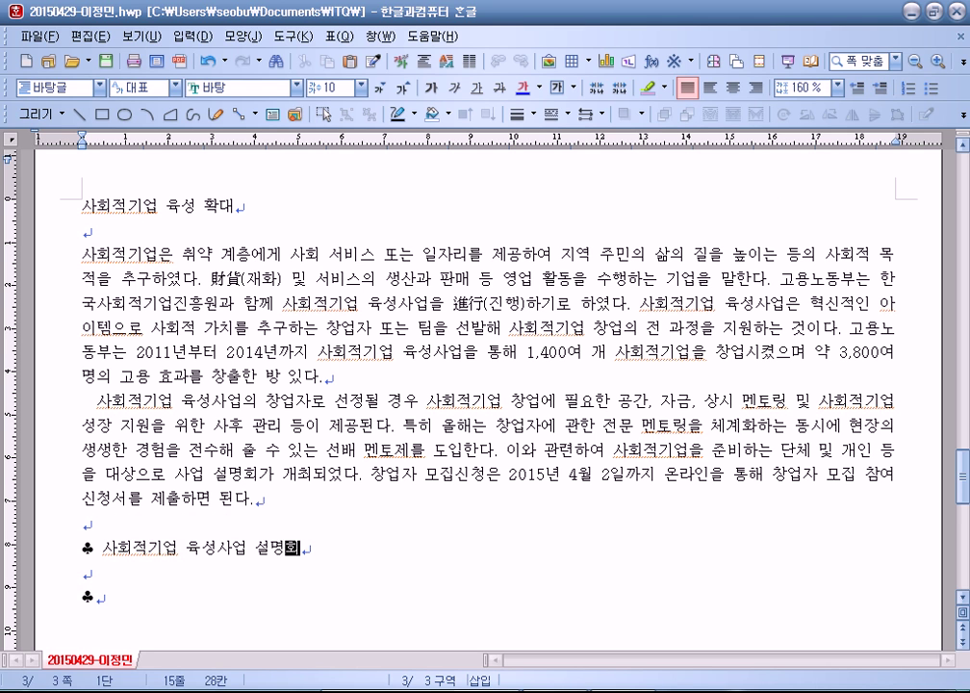
pyautogui.press('Return')
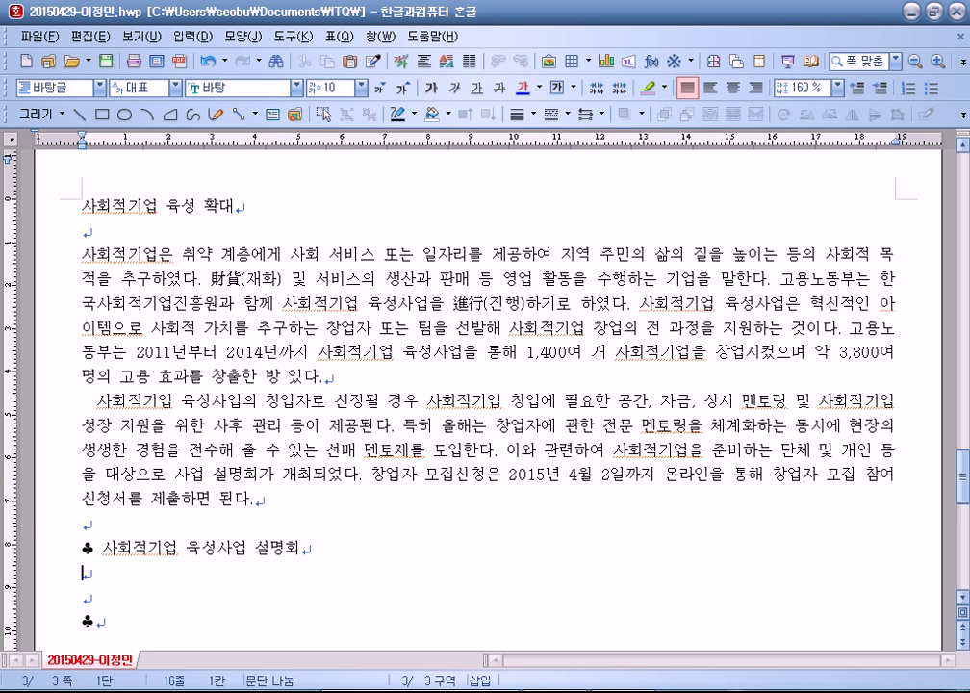
# Step: Add 기간 및 장소 with period 2015년 3월 10일 - 3월 13일 and venue 고용노동부 대강당
pyautogui.write('기간 및 장소')
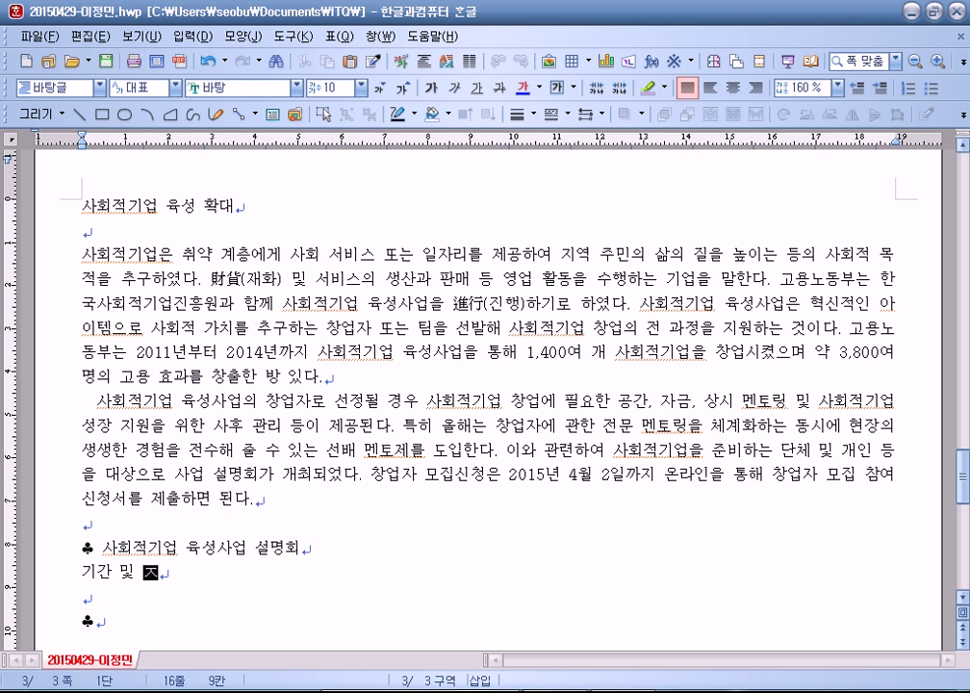
pyautogui.press('Return')
pyautogui.write('ㅈ')
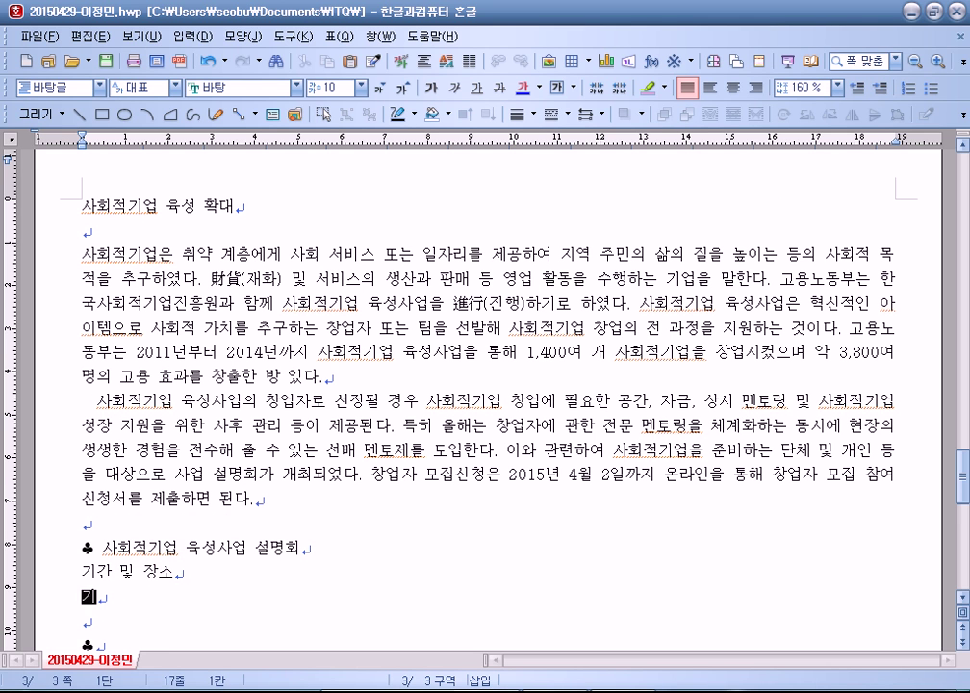
pyautogui.write('기간 : 201')
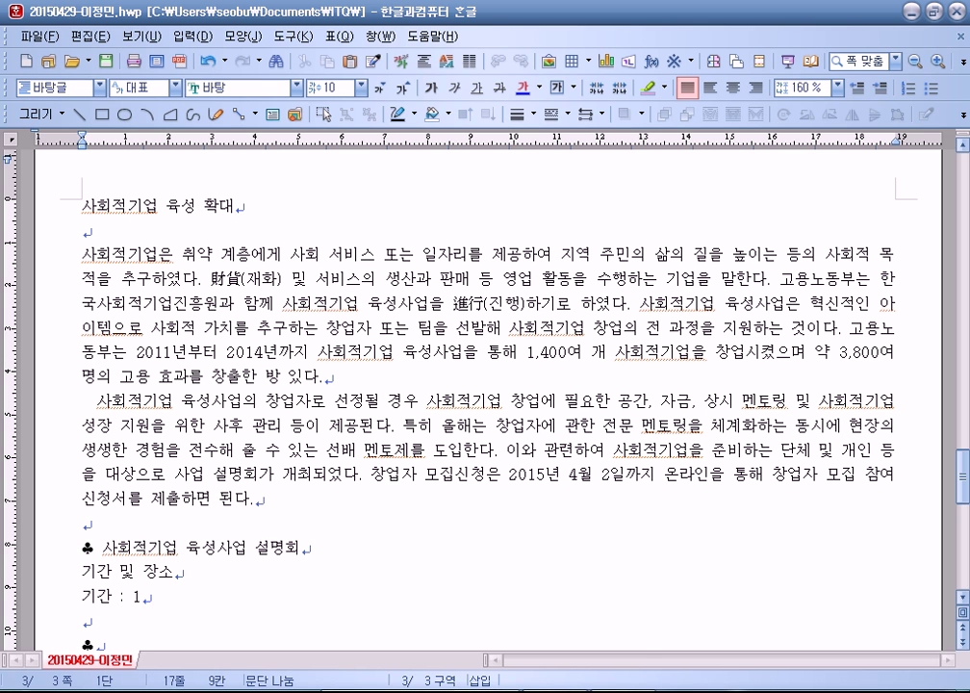
pyautogui.write('5년 ')
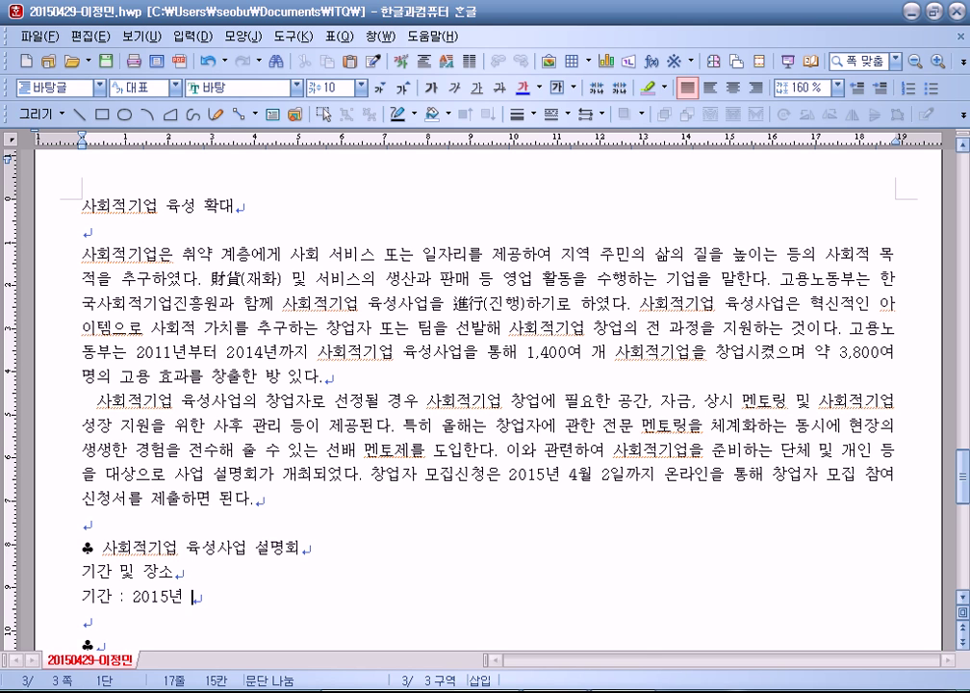
pyautogui.write('3월 10일 ')
pyautogui.write('- 3ㅇ')
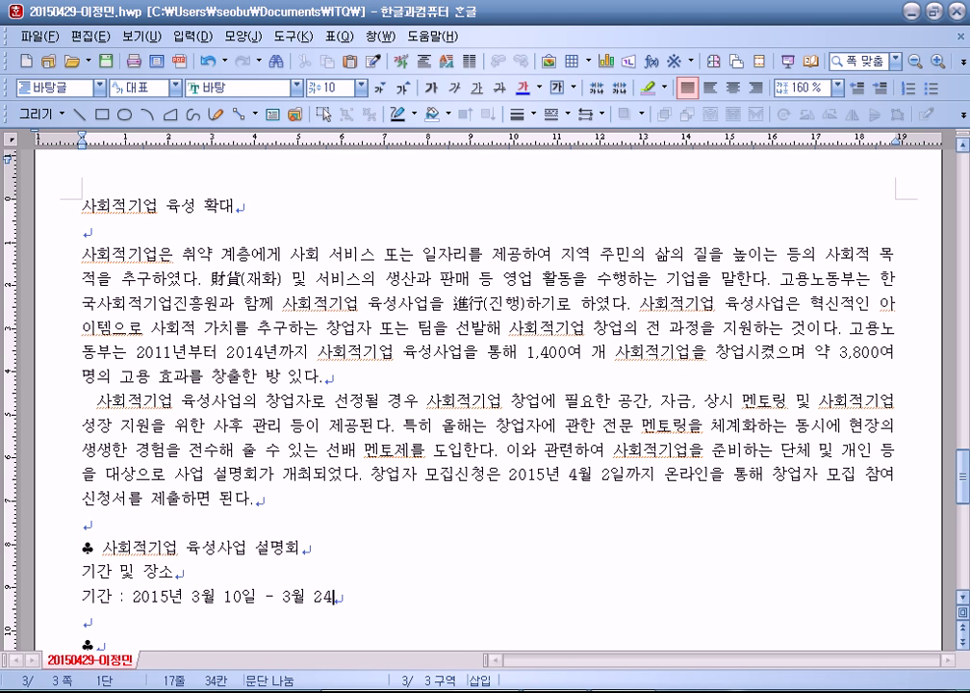
pyautogui.write(' 13ㅇ')
pyautogui.press('Return')
pyautogui.write('장소 : ㄱ')
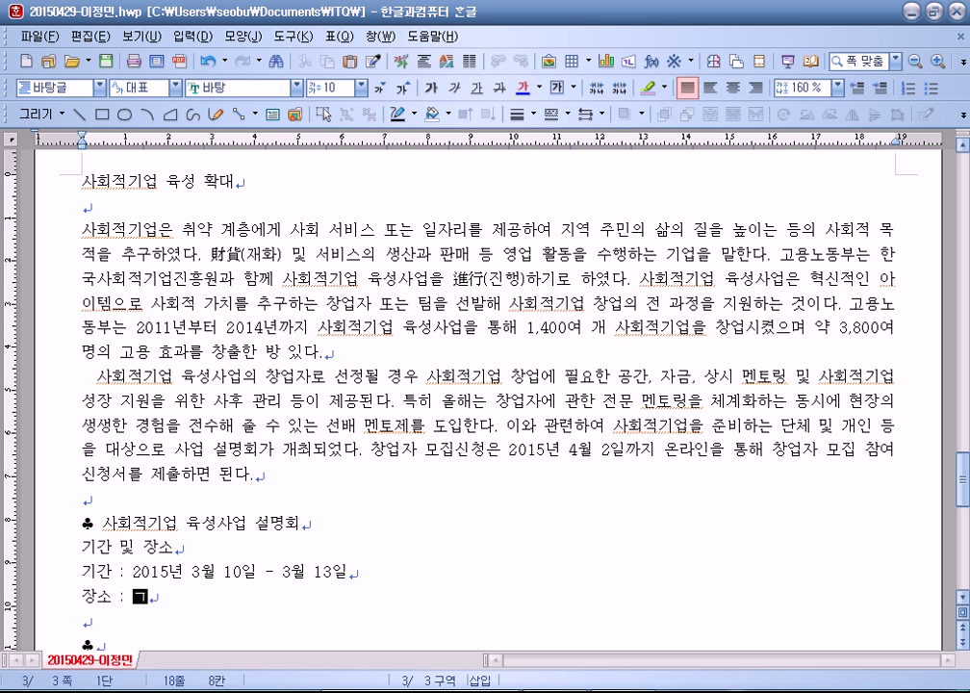
pyautogui.write('용노')
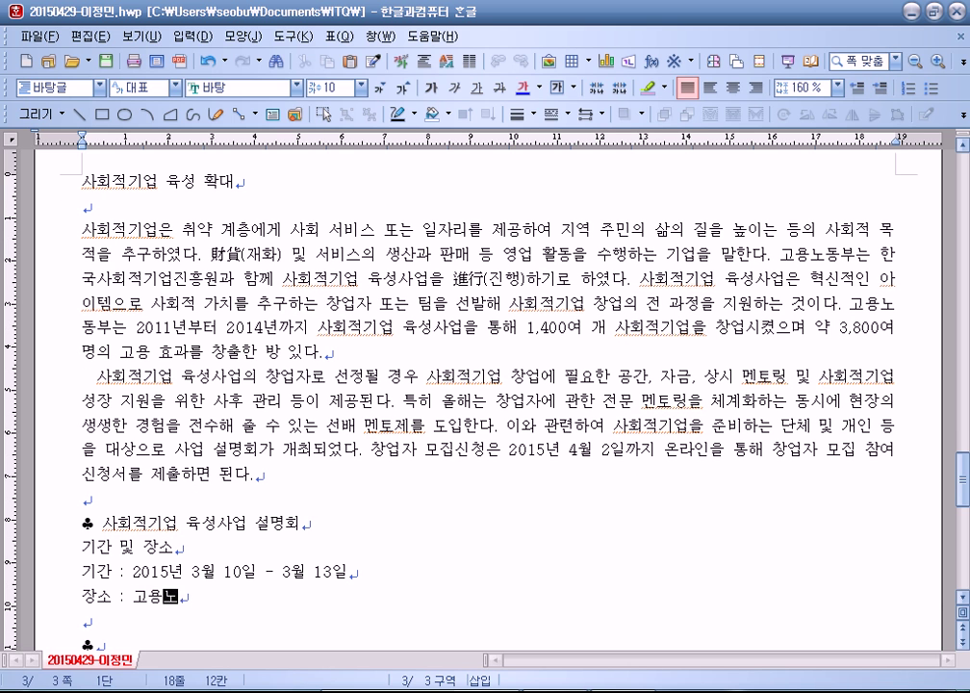
pyautogui.write('동부 대강당')
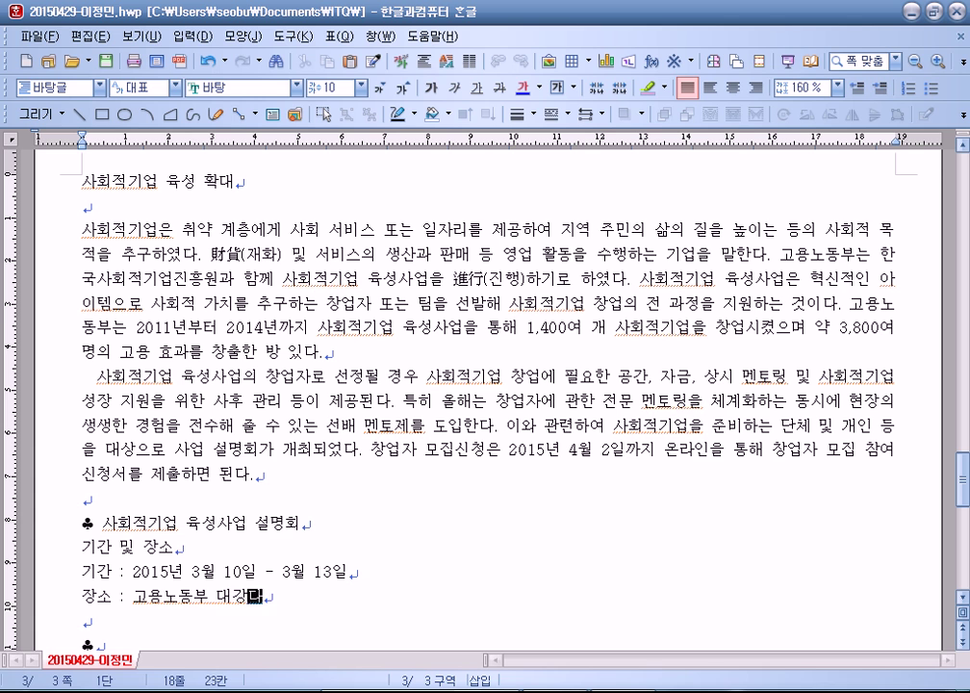
# Step: Add 참가 대상 및 주최: aspiring founders, and organisers 고용노동부, 한국사회적기업진흥원
pyautogui.press('Return')
pyautogui.write('차')
pyautogui.write('가 ')
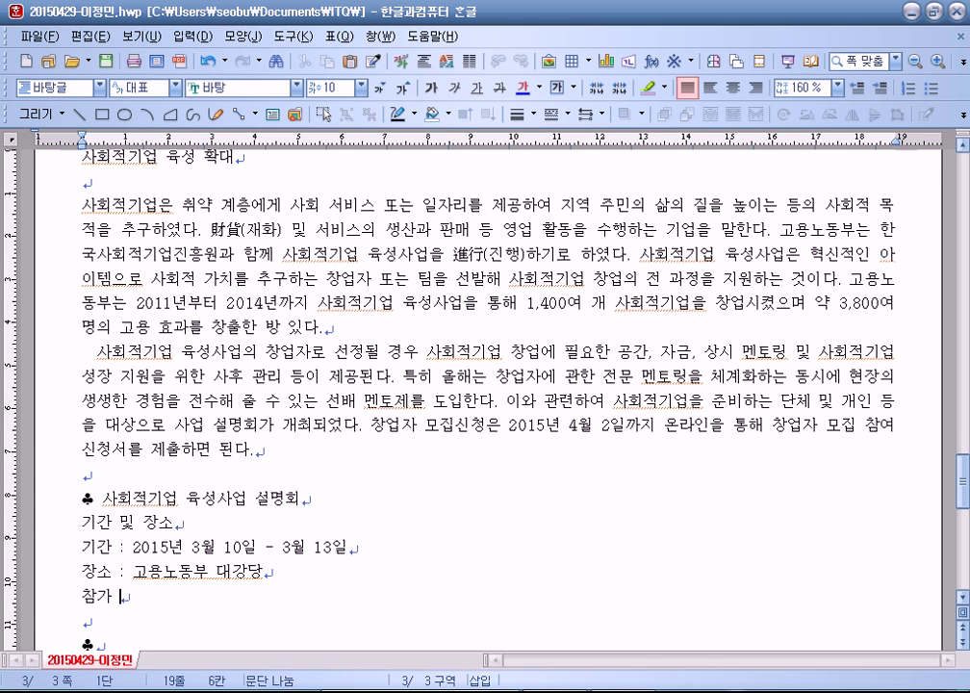
pyautogui.write('대상 및 주최')
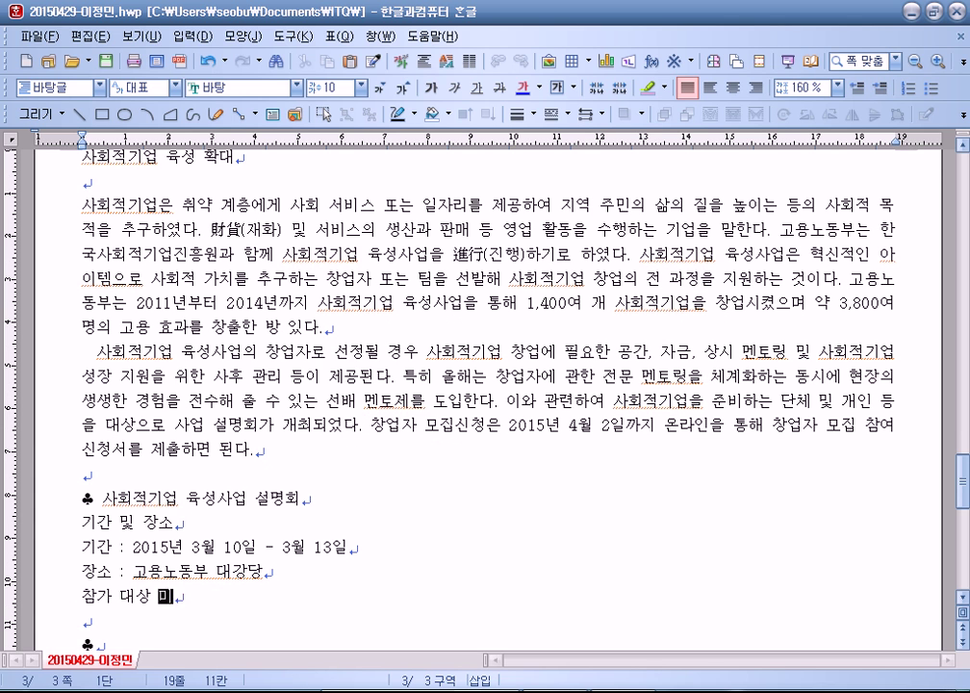
pyautogui.press('Return')
pyautogui.write('참')
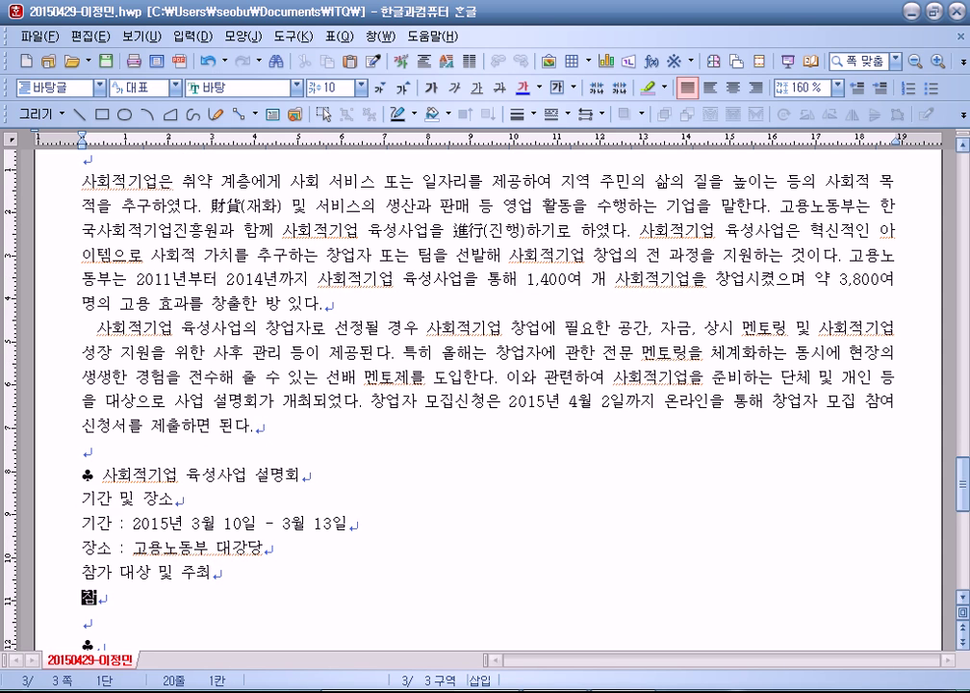
pyautogui.write('가 대상 : 사회적기업 차ㅇ업을 희망하는 개인 및 단체')
pyautogui.press('Return')
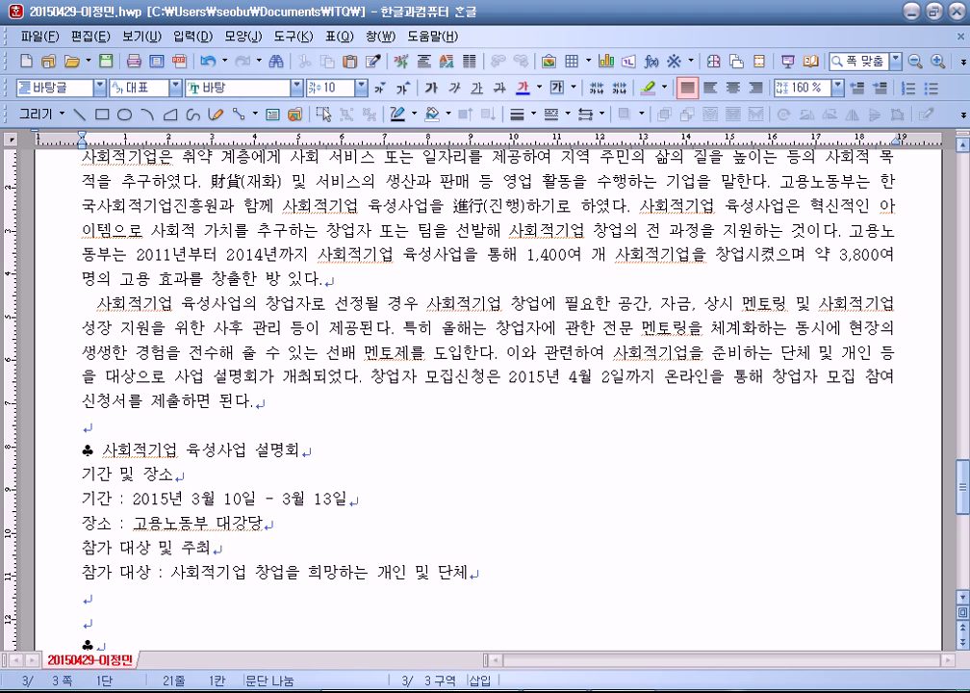
pyautogui.write('주최 : ')
pyautogui.write('rh')
pyautogui.press('BackSpace')
pyautogui.press('BackSpace')
pyautogui.press('Hangul')
pyautogui.write('고용ㄴ')
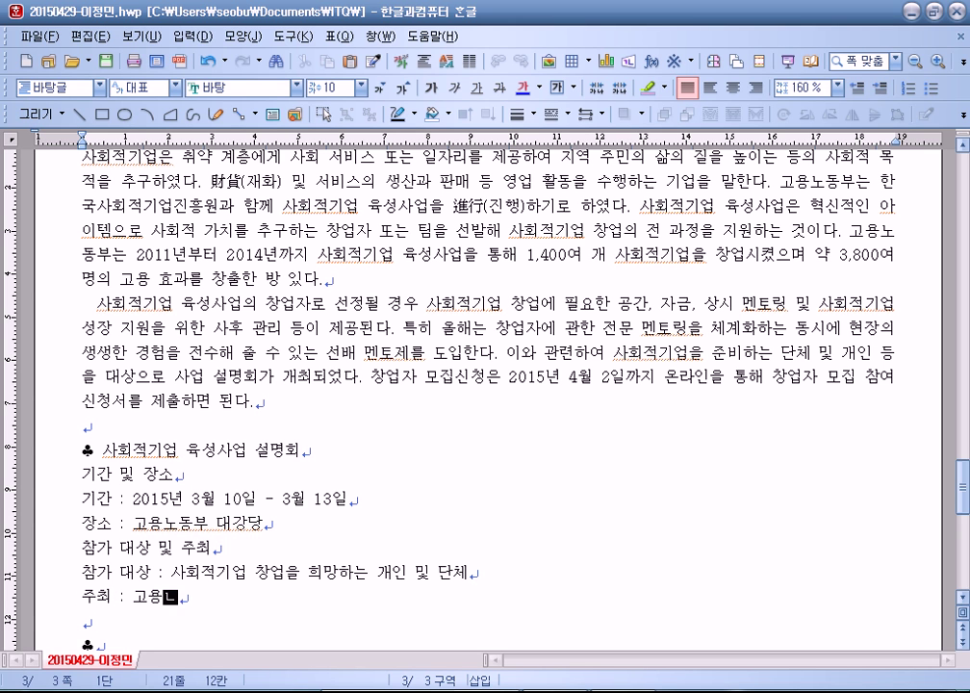
pyautogui.write('동ㅂ')
pyautogui.write('ㅜ, 한국')
pyautogui.write('사회적이버')
pyautogui.press('BackSpace')
pyautogui.press('BackSpace')
pyautogui.press('BackSpace')
pyautogui.write('기업신')
pyautogui.press('BackSpace')
pyautogui.press('BackSpace')
pyautogui.press('BackSpace')
pyautogui.write('진흥원')
pyautogui.press('Down')
pyautogui.press('Down')
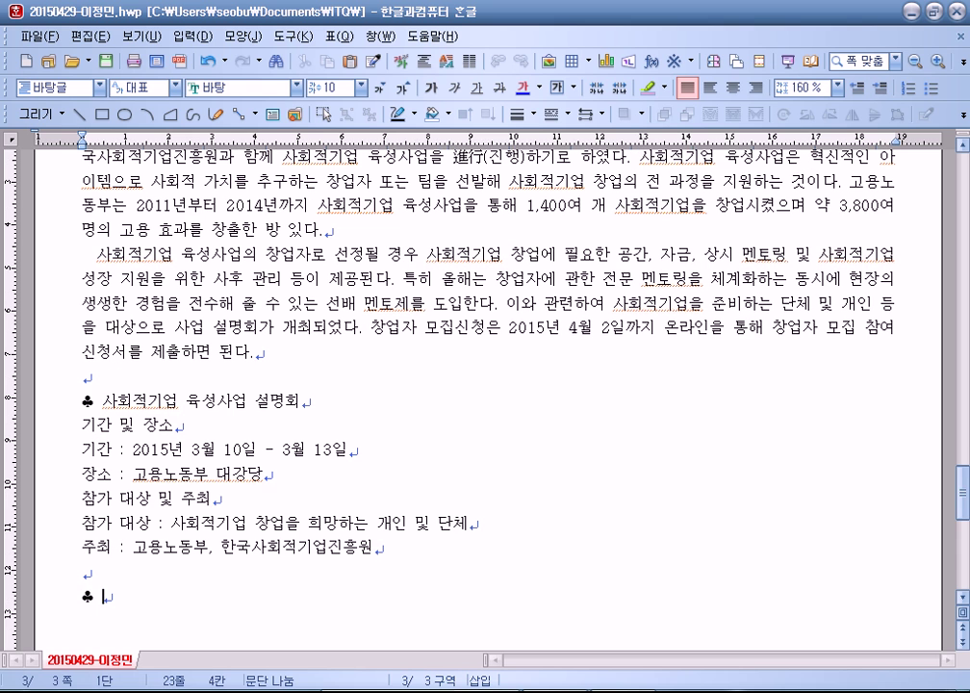
# Step: Complete the subtitle '♣ 주요 지원 내용', leave an empty line below, and open the table creation dialog
pyautogui.write('주요 지원 ')
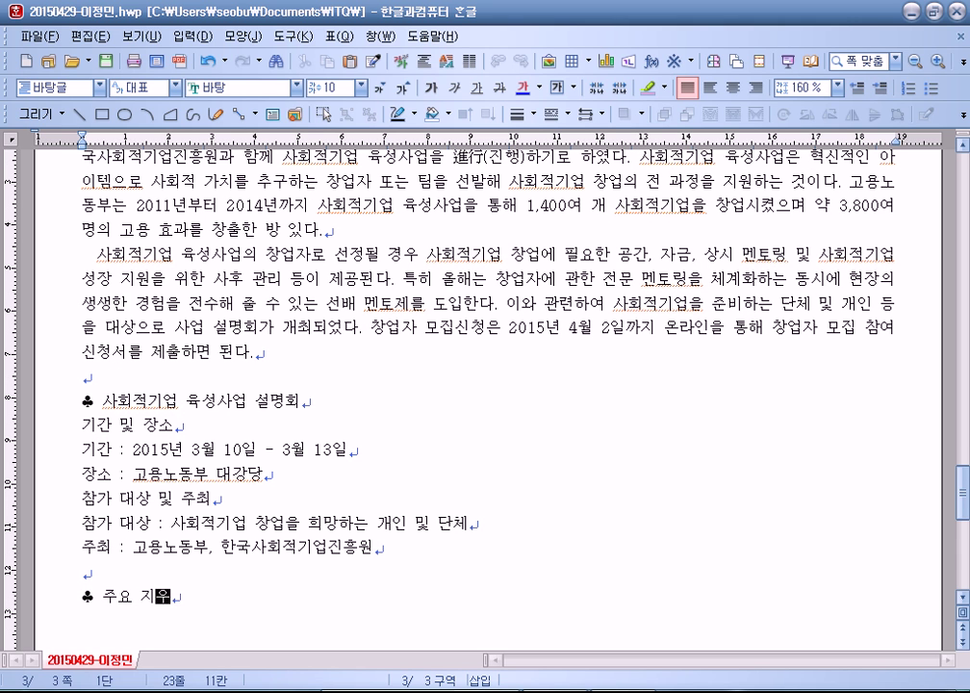
pyautogui.write('내용')
pyautogui.press('Return')
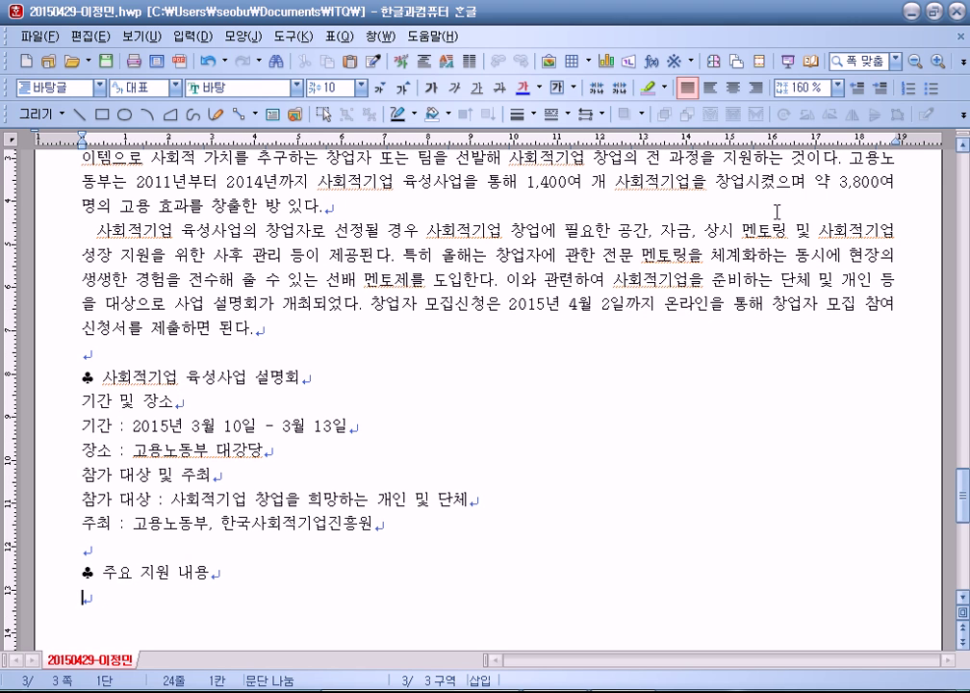
pyautogui.write('`')
pyautogui.press('BackSpace')
pyautogui.press('BackSpace')
pyautogui.hotkey('ctrl', 'n')
pyautogui.press('t')
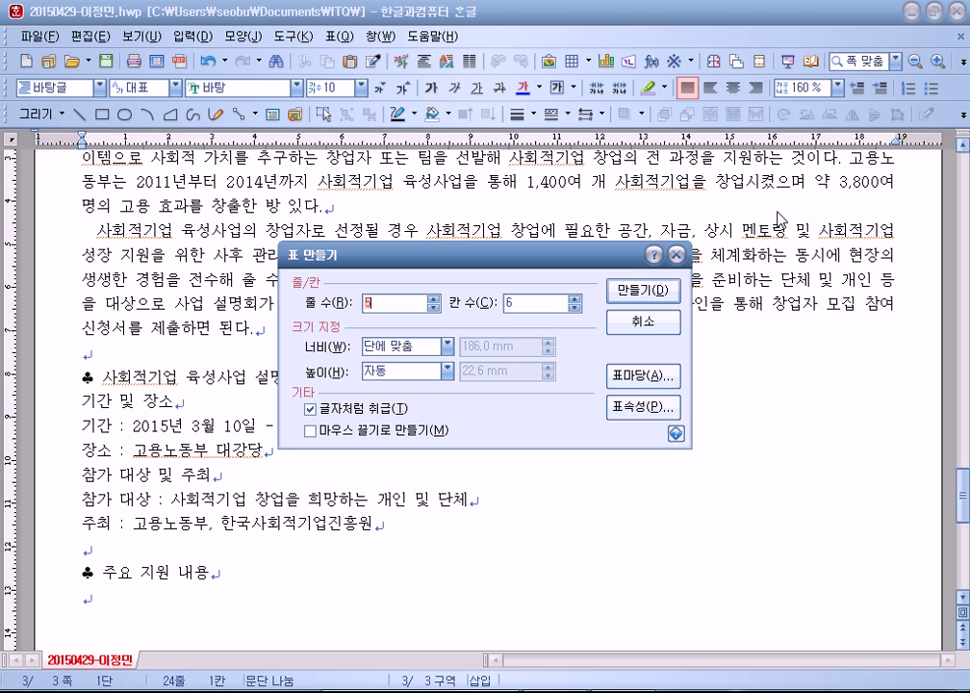
# Step: Insert the table and type the header row 구분, 상세 내용, 비용 지원, 신청 자격, 신청 기간
pyautogui.press('Return')
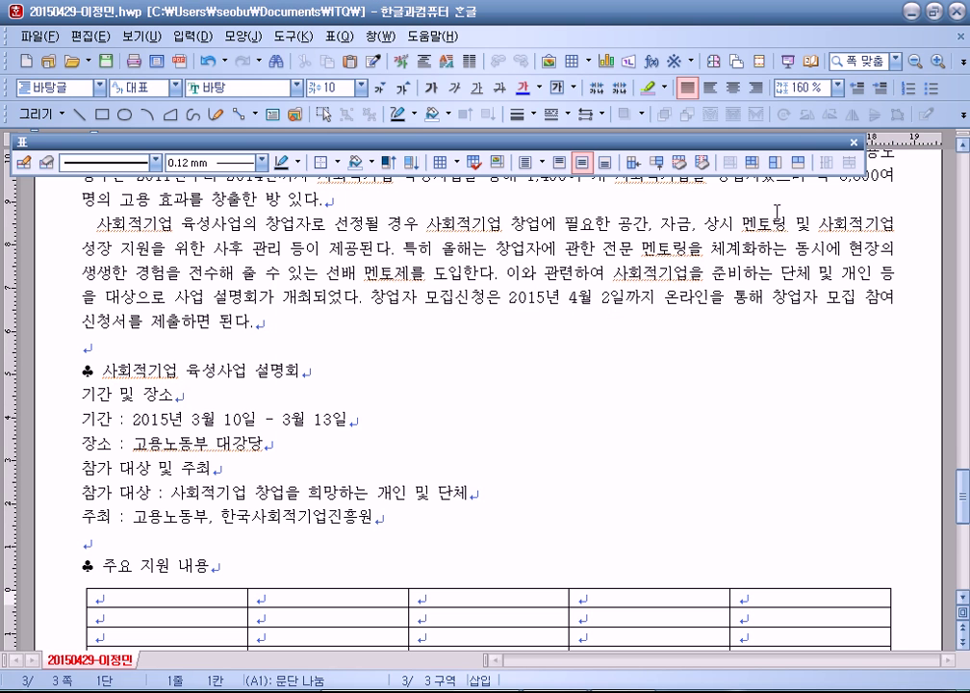
pyautogui.write('구분')
pyautogui.press('Tab')
pyautogui.write('상')
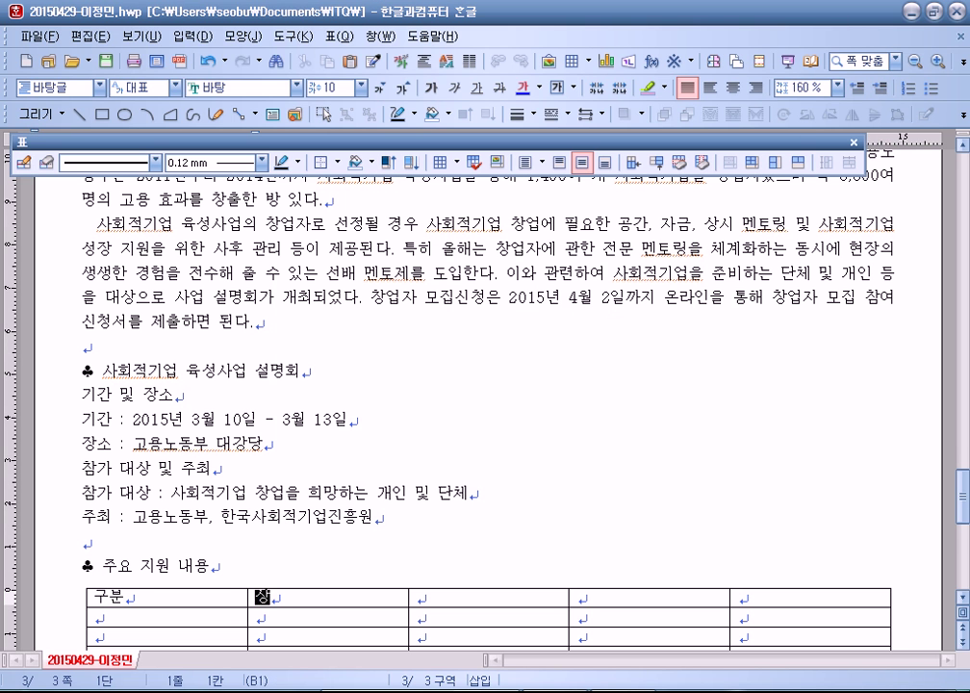
pyautogui.write('세 ㄴㅐ용')
pyautogui.press('Tab')
pyautogui.write('비용')
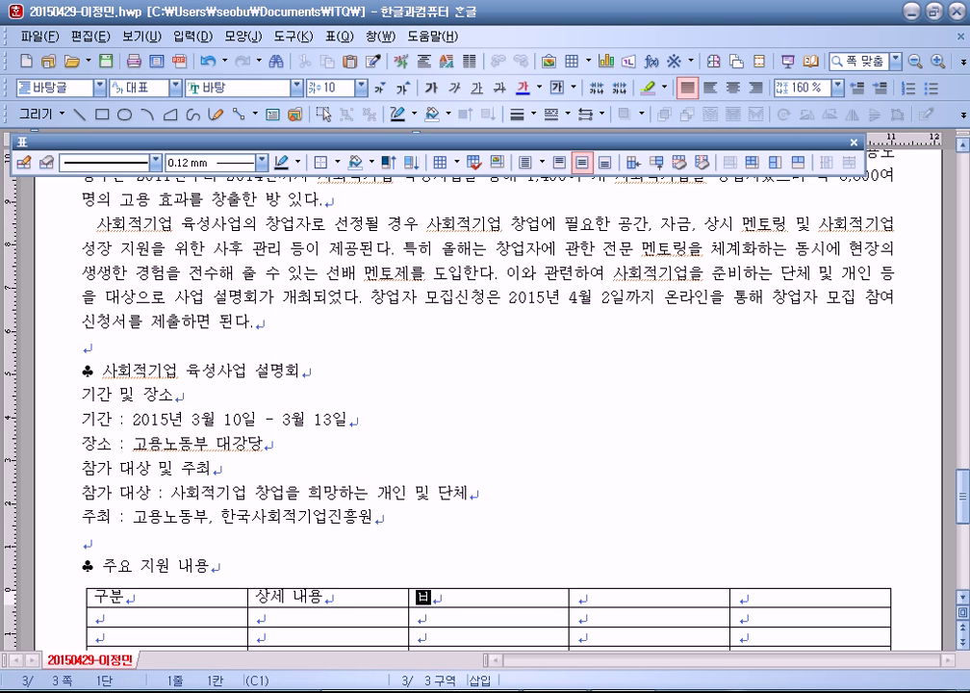
pyautogui.write(' wdㅣ원')
pyautogui.press('Tab')
pyautogui.write('신청 자격')
pyautogui.press('Tab')
pyautogui.write('신청 ㄱㅣ간')
# Step: Fill row 2 with 창업 공간 제공, 업무 공간 제공, 활동비, 예비 창업자(팀), then select the 신청 자격 cells
pyautogui.press('Tab')
pyautogui.write('창업 공간 제공')
pyautogui.press('Tab')
pyautogui.write('업부')
pyautogui.press('BackSpace')
pyautogui.write('무 공간 ㅈ공')
pyautogui.press('Tab')
pyautogui.write('호')
pyautogui.write('활동비')
pyautogui.press('Tab')
pyautogui.write('예')
pyautogui.write('비 창어바(')
pyautogui.press('BackSpace')
pyautogui.press('BackSpace')
pyautogui.write('자')
pyautogui.press('BackSpace')
pyautogui.press('BackSpace')
pyautogui.write('업자(ㅌ')
pyautogui.write(')')
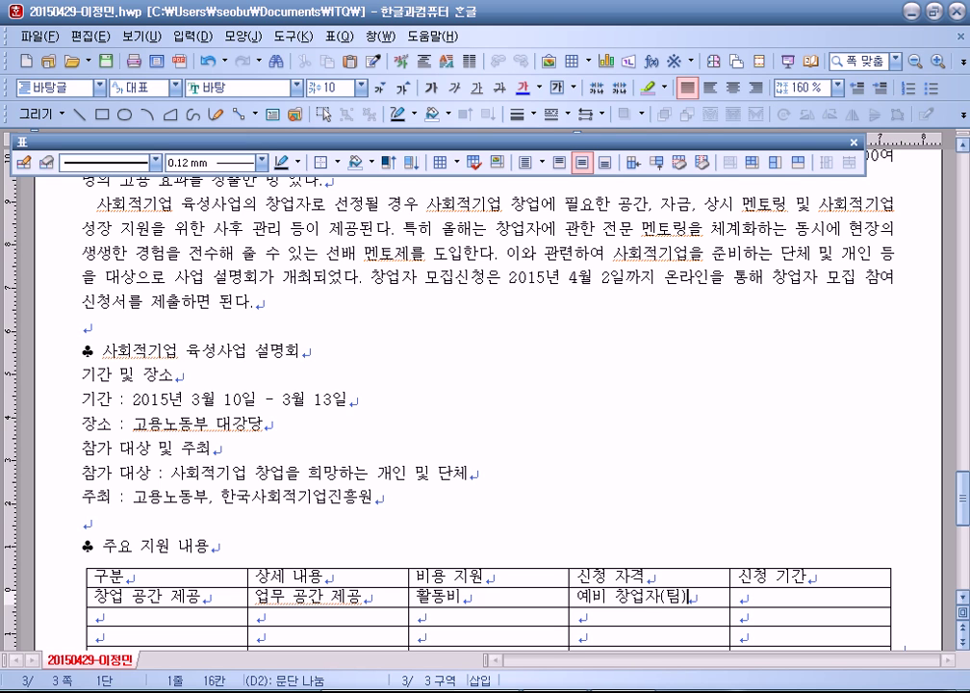
pyautogui.scroll(-1, 437, 236)
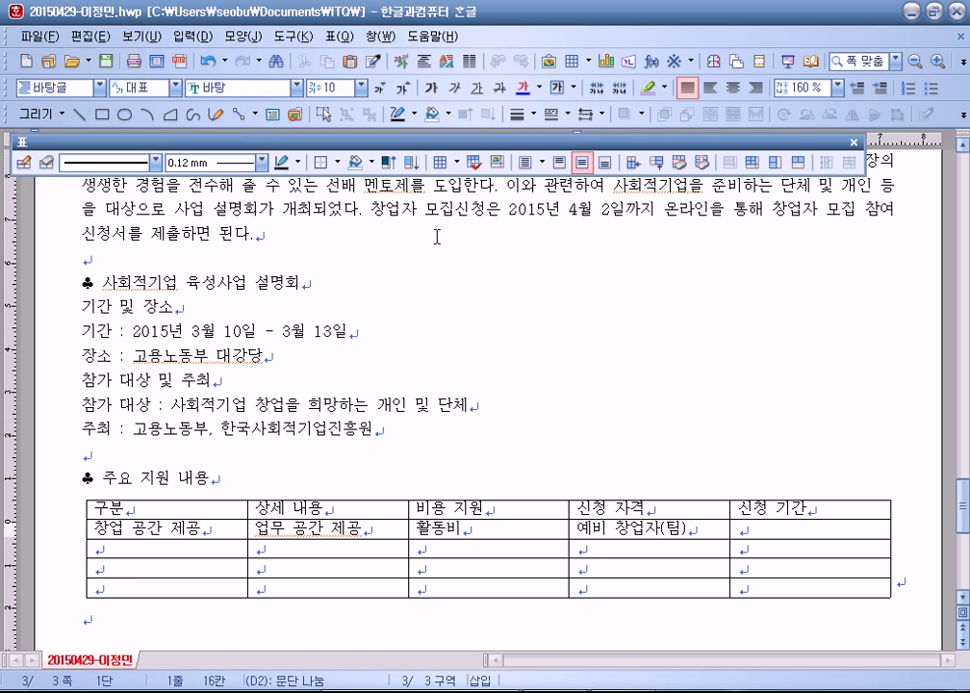
pyautogui.keyDown('shift'); pyautogui.click(625, 586); pyautogui.keyUp('shift')
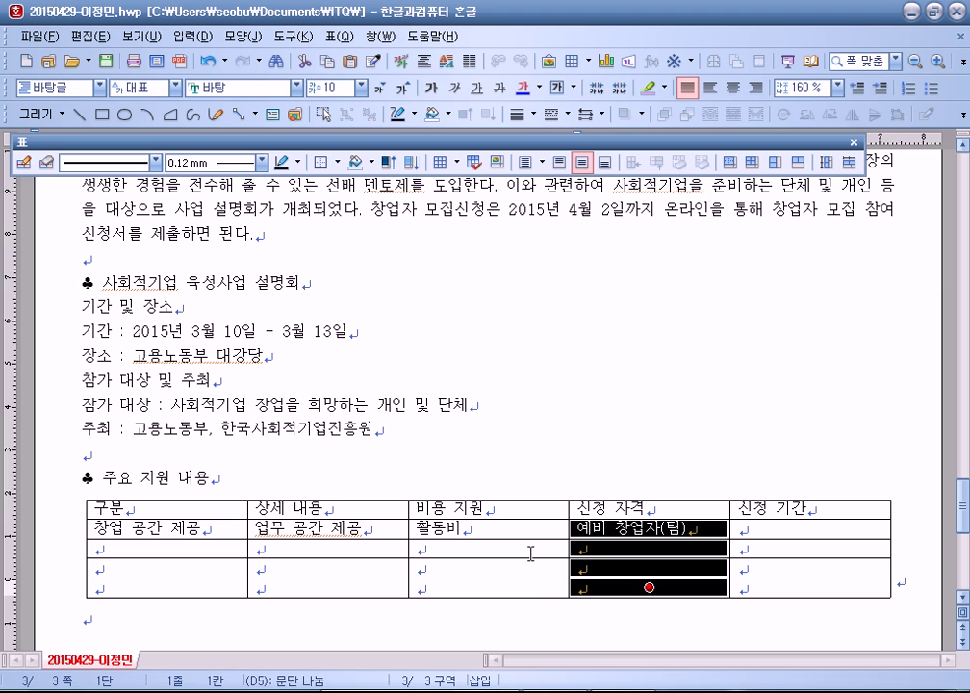
# Step: Merge the 신청 자격 and 신청 기간 cells for rows 2-5 and add '또는' / '창업 1년 미만 기업.'
pyautogui.press('m')
pyautogui.moveTo(800, 528); pyautogui.dragTo(813, 584)
pyautogui.press('m')
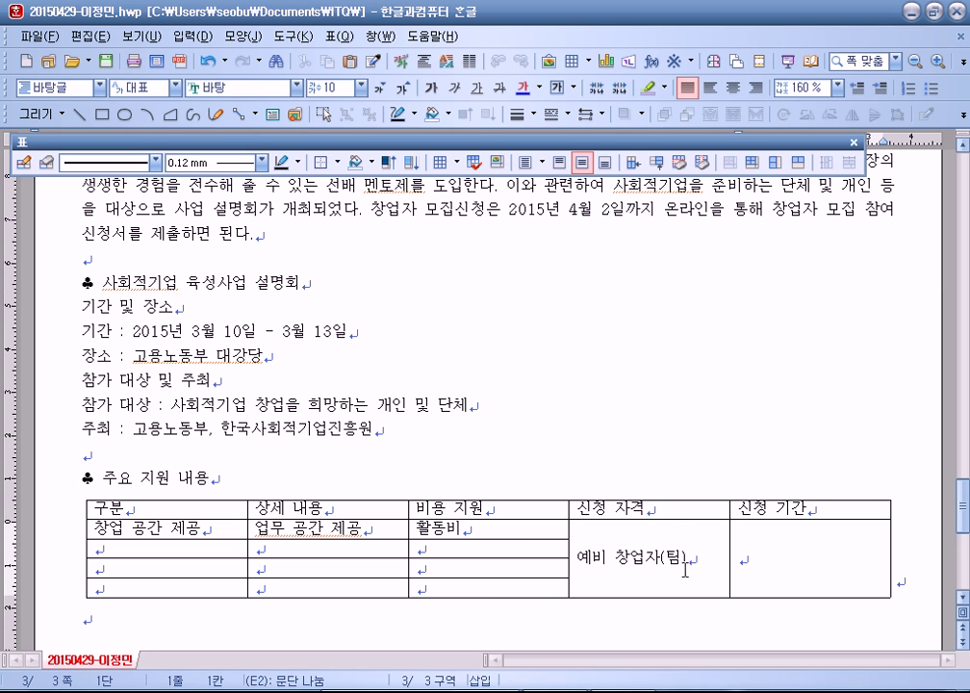
pyautogui.press('Return')
pyautogui.write('또는')
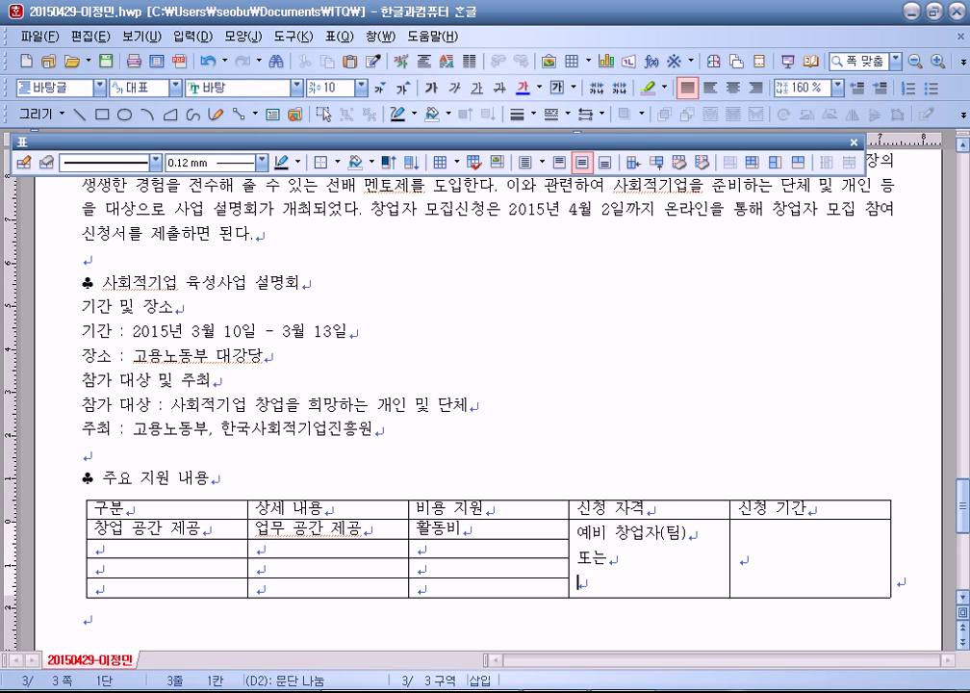
pyautogui.press('Return')
pyautogui.write('차업 1년 ㅁ')
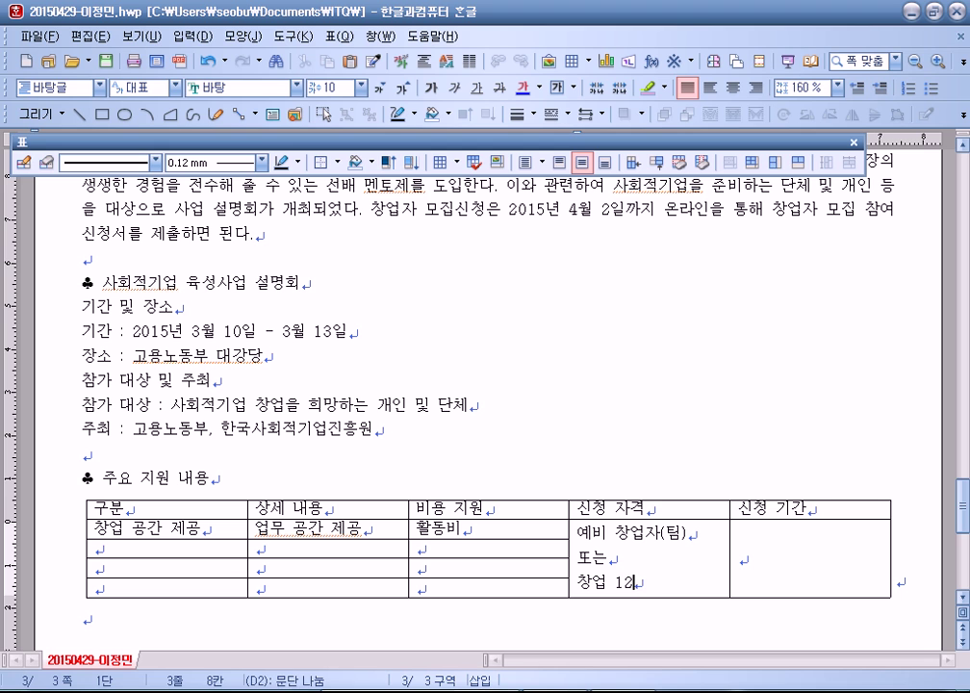
pyautogui.write('만 기업.')
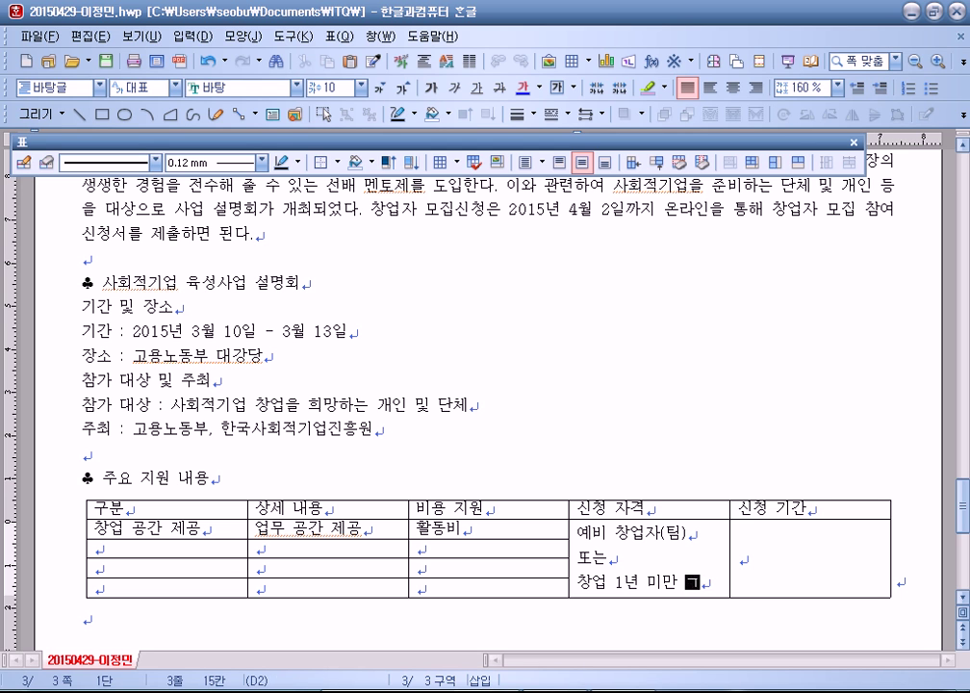
# Step: Enter '연 1회,' and '매년 1-2월 중 공고.' in the merged 신청 기간 cell
pyautogui.click(739, 558)
pyautogui.write('연 1회,')
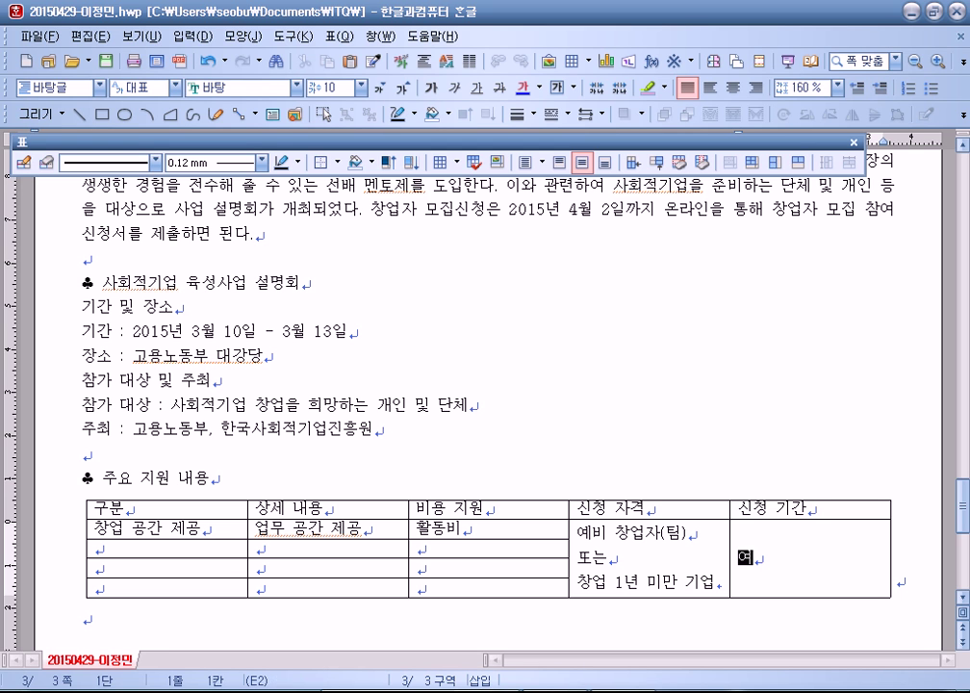
pyautogui.press('Return')
pyautogui.write('ㅁㅐ너ㄴ 1')
pyautogui.write('0')
pyautogui.press('BackSpace')
pyautogui.write('-2월')
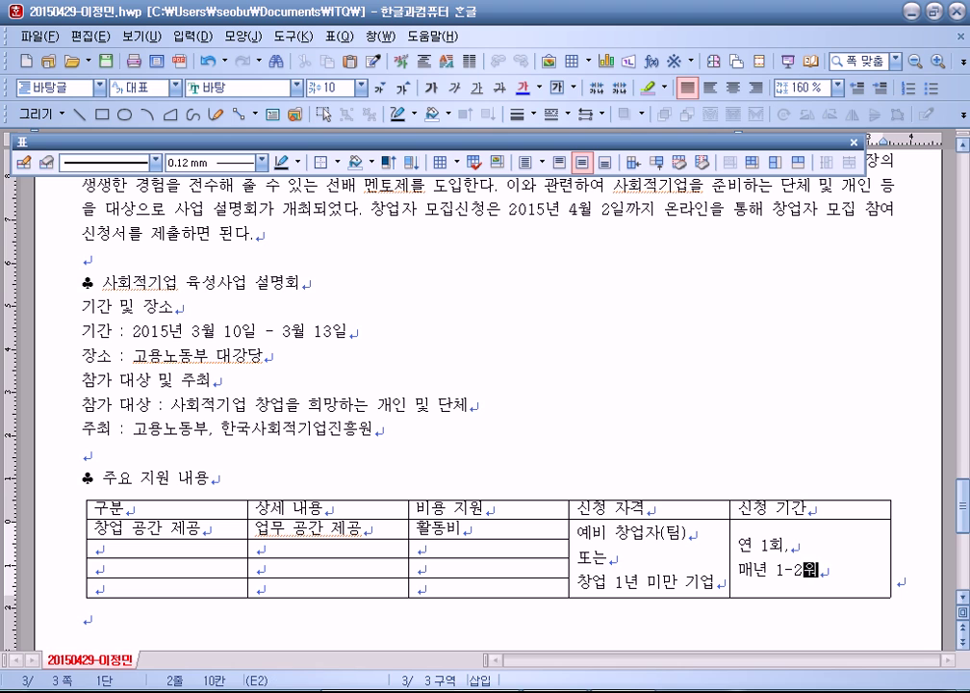
pyautogui.write(' 중 공ㄱ.')
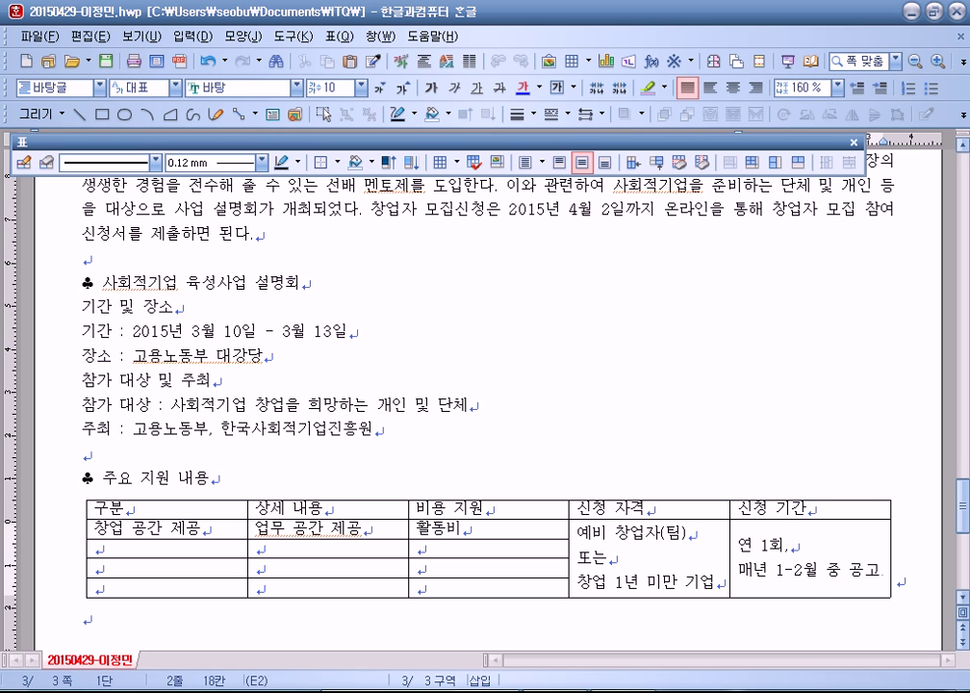
# Step: Fill row 3 with 멘토링 지원, 전문가 연계, 교육 및 컨설팅
pyautogui.click(151, 549)
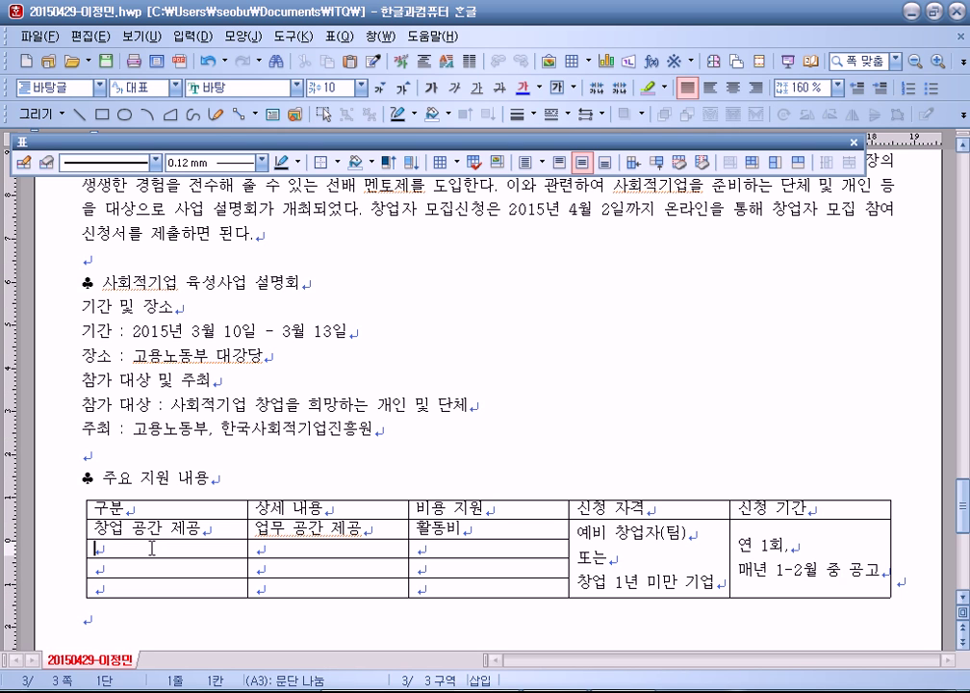
pyautogui.write('ㅁ토링 지원')
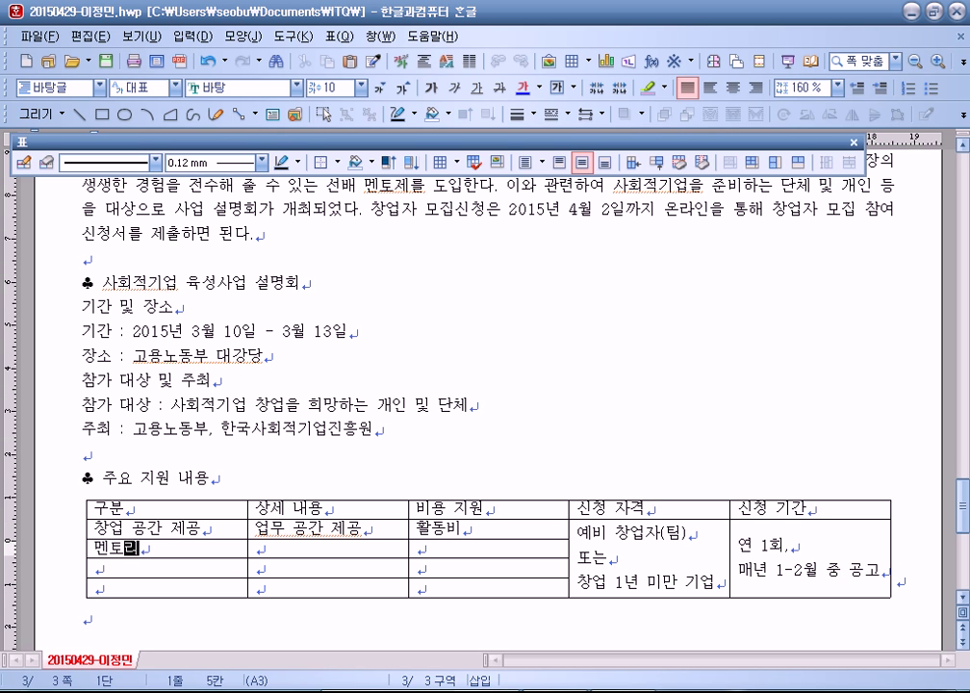
pyautogui.press('Tab')
pyautogui.write('ㅈ문가 연계')
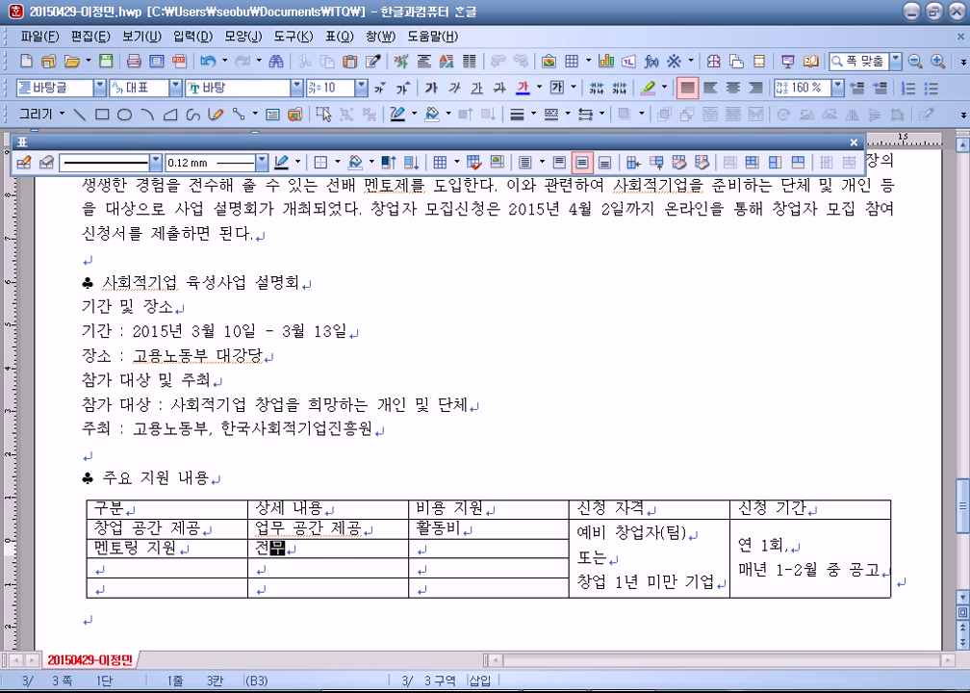
pyautogui.press('Tab')
pyautogui.write('교육 미ㅈ ㅋ')
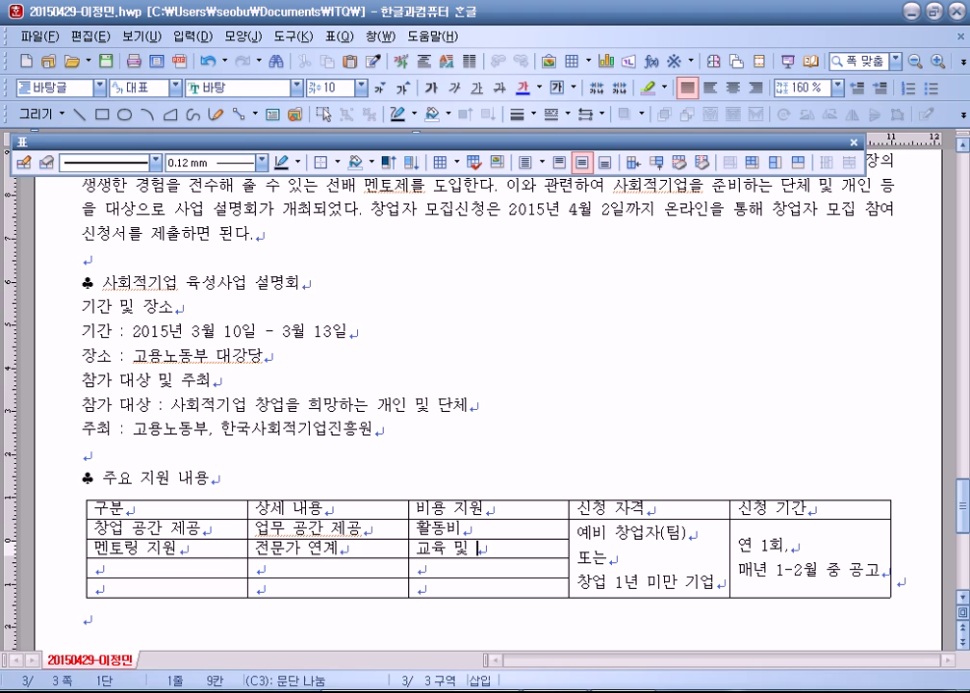
pyautogui.write('컨설팅')
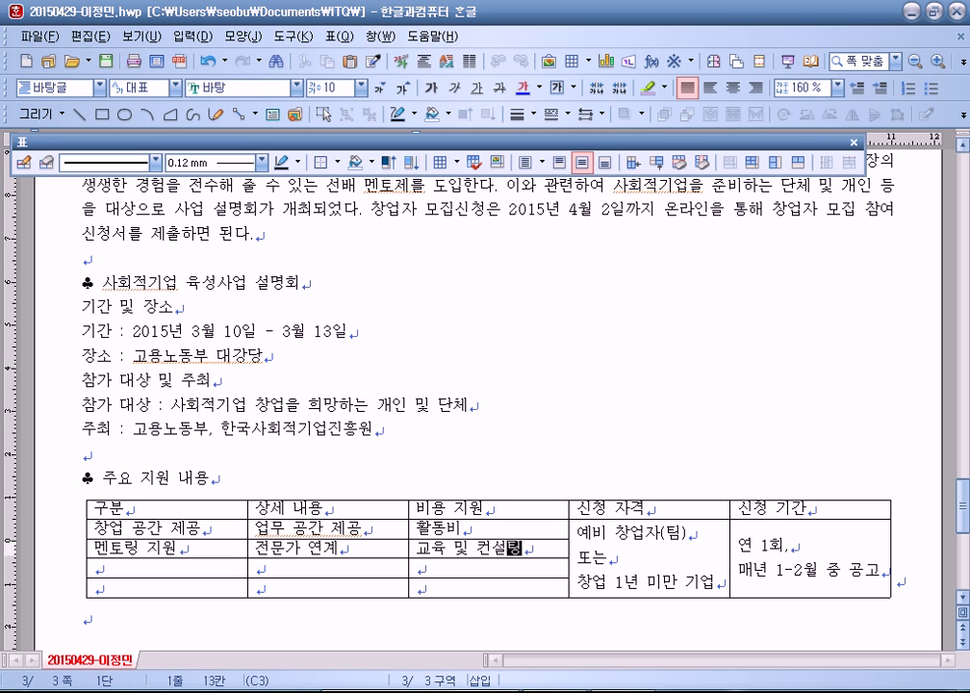
# Step: Fill row 4 with 자원 연계, 대내외 자원 활동, 멘토링비
pyautogui.press('Tab')
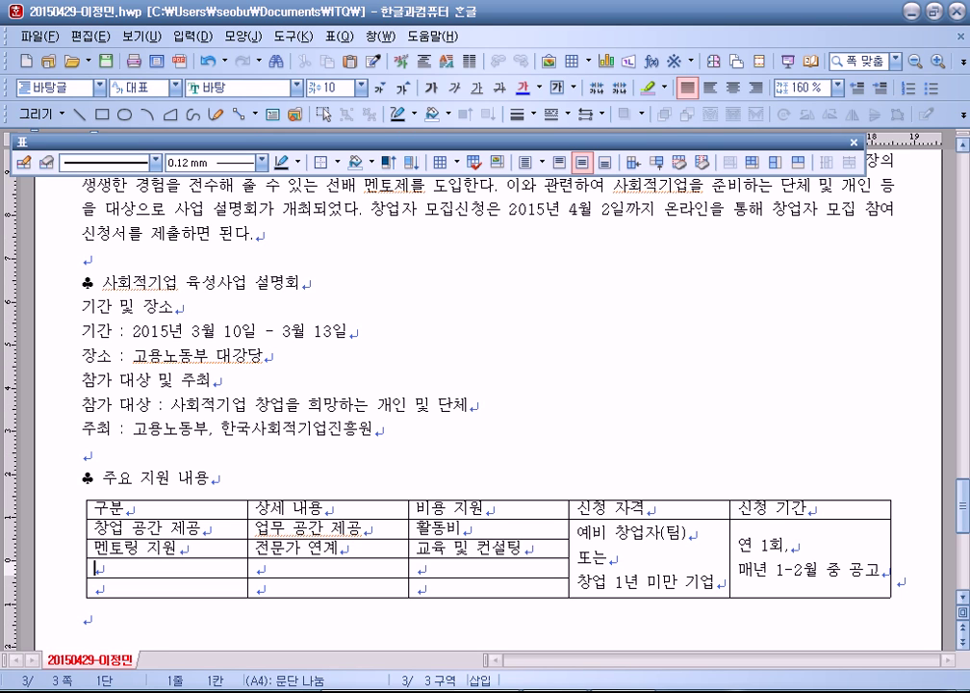
pyautogui.write('자원 ㅇ')
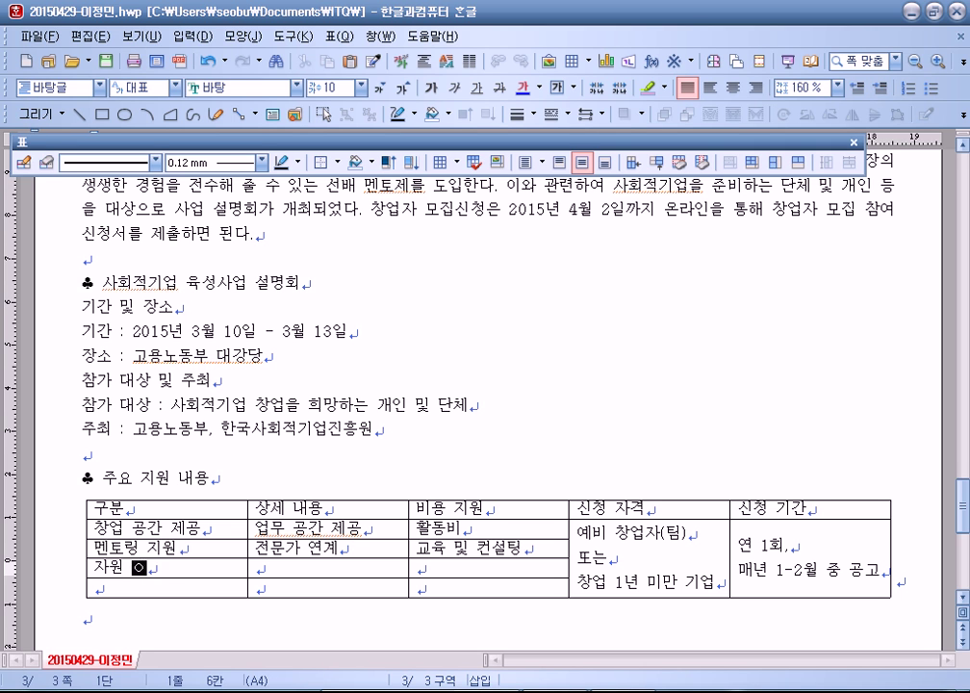
pyautogui.write('계')
pyautogui.press('Tab')
pyautogui.write('대')
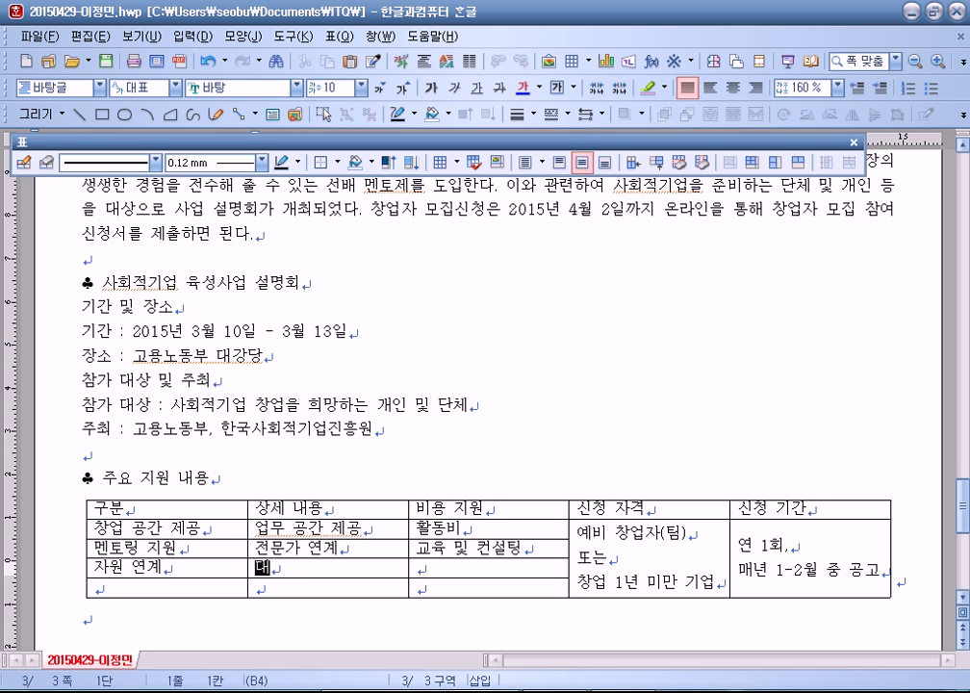
pyautogui.write('내외')
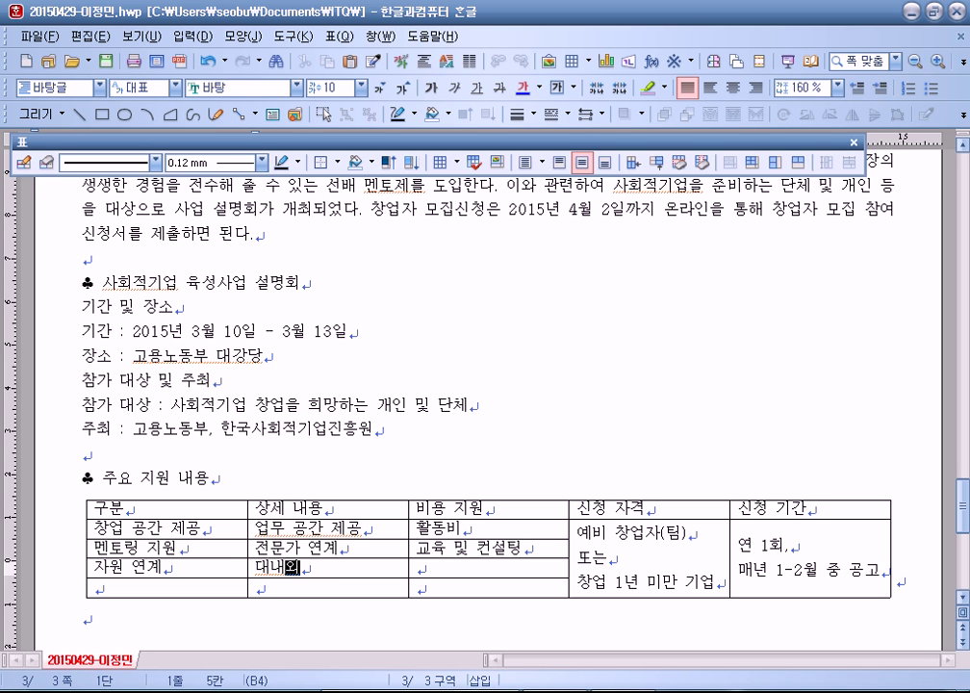
pyautogui.write(' 자우원 ㅎ')
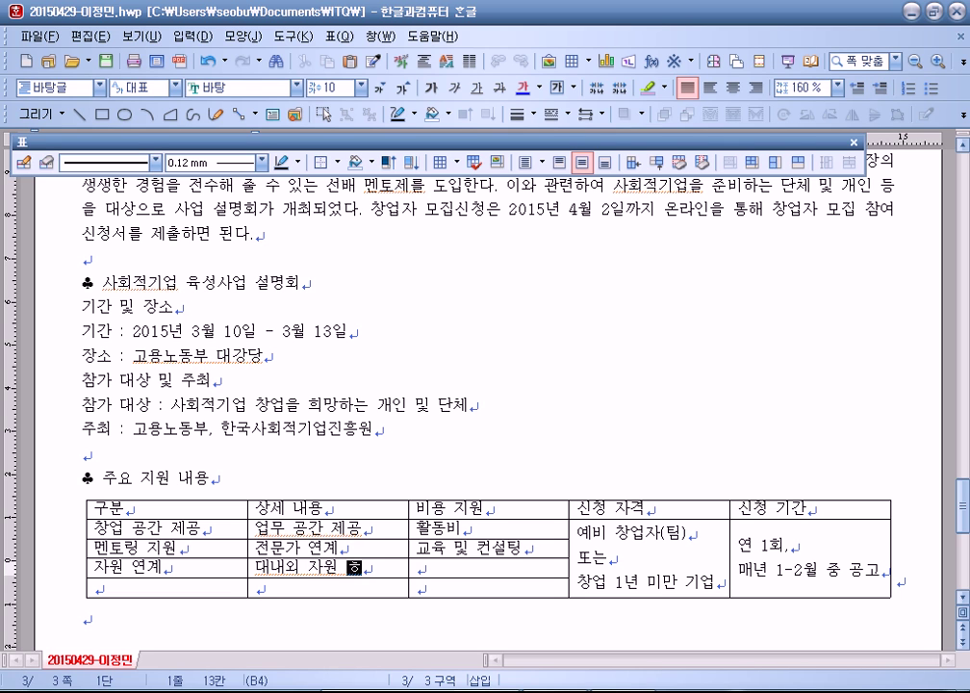
pyautogui.write('동')
pyautogui.press('Tab')
pyautogui.write('메토')
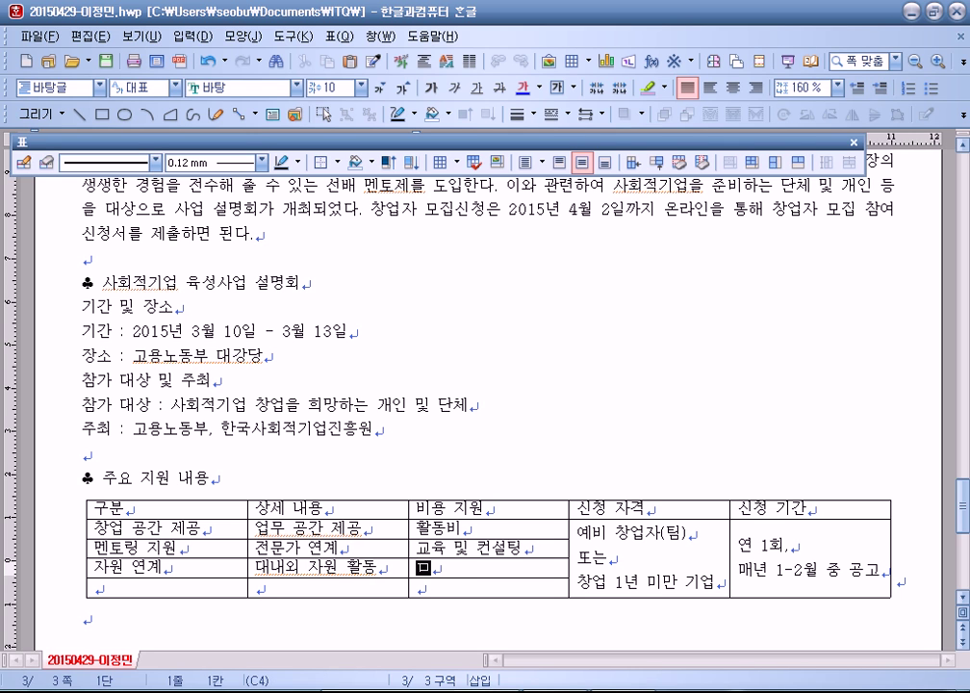
pyautogui.write('링비')
pyautogui.press('Home')
pyautogui.write('ㅁㅔㄴ')
pyautogui.press('Delete')
pyautogui.press('Down')
# Step: Fill the last row with 후속 관리, 지속적 성장 지원, 사업화 개발비 and exit the table
pyautogui.press('Left')
pyautogui.press('Left')
pyautogui.write('후속 관리')
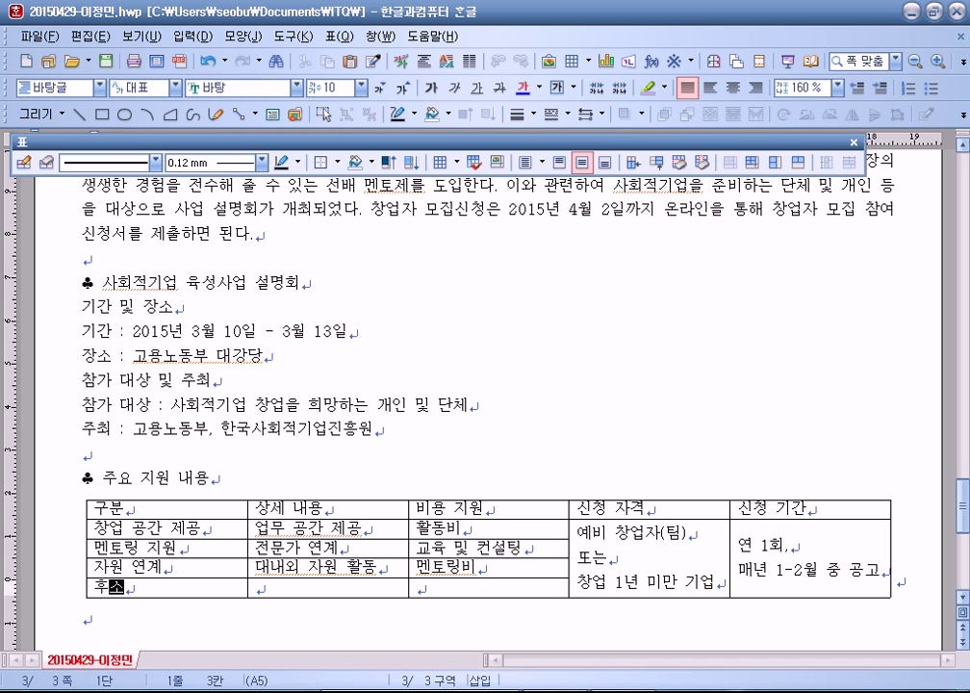
pyautogui.press('Tab')
pyautogui.write('지')
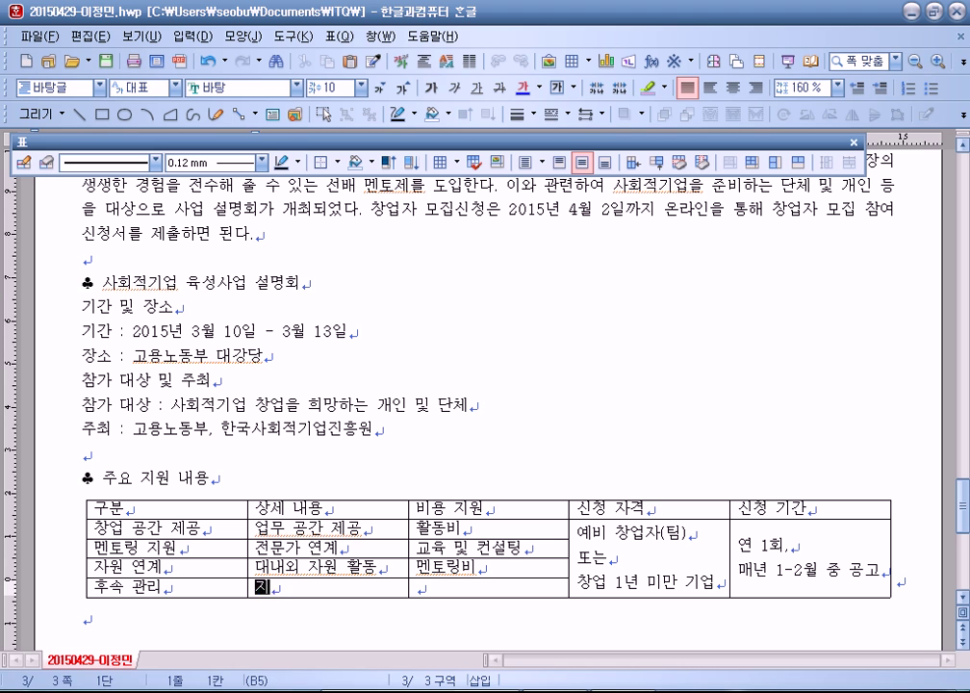
pyautogui.write('속적 성자ㅇ 지원')
pyautogui.press('Tab')
pyautogui.write('사회')
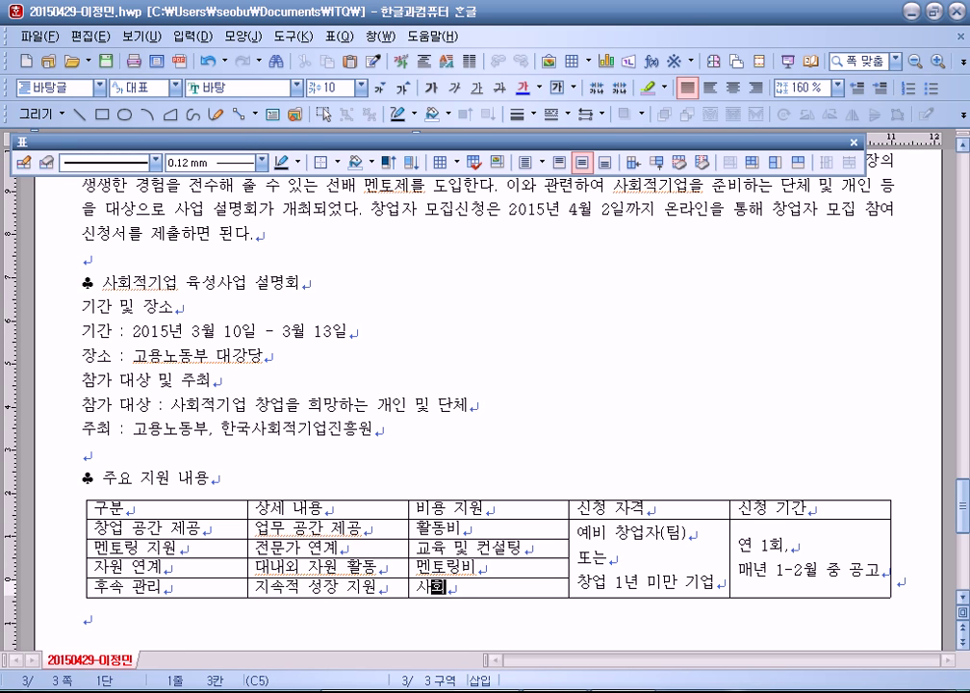
pyautogui.press('BackSpace')
pyautogui.press('BackSpace')
pyautogui.press('BackSpace')
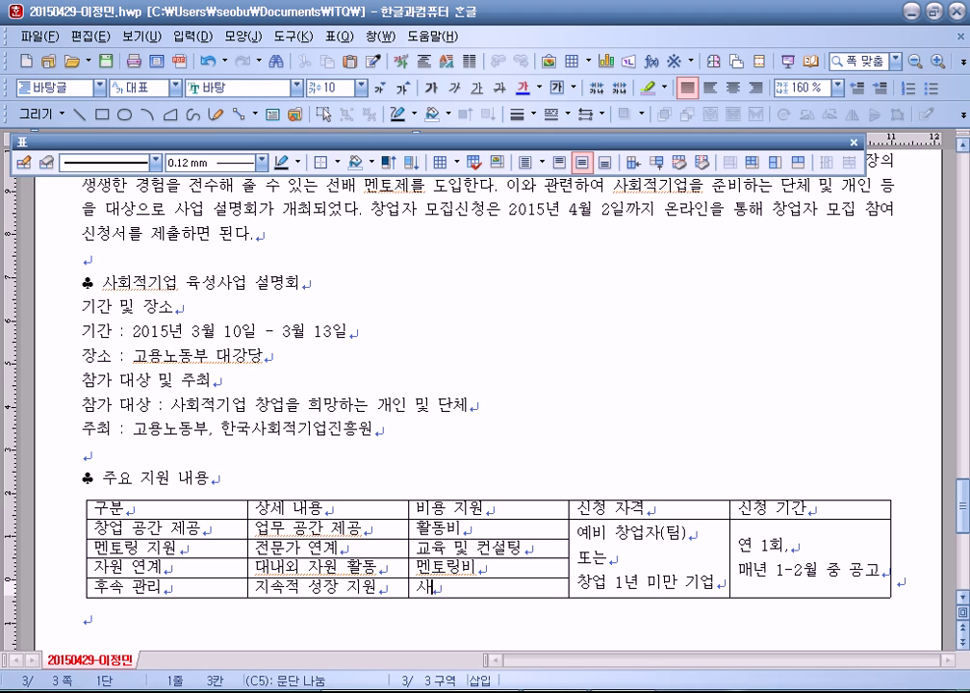
pyautogui.write('tk')
pyautogui.press('BackSpace')
pyautogui.write('사업화')
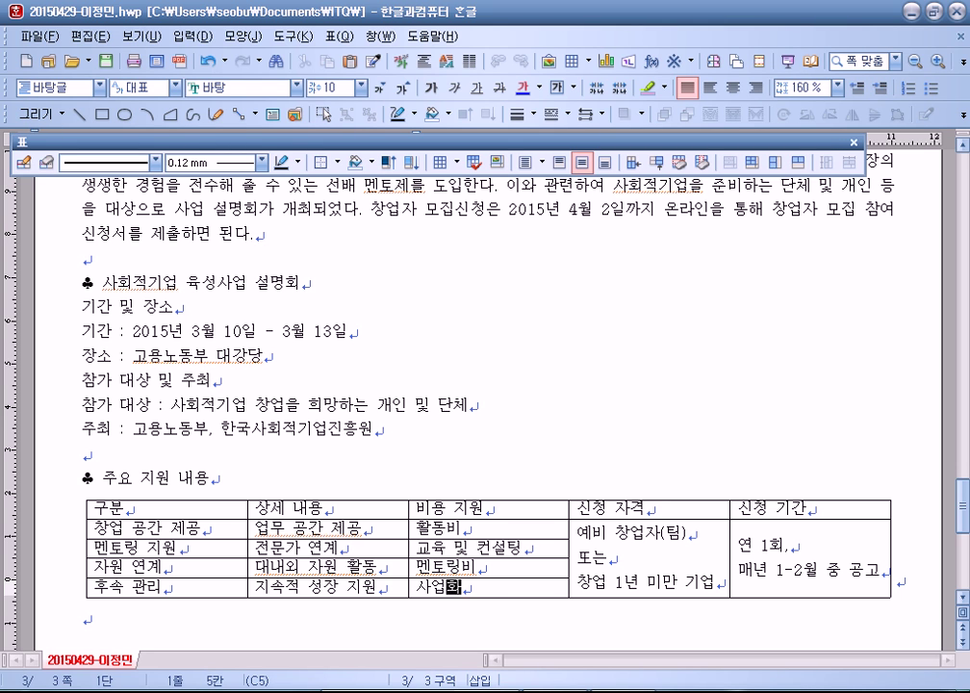
pyautogui.write(' 개발비')
pyautogui.hotkey('shift', 'Escape')
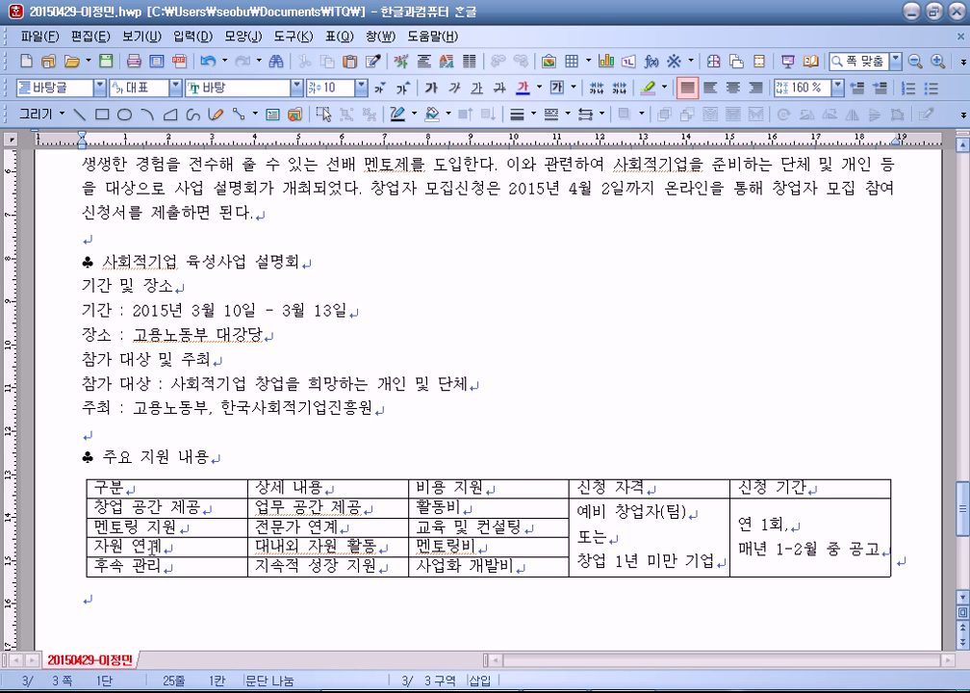
# Step: Below the table type the 2,000 - 4,000만 원 funding note, then '고용노동부' two lines lower
pyautogui.write('- 창업 빙')
pyautogui.write('용은 사업 ')
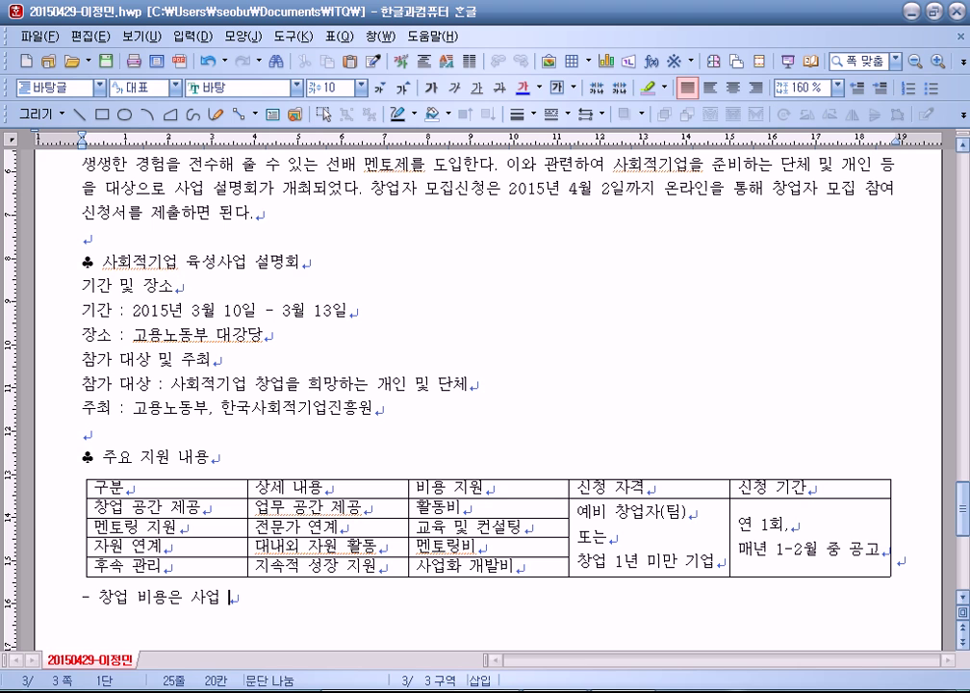
pyautogui.write('내용에 따라 ')
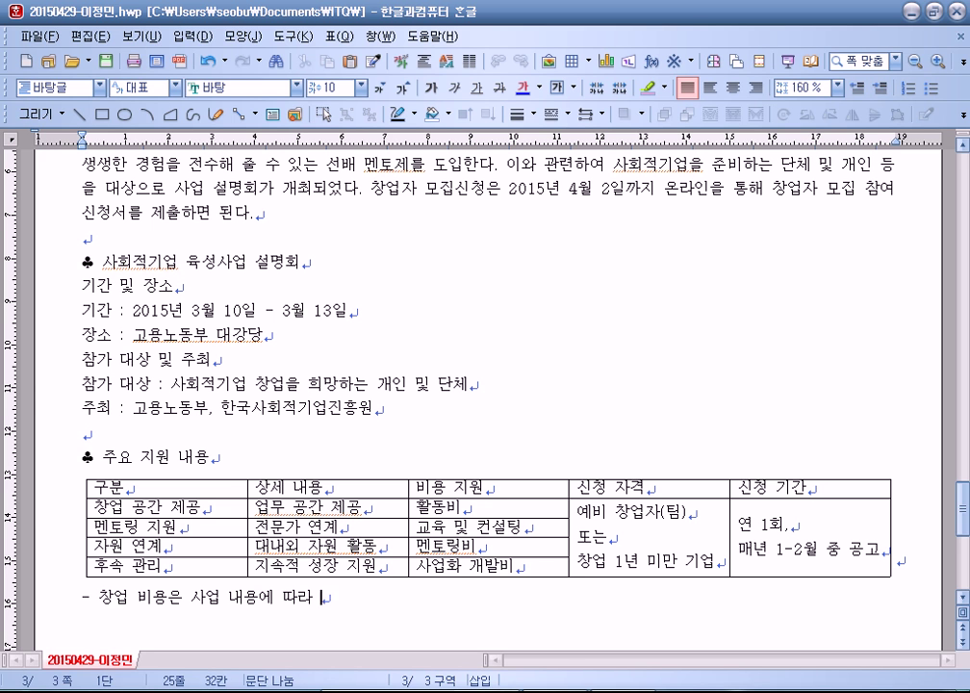
pyautogui.write('2.000 - 4,000만ㅇ')
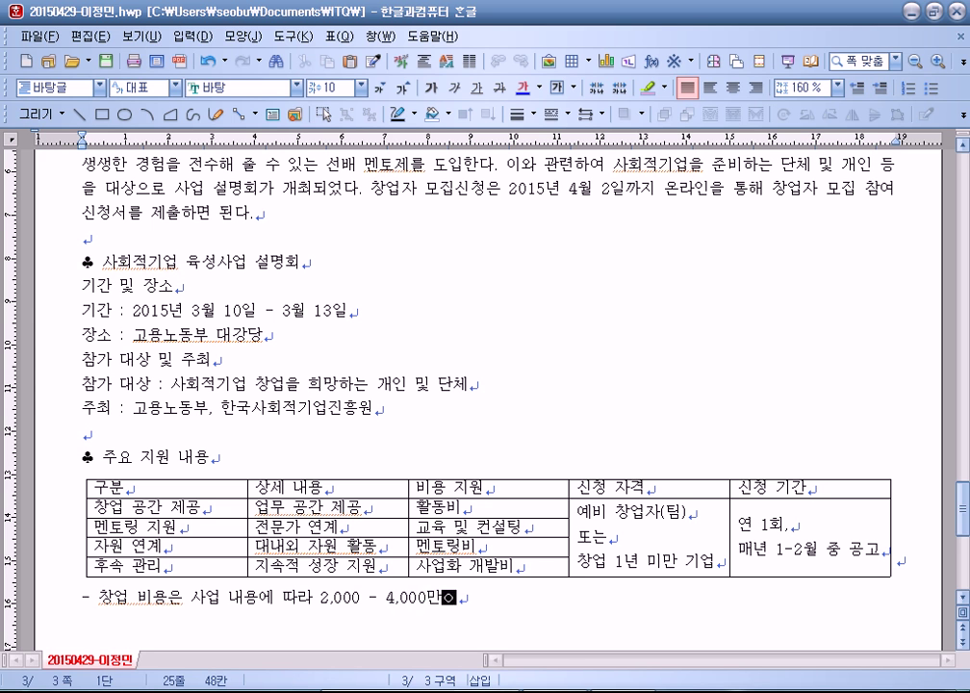
pyautogui.press('BackSpace')
pyautogui.write('원dmnl')
pyautogui.press('BackSpace')
pyautogui.press('BackSpace')
pyautogui.press('BackSpace')
pyautogui.press('BackSpace')
pyautogui.write('을 ')
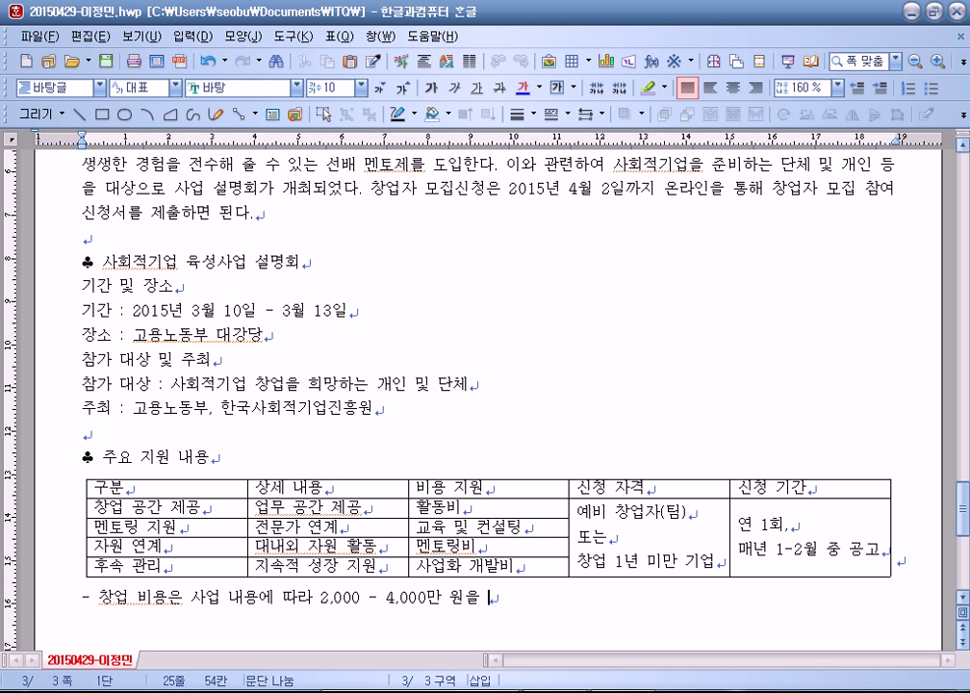
pyautogui.write('지원하기로 한다.')
pyautogui.press('Return')
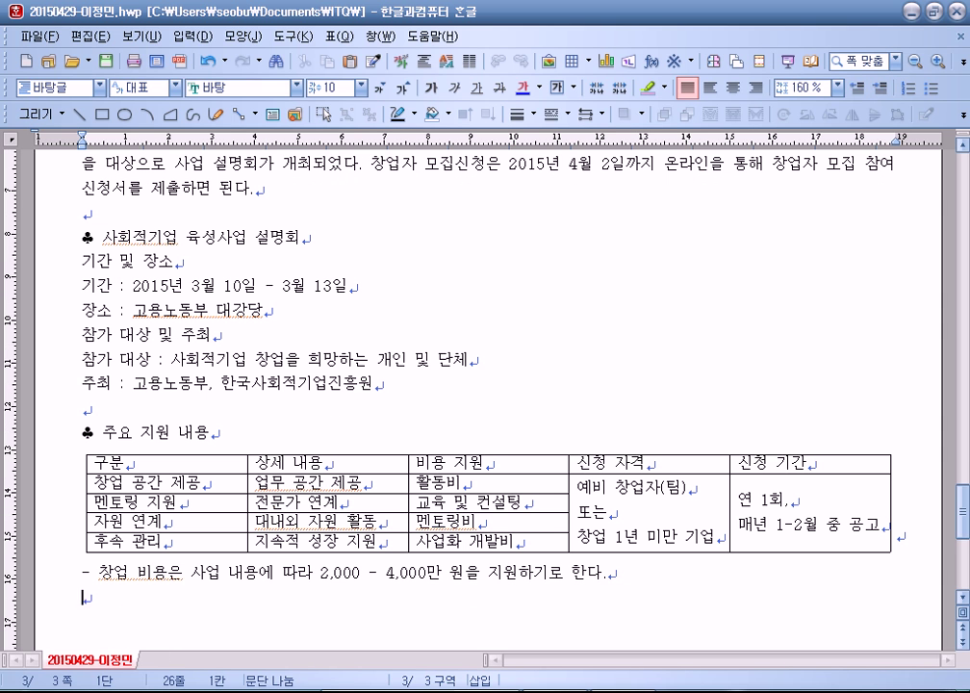
pyautogui.press('Return')
pyautogui.write('고ㅇ')
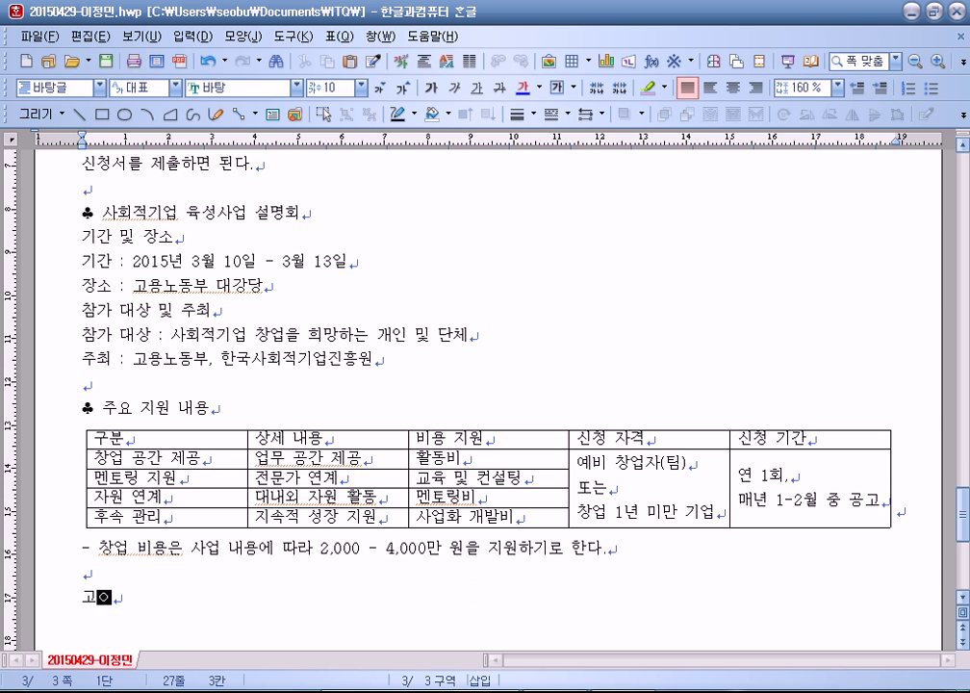
pyautogui.write('노동ㅂ')
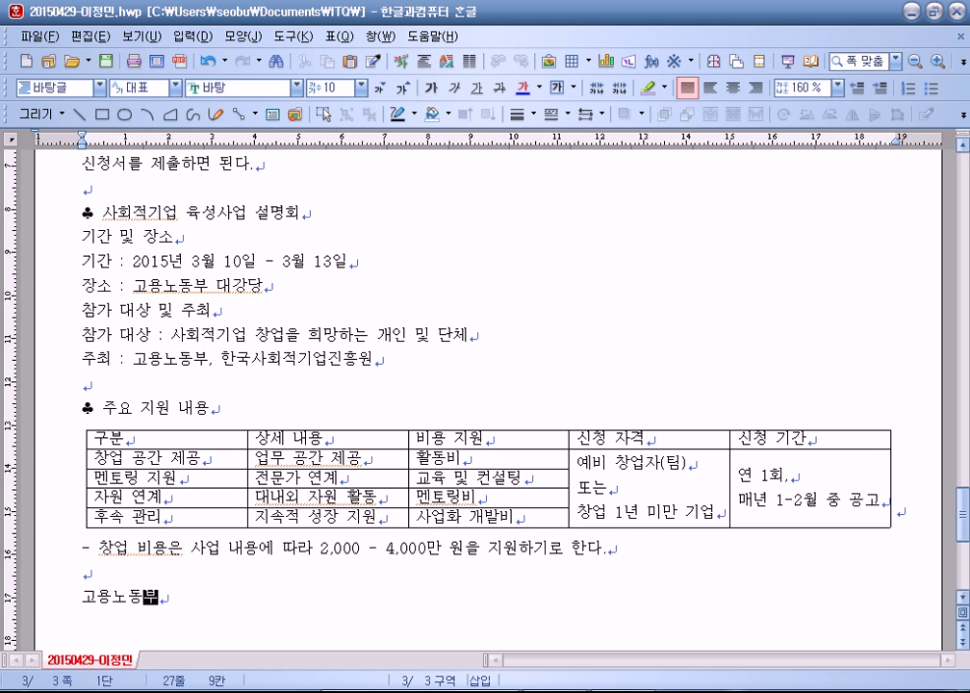
pyautogui.write('ㅜ')
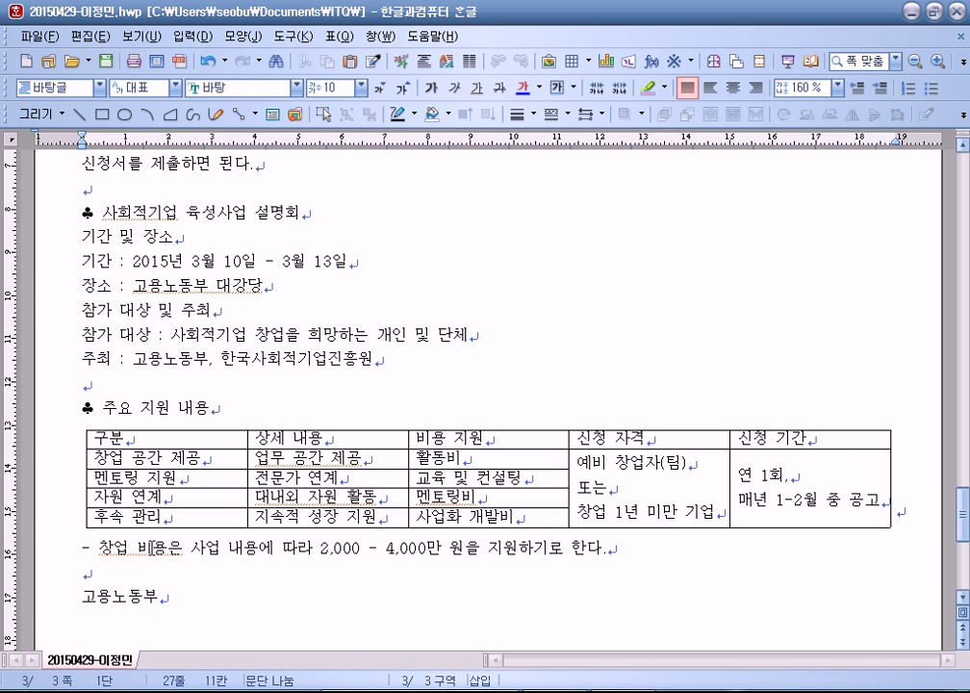
# Step: Create a both-pages header '일자리 창출', right-aligned in 돋움 at size 10
pyautogui.scroll(6, 206, 433)
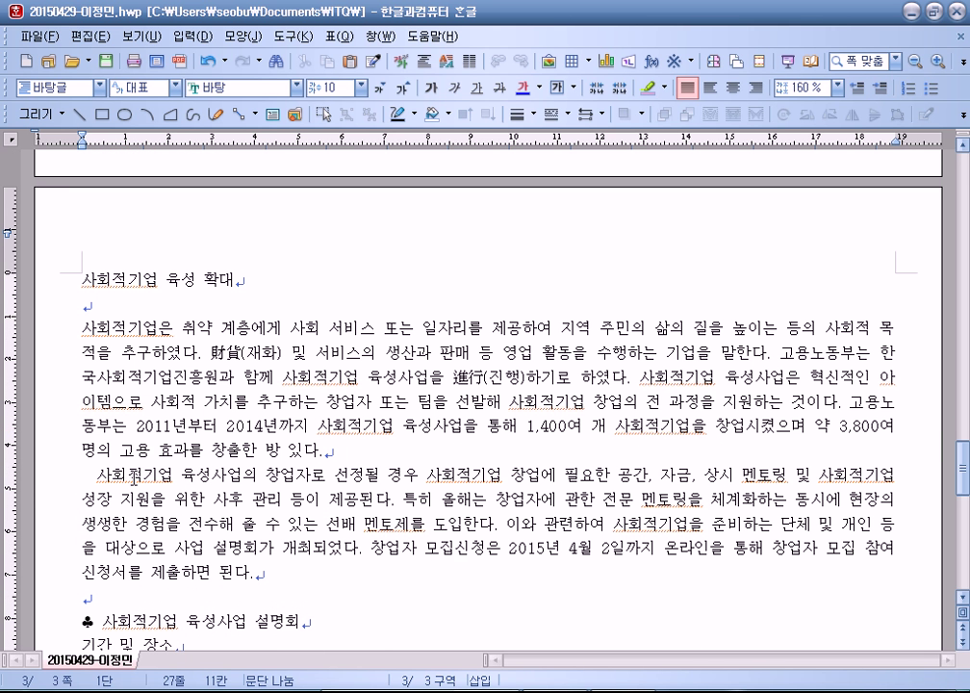
pyautogui.click(83, 280)
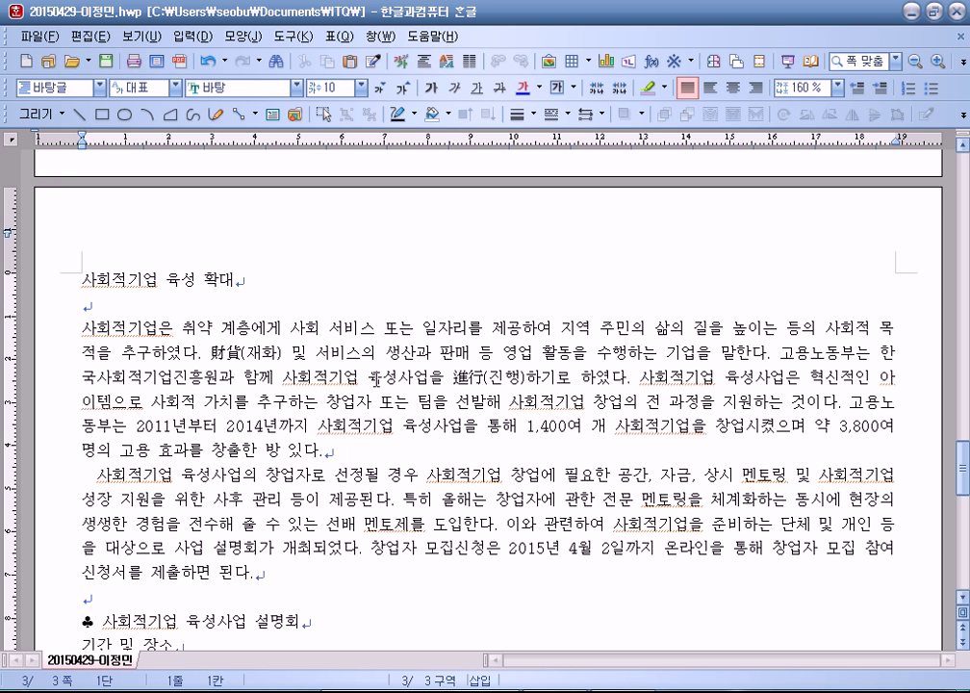
pyautogui.click(241, 36)
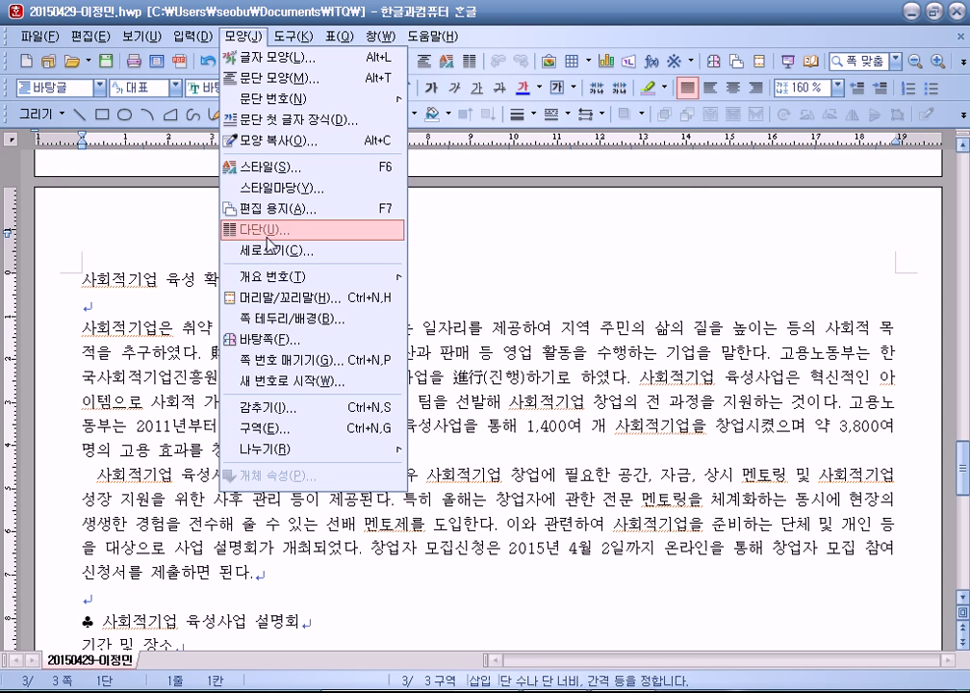
pyautogui.click(272, 298)
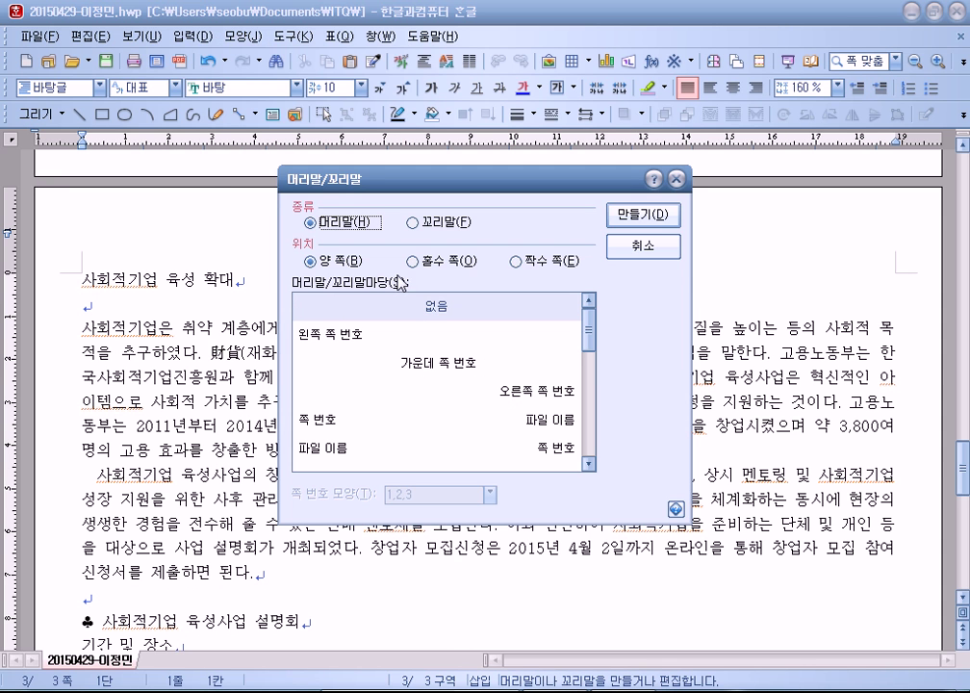
pyautogui.click(643, 214)
pyautogui.write('일자리 창출')
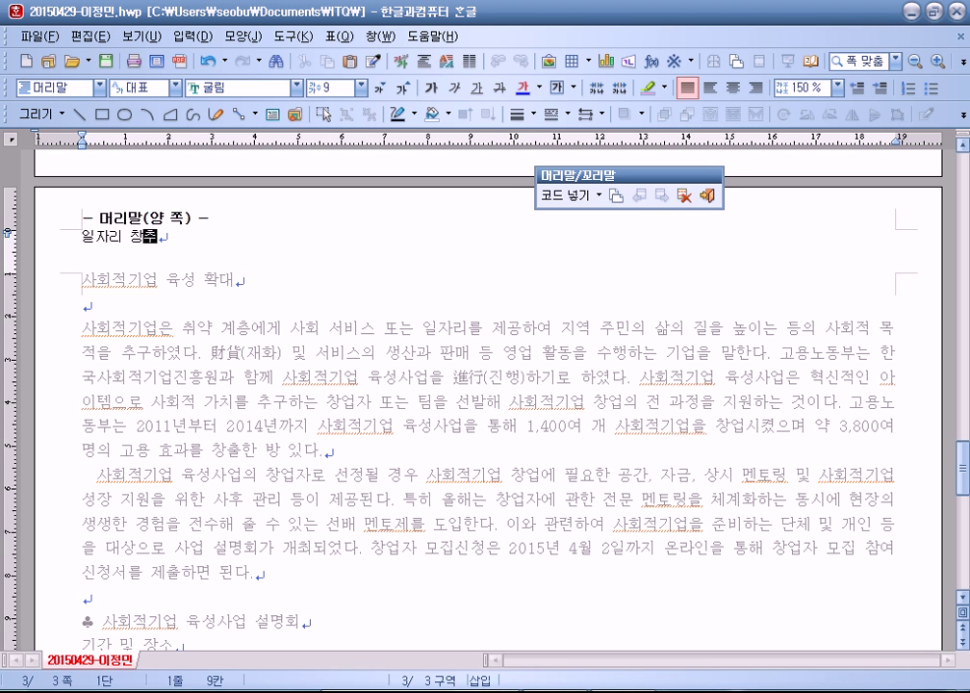
pyautogui.hotkey('shift', 'Home')
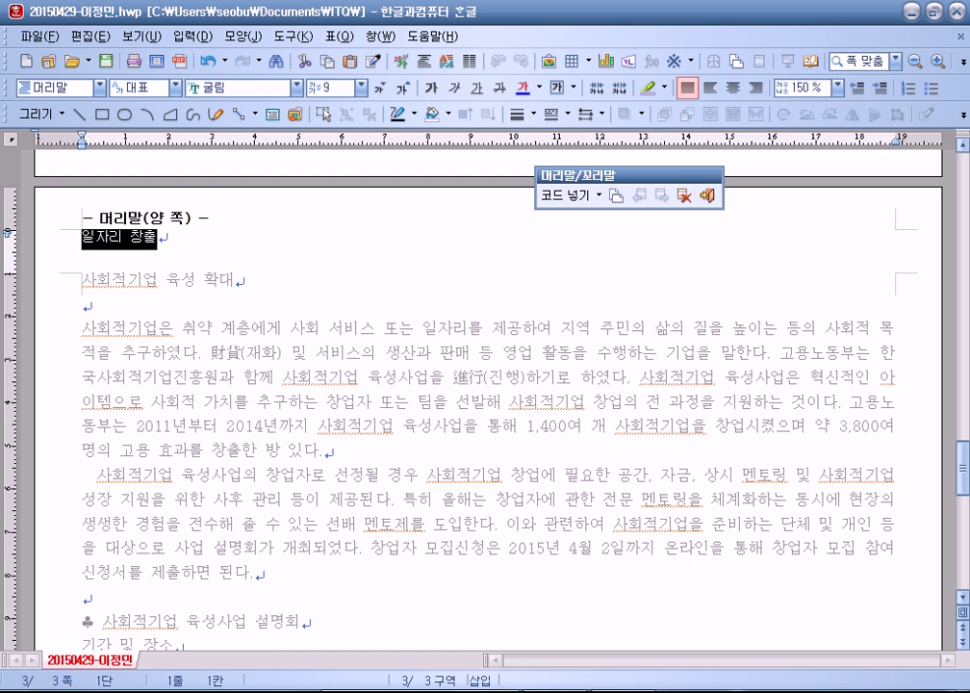
pyautogui.click(756, 87)
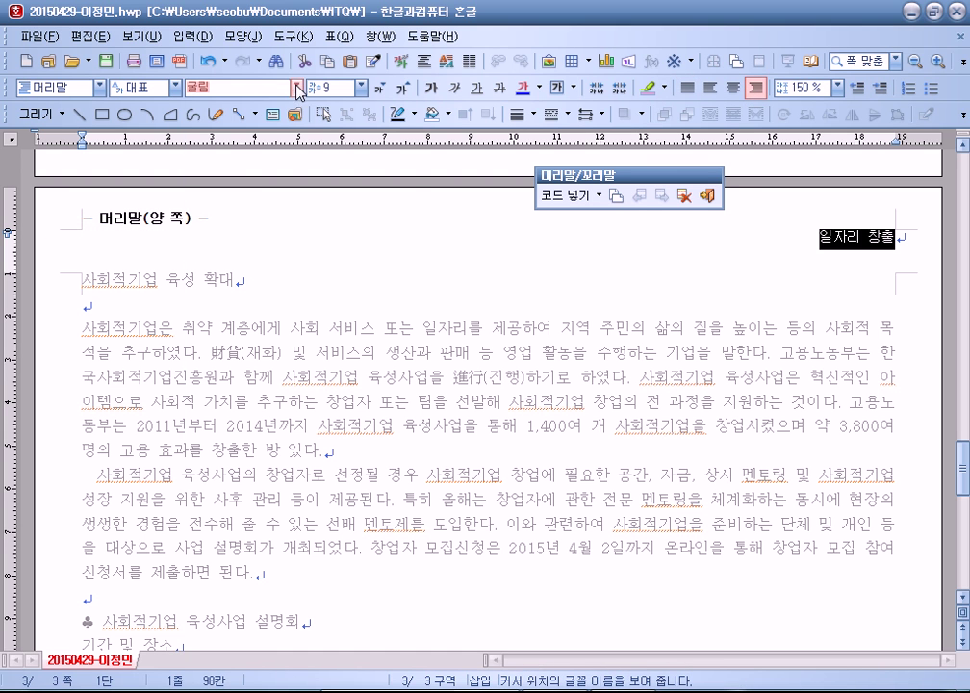
pyautogui.click(236, 85)
pyautogui.click(217, 247)
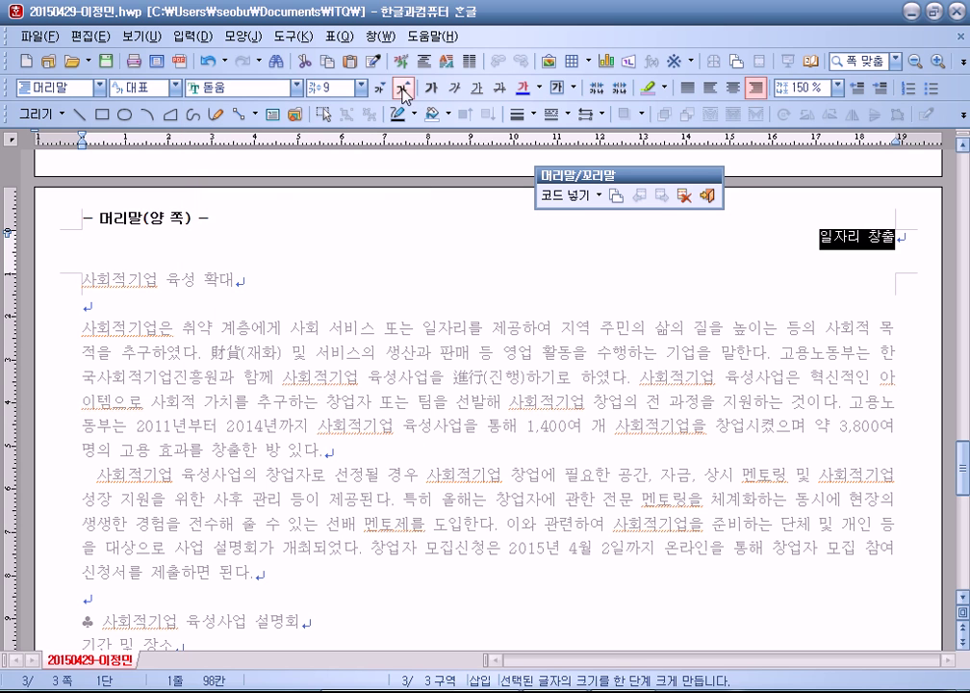
pyautogui.click(402, 88)
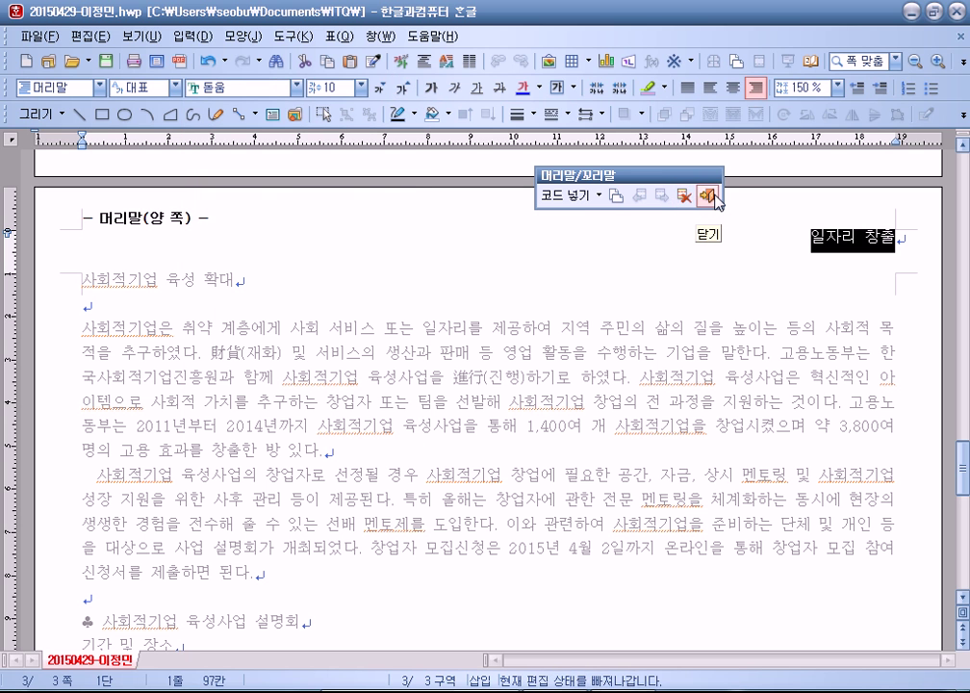
pyautogui.click(706, 195)
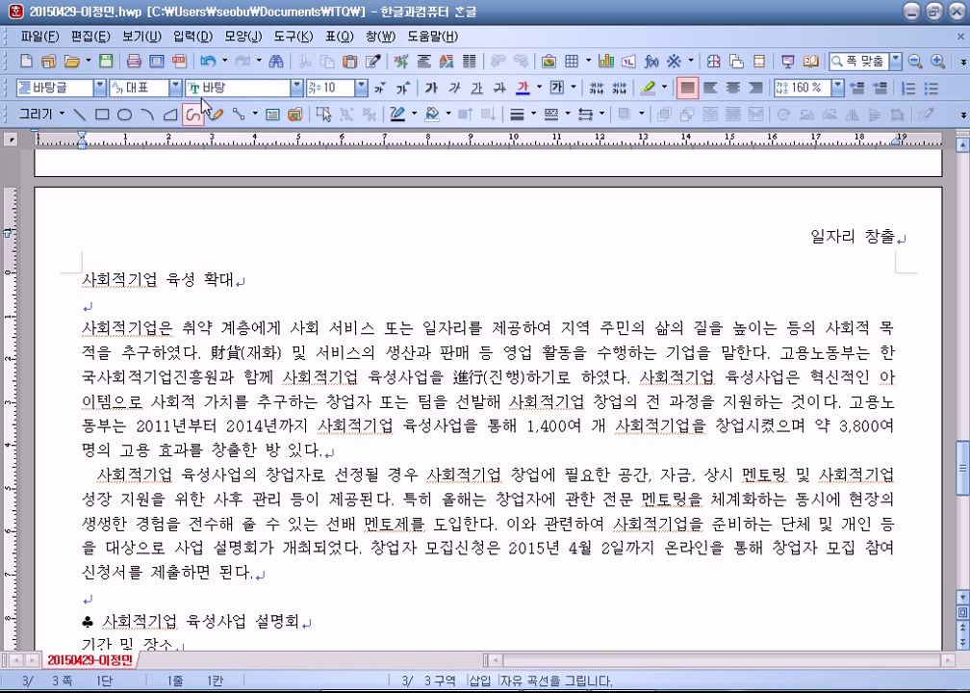
# Step: Insert a bookmark at the start of the 사회적기업 육성 확대 title, then select the title line
pyautogui.click(190, 36)
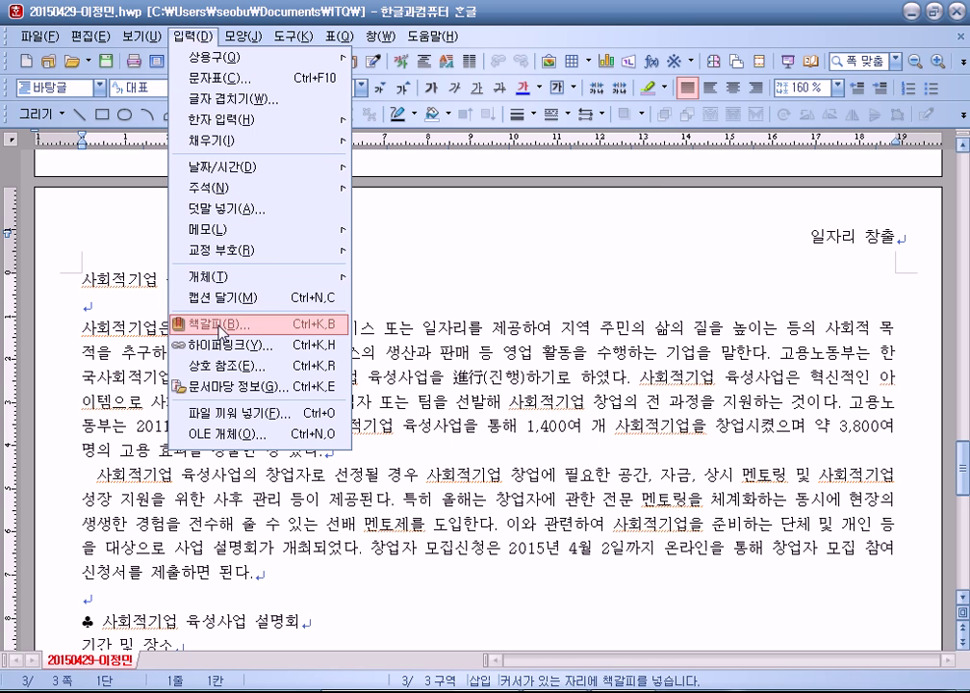
pyautogui.click(223, 324)
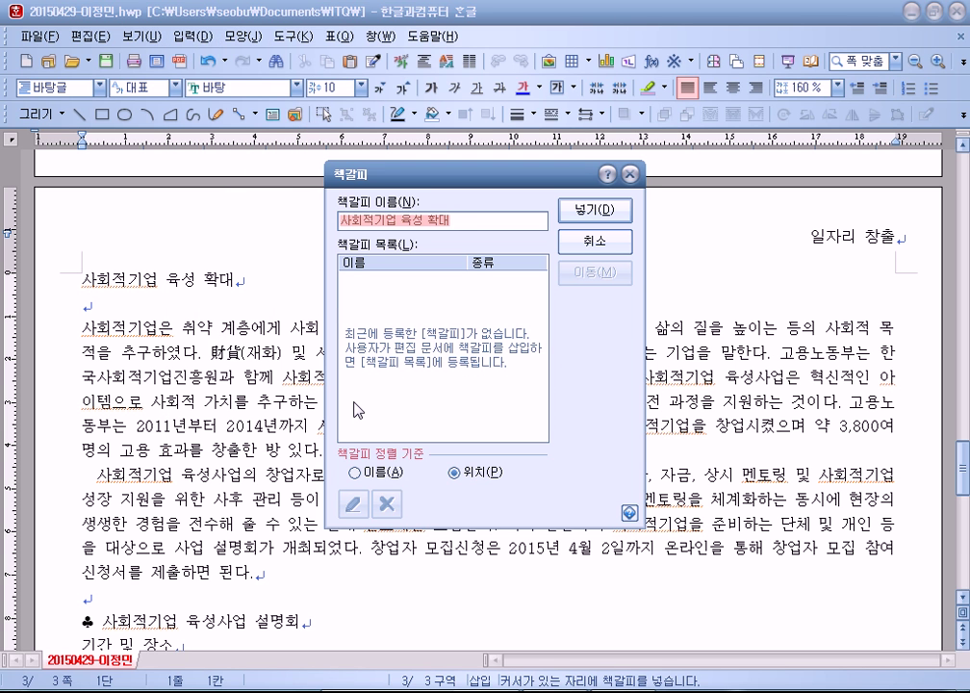
pyautogui.write('ㄱ')
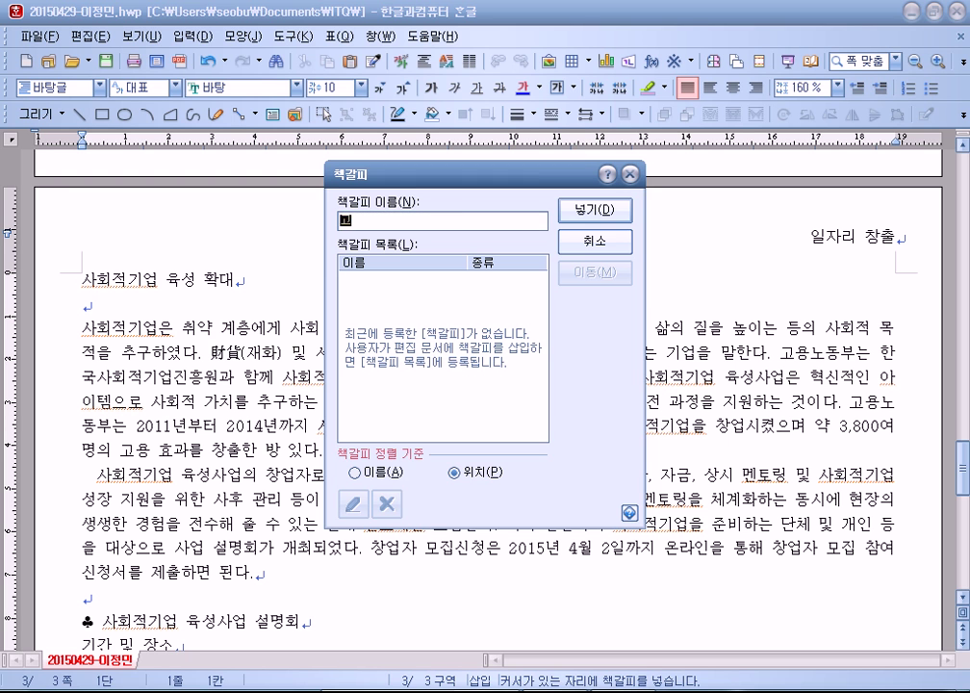
pyautogui.press('Return')
pyautogui.moveTo(234, 279); pyautogui.dragTo(81, 279)
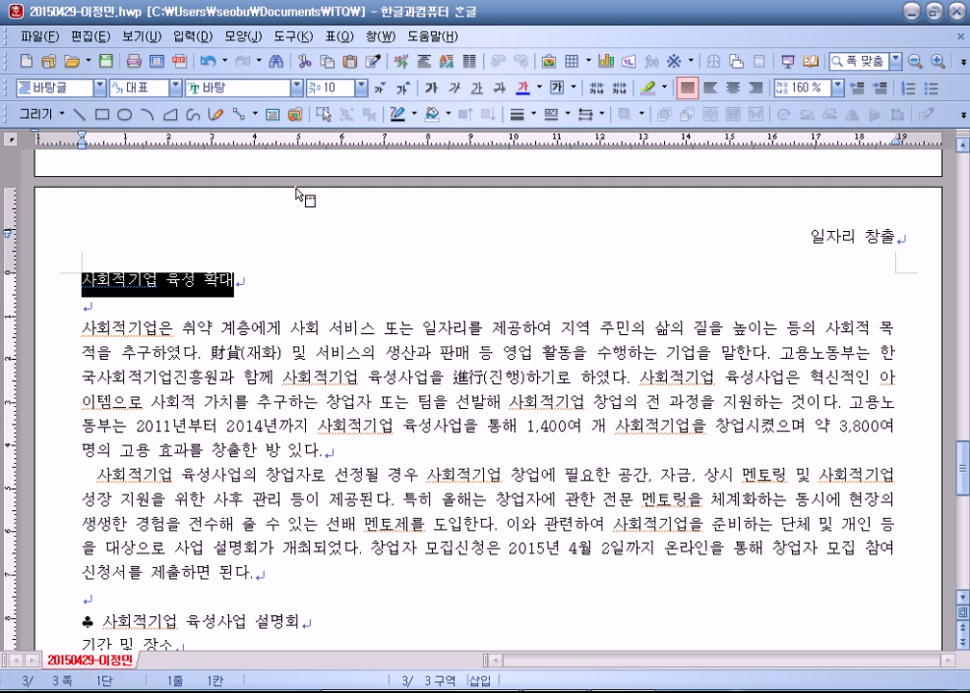
# Step: Format the title 사회적기업 육성 확대 in 돋움, size 18, centred
pyautogui.click(296, 87)
pyautogui.click(237, 164)
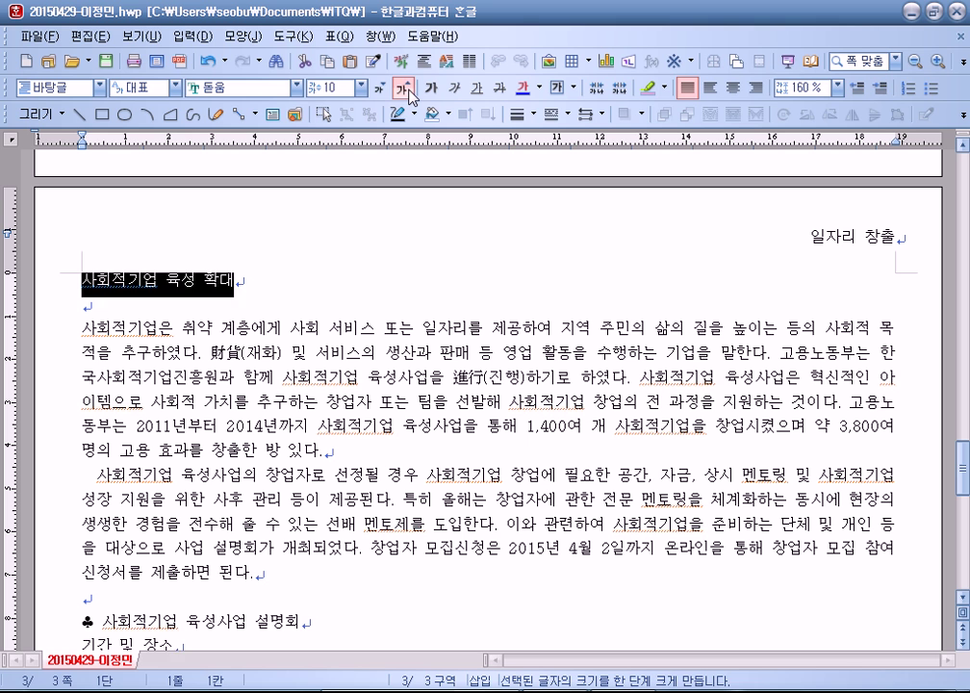
pyautogui.click(406, 89)
pyautogui.click(406, 90)
pyautogui.click(405, 89)
pyautogui.click(405, 89)
pyautogui.click(405, 90)
pyautogui.click(405, 90)
pyautogui.click(405, 90)
pyautogui.click(407, 89)
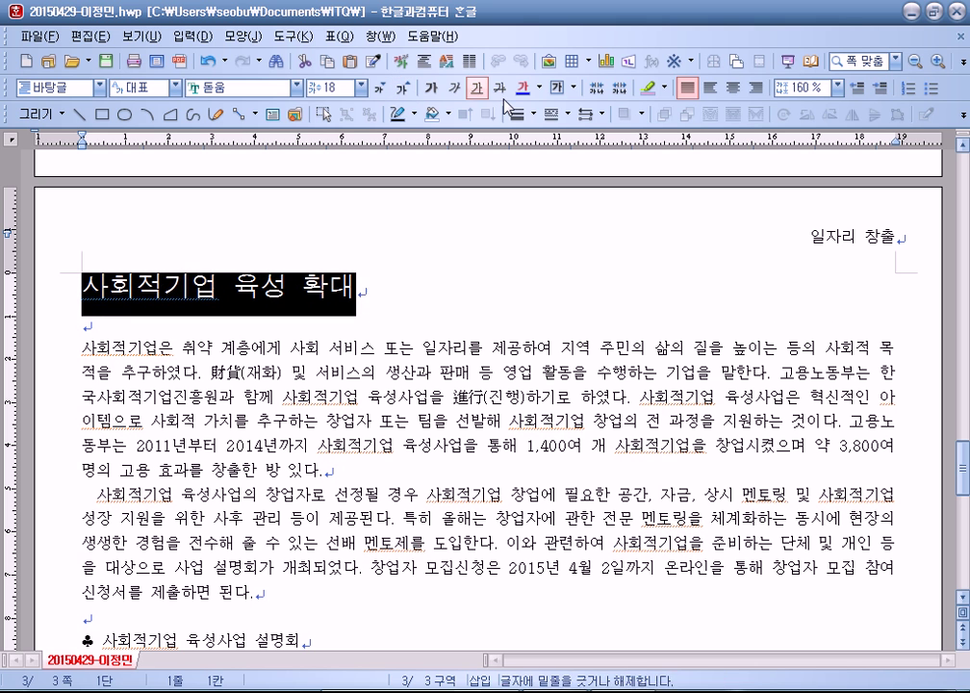
pyautogui.click(734, 88)
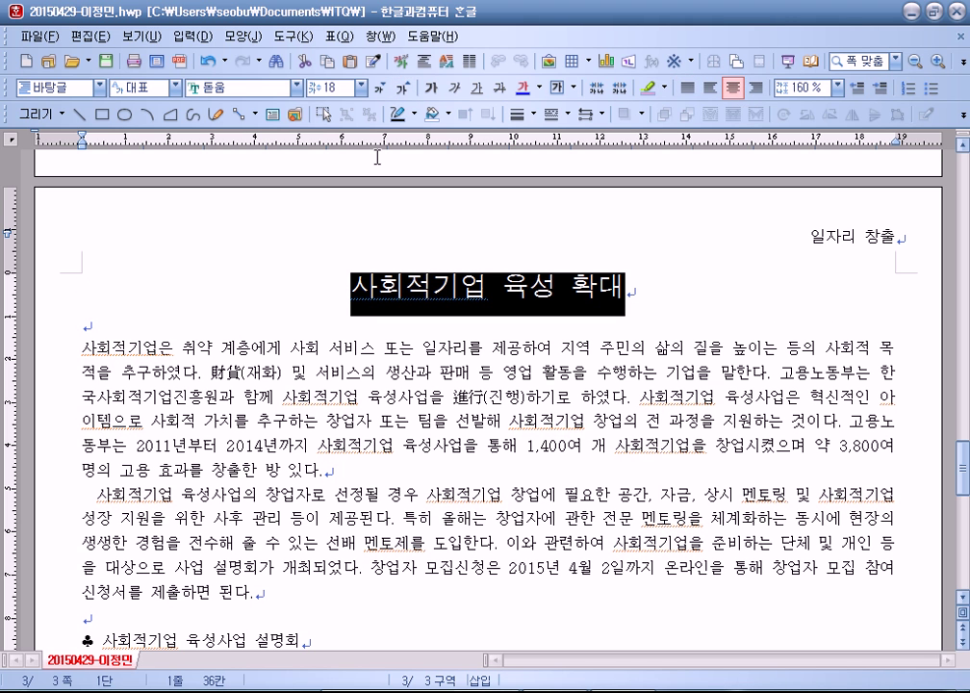
# Step: Add the ruby text '함께 나누고 성장하기' above the title
pyautogui.click(191, 35)
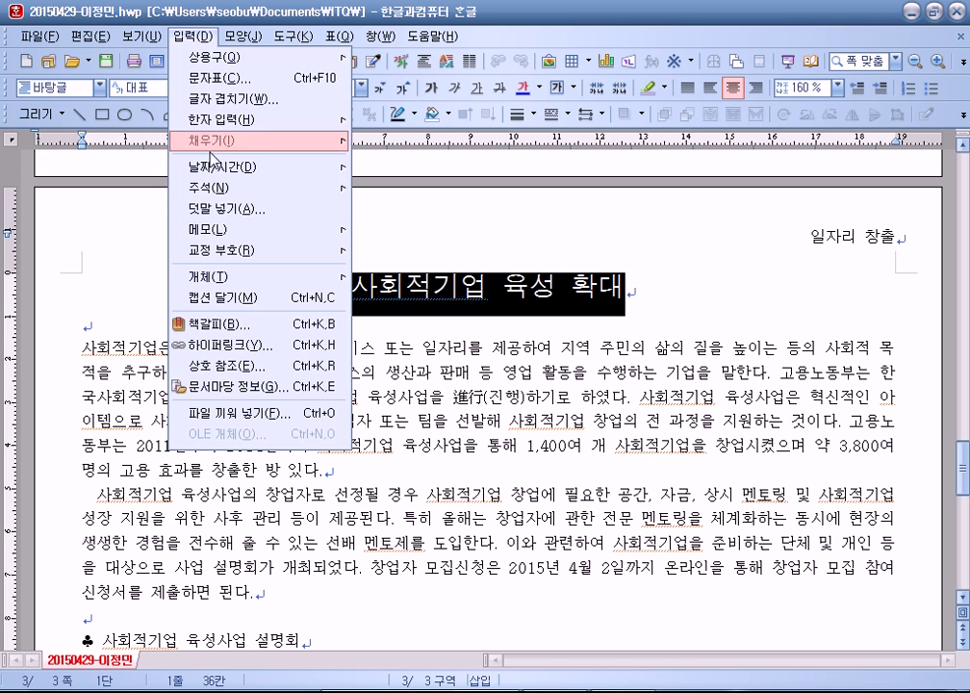
pyautogui.click(213, 210)
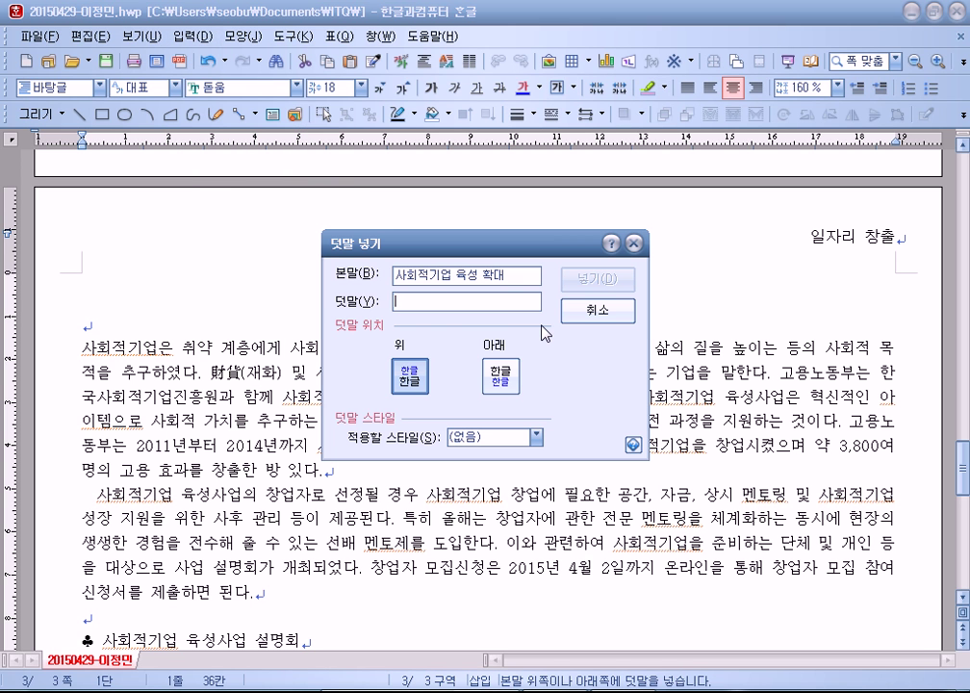
pyautogui.write('함ㄲㅔ 나누')
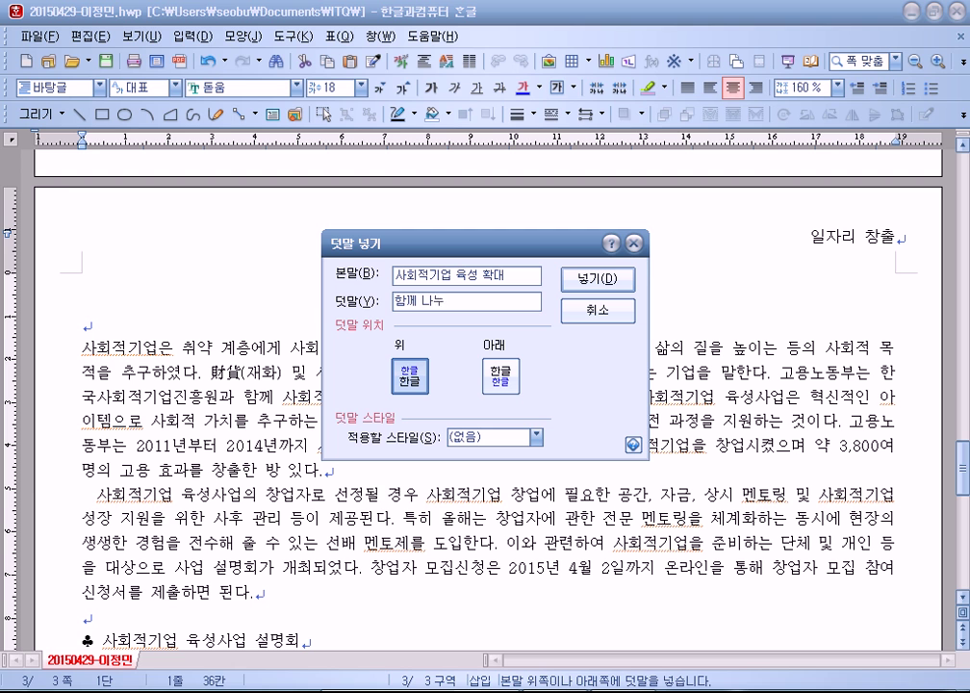
pyautogui.write('고 성장합')
pyautogui.write('성ㅈ')
pyautogui.write('ㅔ')
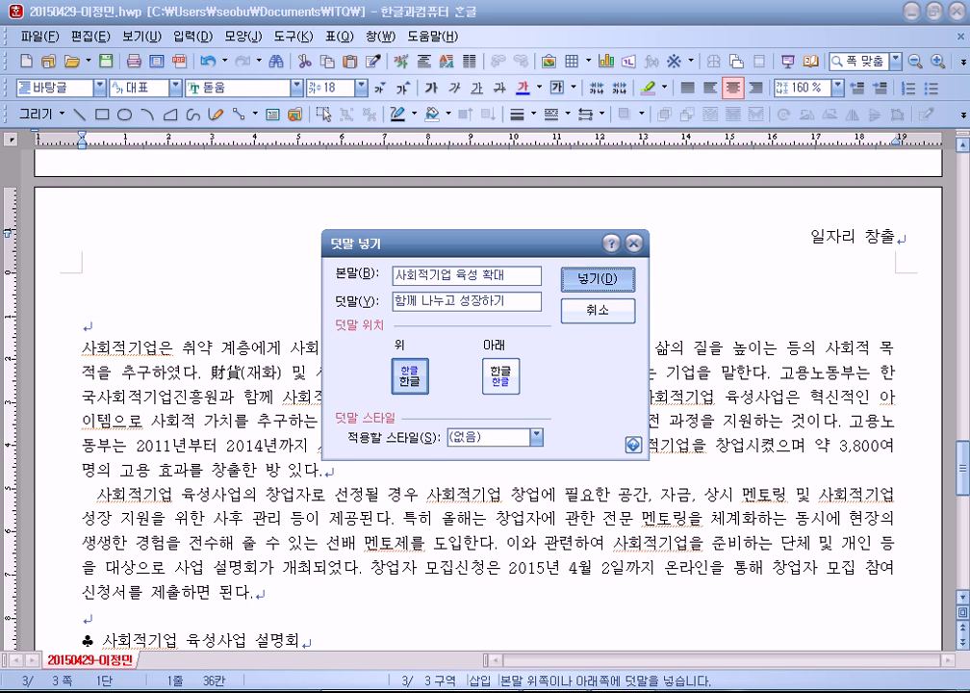
pyautogui.press('Return')
# Step: Reopen the title's 덧말 to verify it, cancelling a duplicate 덧말 insertion
pyautogui.click(460, 281)
pyautogui.doubleClick(486, 283)
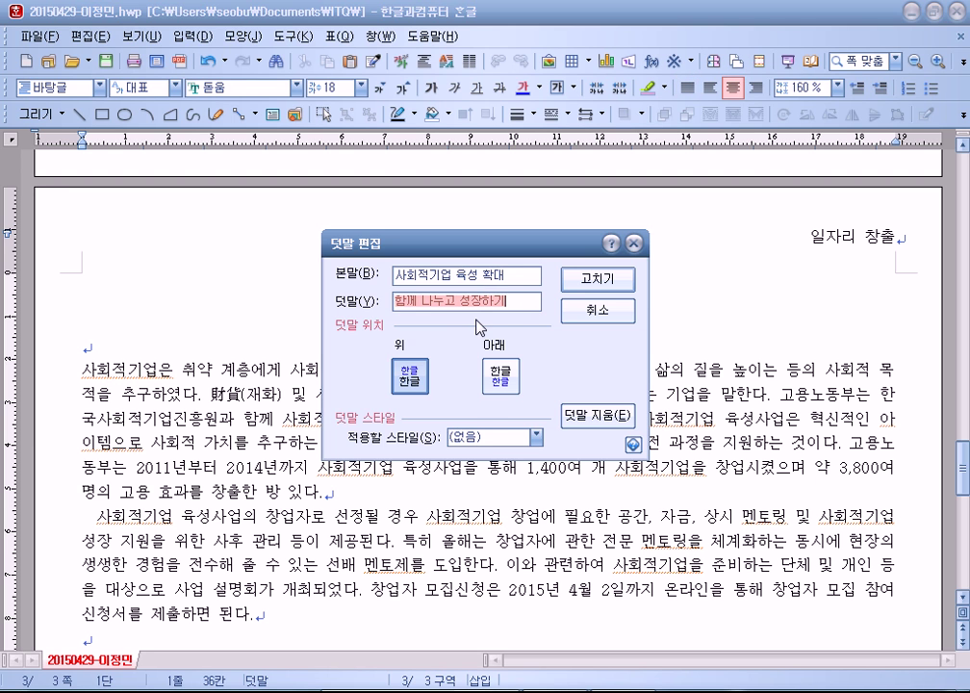
pyautogui.press('Escape')
pyautogui.hotkey('shift', 'End')
pyautogui.click(190, 37)
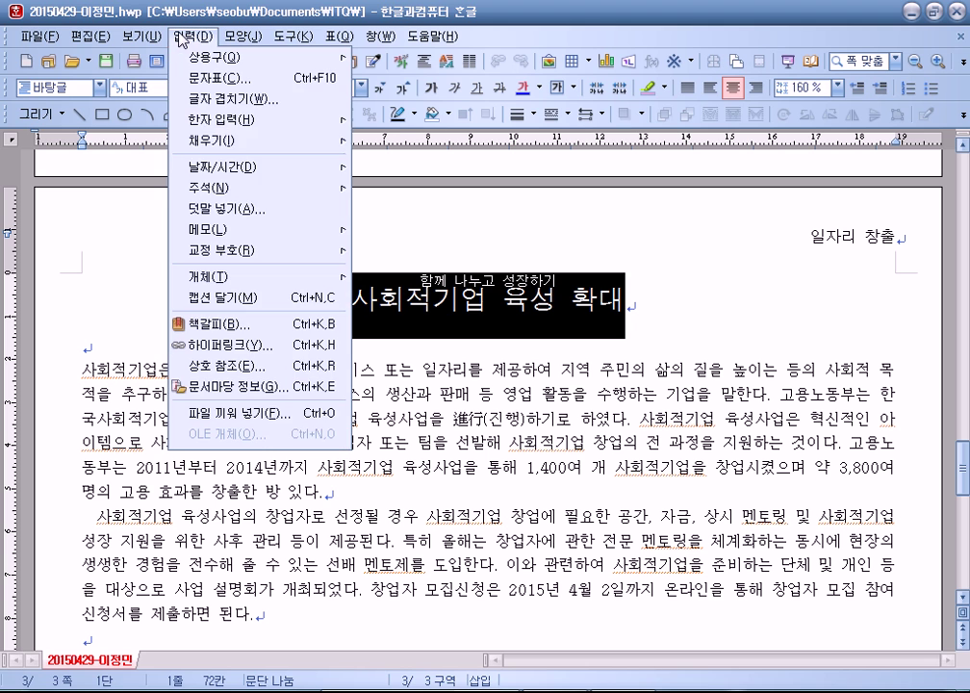
pyautogui.click(227, 209)
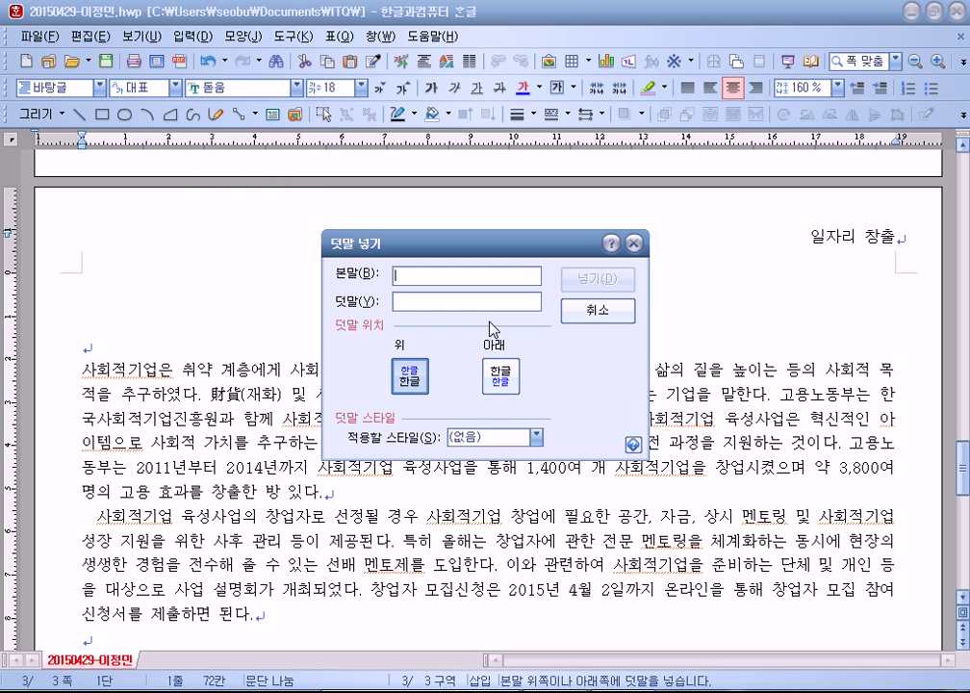
pyautogui.press('Escape')
pyautogui.doubleClick(506, 296)
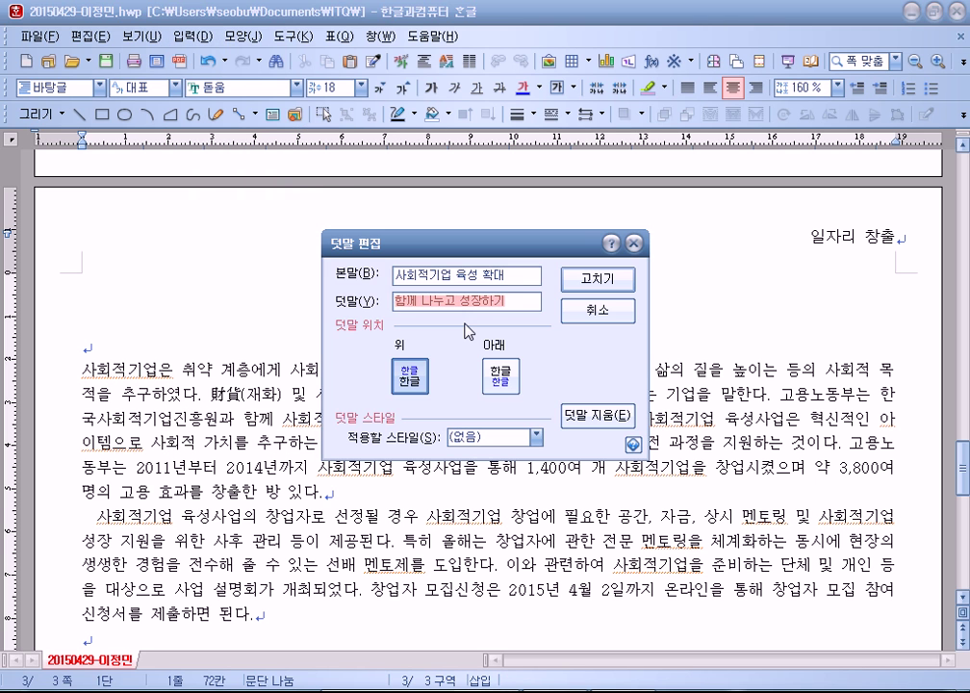
pyautogui.press('Return')
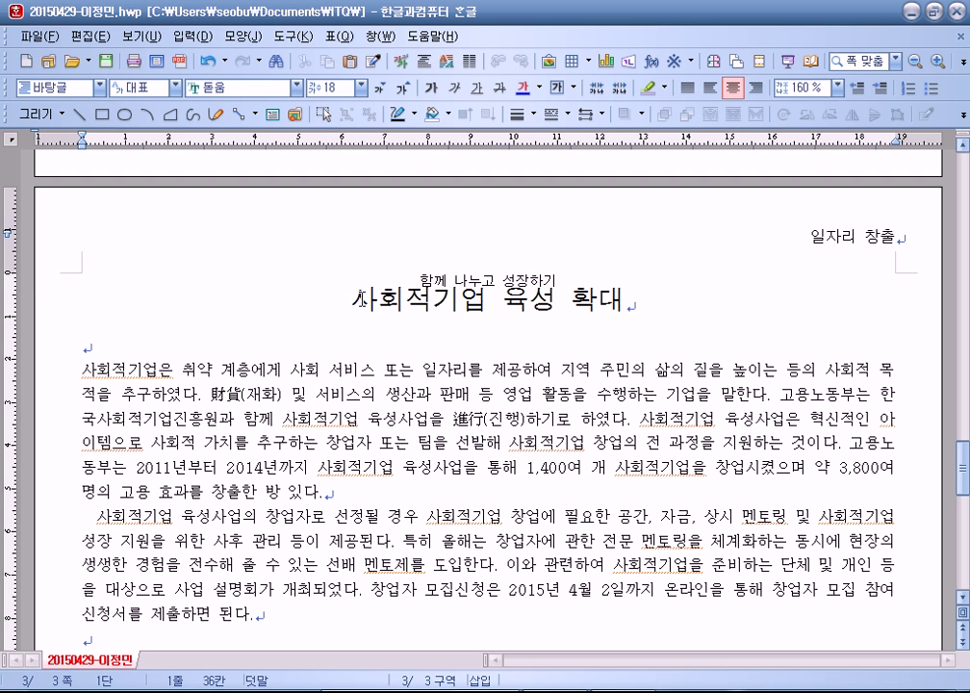
# Step: Correct '방 있다' to '바 있다' in the first body paragraph
pyautogui.moveTo(83, 369); pyautogui.dragTo(306, 503)
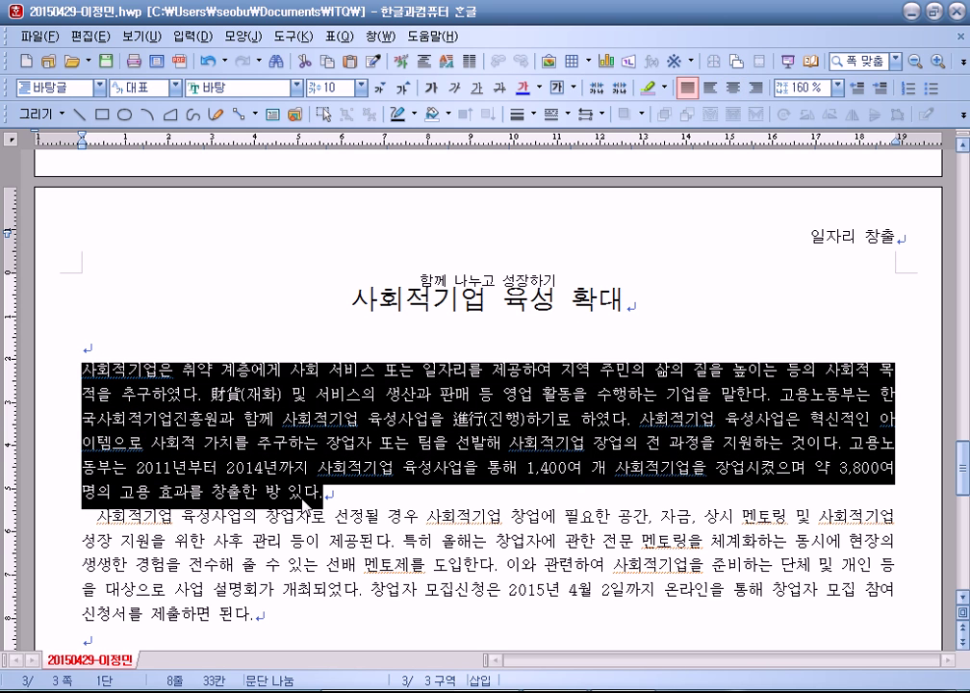
pyautogui.click(275, 494)
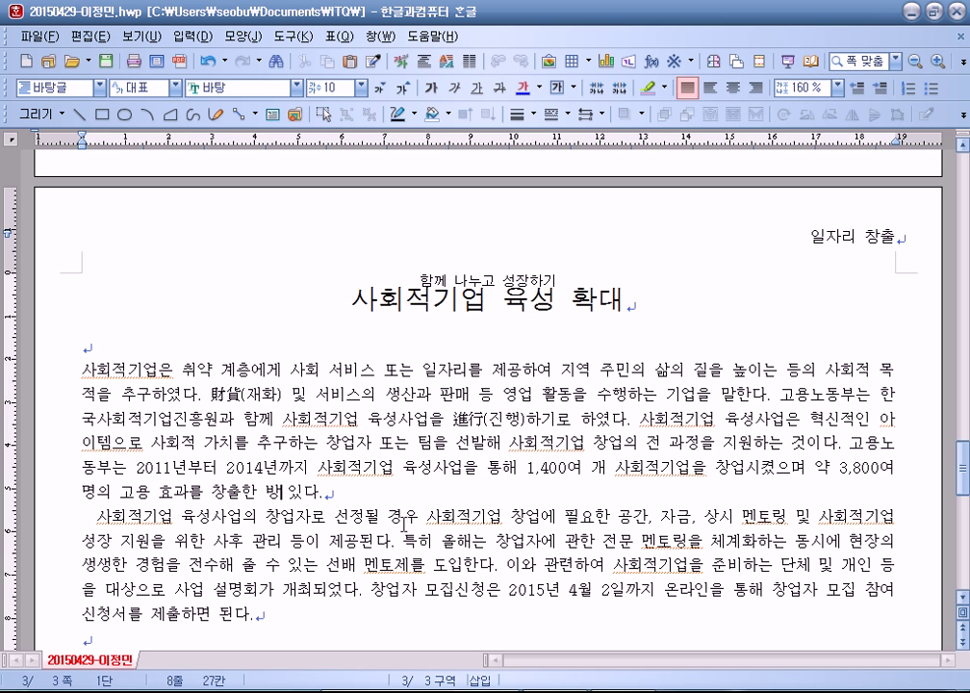
pyautogui.press('BackSpace')
pyautogui.write('바')
pyautogui.hotkey('shift', 'Up')
pyautogui.hotkey('shift', 'Up')
pyautogui.hotkey('shift', 'Up')
pyautogui.hotkey('shift', 'Up')
pyautogui.hotkey('shift', 'Up')
pyautogui.hotkey('shift', 'Home')
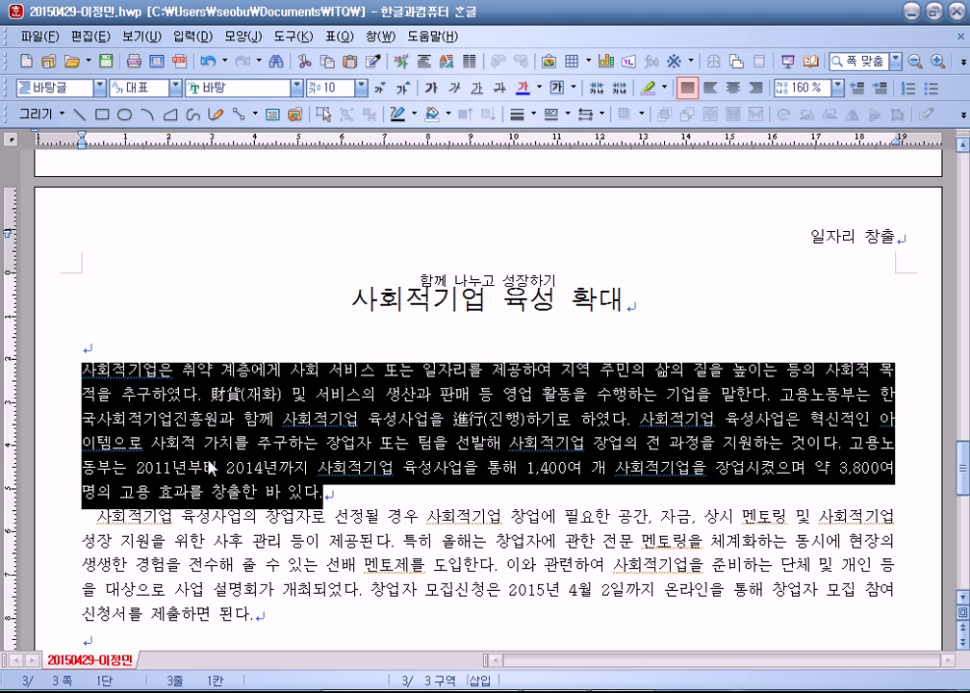
pyautogui.click(195, 368)
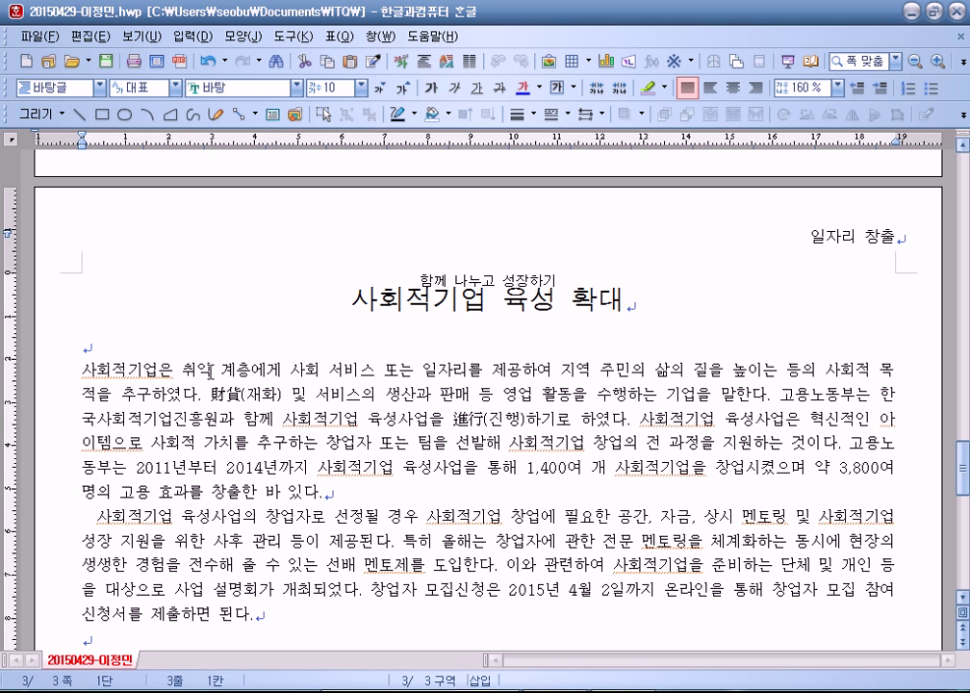
# Step: Try the drop cap settings on the first paragraph, backing out without applying
pyautogui.click(192, 36)
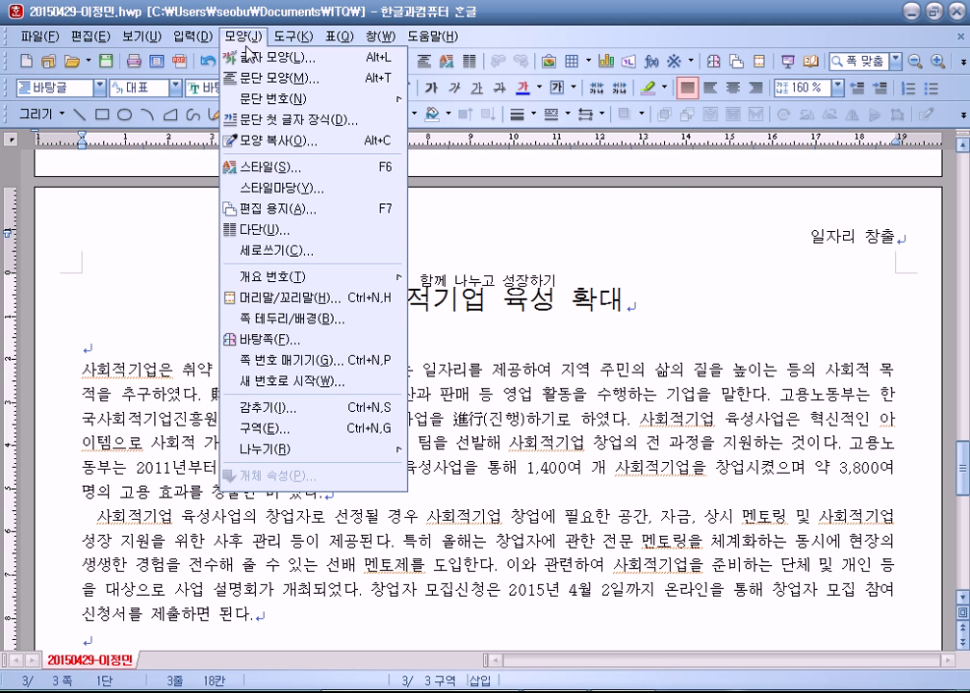
pyautogui.click(277, 120)
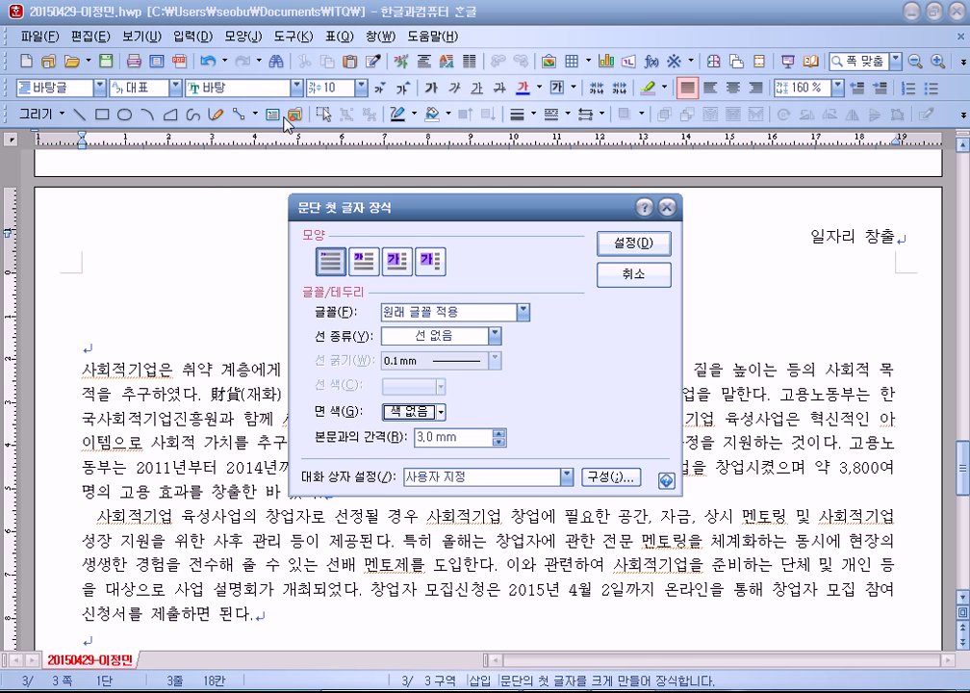
pyautogui.doubleClick(364, 261)
pyautogui.hotkey('shift', 'Right')
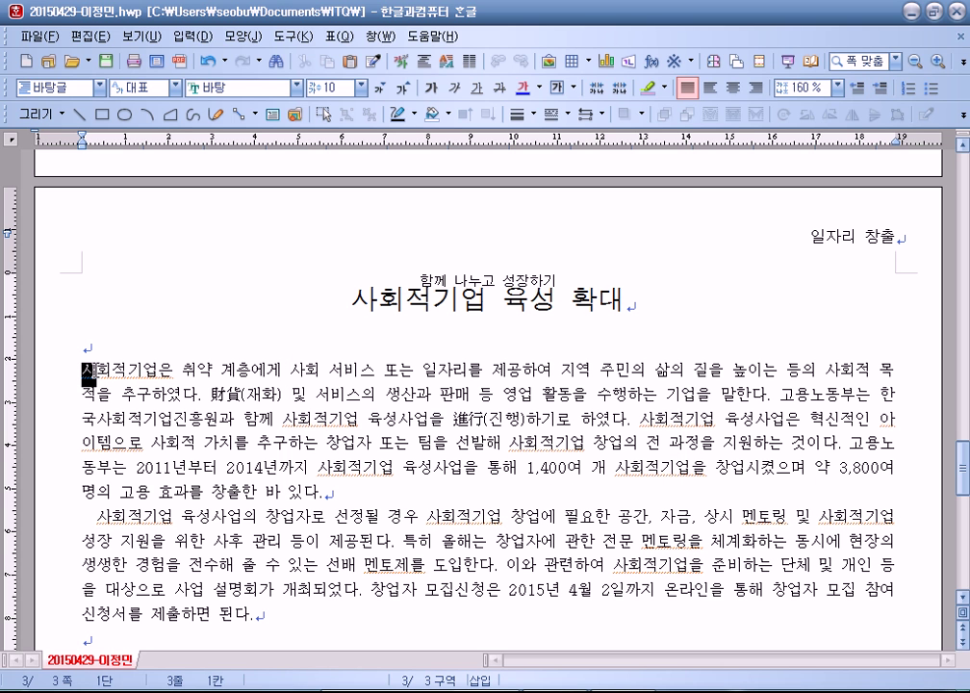
pyautogui.click(240, 36)
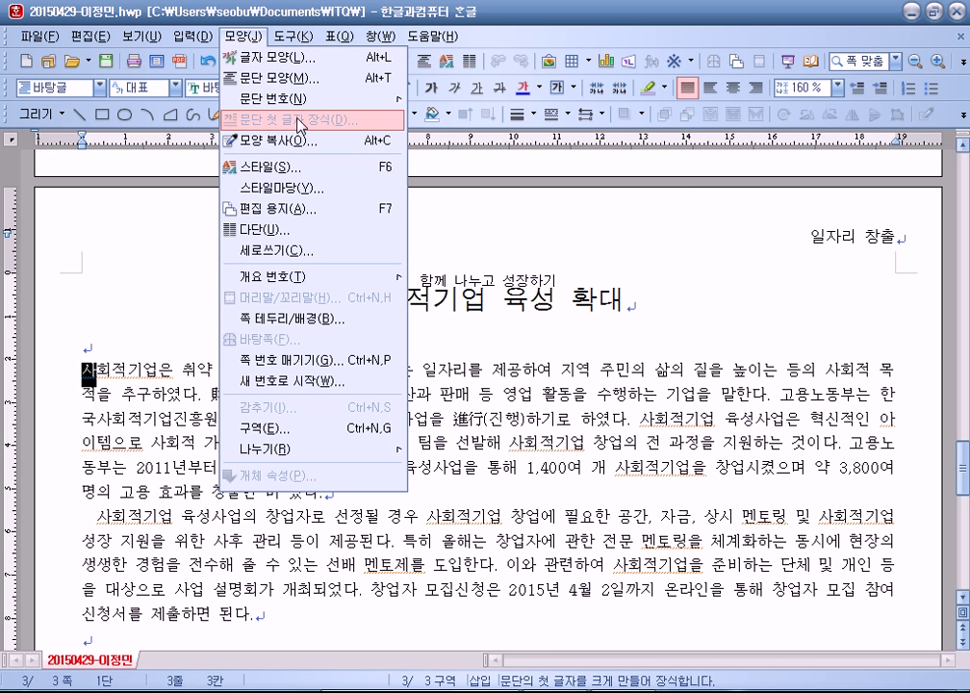
pyautogui.press('Escape')
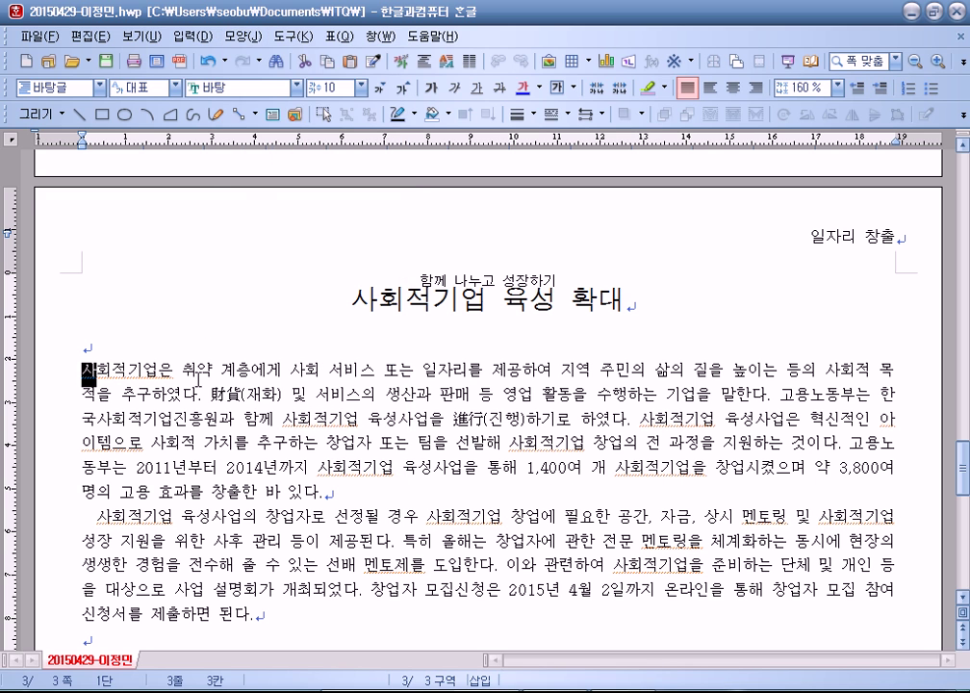
pyautogui.click(197, 378)
# Step: Apply a two-line 돋움 drop cap with yellow background to the first paragraph
pyautogui.click(241, 35)
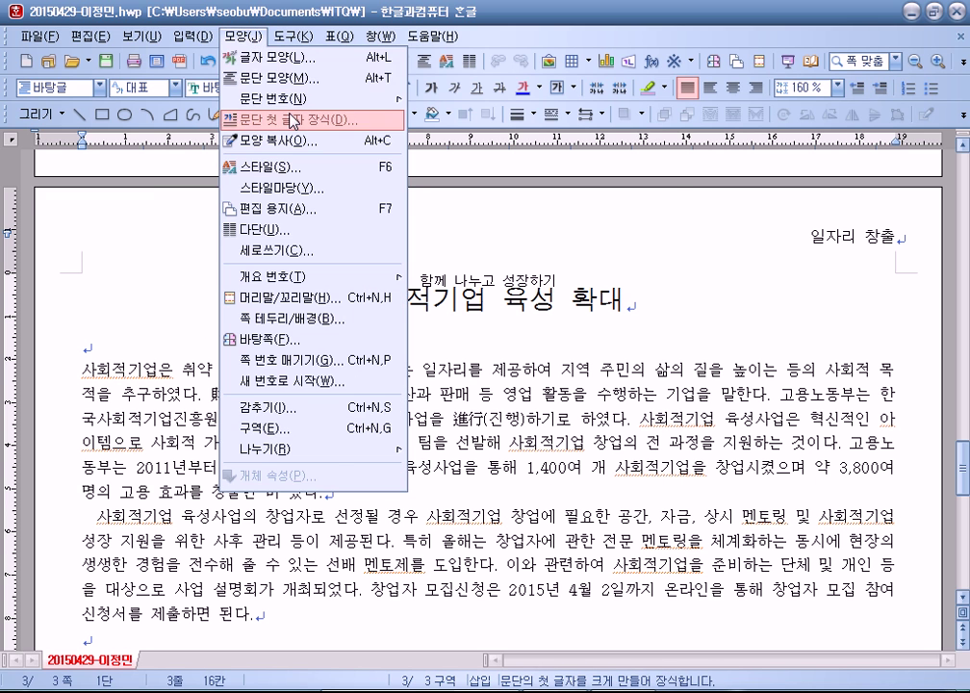
pyautogui.click(292, 119)
pyautogui.click(363, 260)
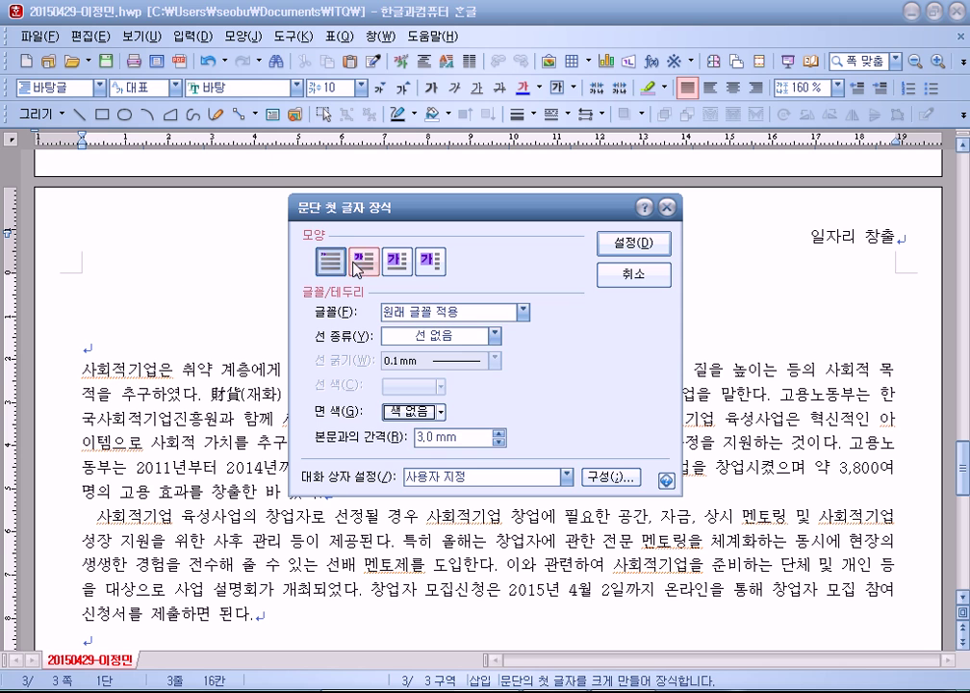
pyautogui.click(409, 318)
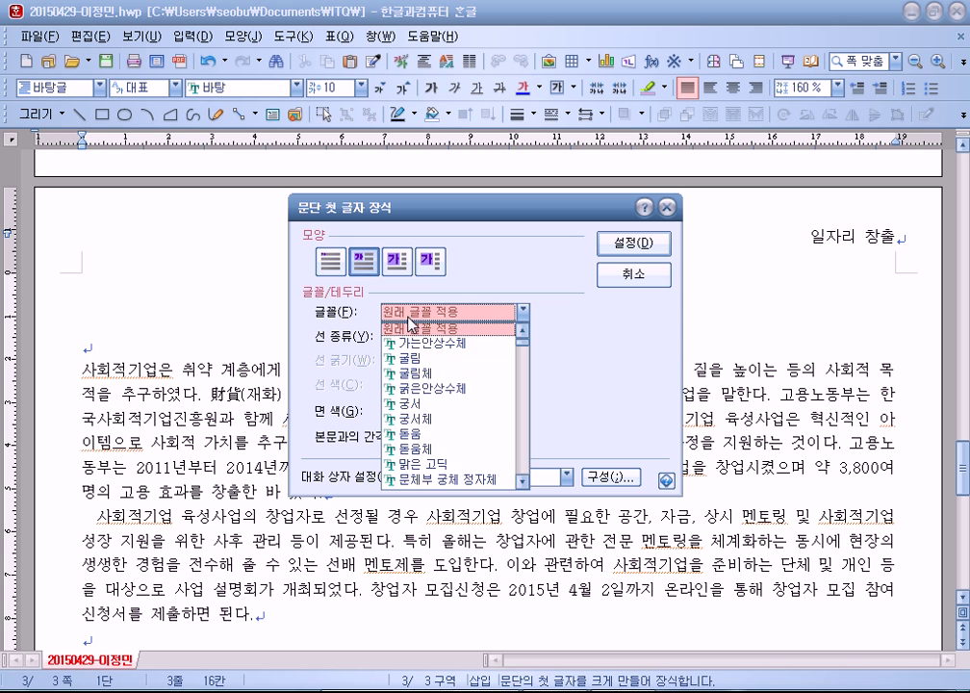
pyautogui.click(416, 434)
pyautogui.click(439, 413)
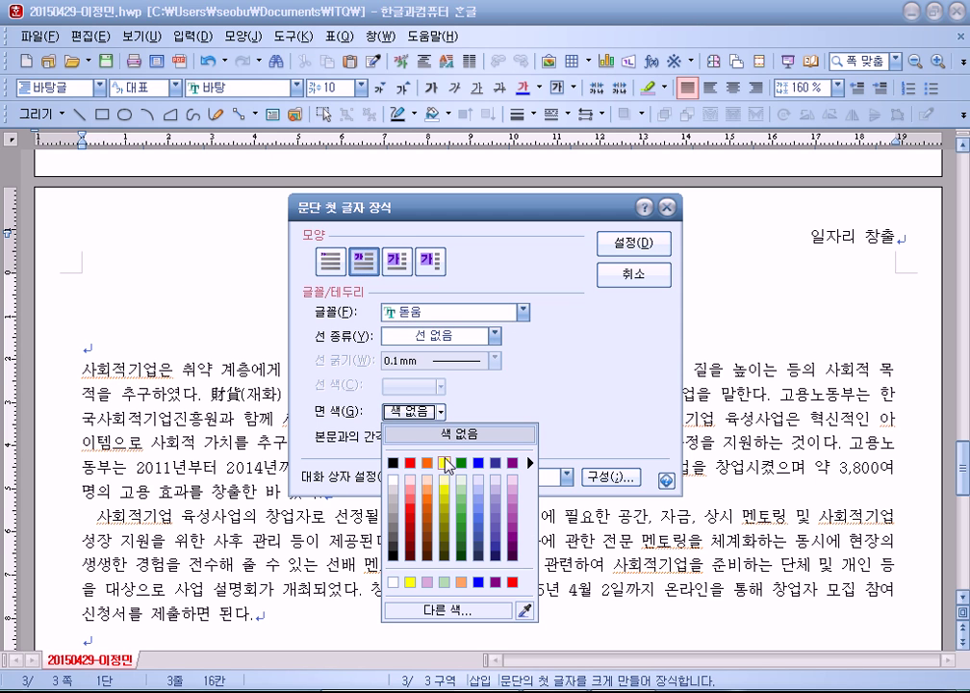
pyautogui.click(444, 464)
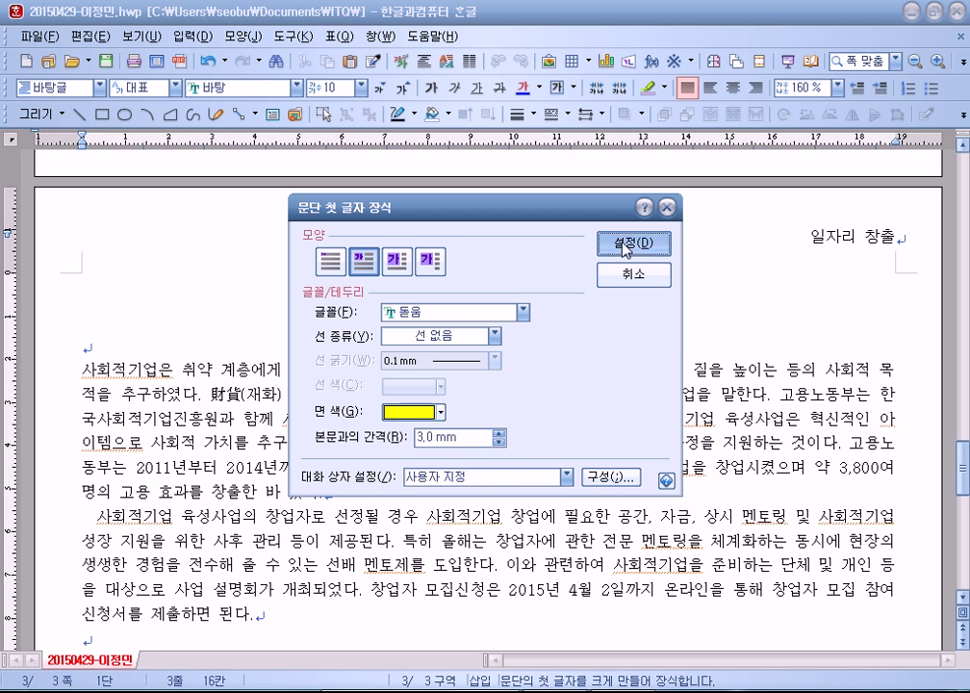
pyautogui.click(633, 244)
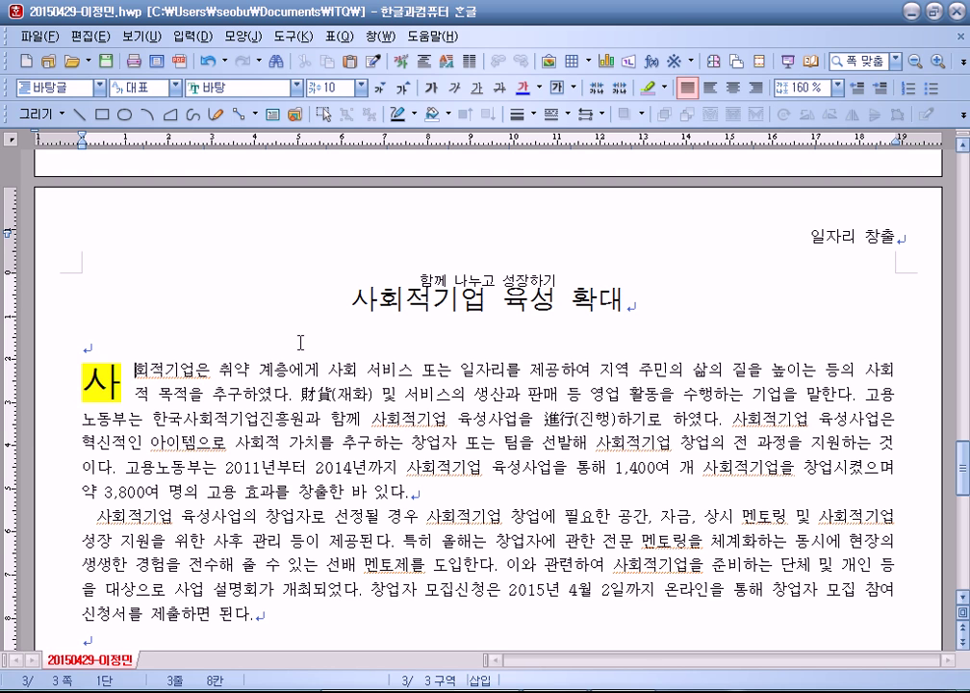
# Step: Insert a footnote after 서비스 reading '사람에게 편리함을 주는 것을 상품으로 하여 판매하는 행위'
pyautogui.click(411, 369)
pyautogui.click(192, 36)
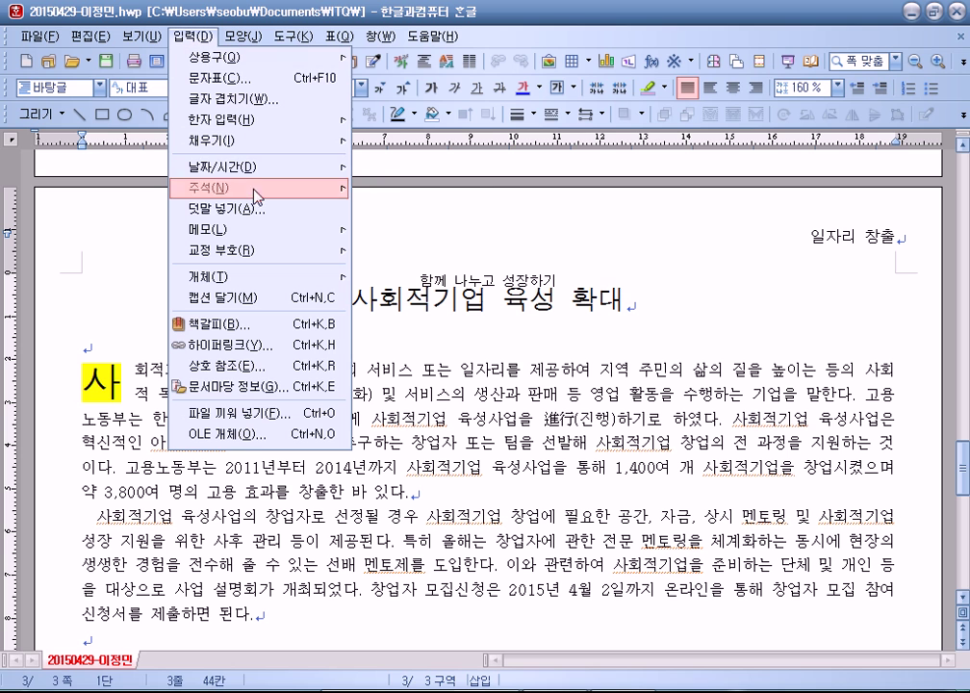
pyautogui.moveTo(258, 194)
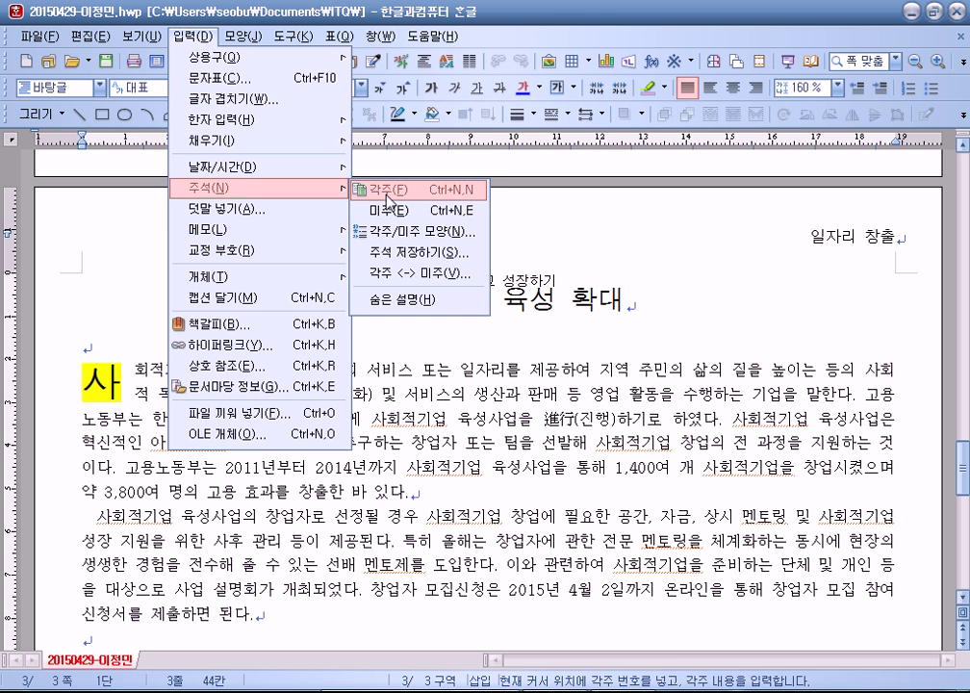
pyautogui.click(388, 193)
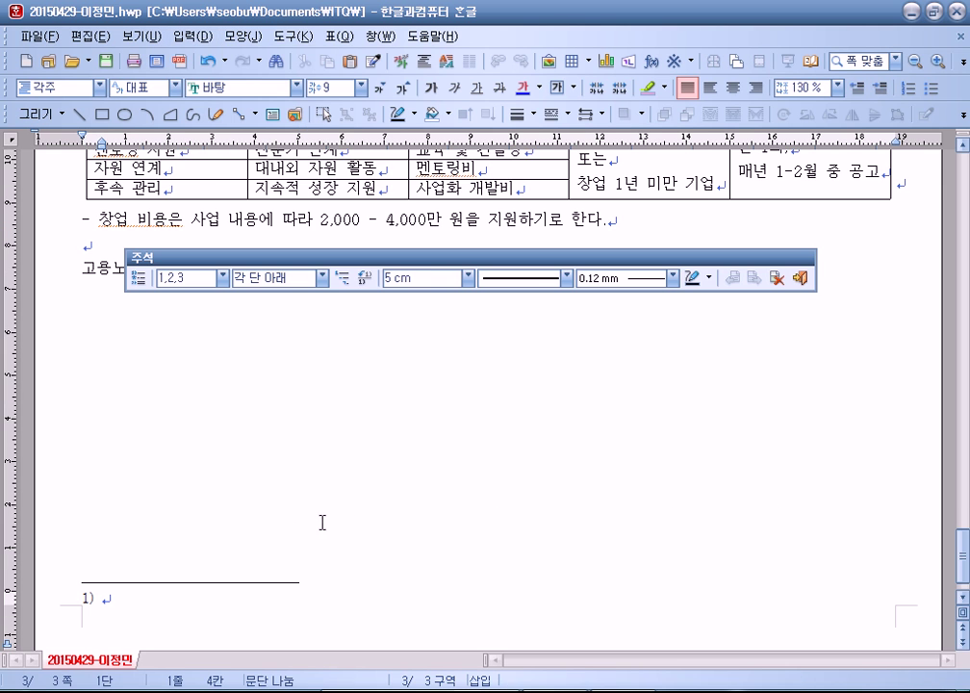
pyautogui.write('사람에게 권리')
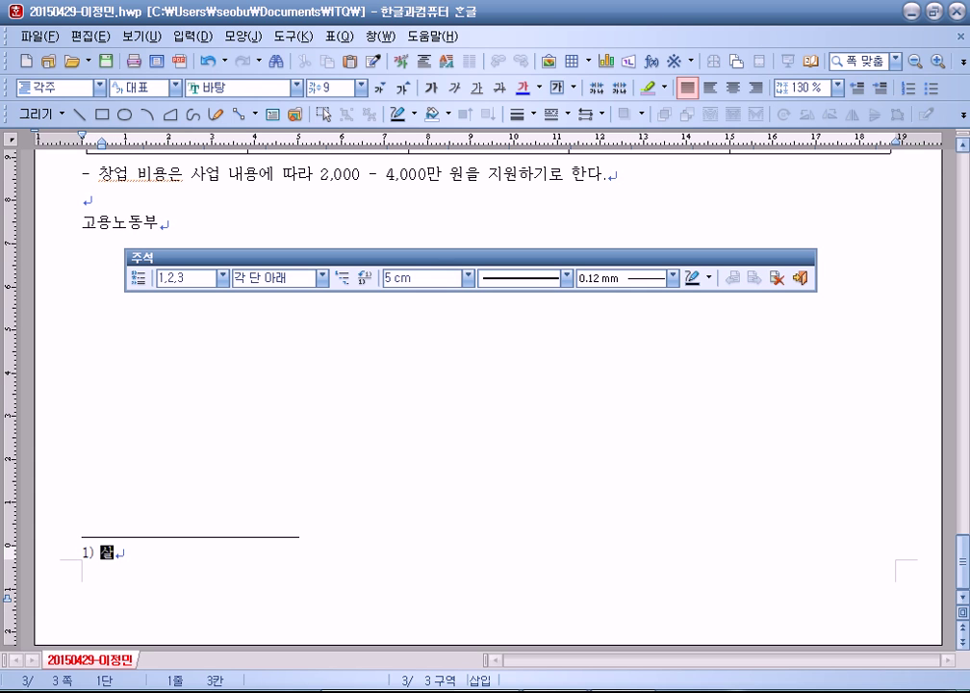
pyautogui.write('함을 주는 것ㅇ')
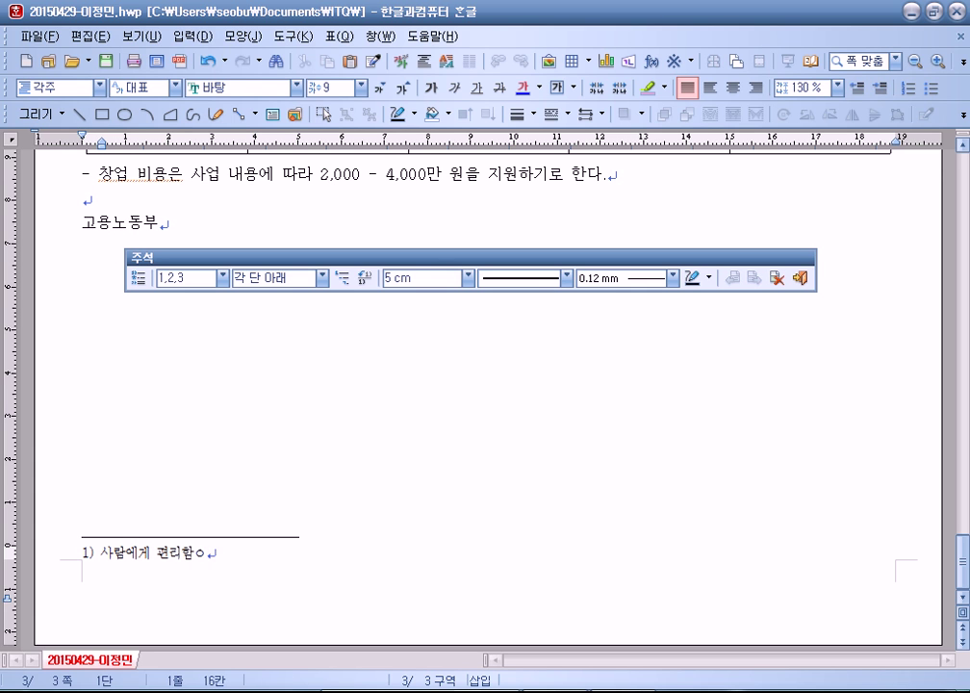
pyautogui.write('을 상품으로 하')
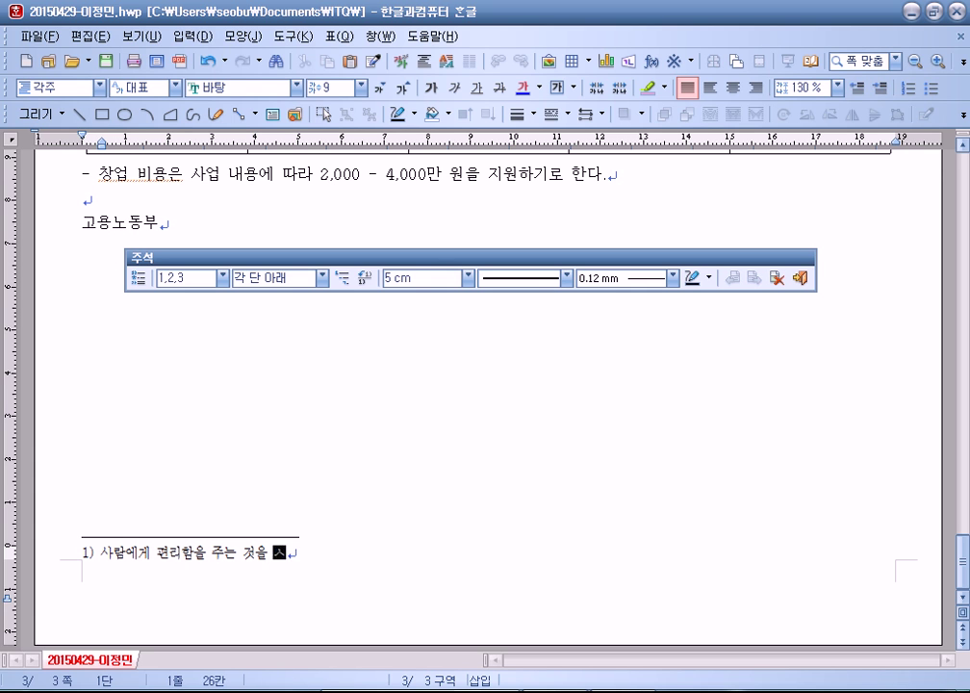
pyautogui.write('여 판매하는 해')
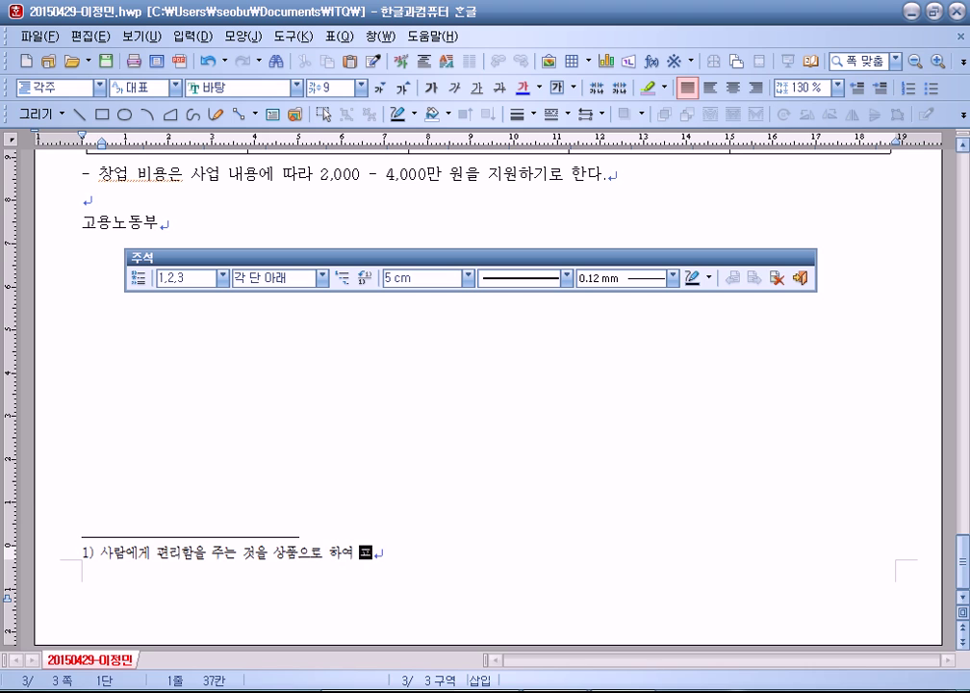
pyautogui.write('우이')
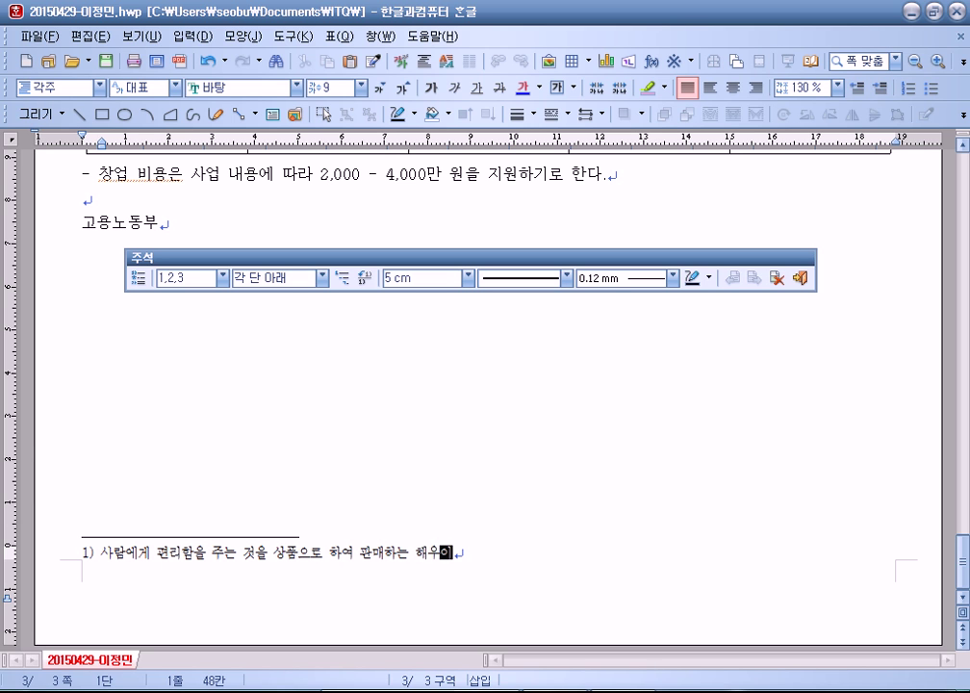
pyautogui.press('BackSpace')
pyautogui.press('BackSpace')
pyautogui.press('BackSpace')
pyautogui.write('행위')
# Step: Set the footnote text to size 10, number it with circled digits, and return to the body
pyautogui.tripleClick(151, 553)
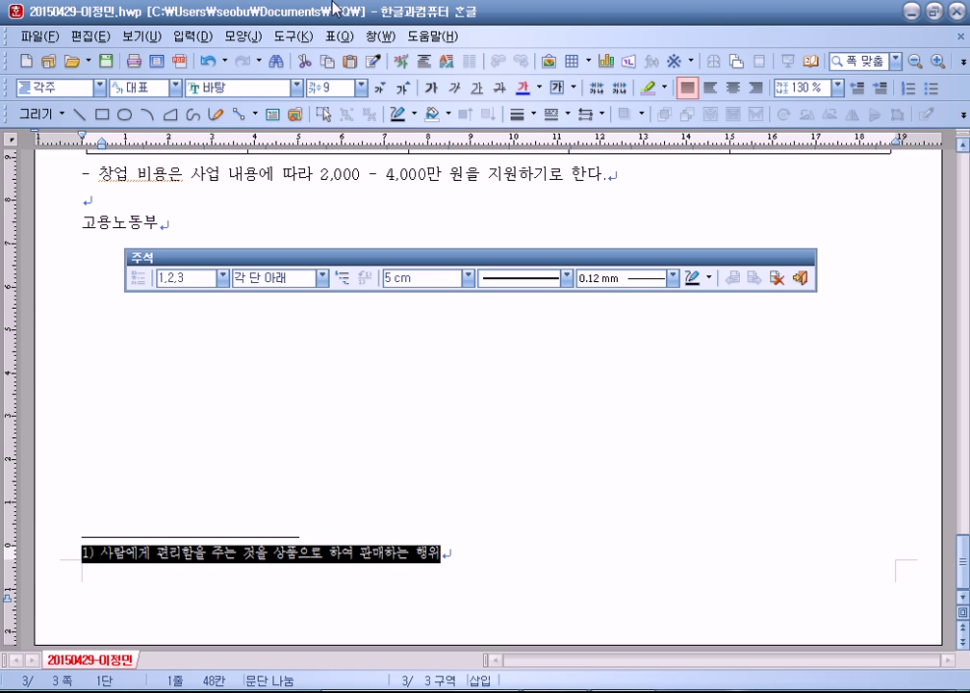
pyautogui.click(403, 88)
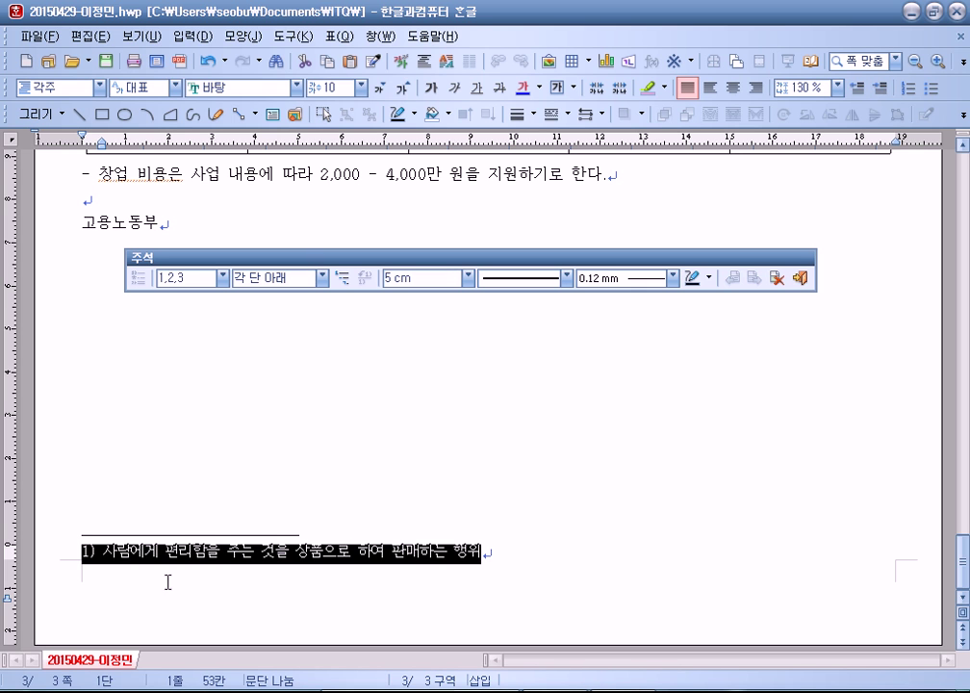
pyautogui.click(220, 278)
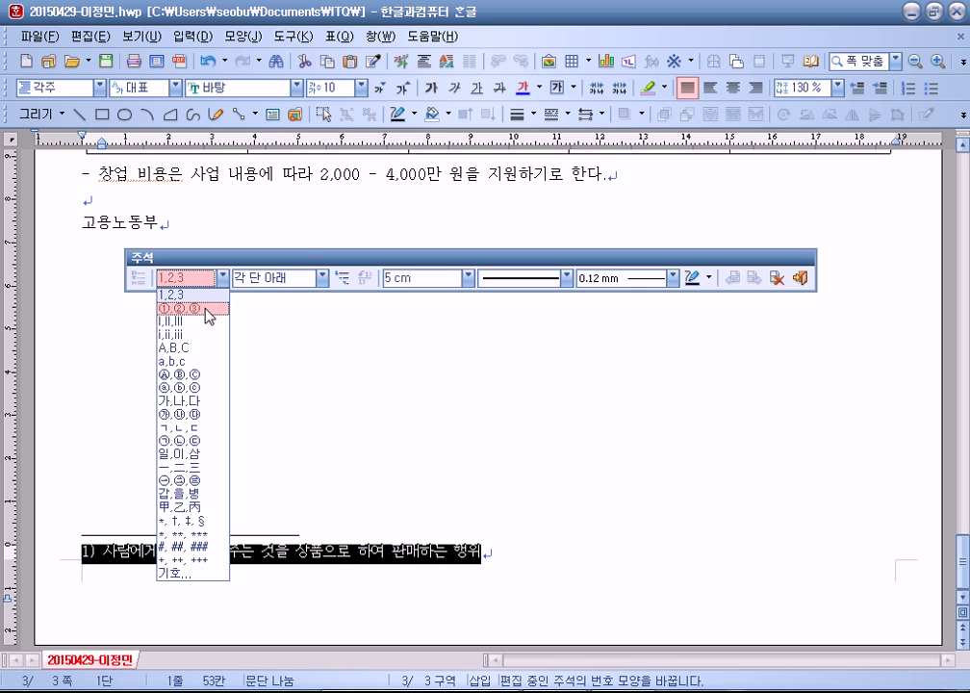
pyautogui.click(205, 309)
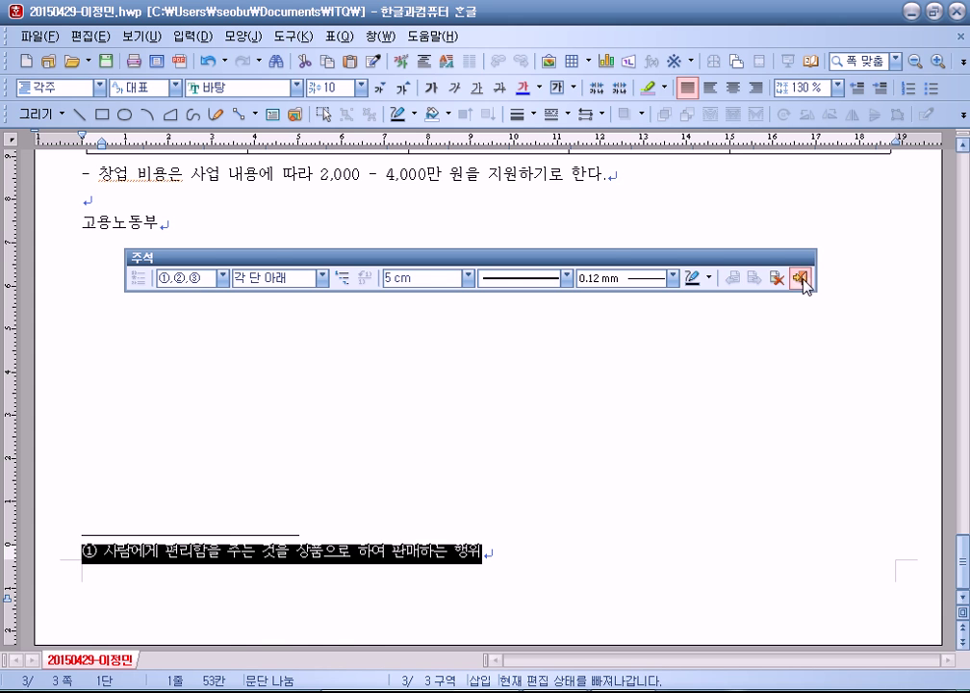
pyautogui.click(800, 278)
pyautogui.scroll(2, 283, 440)
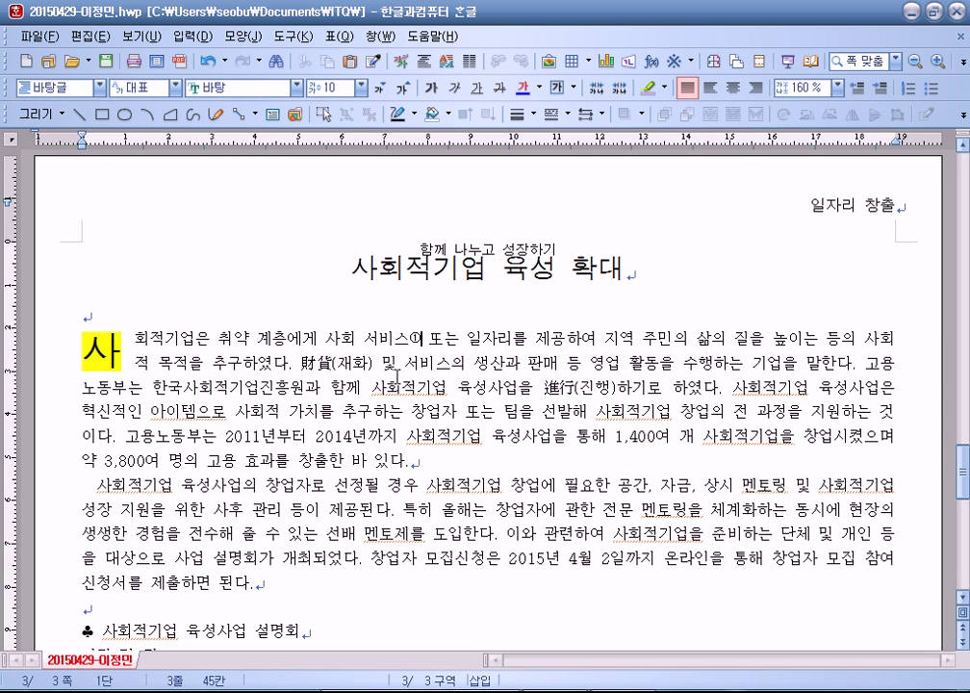
# Step: Insert picture 그림4.jpg into the first paragraph of the article
pyautogui.moveTo(326, 345); pyautogui.dragTo(349, 366)
pyautogui.moveTo(559, 388); pyautogui.dragTo(581, 385)
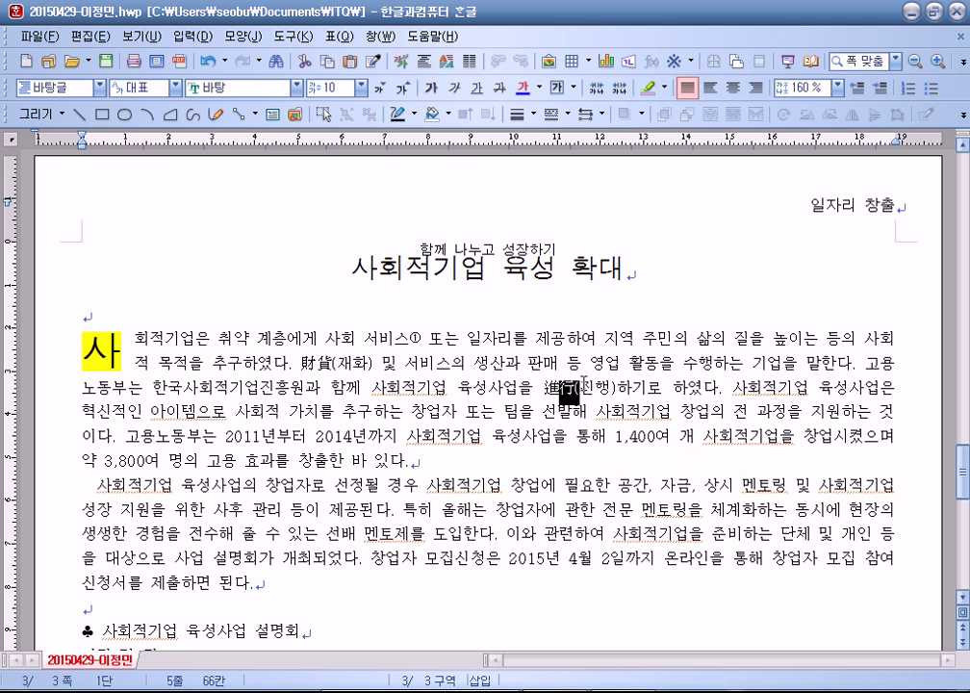
pyautogui.click(585, 382)
pyautogui.click(685, 389)
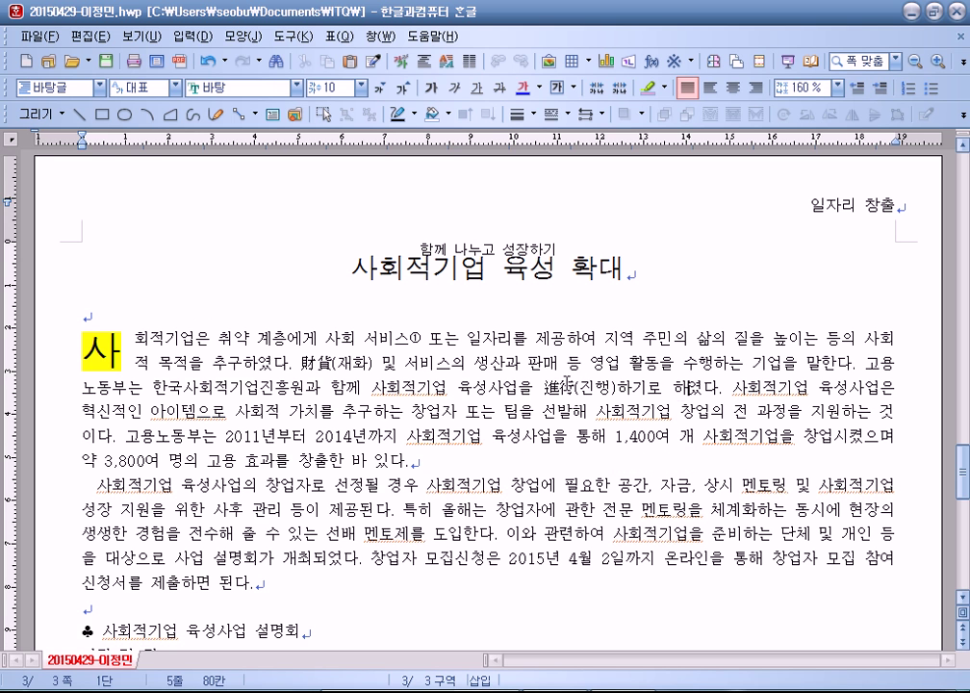
pyautogui.click(548, 65)
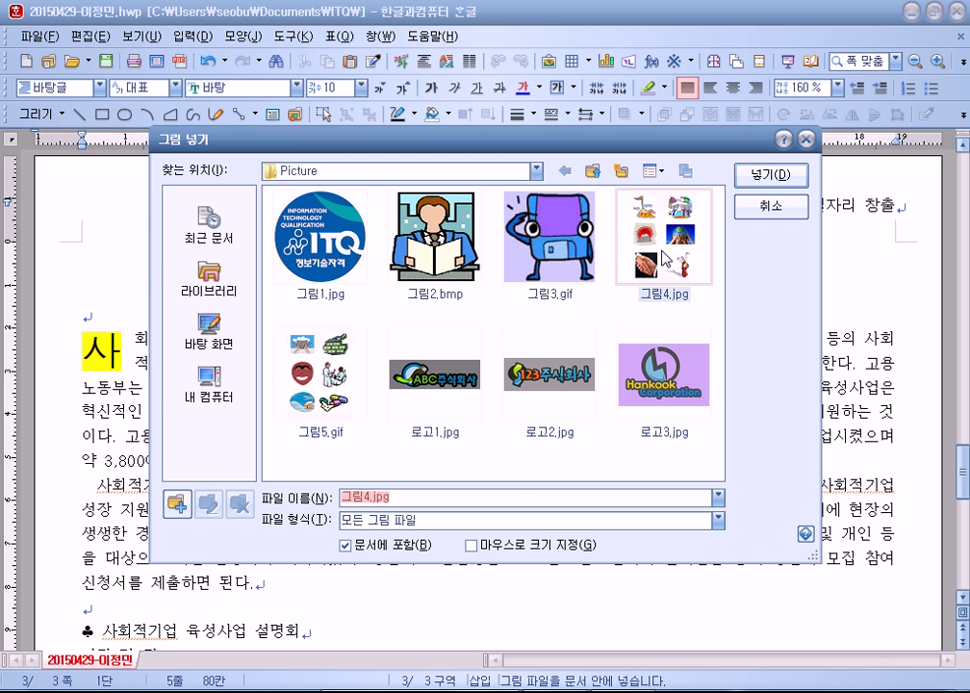
pyautogui.click(784, 174)
# Step: Crop the picture down to its road-and-people clipart
pyautogui.scroll(-3, 558, 385)
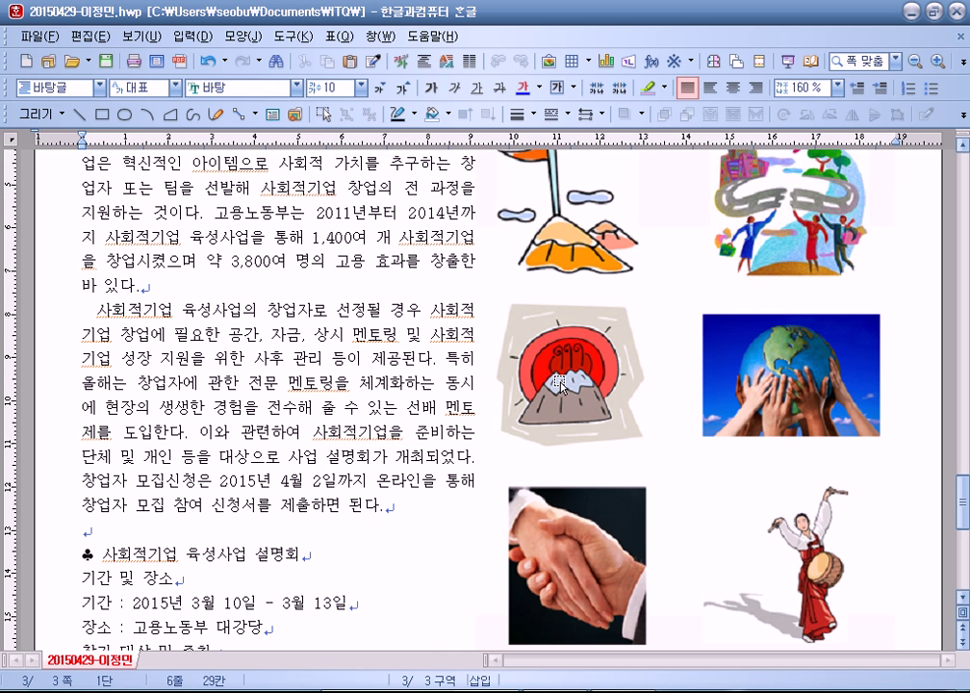
pyautogui.click(558, 383)
pyautogui.click(457, 208)
pyautogui.scroll(3, 447, 270)
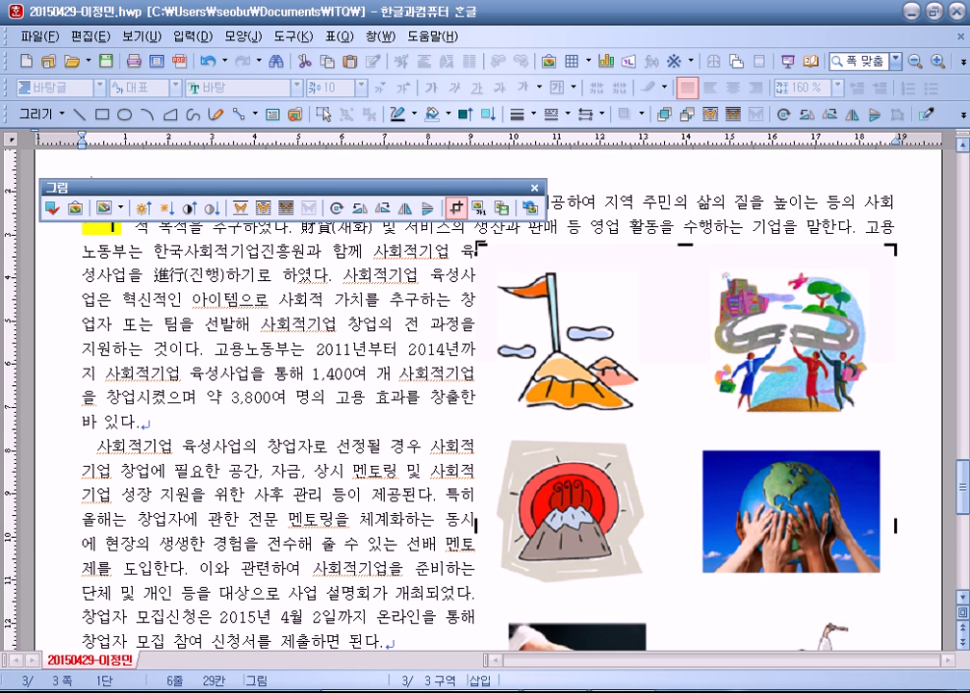
pyautogui.moveTo(565, 245); pyautogui.dragTo(703, 258)
pyautogui.scroll(-5, 893, 513)
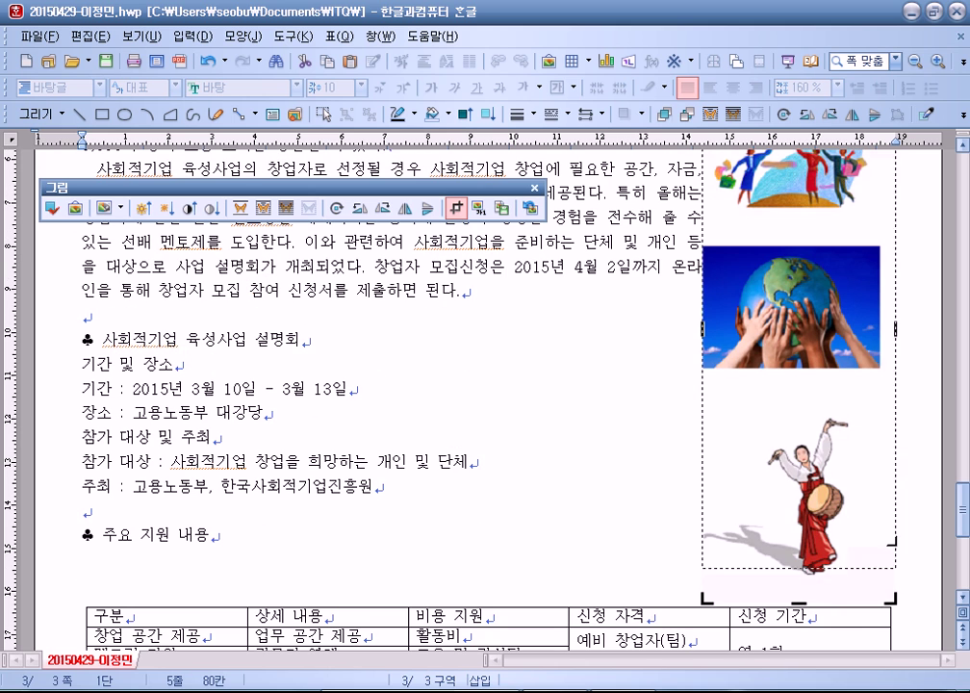
pyautogui.scroll(5, 689, 175)
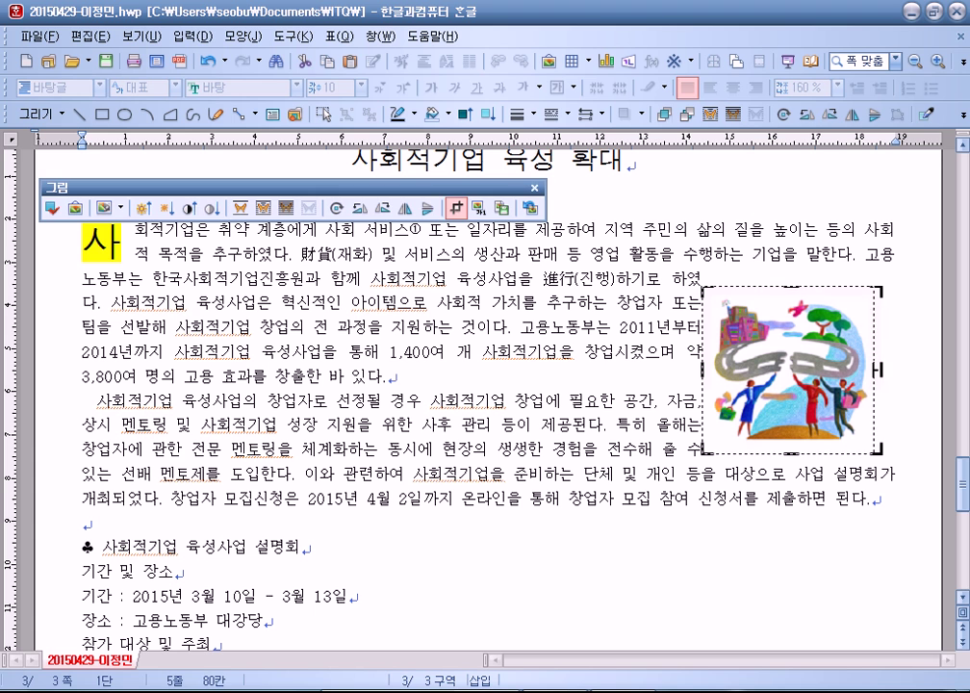
pyautogui.click(599, 353)
# Step: Make the picture 40 × 35 mm with size locked, text wrapping, and a 2 mm left margin
pyautogui.doubleClick(741, 359)
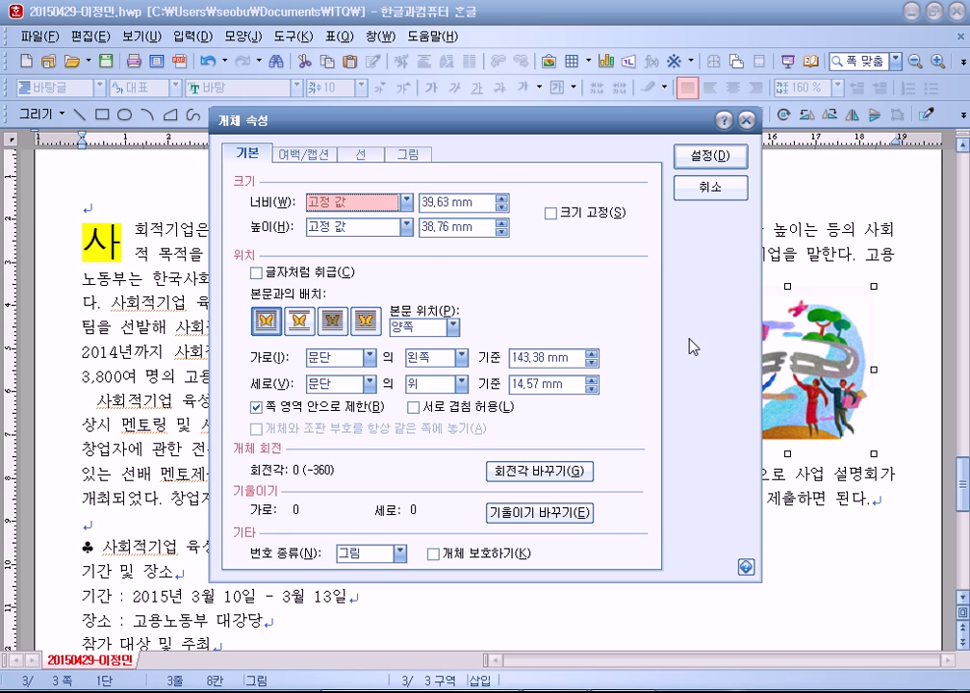
pyautogui.click(267, 323)
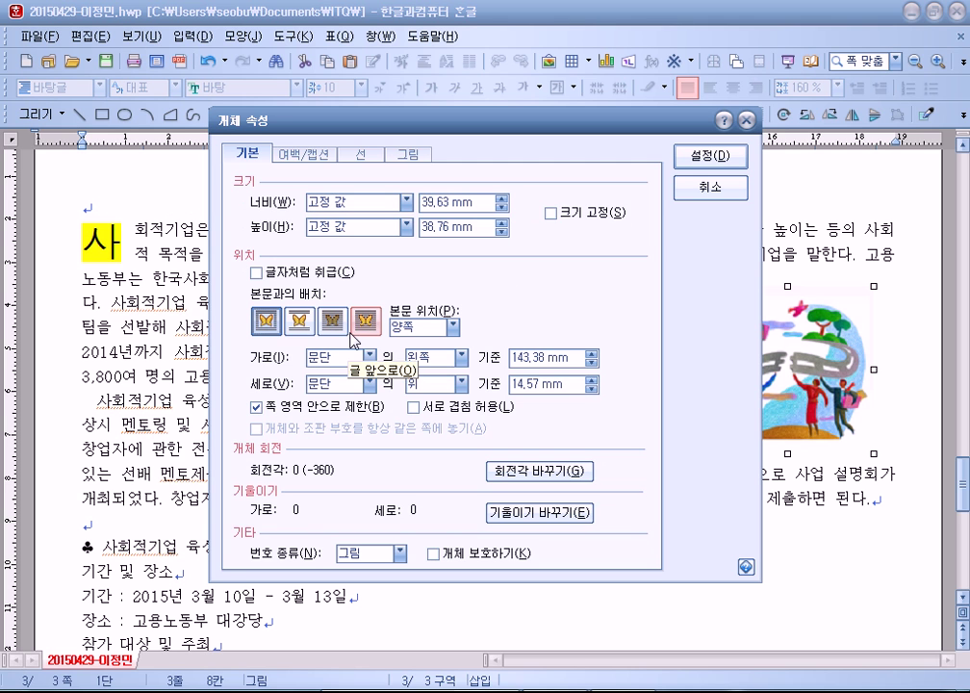
pyautogui.click(474, 205)
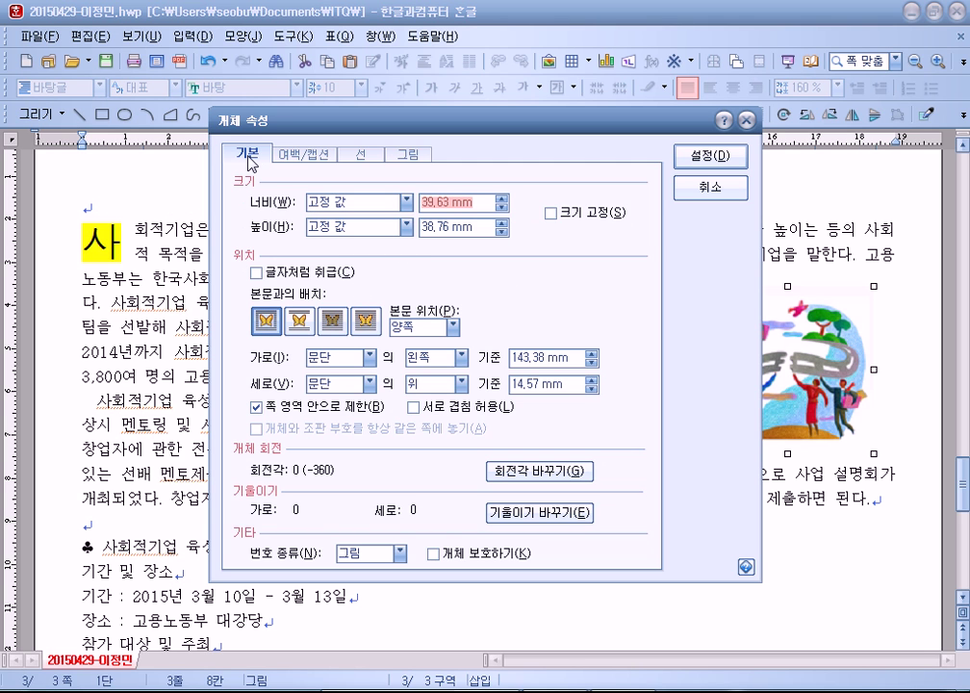
pyautogui.write('40')
pyautogui.press('Tab')
pyautogui.write('35')
pyautogui.press('alt')
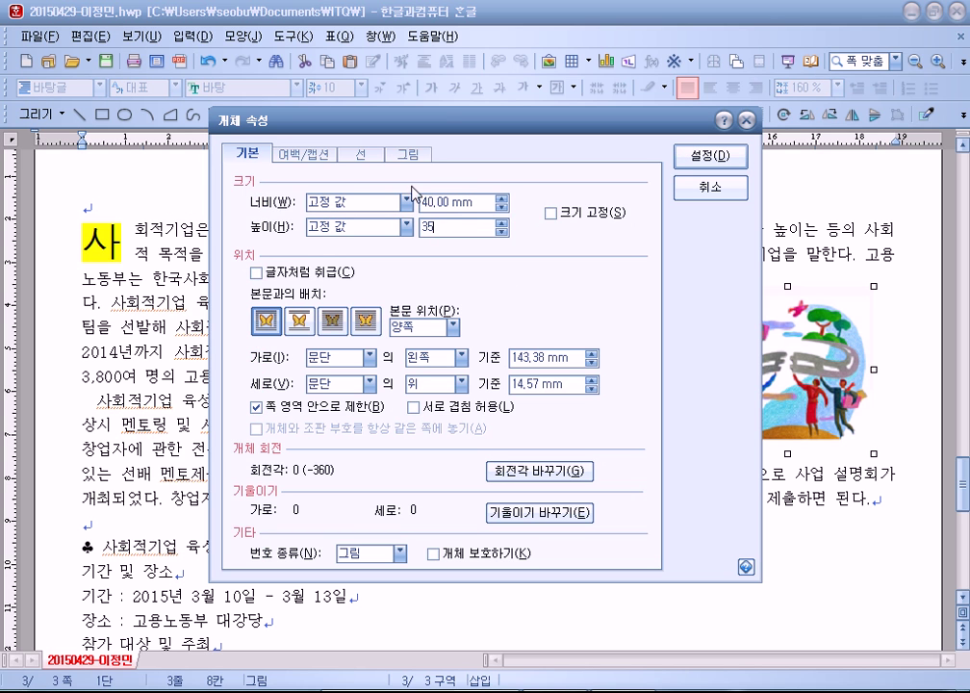
pyautogui.click(552, 213)
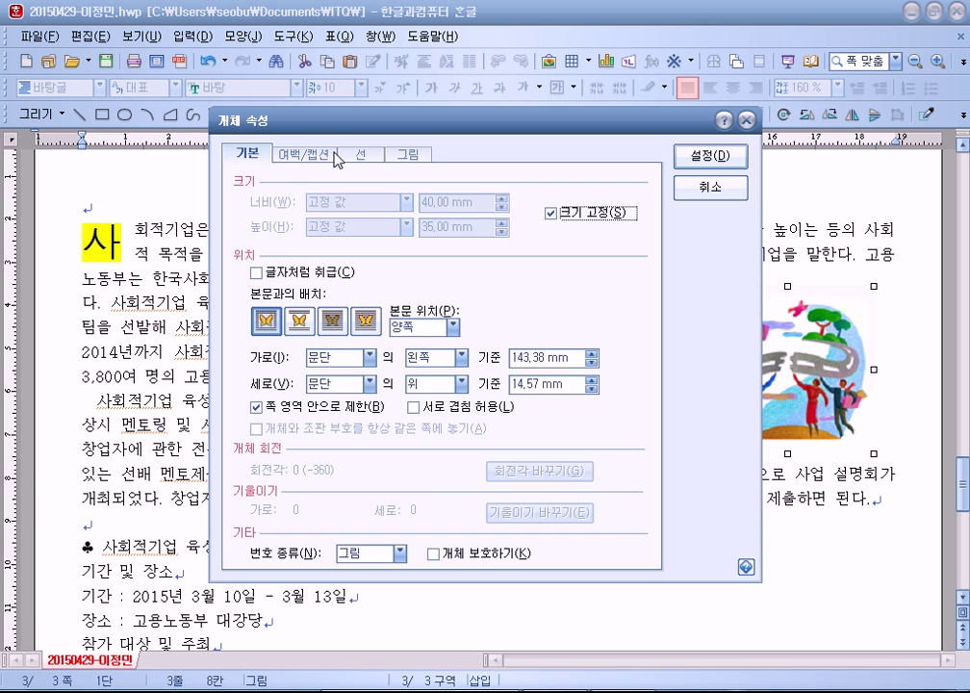
pyautogui.click(330, 155)
pyautogui.click(391, 197)
pyautogui.click(391, 197)
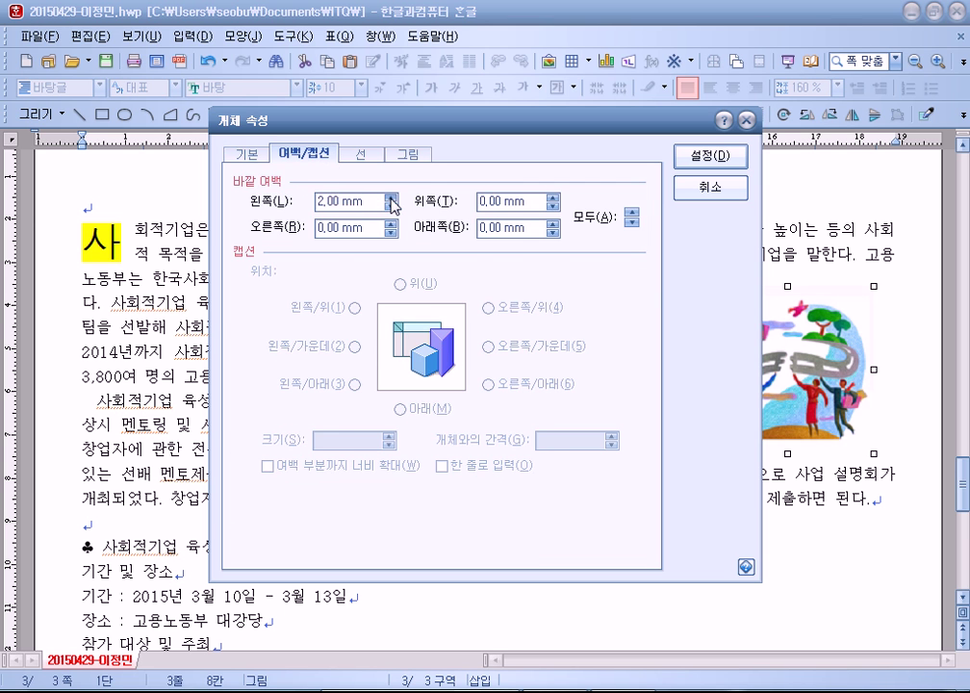
pyautogui.click(711, 155)
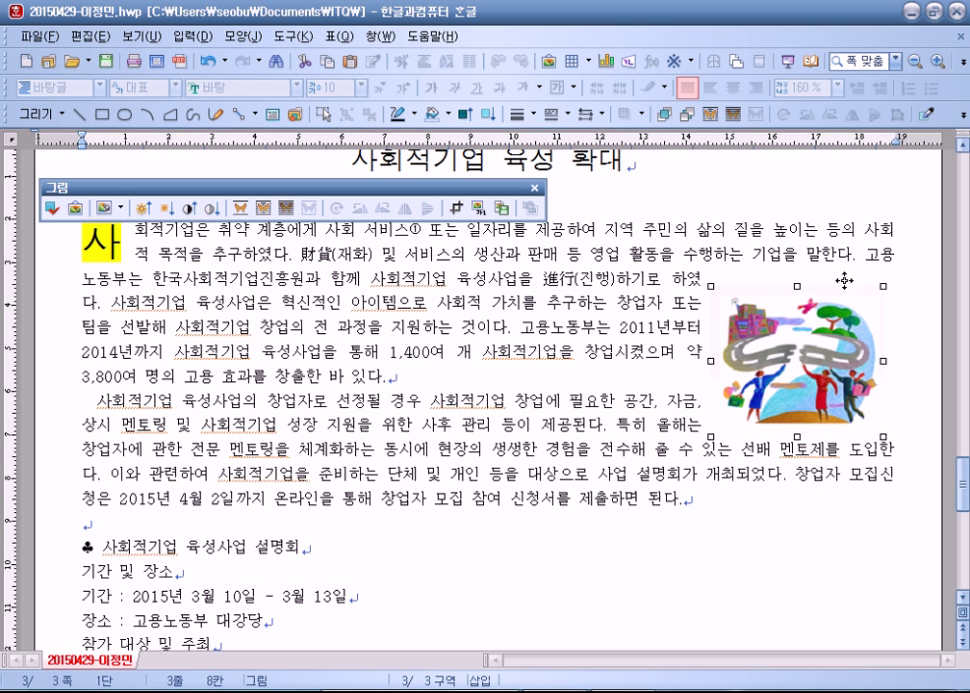
# Step: Move the picture up beside the first lines of the opening paragraph
pyautogui.moveTo(844, 280); pyautogui.dragTo(856, 219)
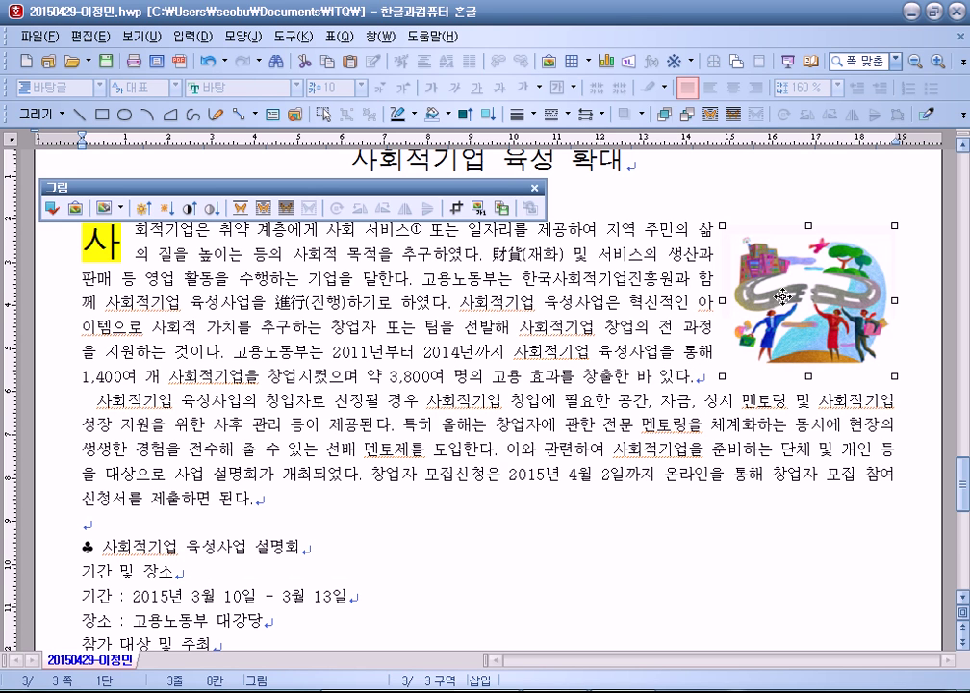
pyautogui.press('Escape')
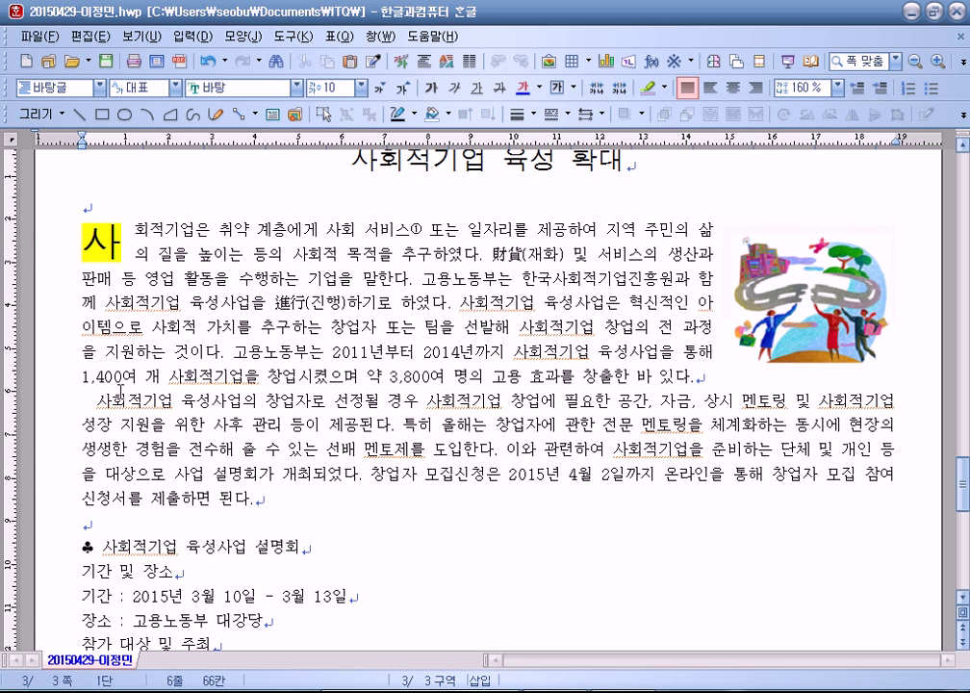
pyautogui.click(84, 398)
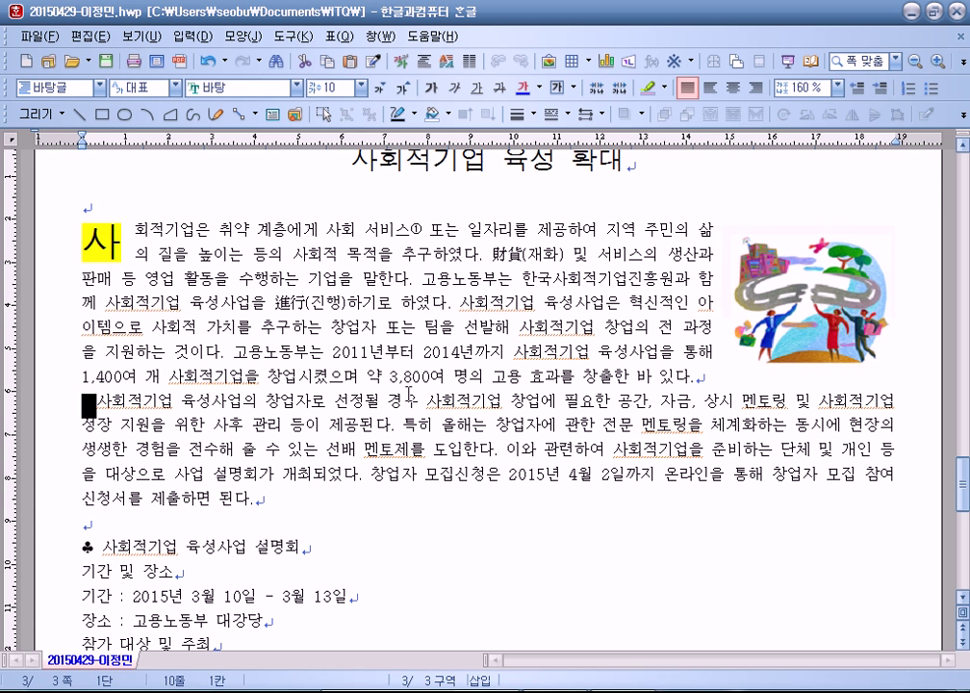
pyautogui.scroll(-6, 409, 393)
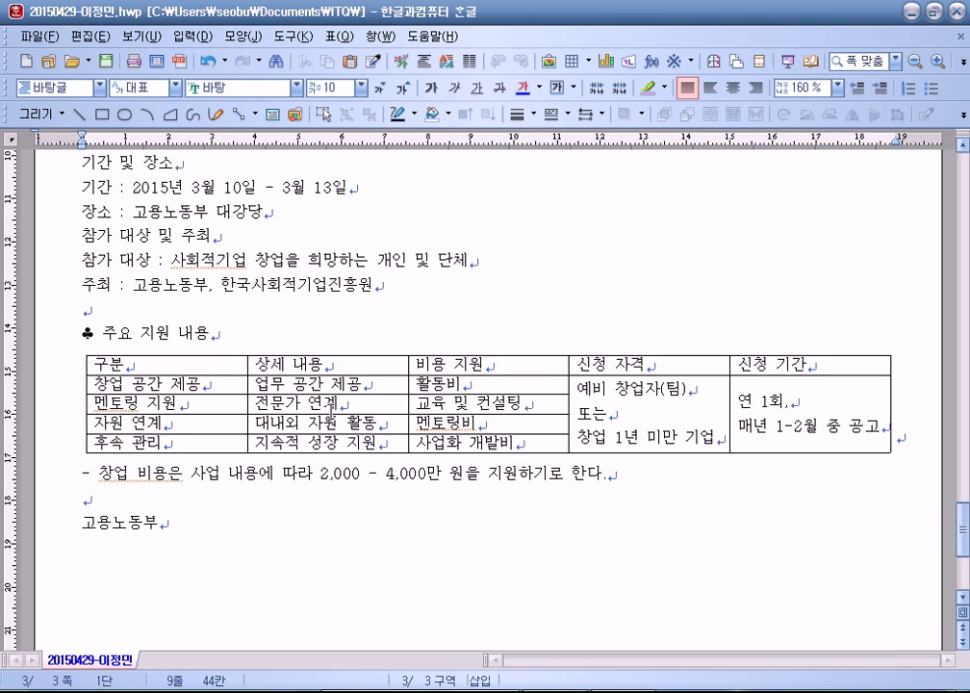
pyautogui.scroll(2, 333, 404)
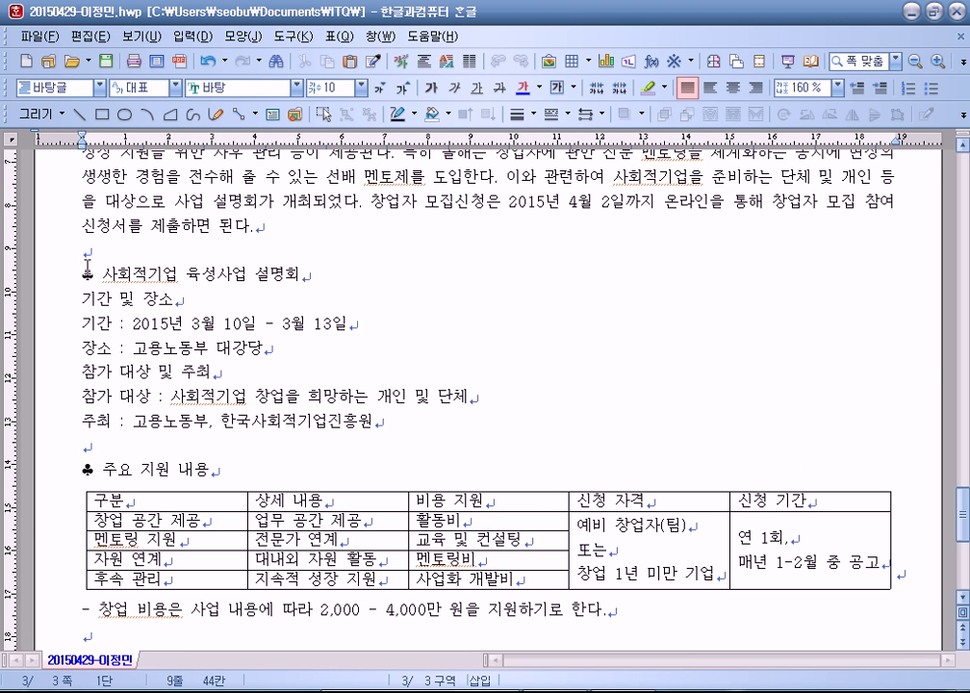
# Step: Set the 사회적기업 육성사업 설명회 heading to 굴림 at 18 pt
pyautogui.moveTo(81, 277); pyautogui.dragTo(332, 277)
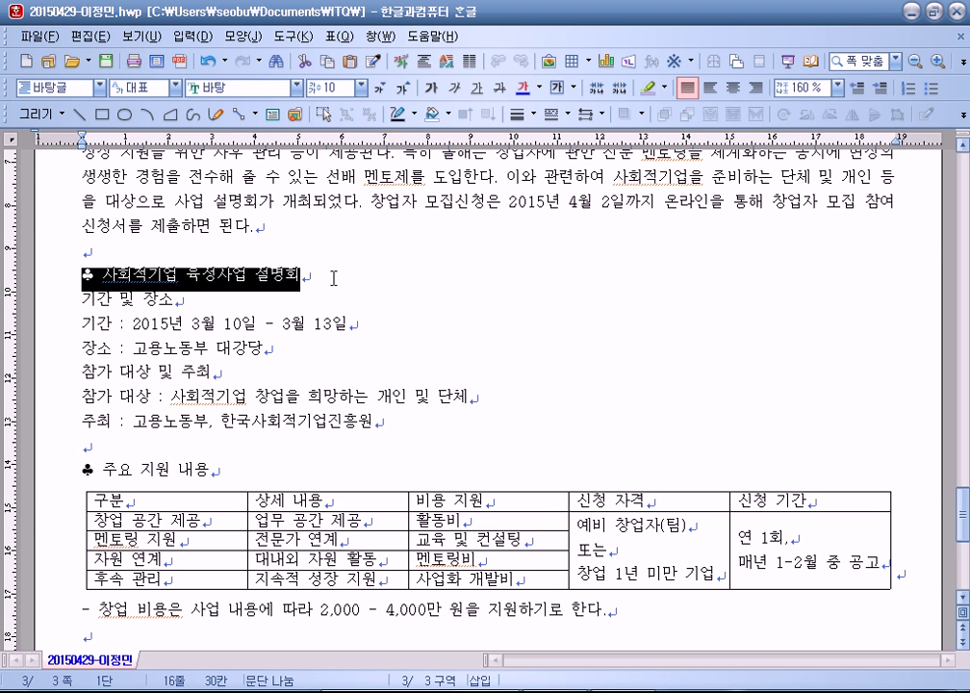
pyautogui.click(224, 87)
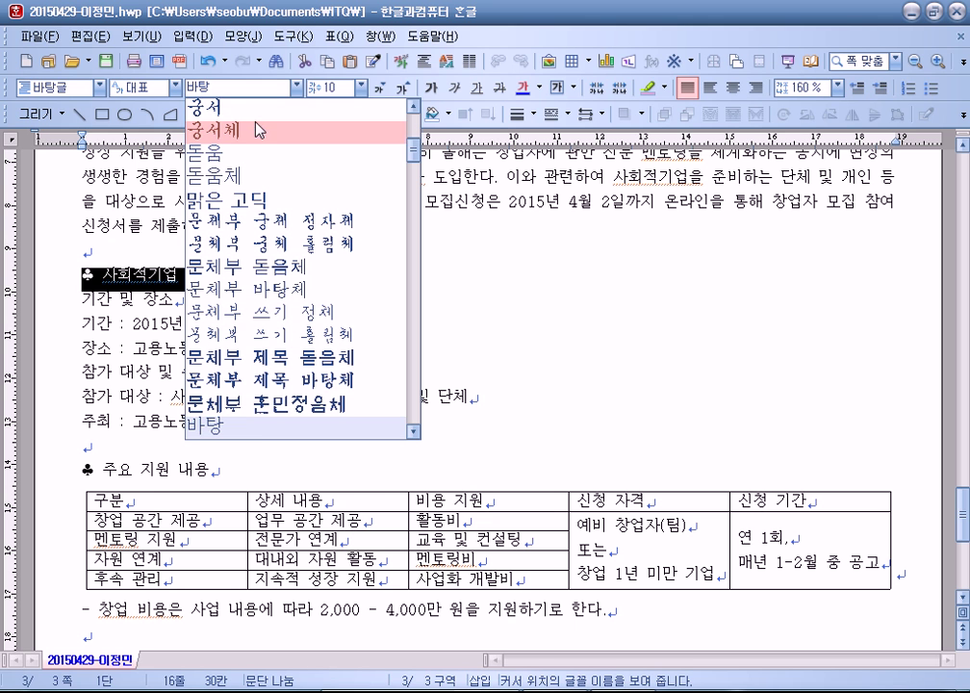
pyautogui.click(204, 244)
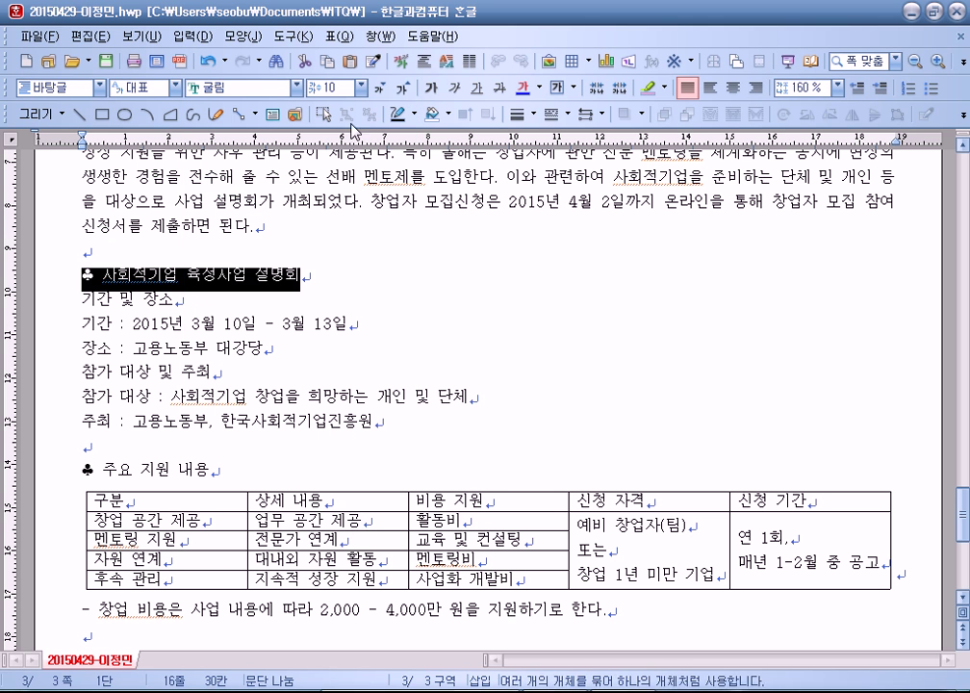
pyautogui.click(403, 90)
pyautogui.click(404, 89)
pyautogui.click(403, 89)
pyautogui.click(403, 89)
pyautogui.click(404, 89)
pyautogui.click(403, 90)
pyautogui.click(403, 89)
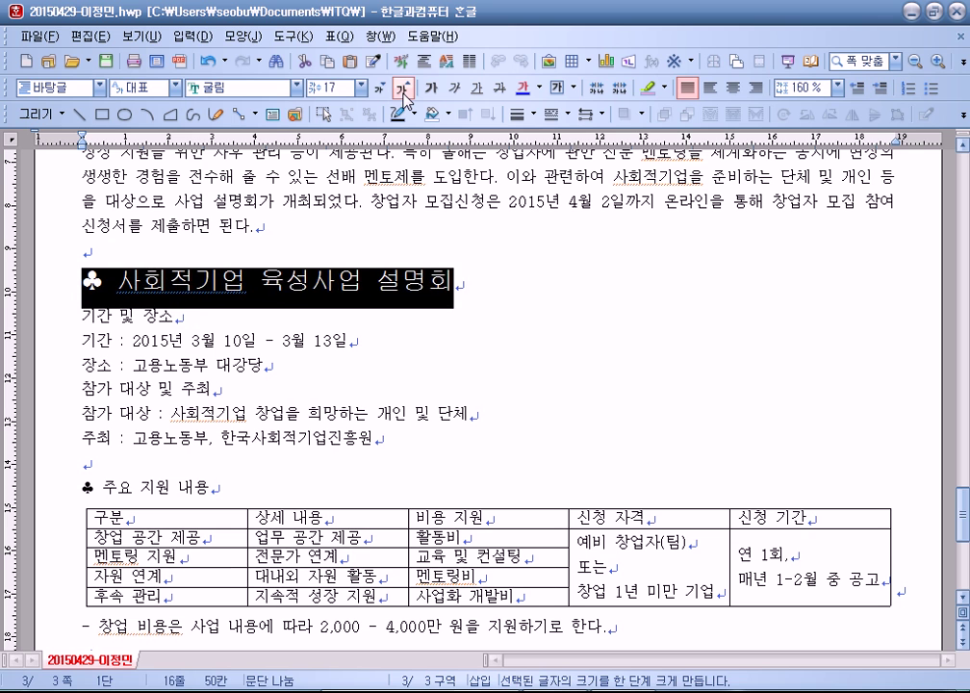
pyautogui.click(404, 89)
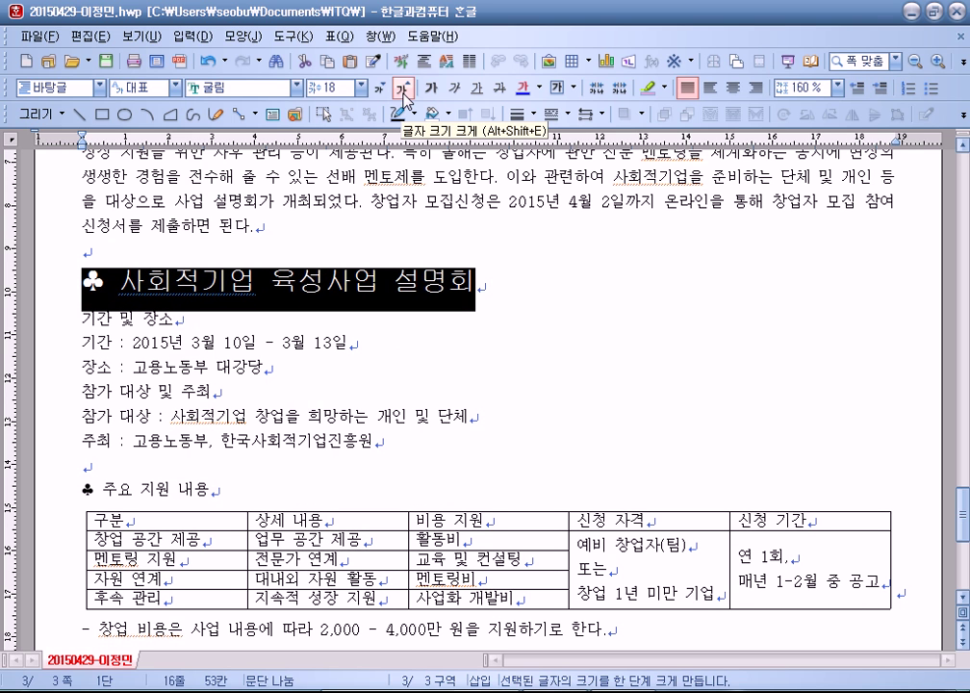
pyautogui.click(176, 336)
# Step: Make the heading text white on blue shading via 글자 모양
pyautogui.moveTo(210, 272); pyautogui.dragTo(479, 274)
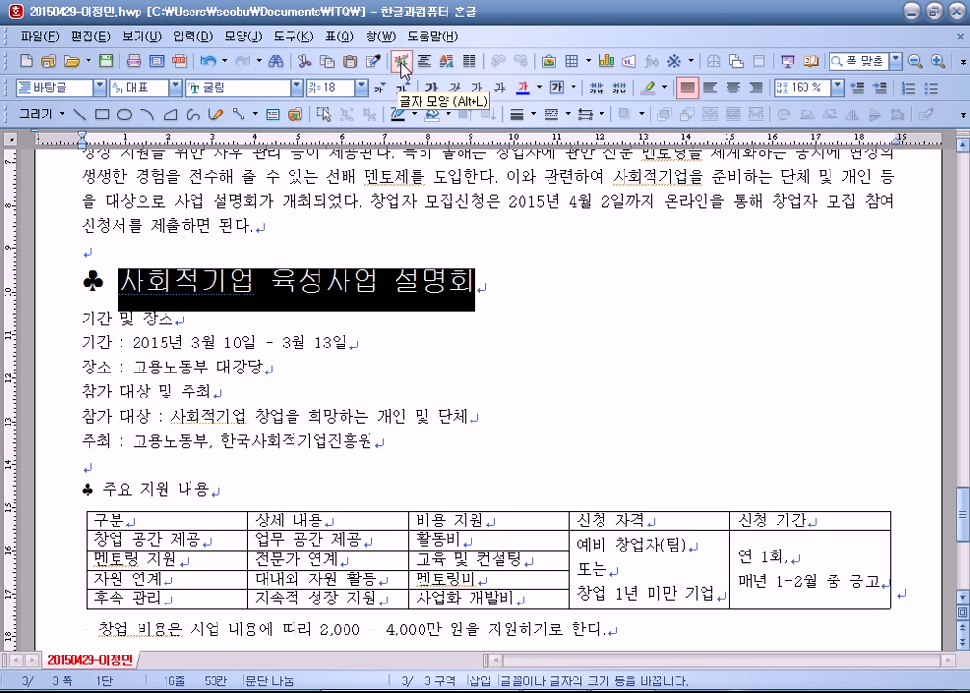
pyautogui.click(241, 37)
pyautogui.click(396, 36)
pyautogui.click(403, 64)
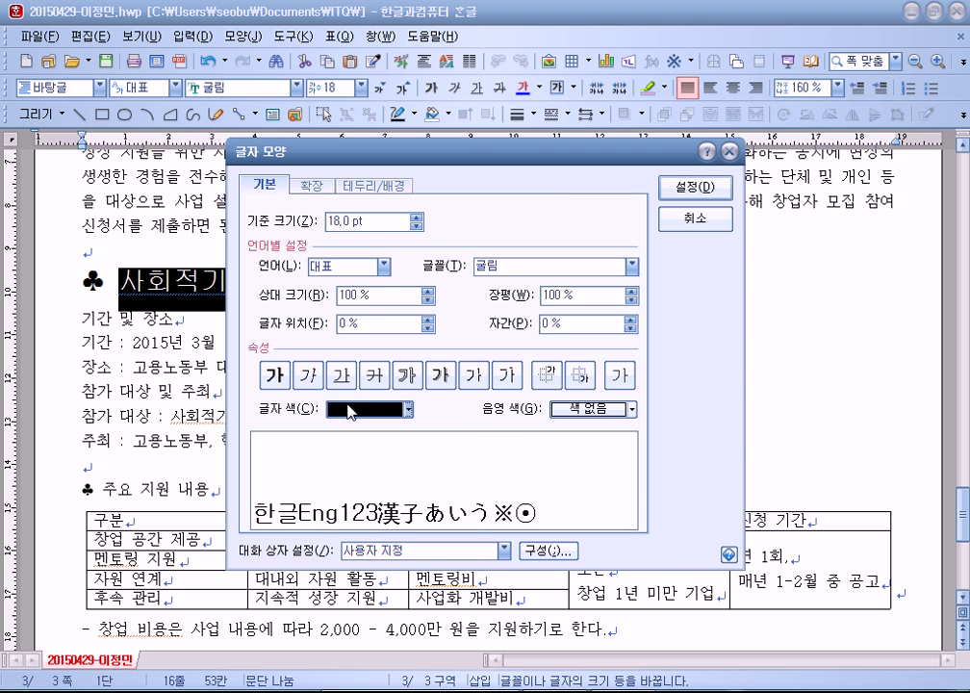
pyautogui.click(351, 412)
pyautogui.click(340, 441)
pyautogui.click(591, 409)
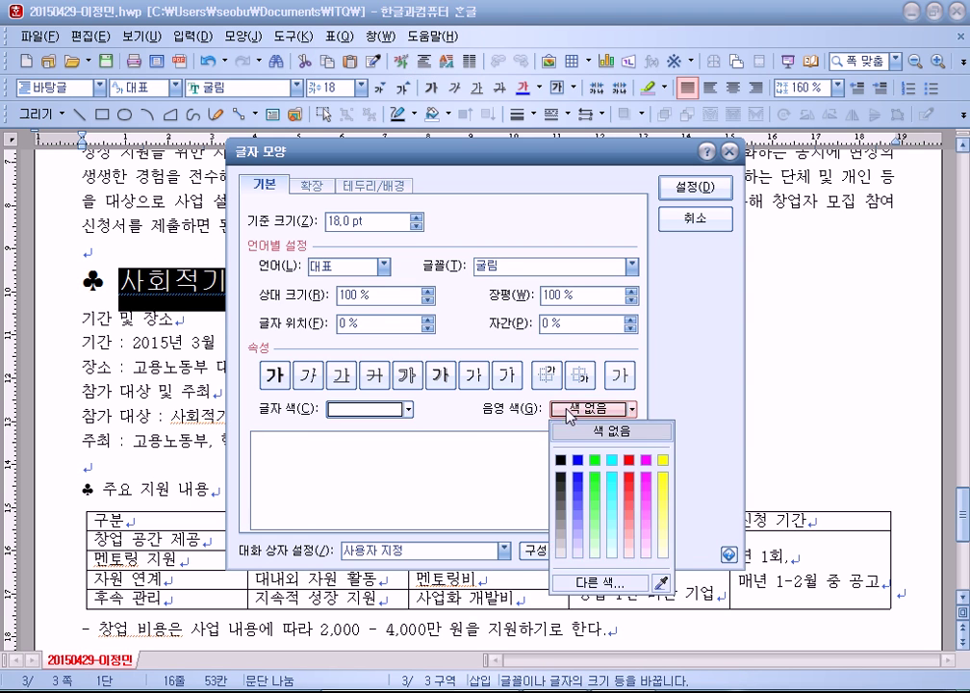
pyautogui.click(578, 461)
pyautogui.click(678, 188)
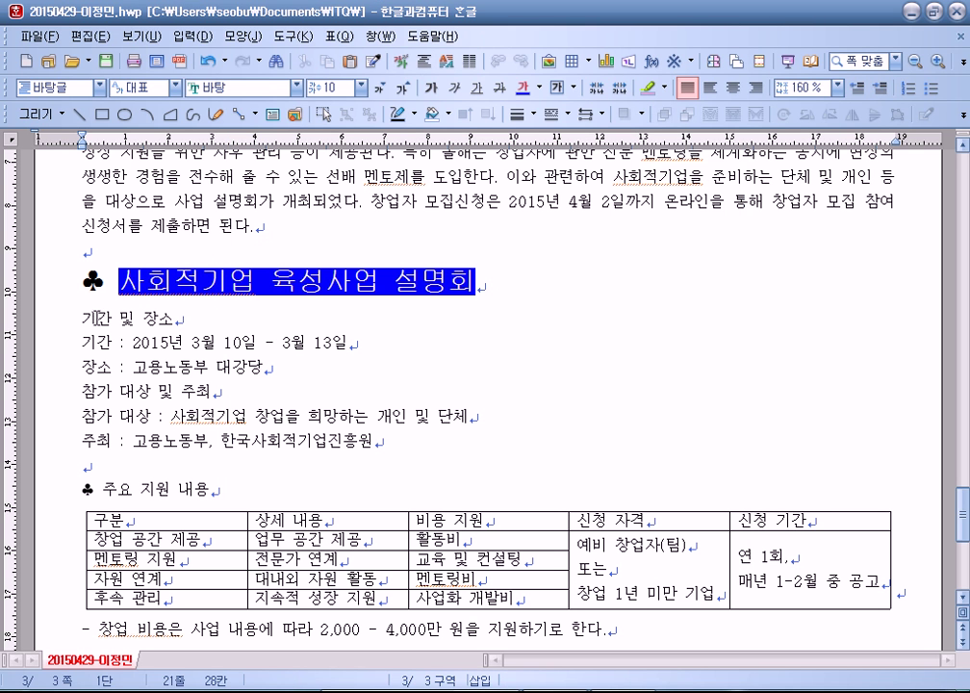
pyautogui.moveTo(80, 316); pyautogui.dragTo(373, 443)
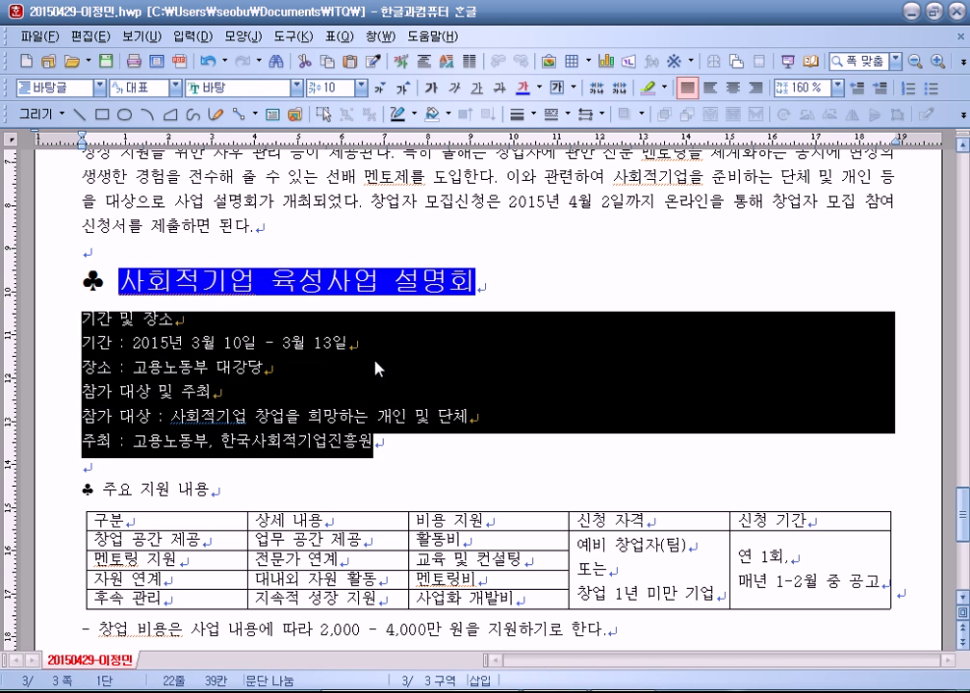
# Step: Set the six lines to 180% line spacing and pick the 1) 가) numbering style
pyautogui.click(839, 87)
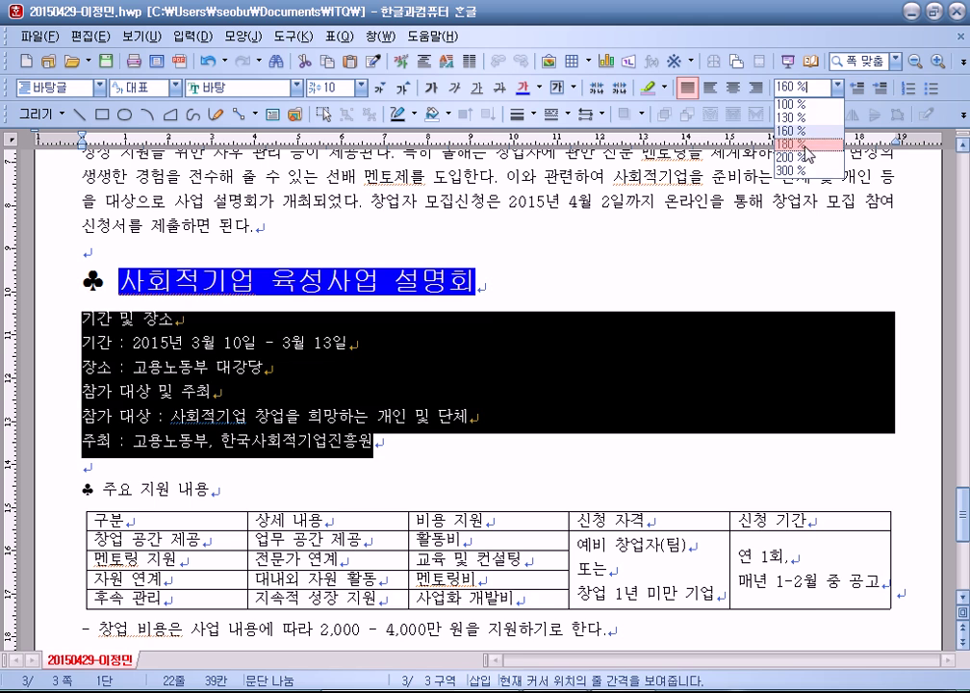
pyautogui.click(818, 137)
pyautogui.rightClick(423, 337)
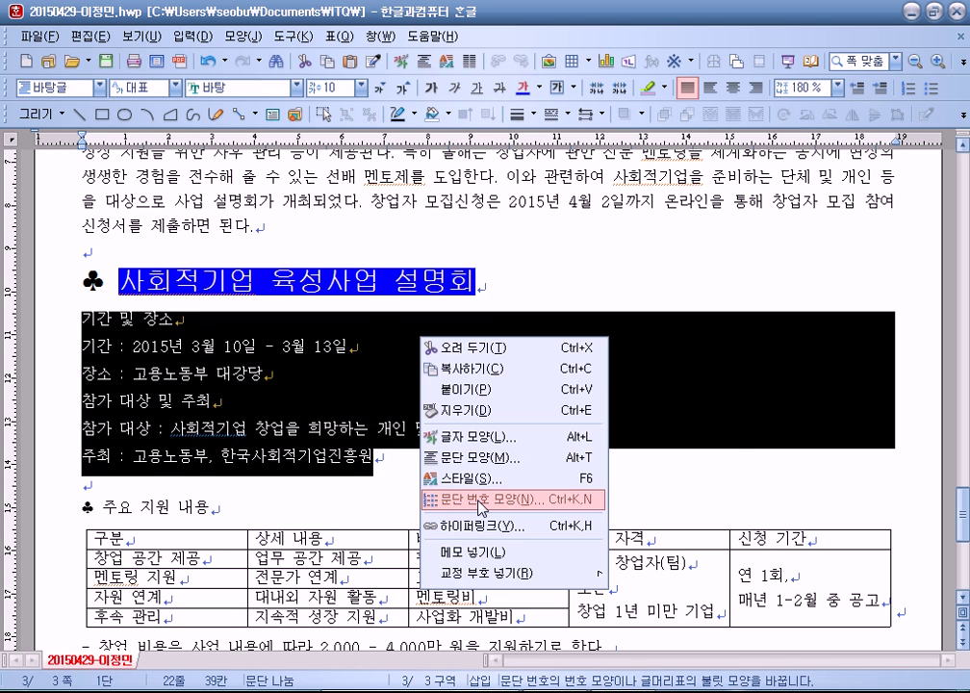
pyautogui.click(478, 499)
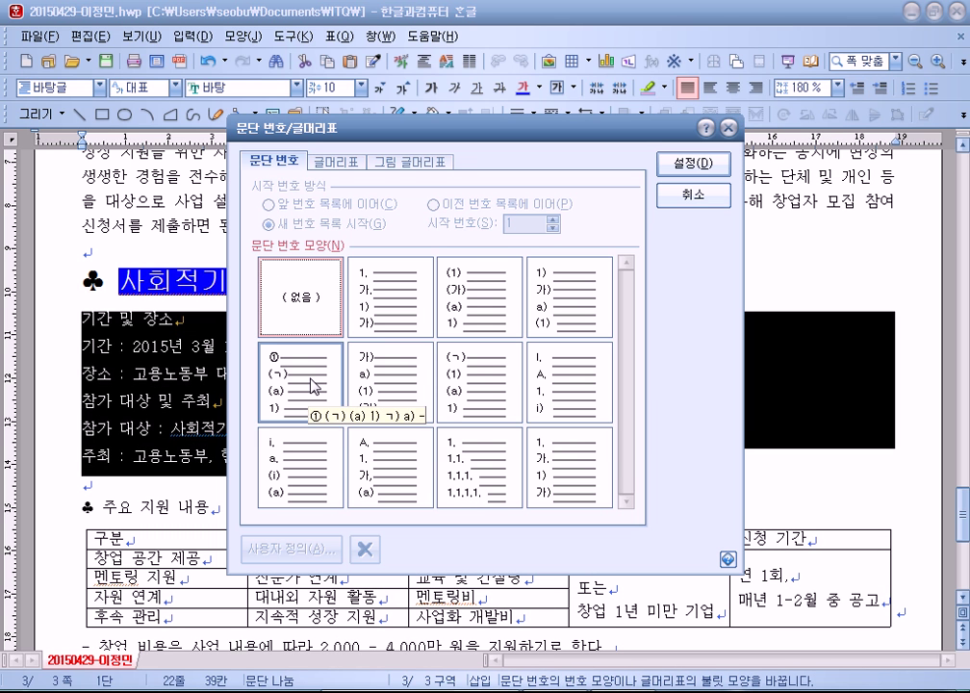
pyautogui.click(537, 297)
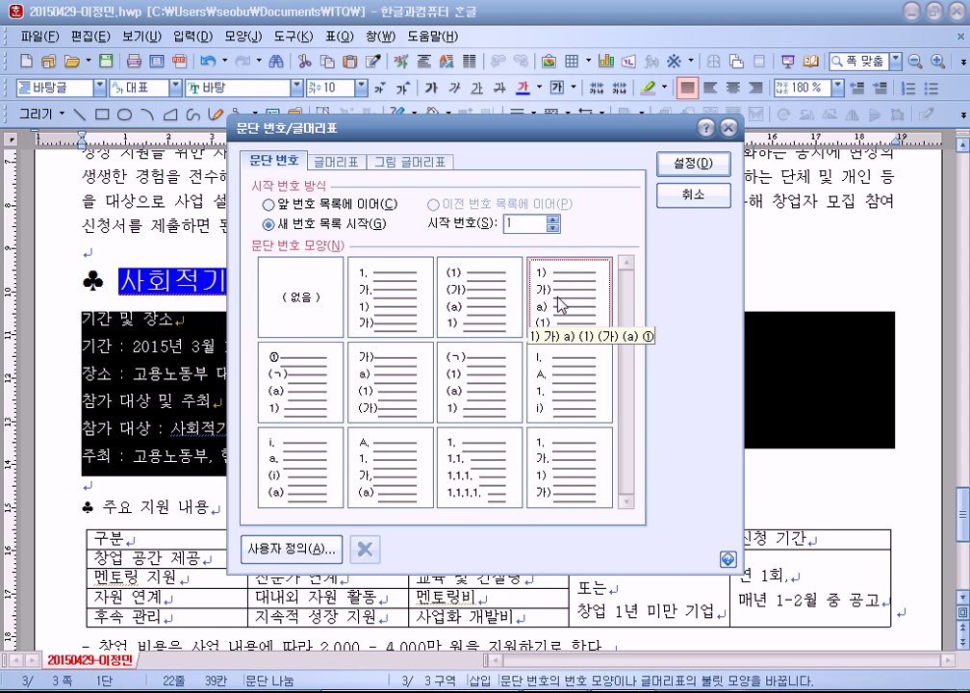
pyautogui.moveTo(453, 127); pyautogui.dragTo(549, 51)
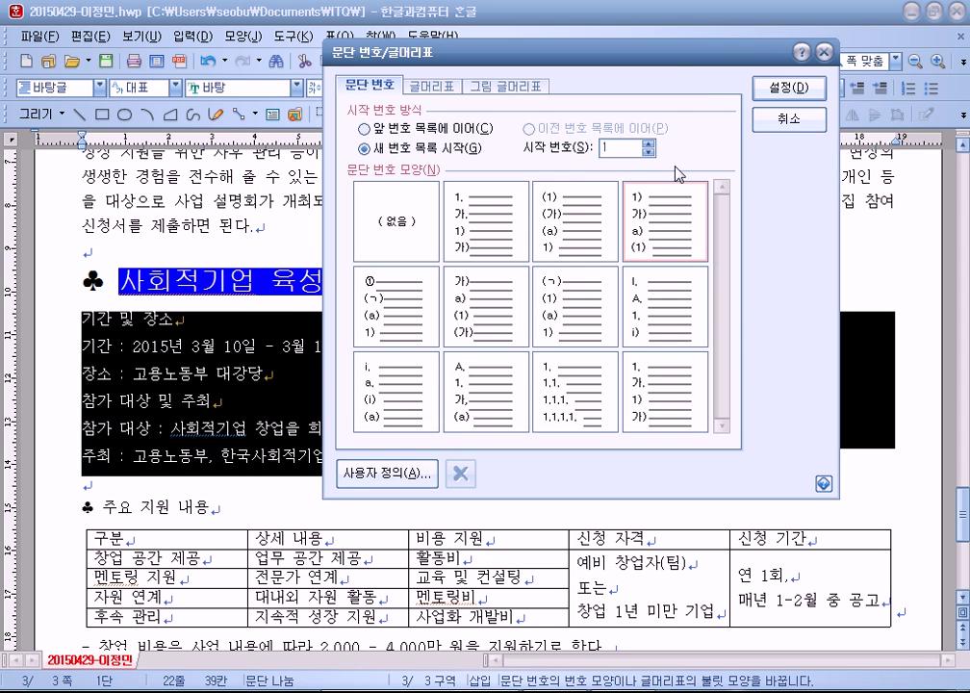
# Step: Customize levels 1 and 2 with 20 pt right-aligned number widths and apply the numbering
pyautogui.click(388, 475)
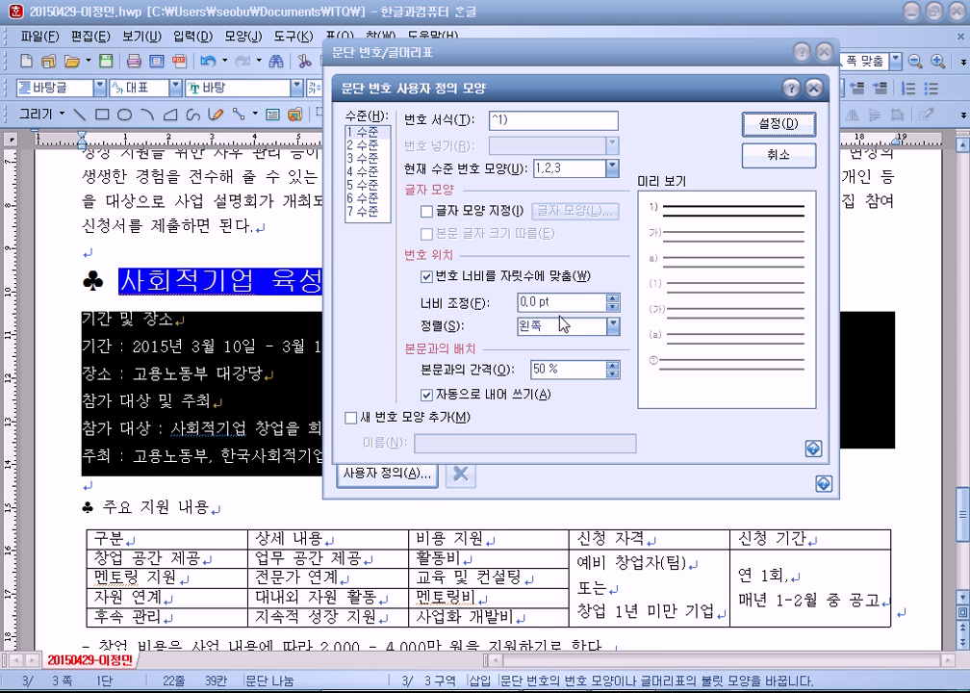
pyautogui.hotkey('alt', 'f')
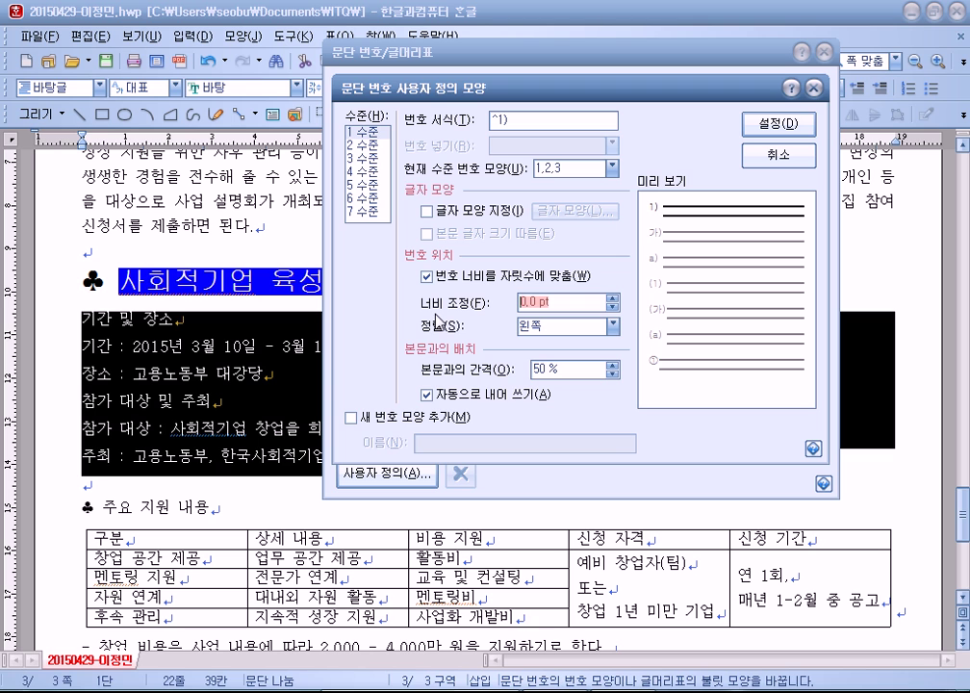
pyautogui.write('20')
pyautogui.click(583, 328)
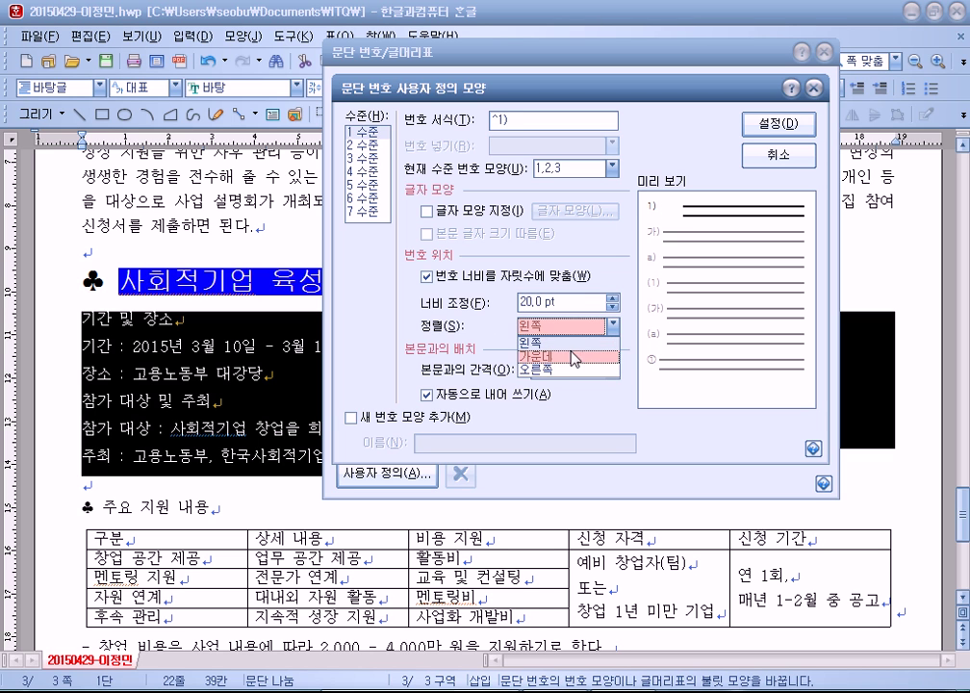
pyautogui.click(556, 369)
pyautogui.click(361, 148)
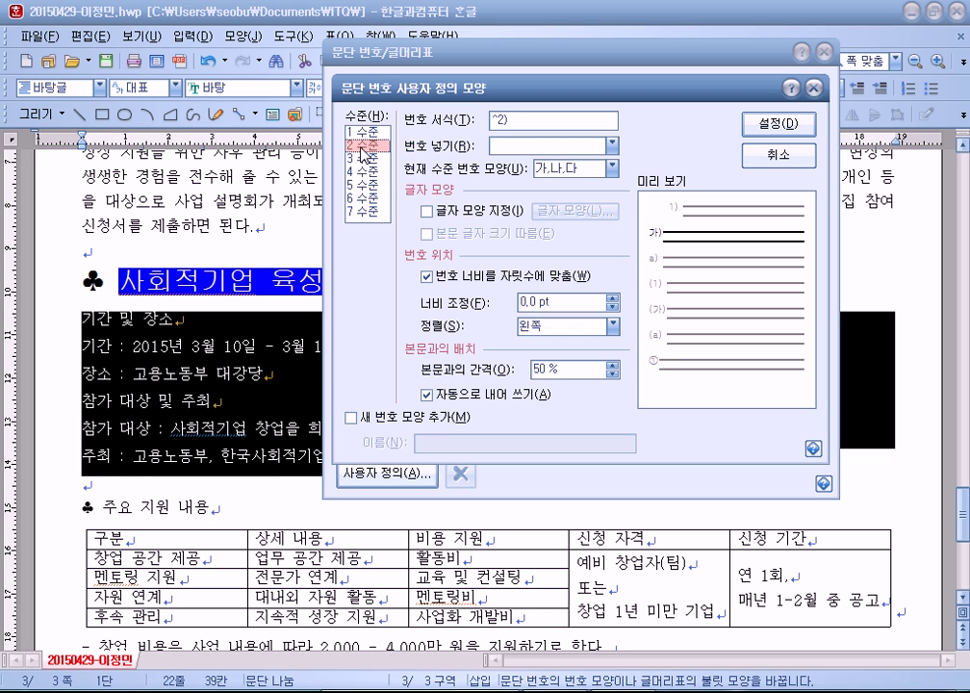
pyautogui.hotkey('alt', 'f')
pyautogui.write('2')
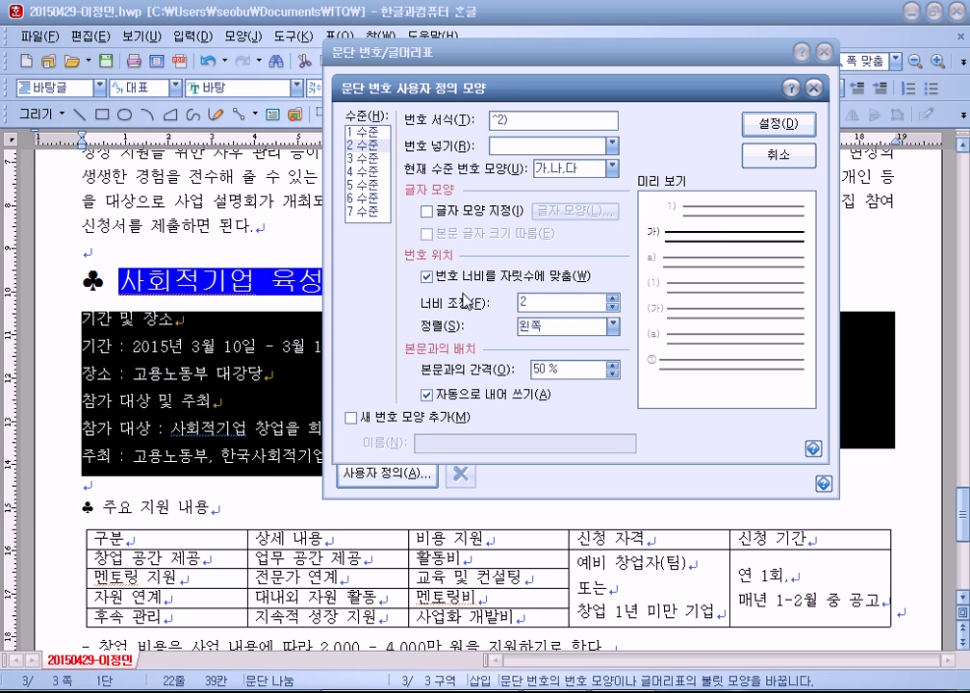
pyautogui.write('0')
pyautogui.click(548, 329)
pyautogui.click(556, 370)
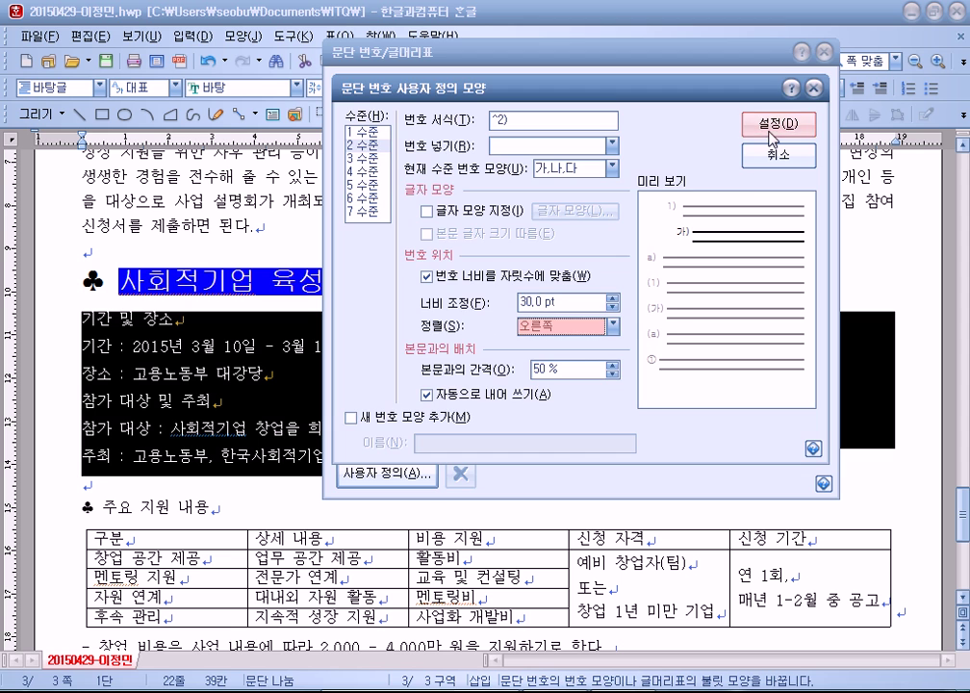
pyautogui.click(775, 125)
pyautogui.click(778, 87)
# Step: Demote items 2–3 and the last two items to 가), 나) sub-items
pyautogui.click(239, 400)
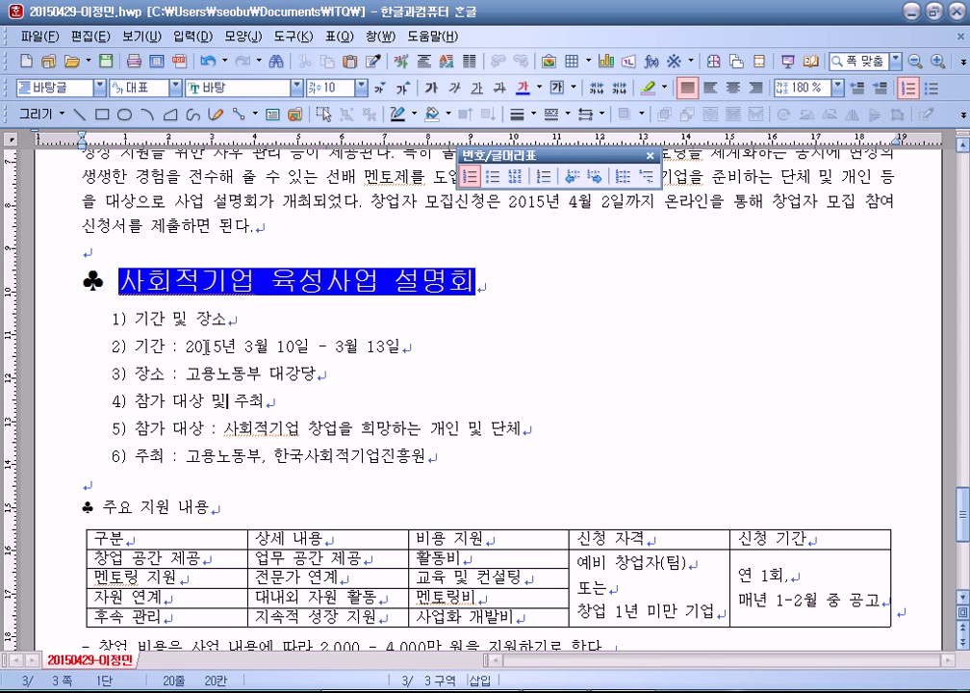
pyautogui.moveTo(201, 348); pyautogui.dragTo(246, 381)
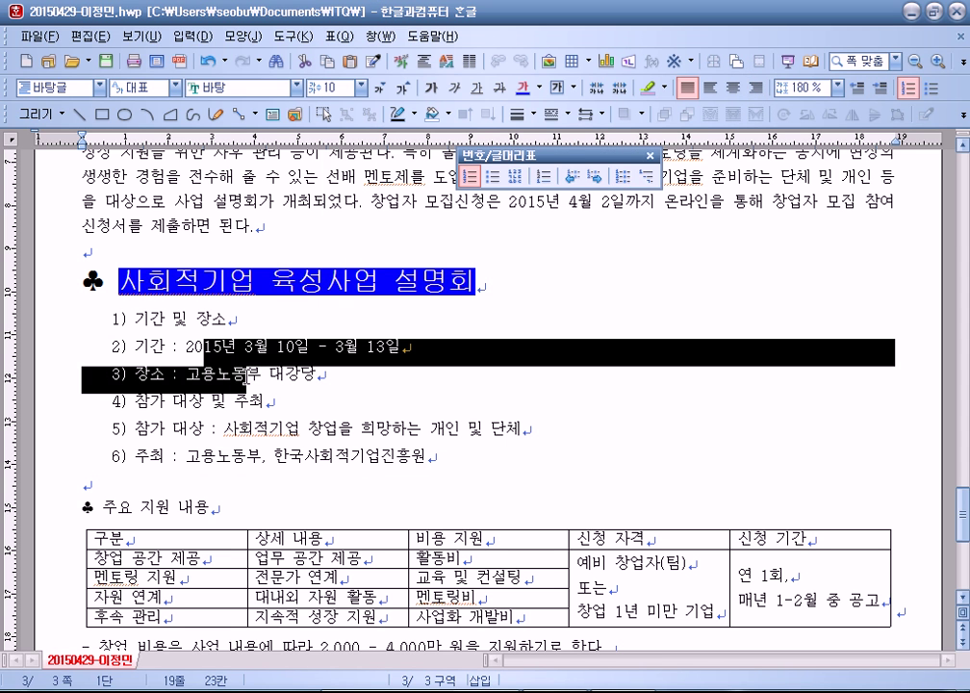
pyautogui.click(594, 175)
pyautogui.moveTo(241, 428); pyautogui.dragTo(282, 453)
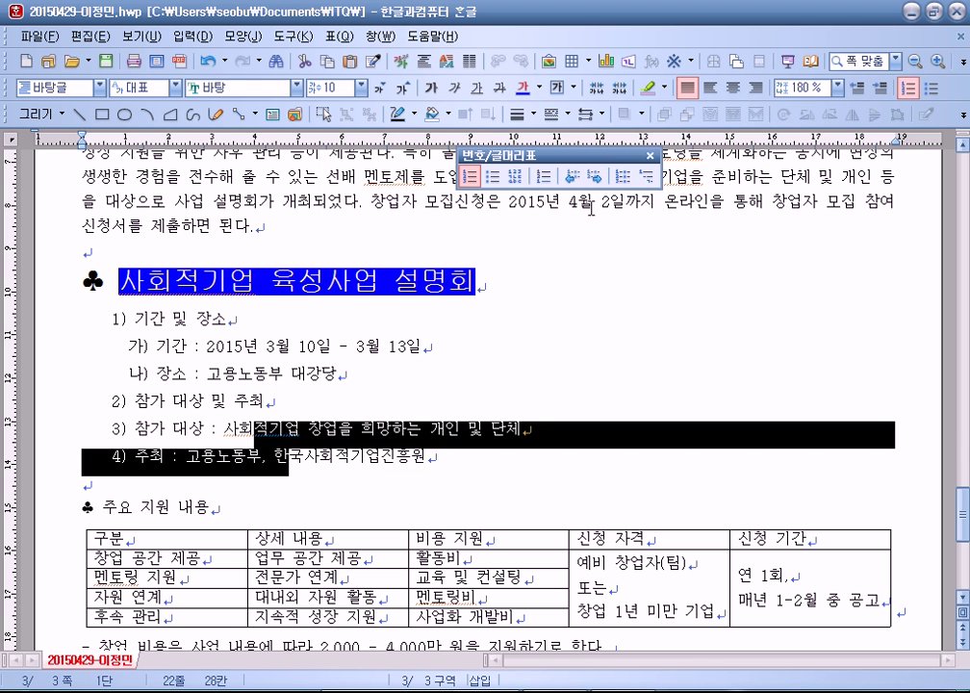
pyautogui.click(591, 171)
pyautogui.click(325, 486)
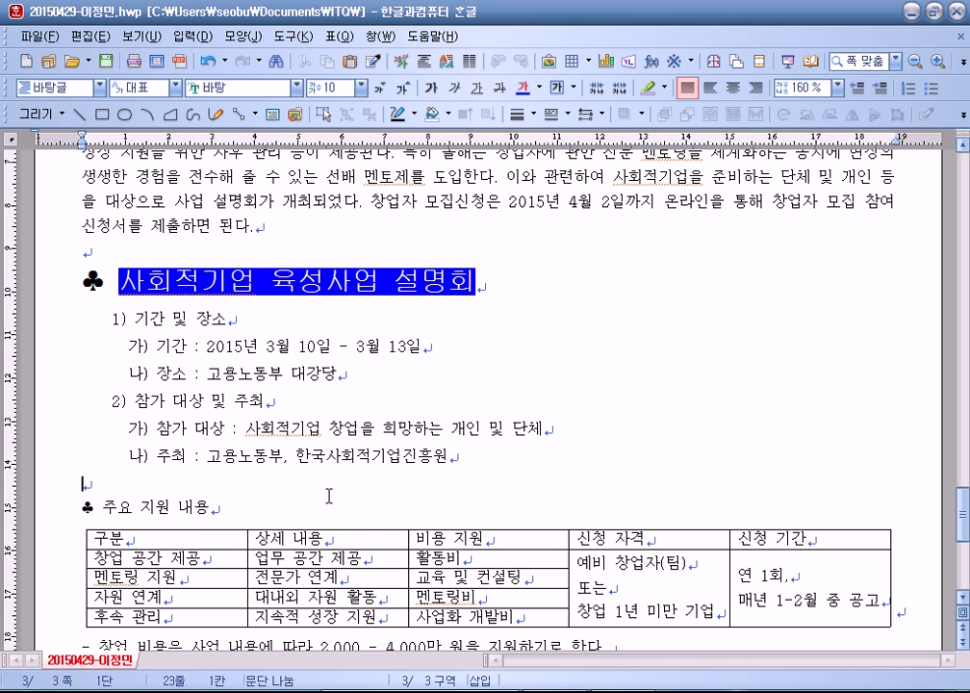
pyautogui.scroll(-3, 324, 490)
# Step: Set the ♣ 주요 지원 내용 heading to 18 pt 굴림 italic
pyautogui.moveTo(83, 303); pyautogui.dragTo(254, 299)
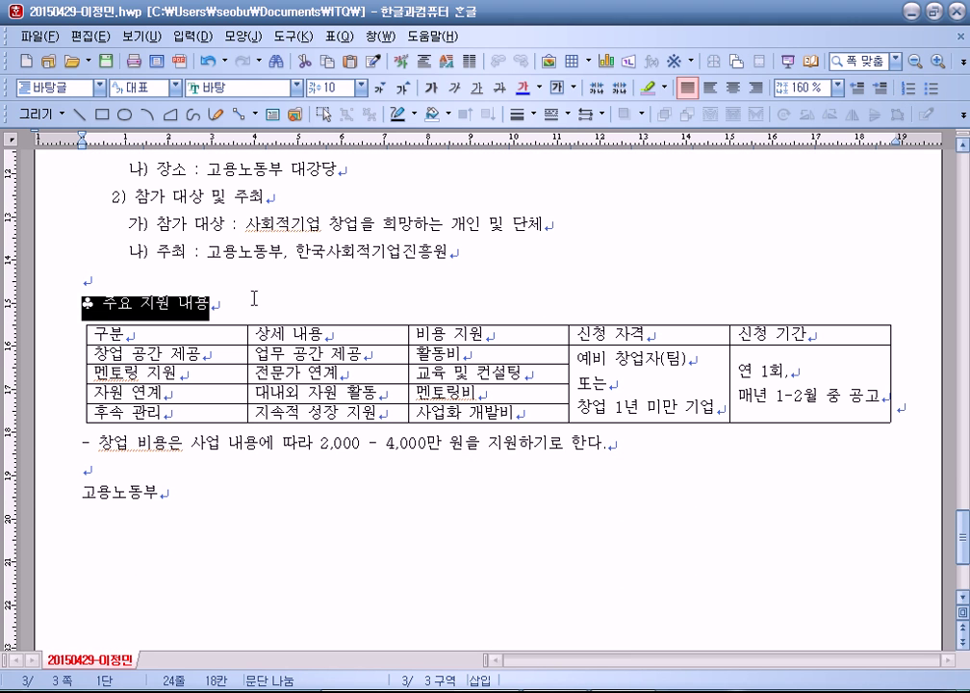
pyautogui.click(233, 87)
pyautogui.click(295, 88)
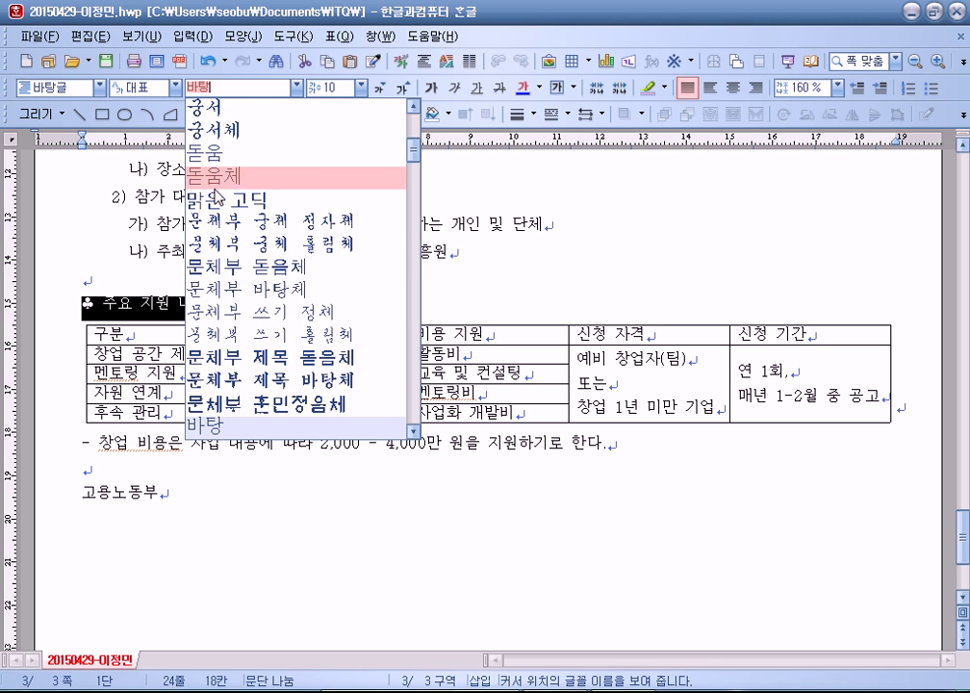
pyautogui.scroll(3, 231, 178)
pyautogui.click(222, 183)
pyautogui.click(405, 88)
pyautogui.click(405, 89)
pyautogui.click(406, 89)
pyautogui.click(406, 88)
pyautogui.click(406, 89)
pyautogui.click(406, 89)
pyautogui.click(407, 89)
pyautogui.click(407, 89)
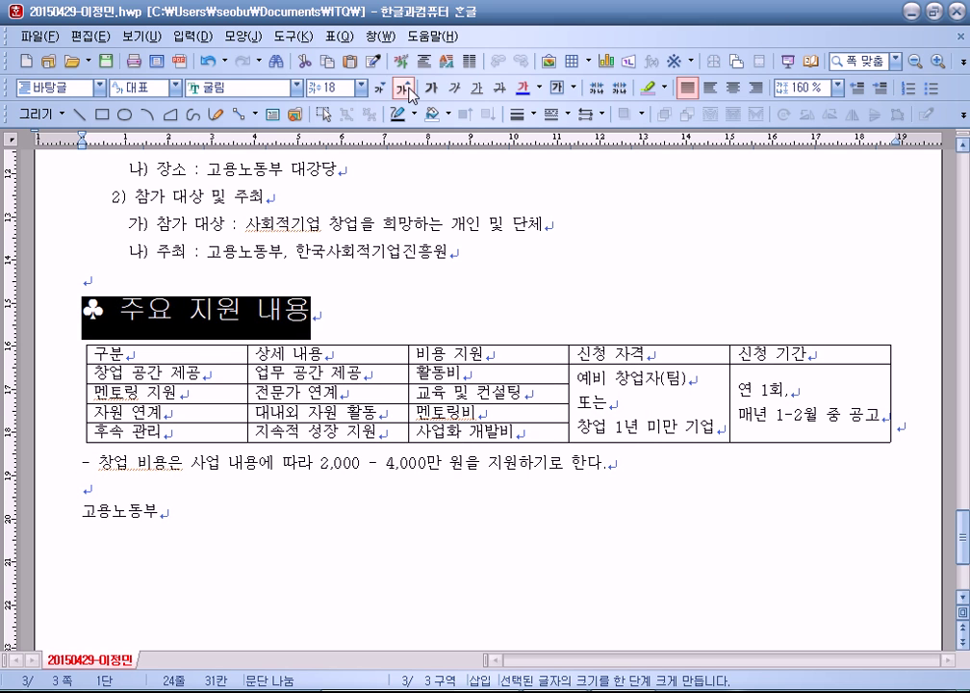
pyautogui.click(365, 228)
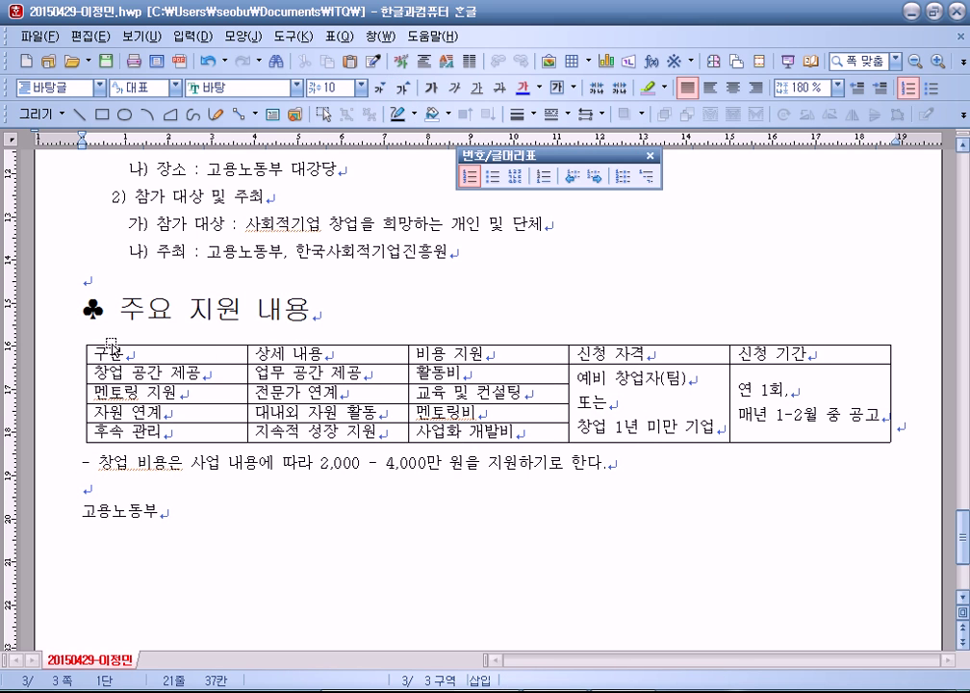
pyautogui.moveTo(119, 308); pyautogui.dragTo(322, 305)
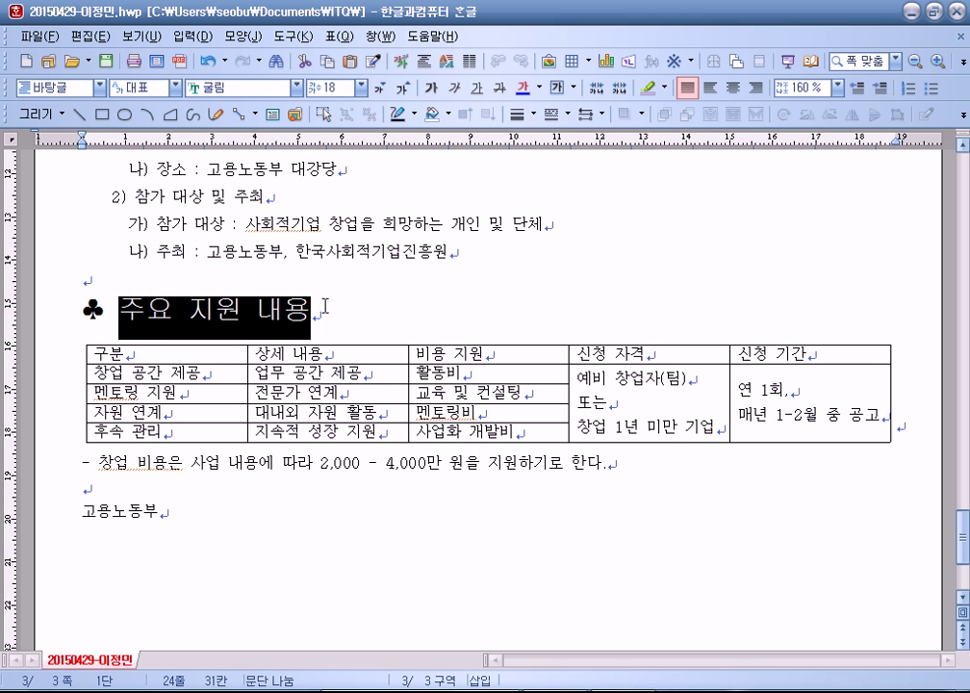
pyautogui.click(455, 90)
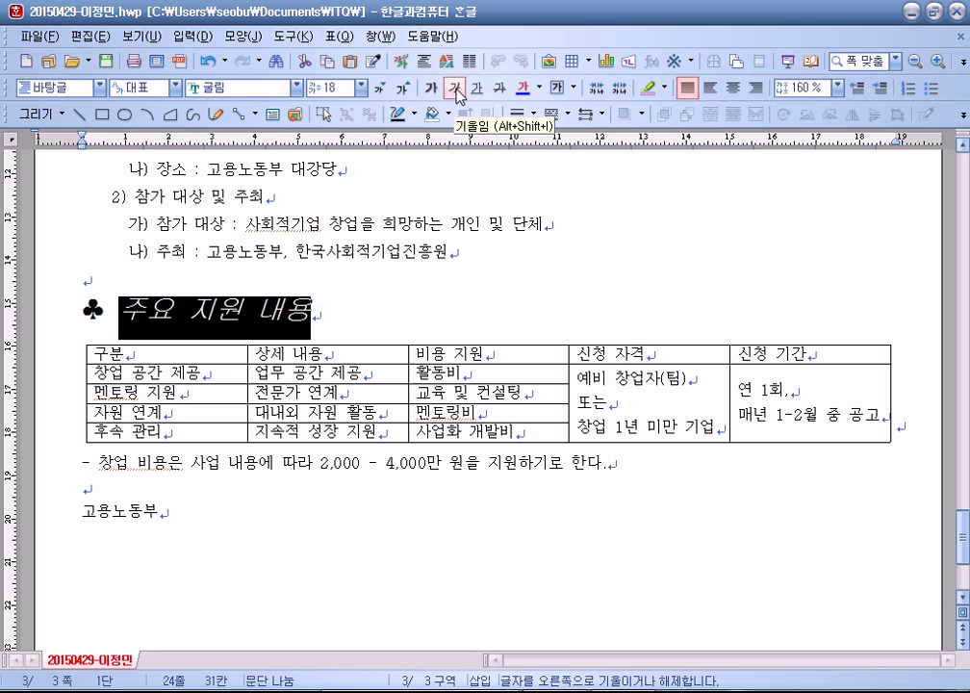
pyautogui.click(234, 321)
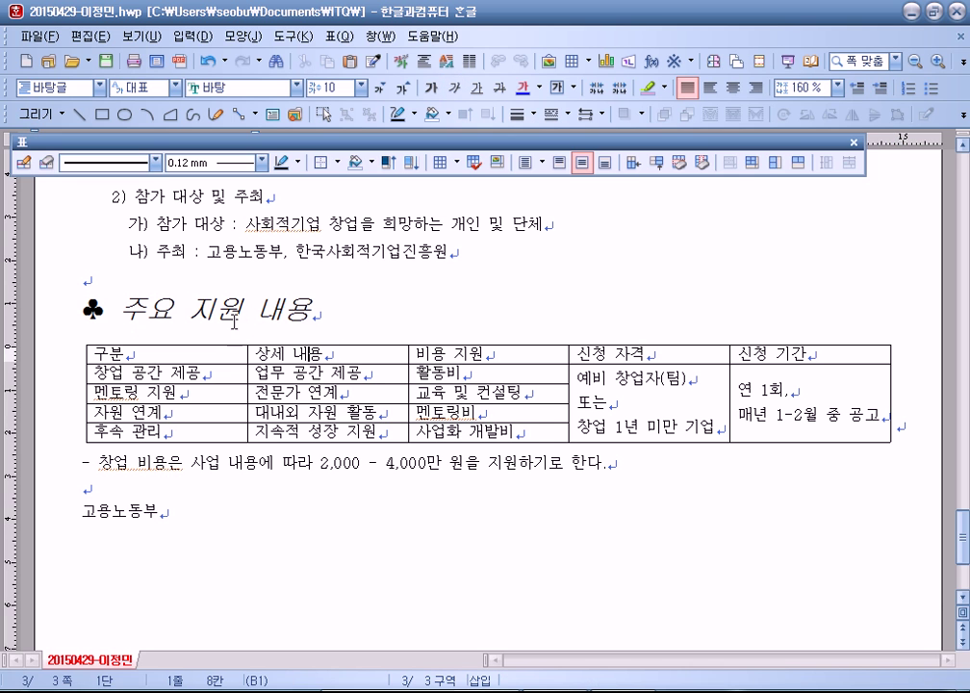
# Step: Add an emphasis mark (강조점) over the word 지원
pyautogui.doubleClick(213, 310)
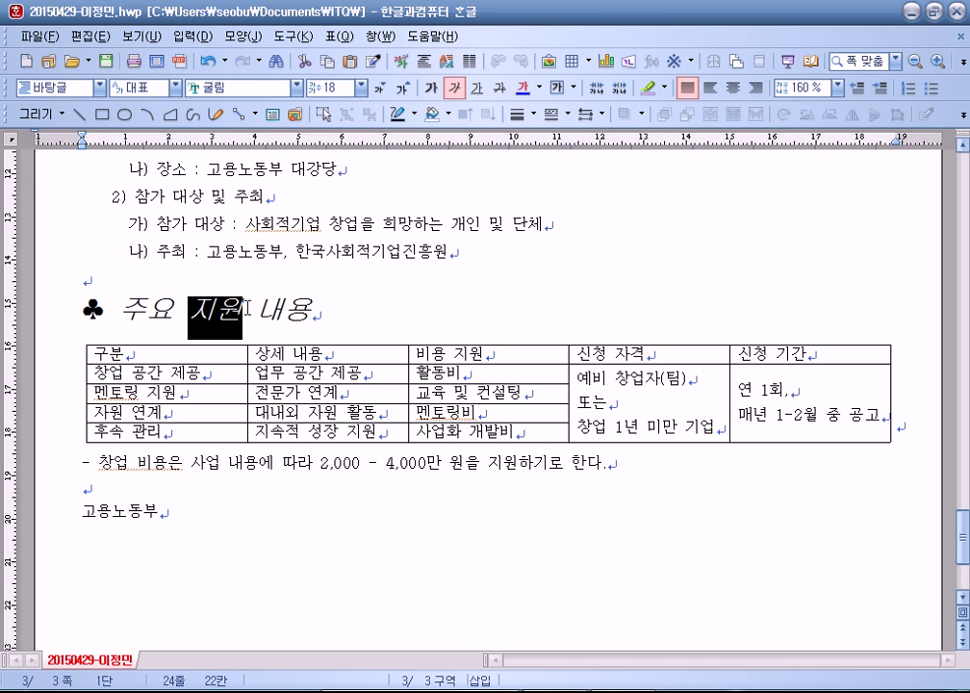
pyautogui.click(398, 64)
pyautogui.click(314, 184)
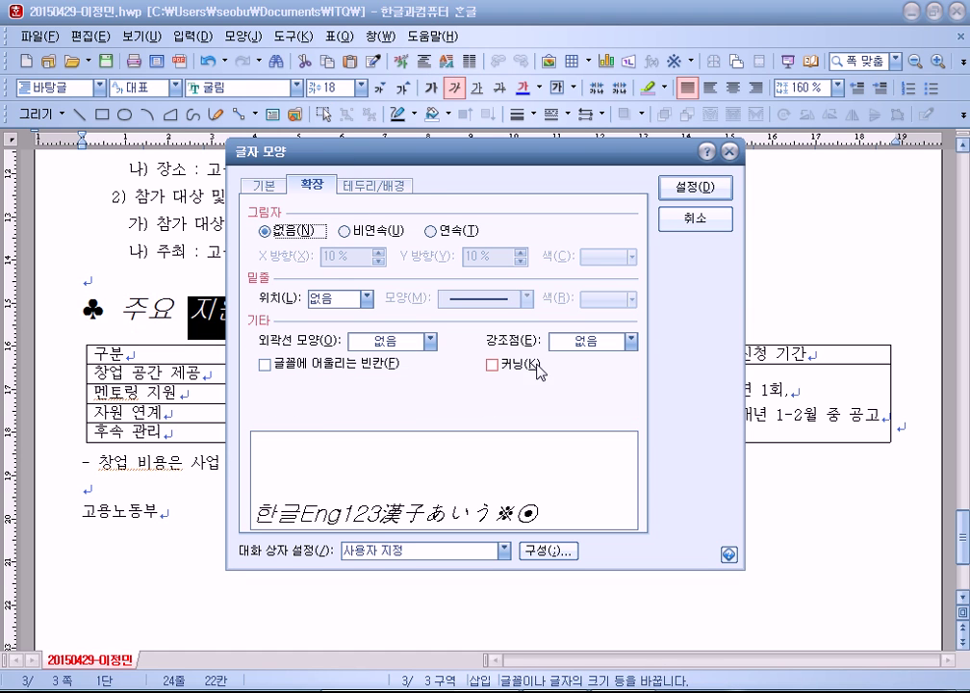
pyautogui.click(630, 342)
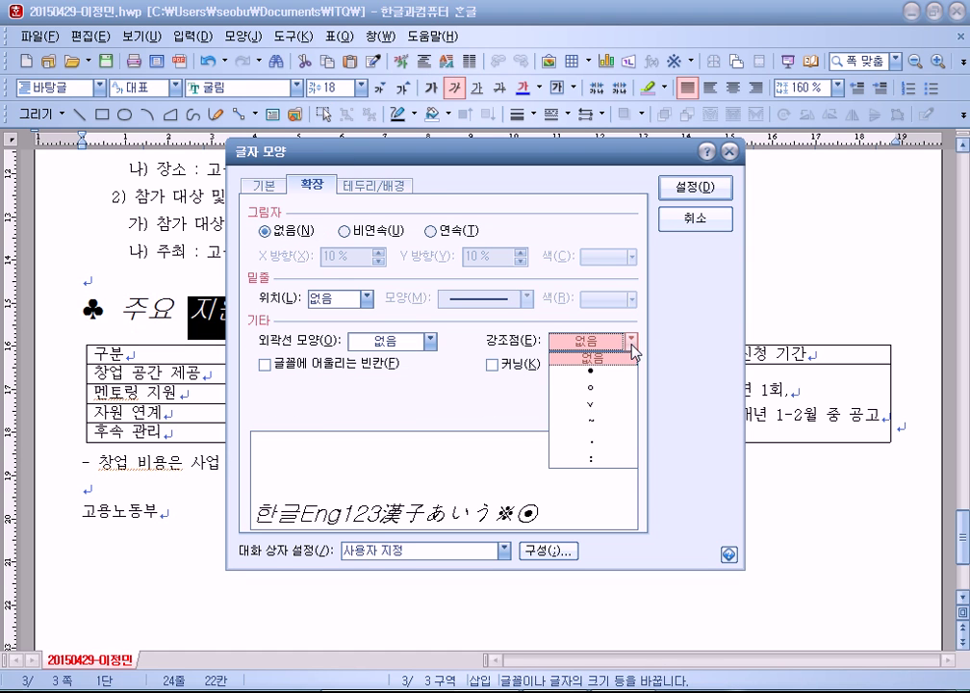
pyautogui.click(599, 415)
pyautogui.click(695, 187)
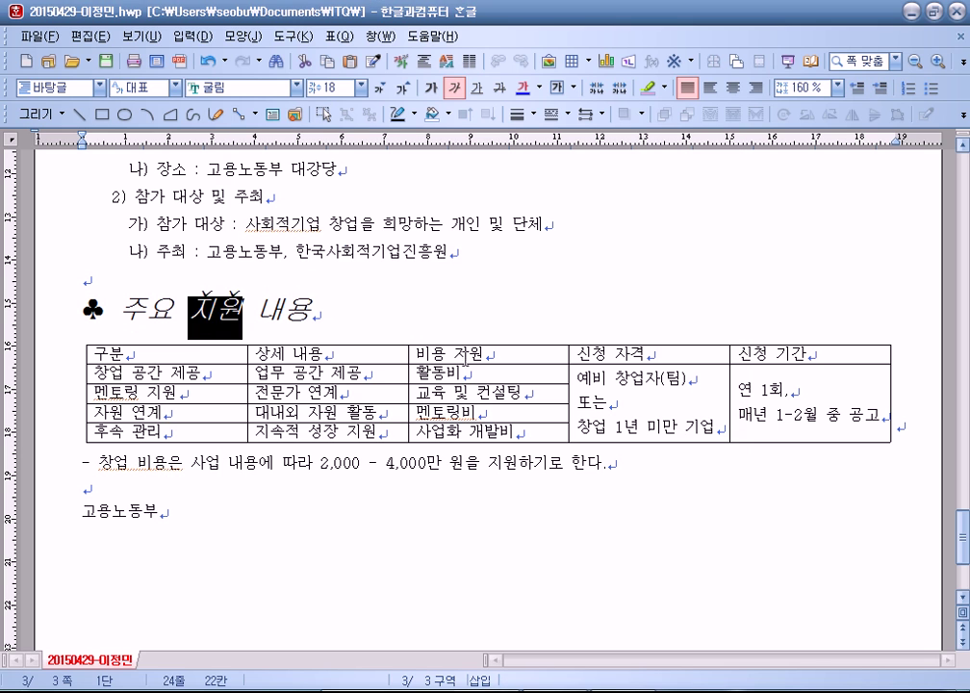